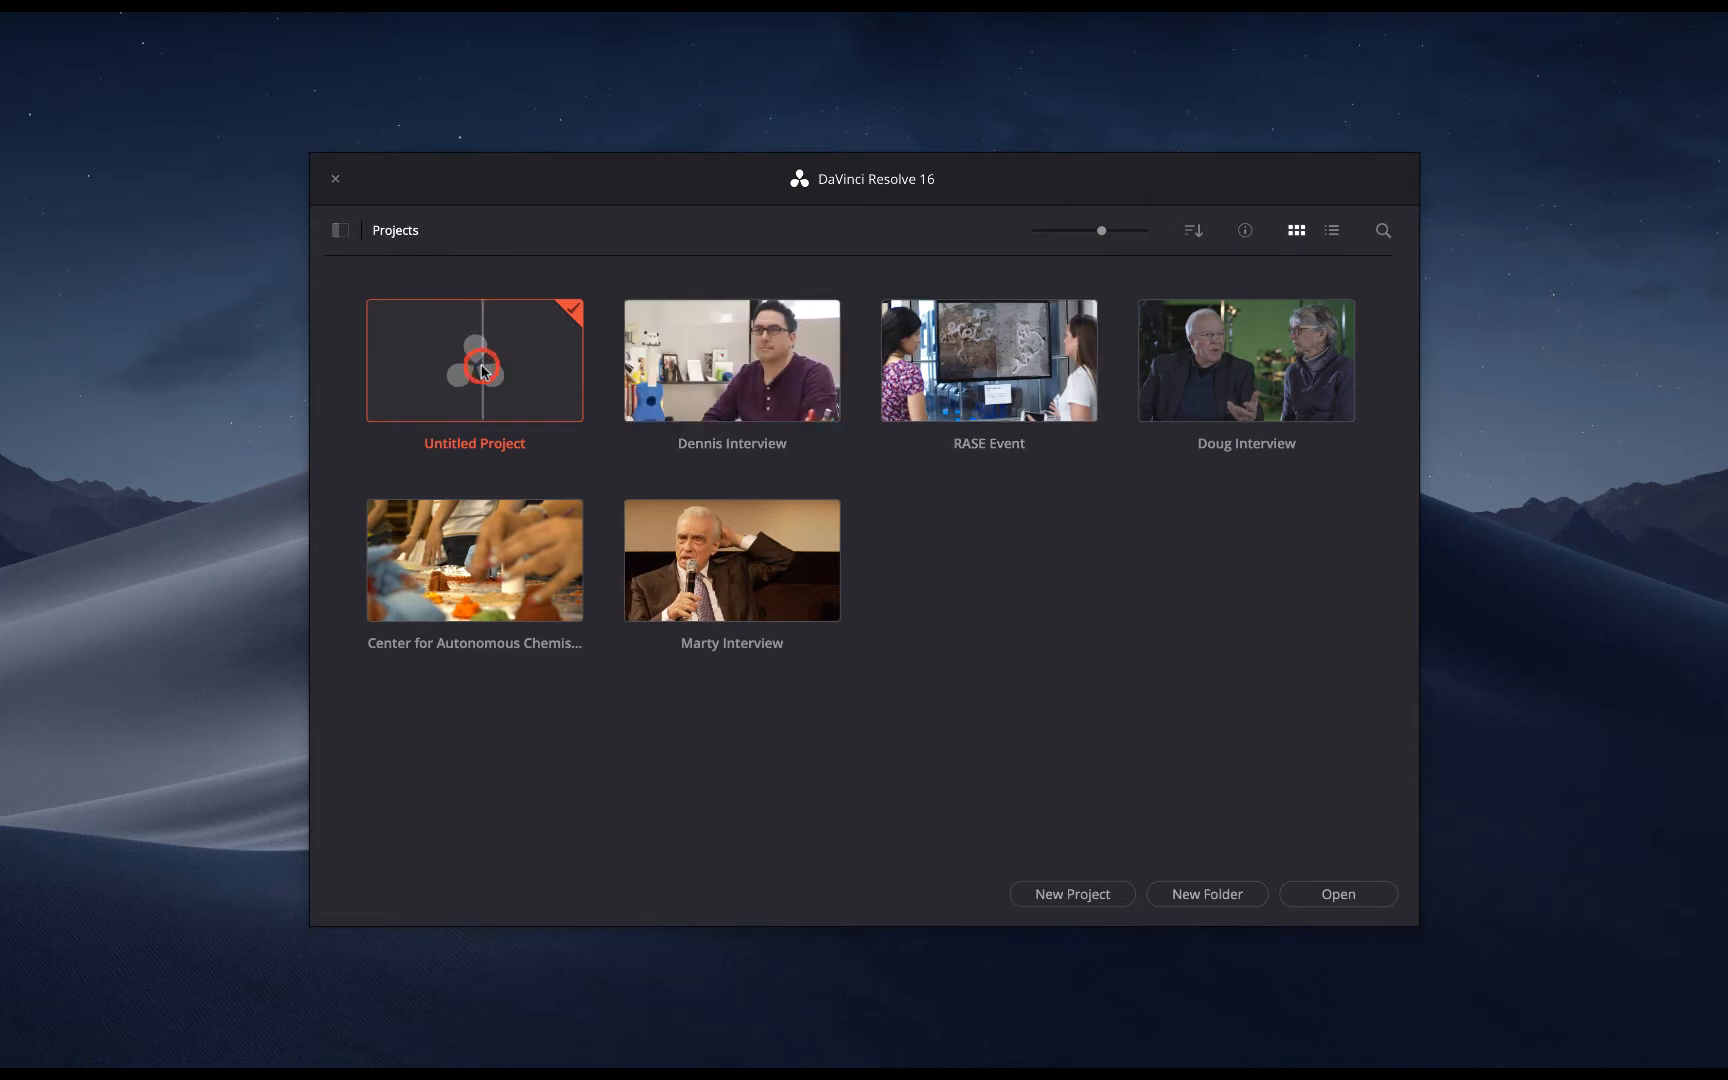
# Open the Untitled Project and save it under the title "Interview with" plus the interviewee's first name.
pyautogui.doubleClick(481, 370)
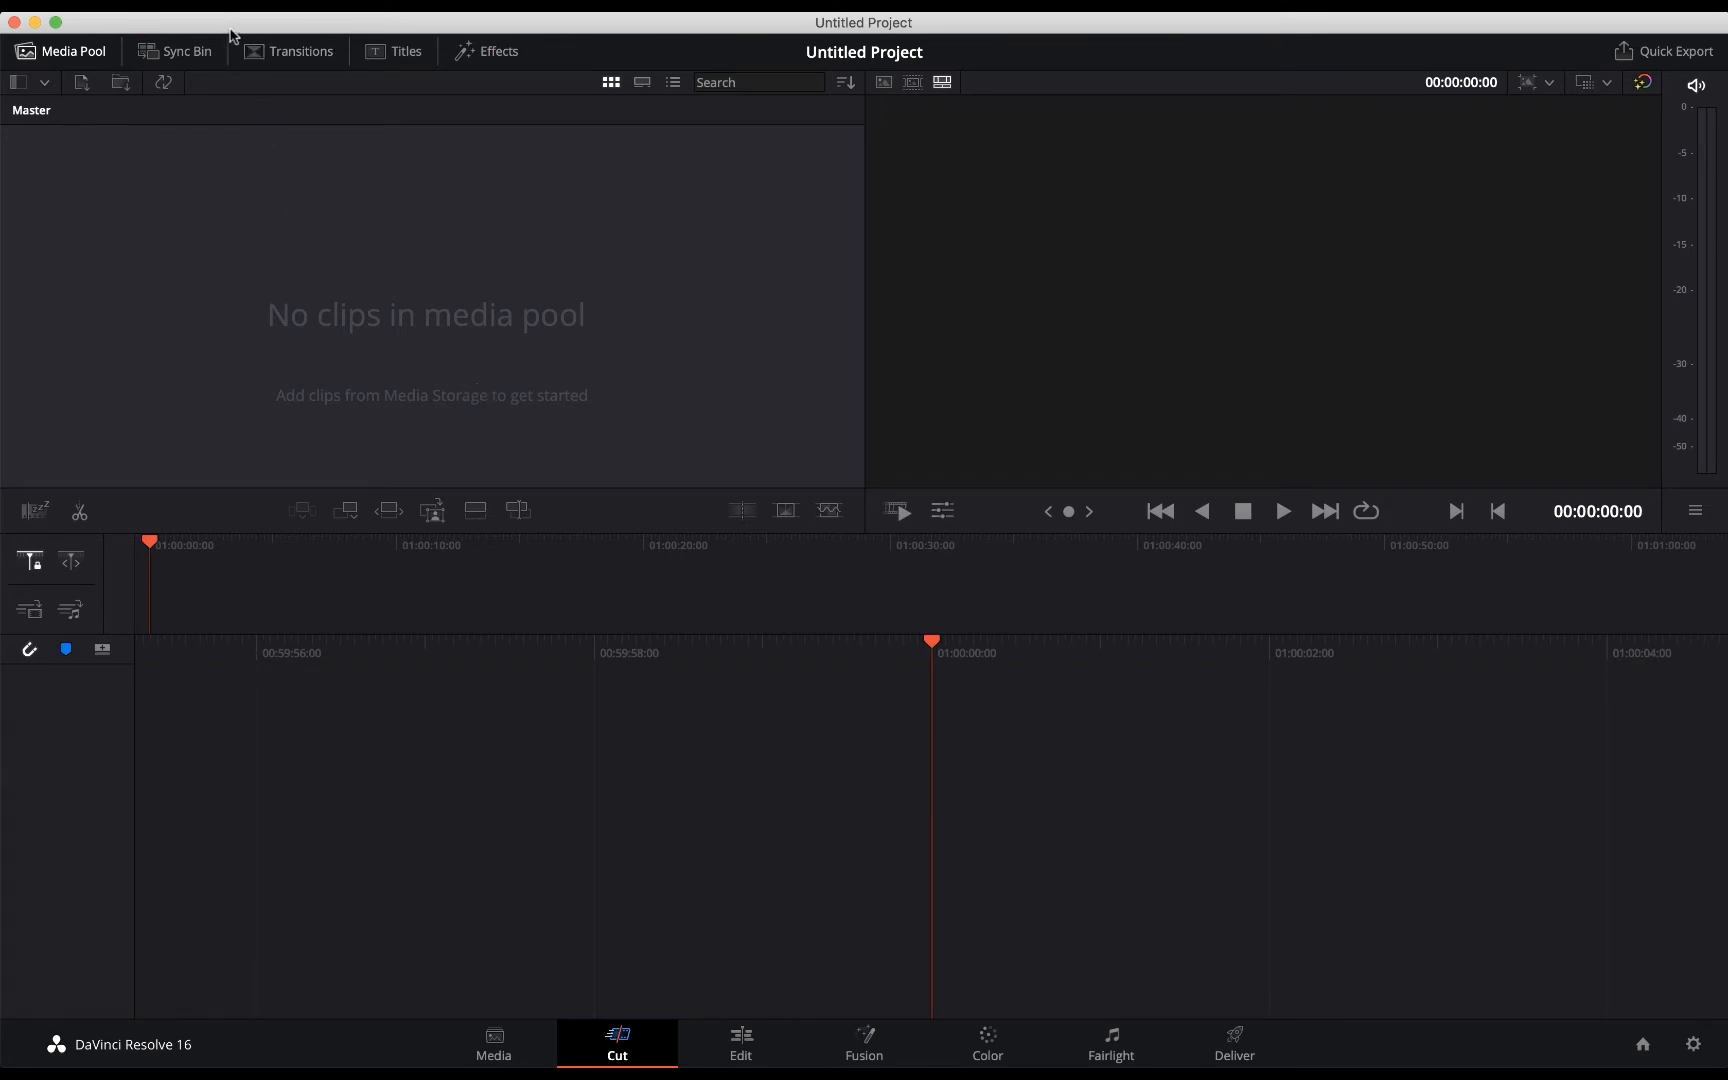
pyautogui.click(200, 5)
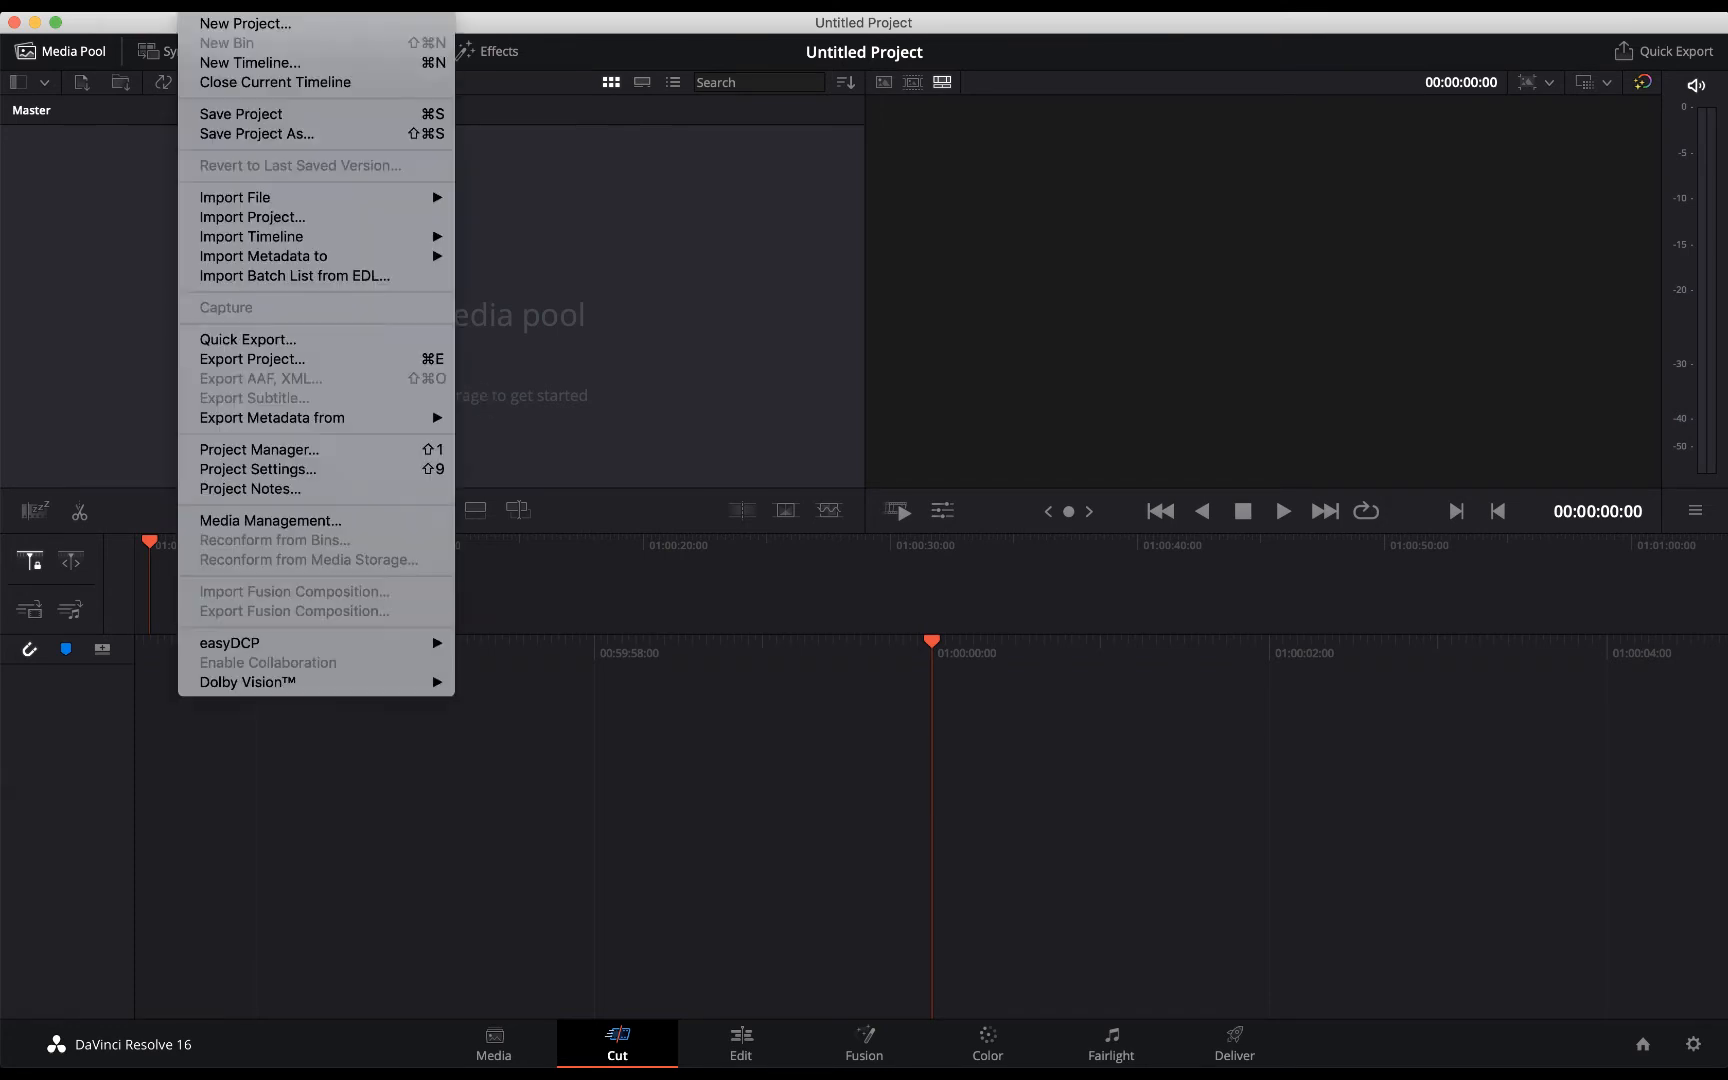
pyautogui.click(252, 137)
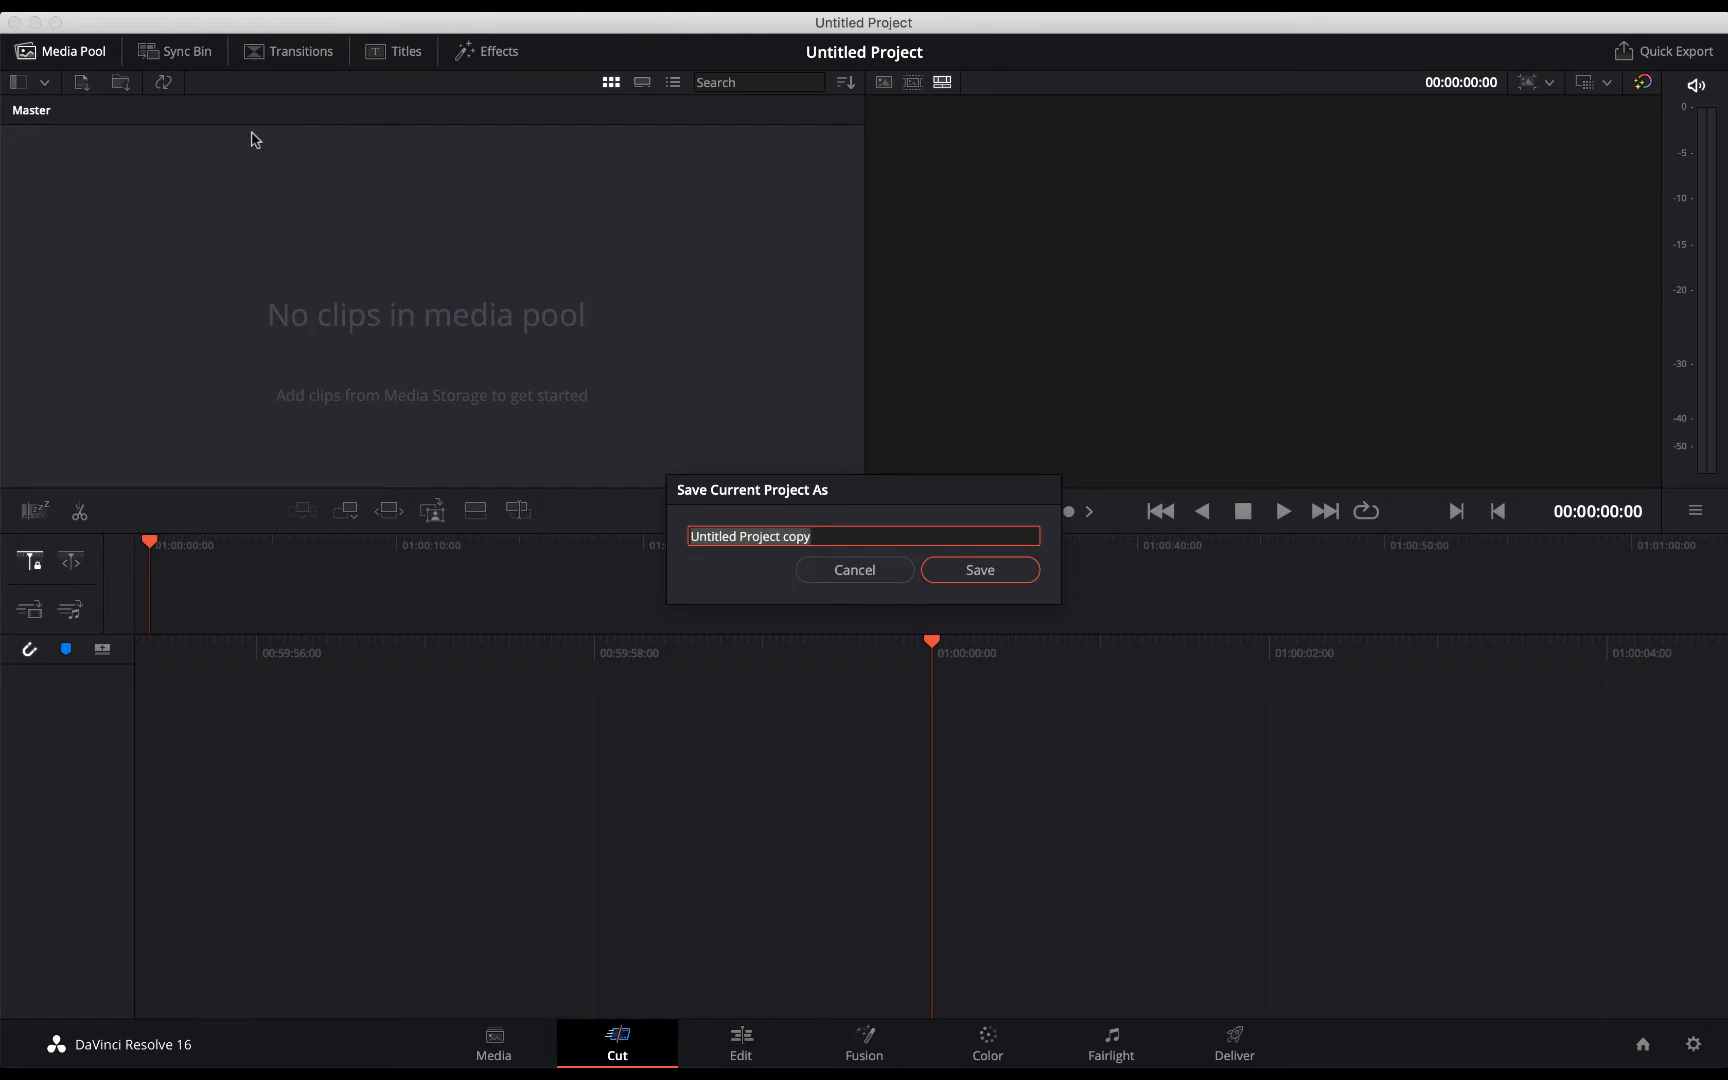
pyautogui.write('Interview with Sara')
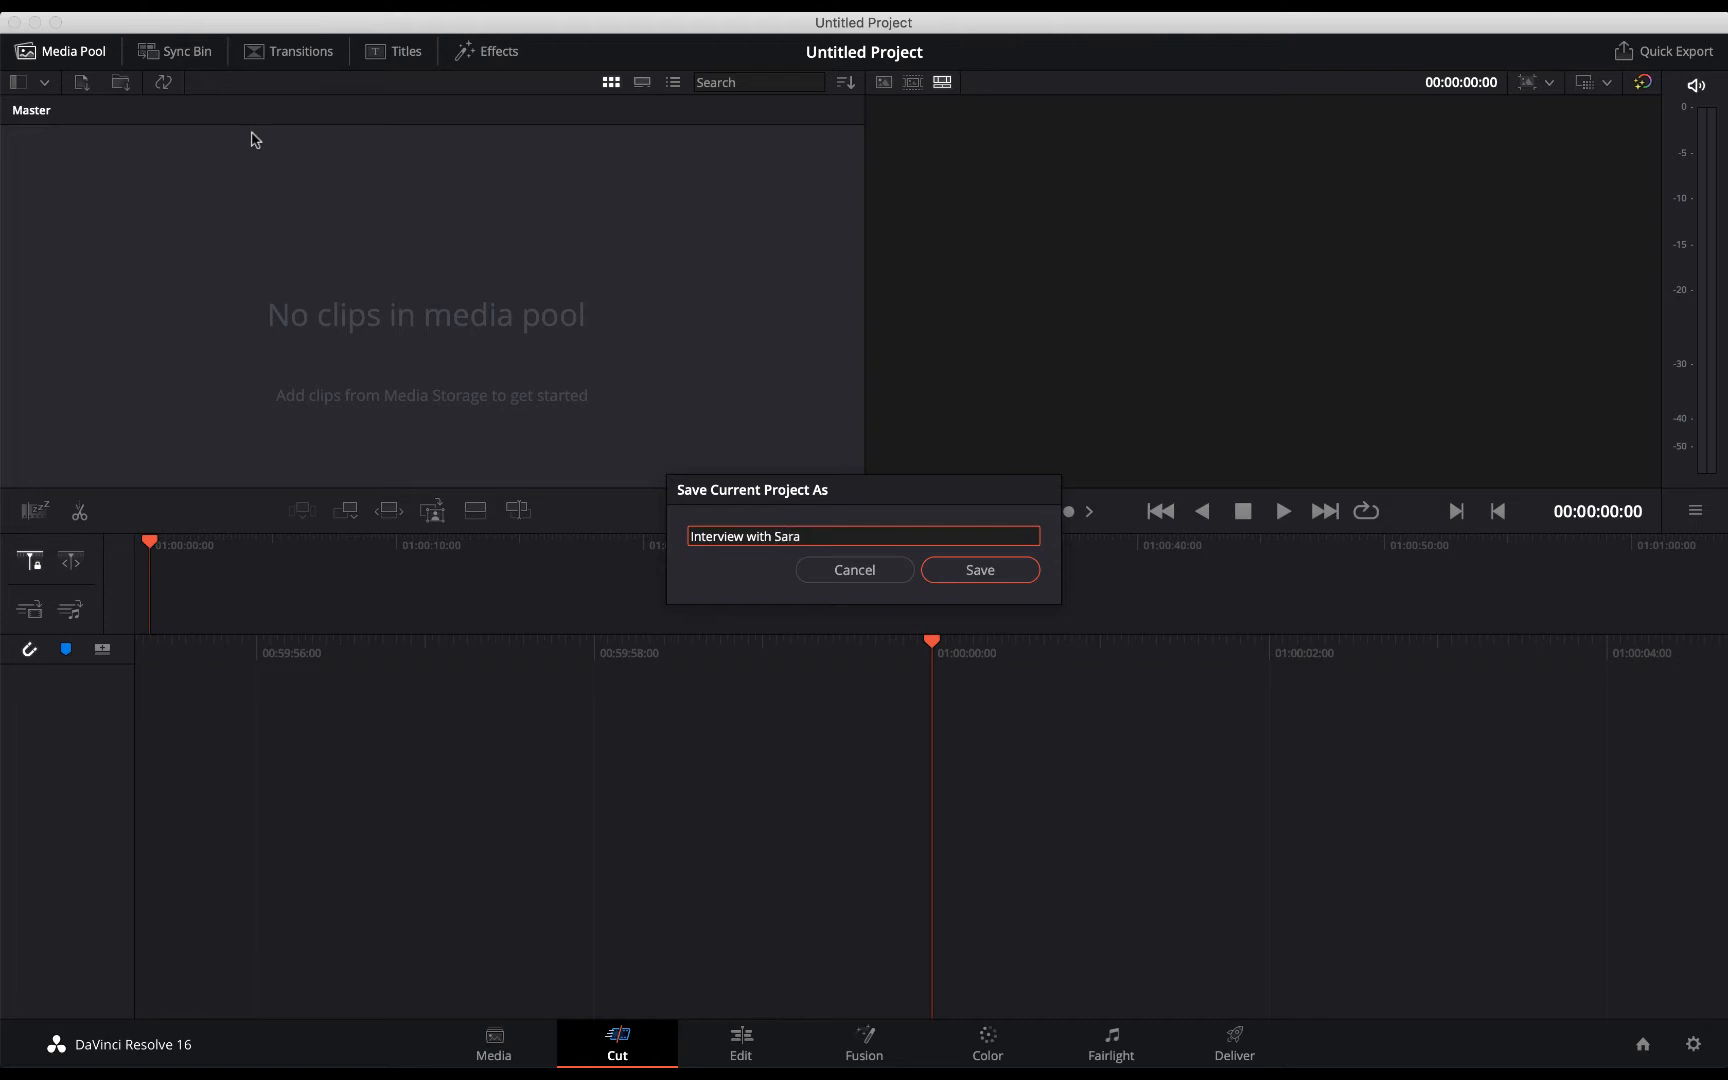
pyautogui.click(980, 571)
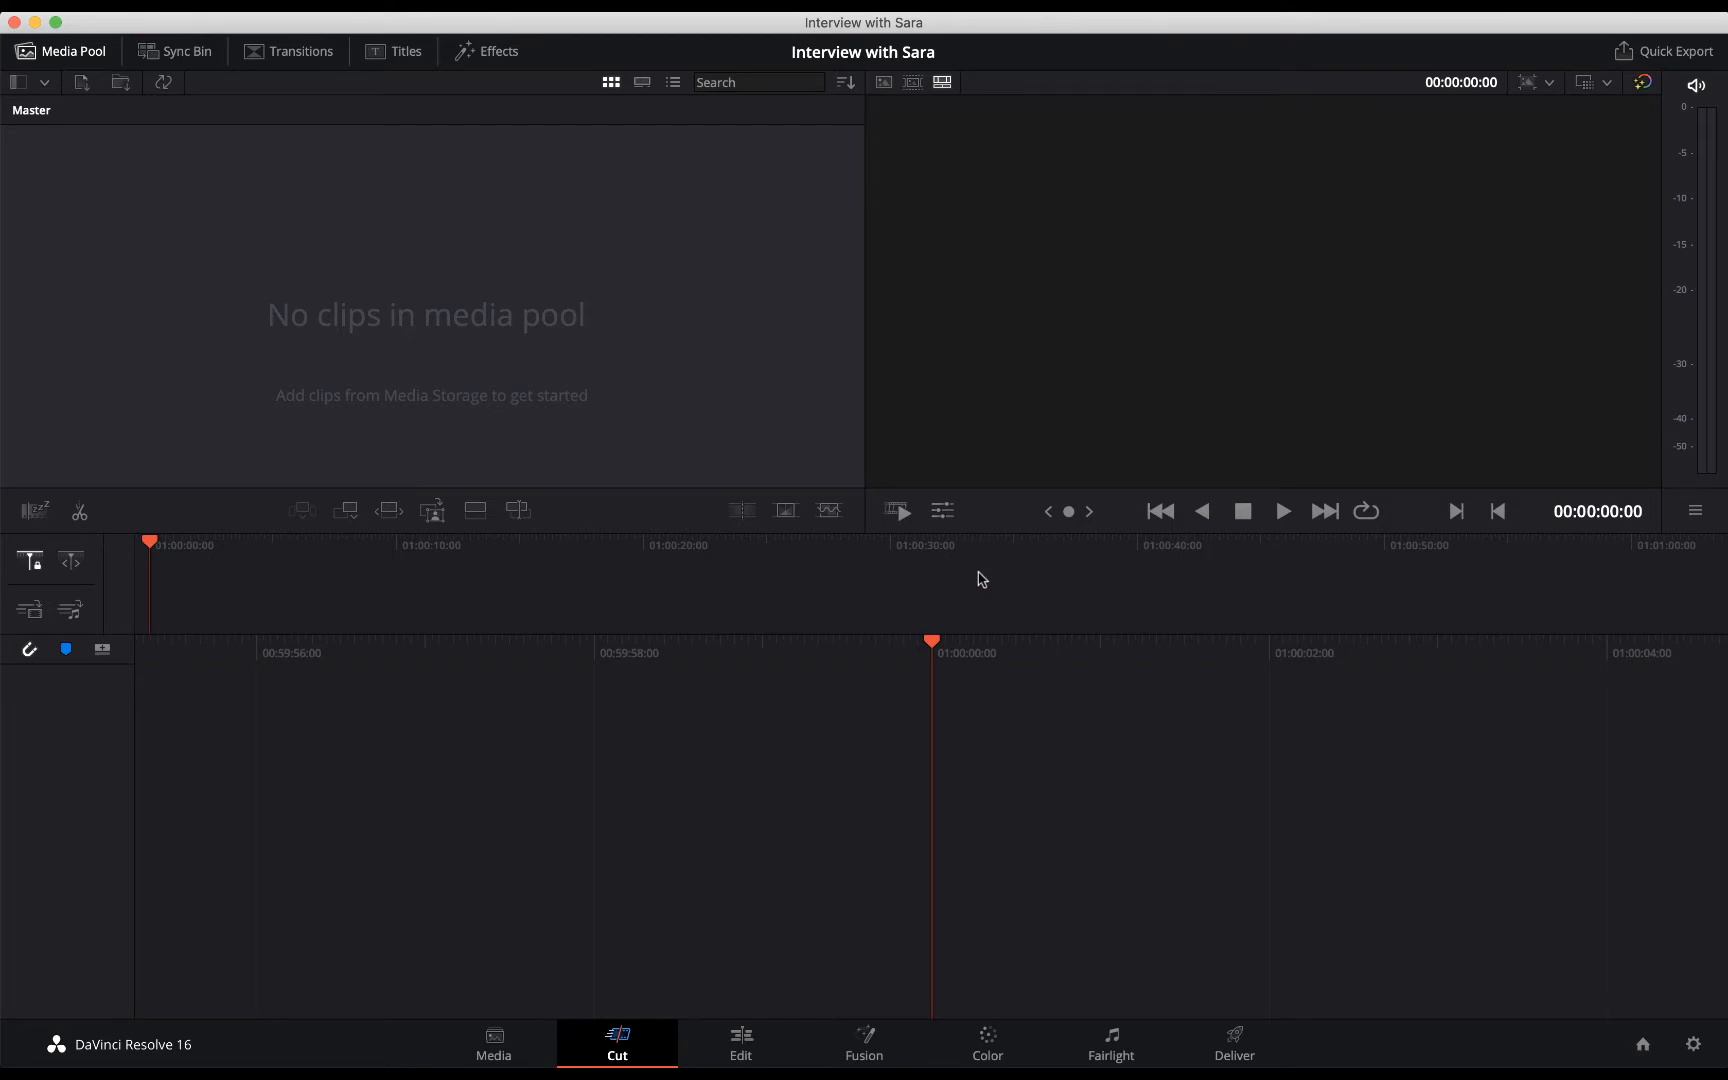
# Tour the Media, Cut, Edit, Fusion, Color, Fairlight and Deliver pages in order.
pyautogui.click(494, 1045)
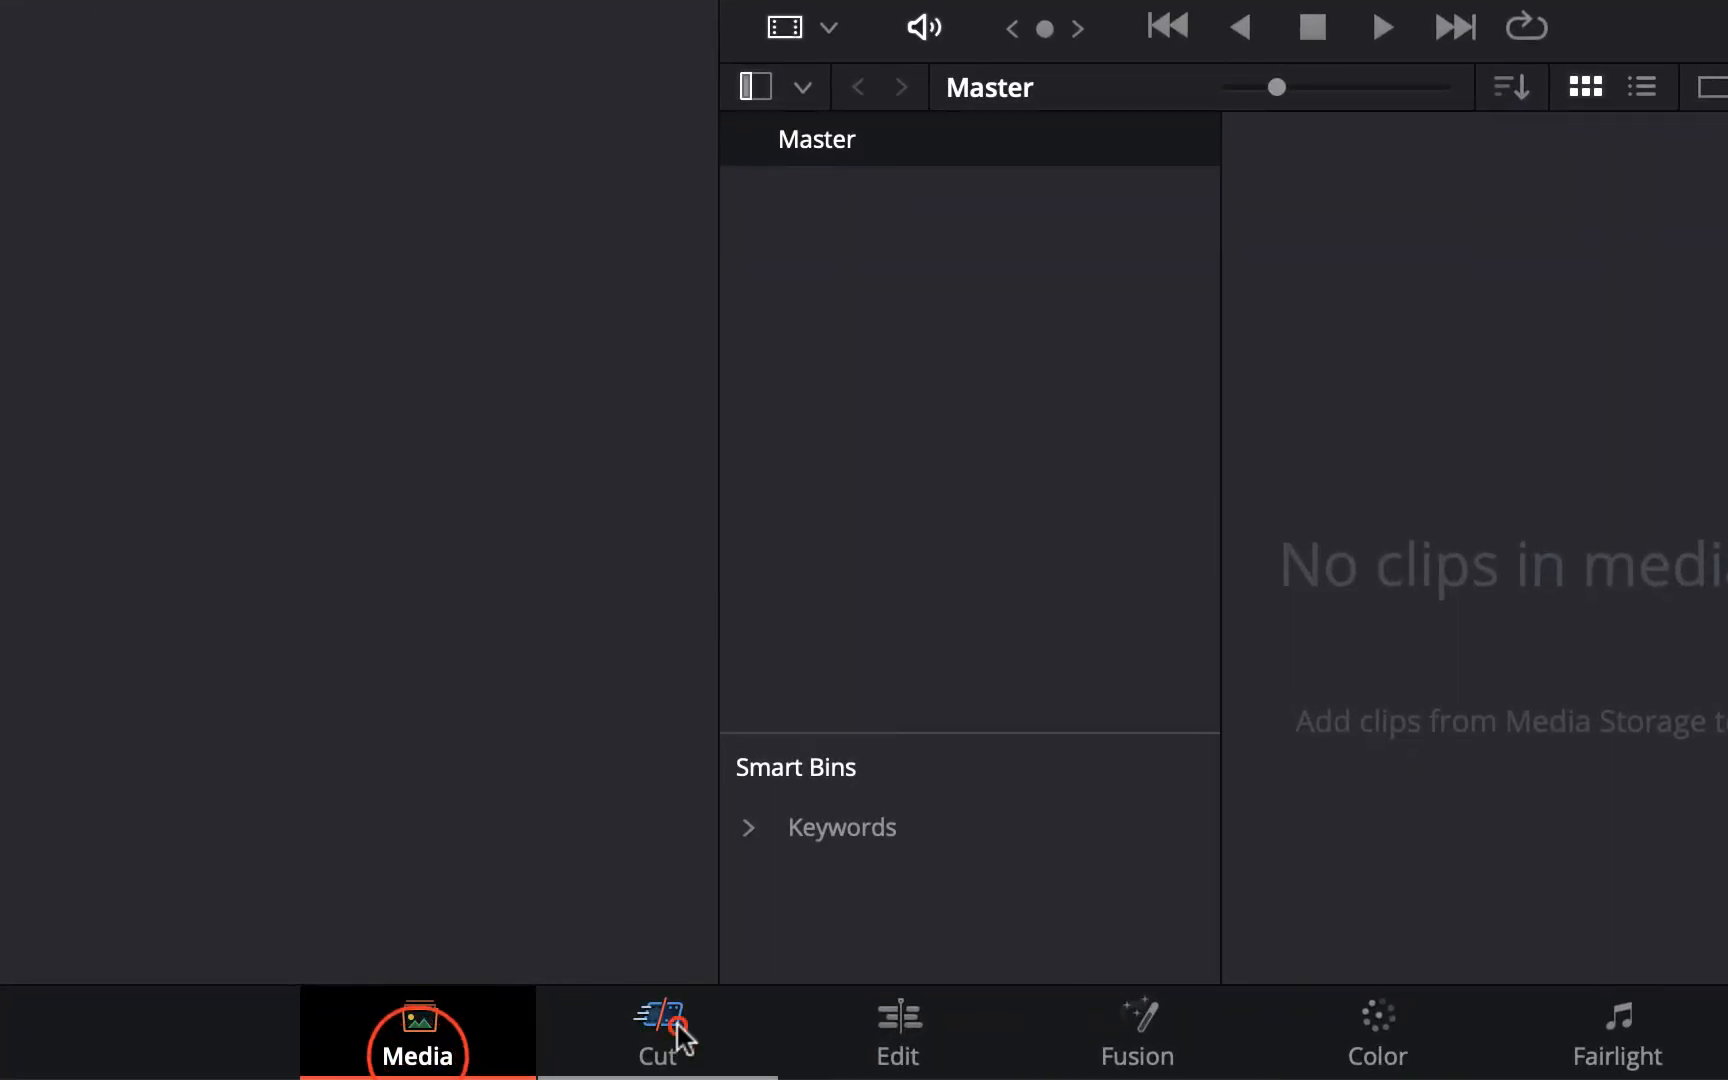
pyautogui.click(683, 1038)
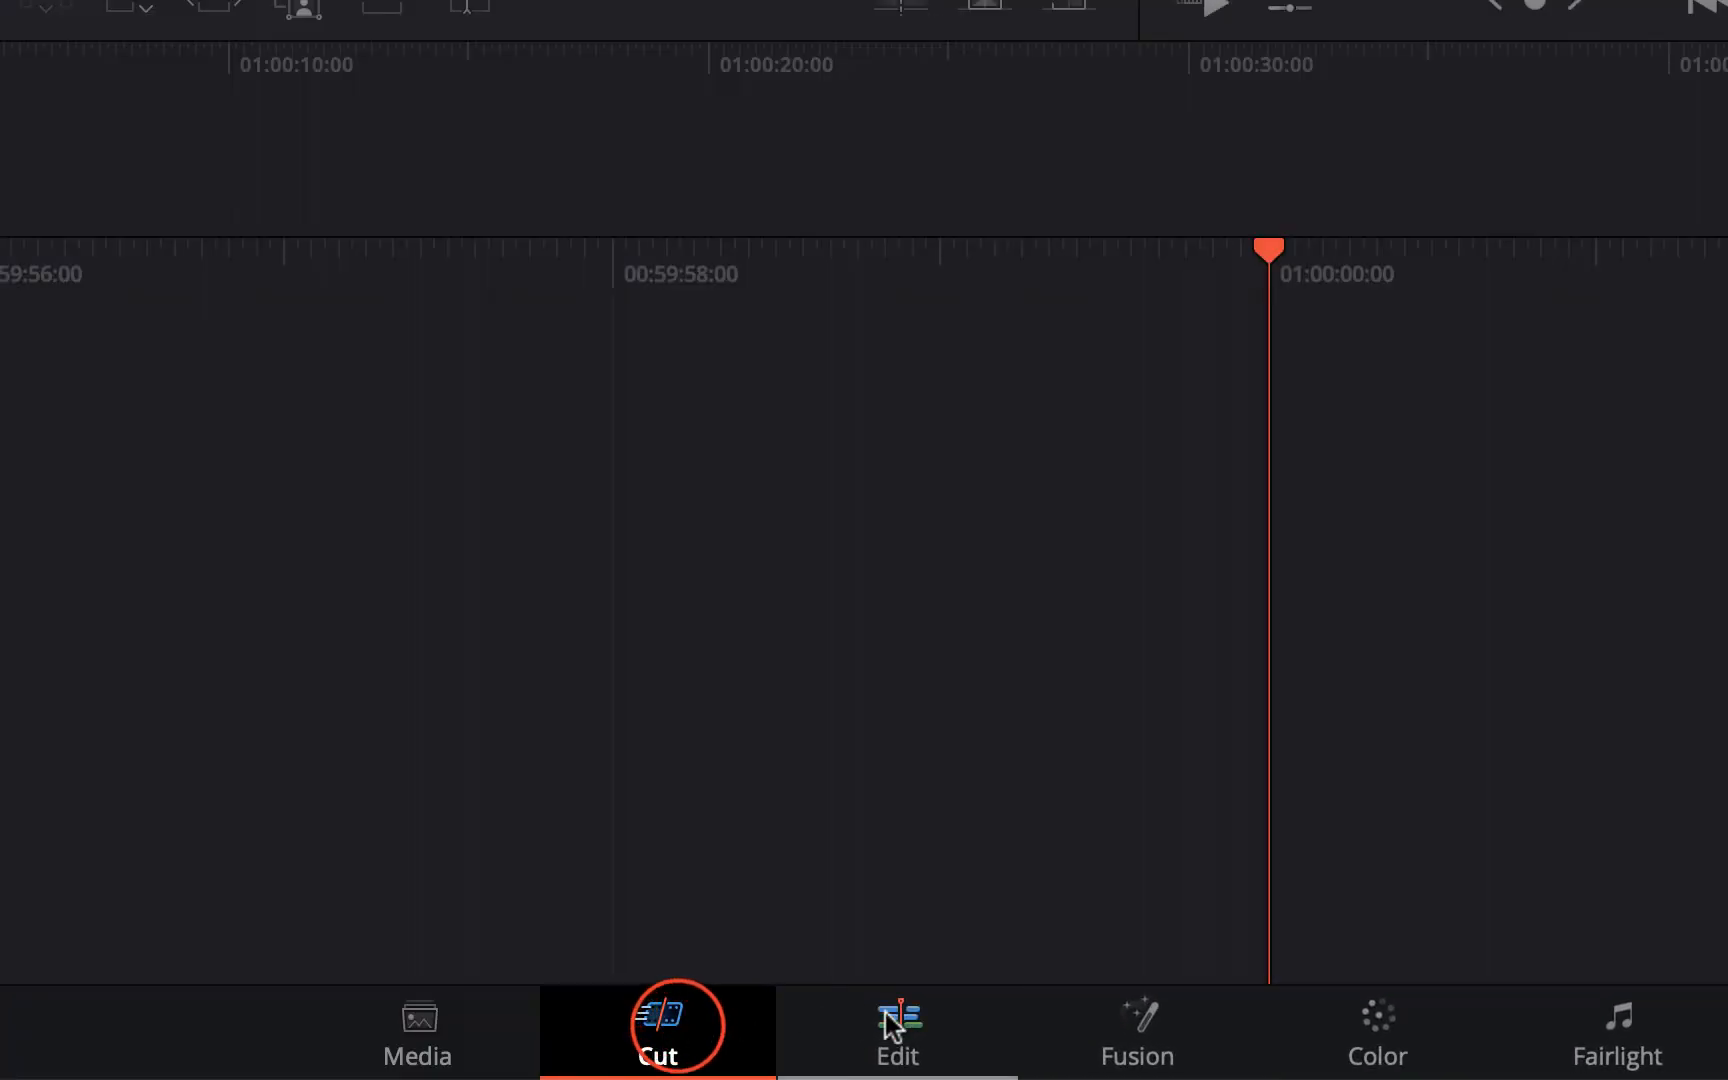
pyautogui.click(917, 1022)
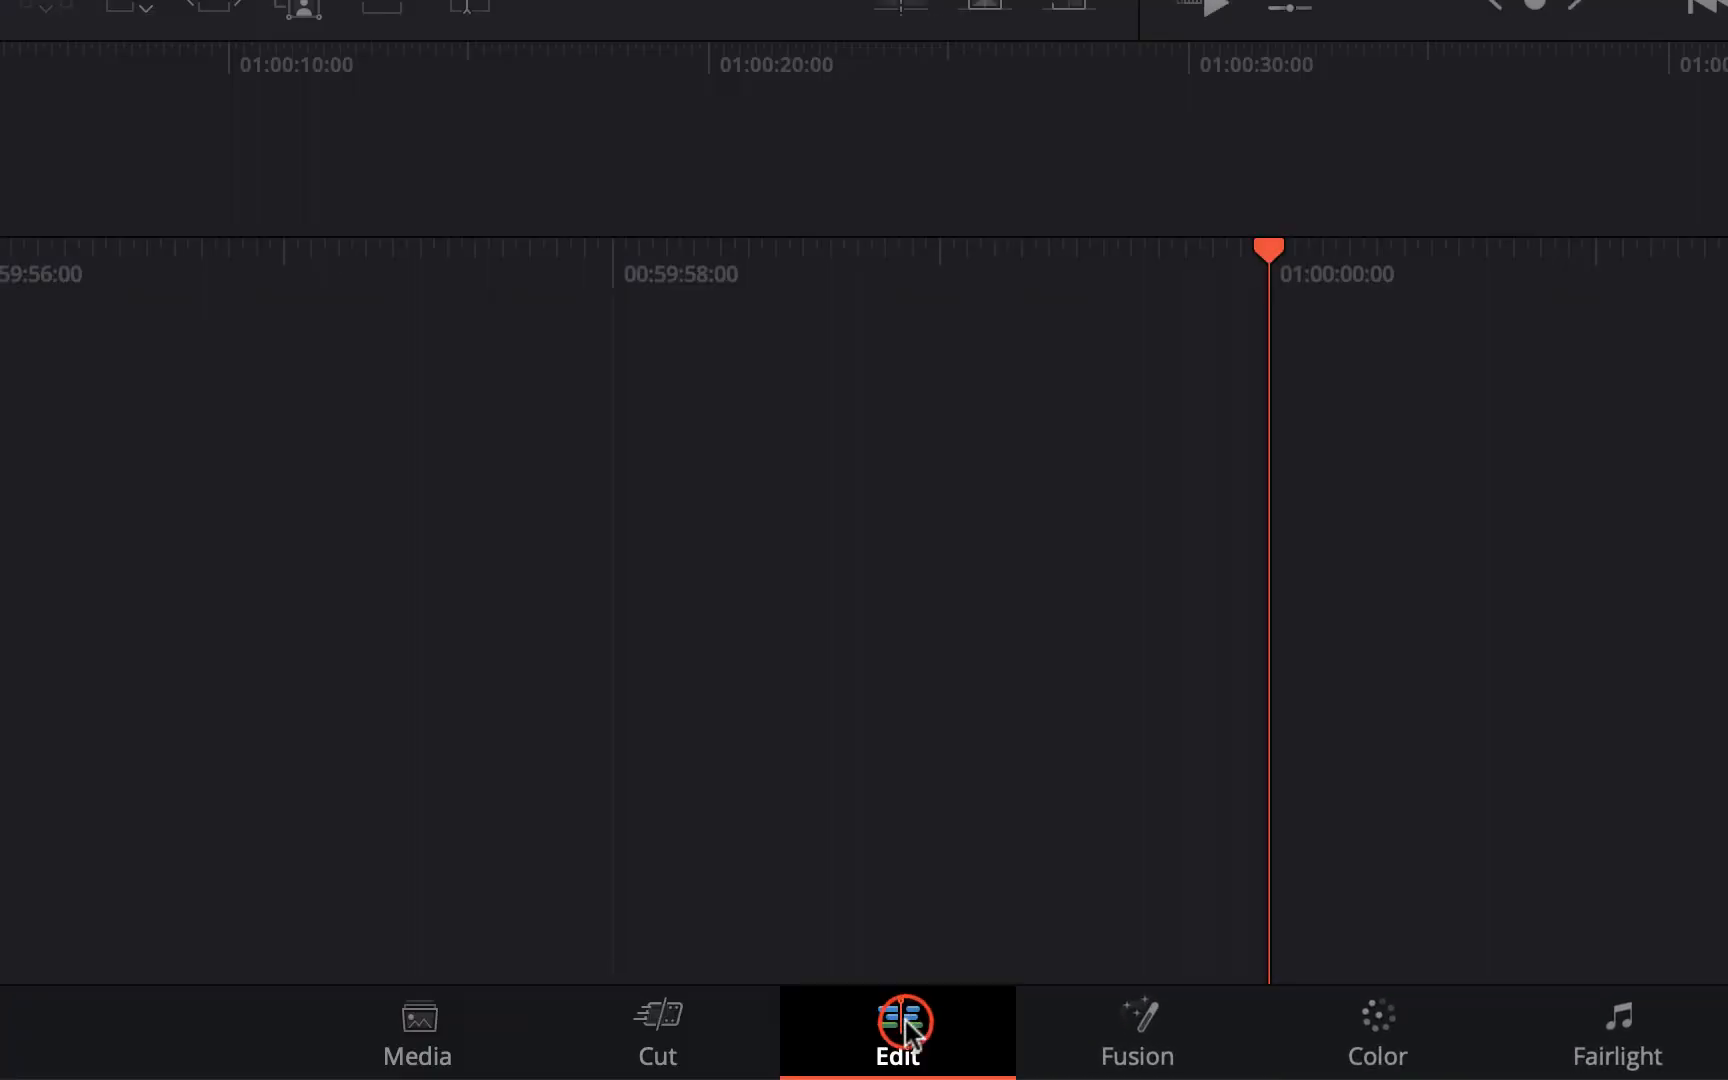
pyautogui.click(1140, 1022)
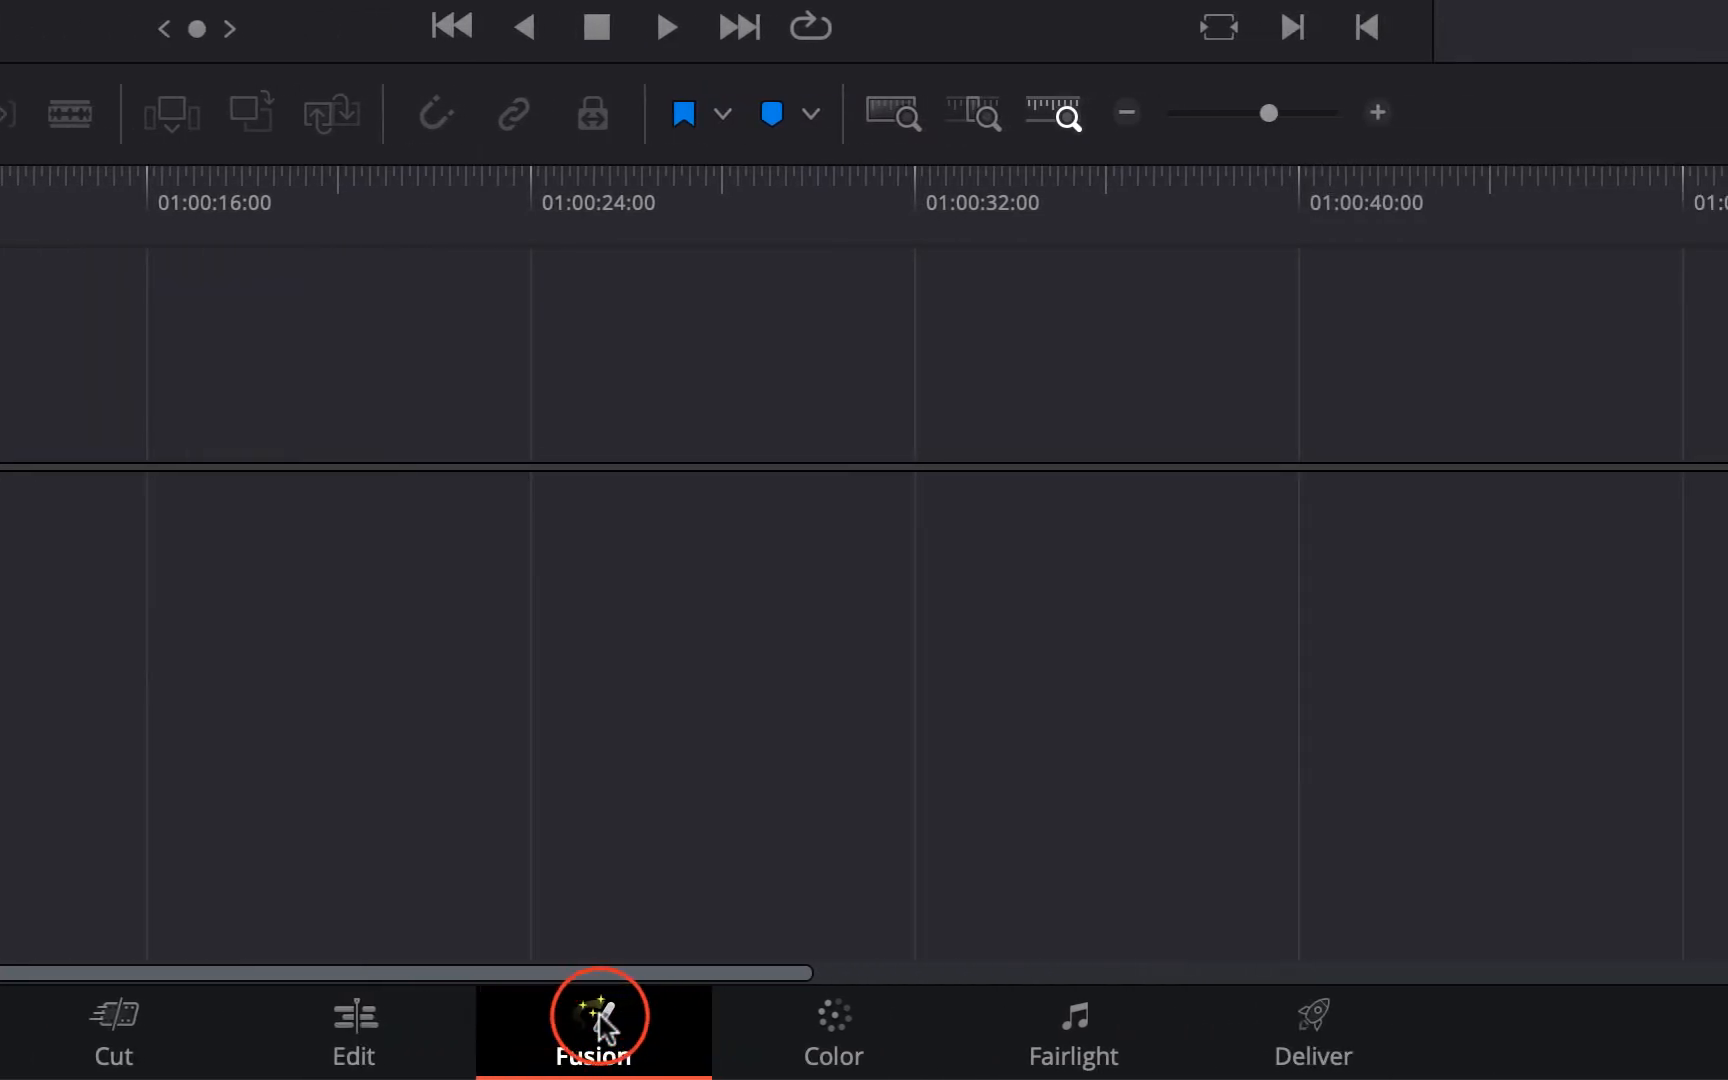
pyautogui.click(833, 1025)
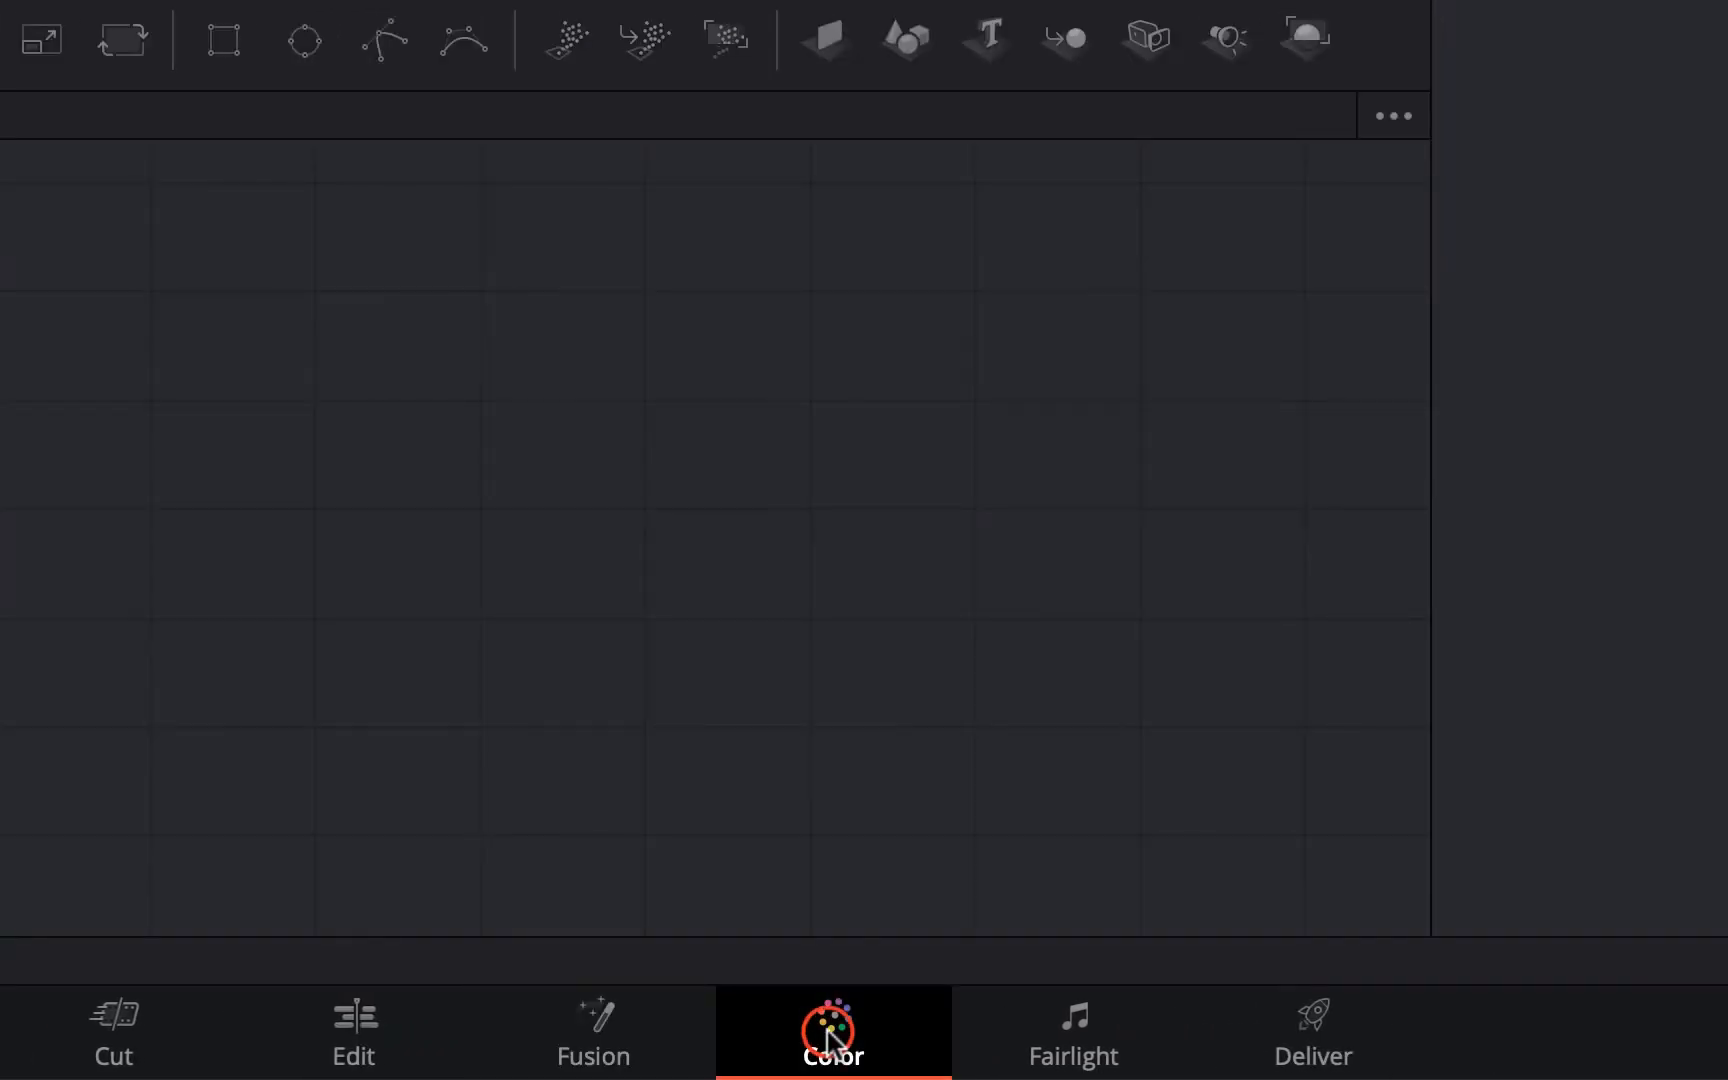
pyautogui.click(1060, 1030)
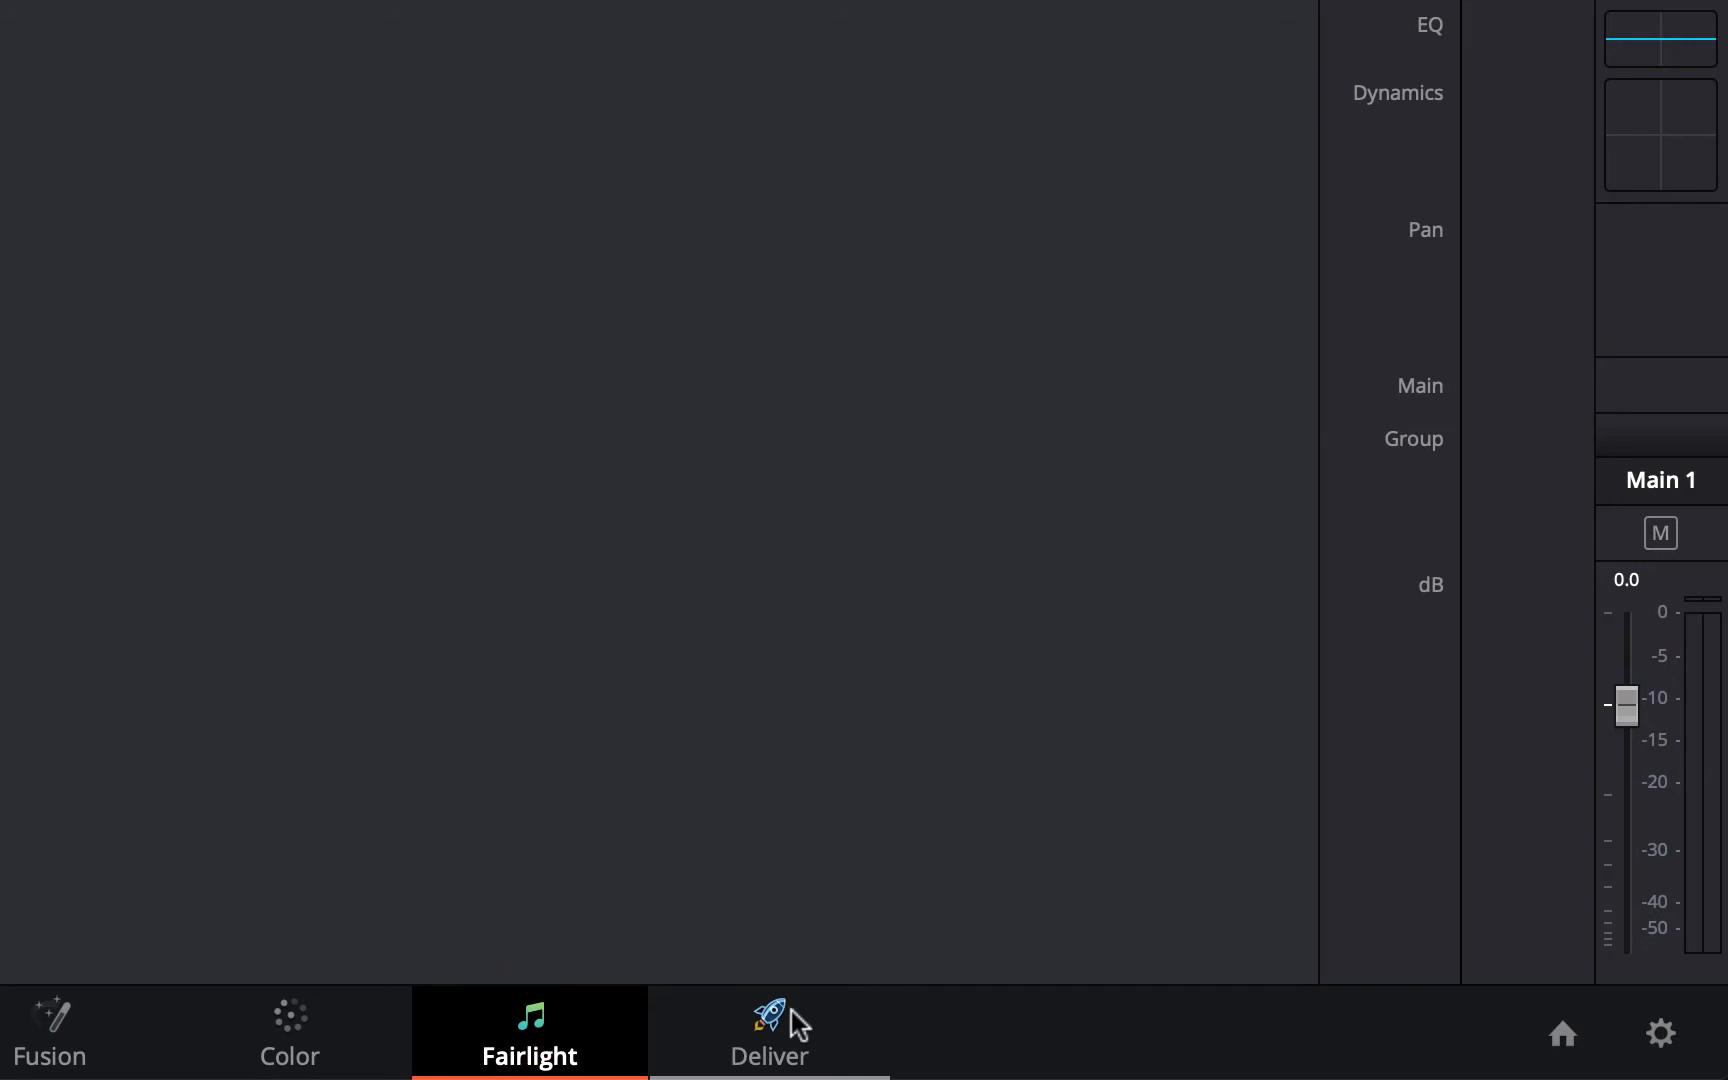
pyautogui.click(1090, 1018)
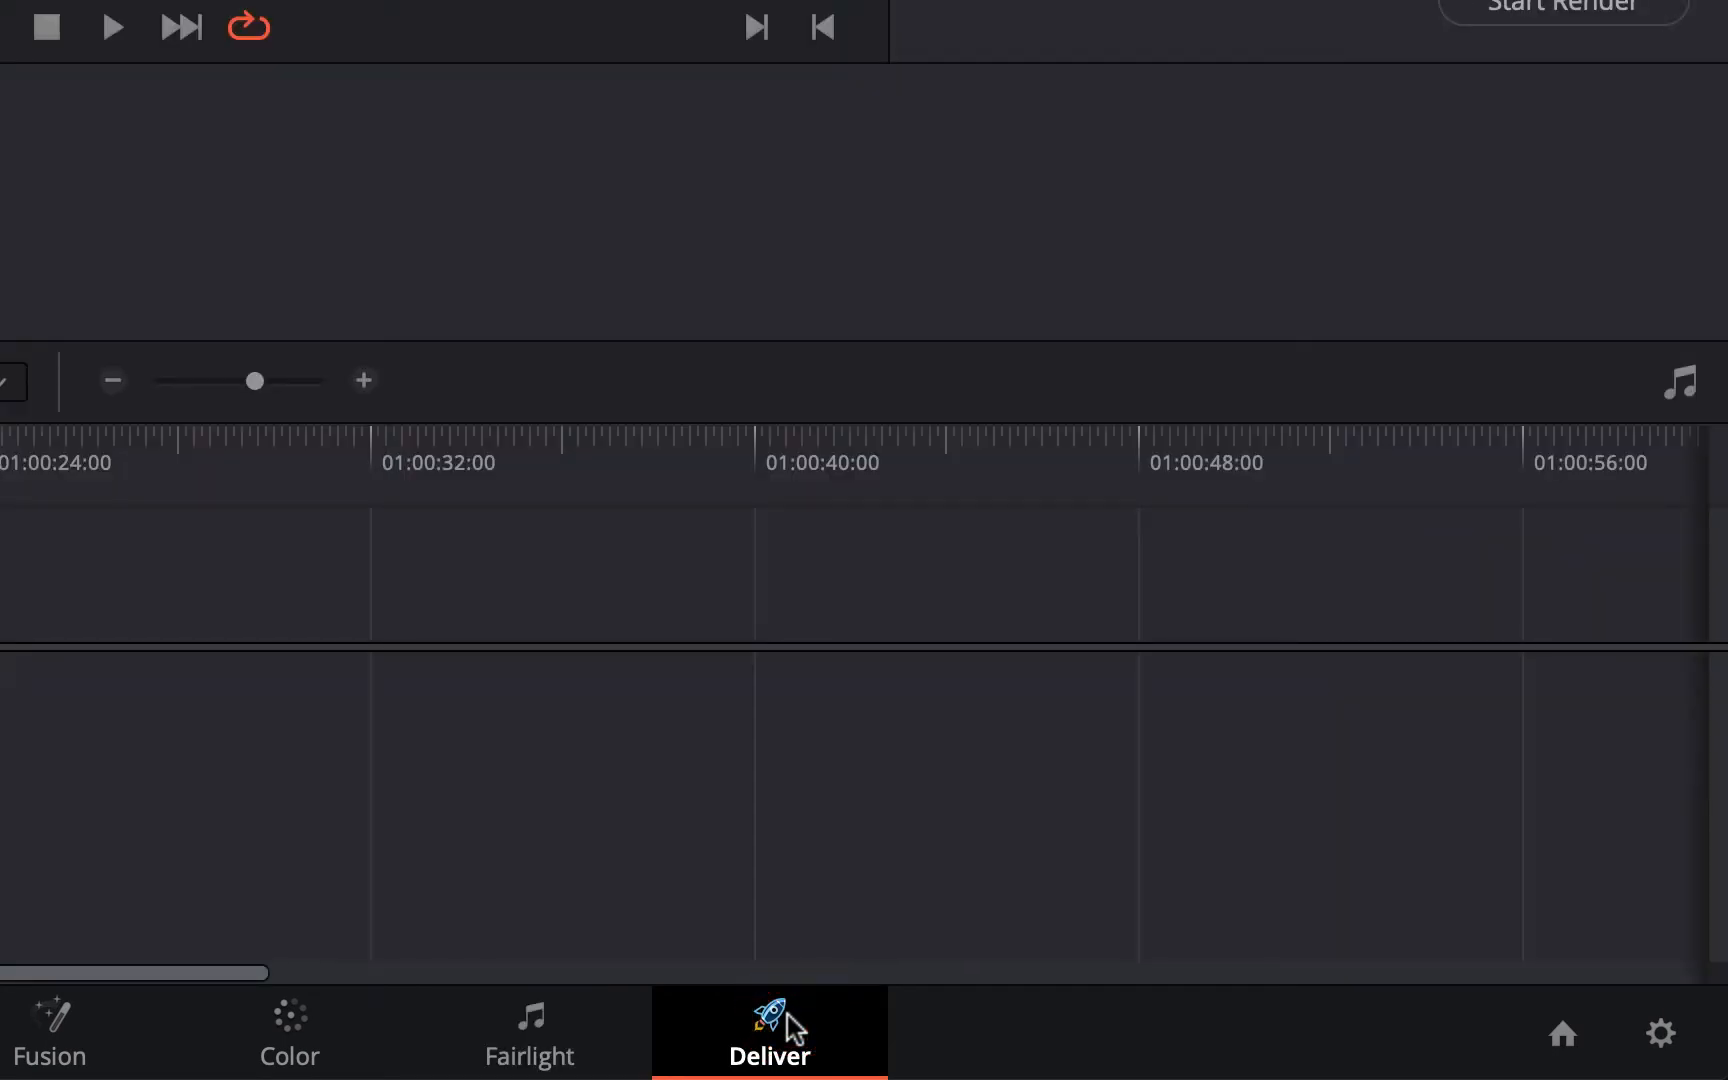
# Revisit the three main workflow pages, Media, Edit and Deliver, twice in sequence.
pyautogui.click(930, 1018)
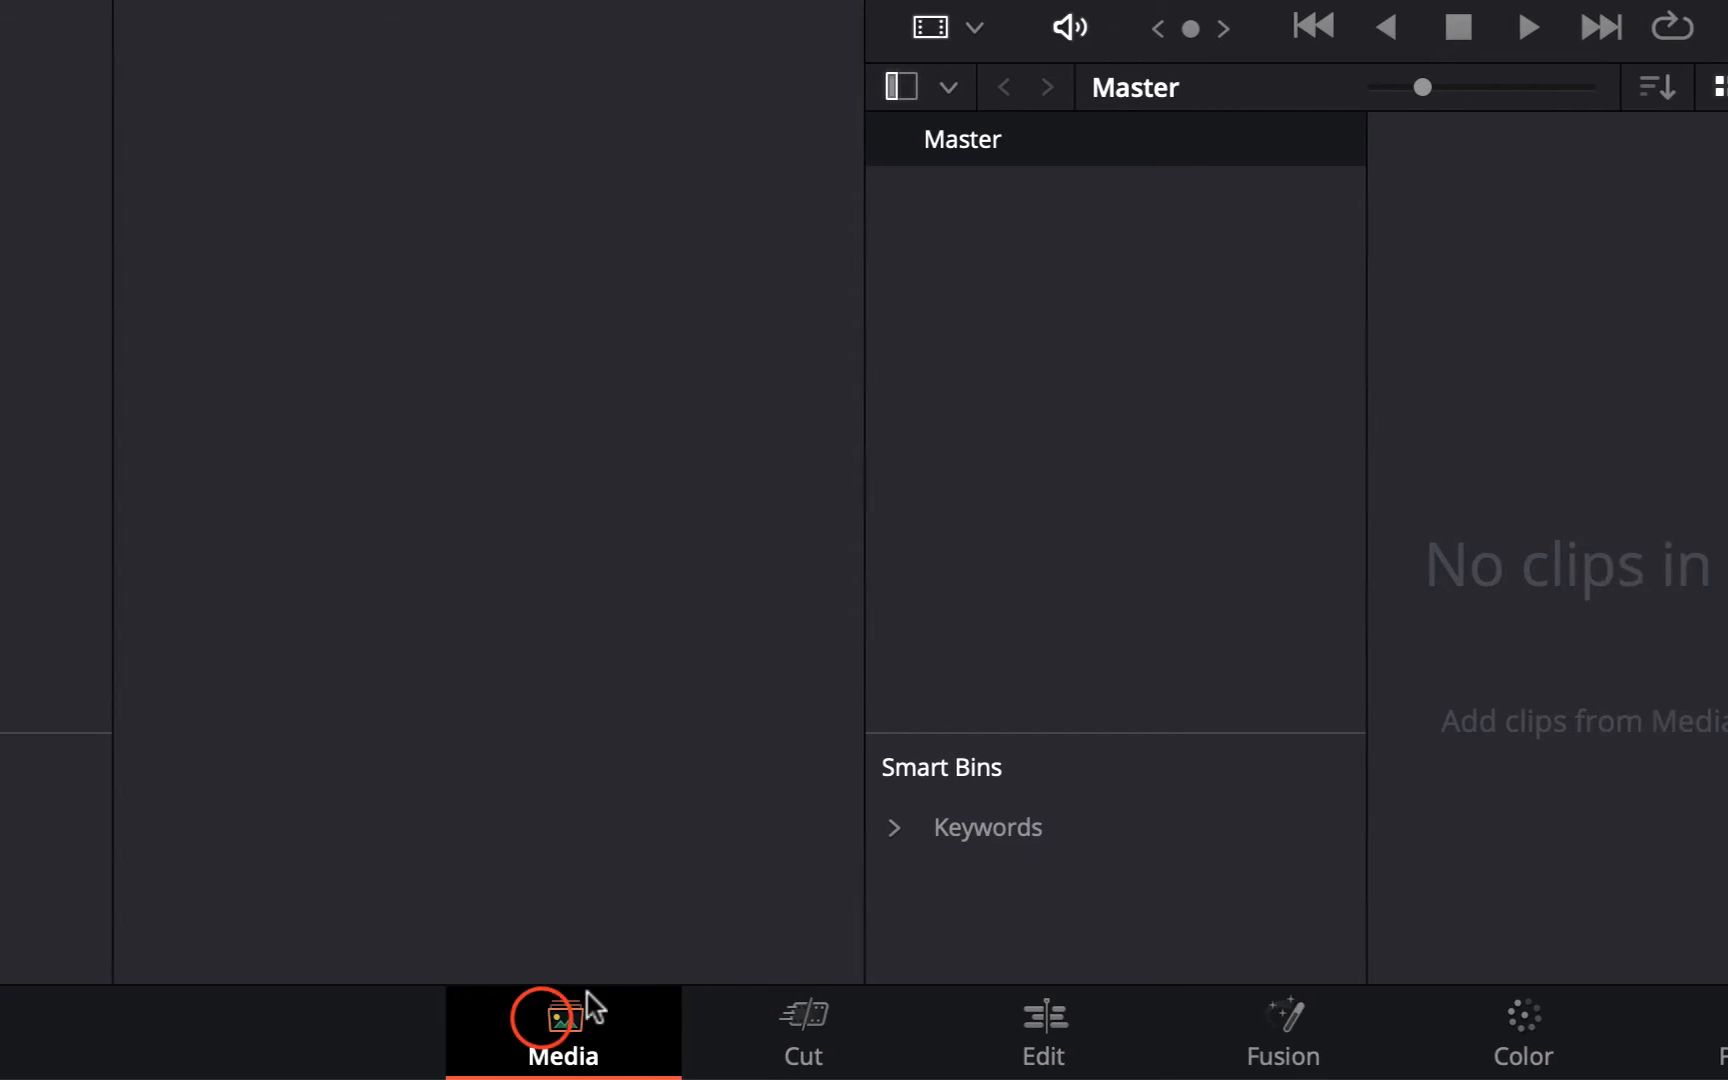
pyautogui.click(1043, 1025)
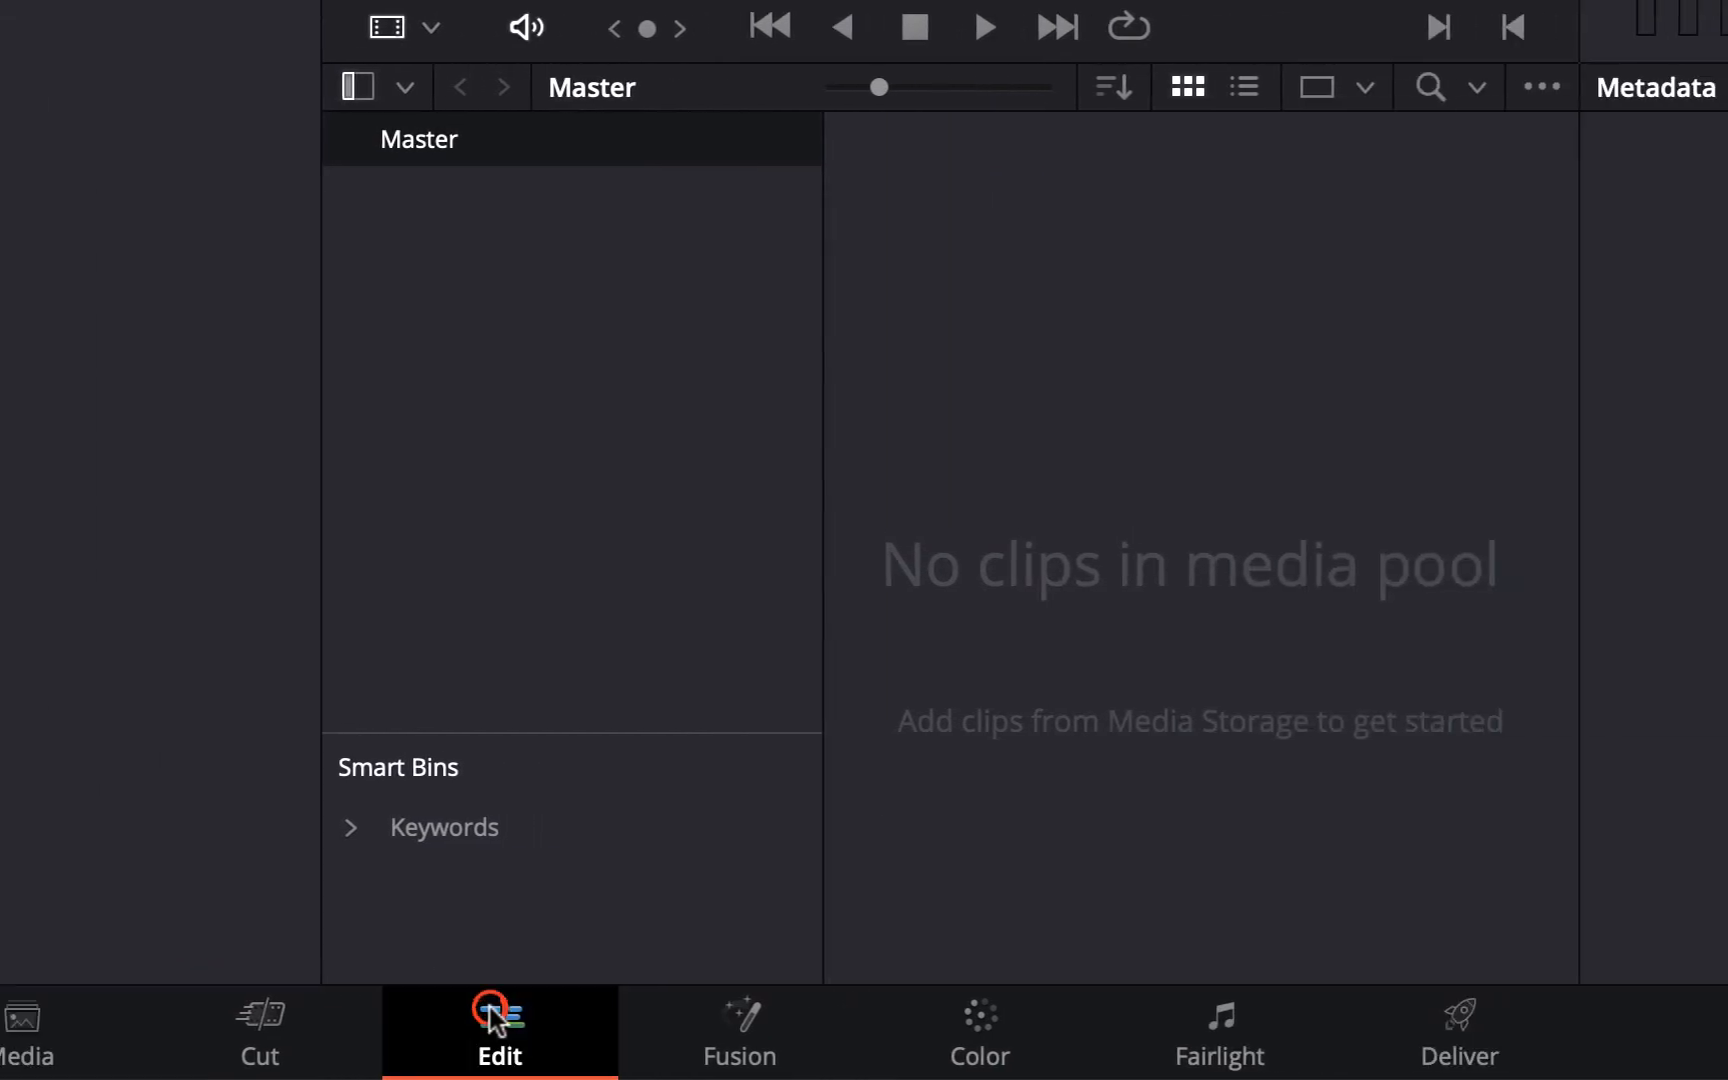
pyautogui.click(1256, 1035)
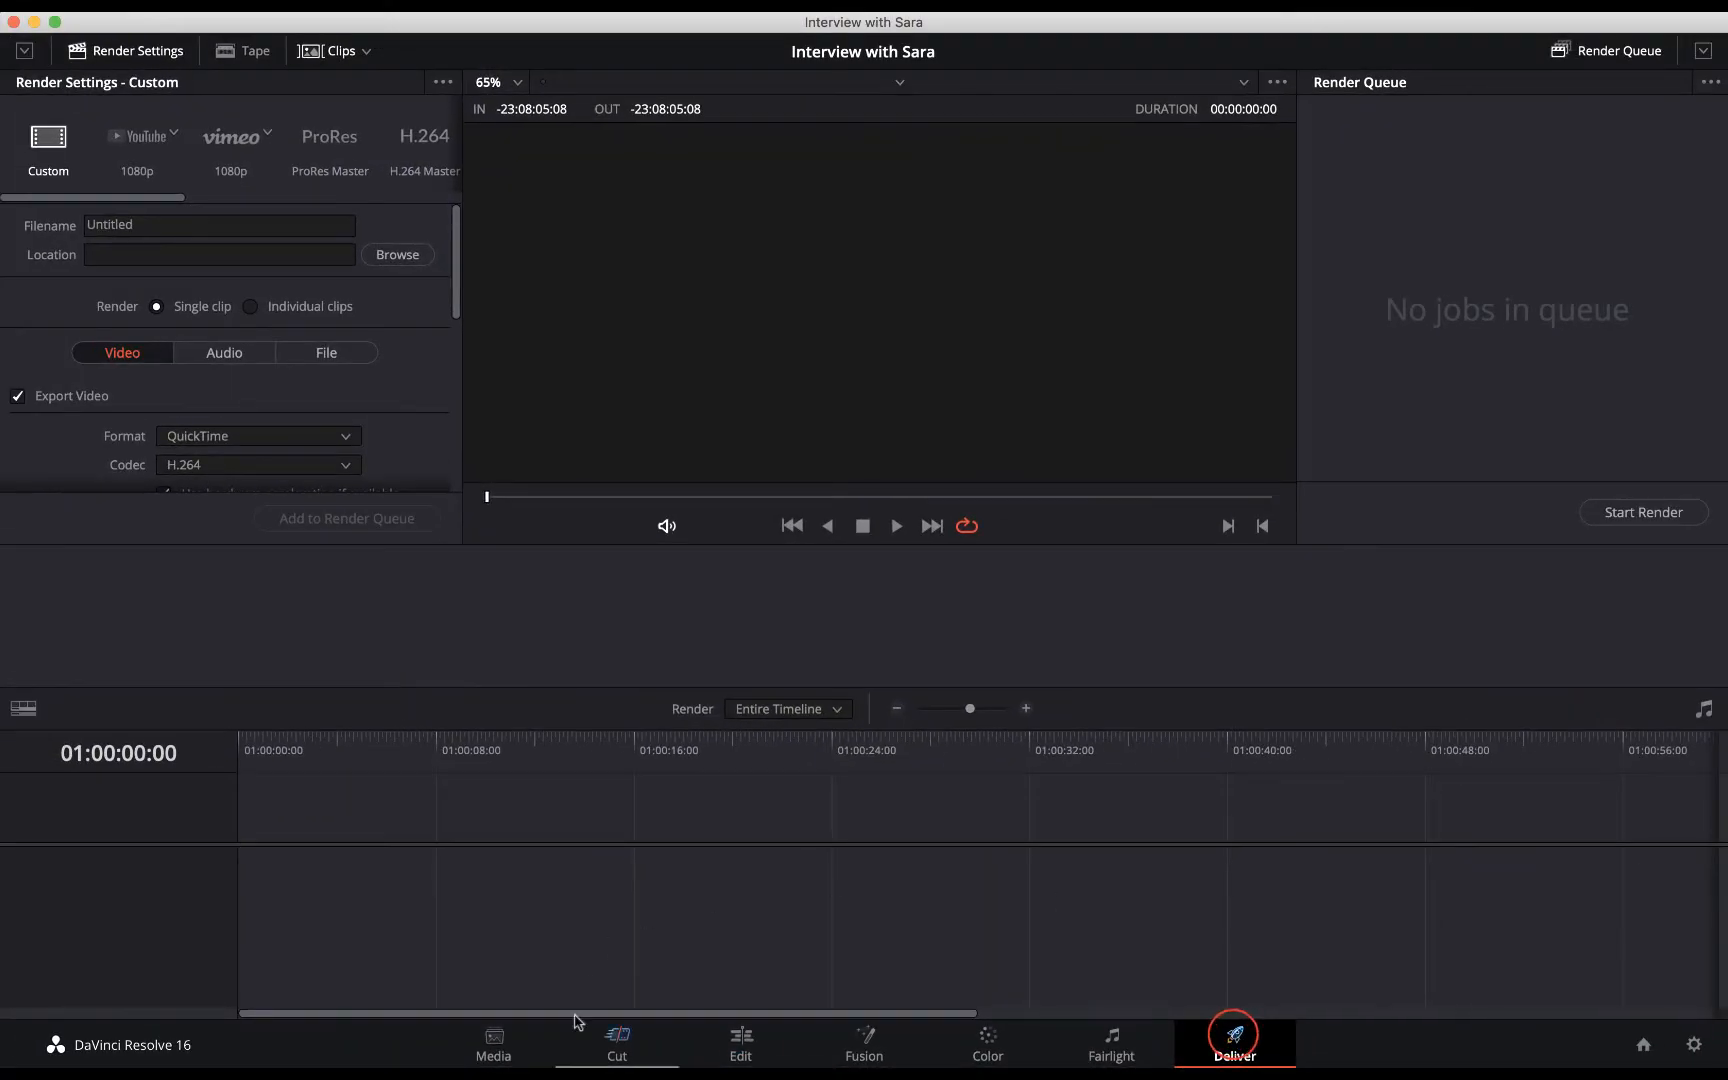
pyautogui.click(340, 1048)
pyautogui.click(750, 1045)
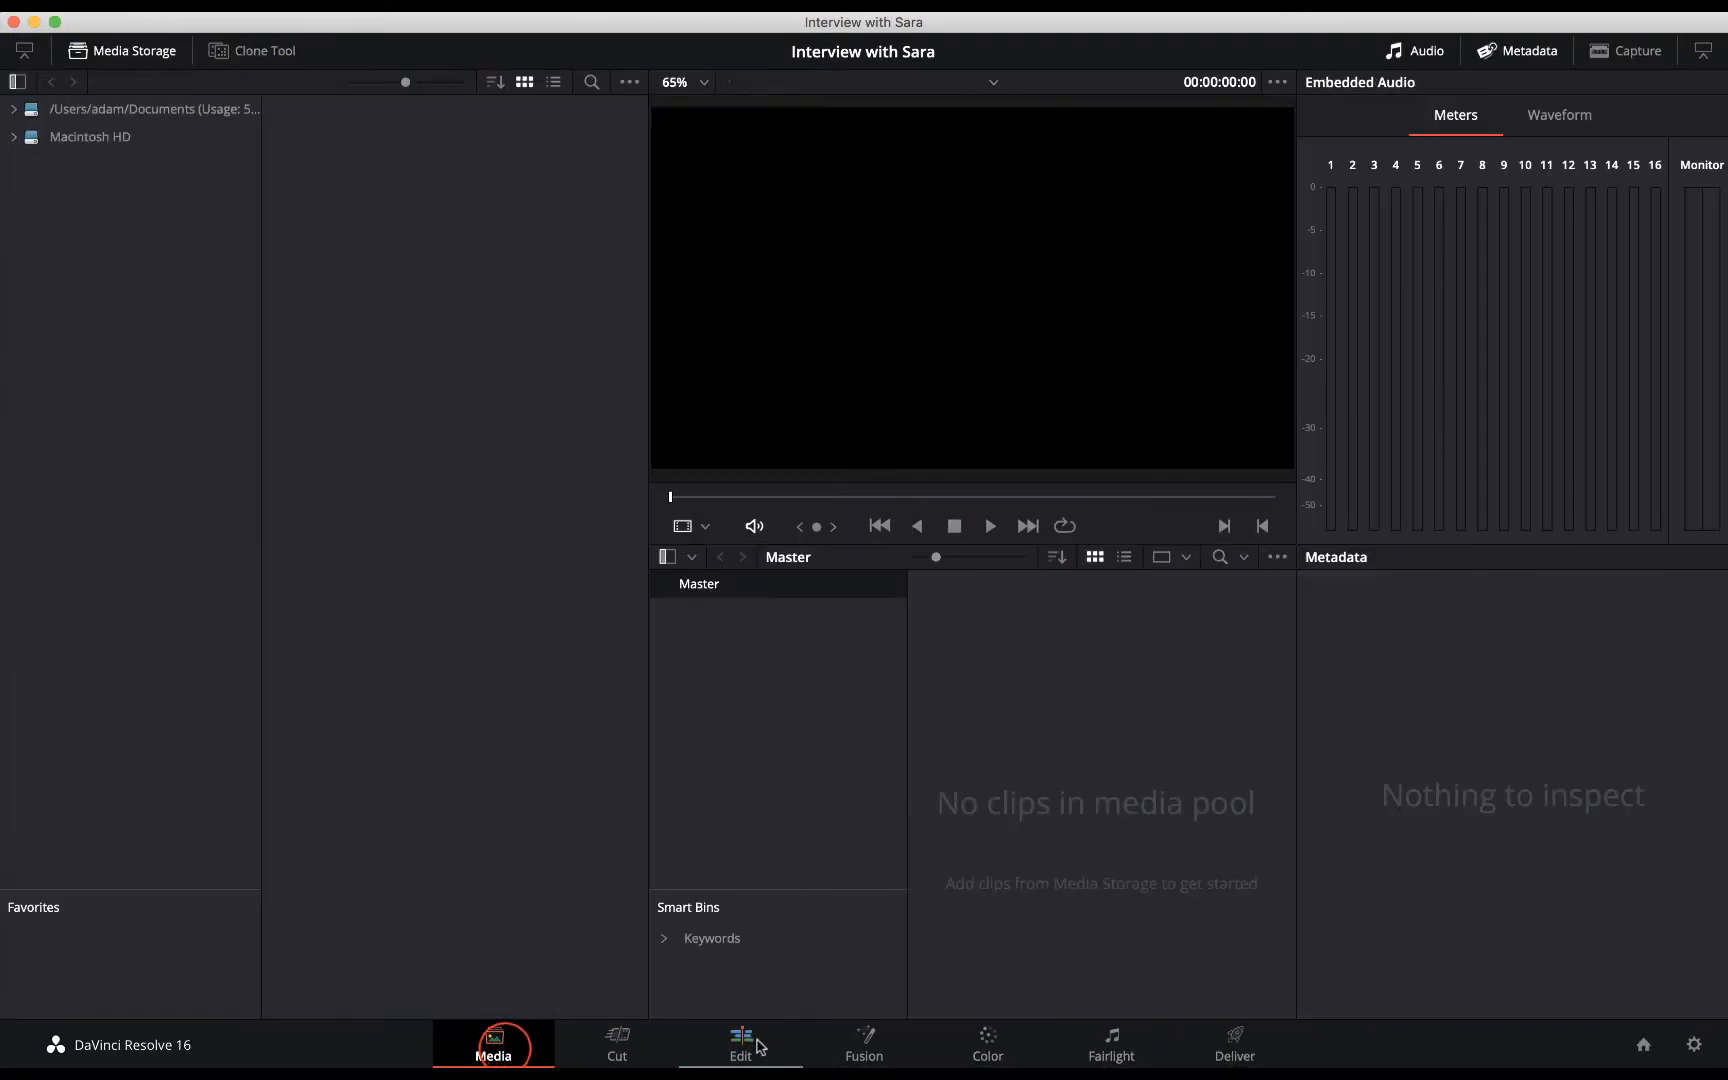
pyautogui.click(1228, 1035)
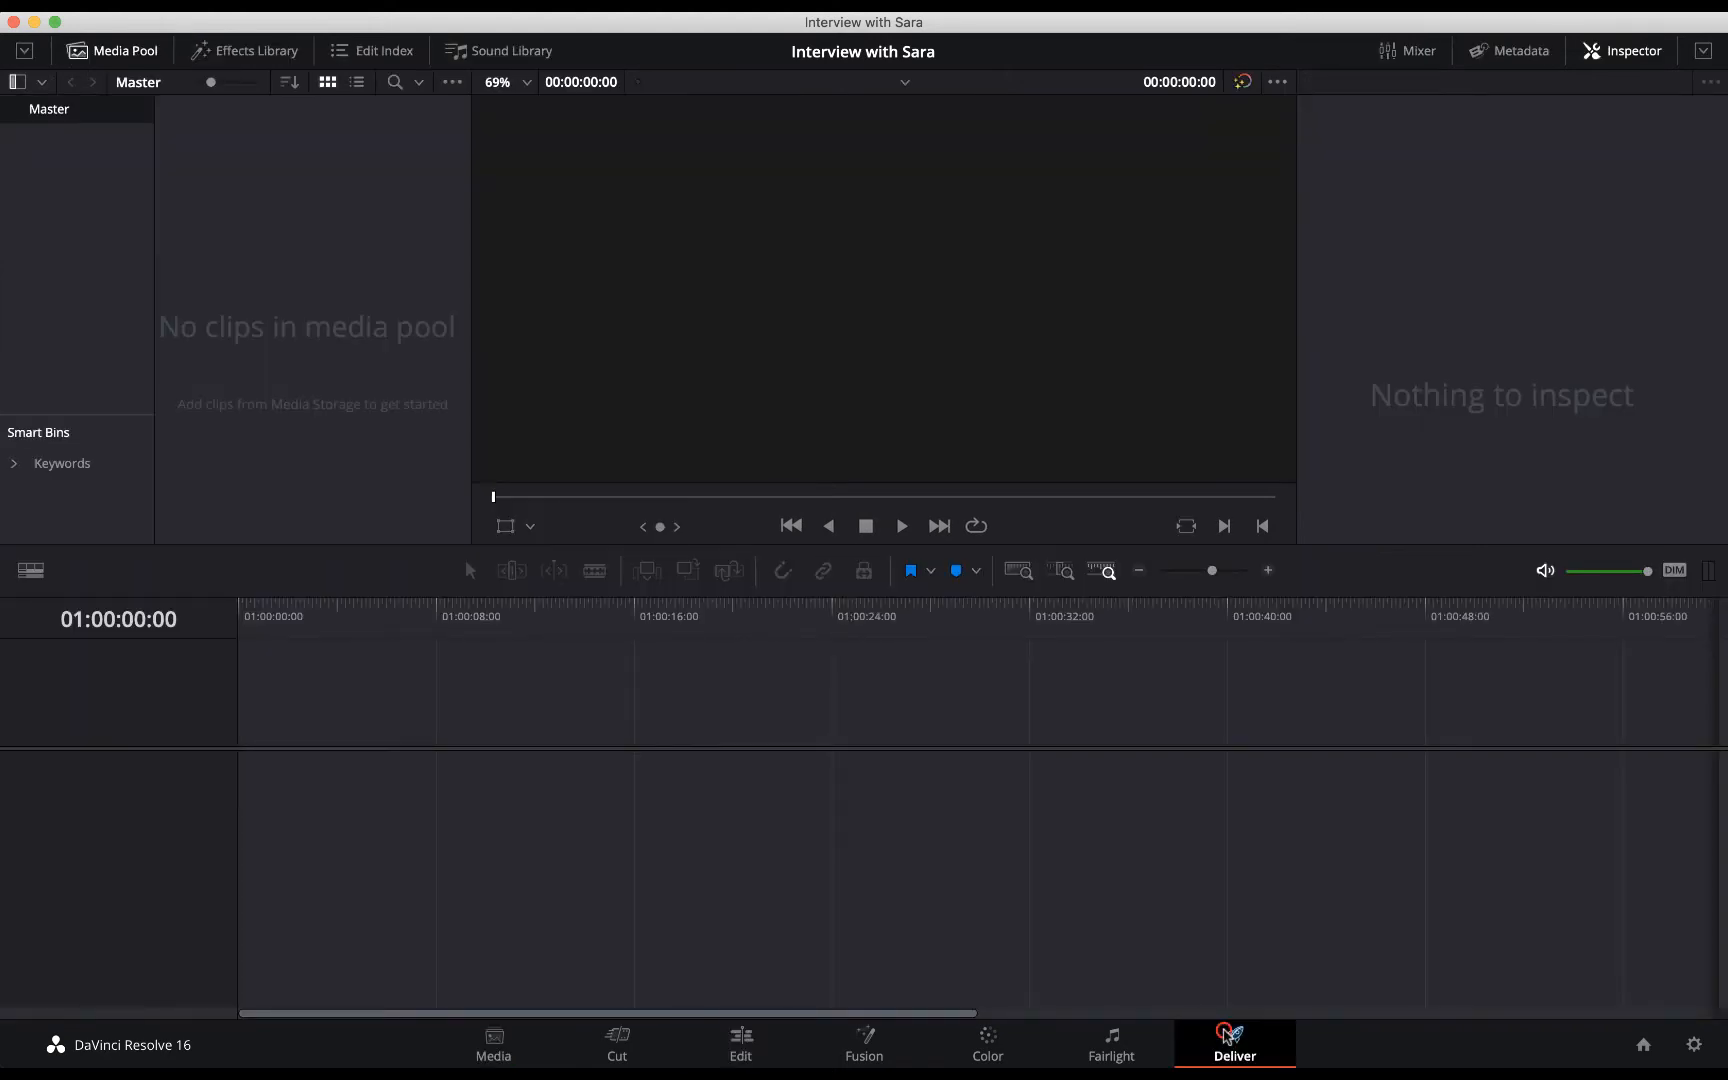
# On the Media page, browse Macintosh HD to the user's Desktop and open the UAE Group folder in media storage.
pyautogui.click(493, 1055)
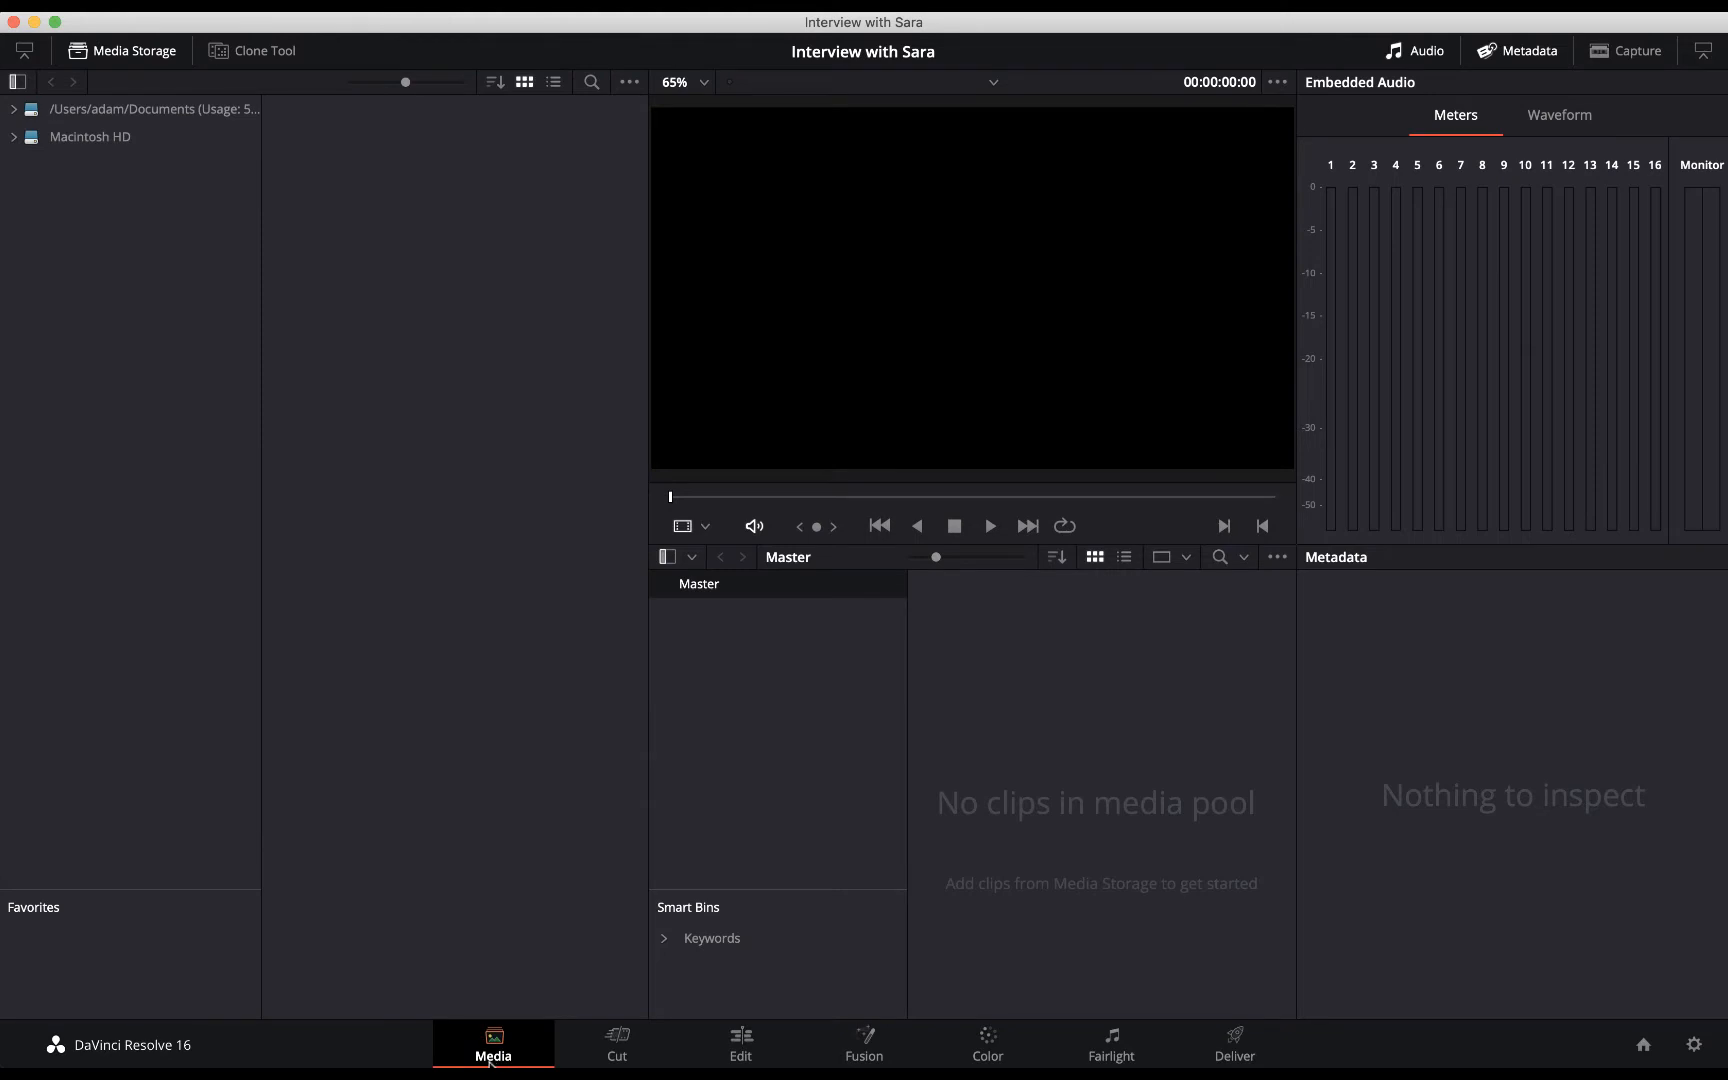
pyautogui.click(14, 137)
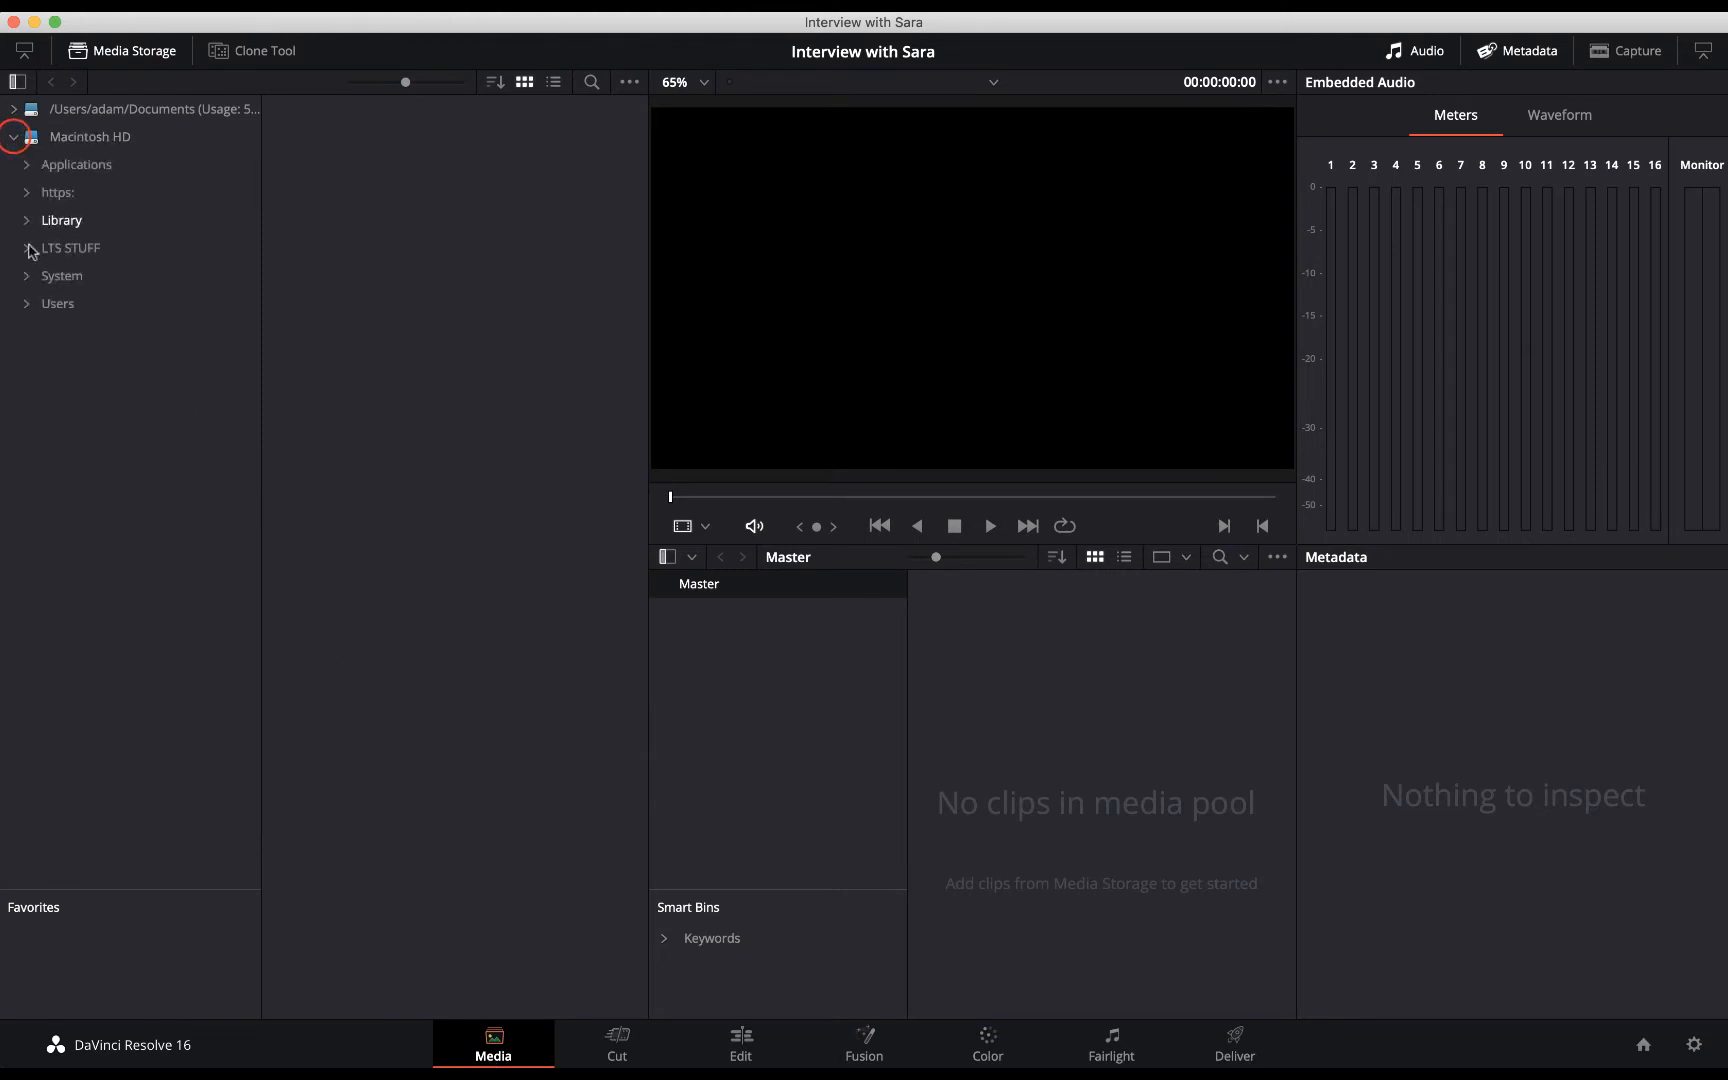
pyautogui.click(26, 303)
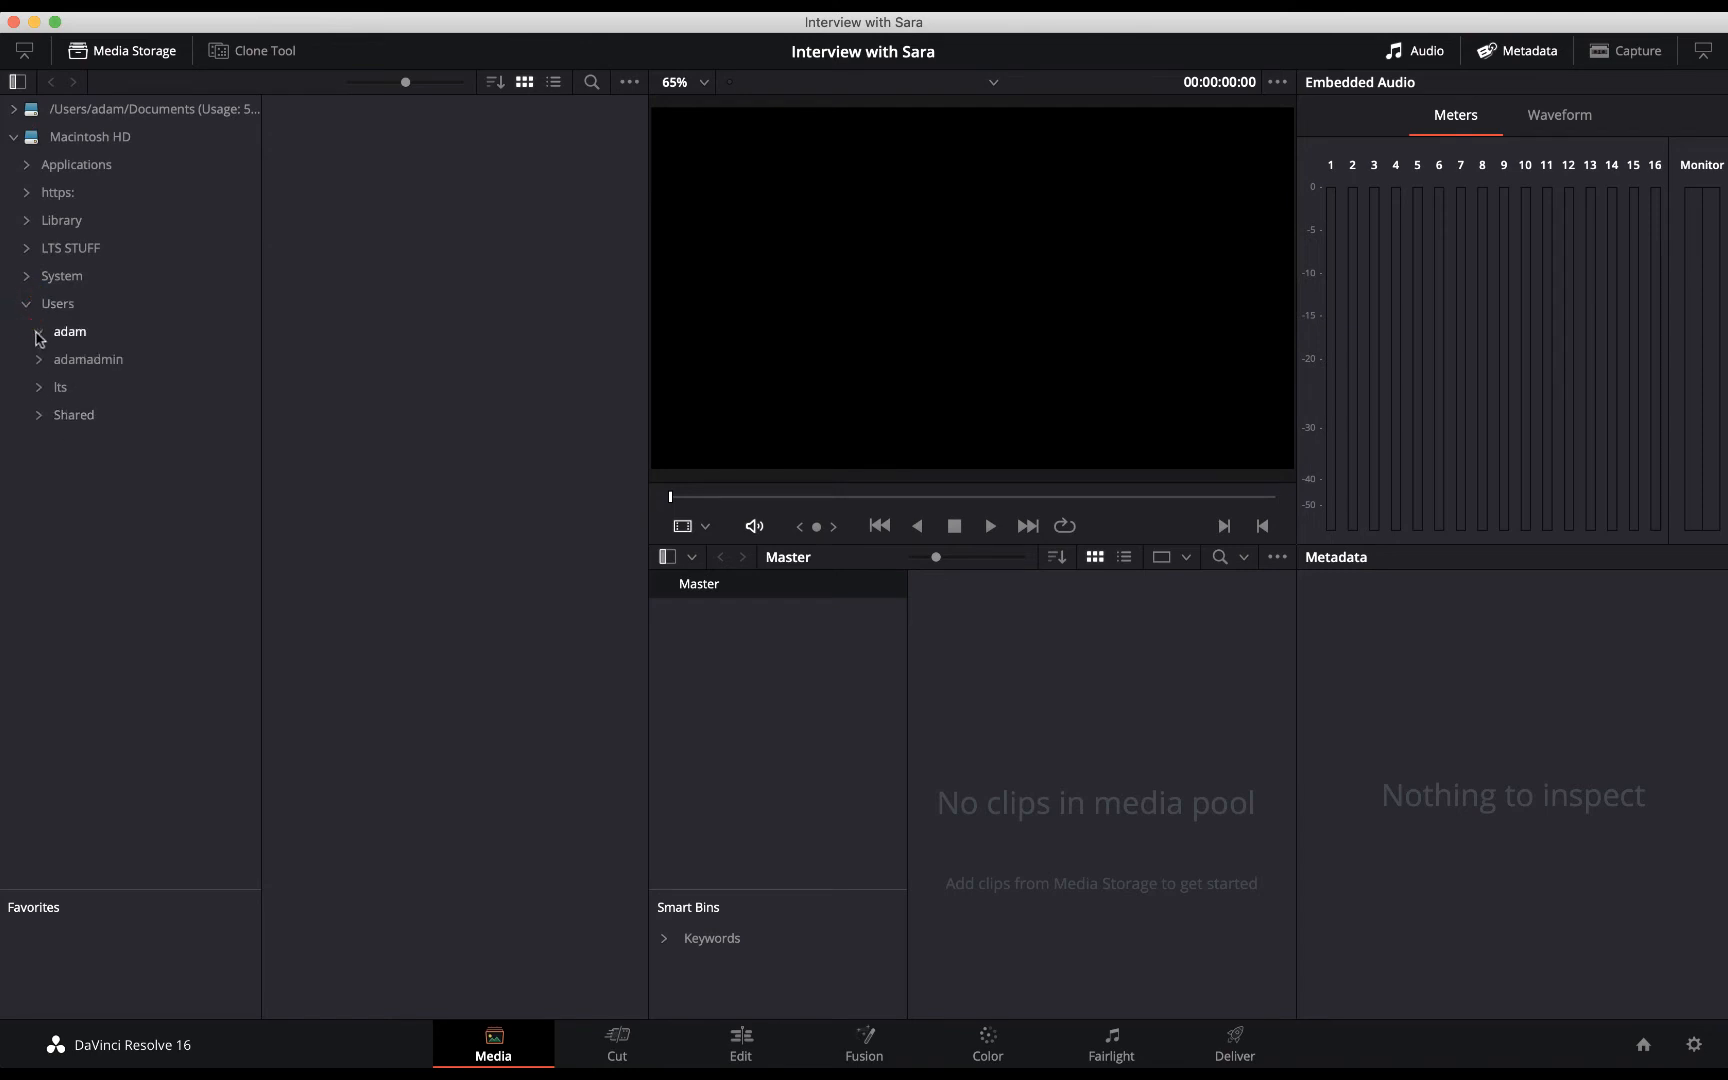
pyautogui.click(38, 331)
pyautogui.click(49, 415)
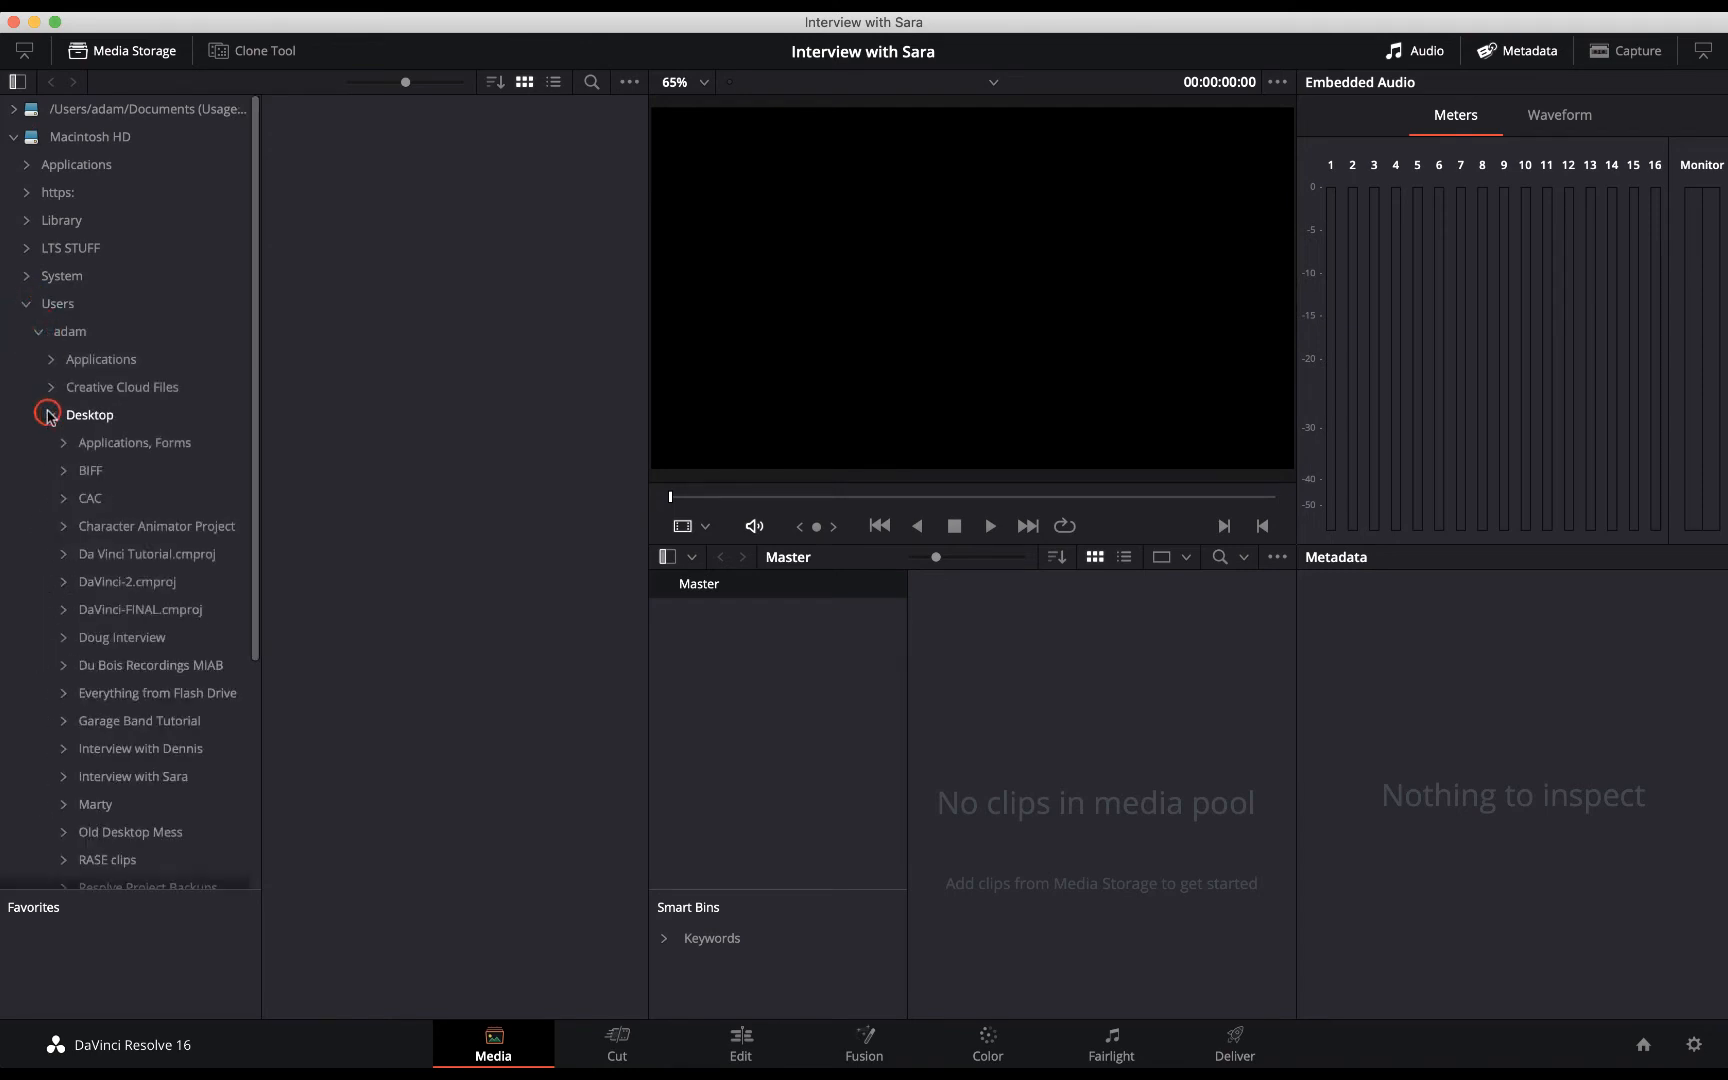
pyautogui.scroll(-4, 90, 740)
pyautogui.click(90, 628)
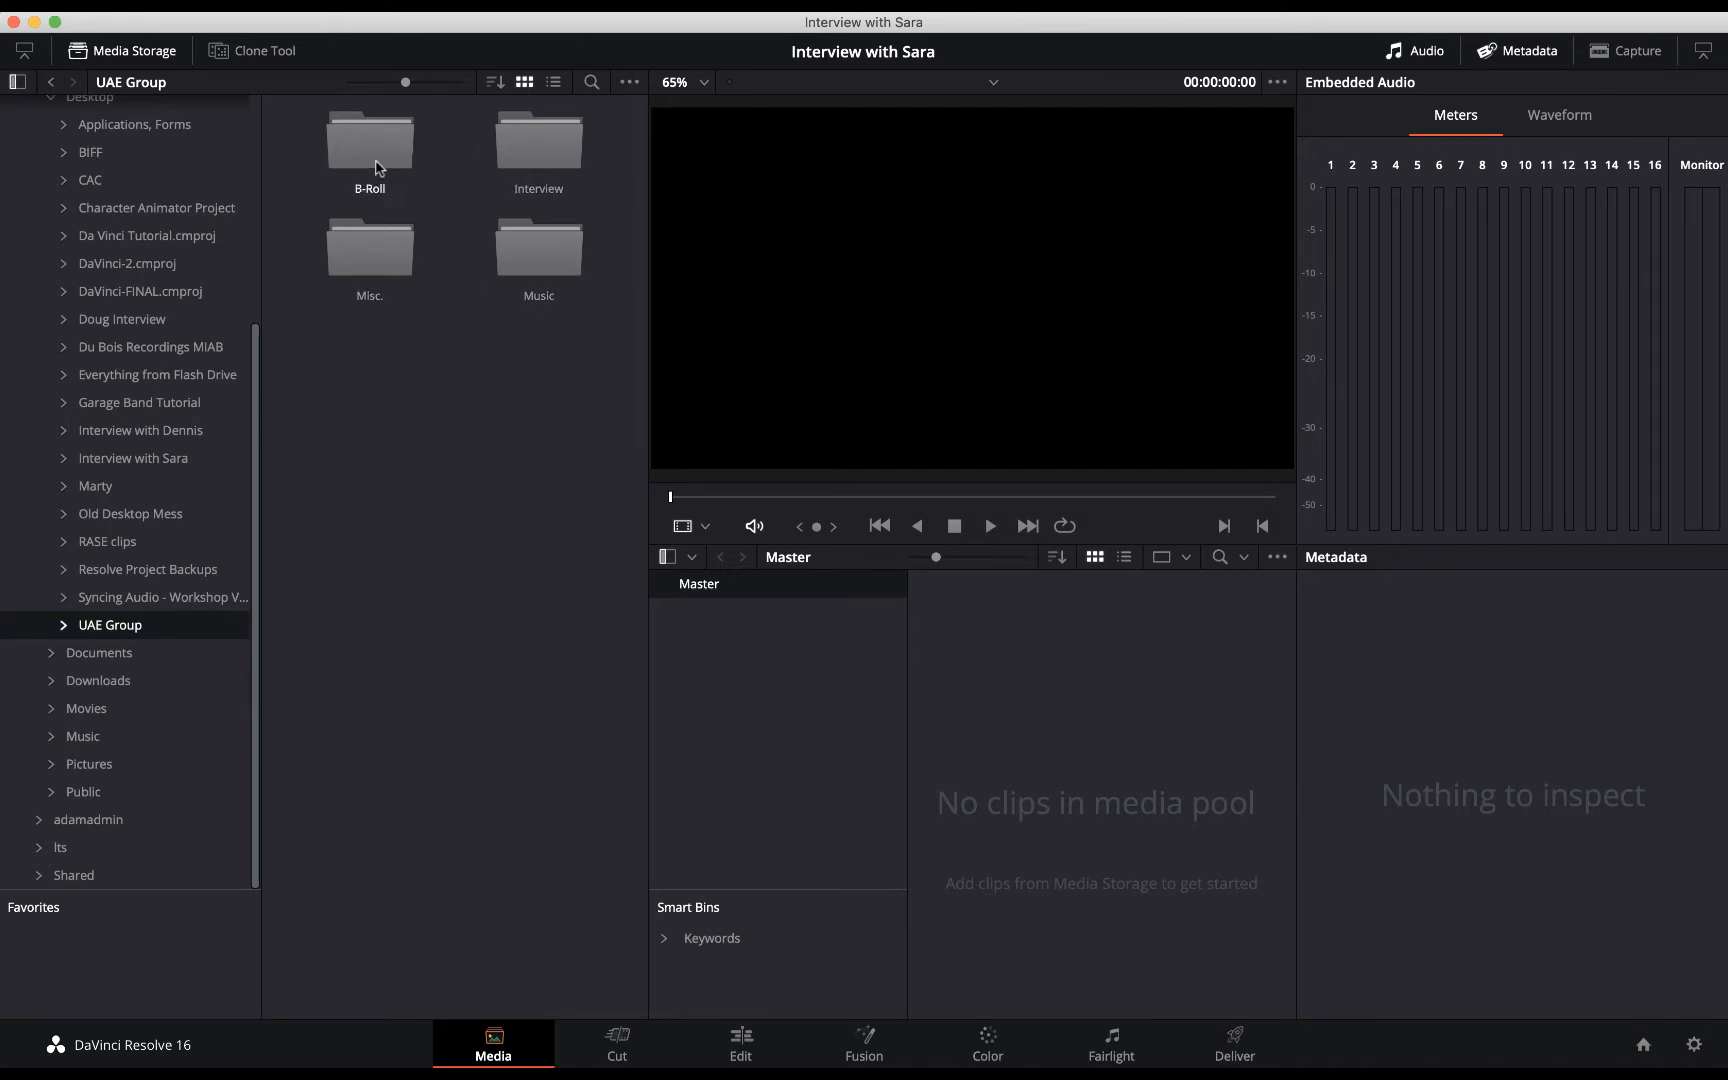
# Look through the B-Roll, Interview, Misc. and Music subfolders of UAE Group, previewing moe-logo-en.jpg.
pyautogui.doubleClick(379, 168)
pyautogui.click(137, 681)
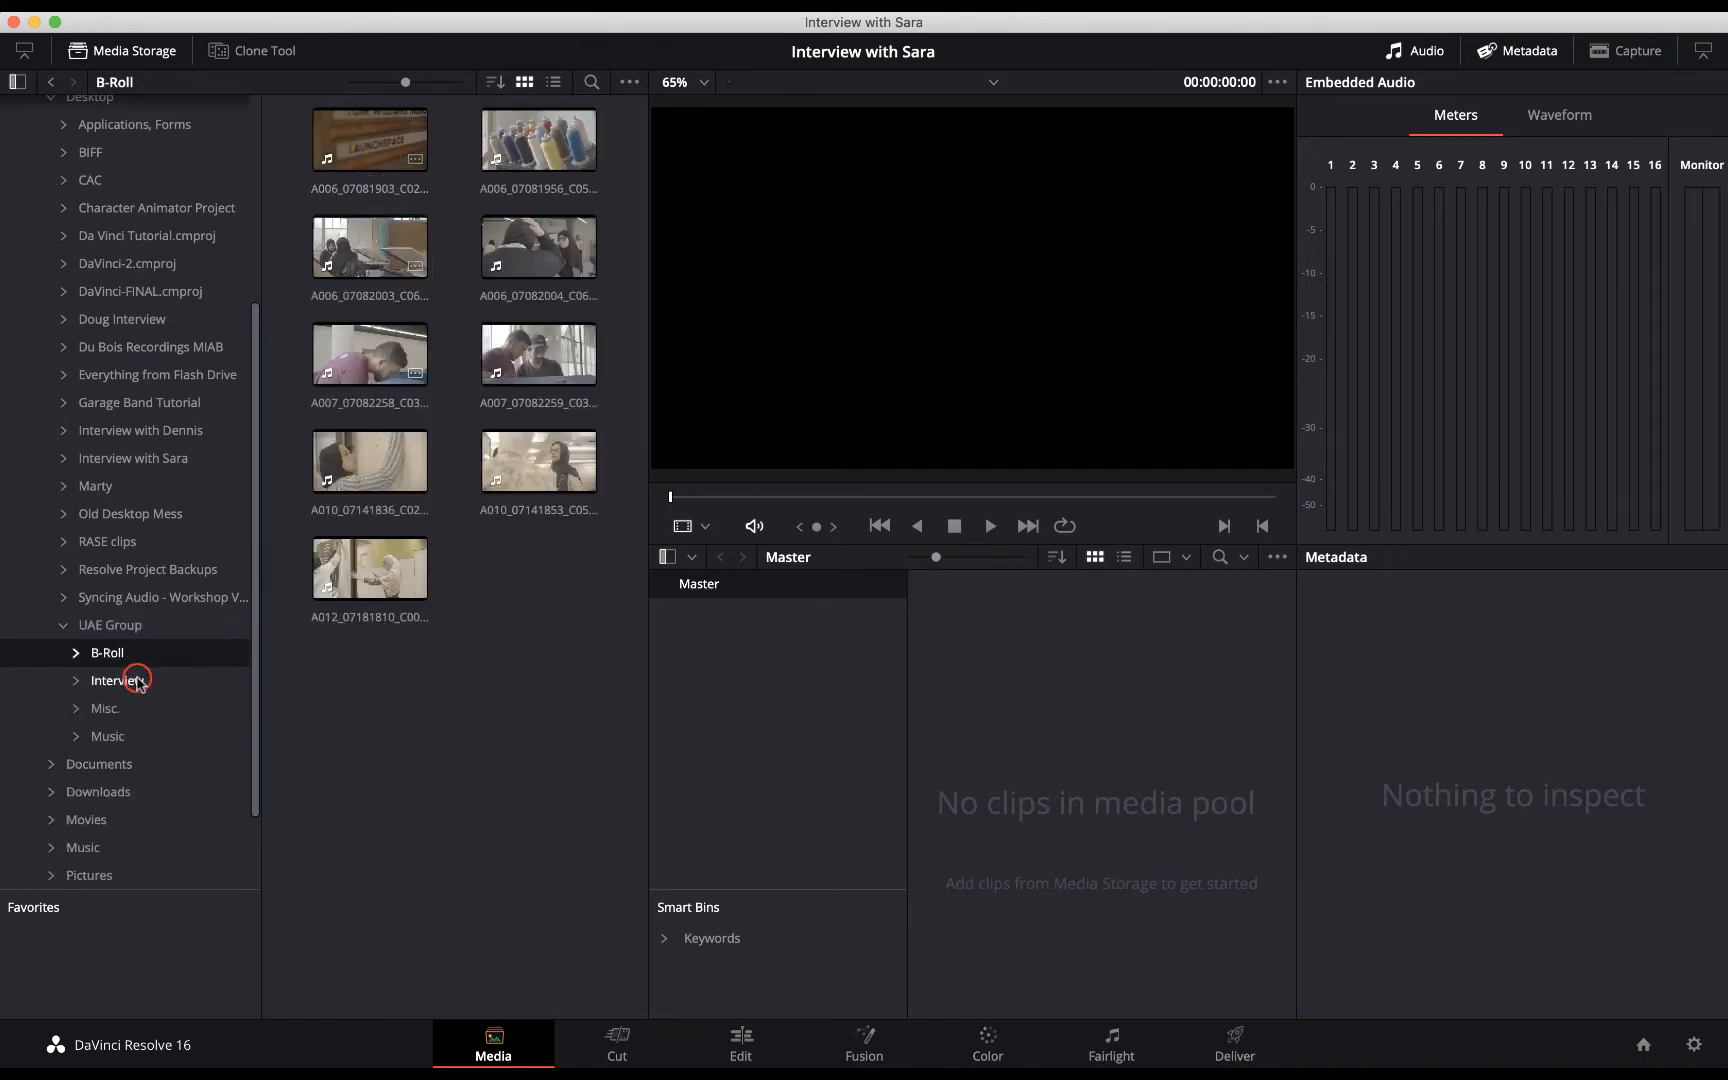
pyautogui.click(108, 708)
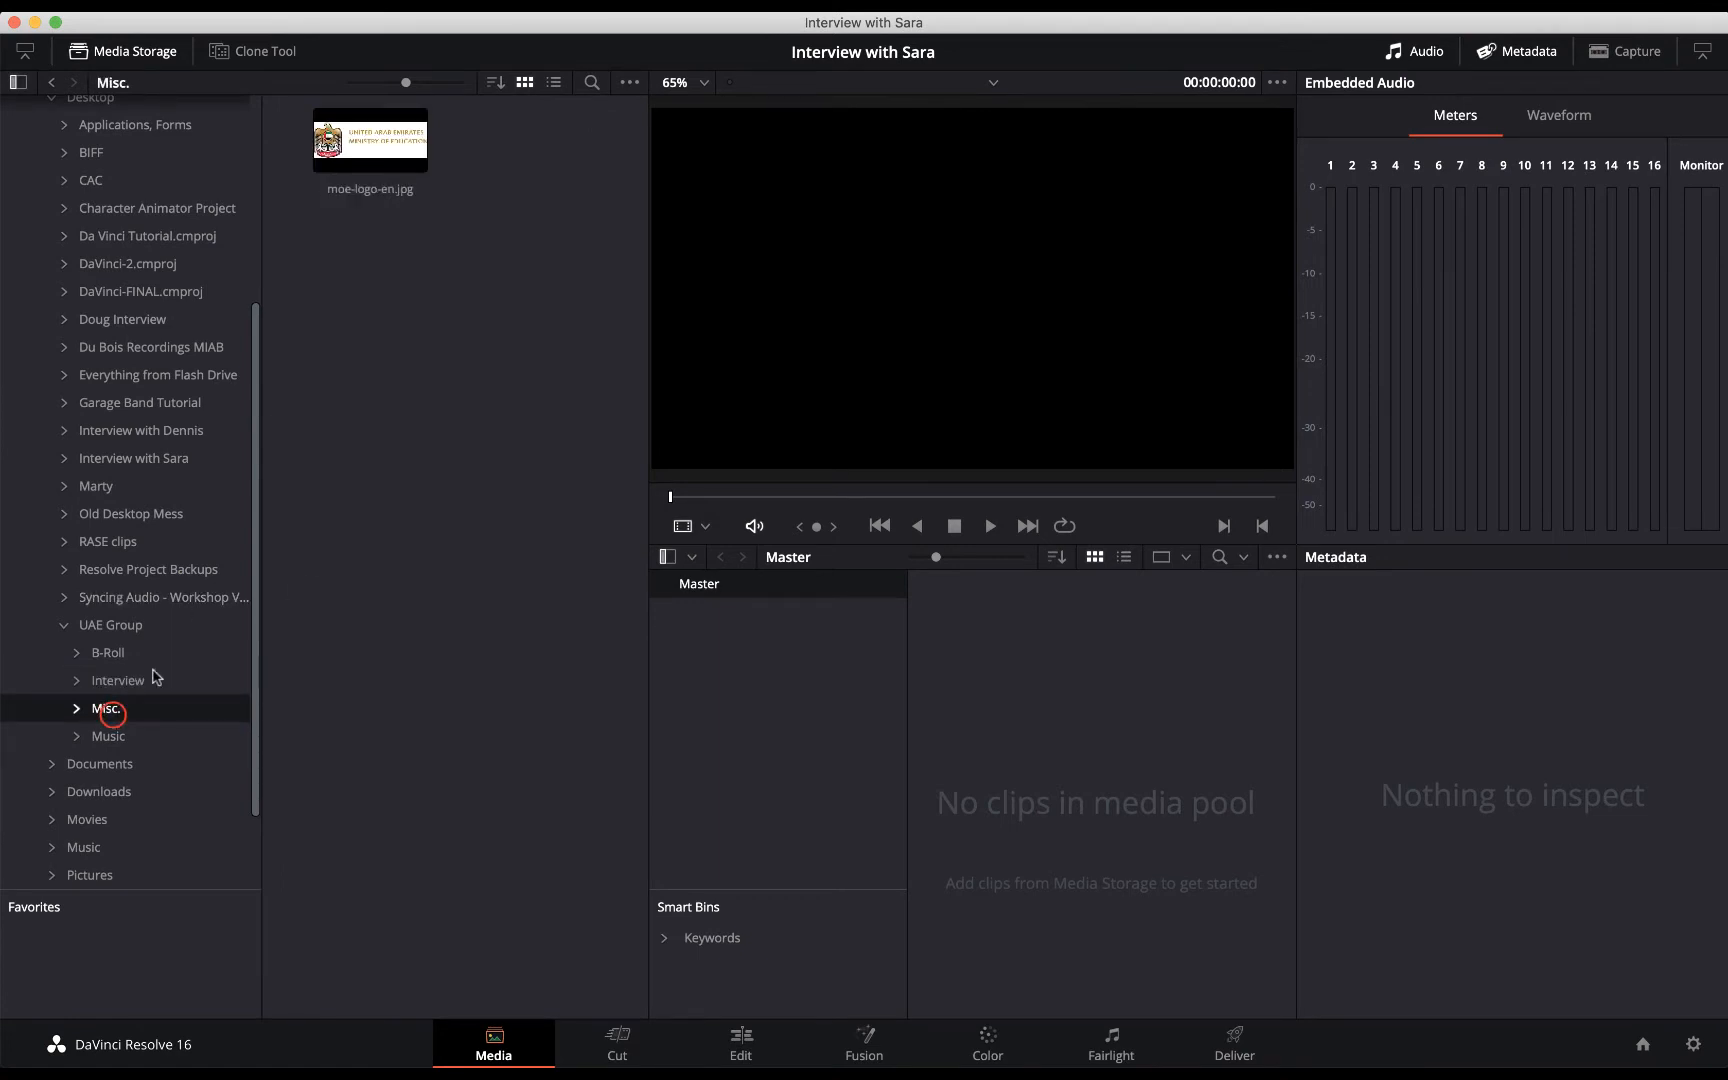
pyautogui.click(361, 152)
pyautogui.click(105, 736)
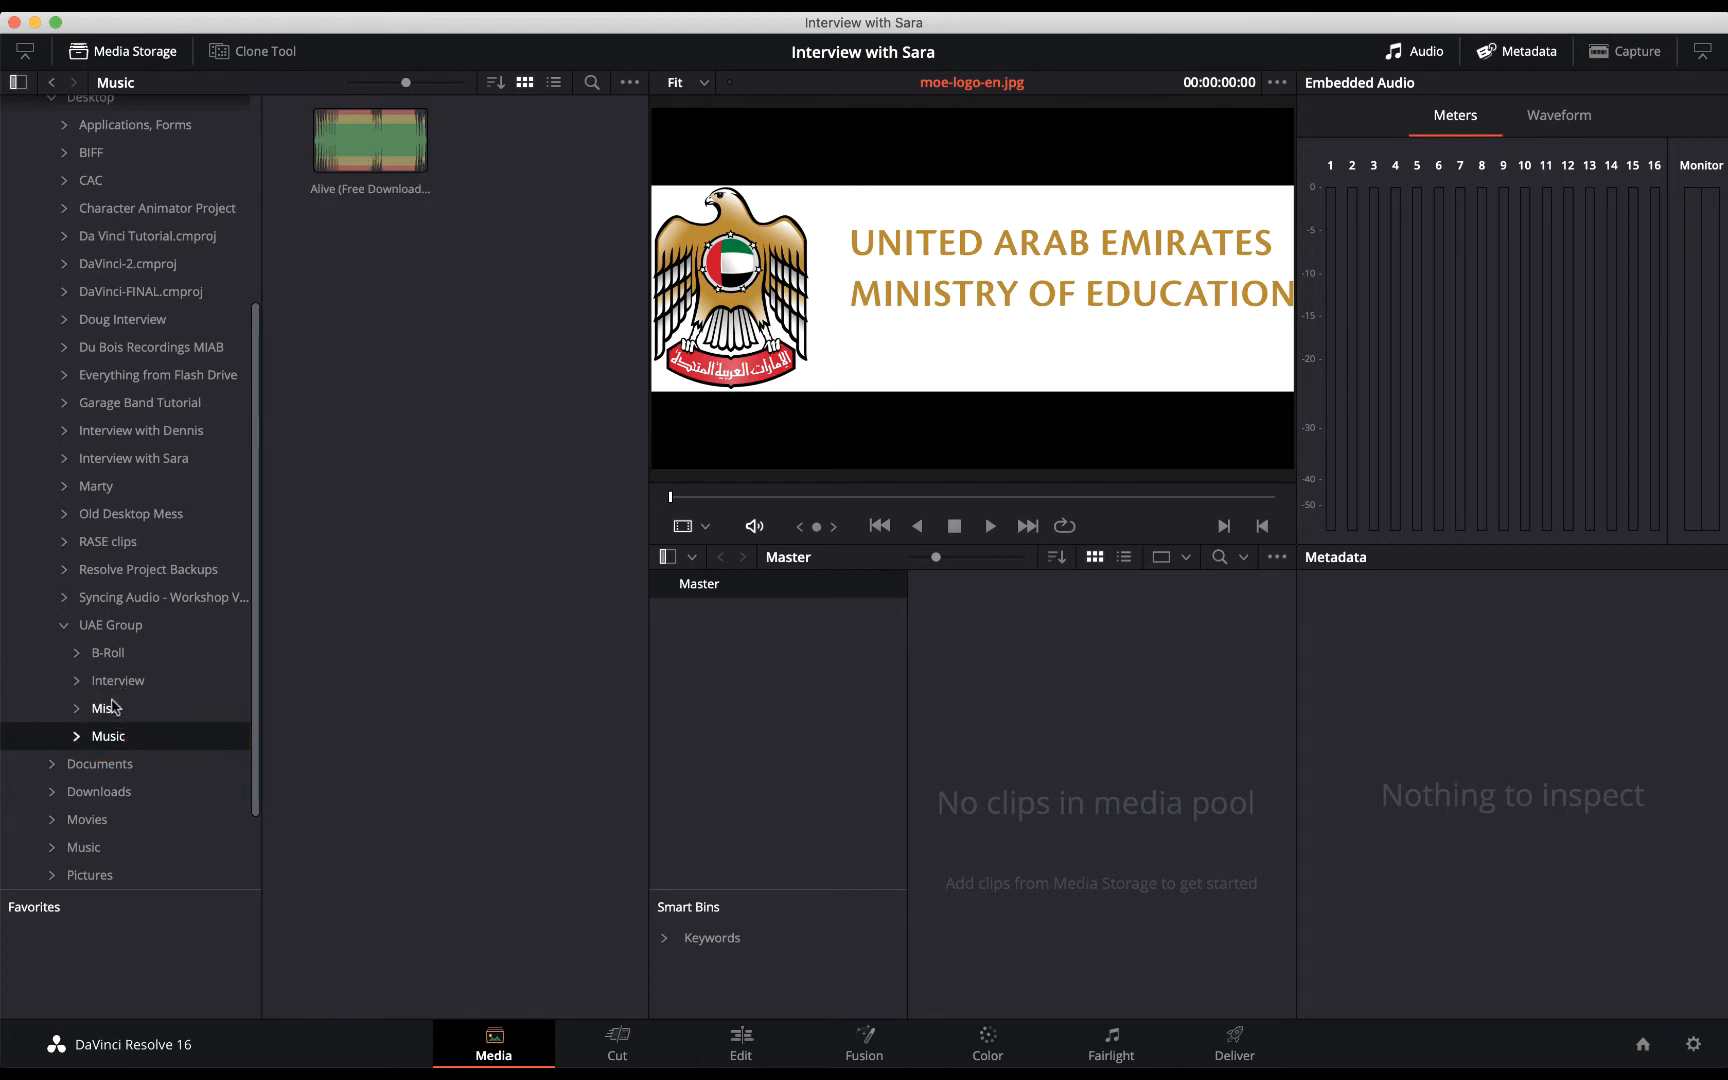
# Preview and scrub through the B-Roll clips A007_07082259_C038.mov and A010_07141836_C021.mov.
pyautogui.doubleClick(110, 653)
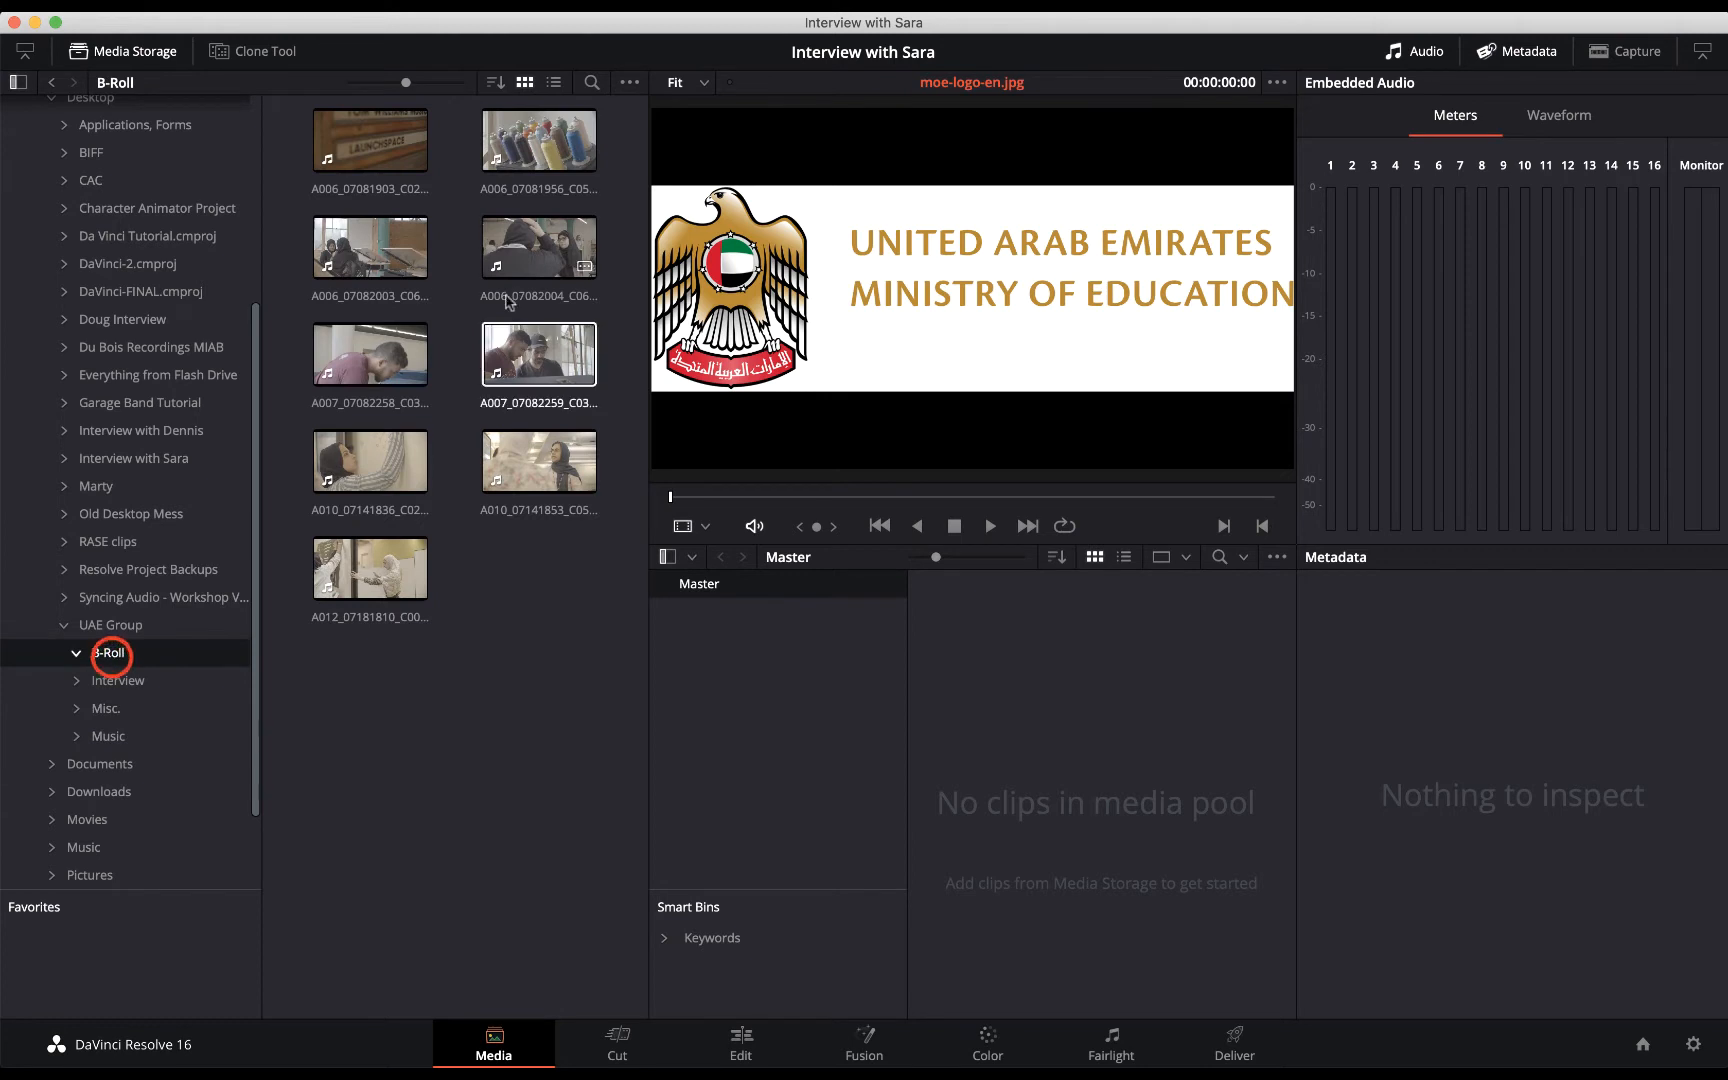
pyautogui.click(527, 350)
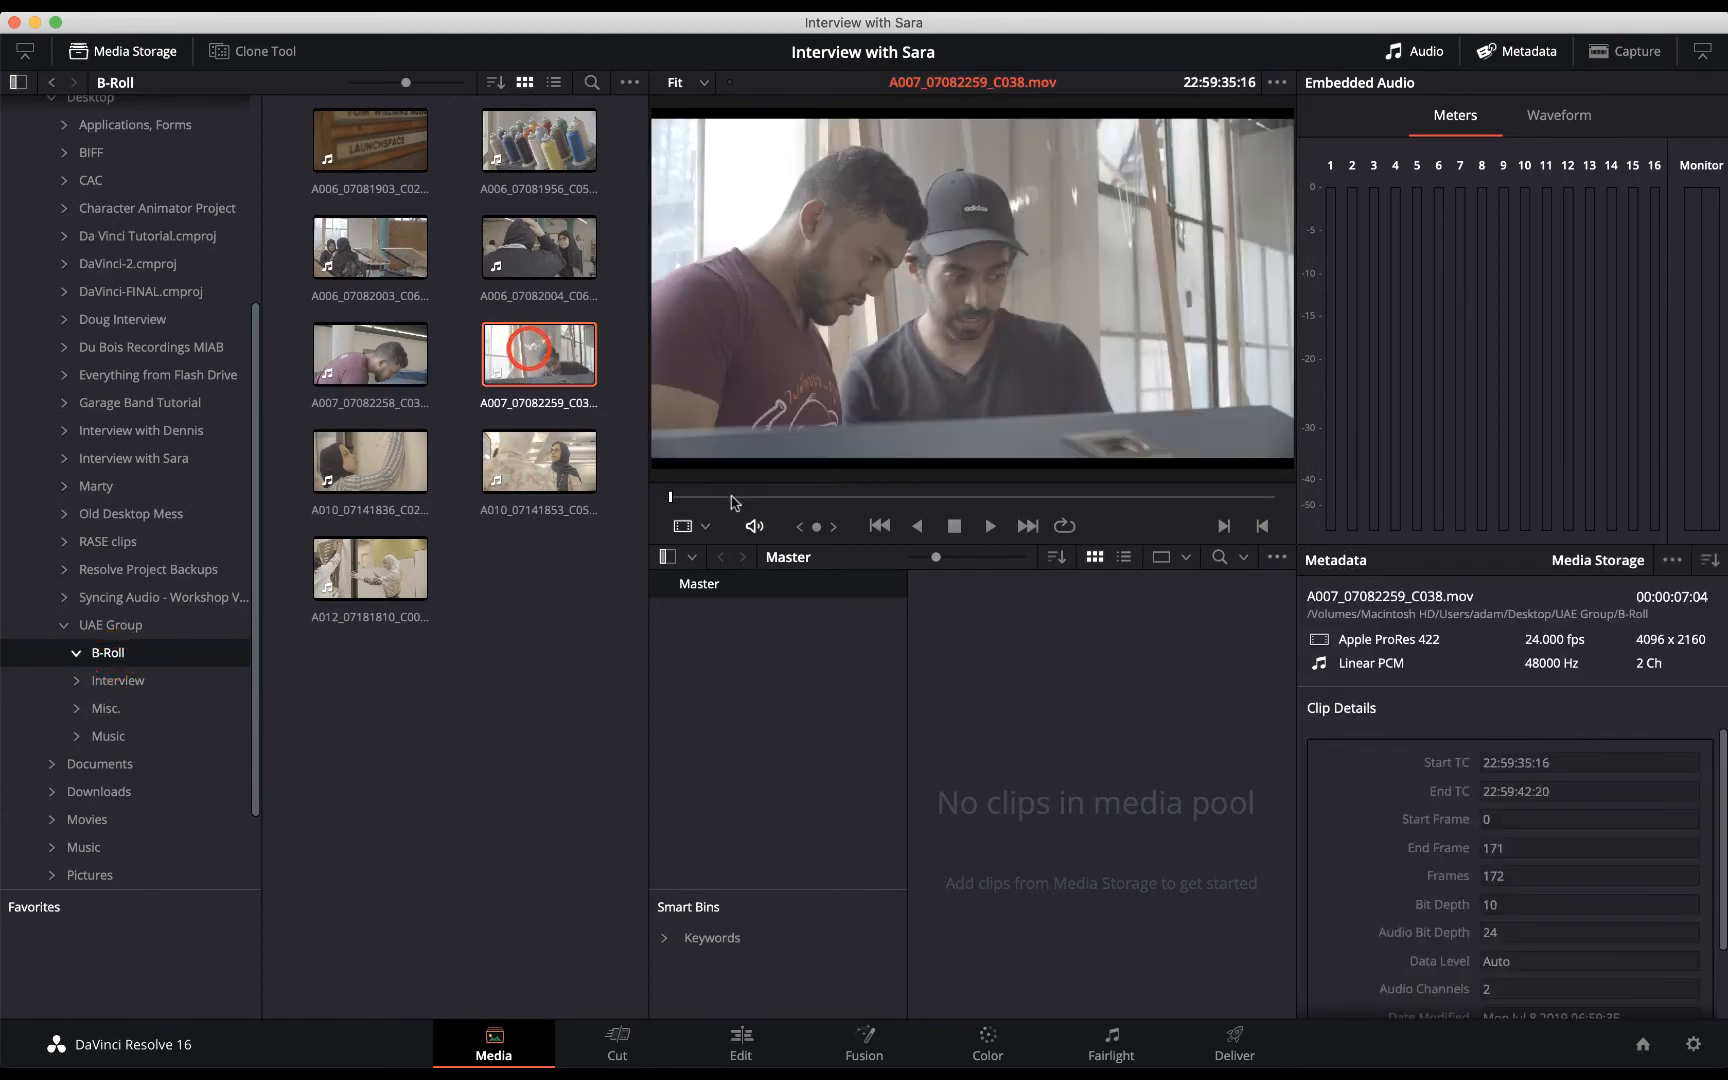
pyautogui.moveTo(735, 495); pyautogui.dragTo(960, 505)
pyautogui.click(520, 457)
pyautogui.click(388, 468)
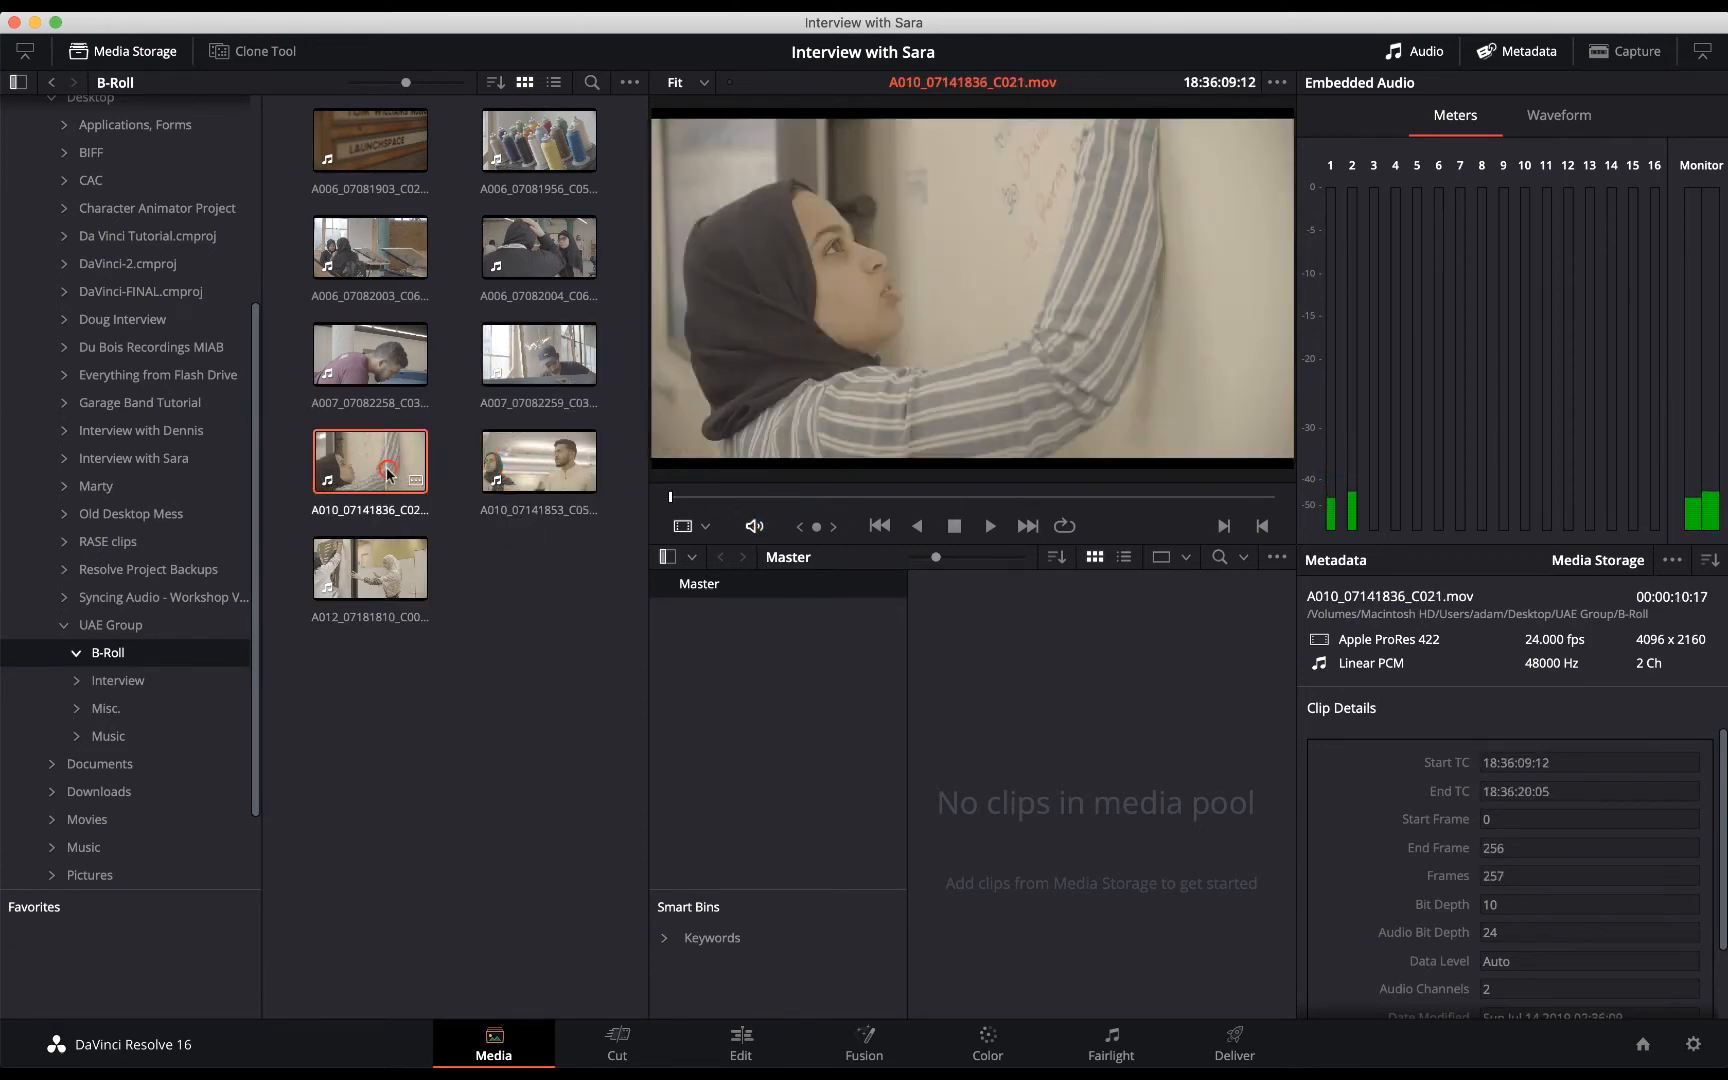
pyautogui.moveTo(796, 497); pyautogui.dragTo(958, 518)
# Preview the clip in the Interview folder and scrub through it in the viewer.
pyautogui.click(117, 681)
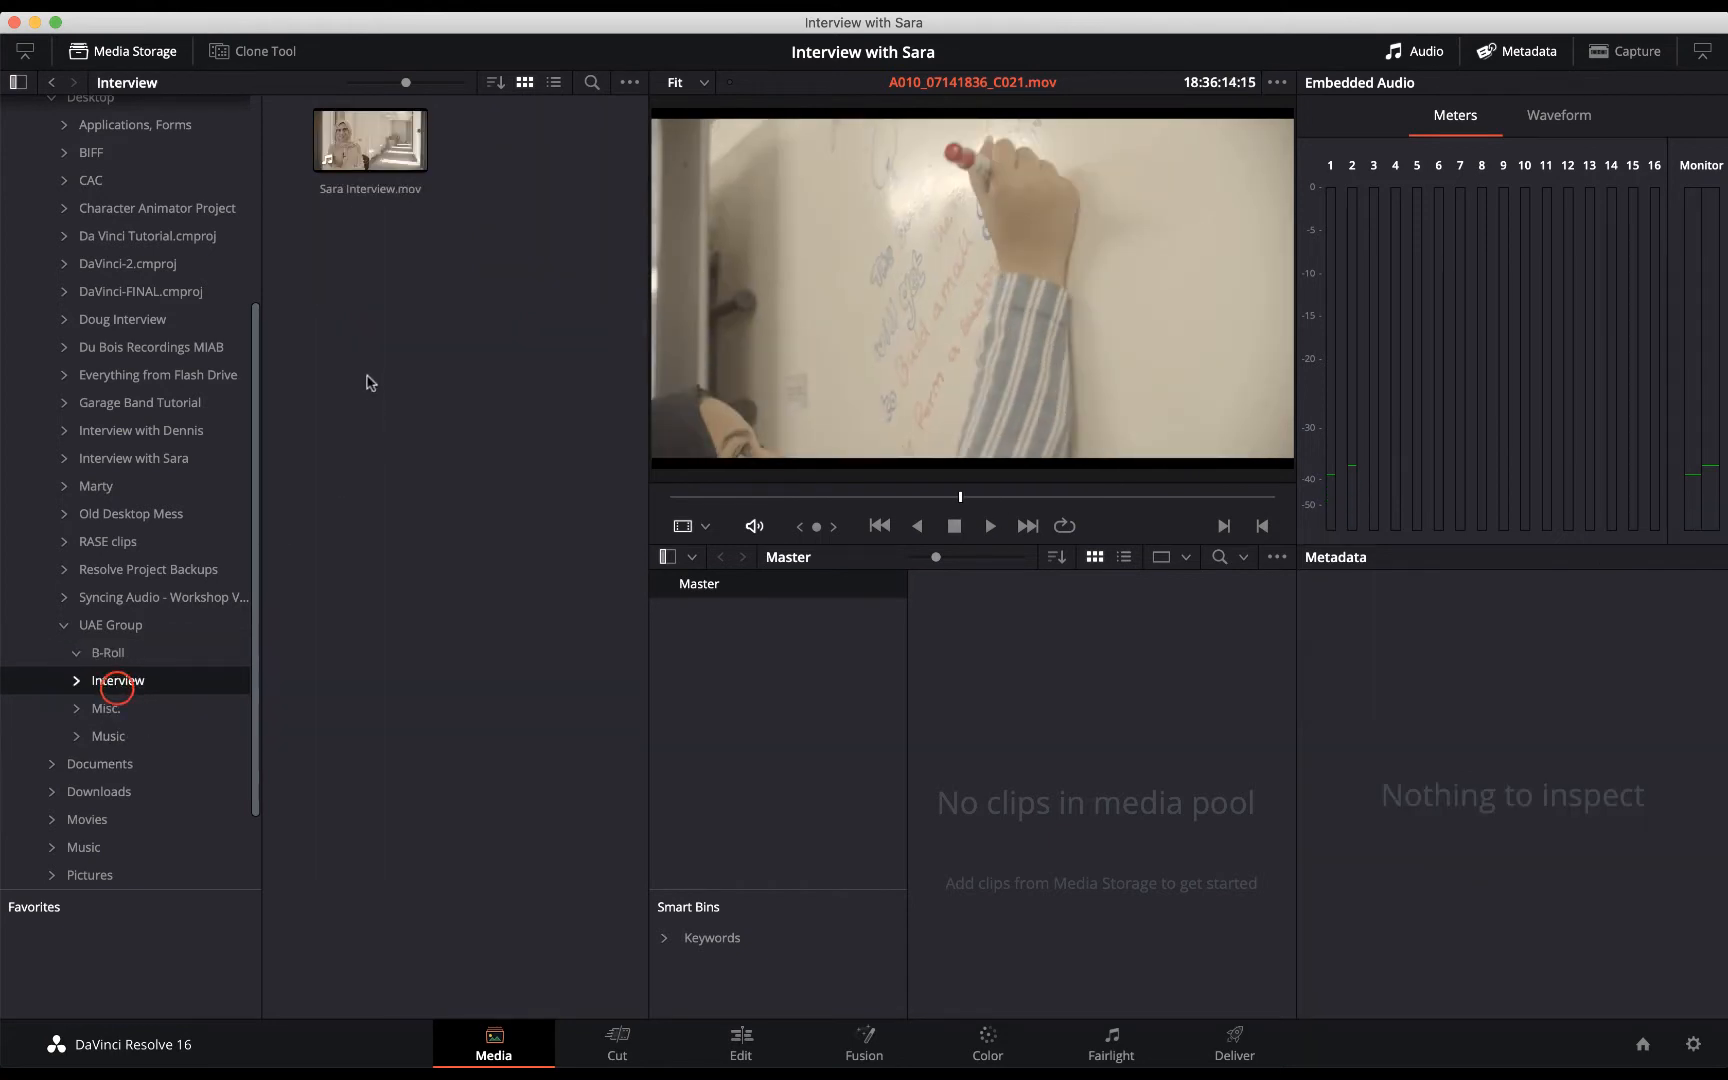
pyautogui.click(381, 150)
pyautogui.moveTo(755, 504); pyautogui.dragTo(1050, 492)
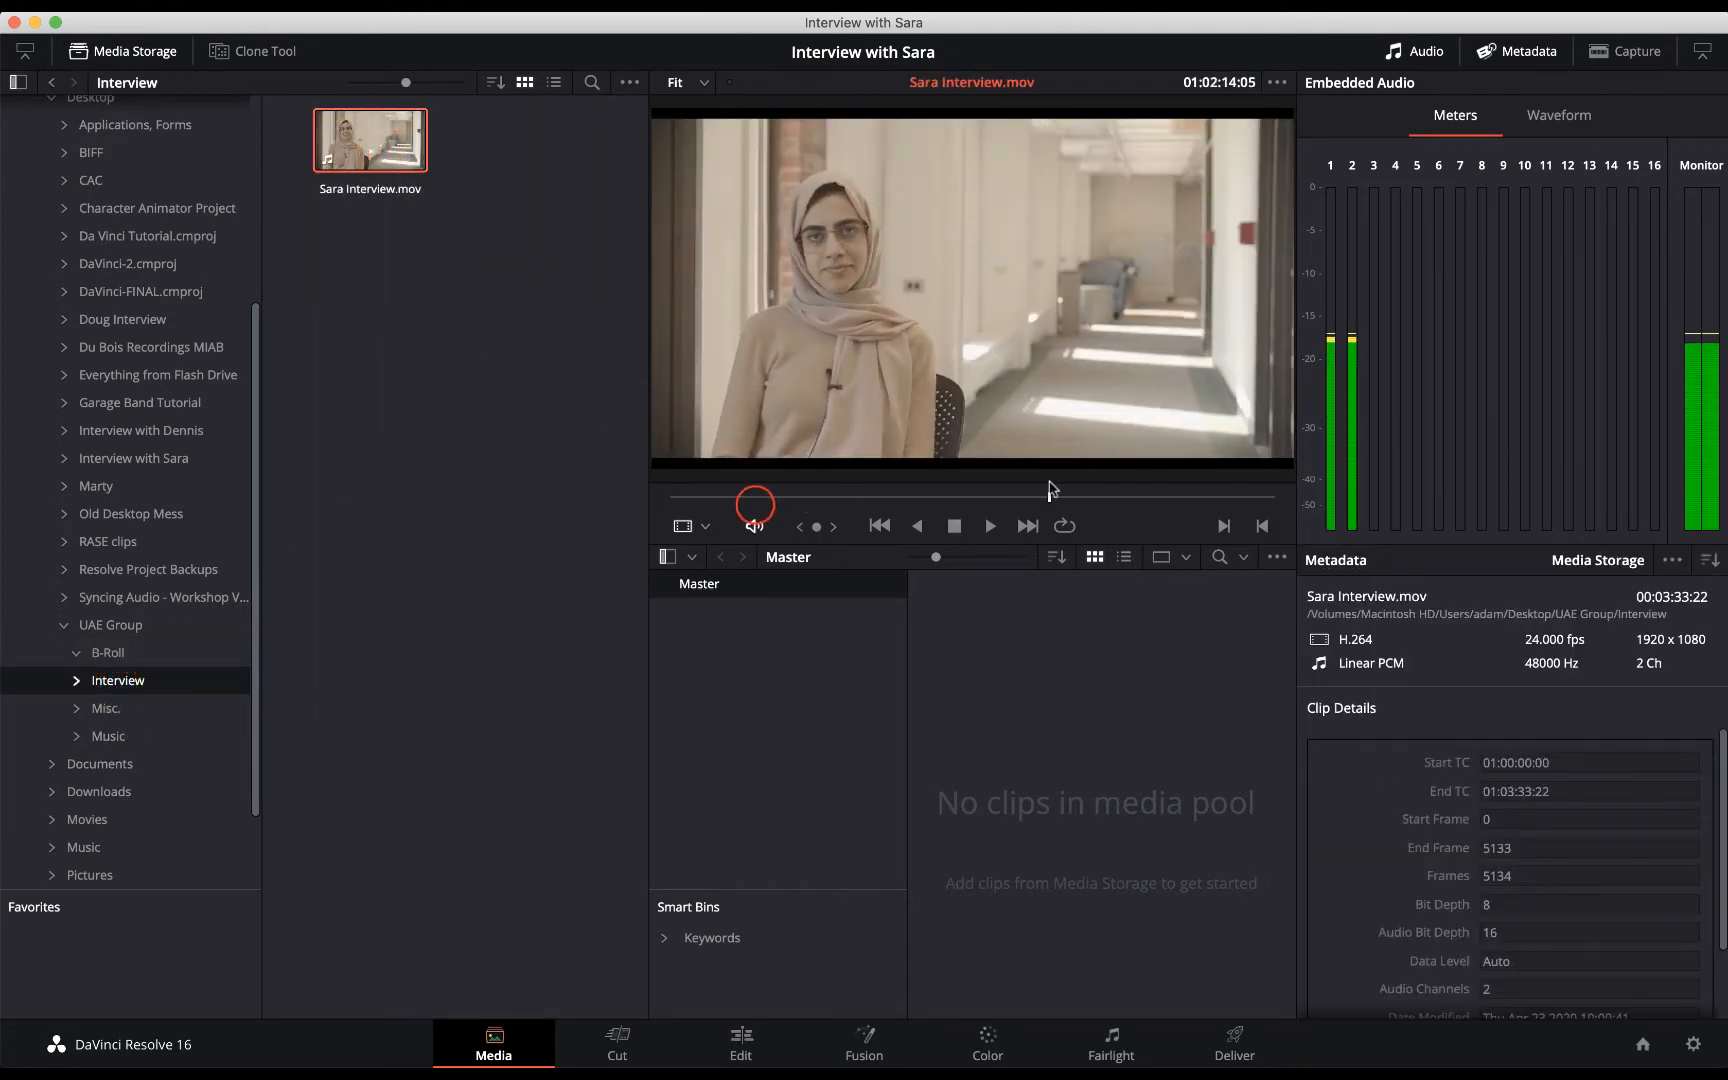
# Add the contents of the UAE Group's B-Roll folder to the Master bin and check the clips on the Edit page.
pyautogui.click(108, 627)
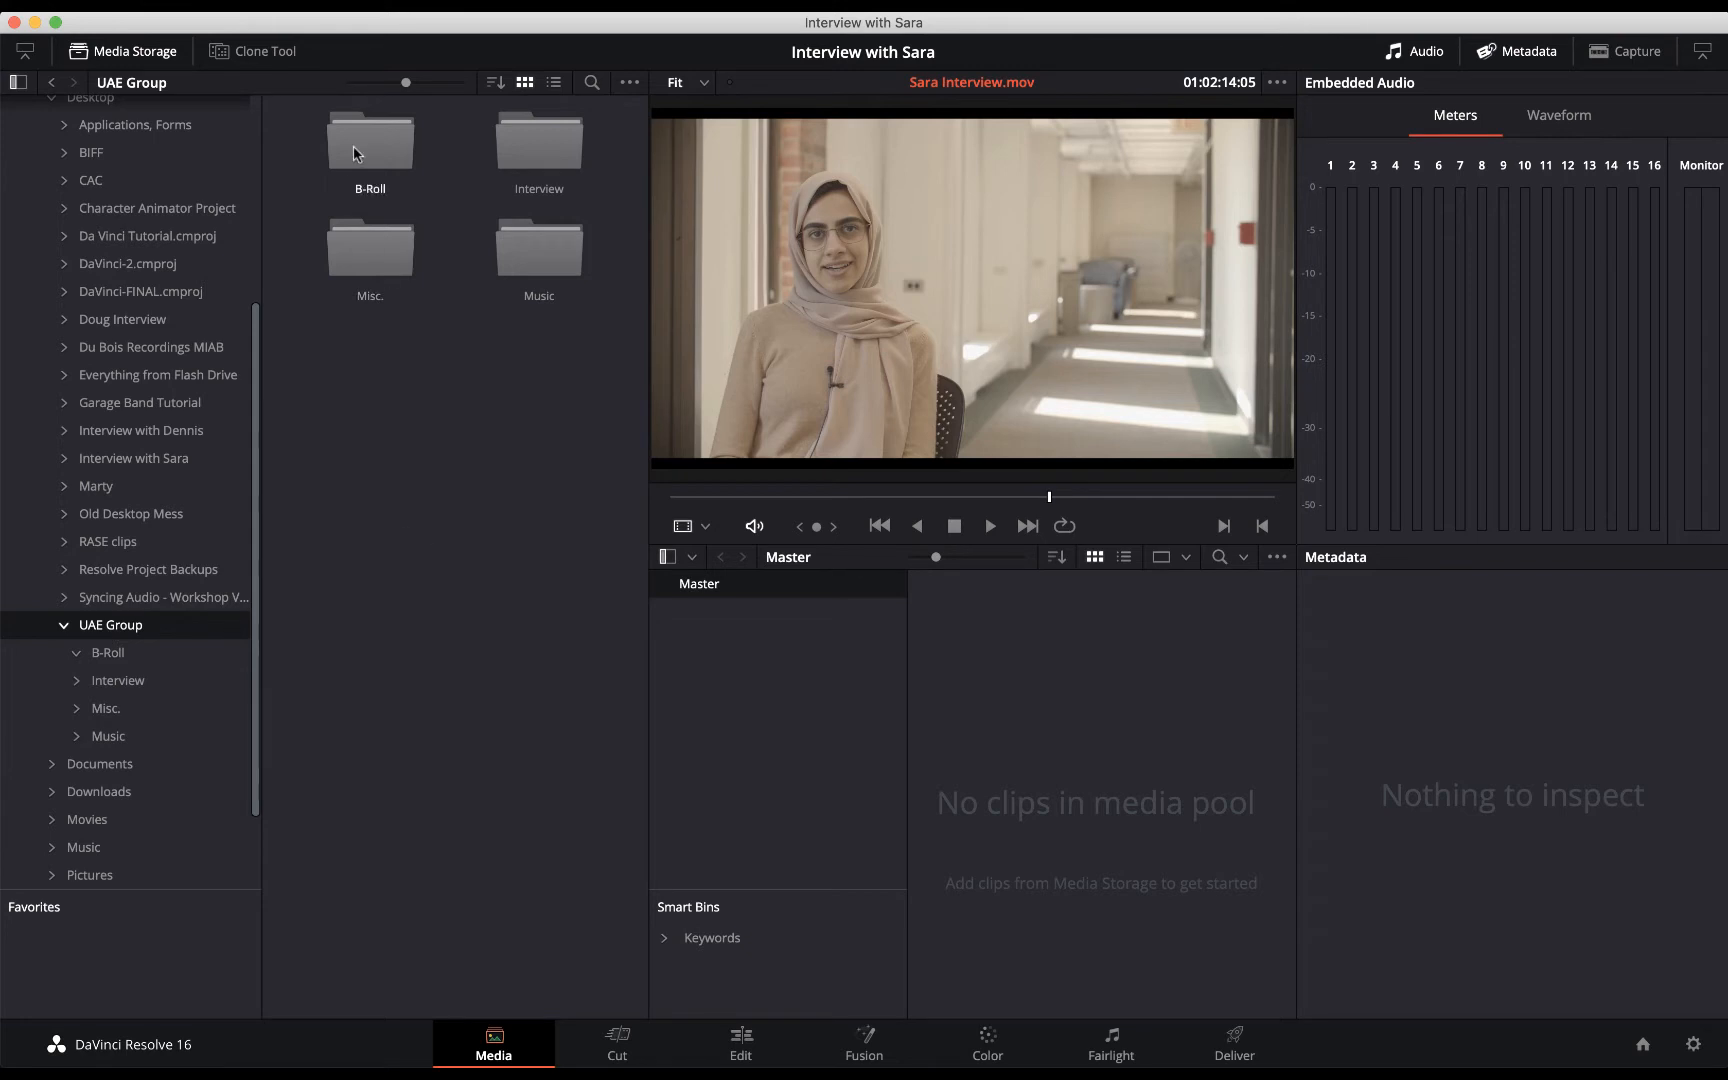
pyautogui.moveTo(355, 153); pyautogui.dragTo(1046, 763)
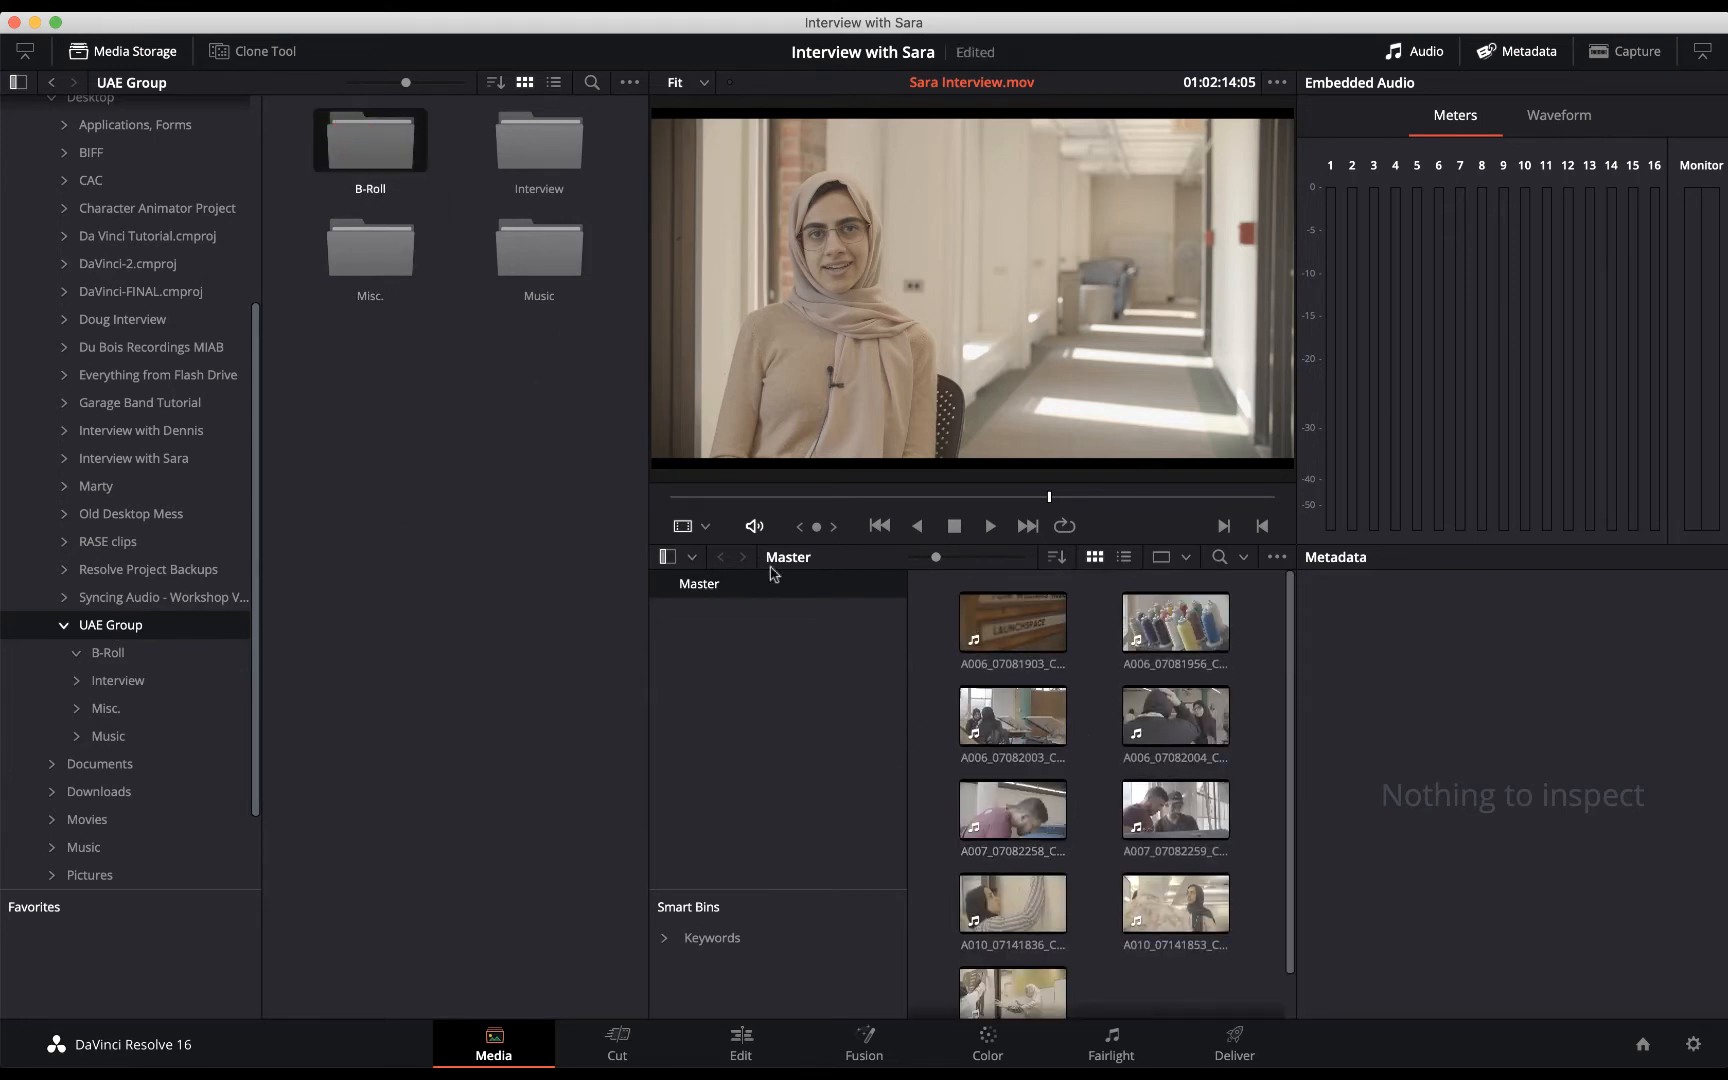
pyautogui.click(748, 1046)
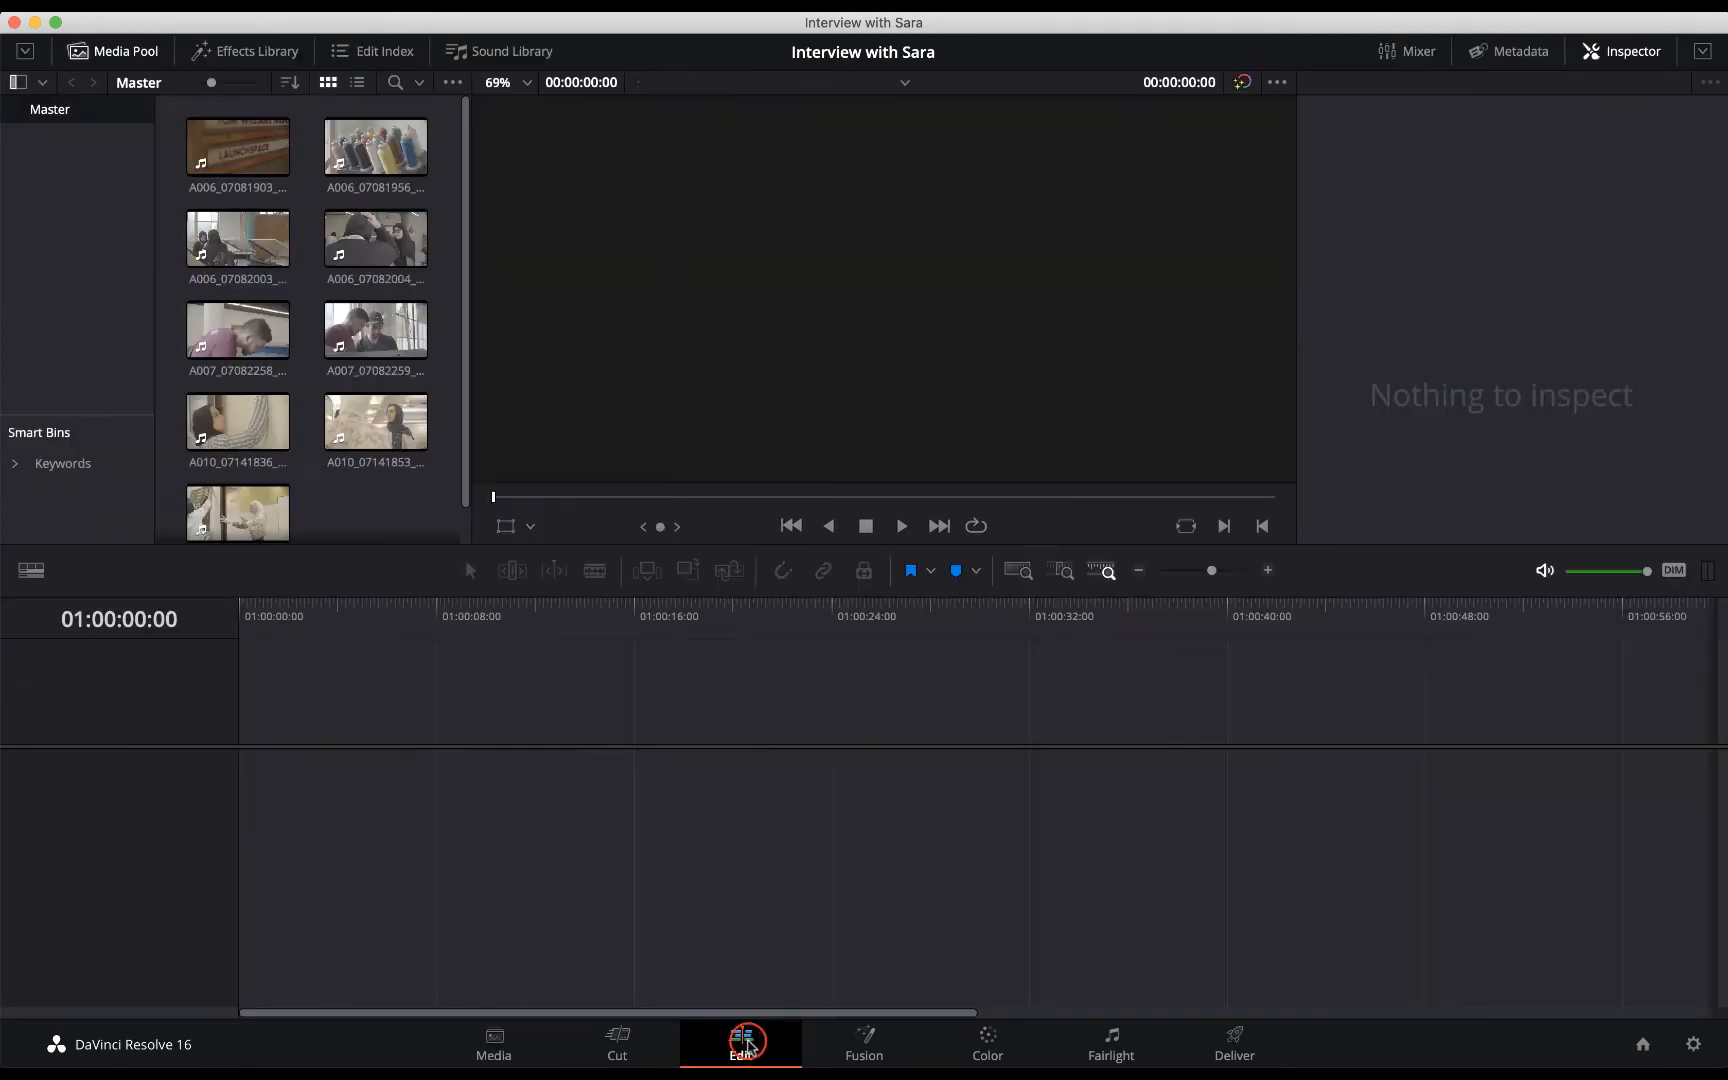
pyautogui.scroll(-1, 365, 477)
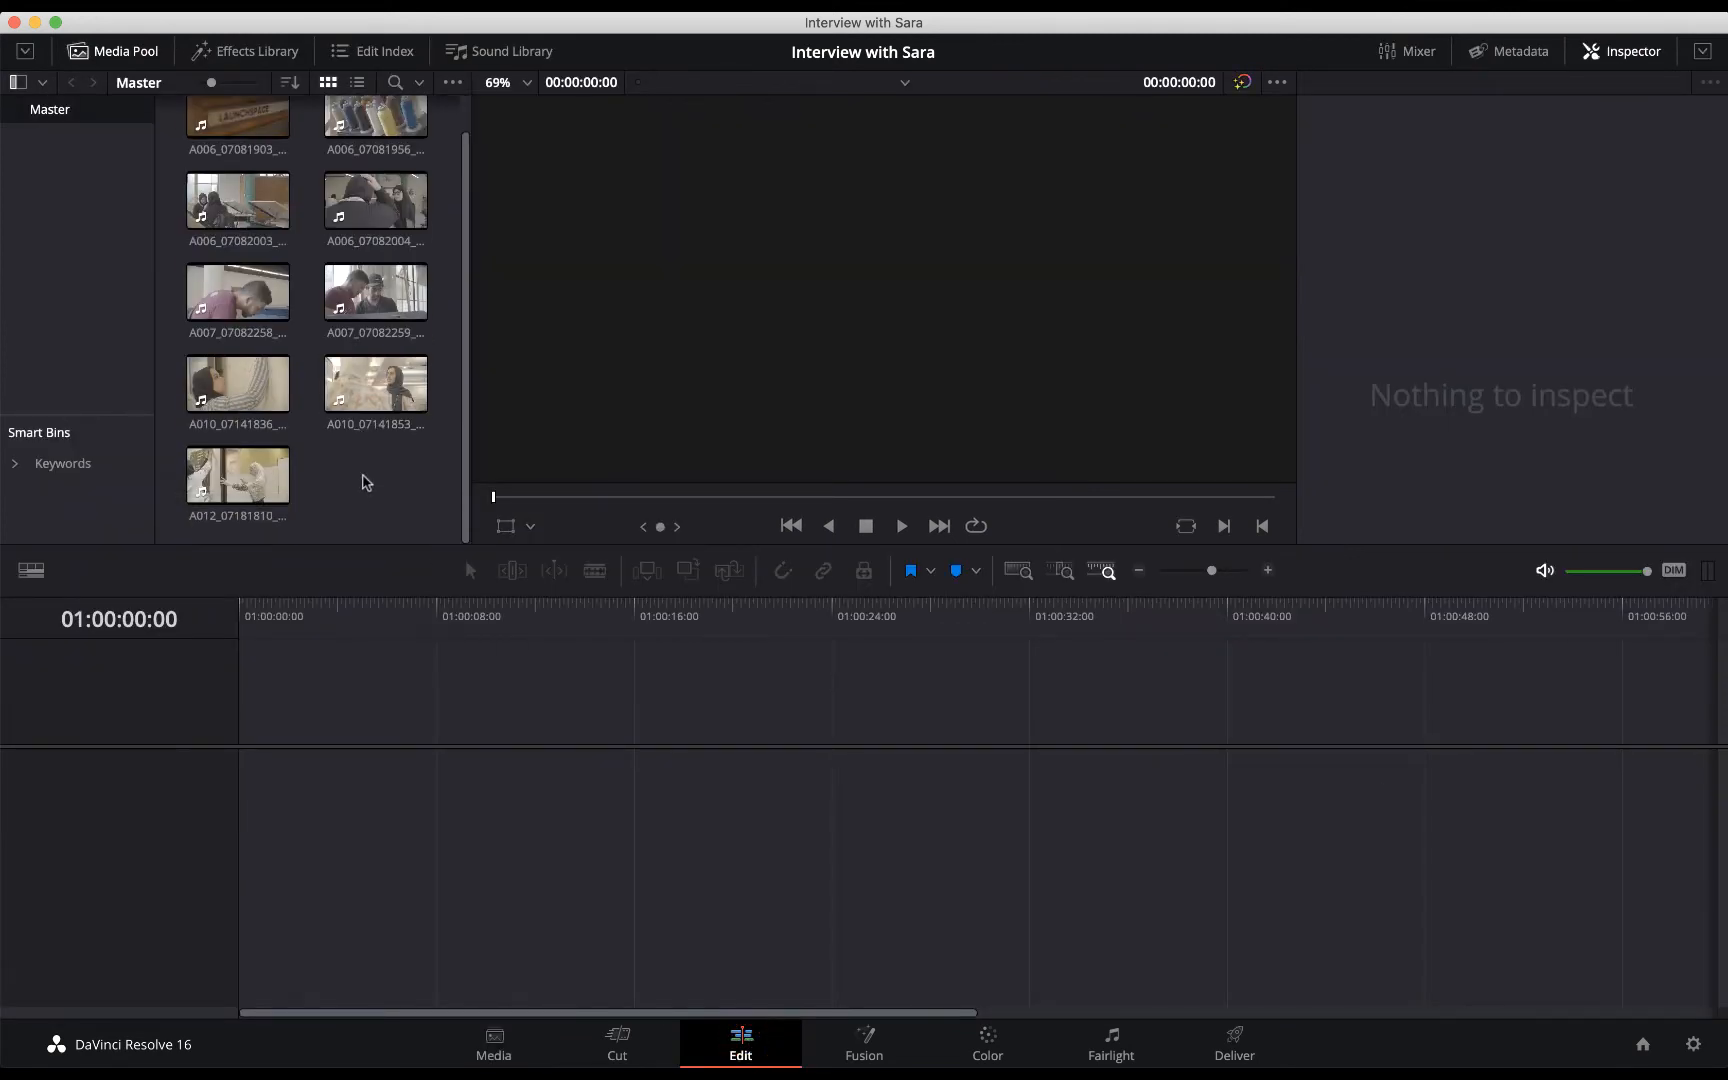
pyautogui.click(512, 1038)
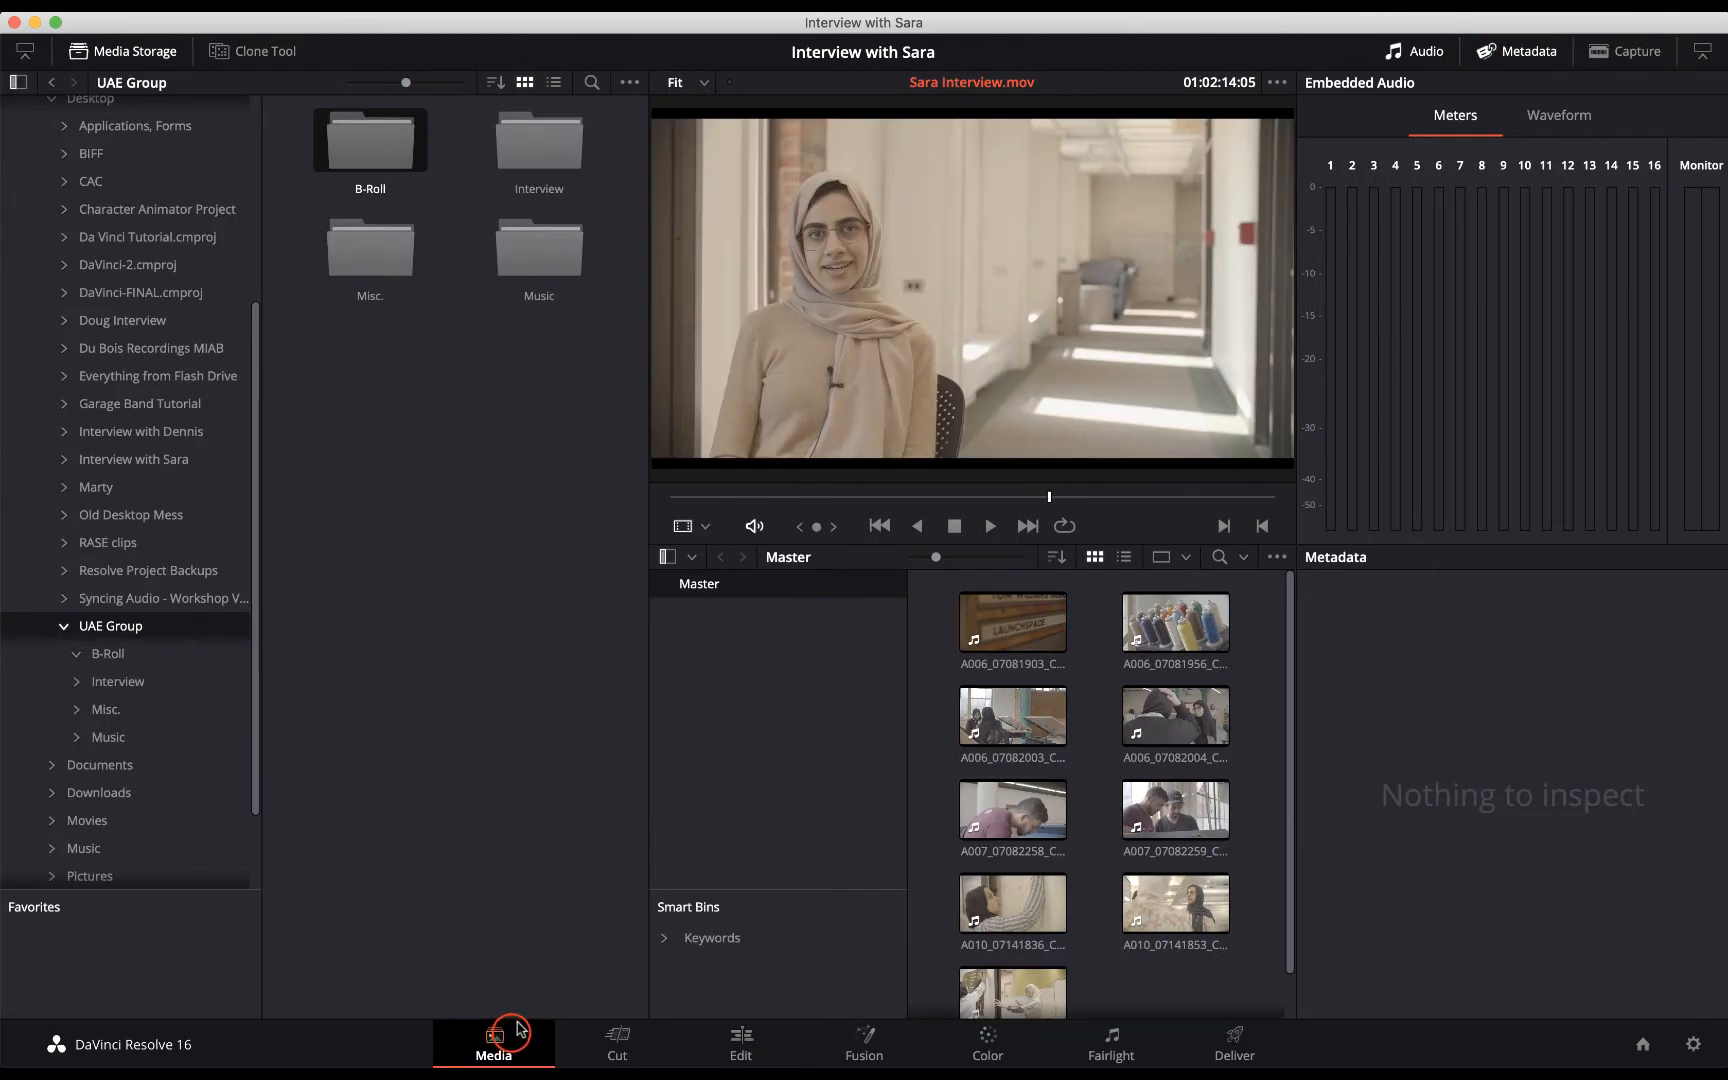
# Add the contents of the Misc. folder and the Alive track from the Music folder to the Master bin.
pyautogui.click(364, 258)
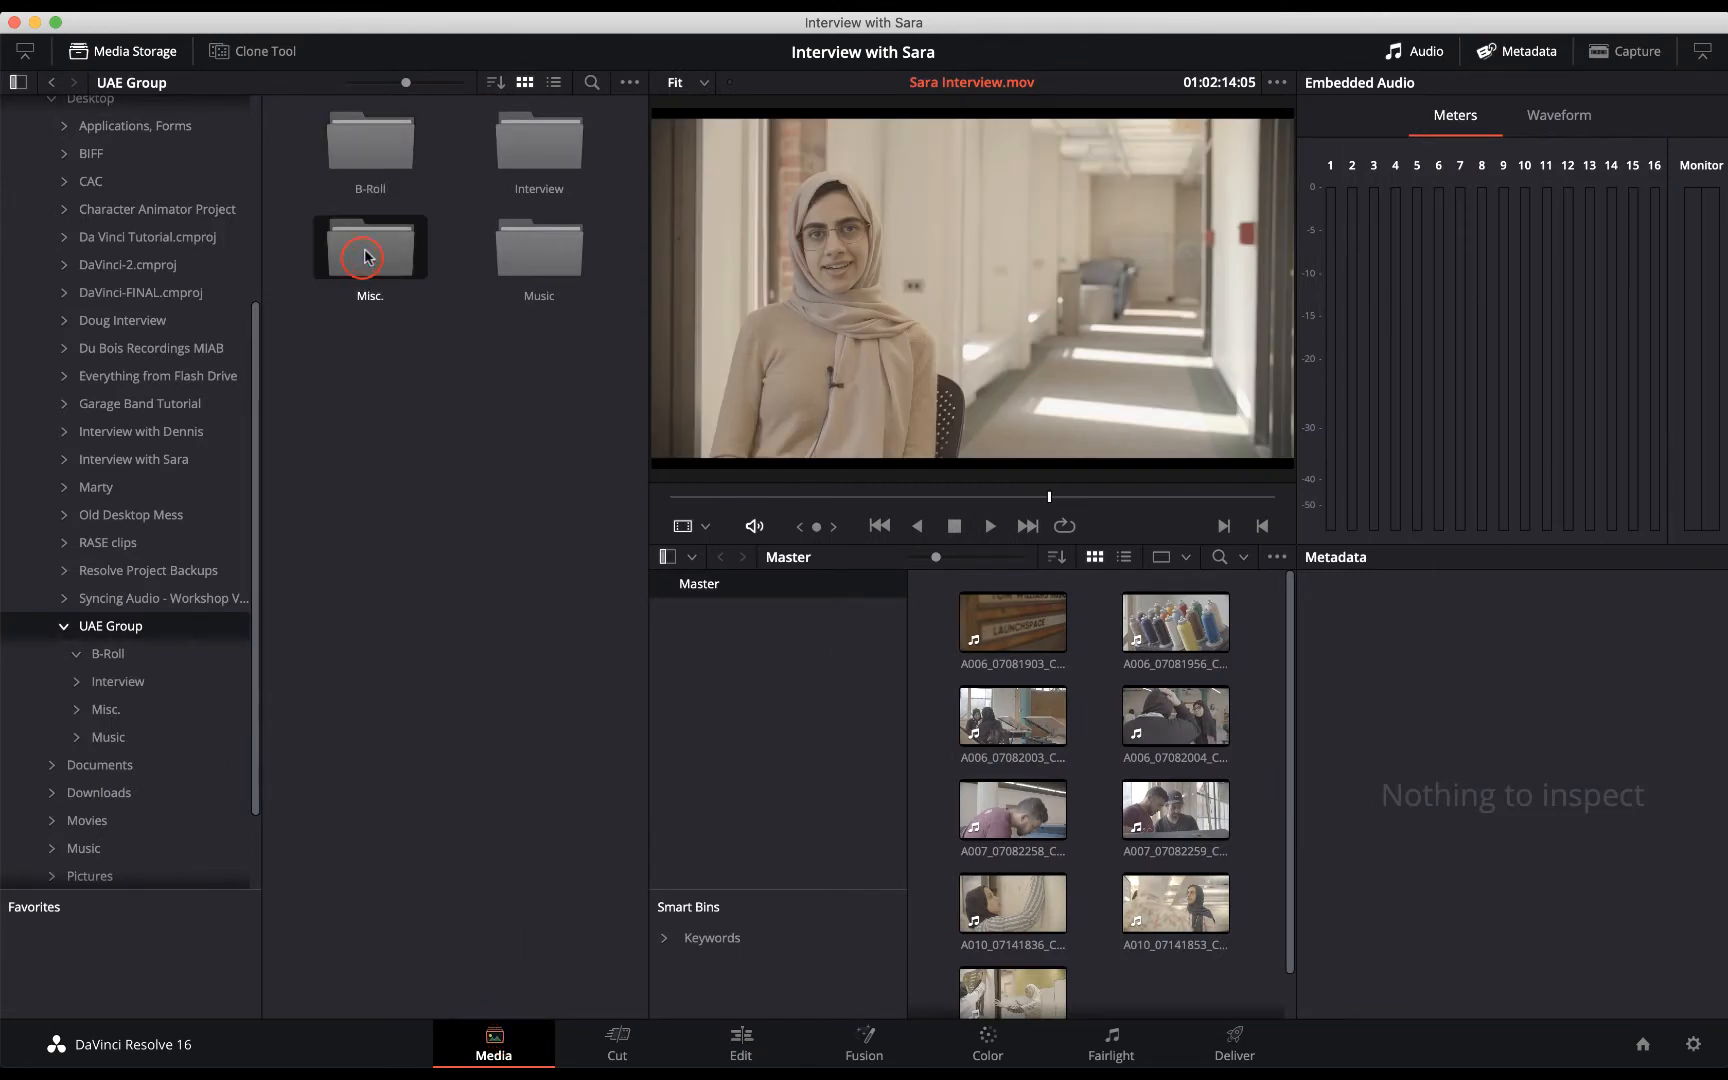
pyautogui.moveTo(364, 255); pyautogui.dragTo(1110, 805)
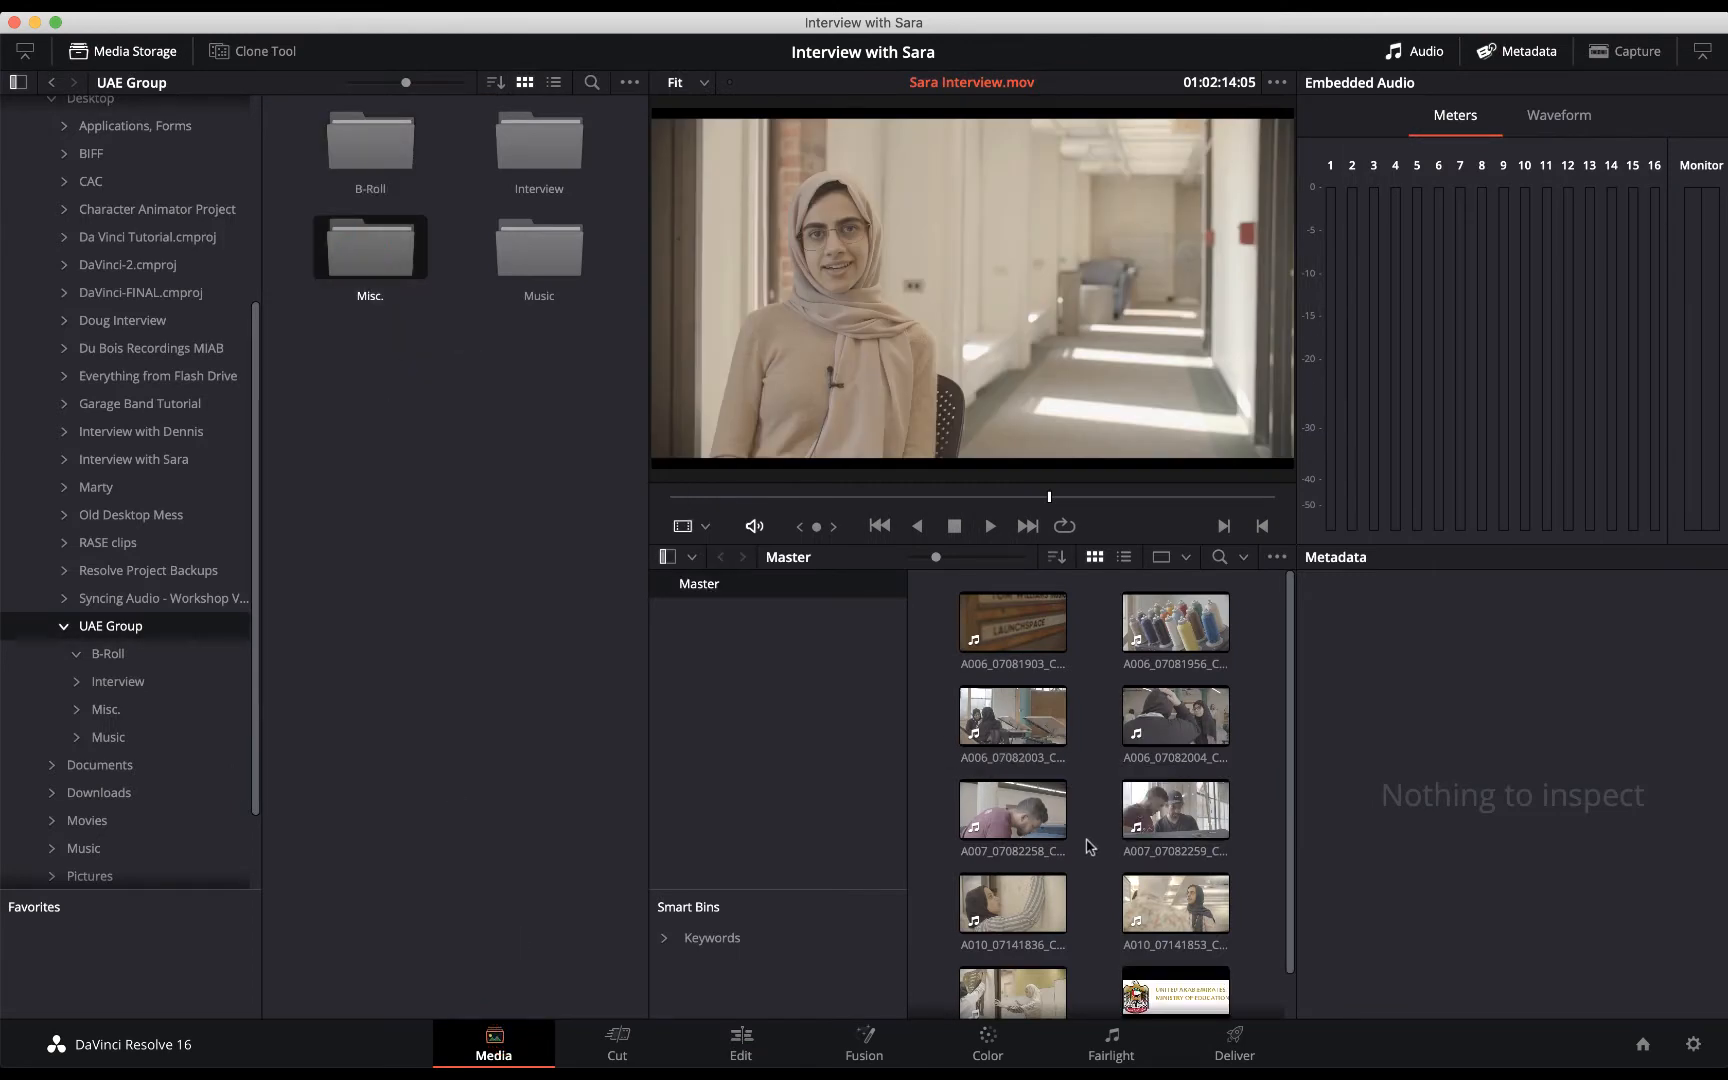
pyautogui.scroll(-1, 1092, 848)
pyautogui.doubleClick(536, 250)
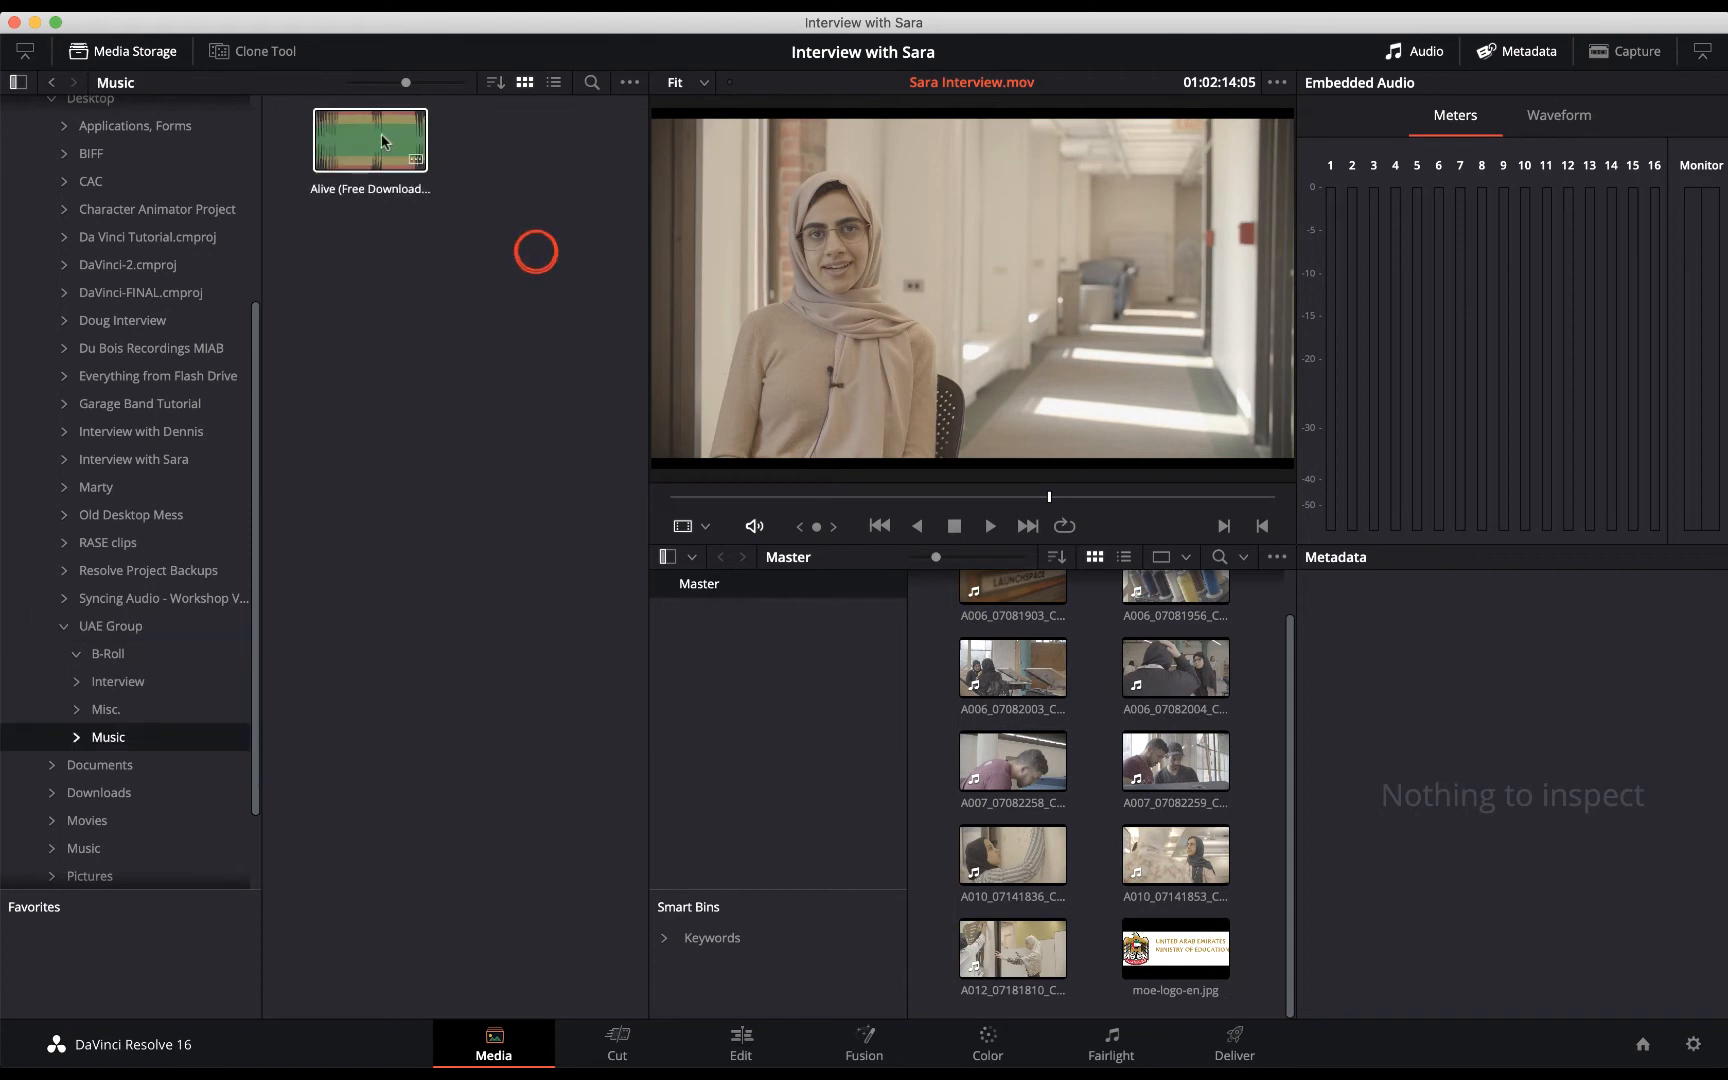
pyautogui.moveTo(368, 131); pyautogui.dragTo(1002, 648)
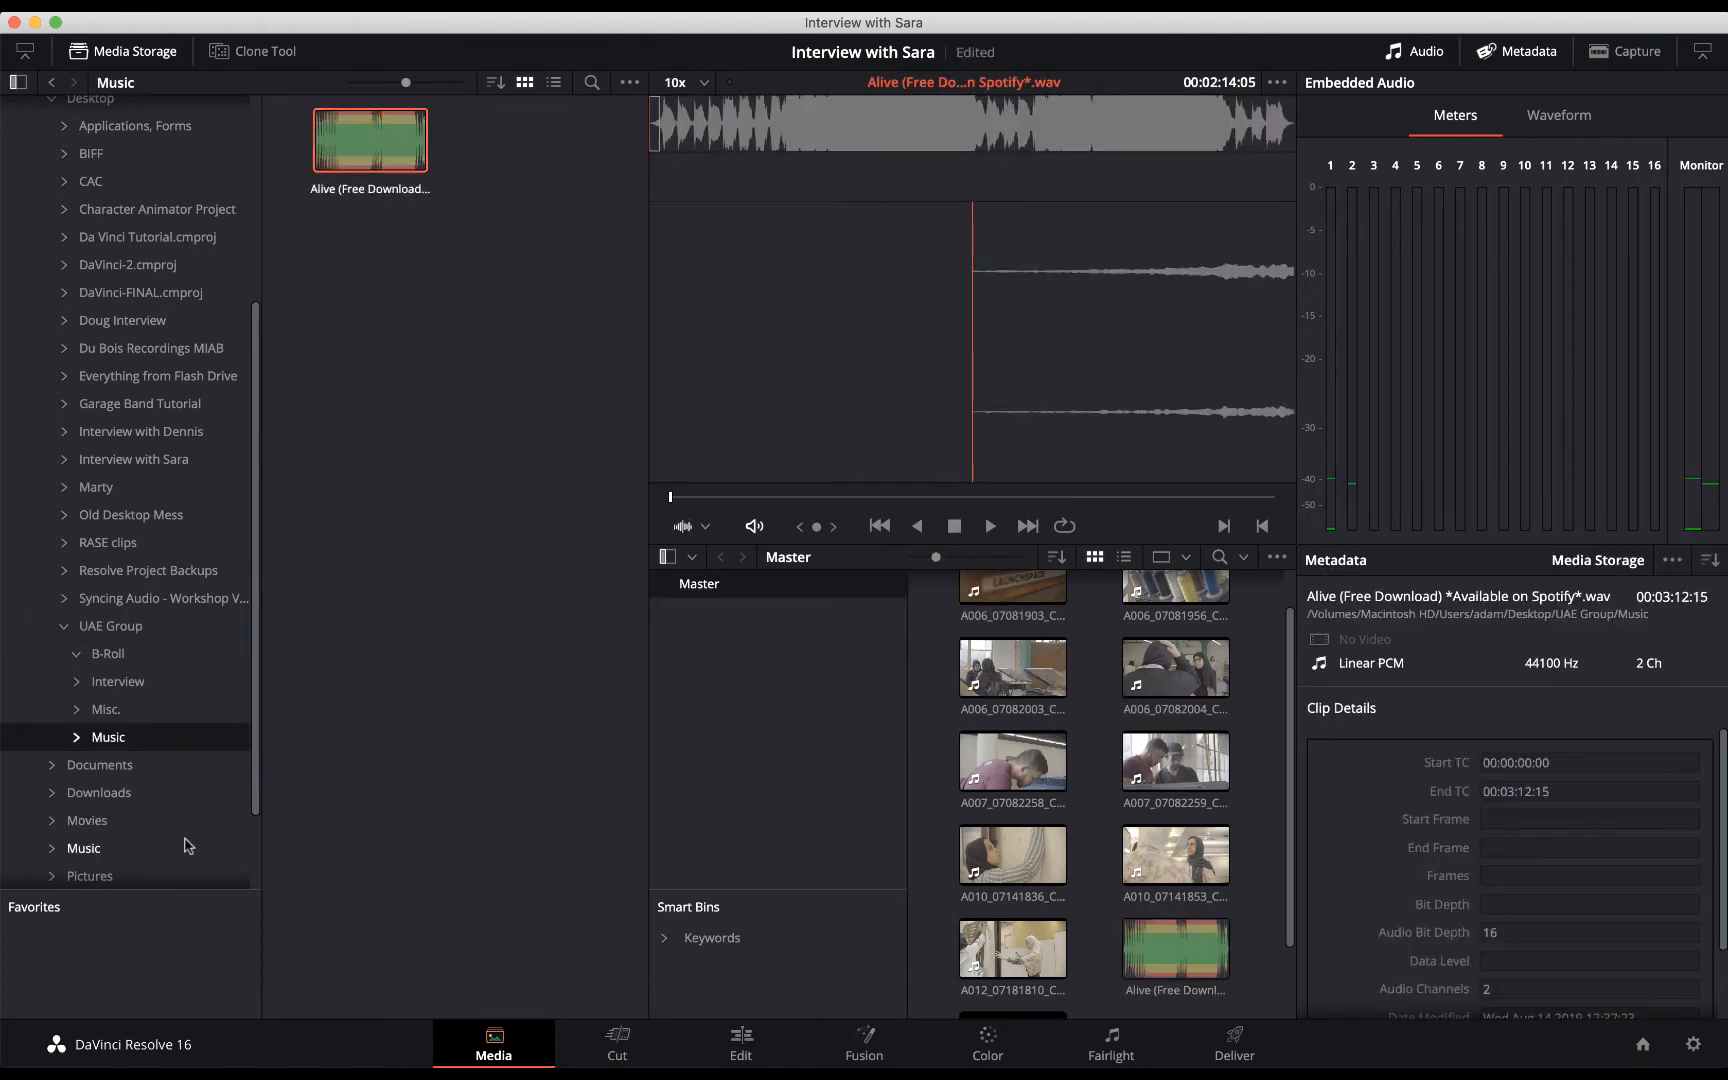
# Add the interview clip from UAE Group's Interview folder to the media pool.
pyautogui.click(115, 627)
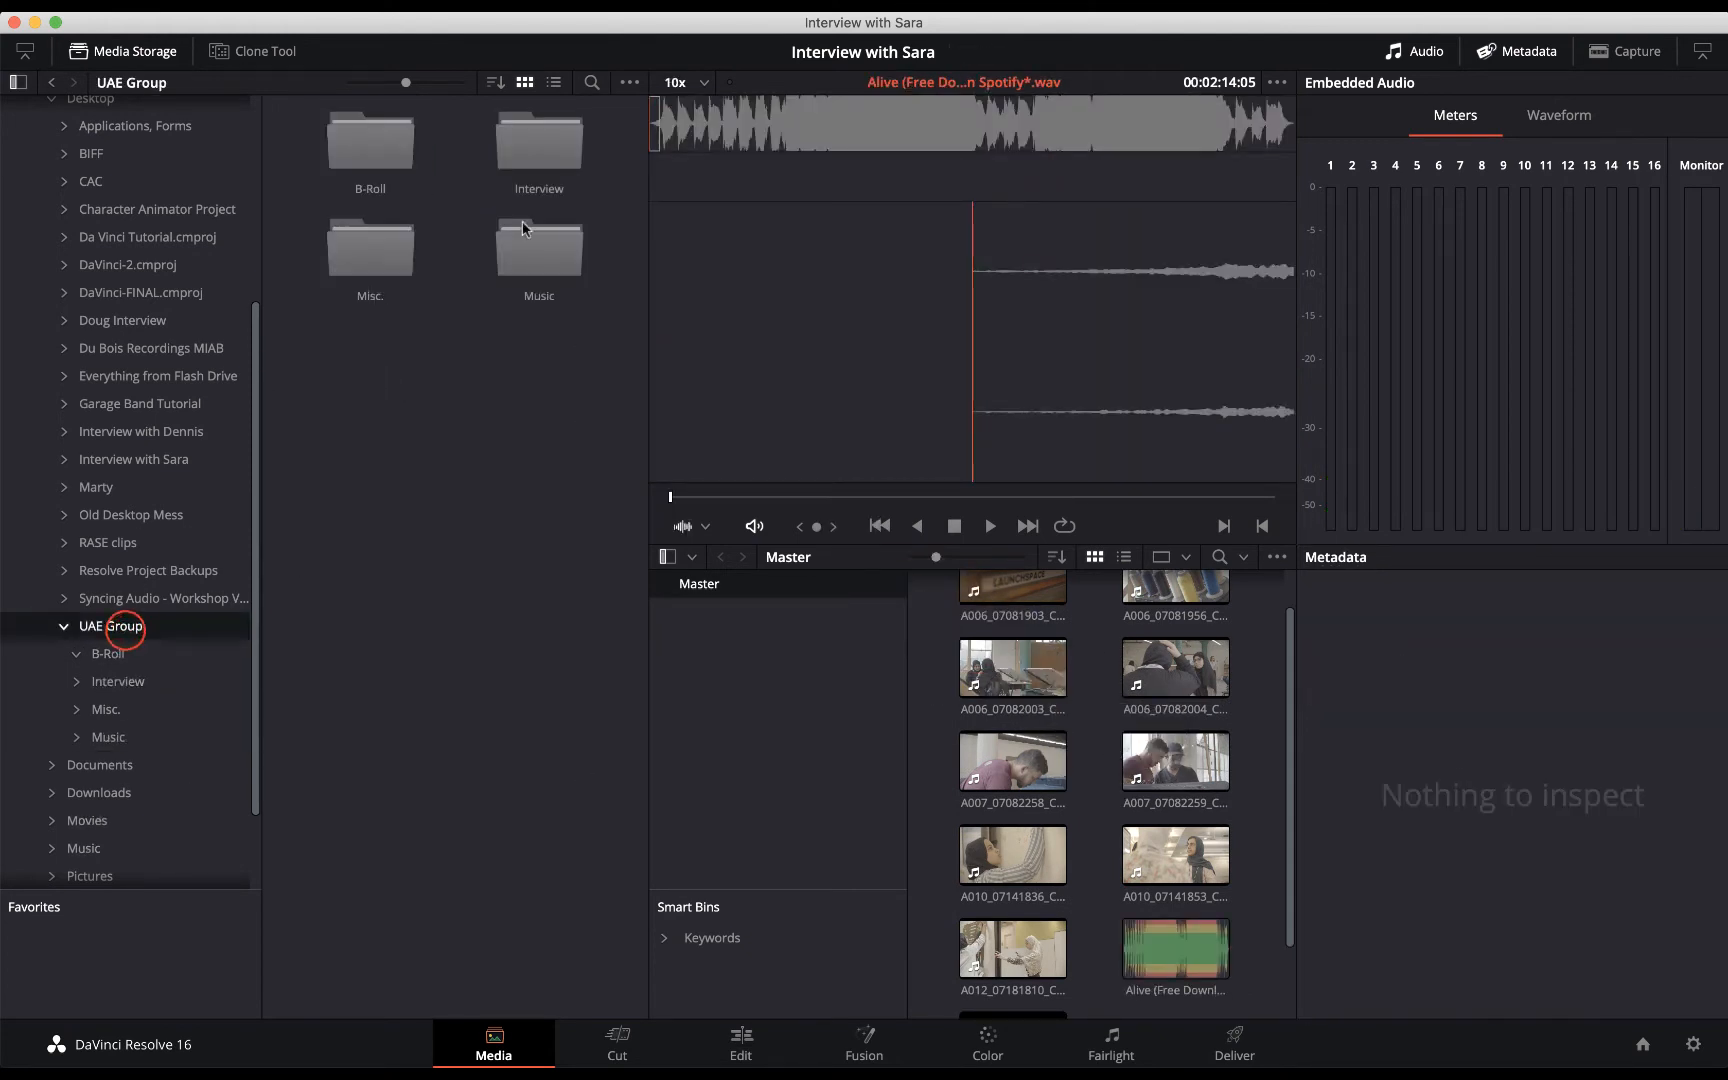
pyautogui.doubleClick(544, 140)
pyautogui.rightClick(364, 141)
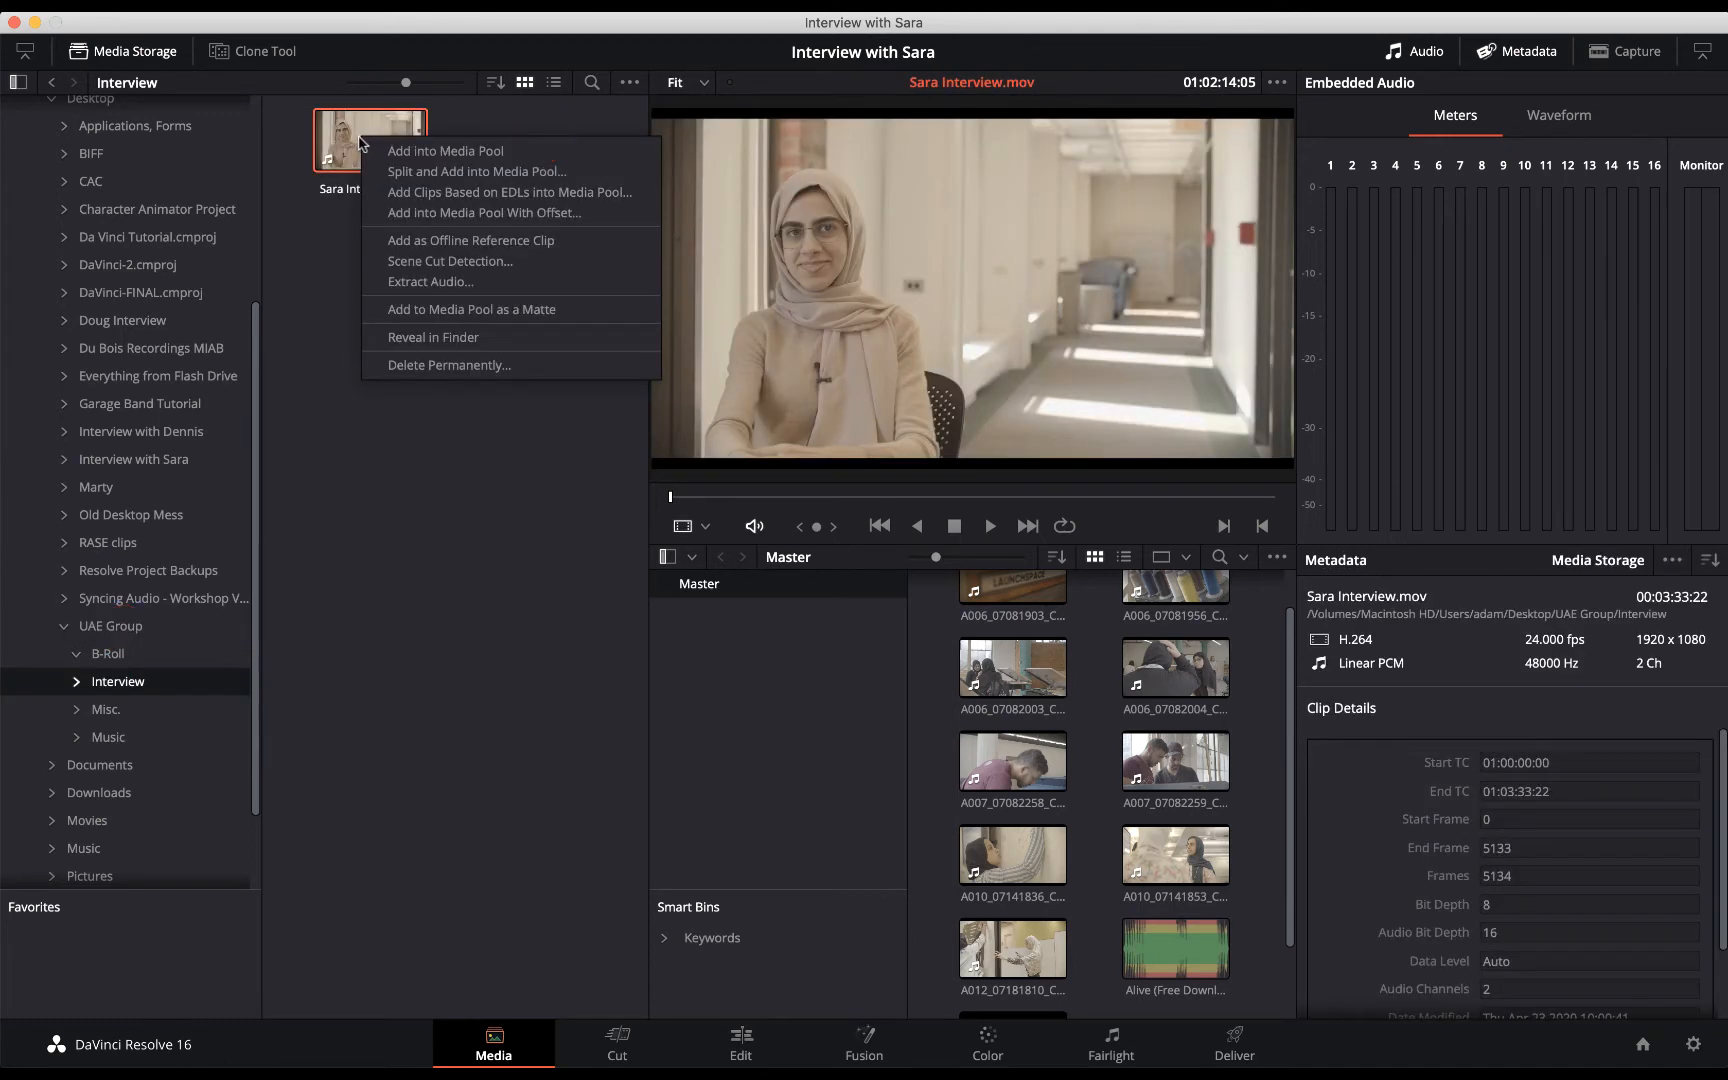
pyautogui.click(495, 153)
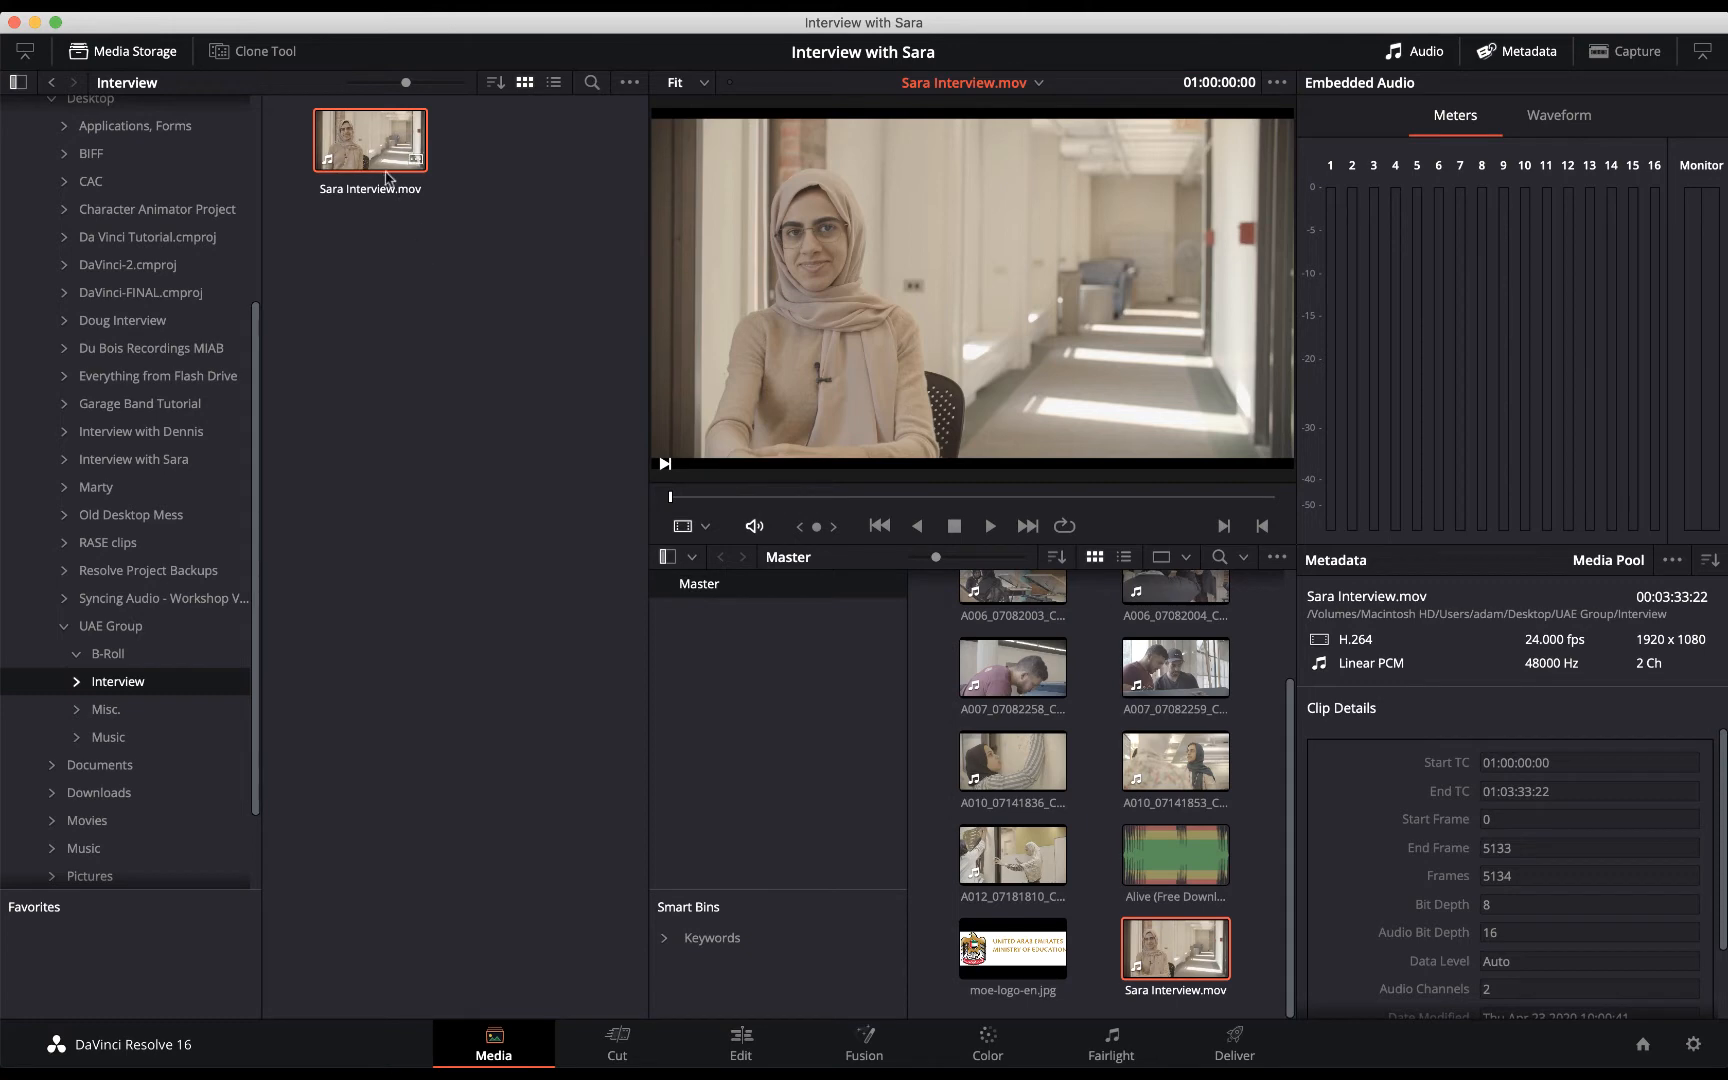
pyautogui.click(446, 5)
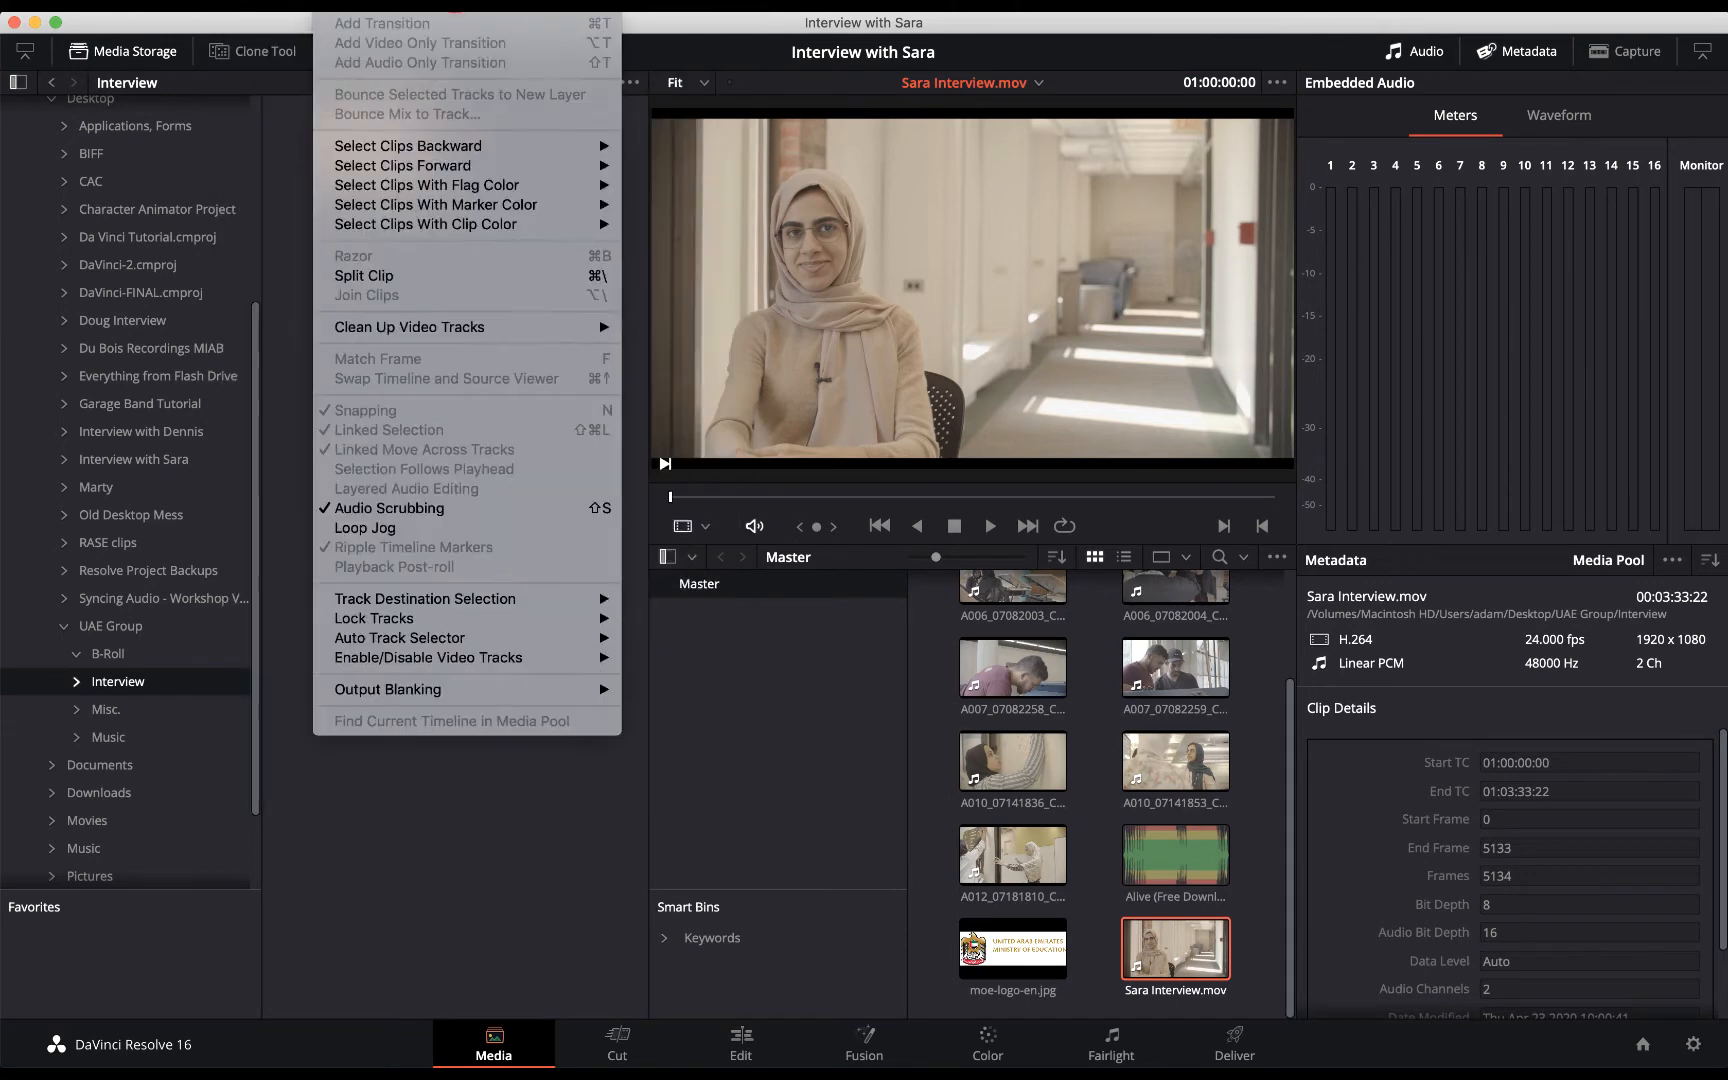
pyautogui.click(374, 80)
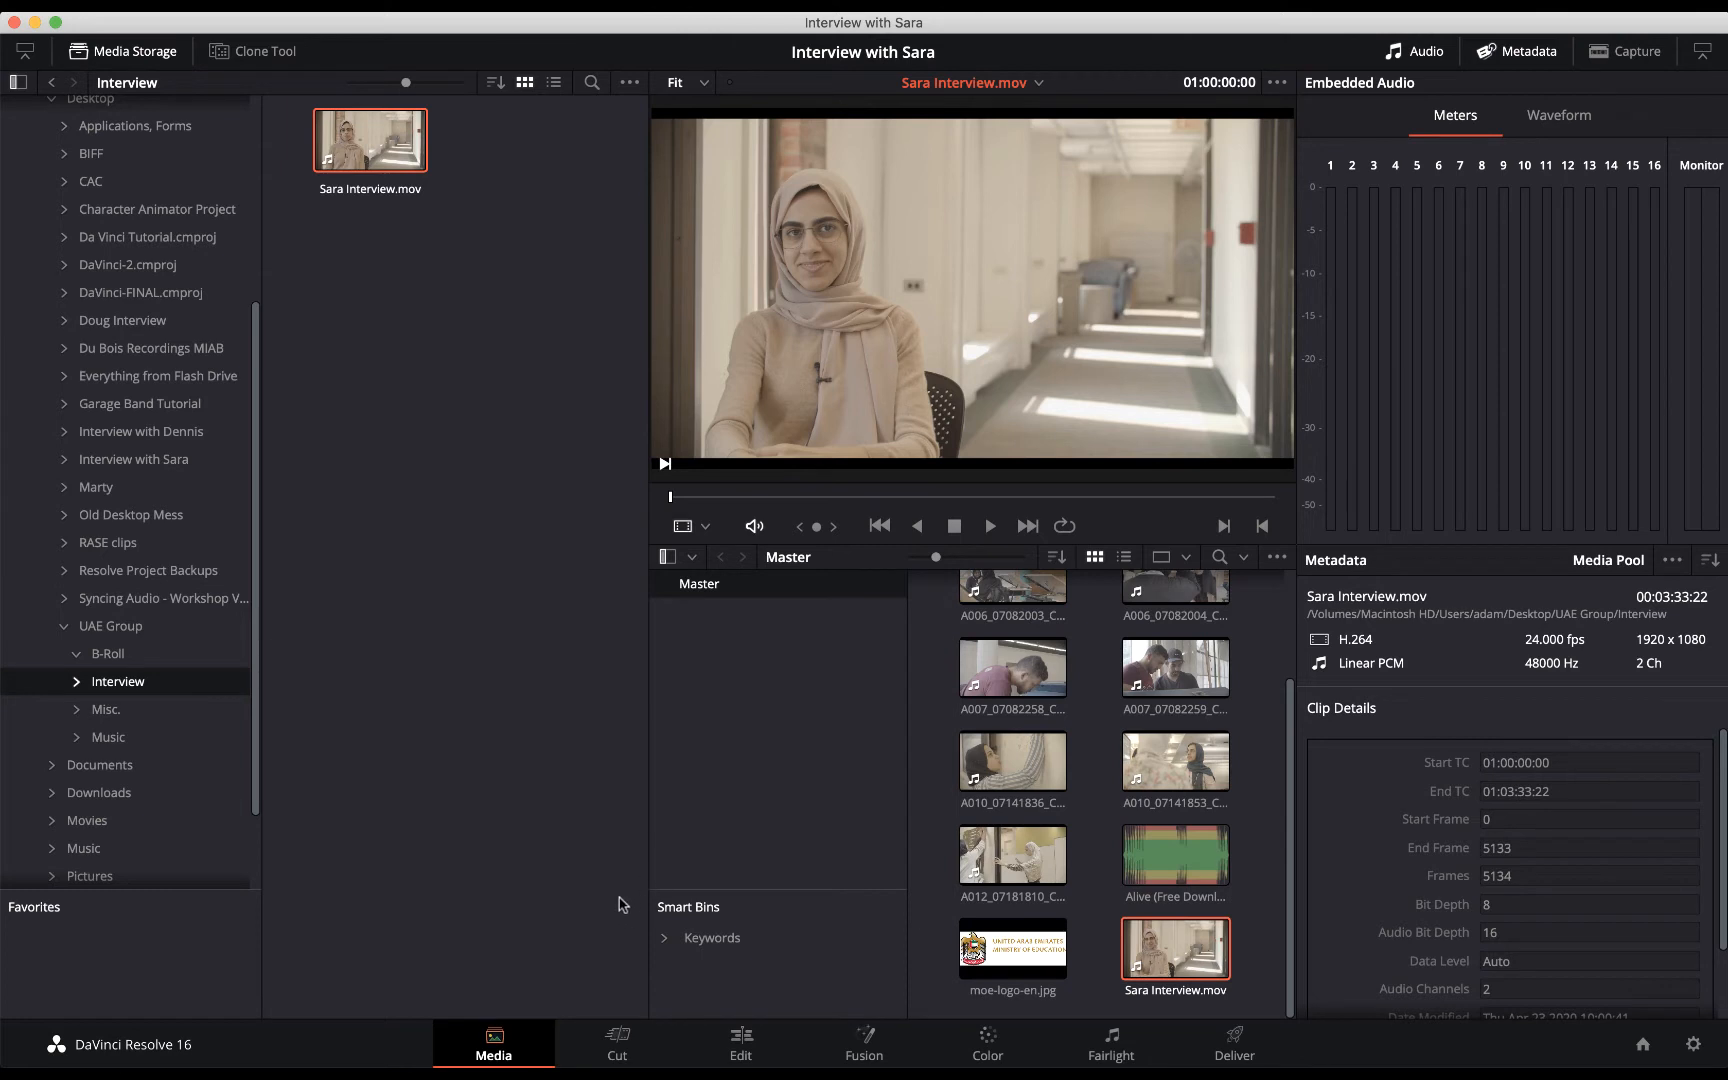
# On the Edit page, place the interview clip at the start of a new timeline and fit its full length in view.
pyautogui.click(741, 1045)
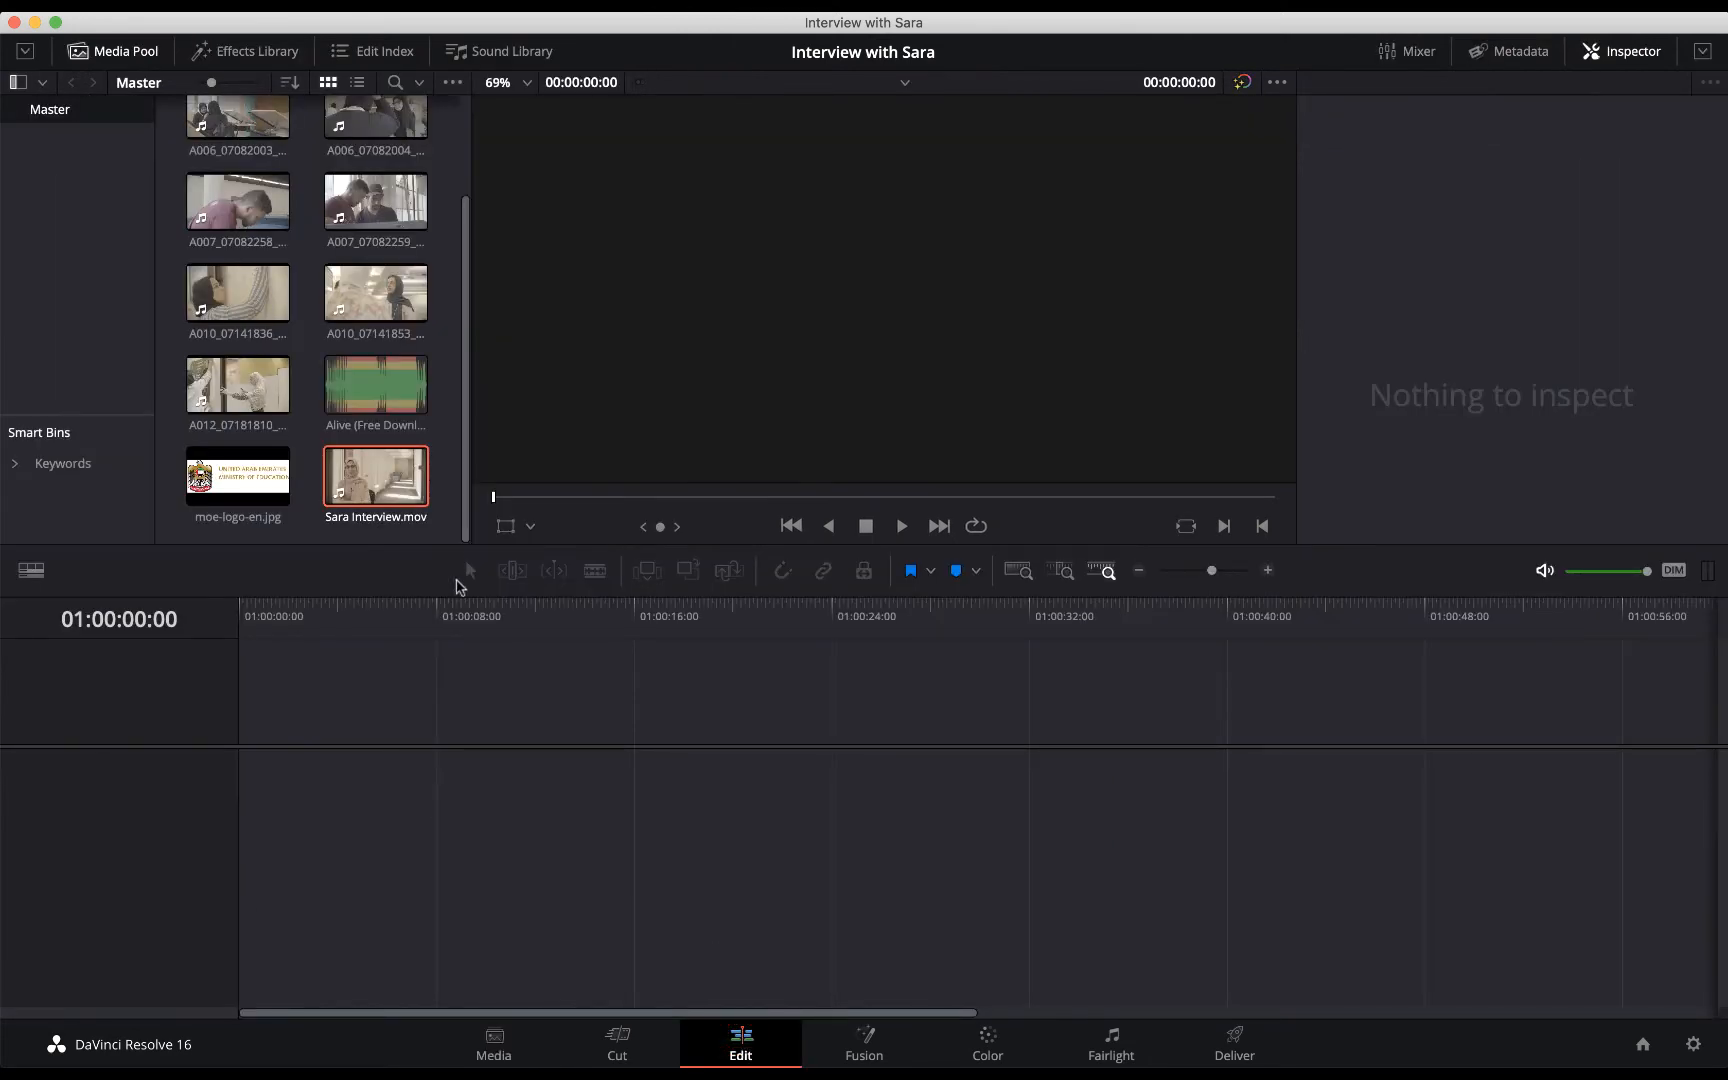
pyautogui.moveTo(464, 499)
pyautogui.mouseDown()
pyautogui.moveTo(465, 374)
pyautogui.moveTo(471, 514)
pyautogui.mouseUp()
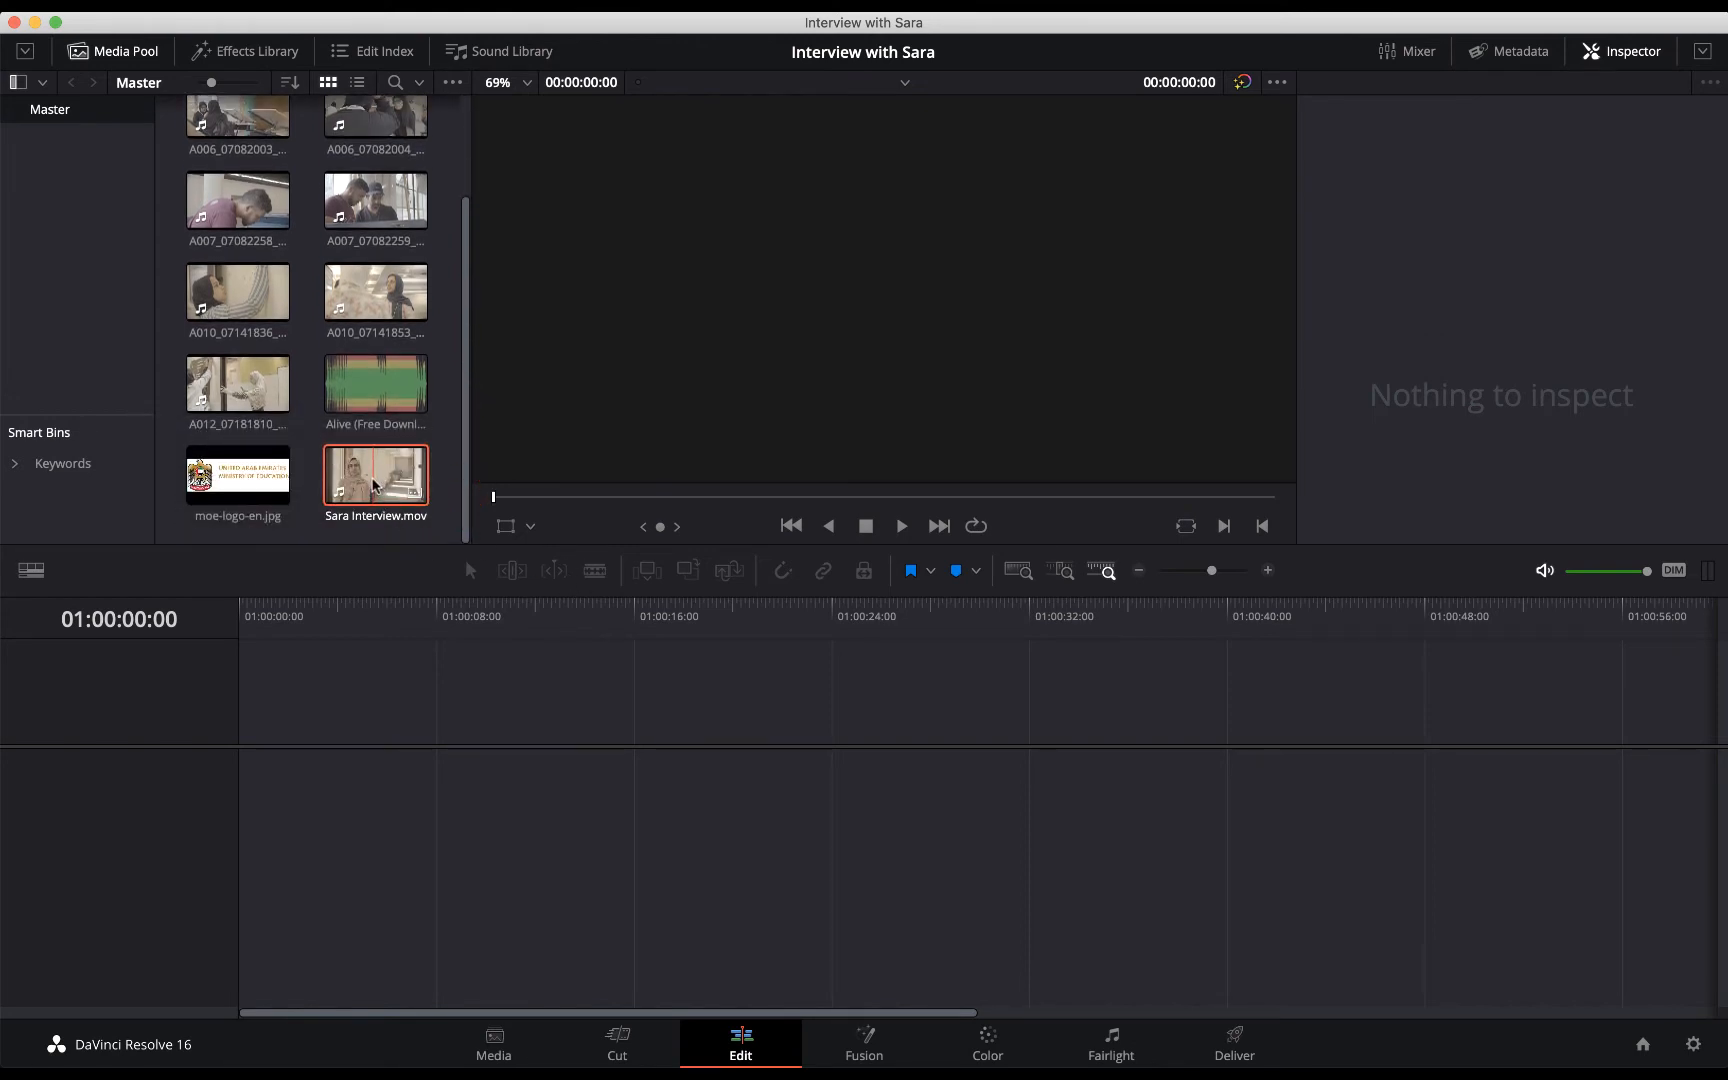
pyautogui.moveTo(372, 485); pyautogui.dragTo(243, 808)
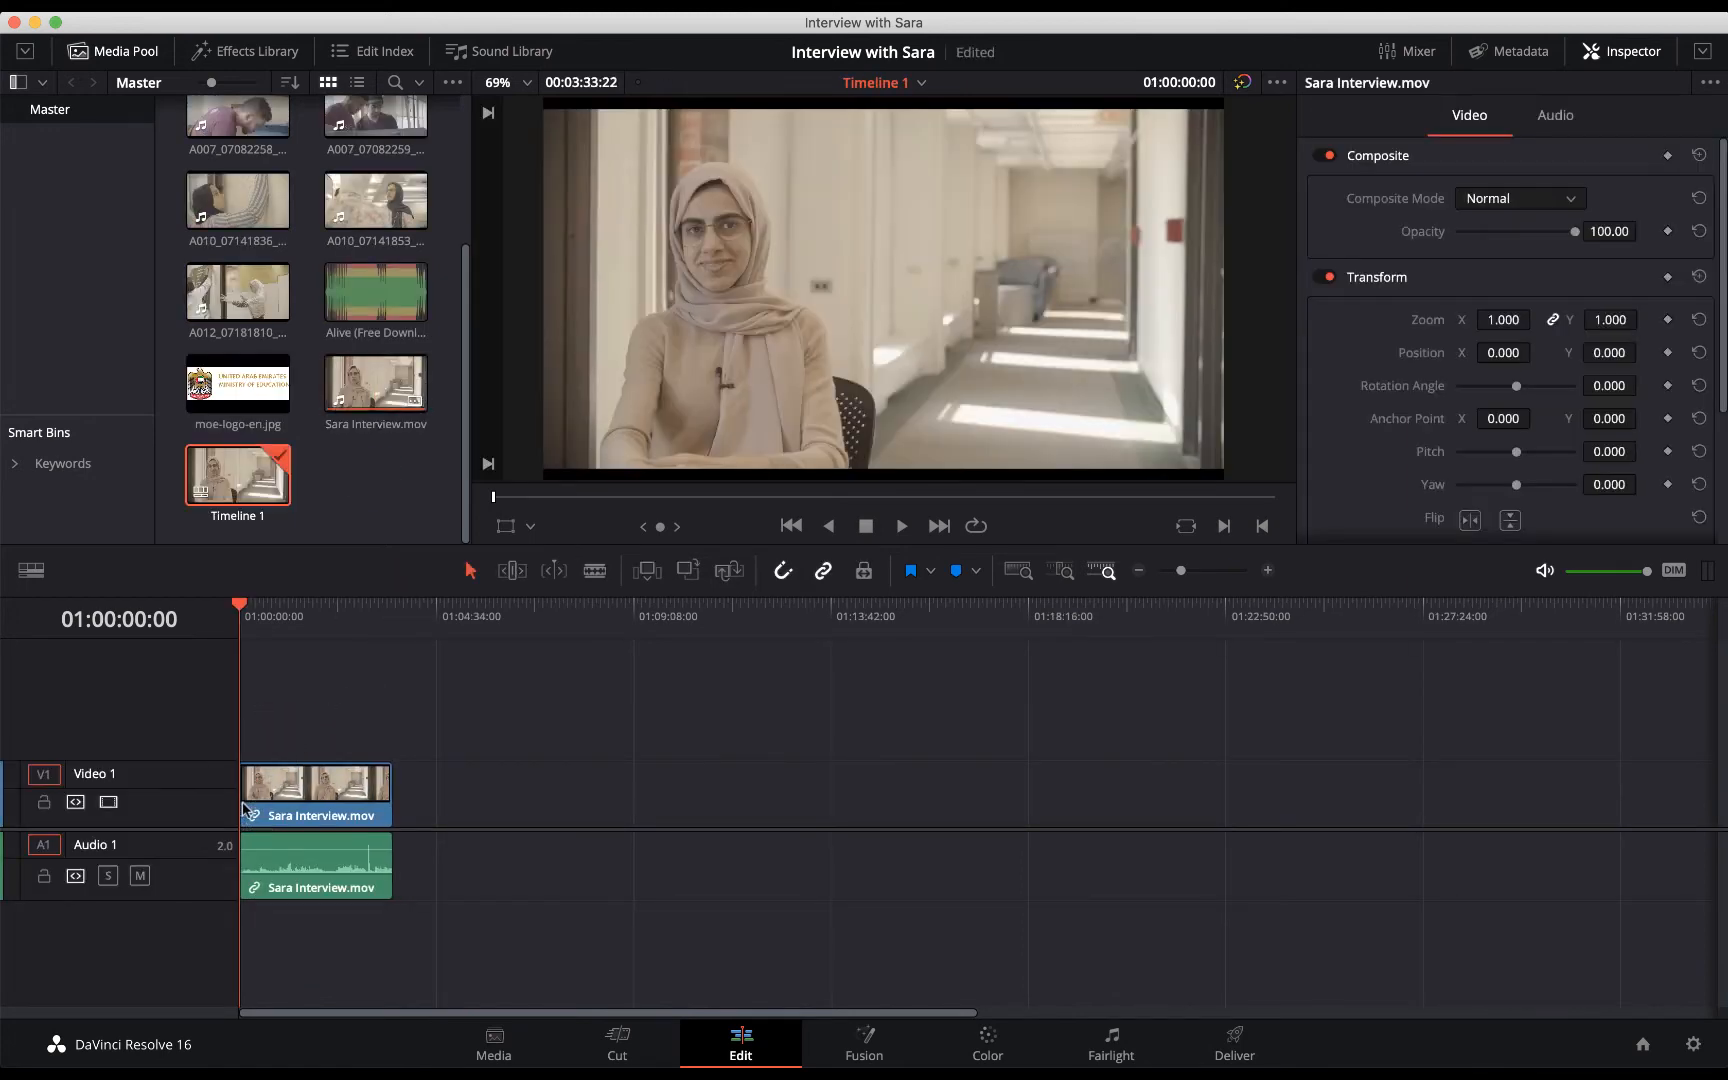
pyautogui.click(312, 609)
pyautogui.hotkey('shift', 'z')
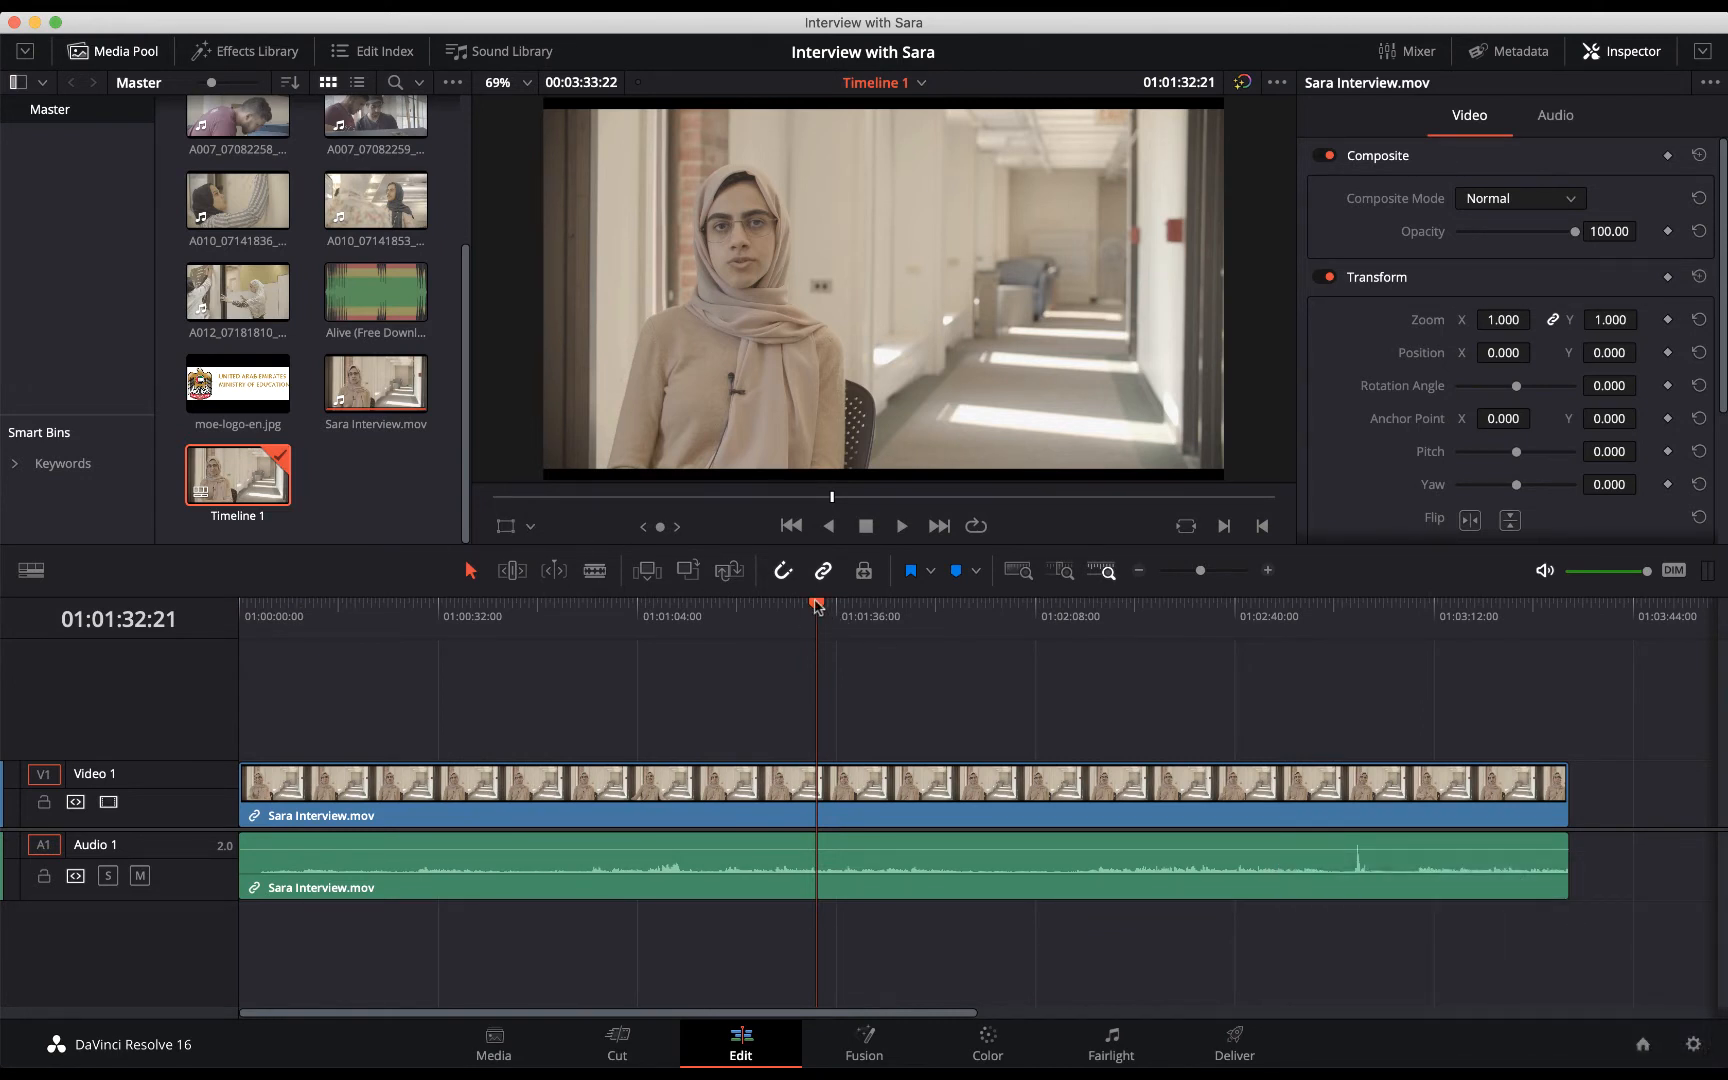
# Scrub through the interview around 28 seconds, viewing the timeline both close up and at full length.
pyautogui.moveTo(817, 605); pyautogui.dragTo(415, 658)
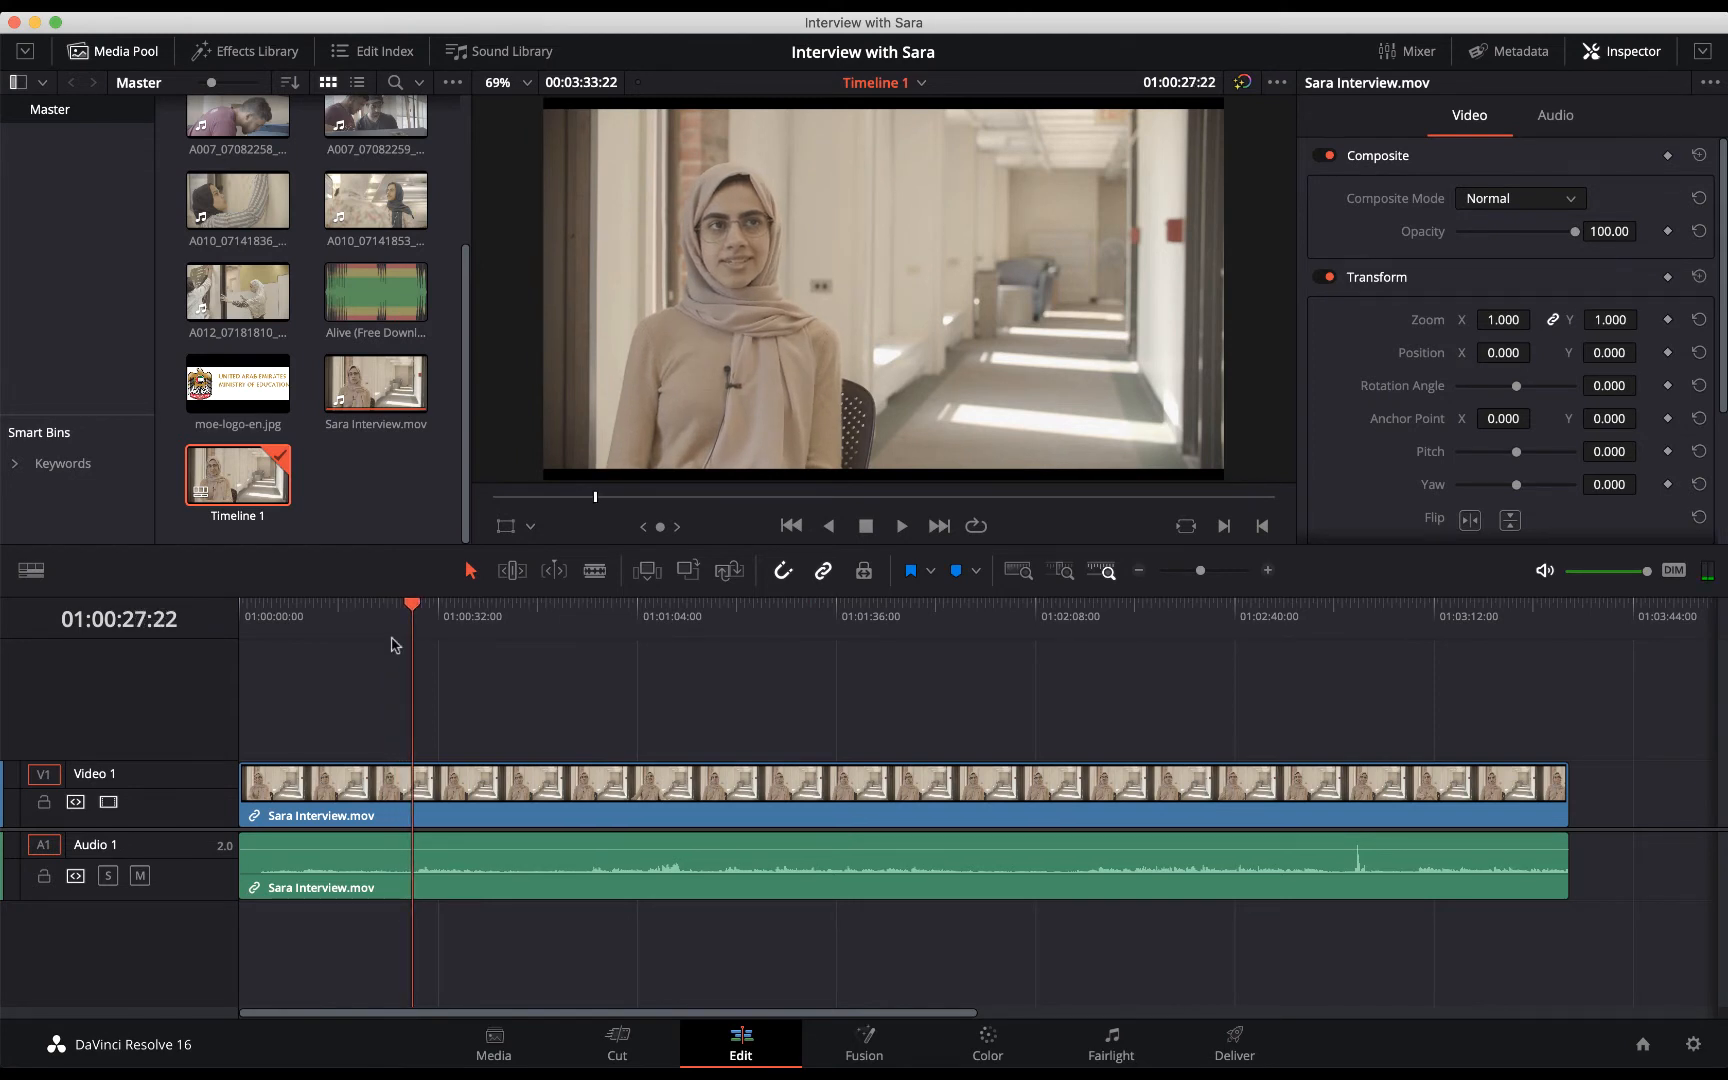
pyautogui.press('super+plus')
pyautogui.press('super+plus')
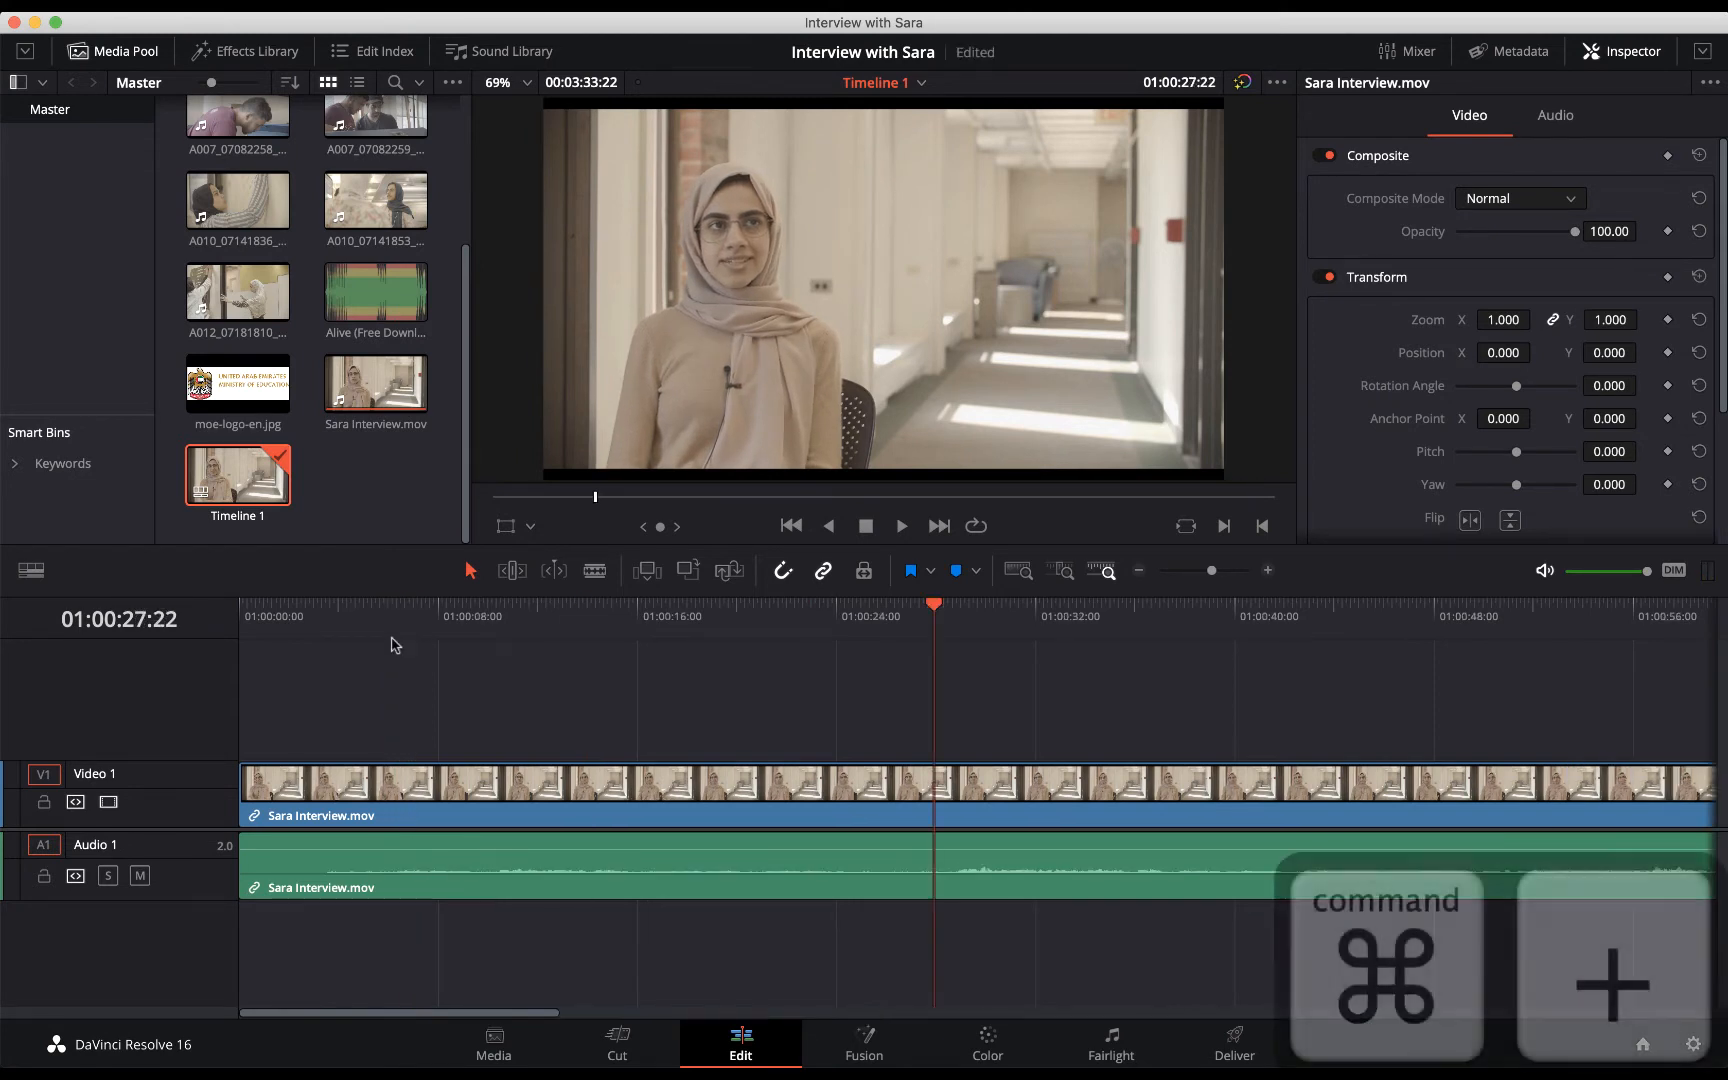
pyautogui.press('super+plus')
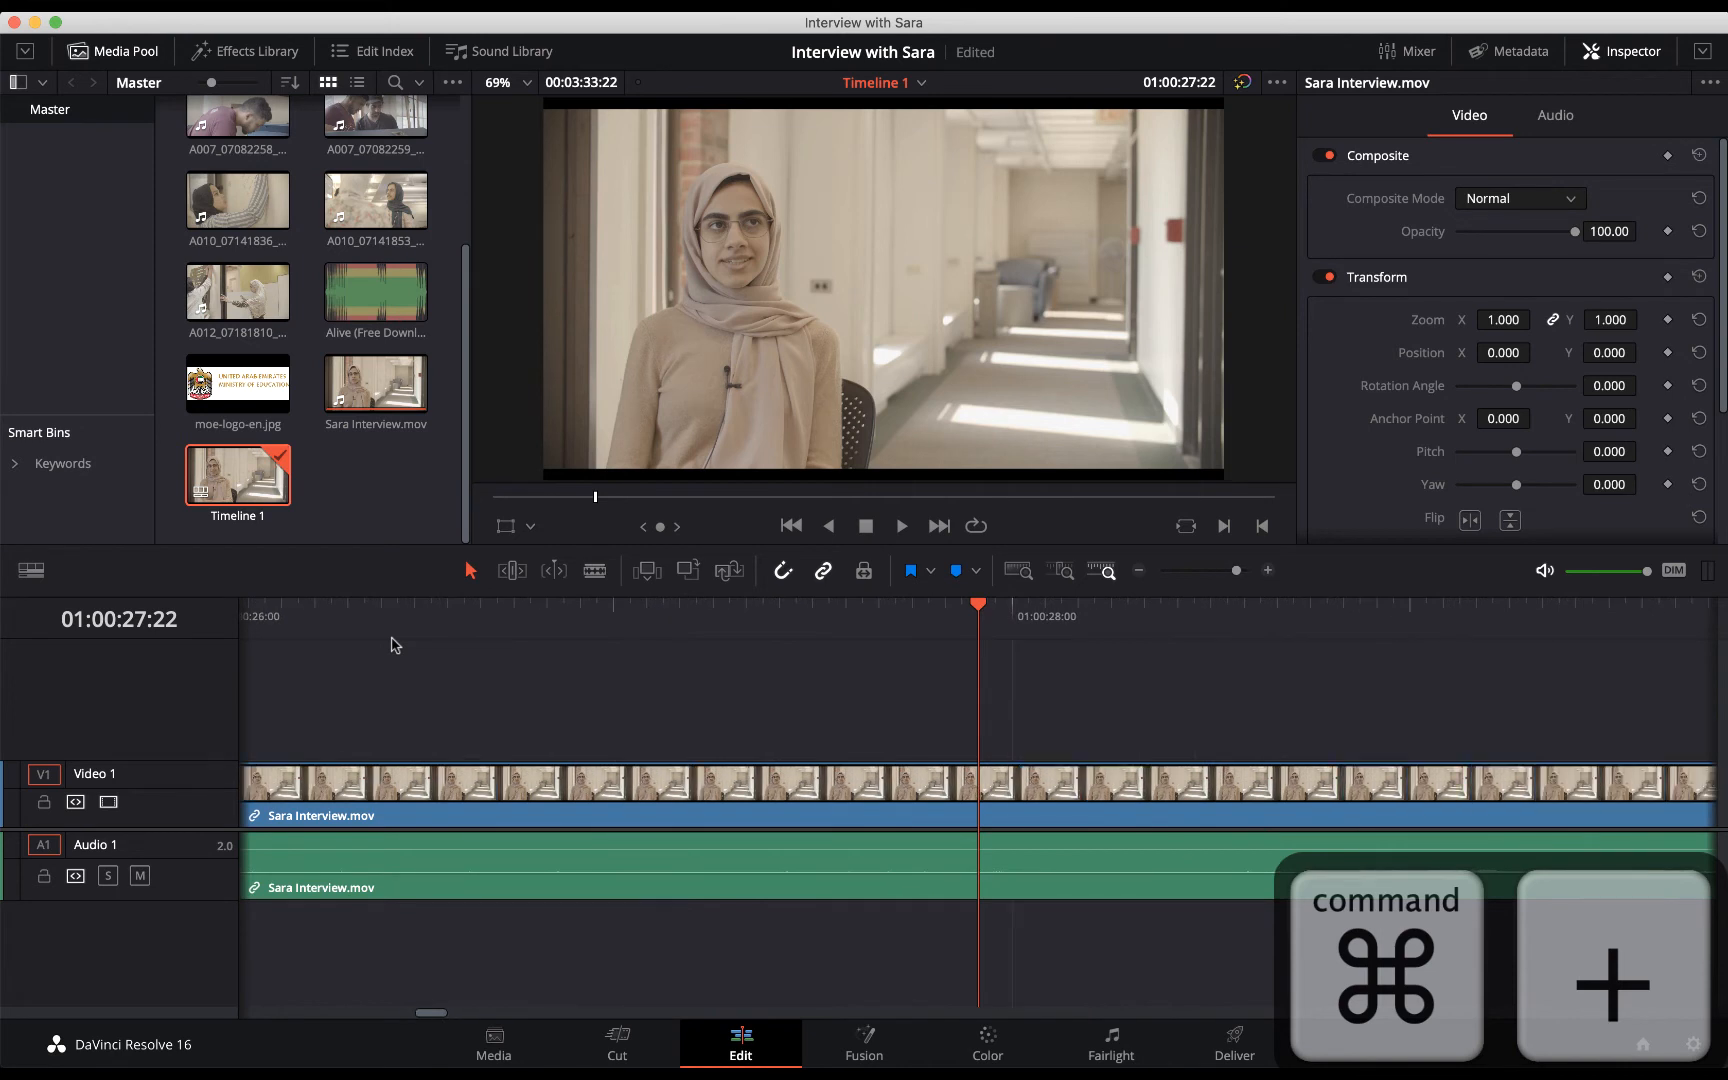
pyautogui.moveTo(755, 626); pyautogui.dragTo(695, 635)
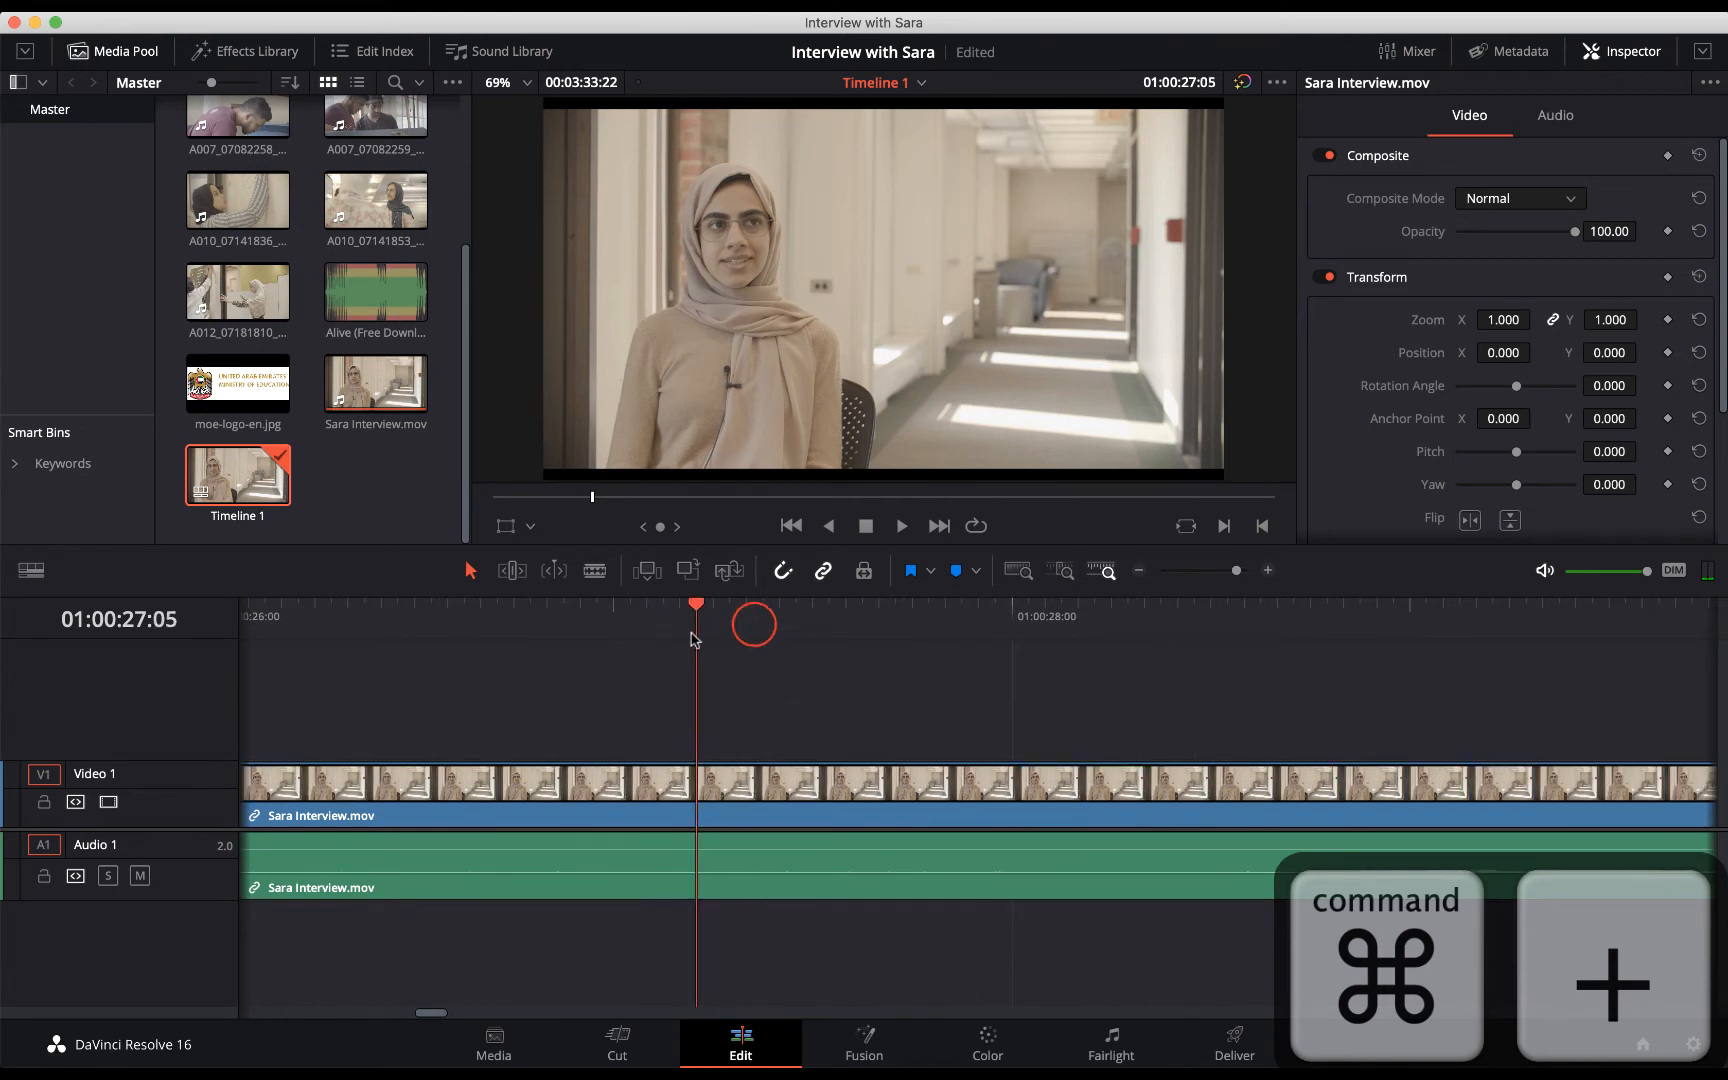
pyautogui.hotkey('shift', 'z')
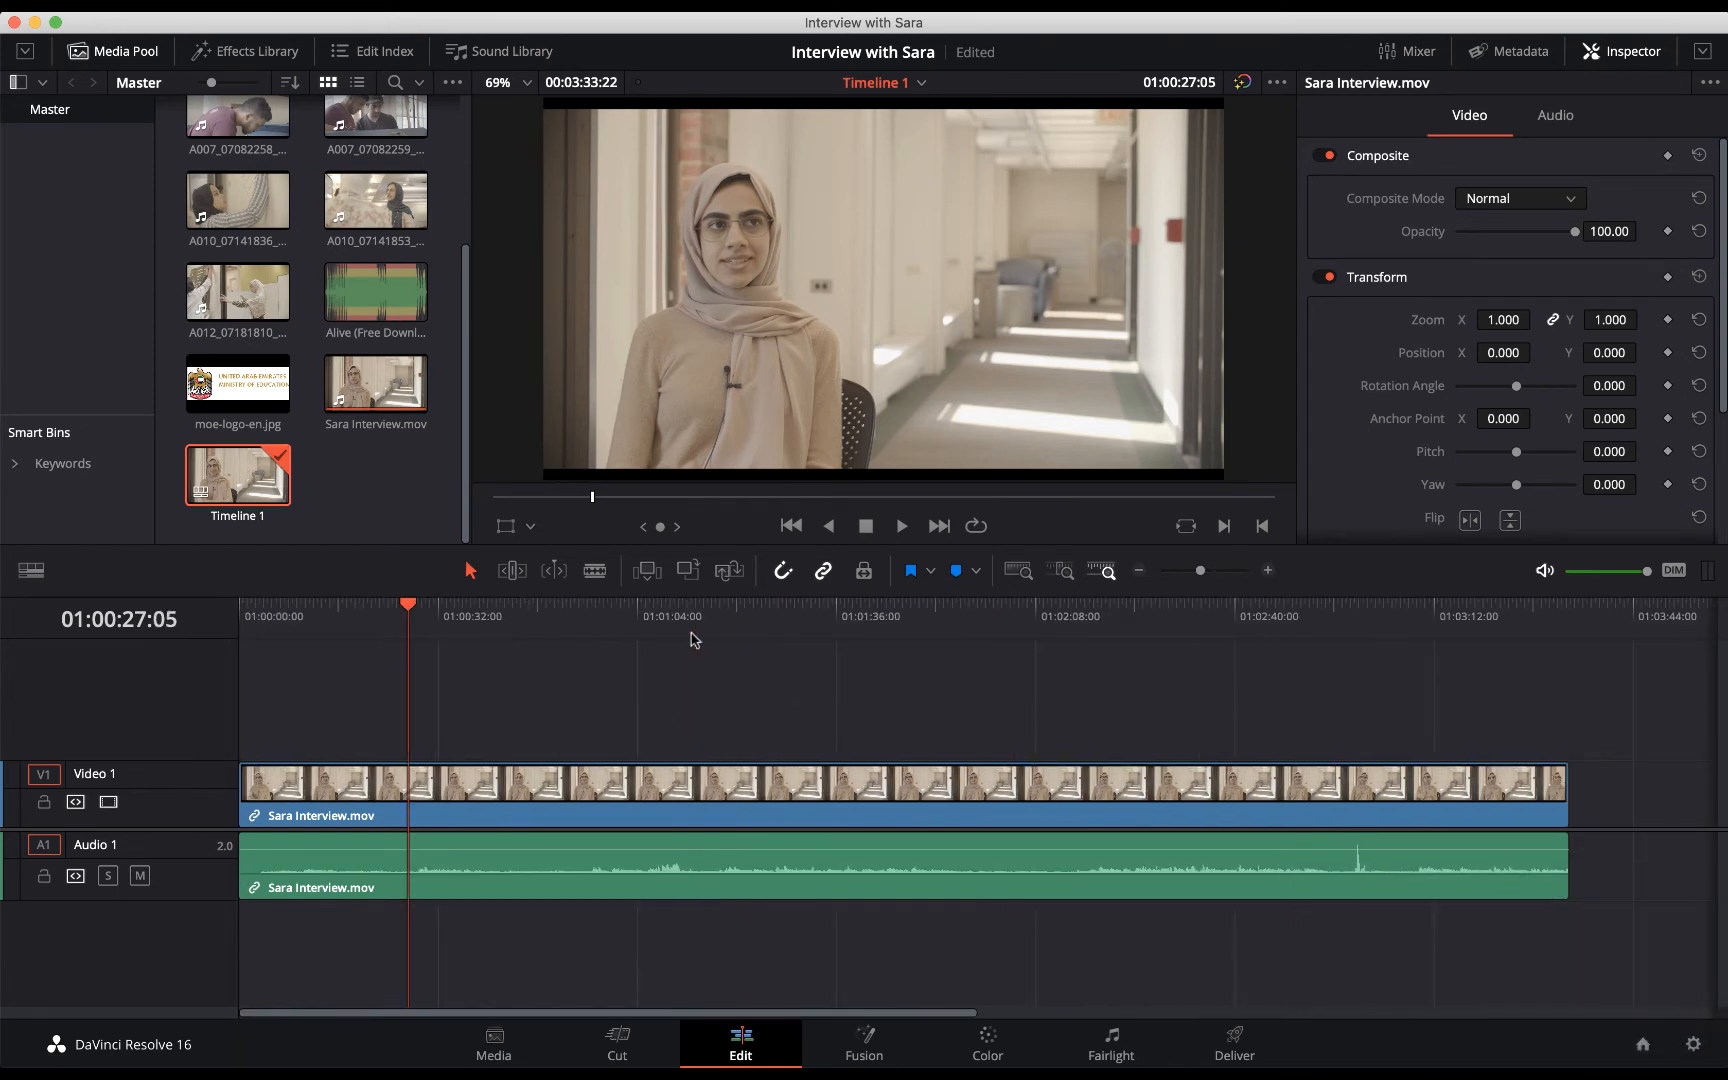
pyautogui.moveTo(401, 606); pyautogui.dragTo(416, 610)
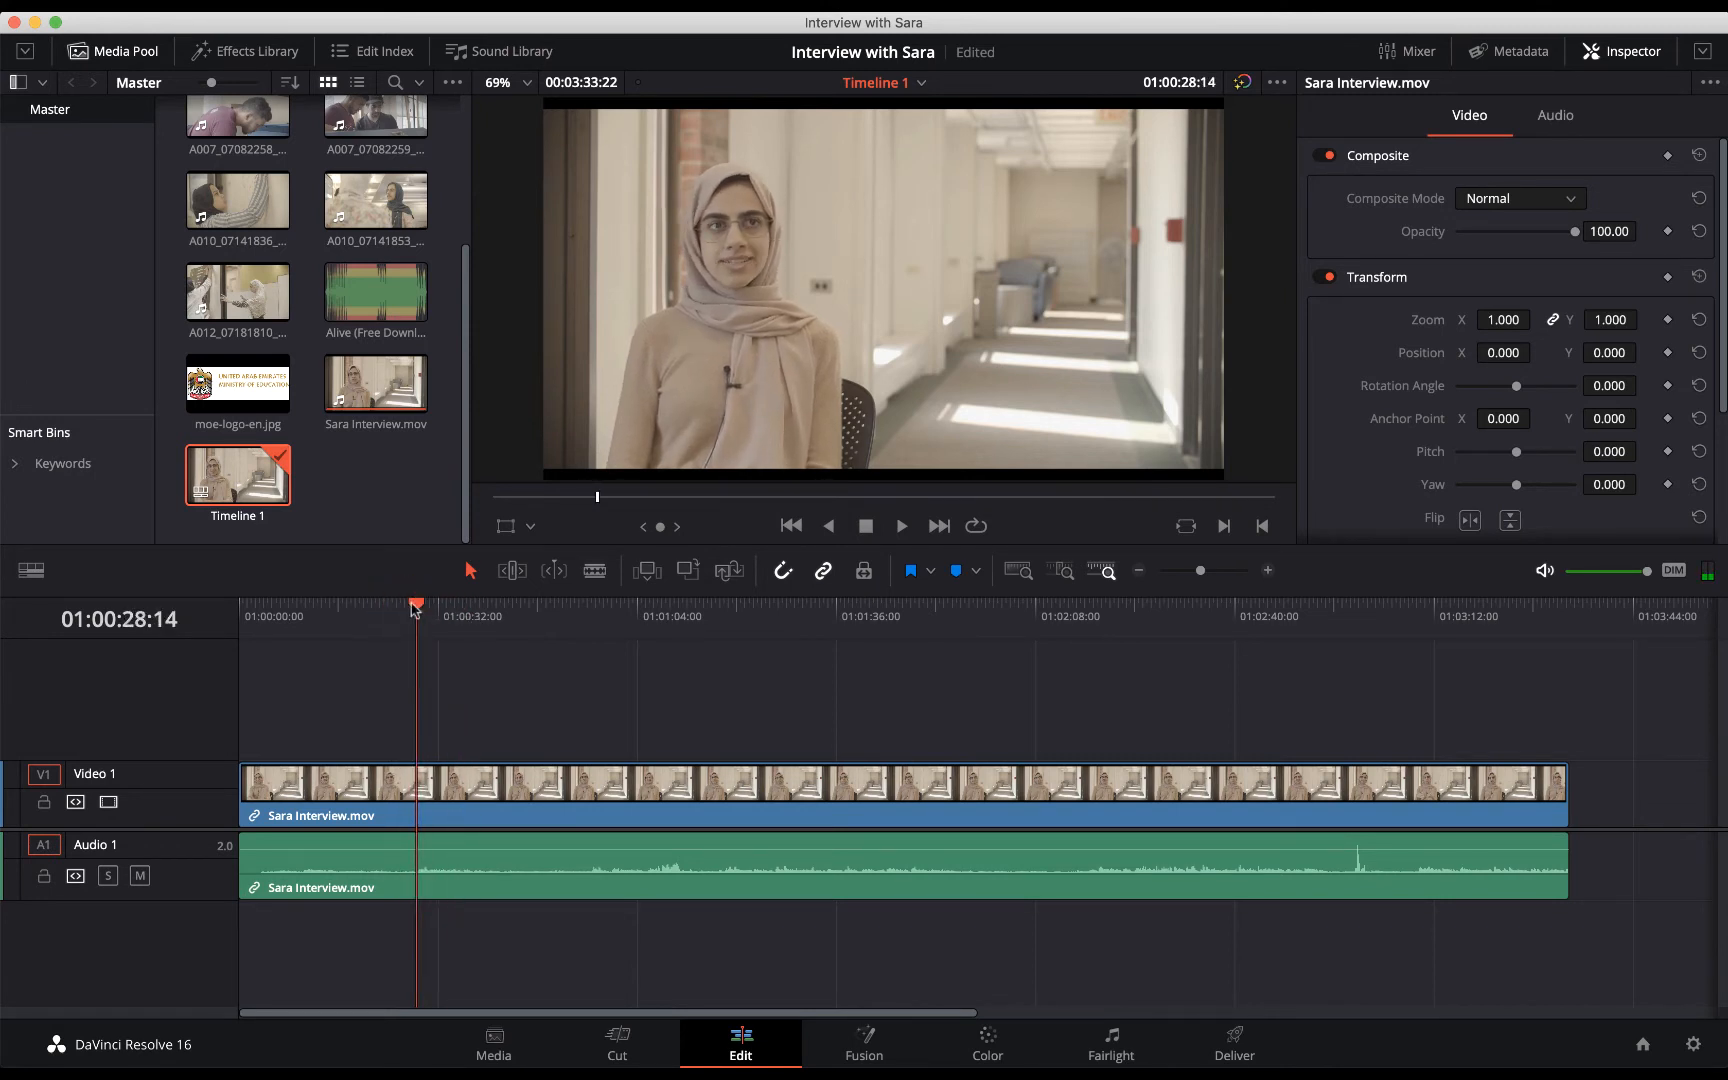
# Enlarge the Video 1 and Audio 1 track heights so the thumbnails and waveform are easier to read.
pyautogui.moveTo(189, 900); pyautogui.dragTo(189, 970)
pyautogui.moveTo(182, 758); pyautogui.dragTo(192, 688)
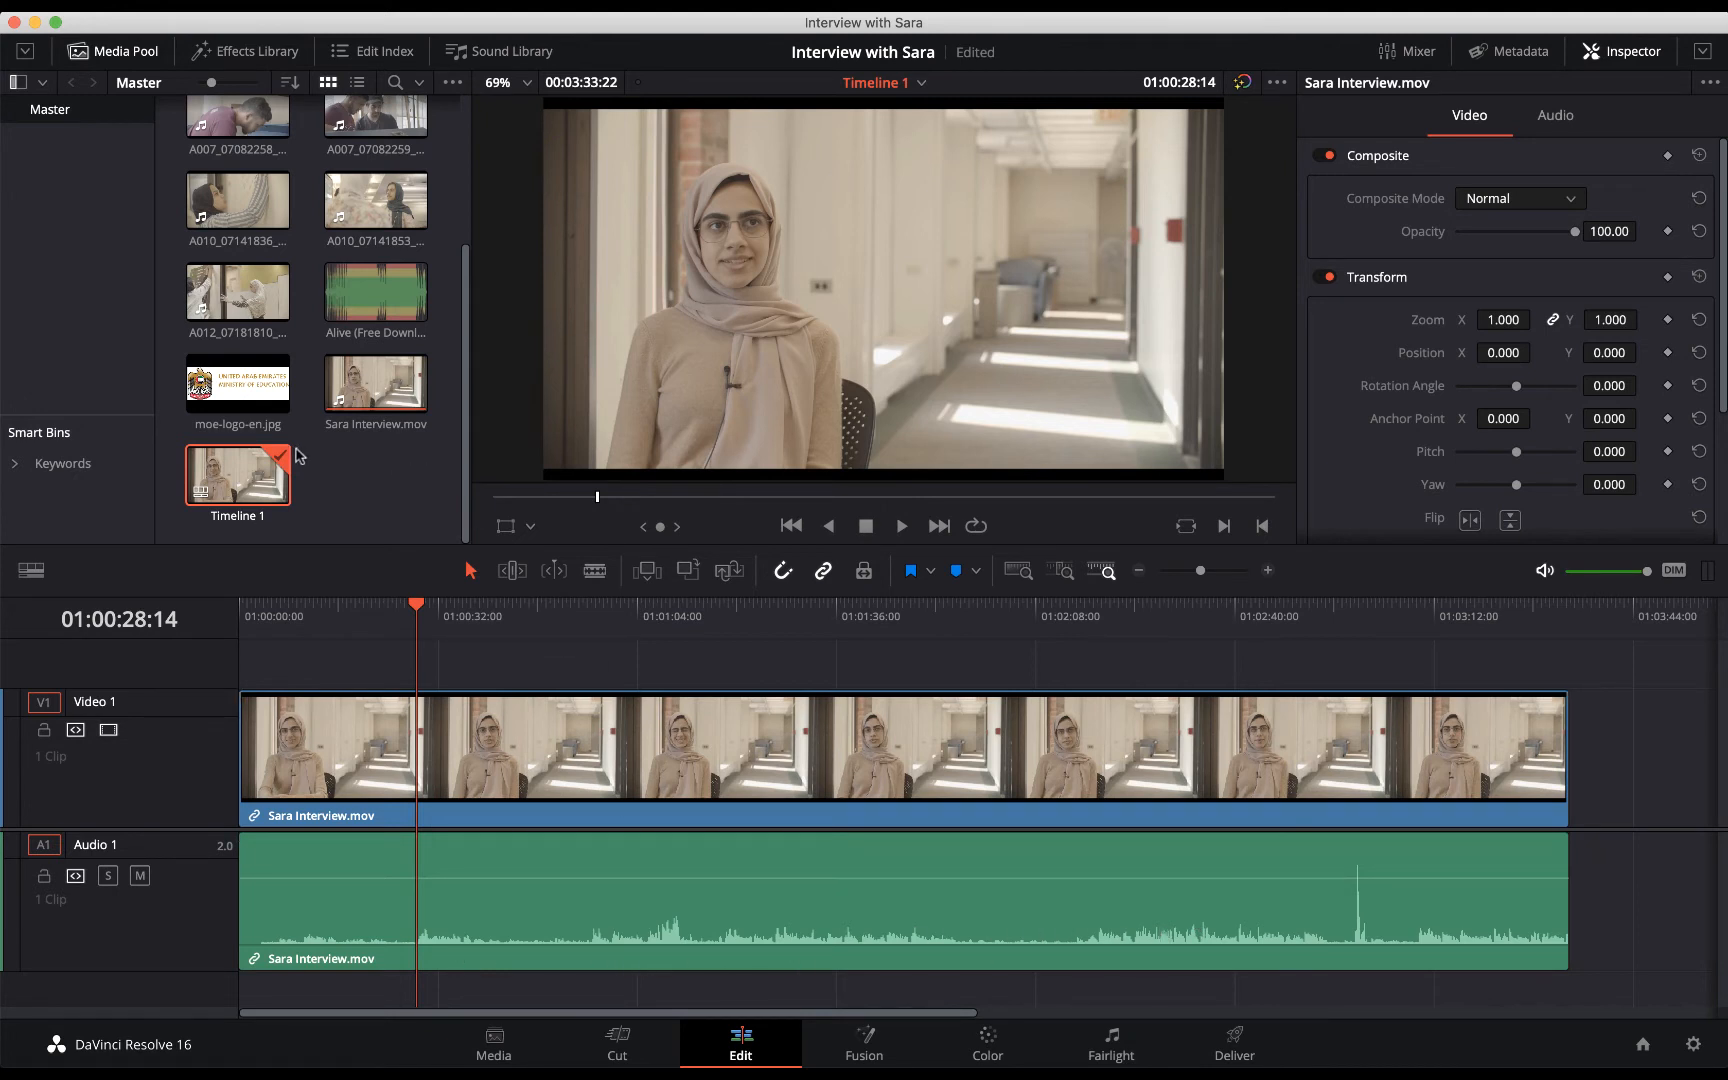
pyautogui.click(415, 610)
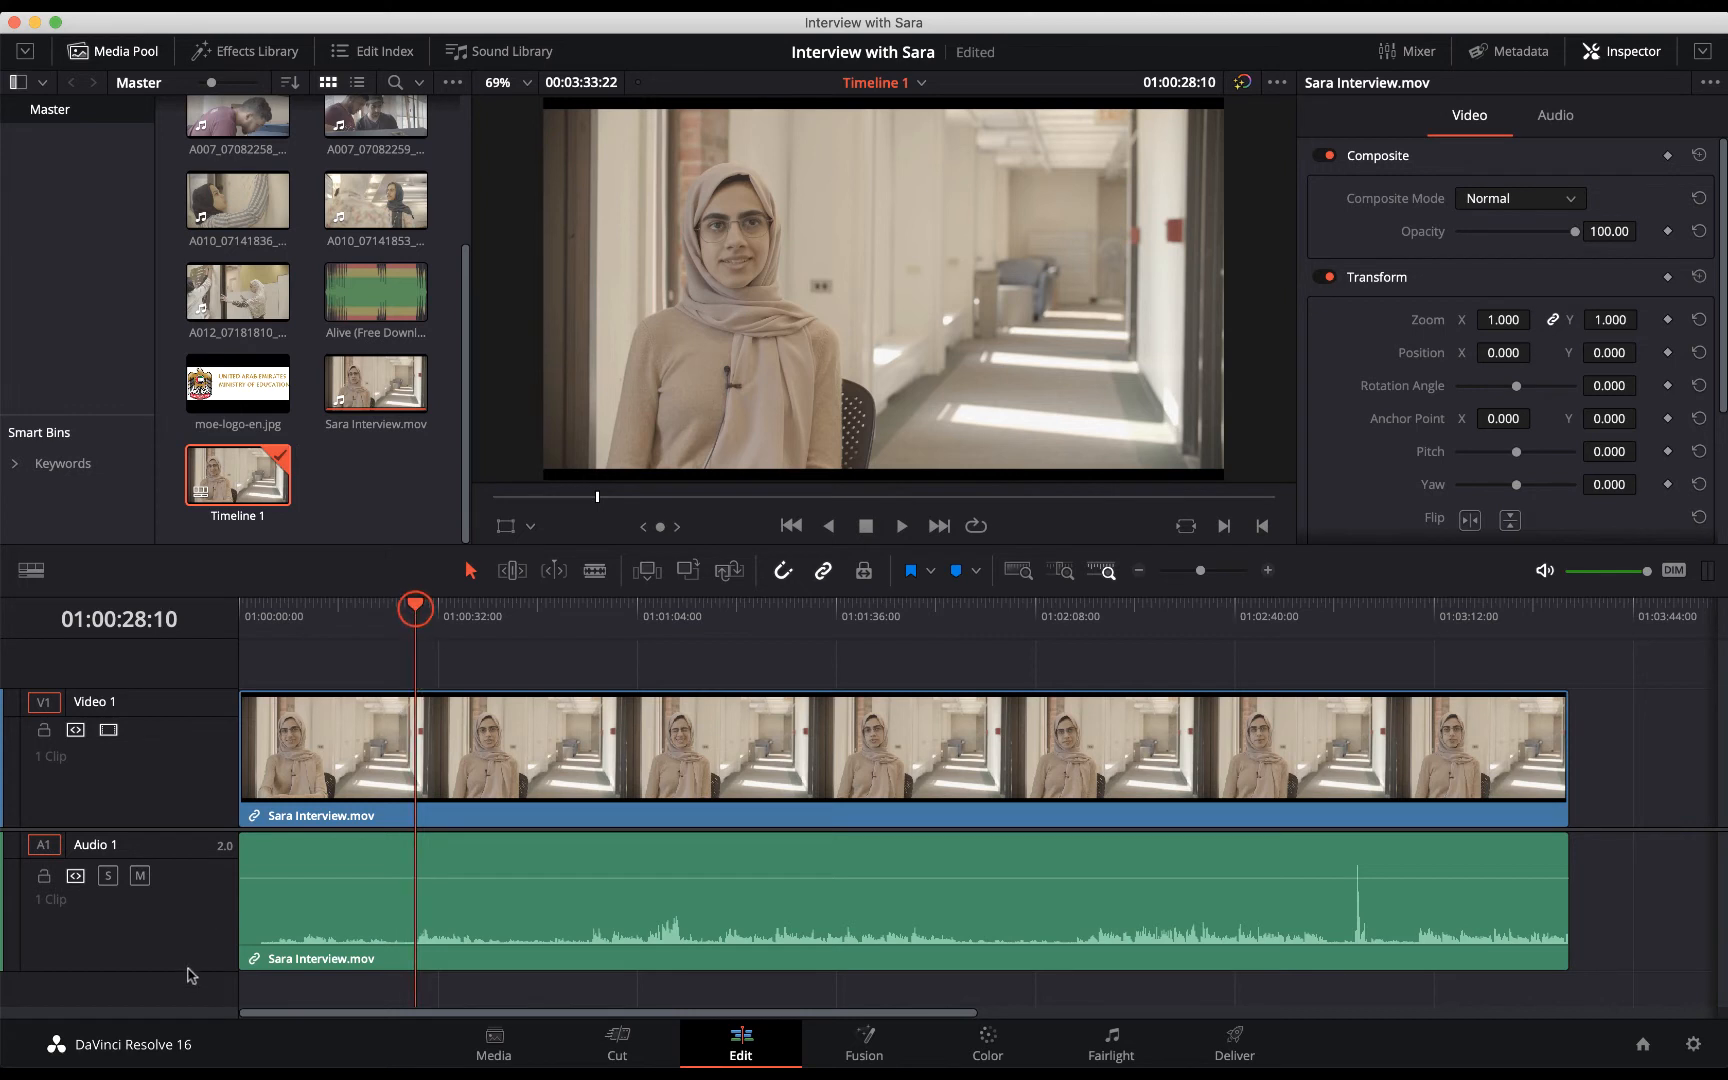
pyautogui.moveTo(188, 970); pyautogui.dragTo(188, 965)
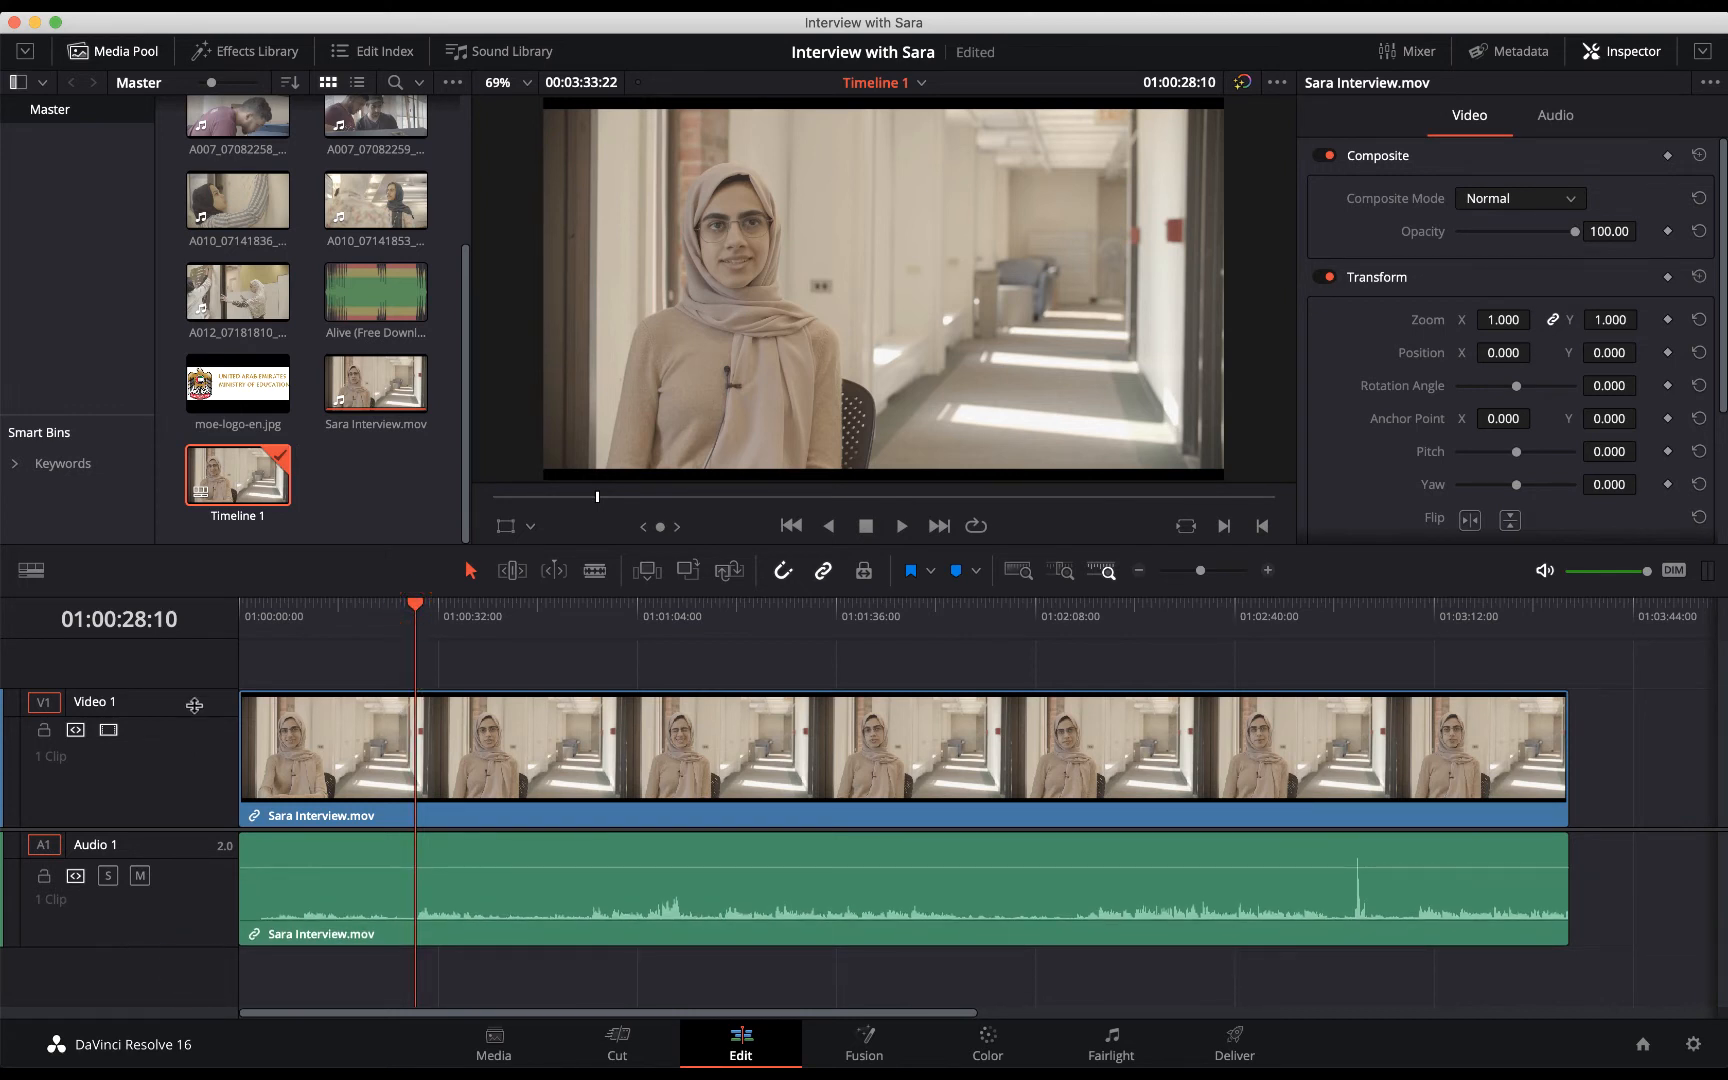
pyautogui.moveTo(196, 695); pyautogui.dragTo(195, 716)
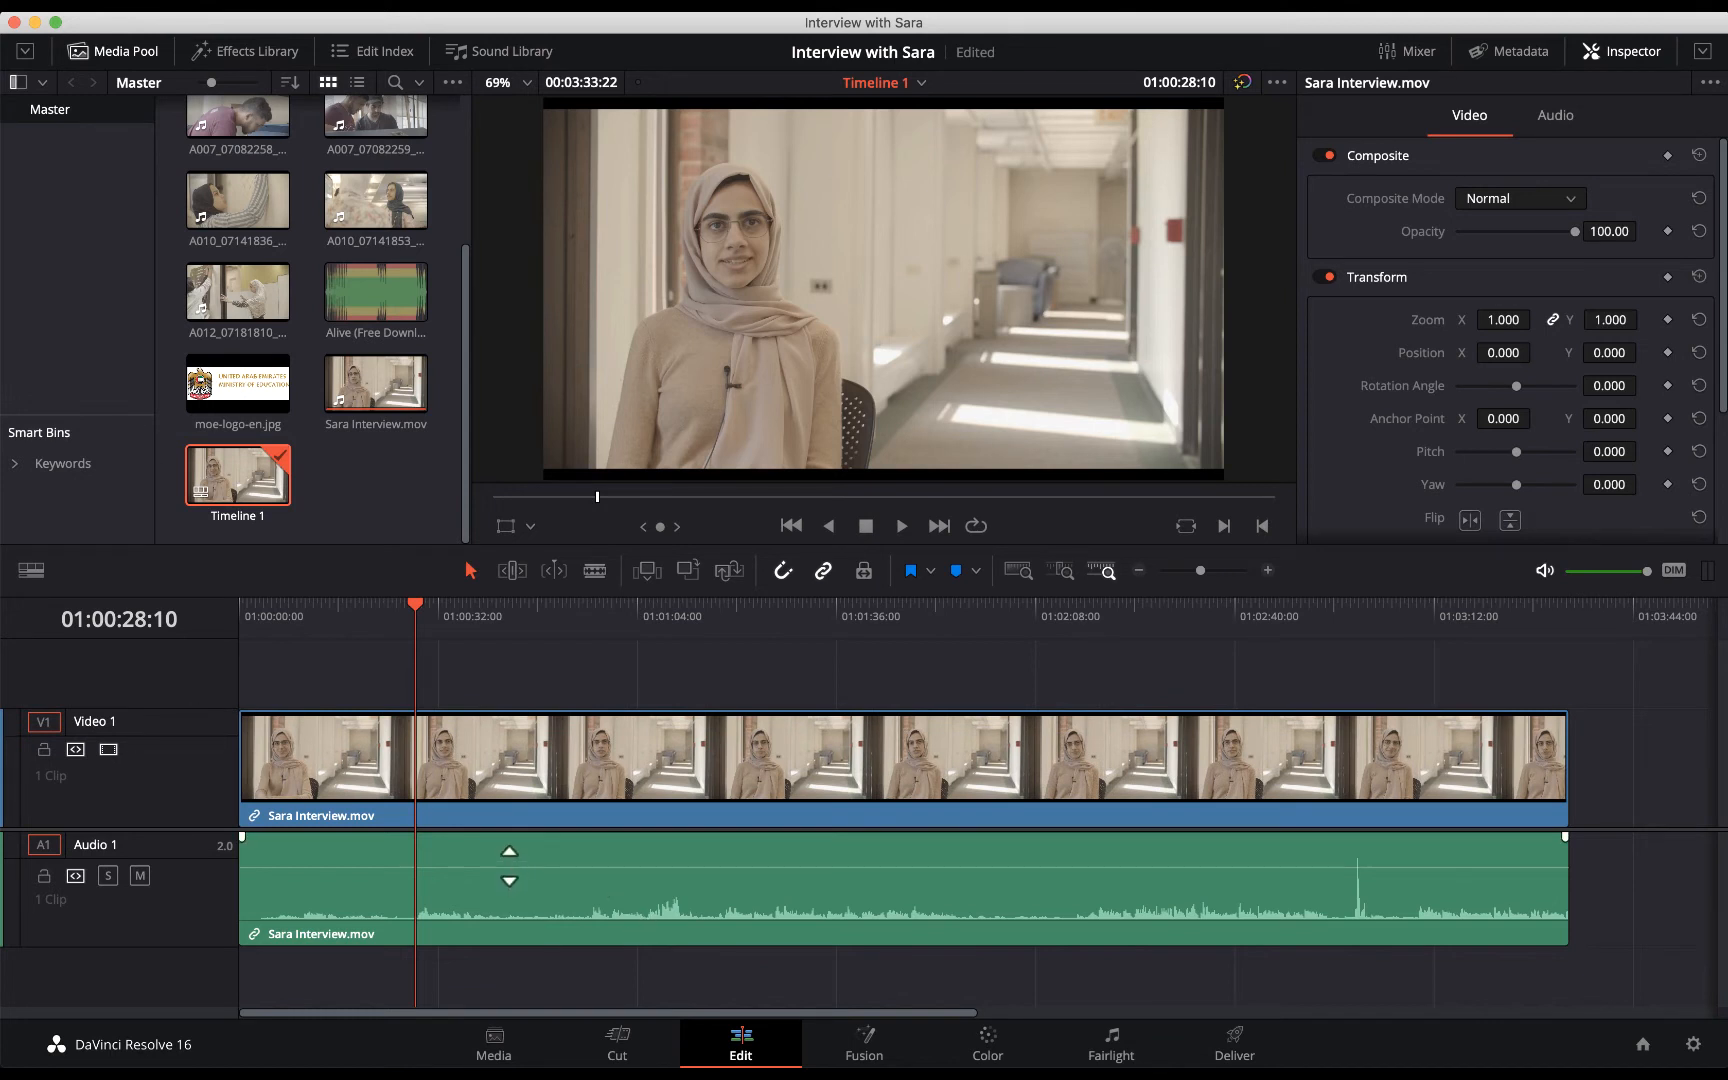
# Raise the interview clip's volume on Audio 1, playing the section from about 01:00:32 to compare the sound.
pyautogui.moveTo(417, 606); pyautogui.dragTo(443, 625)
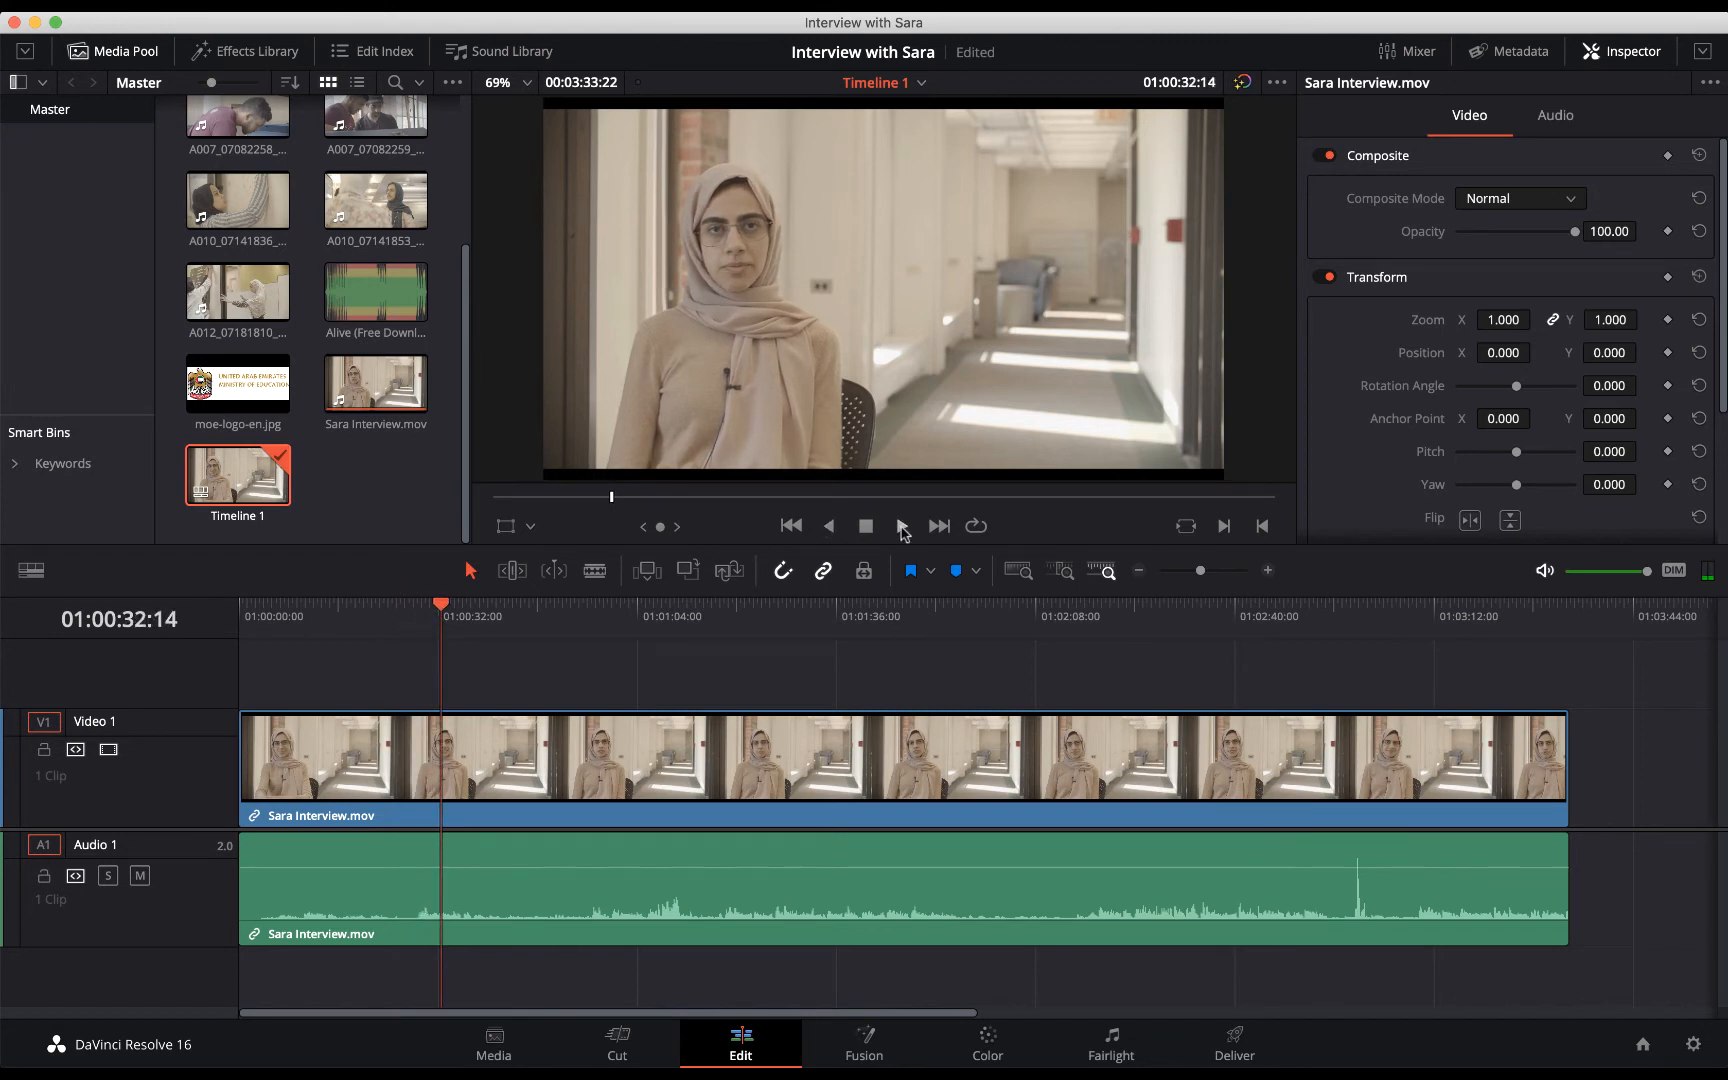
pyautogui.click(900, 526)
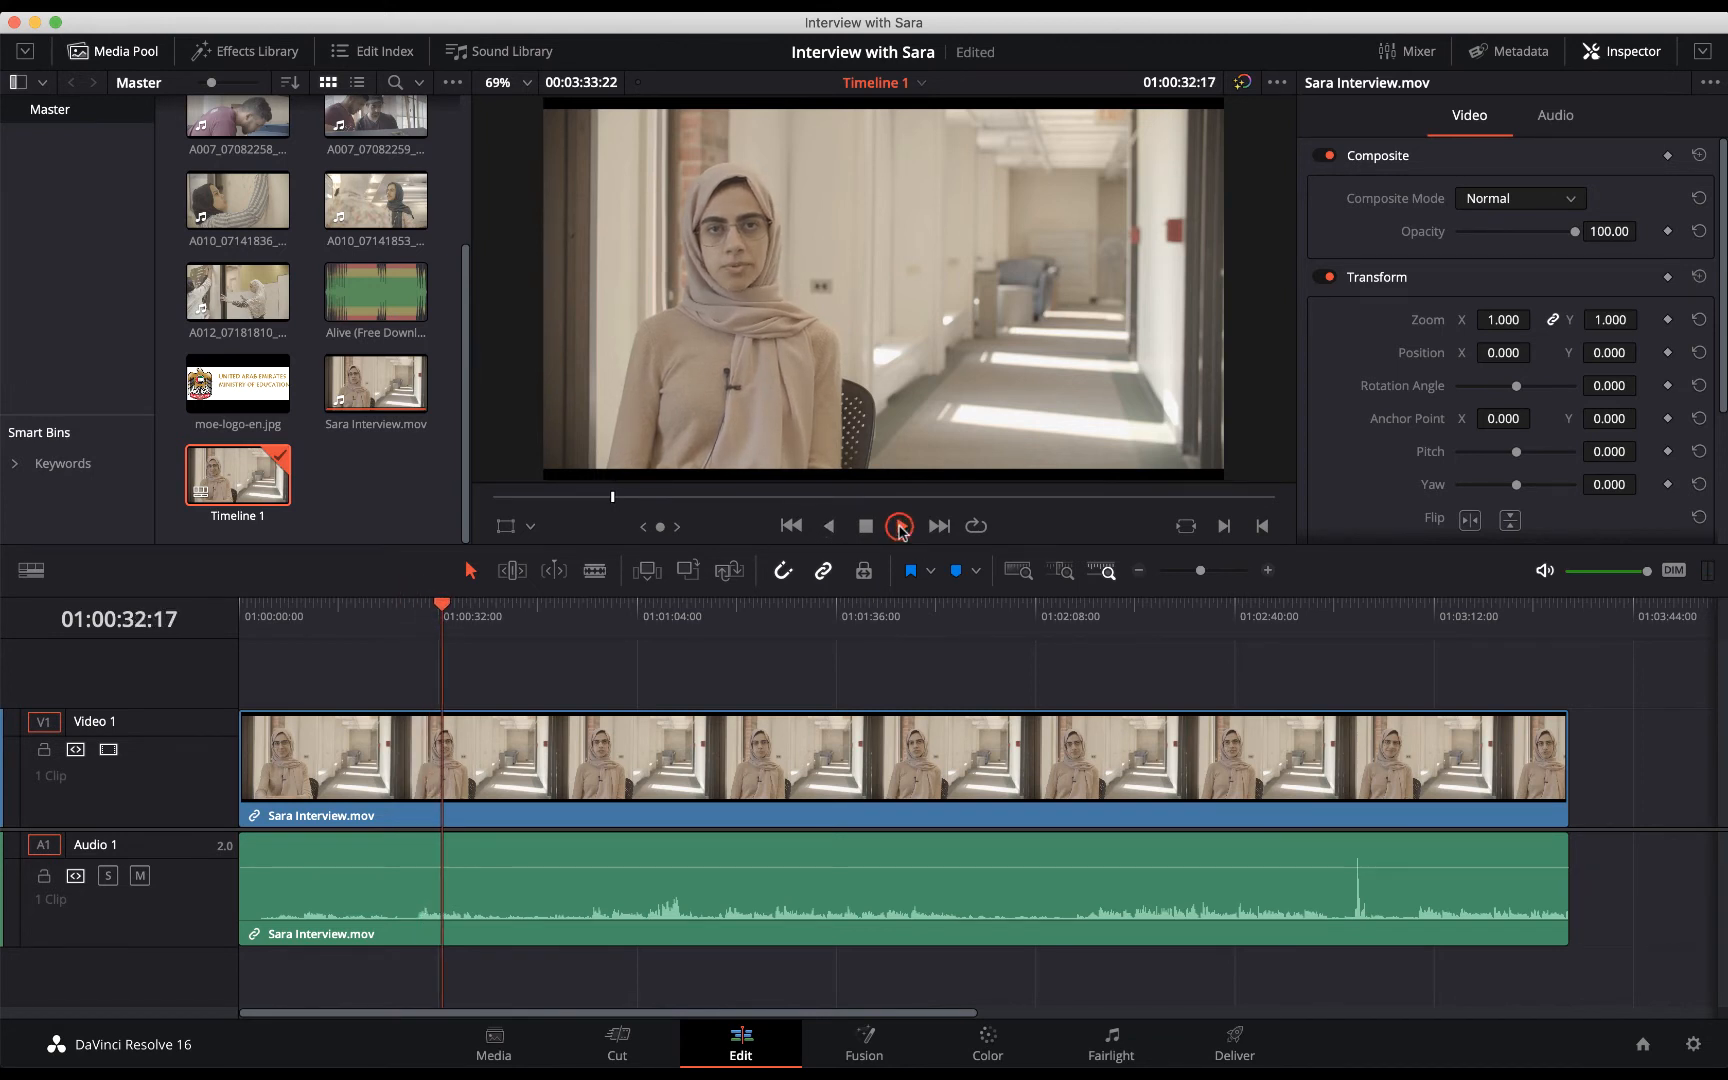
pyautogui.click(866, 527)
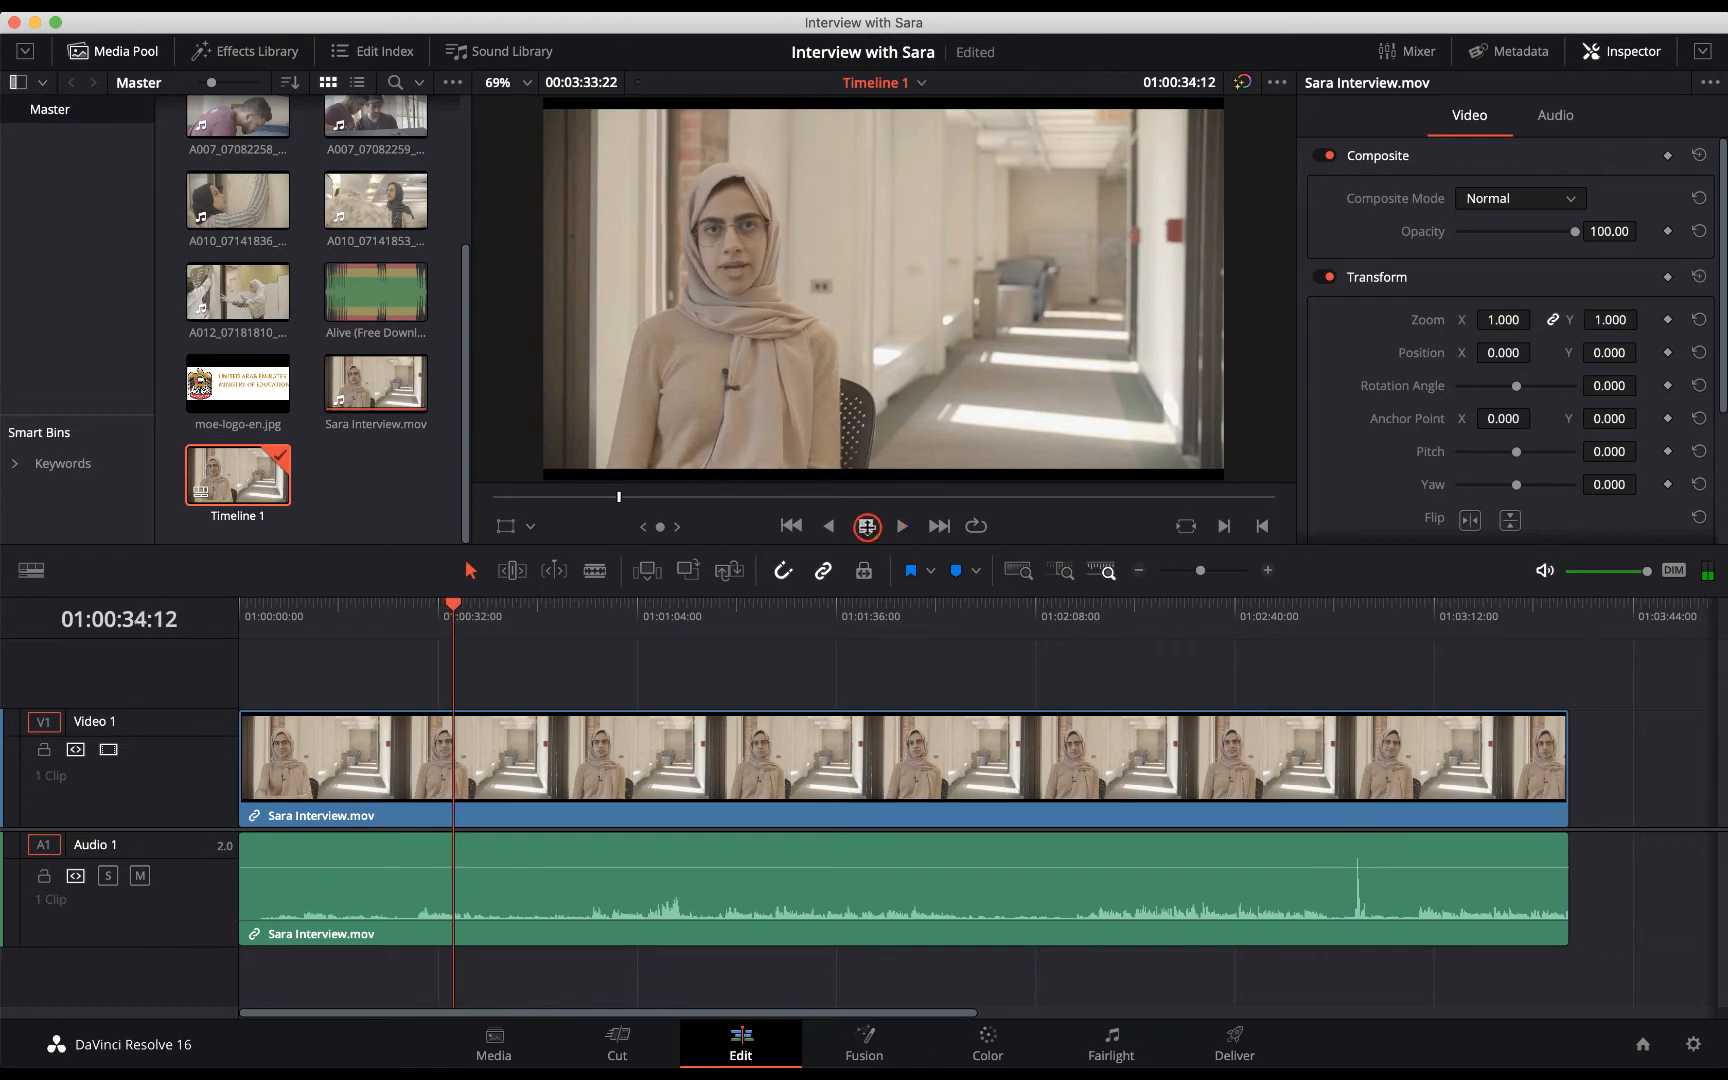
pyautogui.moveTo(535, 867); pyautogui.dragTo(541, 858)
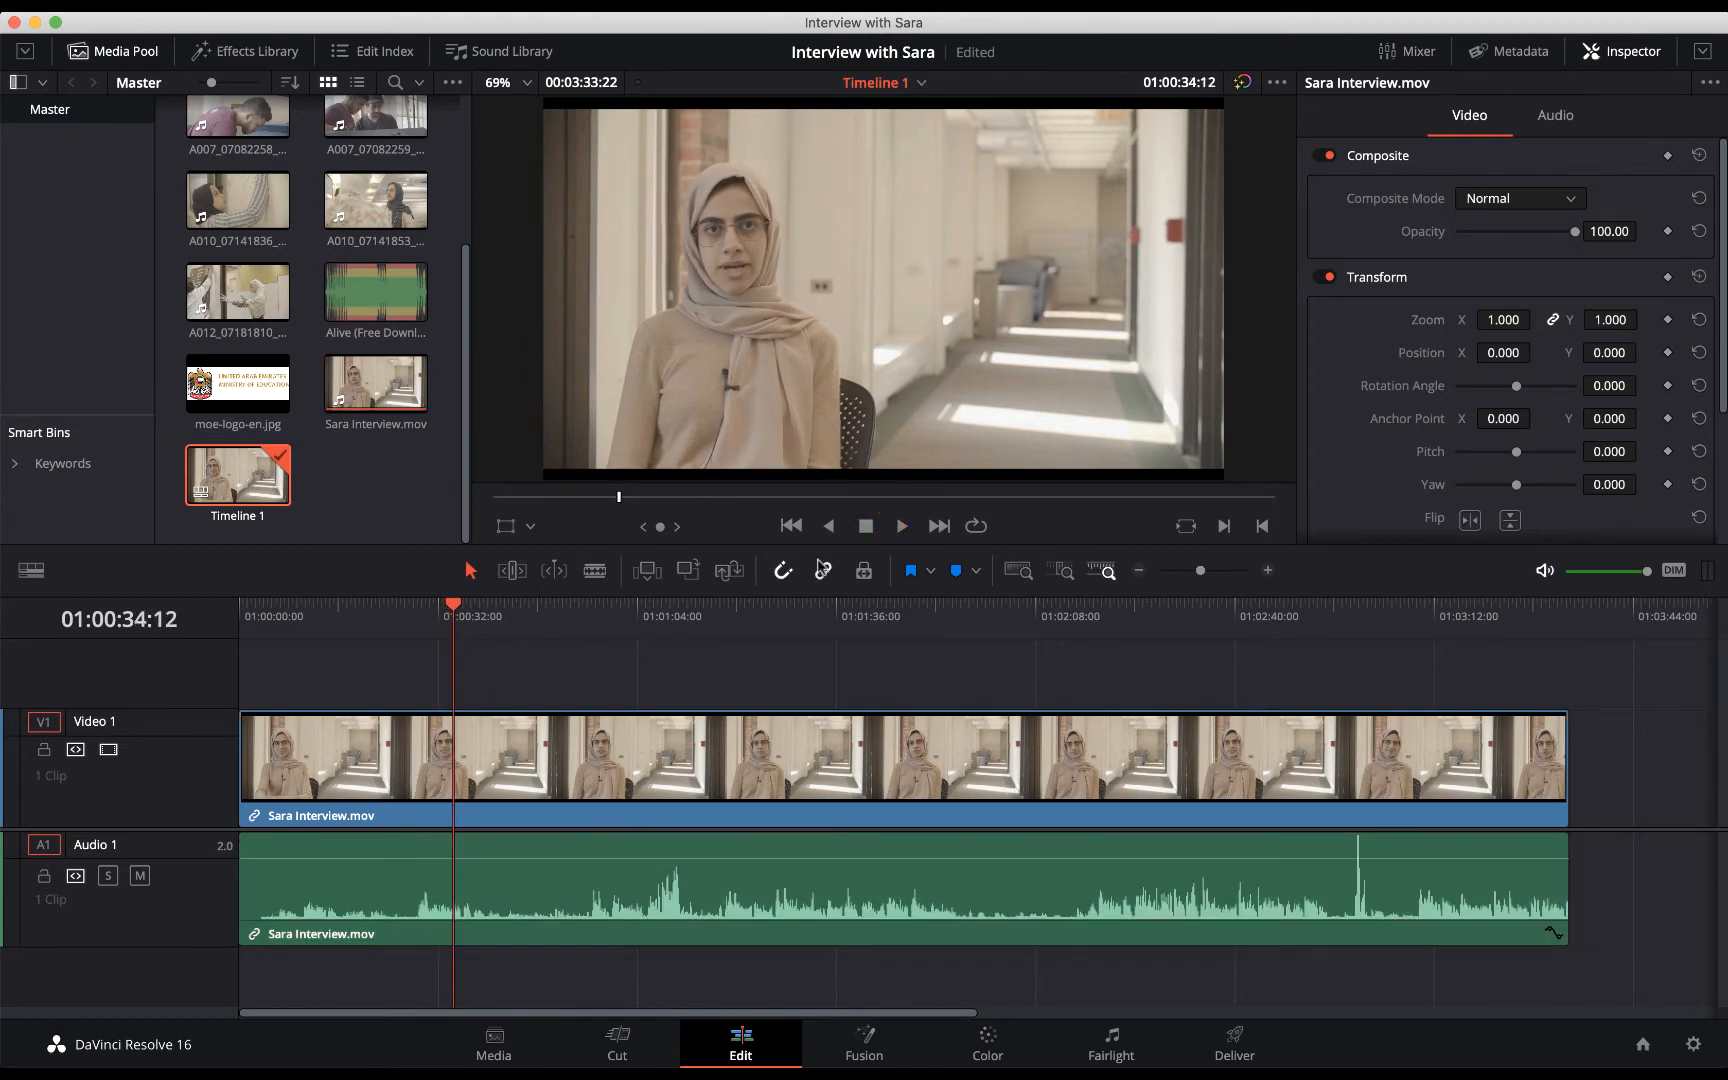
pyautogui.click(902, 528)
pyautogui.click(866, 527)
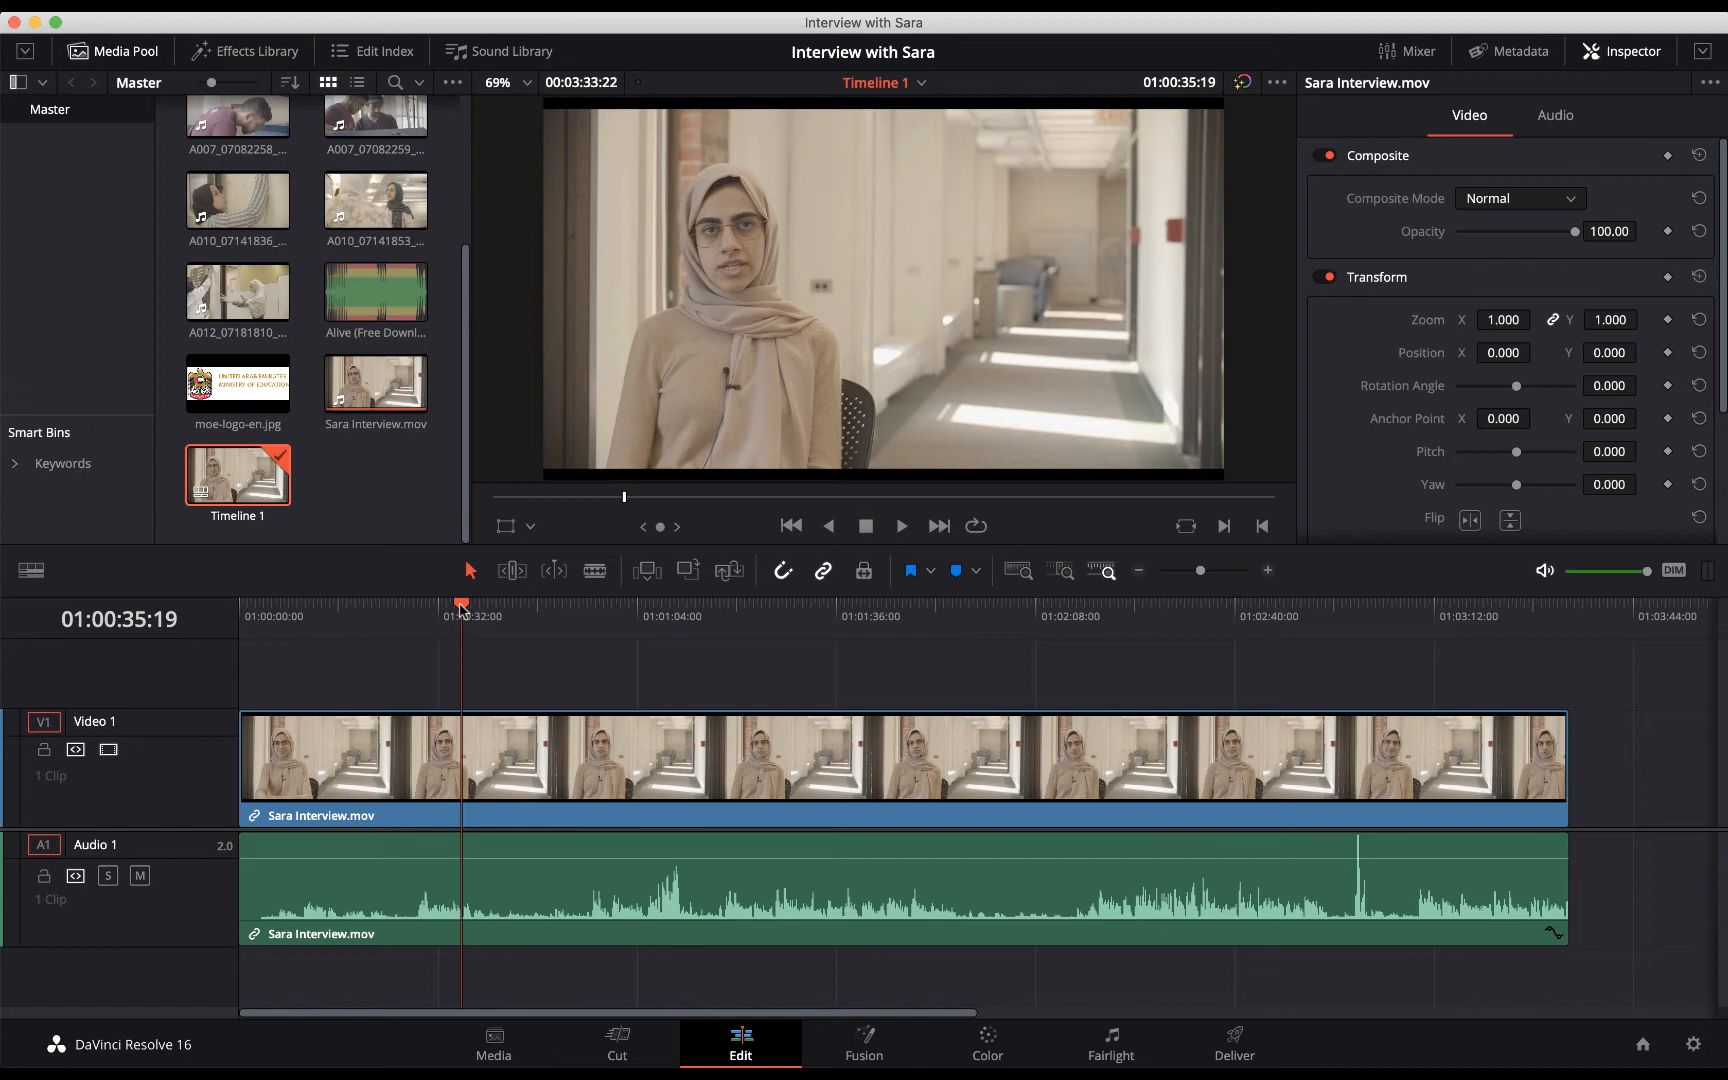
# Play the interview from about 01:00:10 to review the opening answer, and set the playhead at 01:00:09:18.
pyautogui.moveTo(461, 606); pyautogui.dragTo(303, 648)
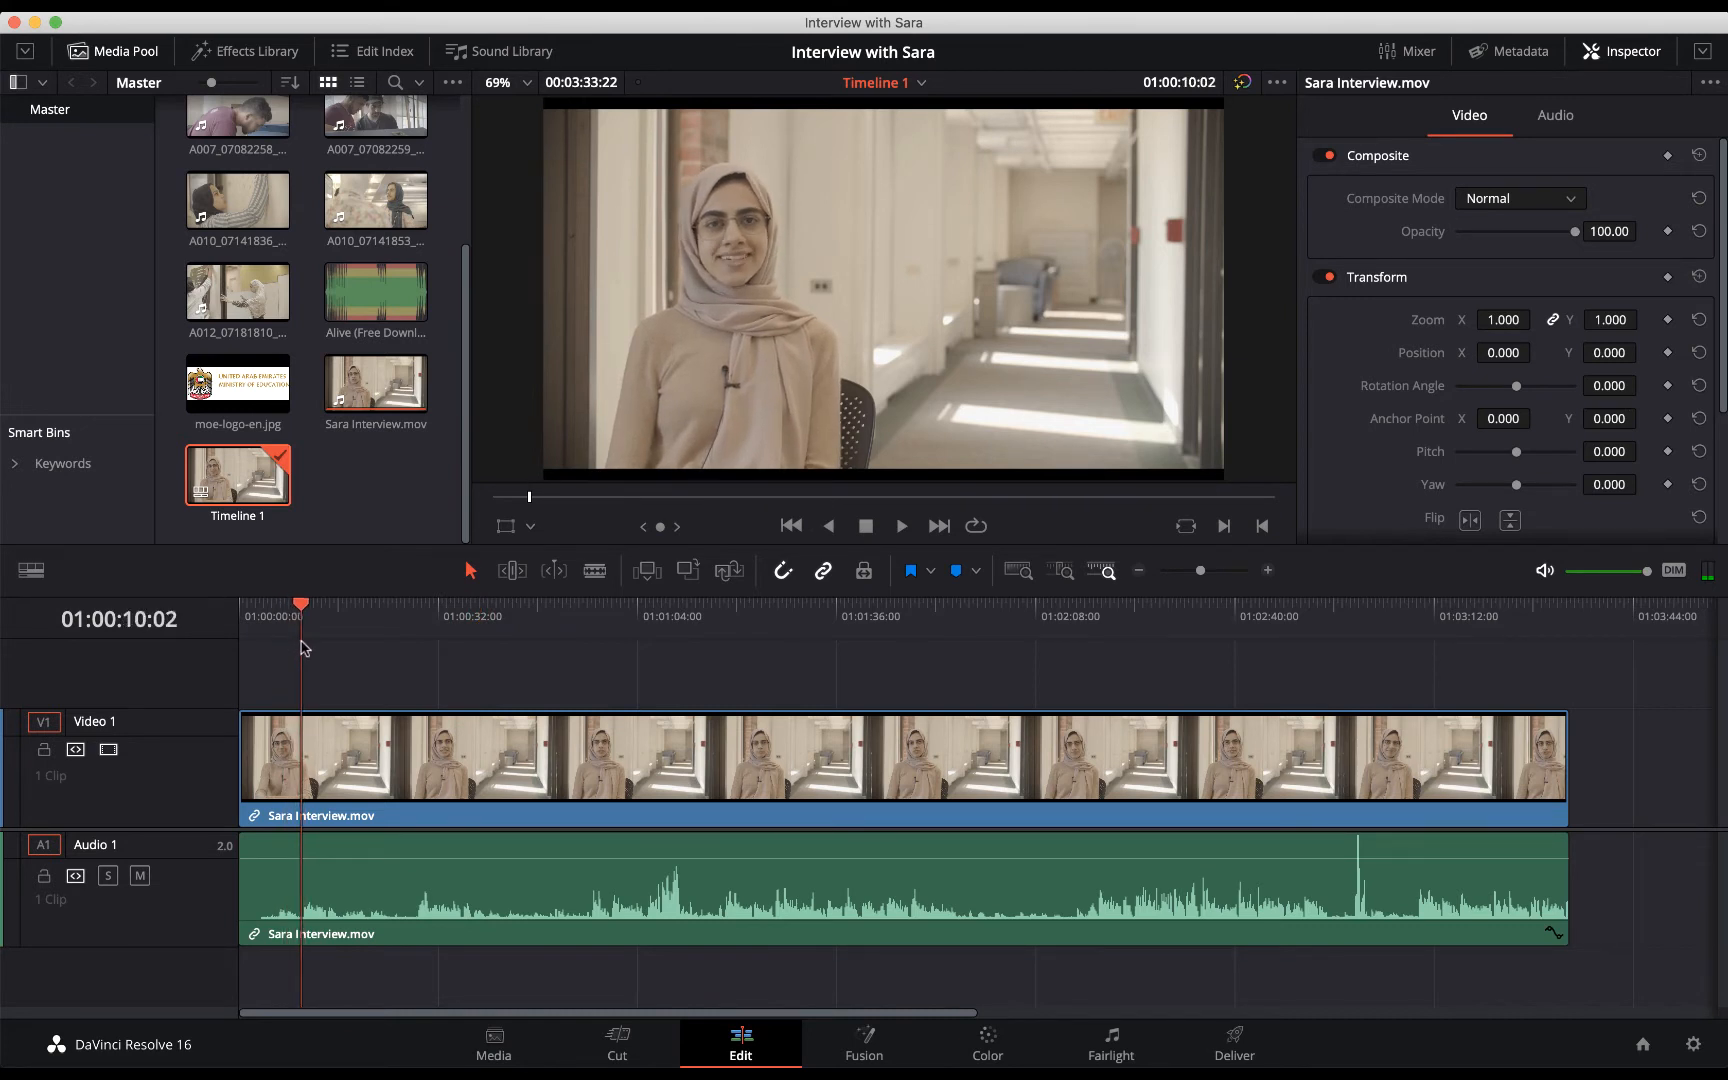
pyautogui.press('space')
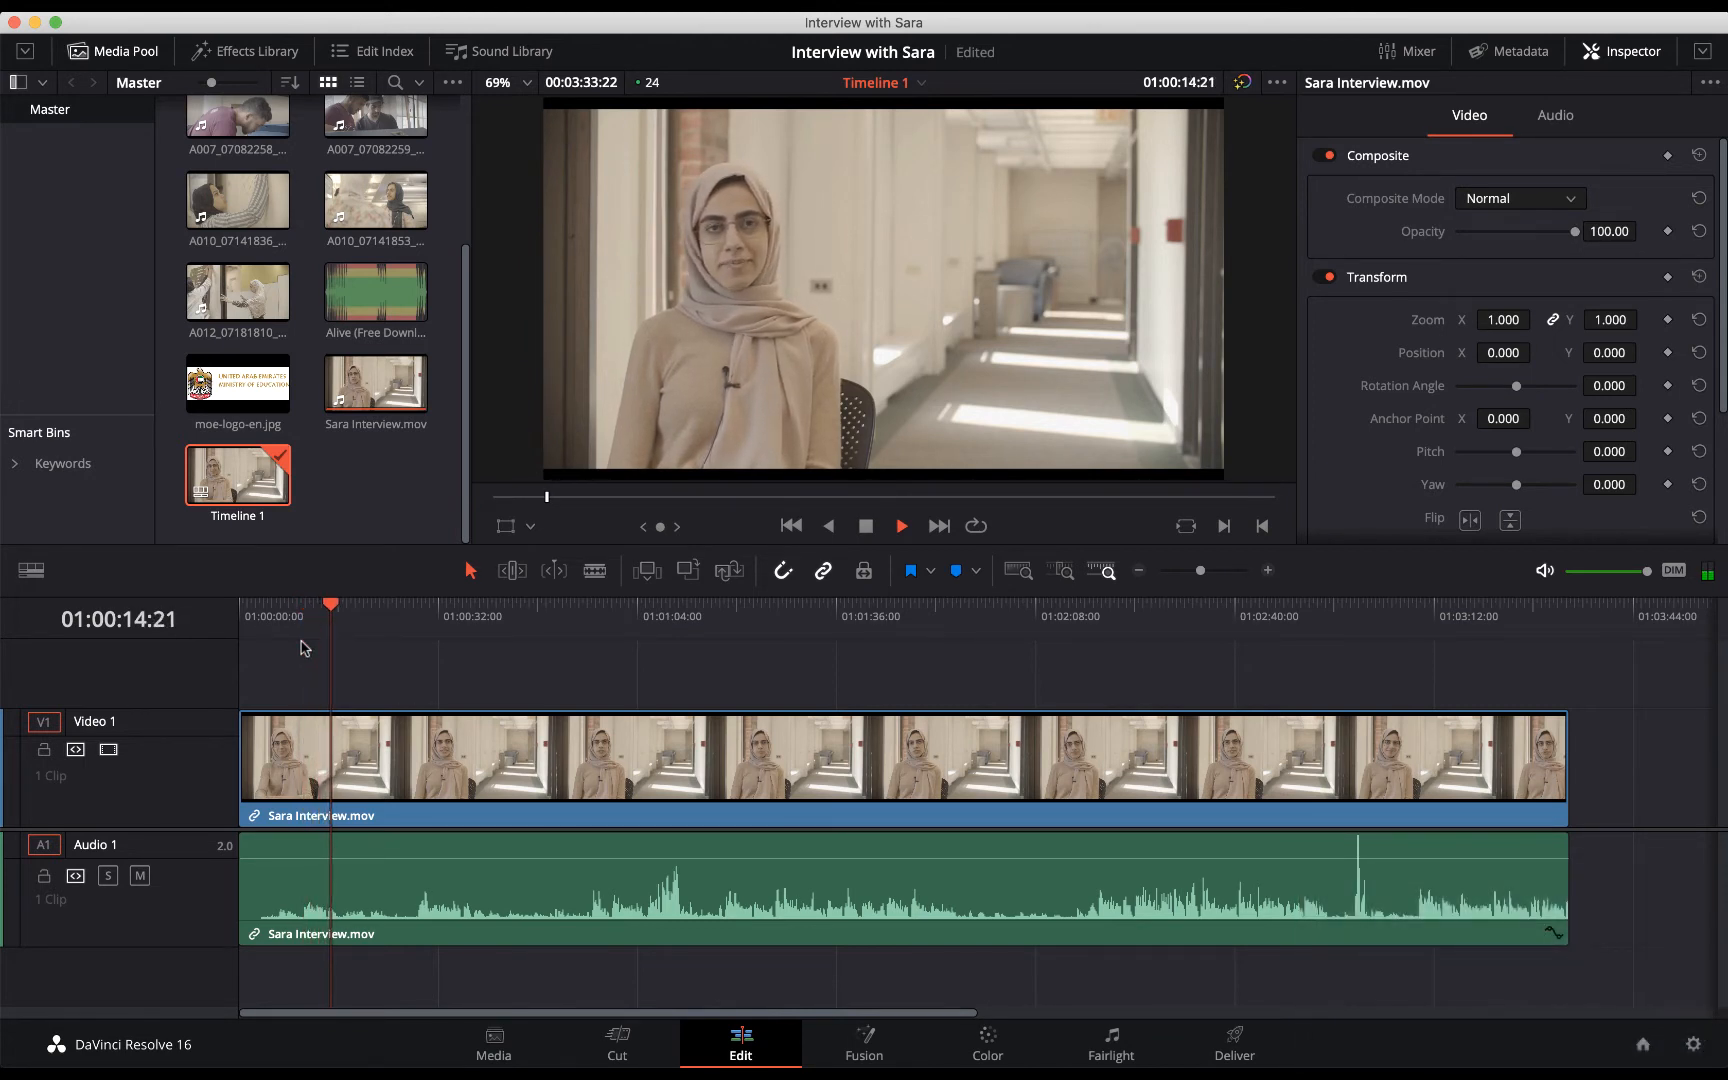
pyautogui.press('space')
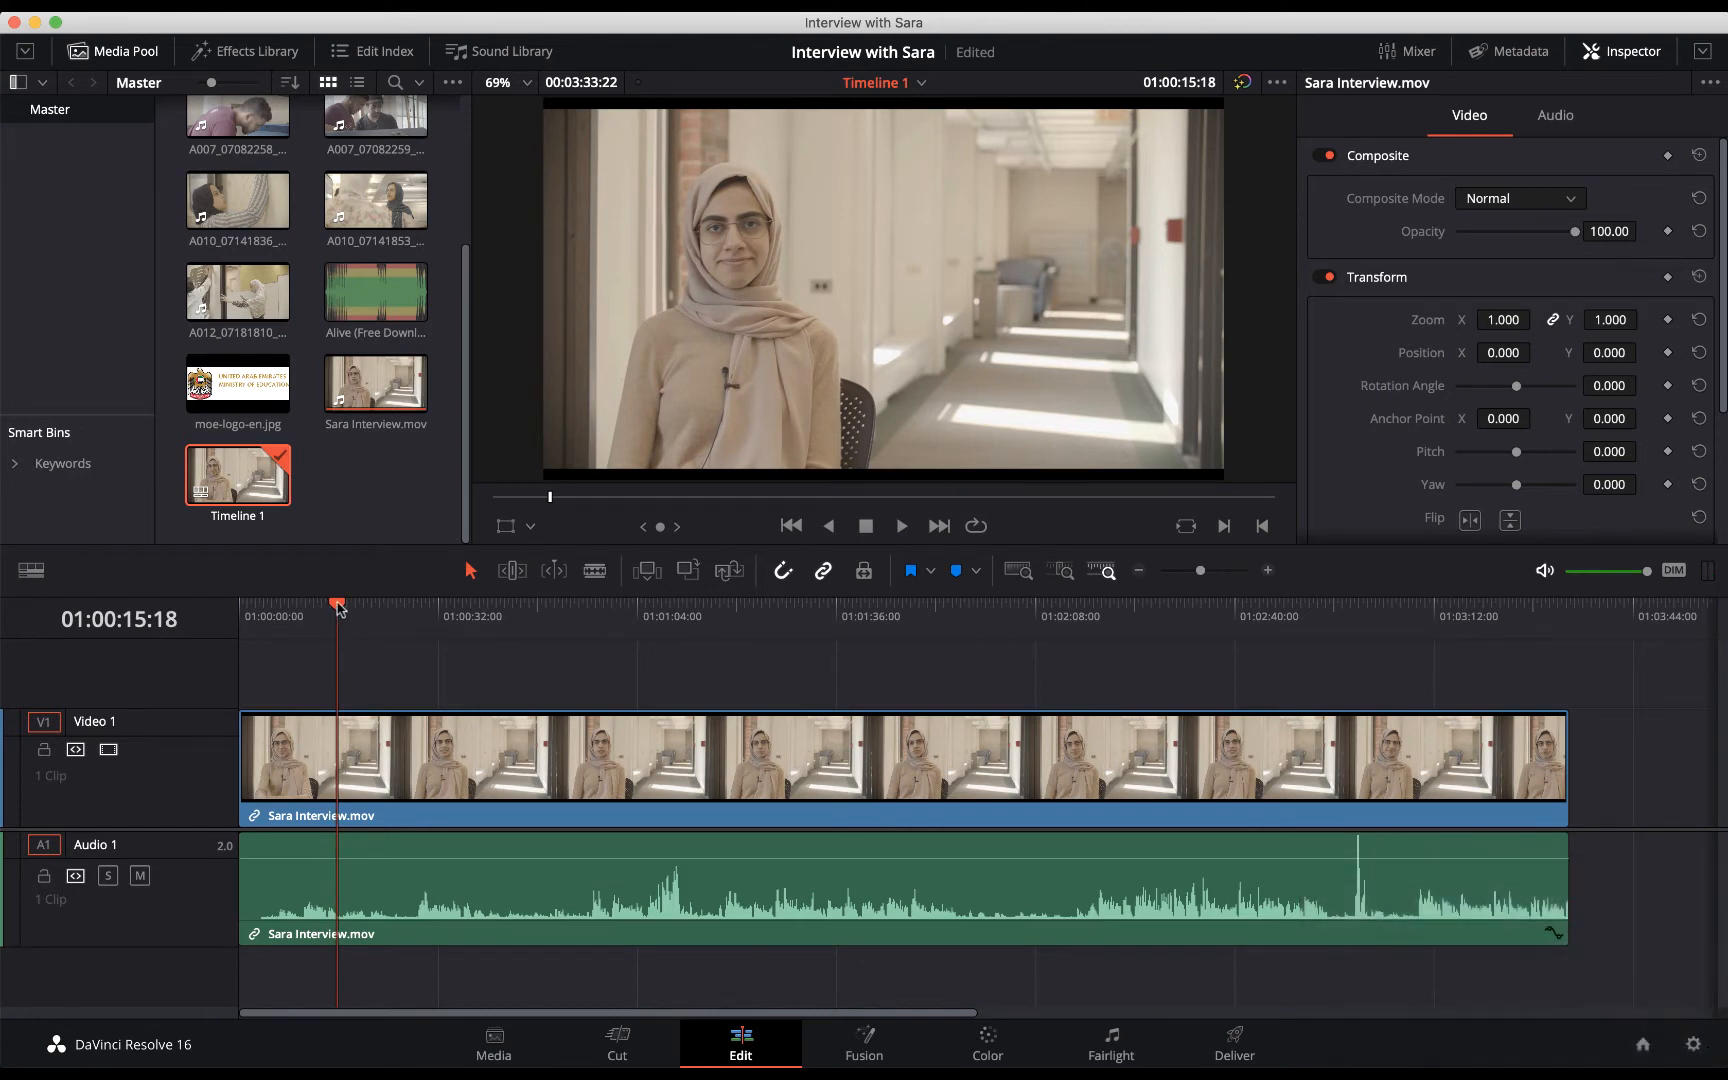
pyautogui.moveTo(337, 606); pyautogui.dragTo(301, 614)
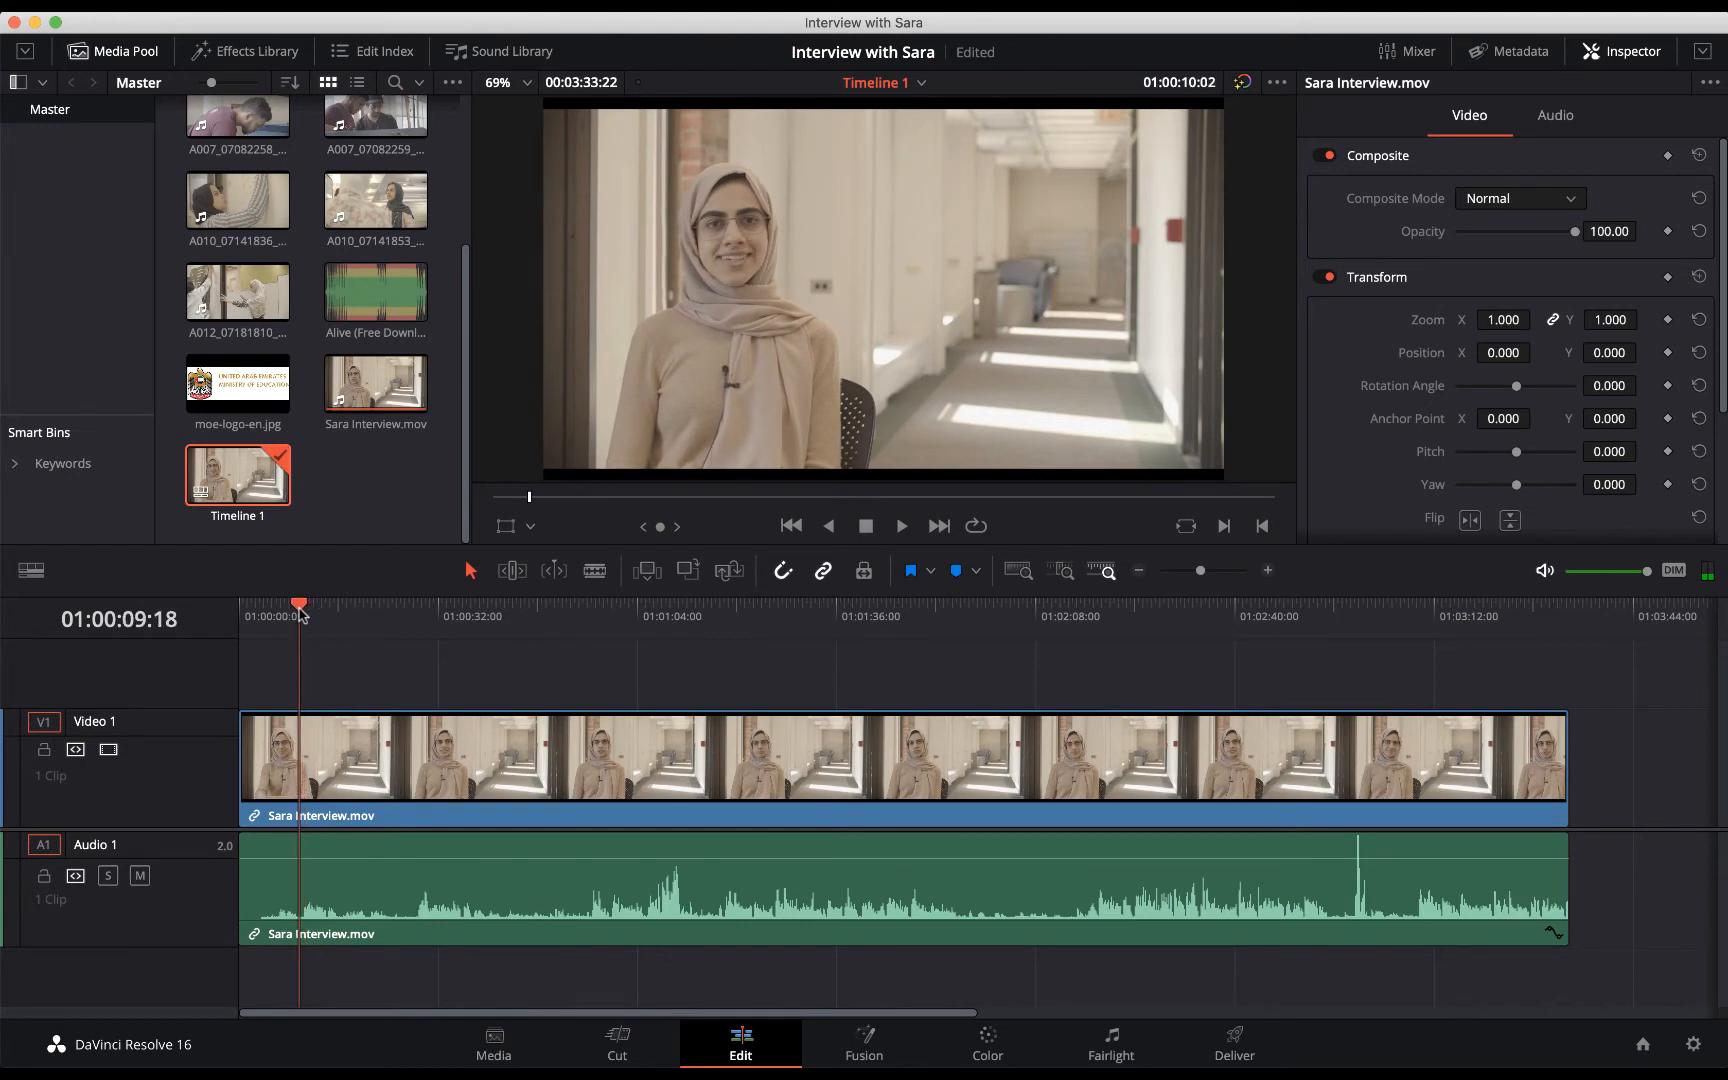
# Switch between Blade Edit Mode and Selection Mode, finishing in Selection Mode.
pyautogui.click(593, 572)
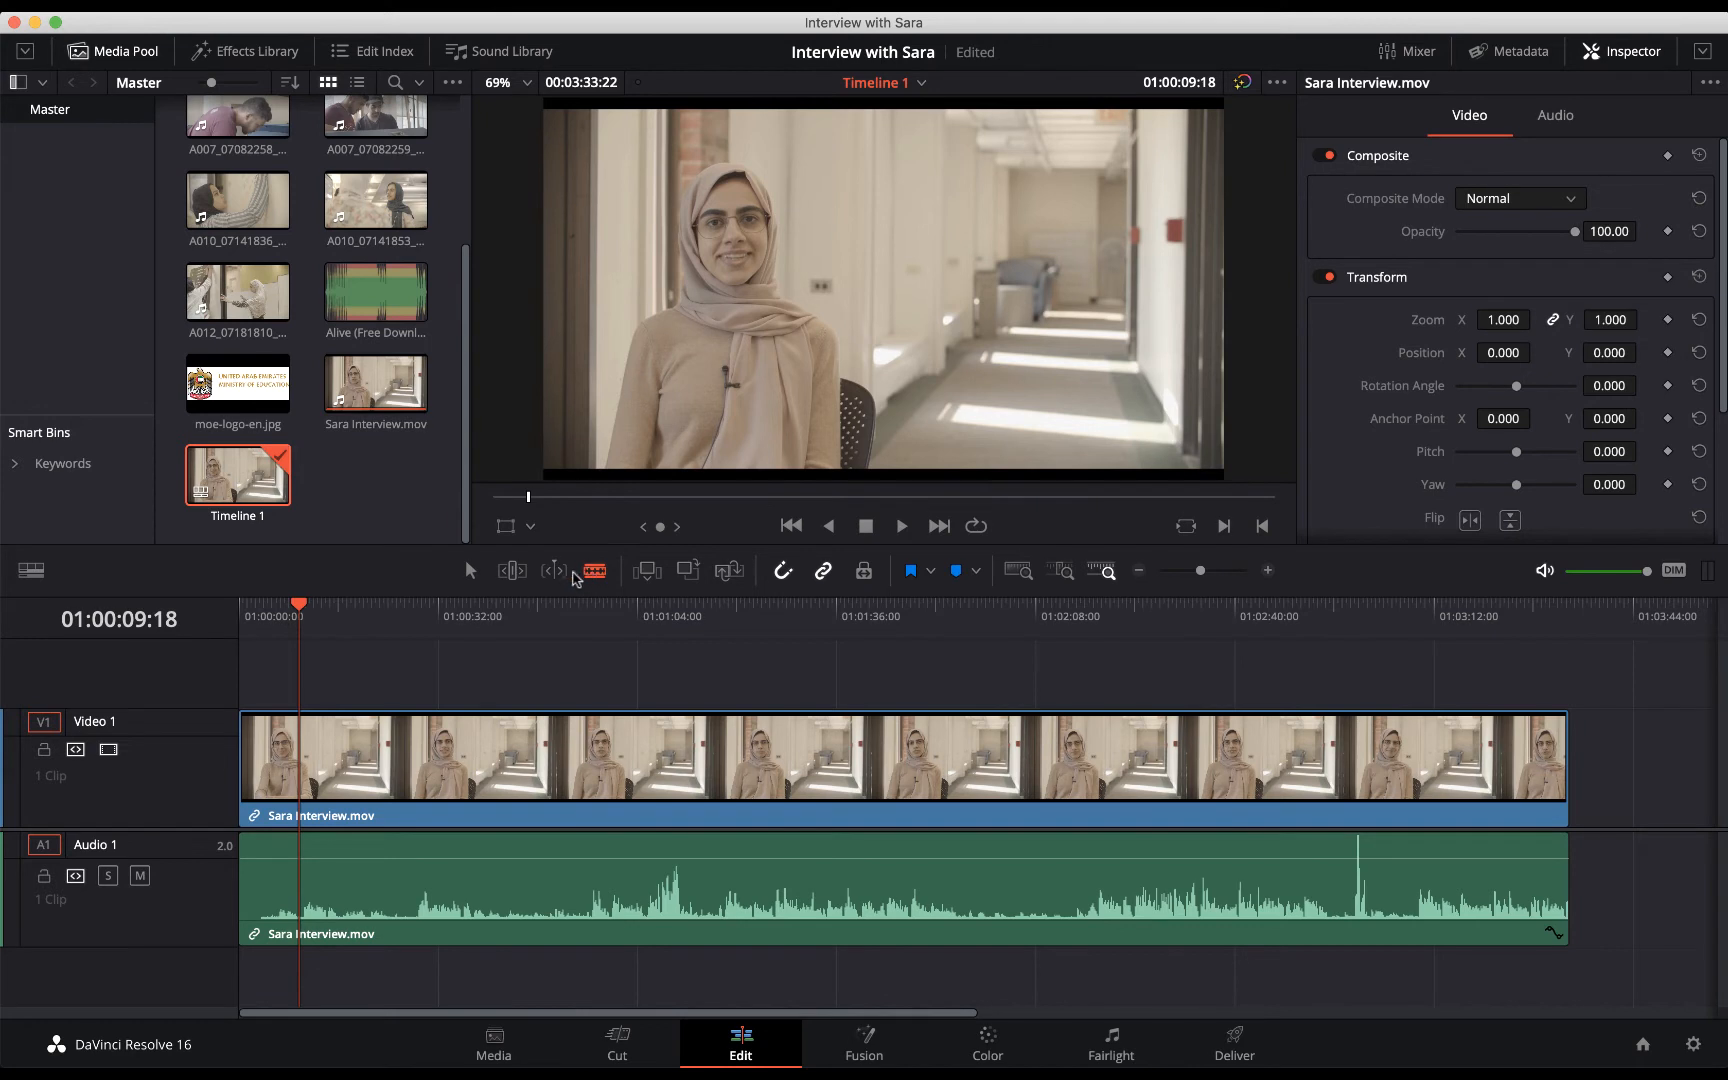
pyautogui.click(471, 572)
pyautogui.click(595, 572)
pyautogui.press('b')
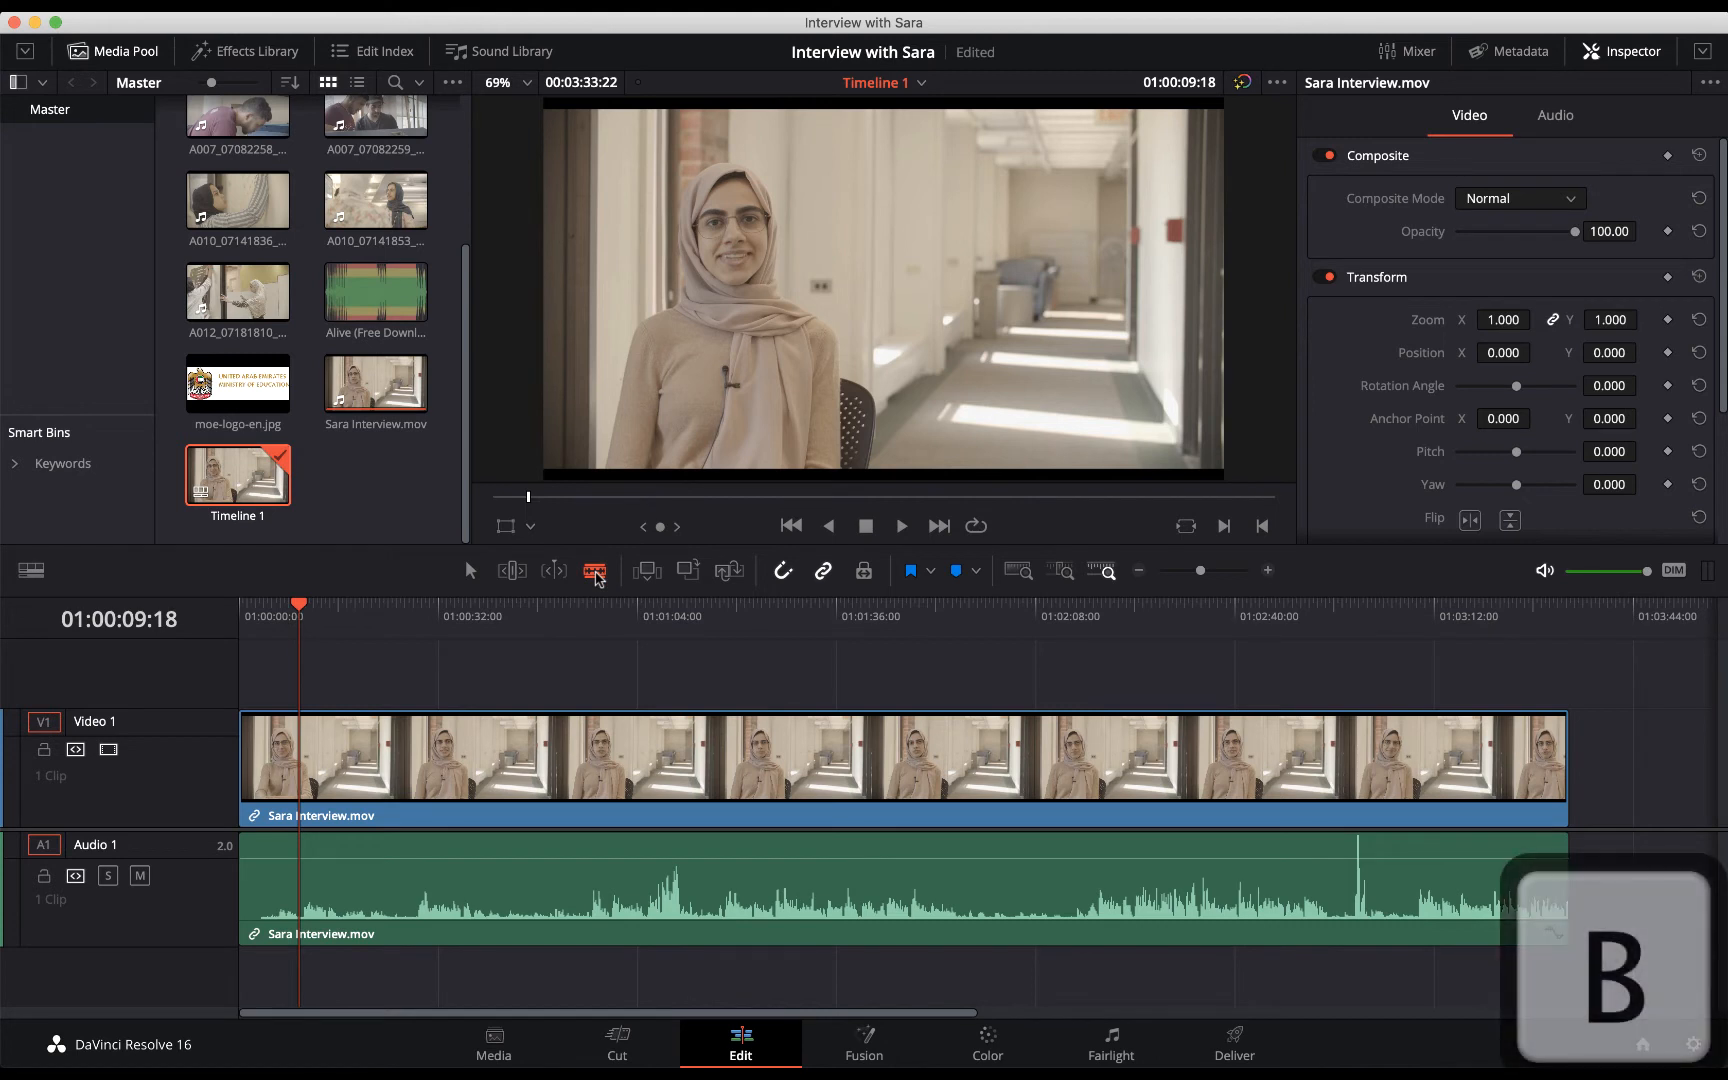
pyautogui.press('a')
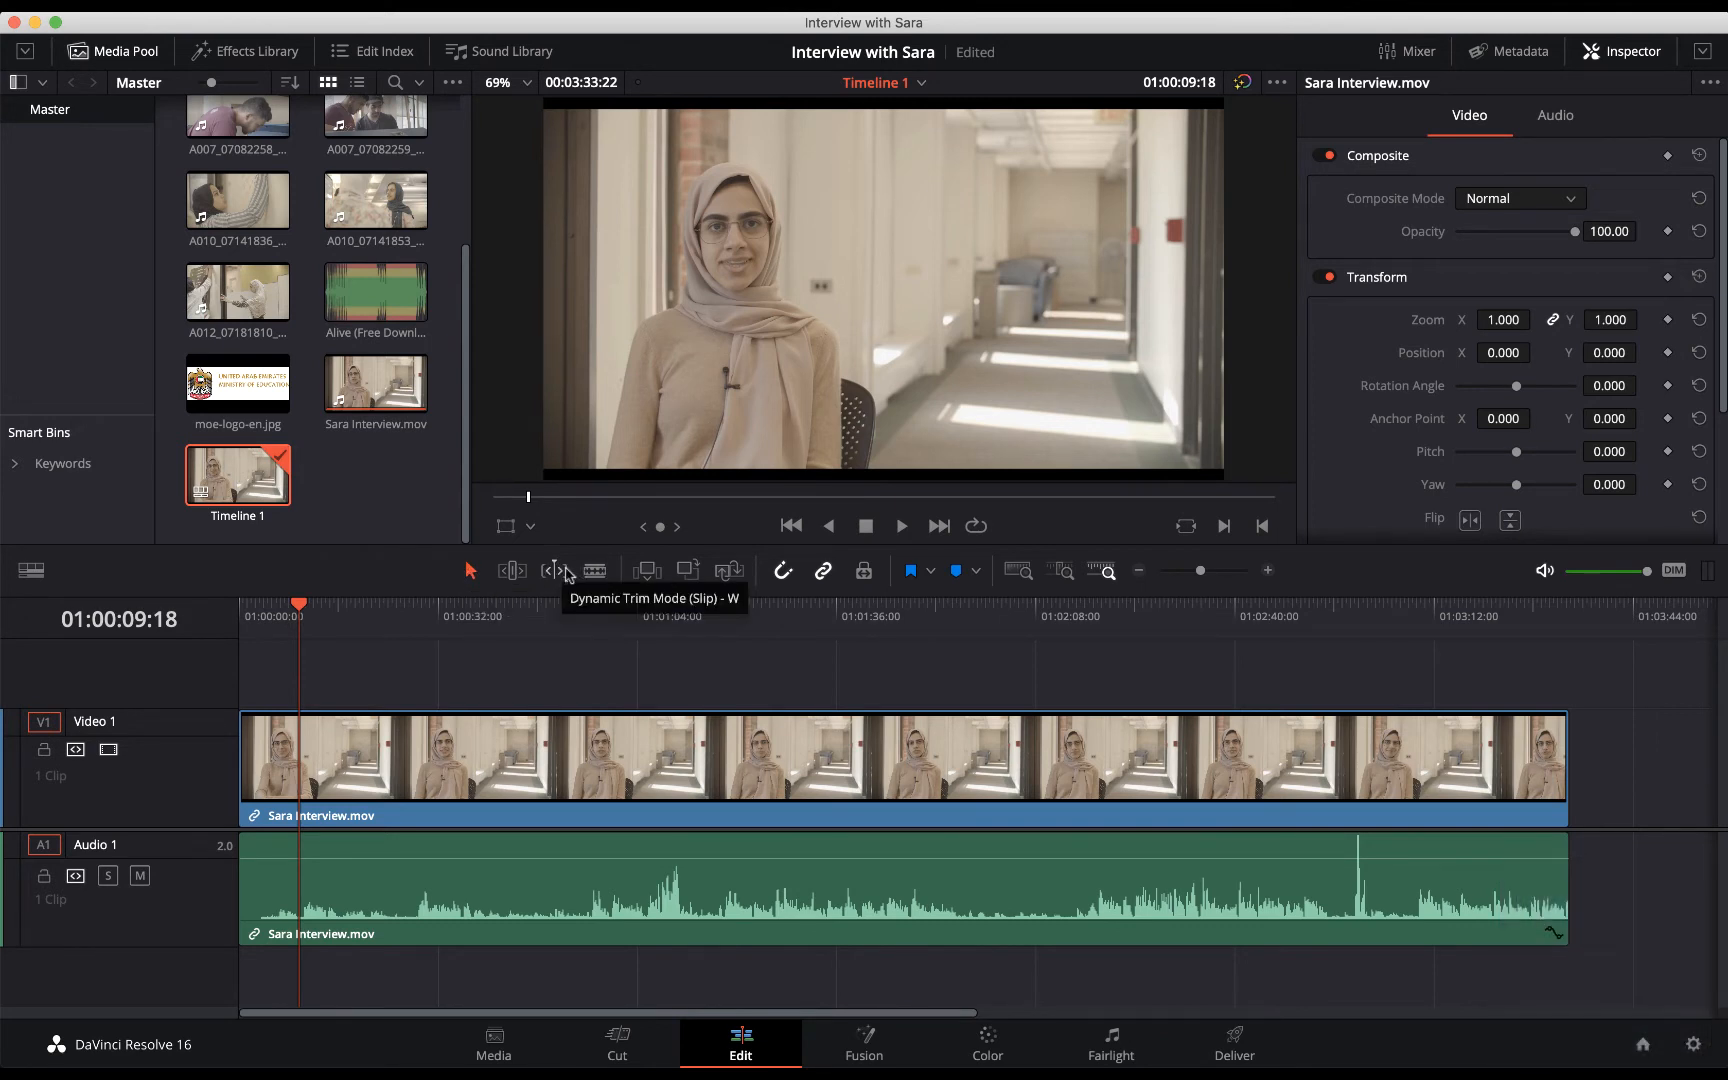
# Split the interview clip at 01:00:09:18 and 01:00:16:01 with the blade, playing the section between the cuts, and return to Selection Mode.
pyautogui.press('b')
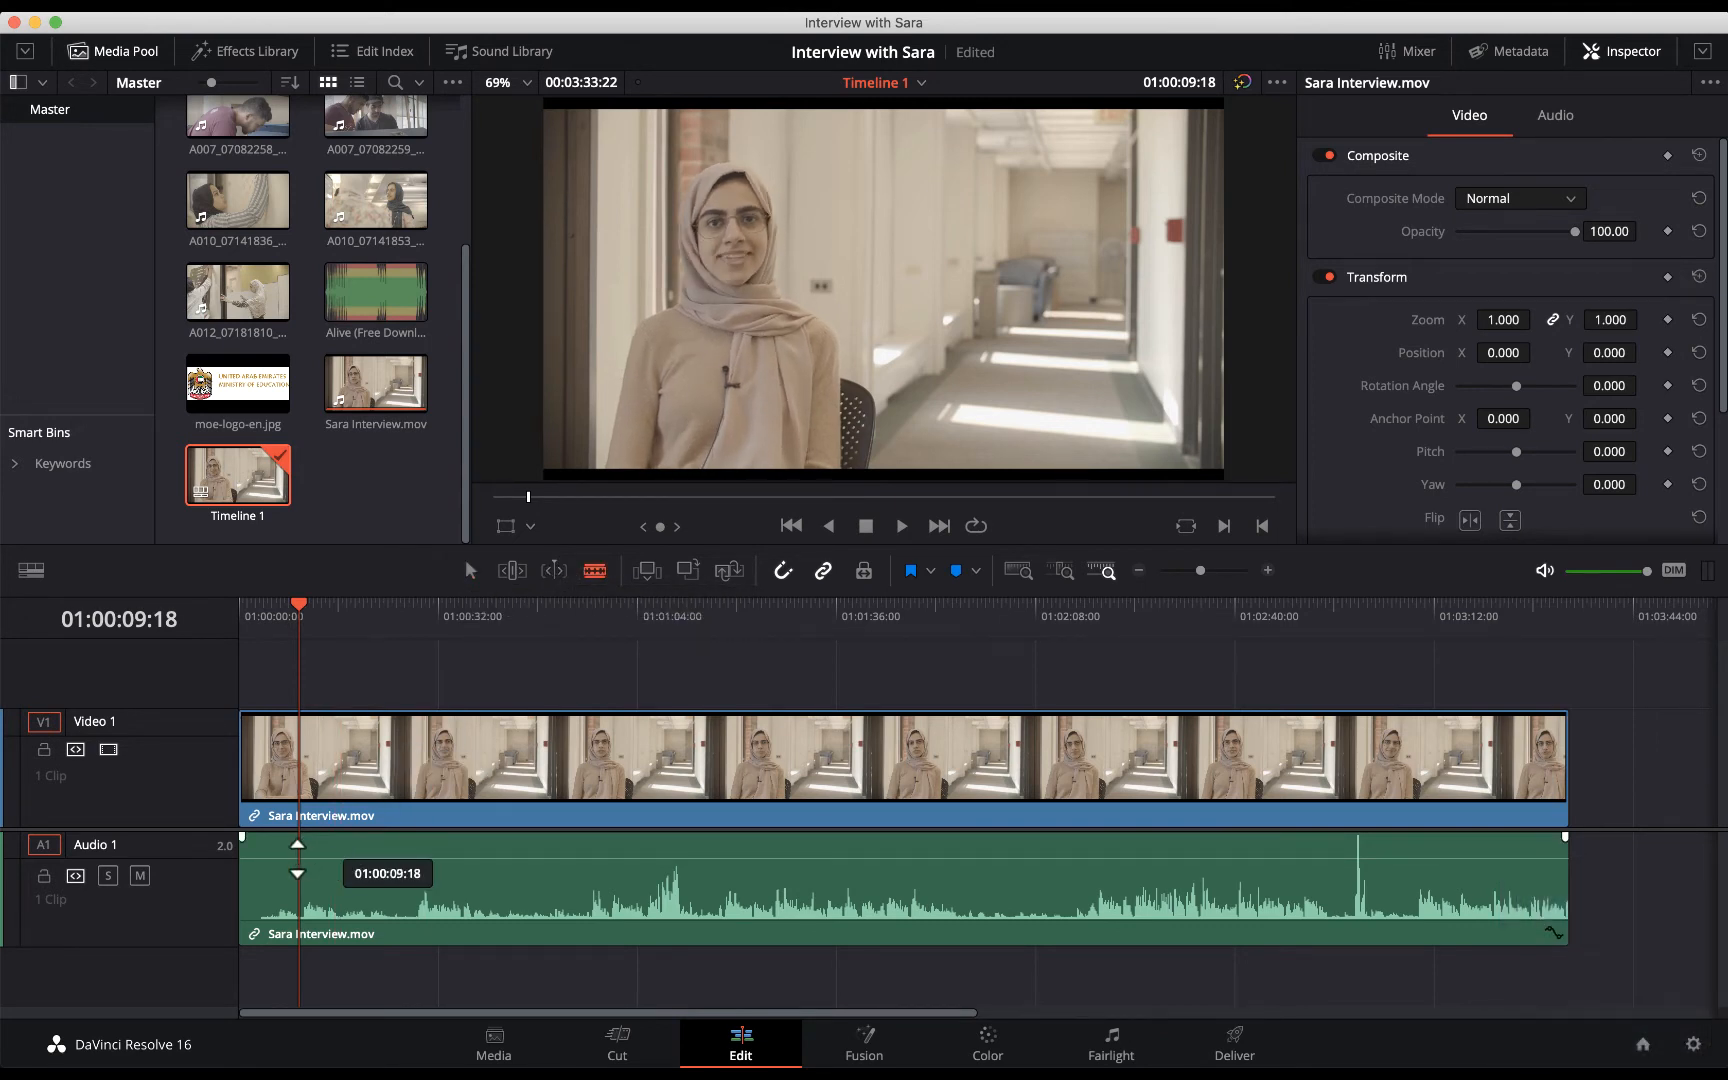
pyautogui.click(300, 760)
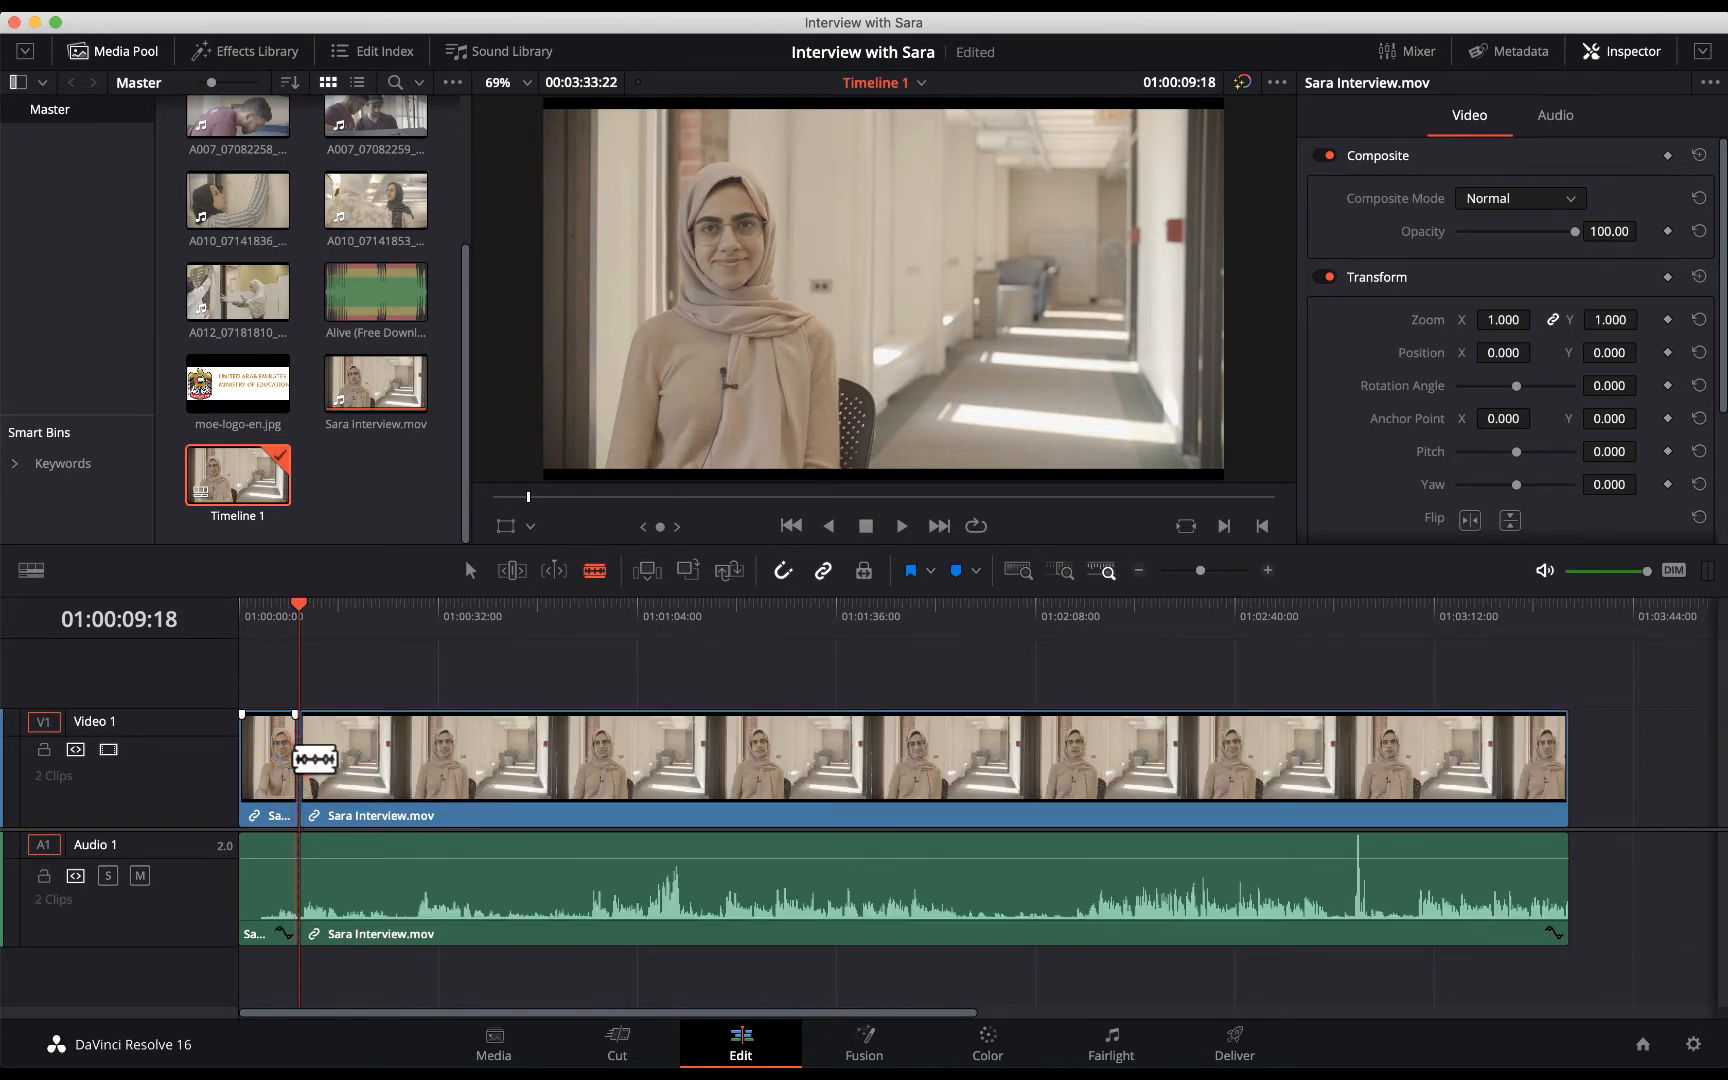
pyautogui.press('space')
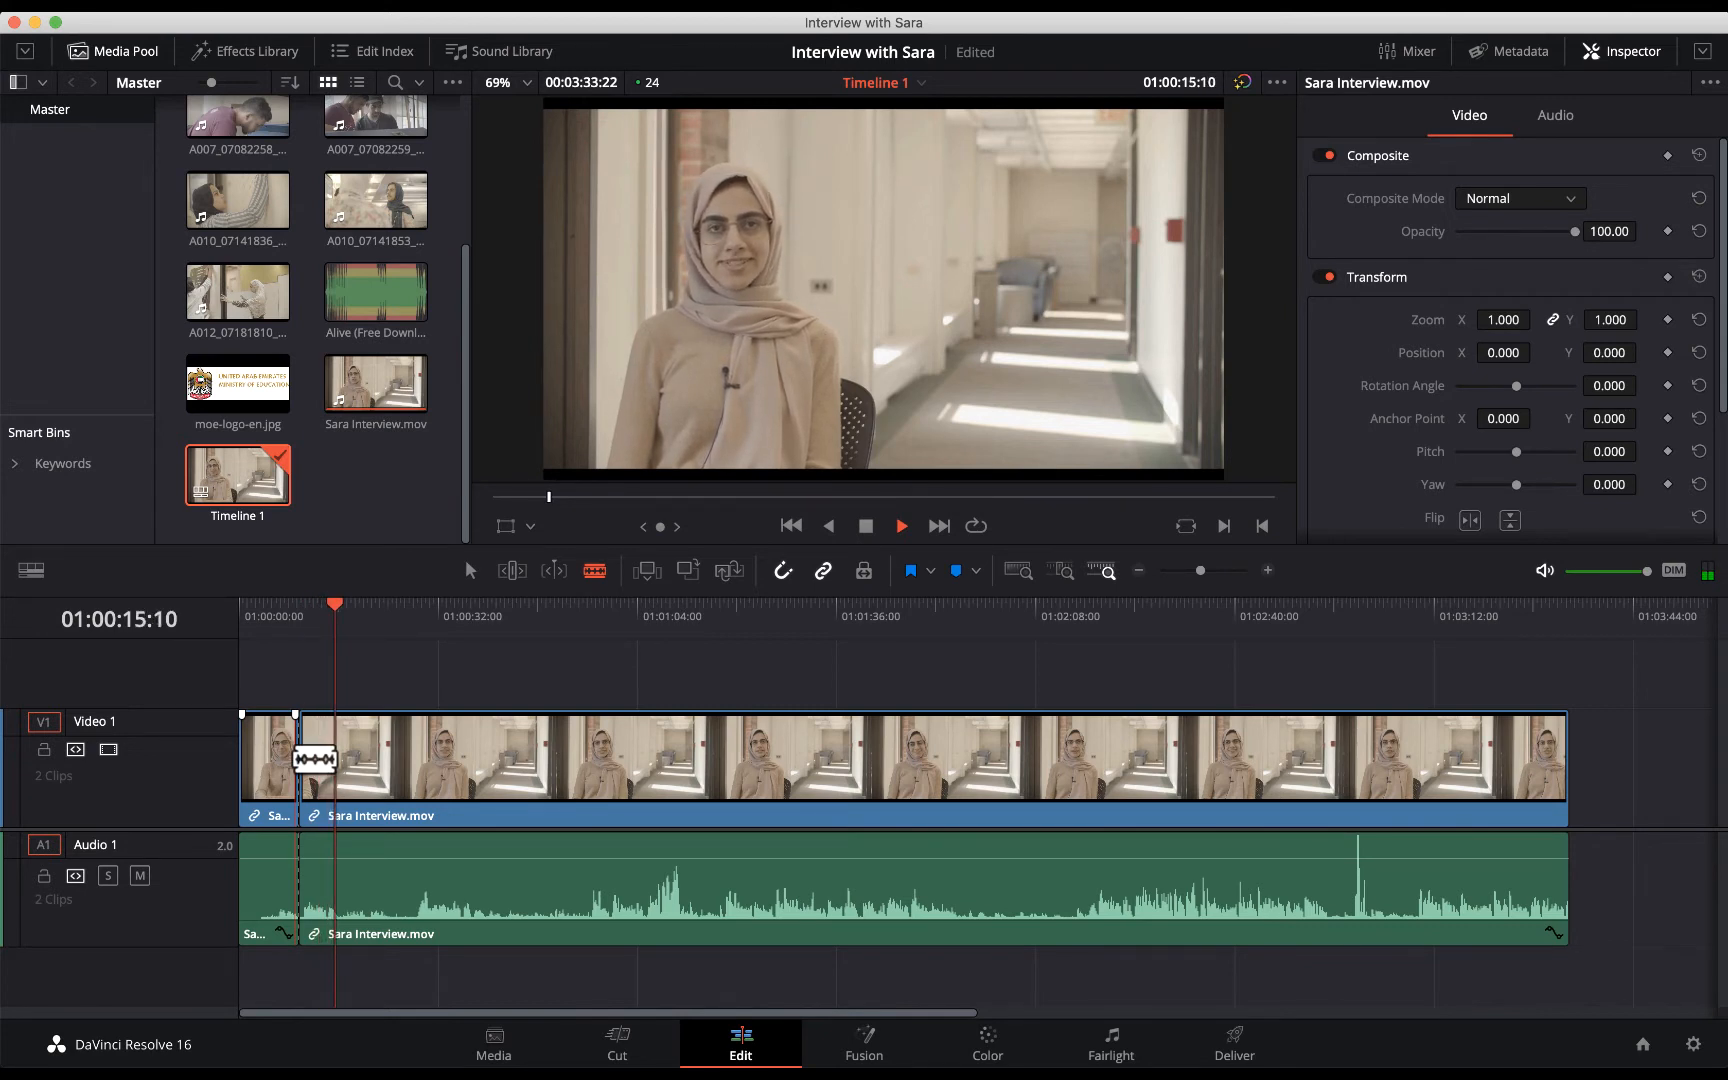
pyautogui.press('space')
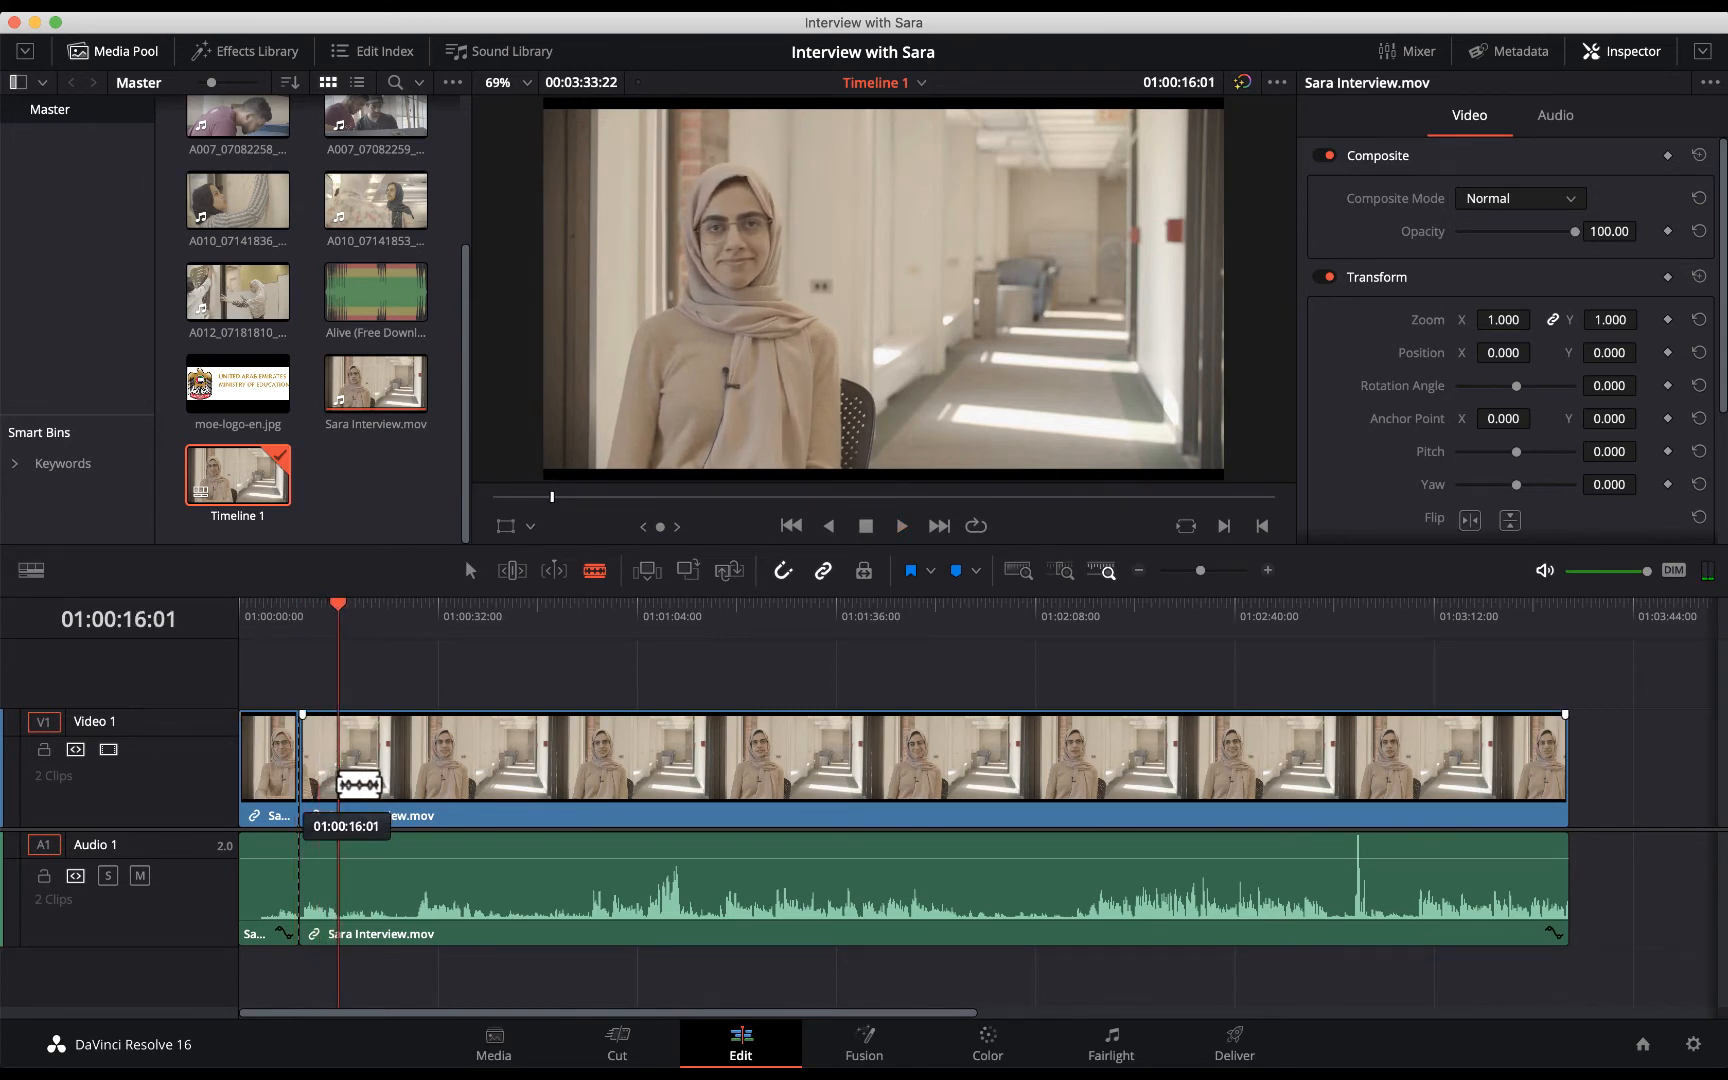
pyautogui.click(358, 785)
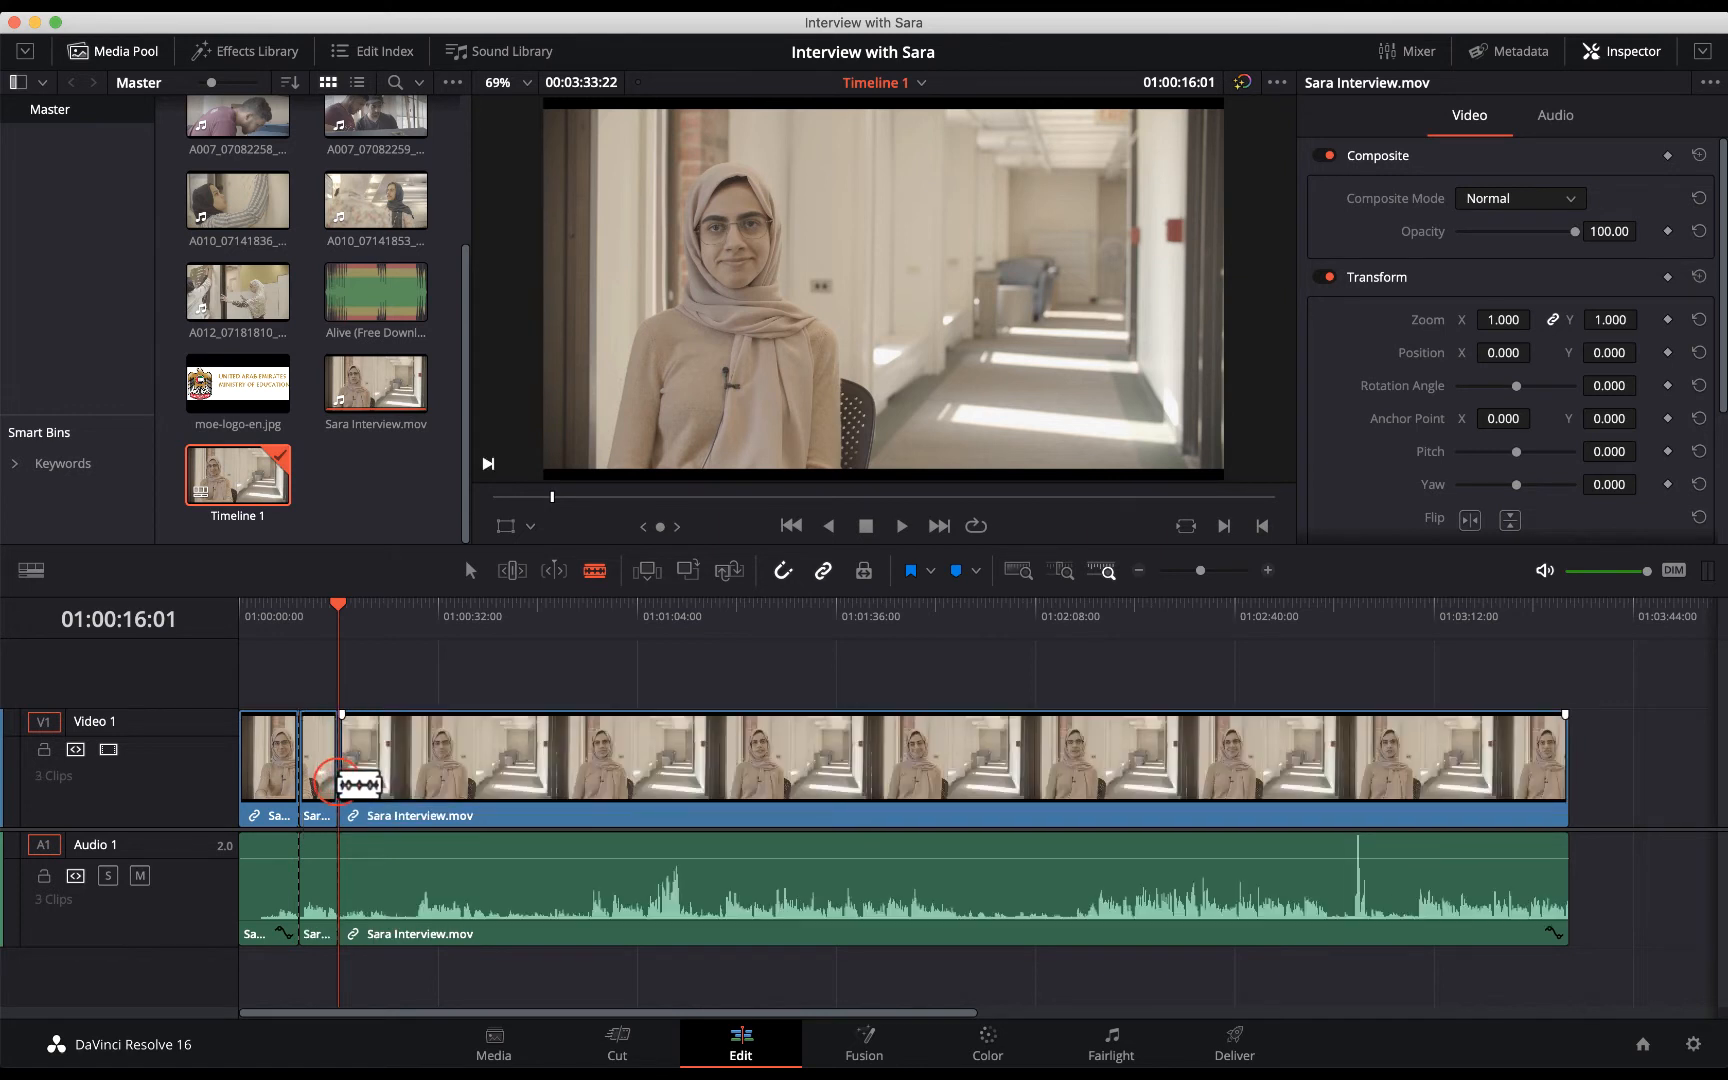
pyautogui.press('a')
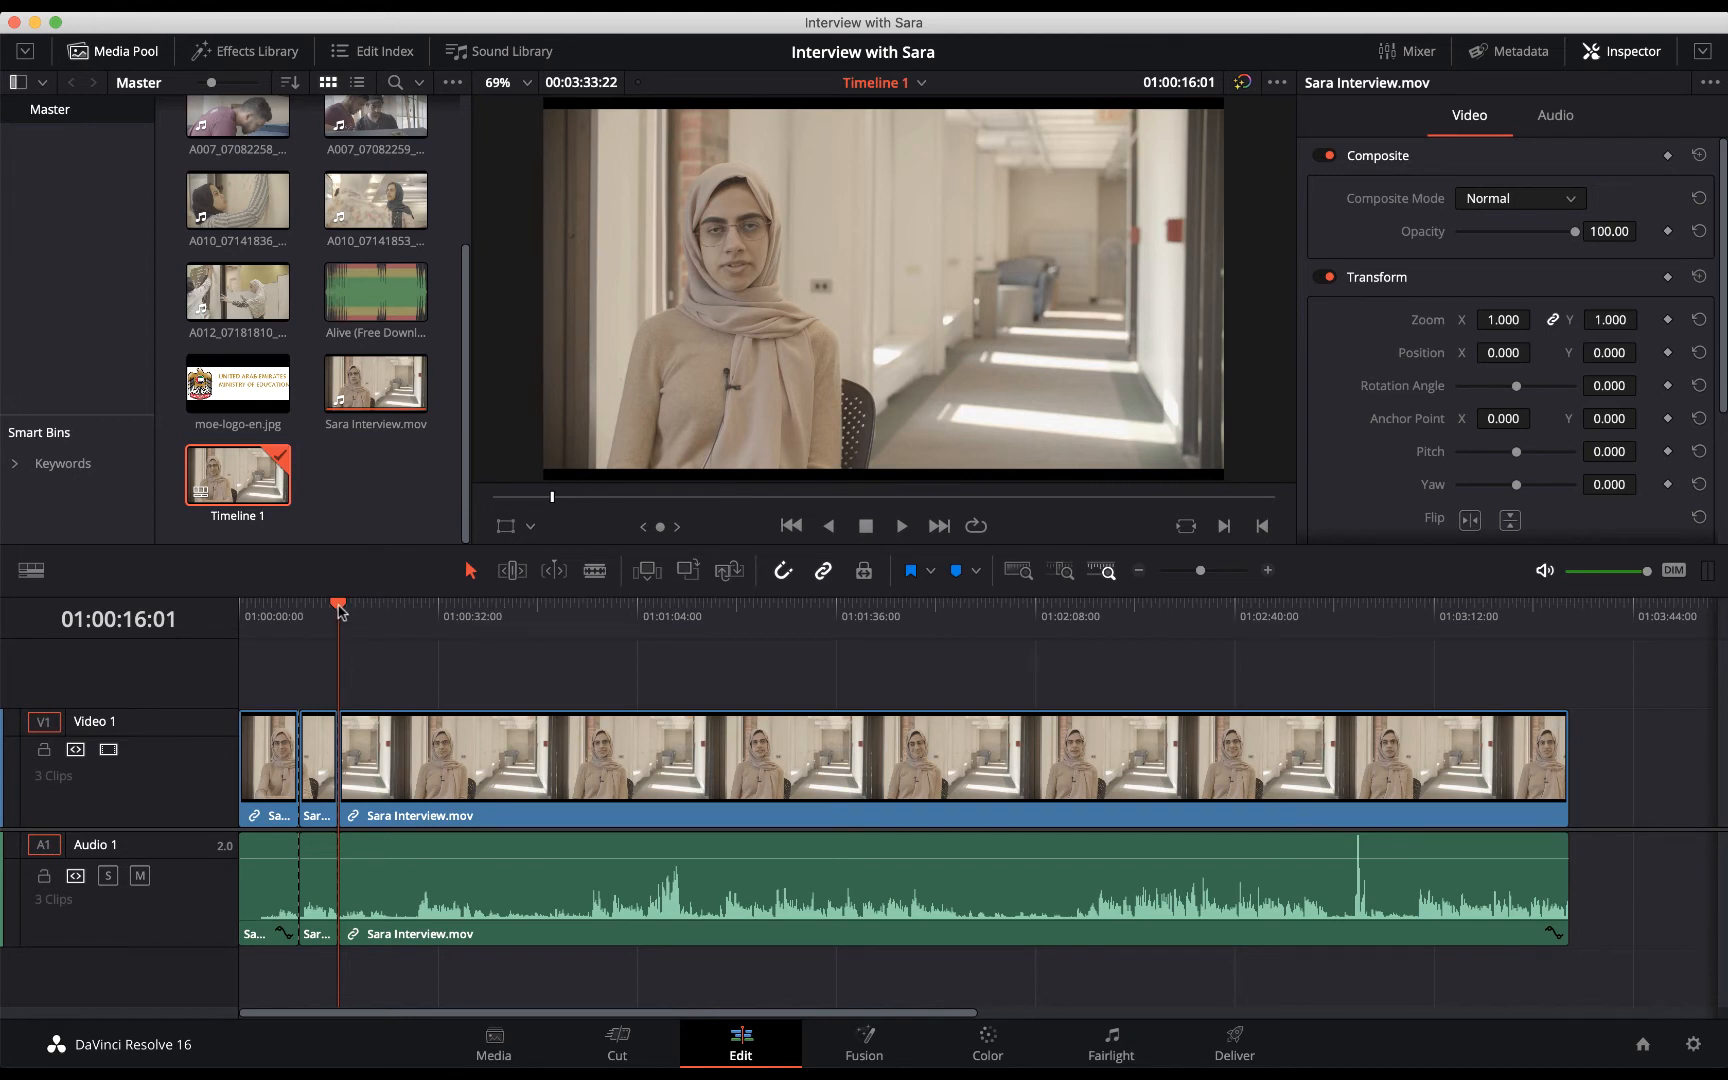
# Find the start of the later answer and split the interview clip at 01:02:23:17.
pyautogui.moveTo(338, 608); pyautogui.dragTo(1130, 690)
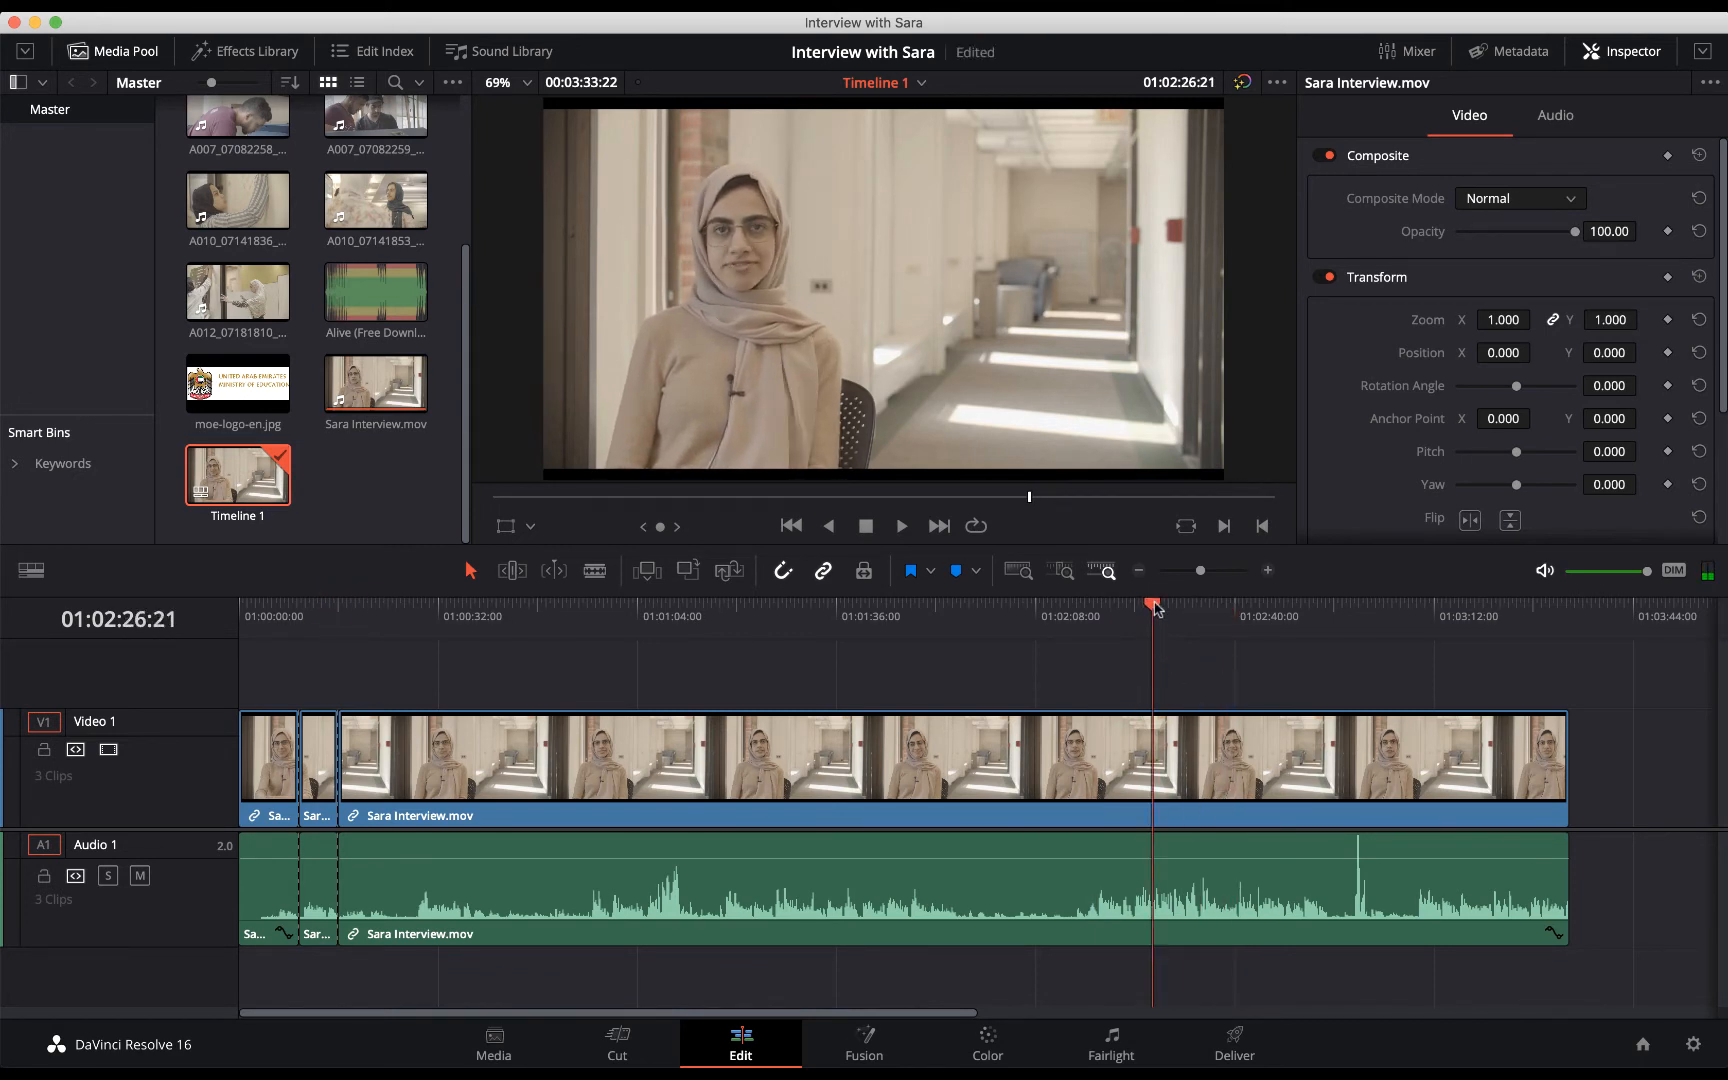
pyautogui.moveTo(1157, 608); pyautogui.dragTo(1135, 613)
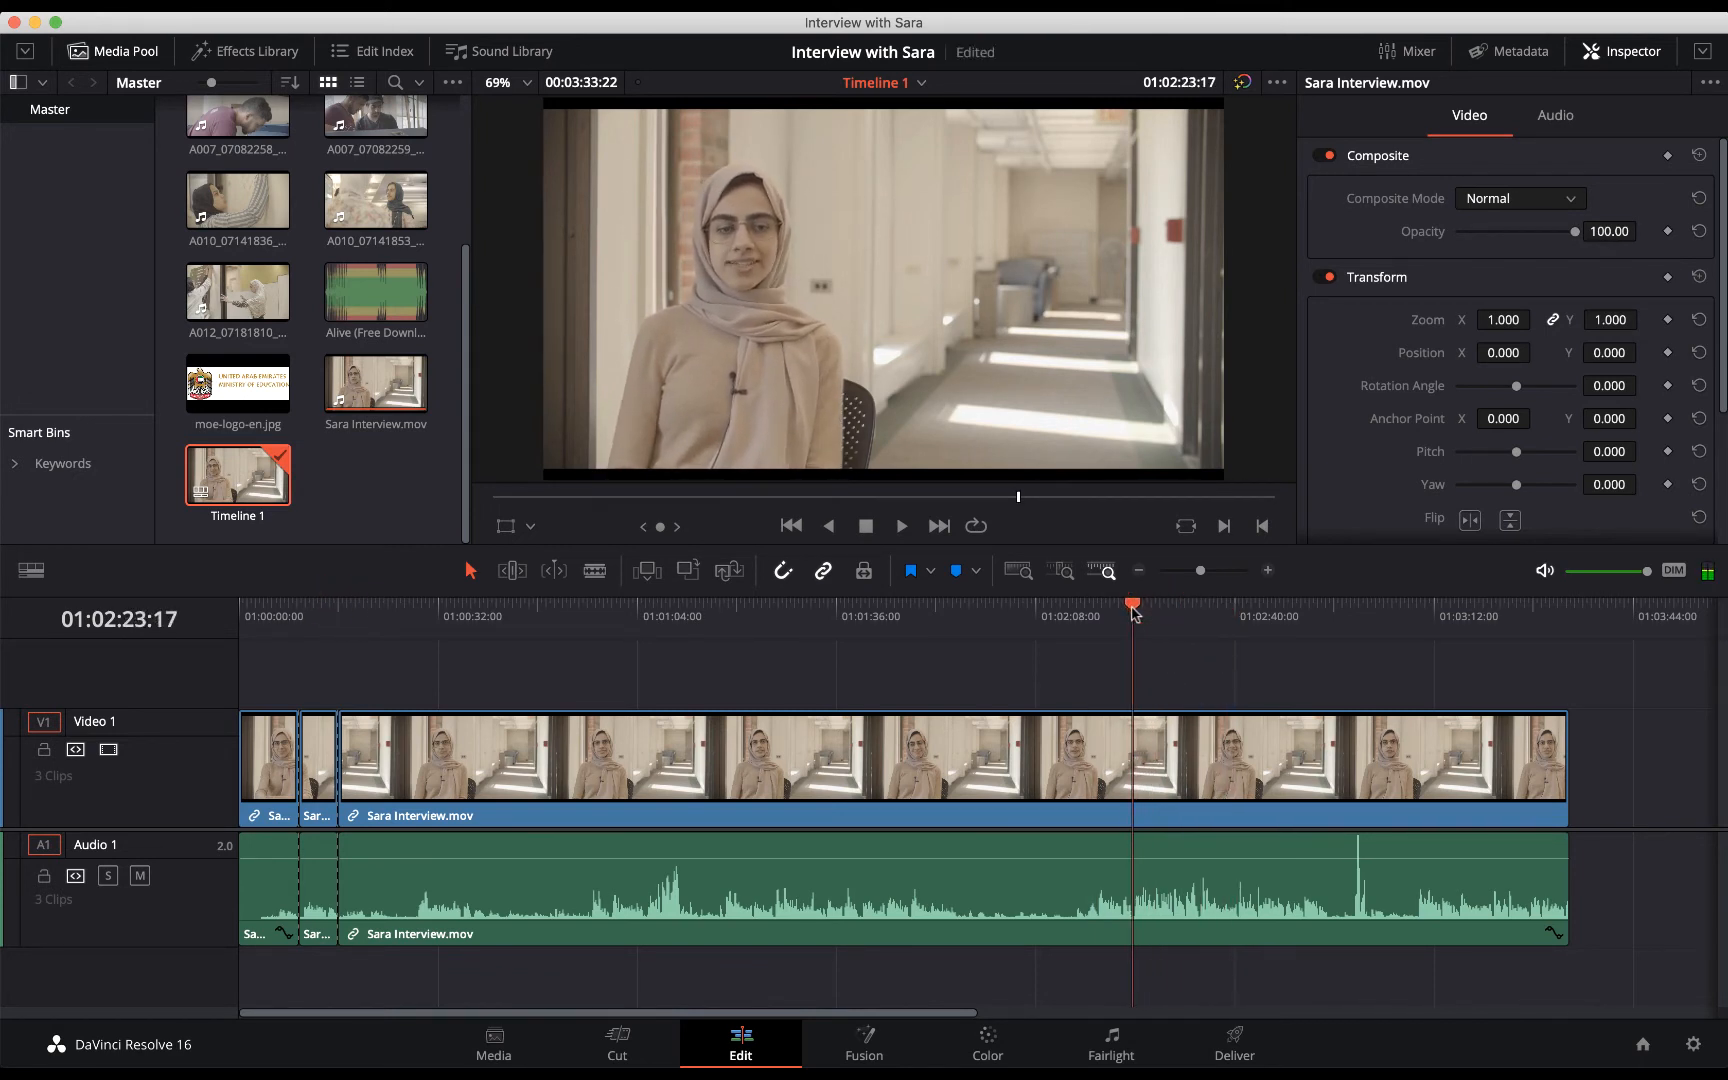
pyautogui.press('super+equal')
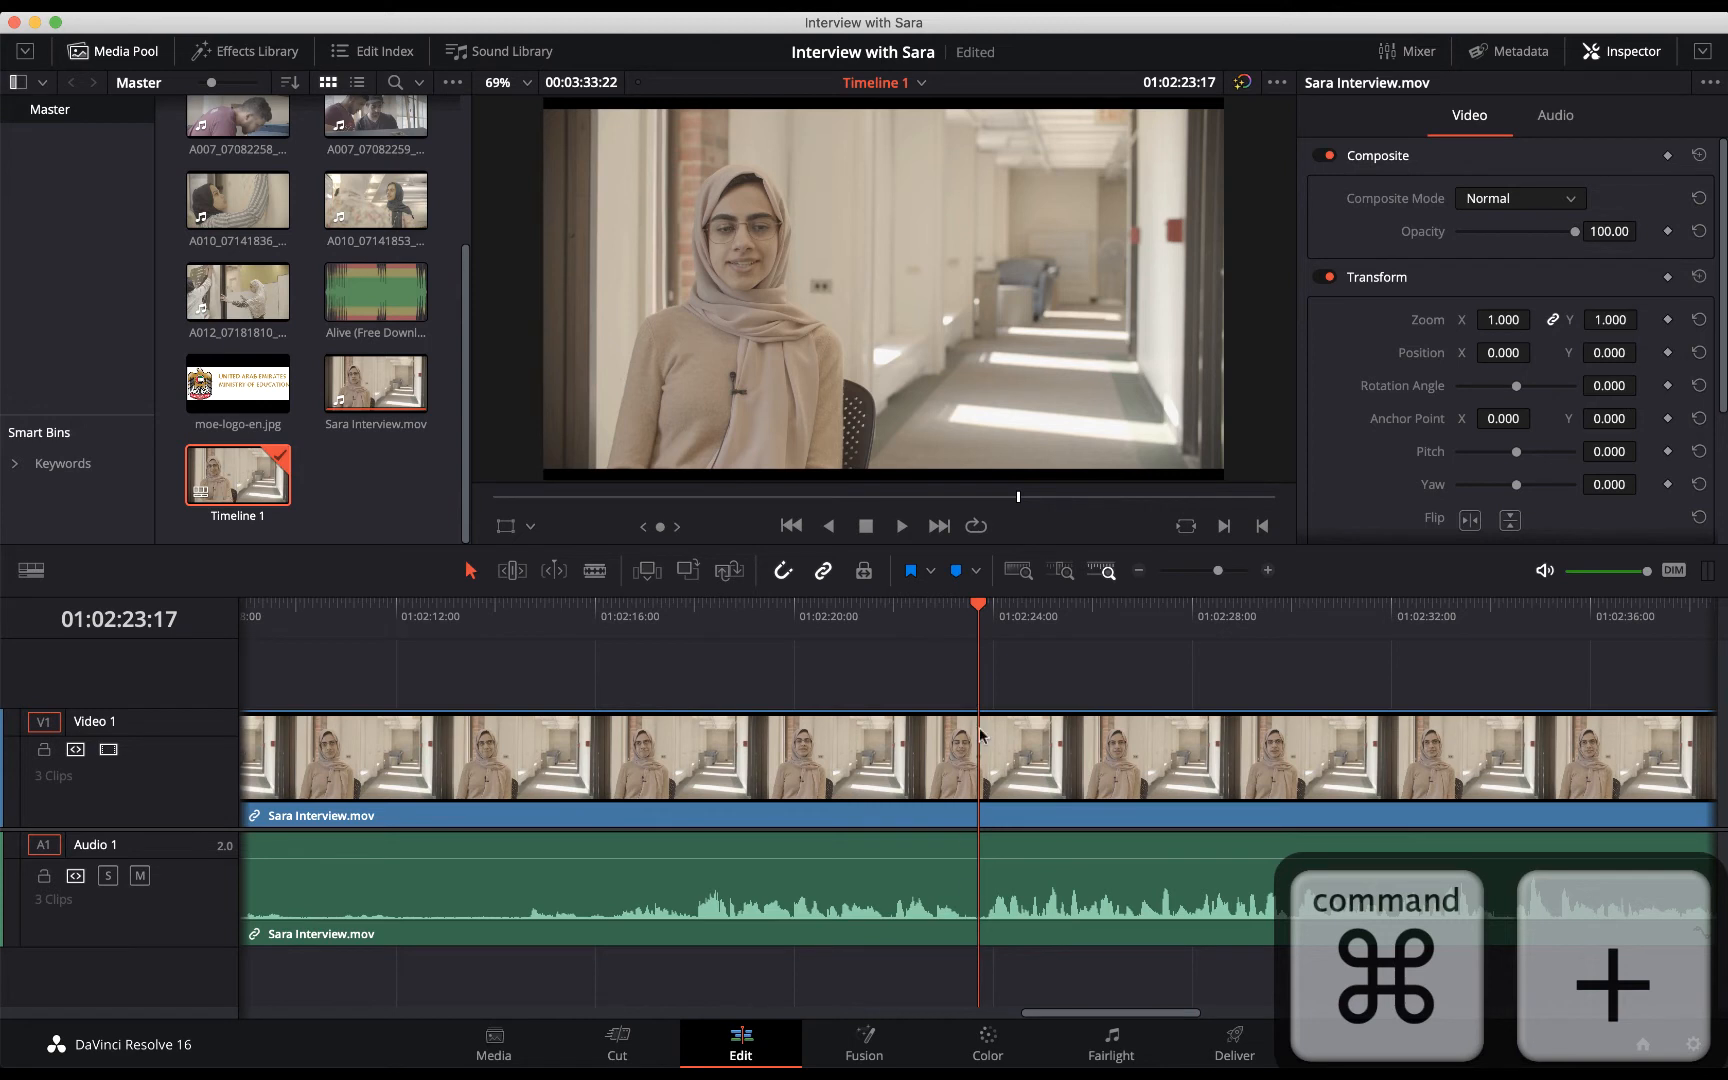
pyautogui.moveTo(984, 608); pyautogui.dragTo(978, 612)
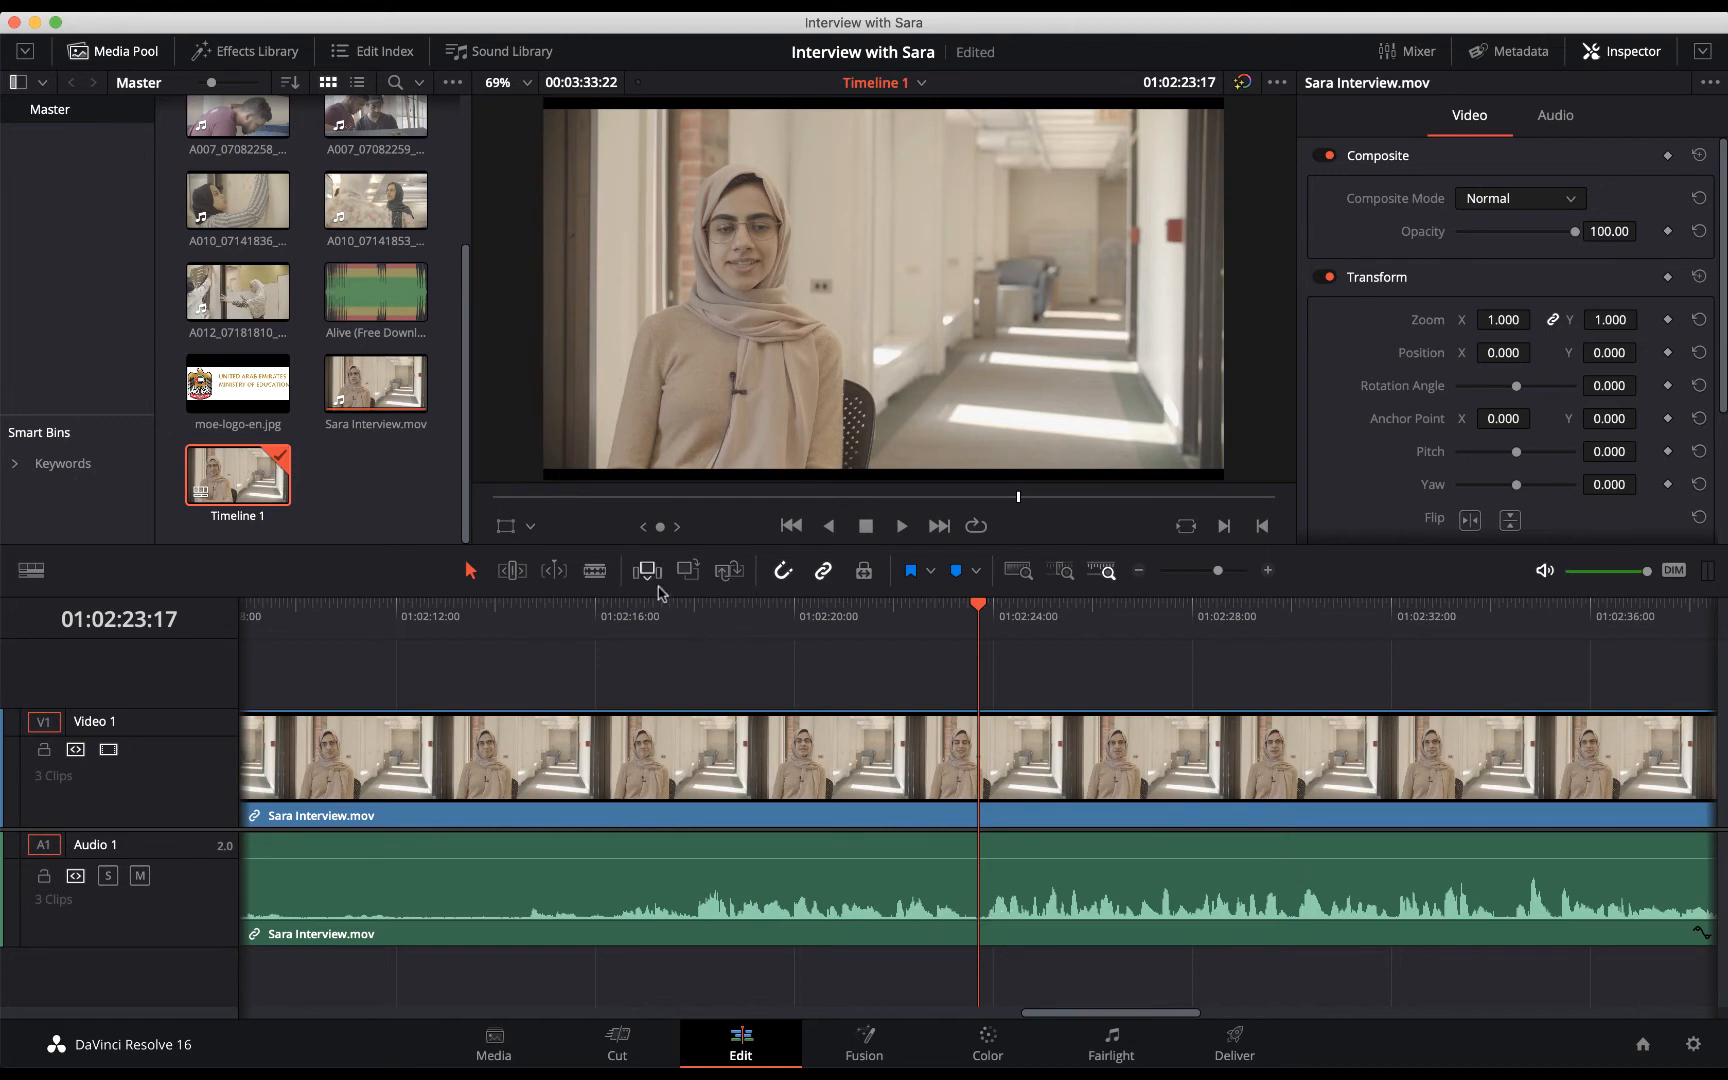
pyautogui.click(595, 570)
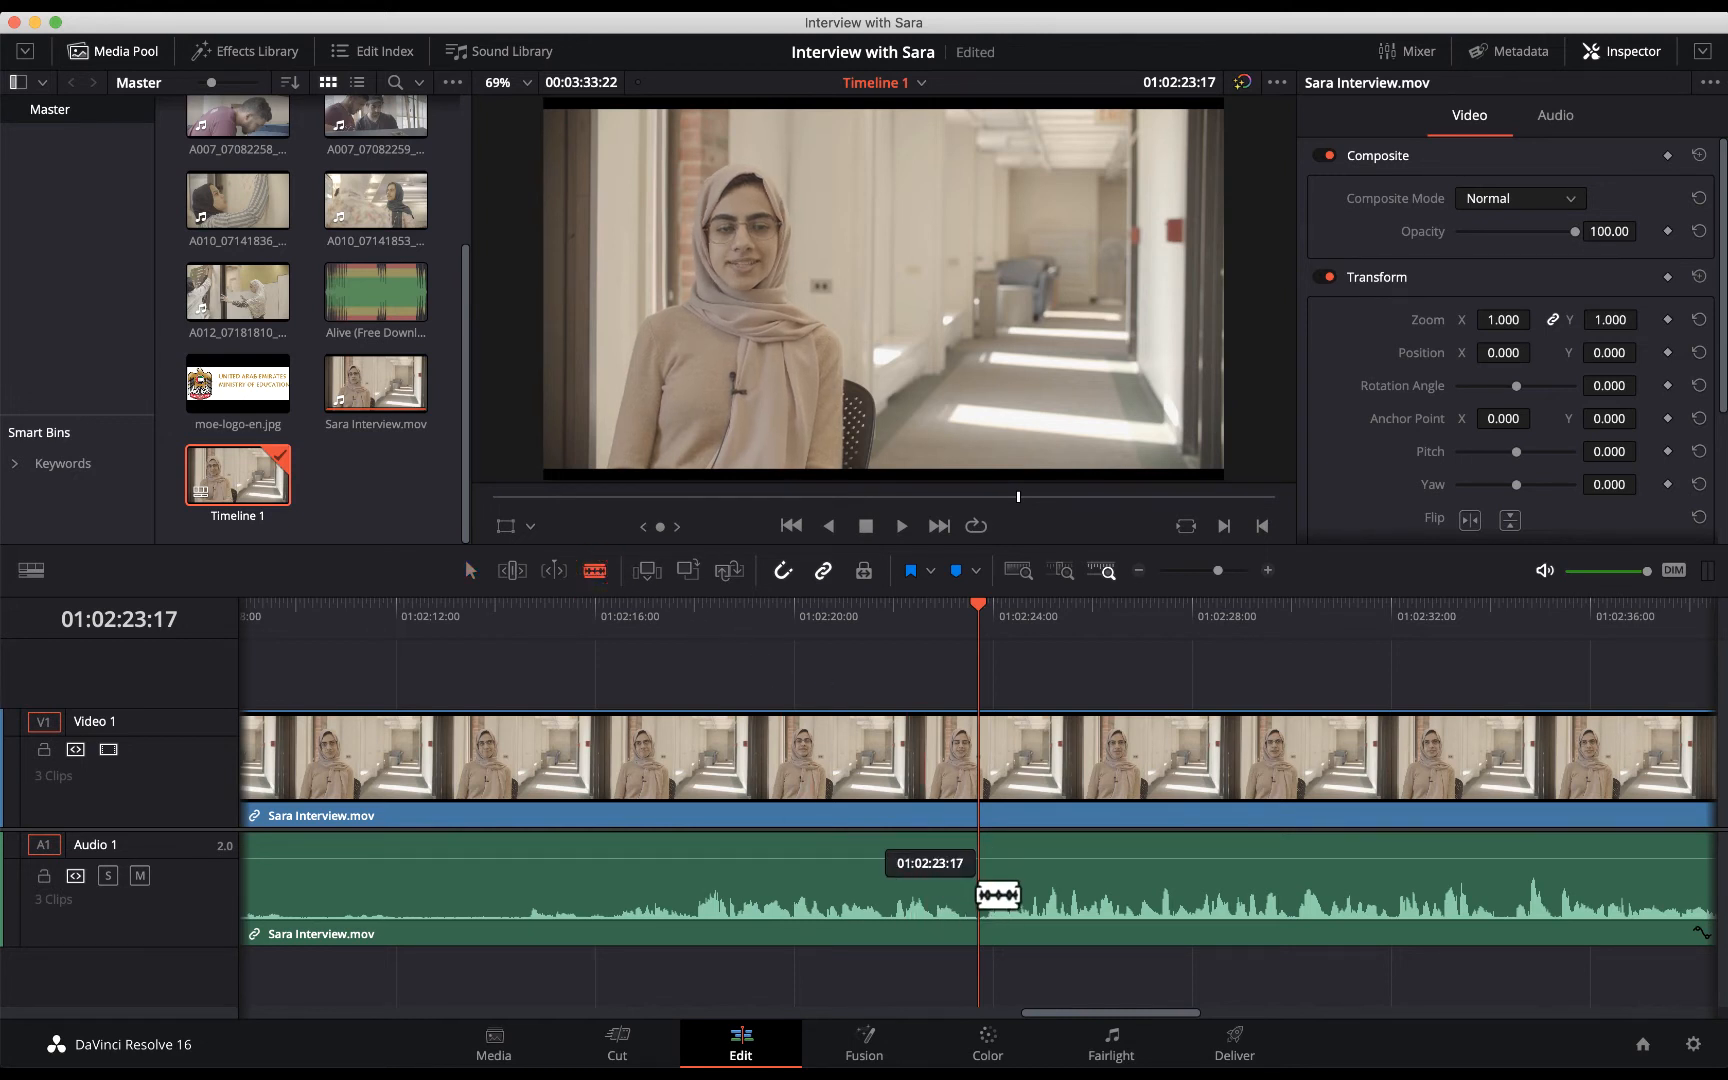
pyautogui.click(978, 890)
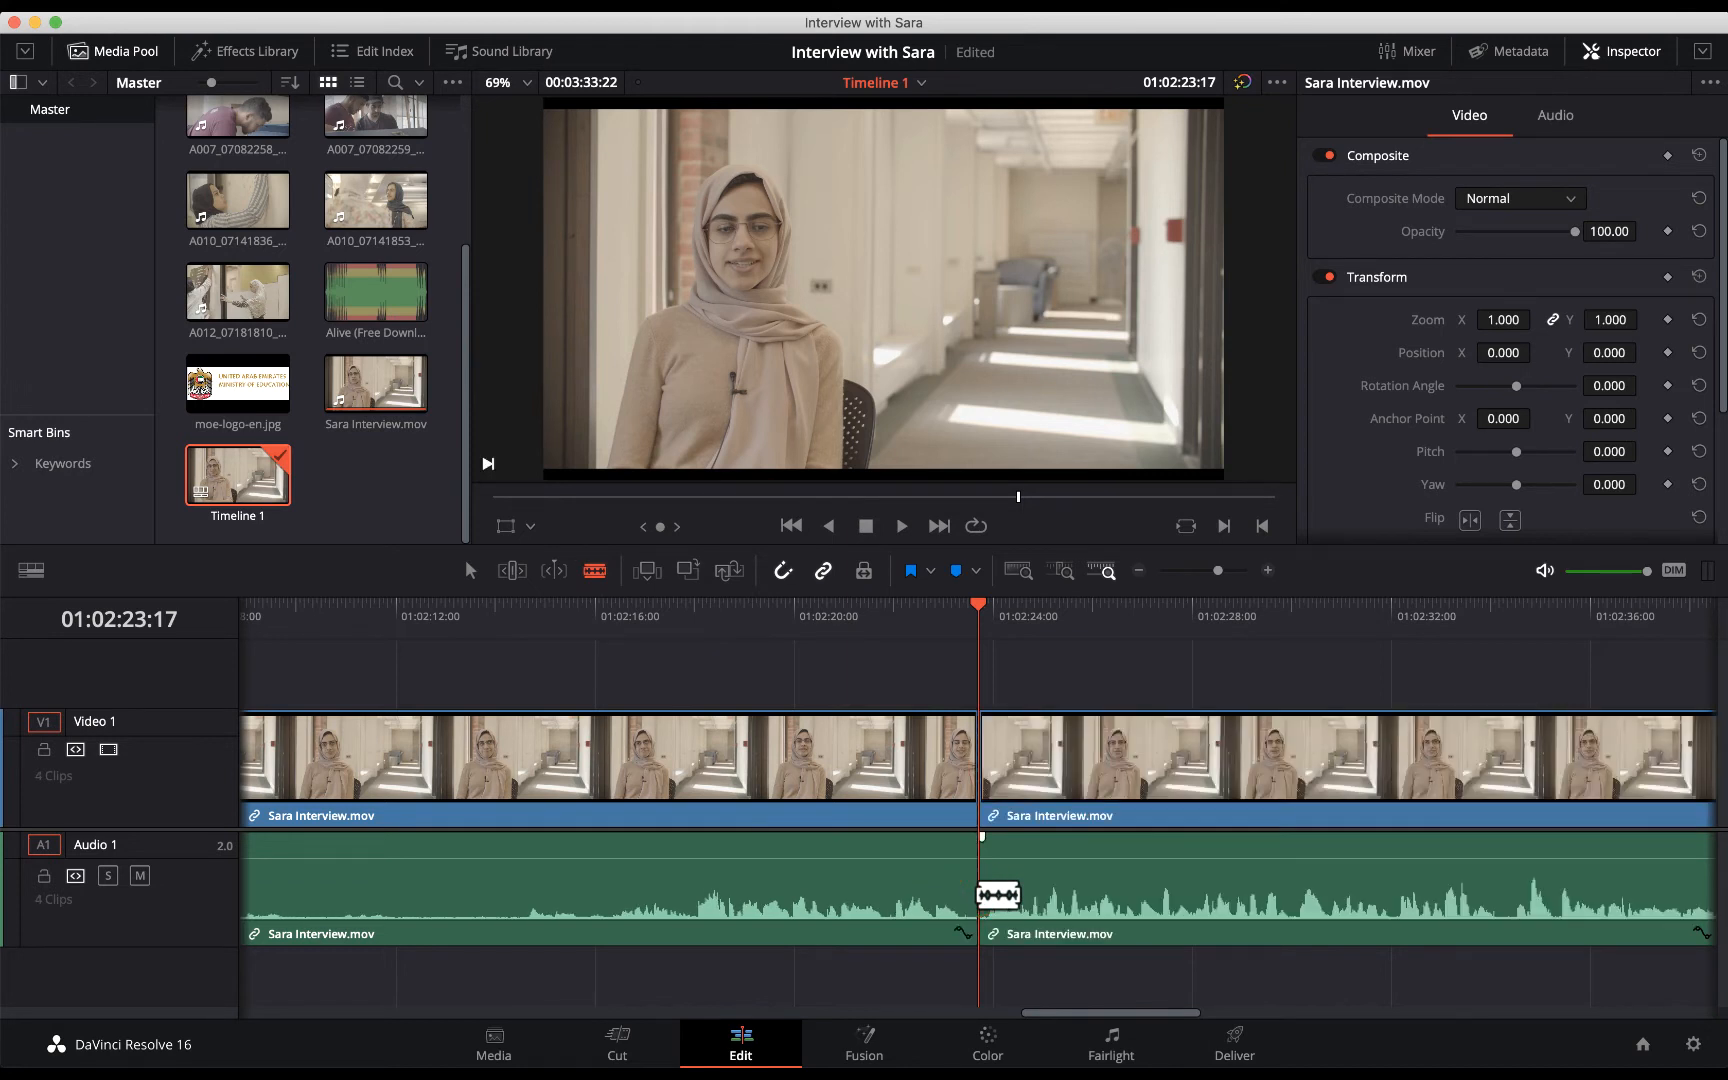
# Play the answer from 01:02:23:17 to its end and split the interview clip at 01:02:55:09.
pyautogui.press('super+minus')
pyautogui.press('super+minus')
pyautogui.press('super+minus')
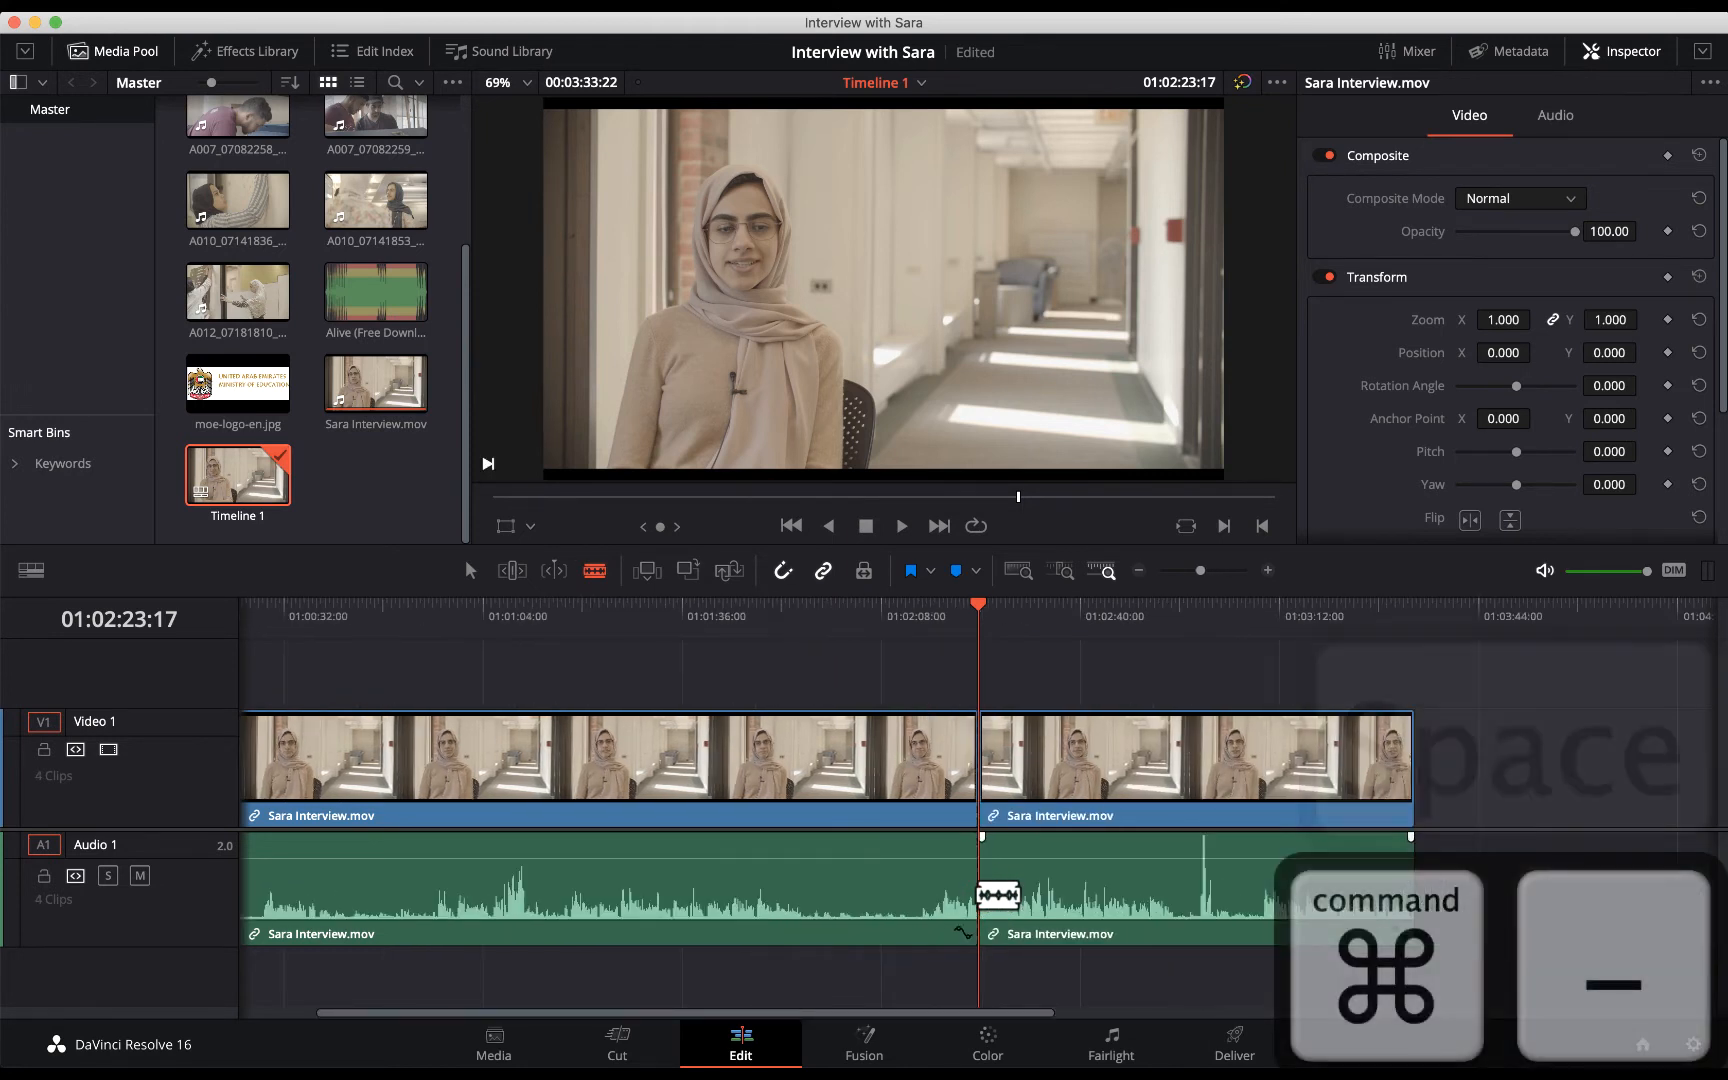
pyautogui.press('space')
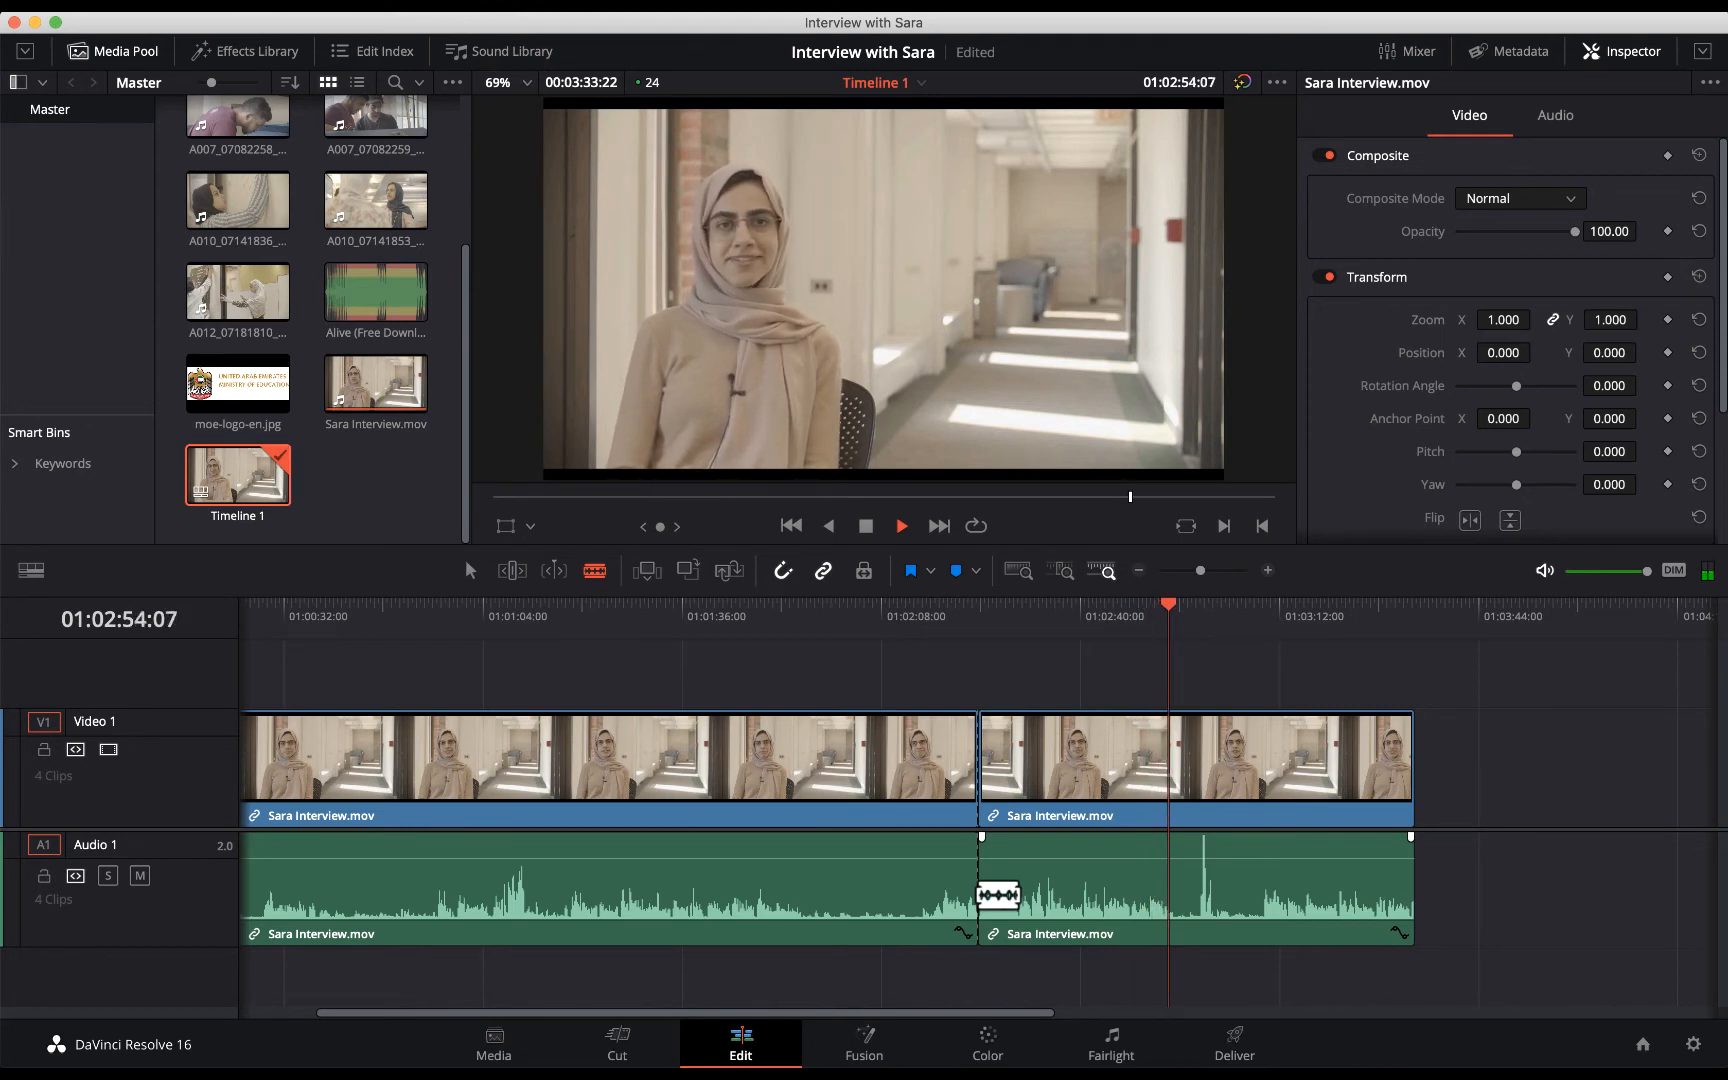
pyautogui.press('space')
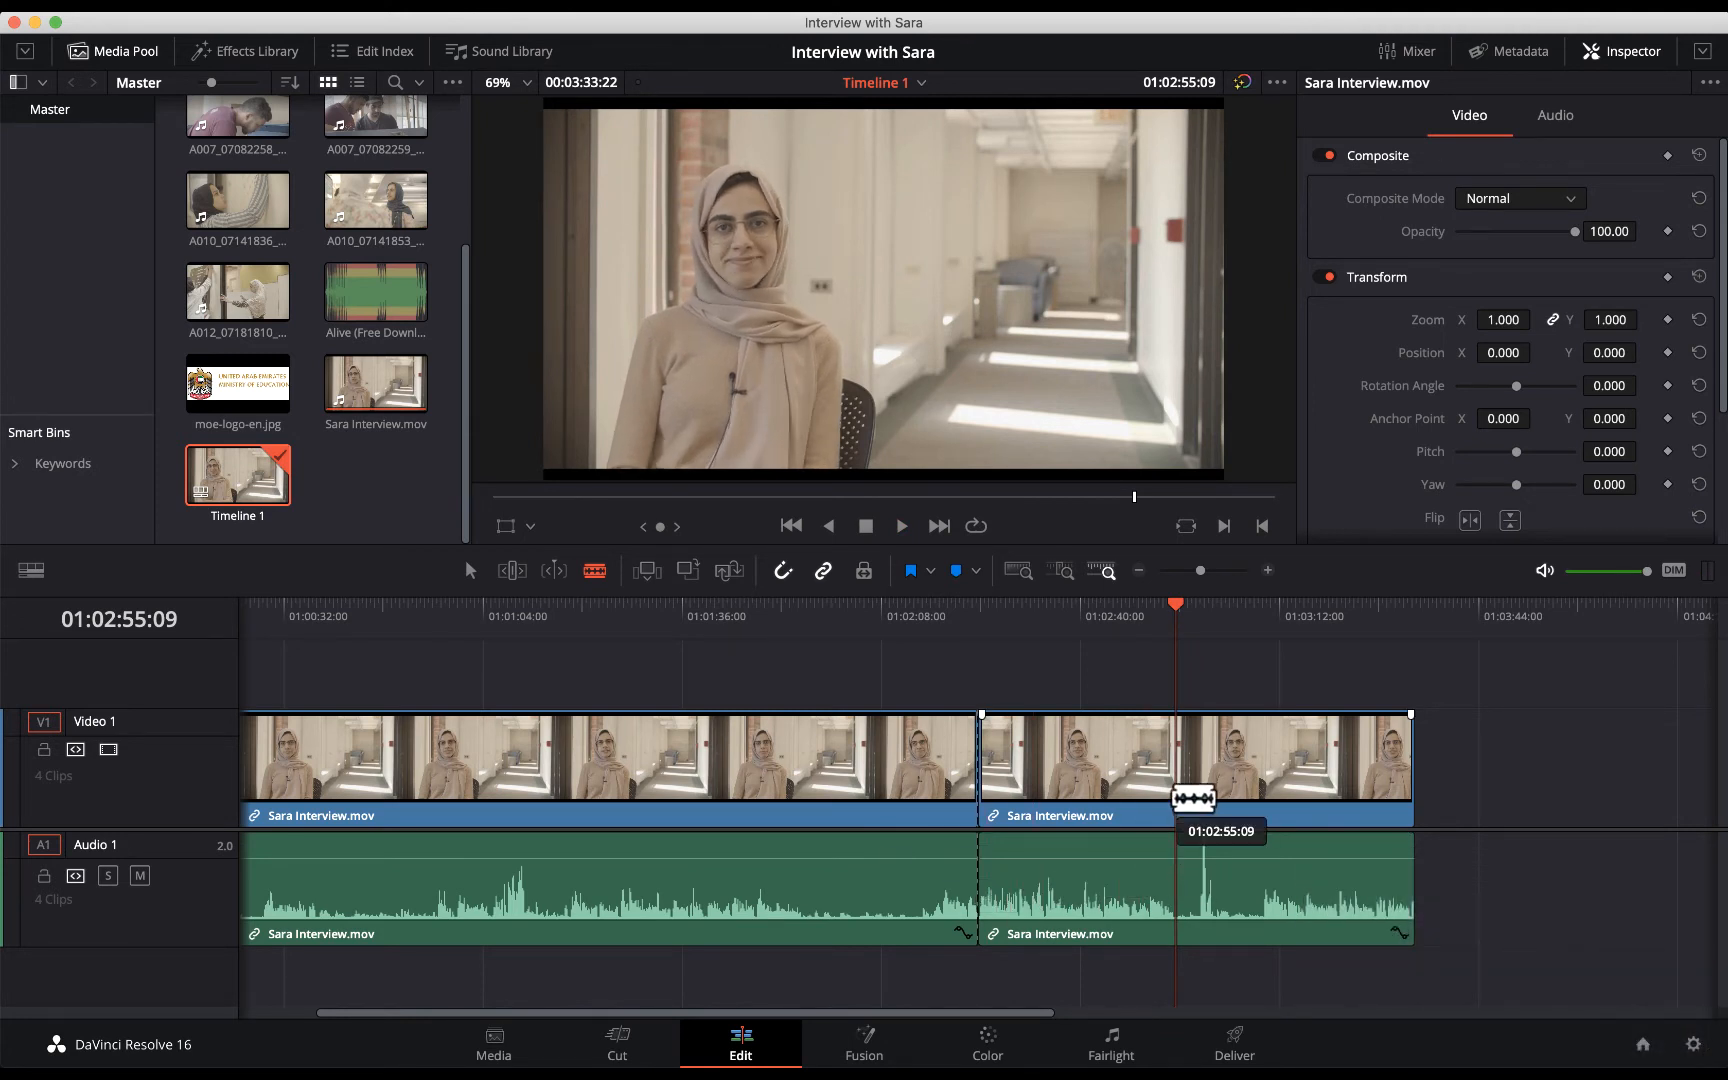
pyautogui.click(1173, 798)
pyautogui.hscroll(-3, 1100, 750)
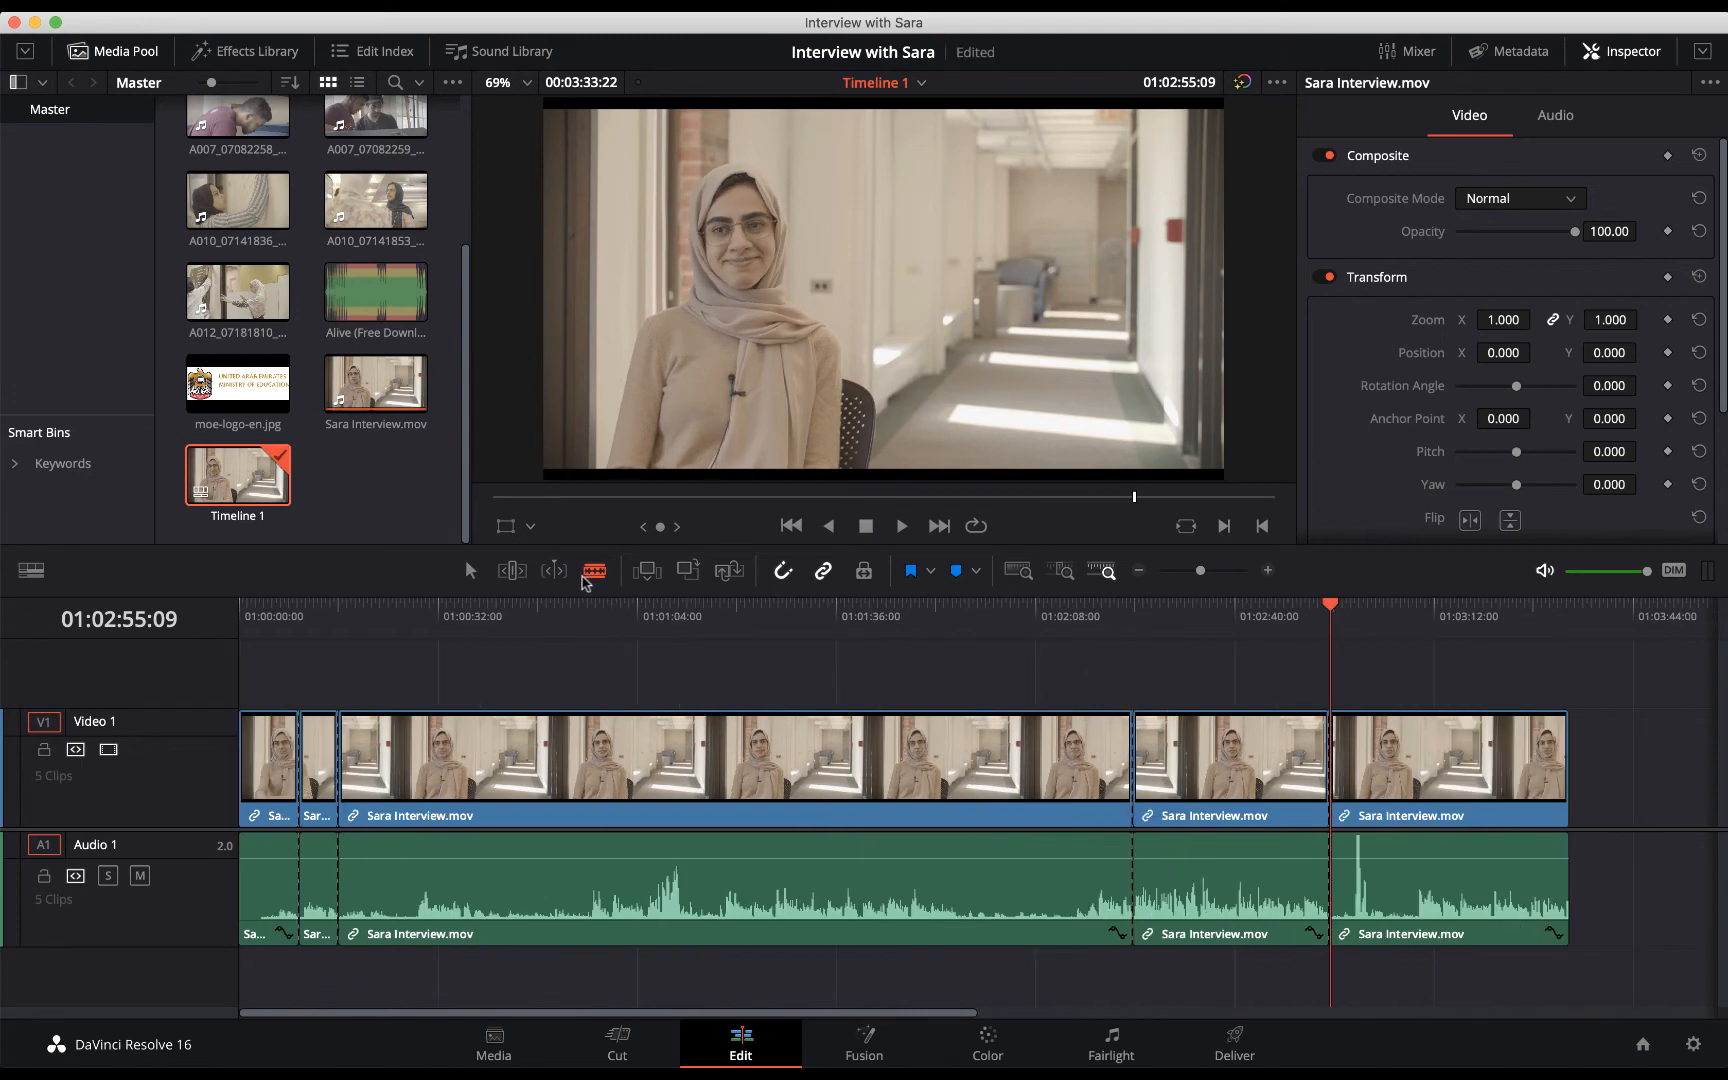
# Delete the long middle segment, the final segment and the opening segment of the interview, keeping only the two chosen answers.
pyautogui.click(467, 570)
pyautogui.click(675, 763)
pyautogui.press('BackSpace')
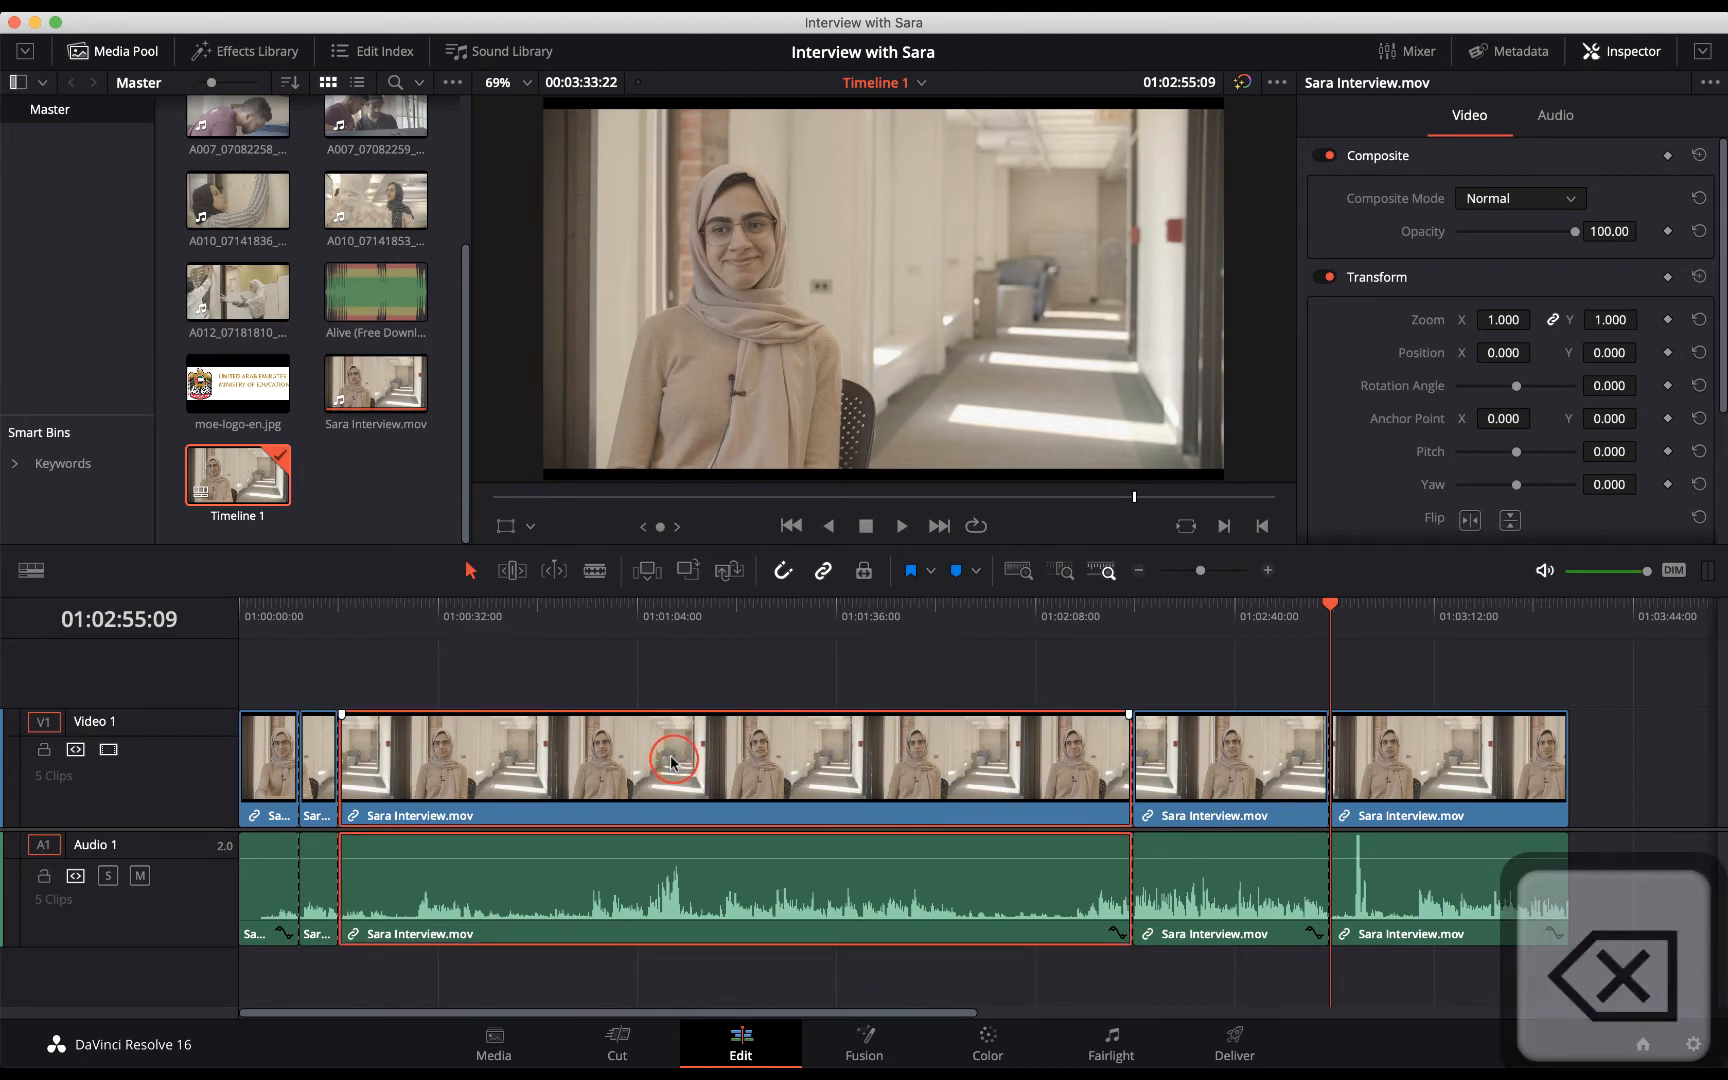
pyautogui.click(1396, 792)
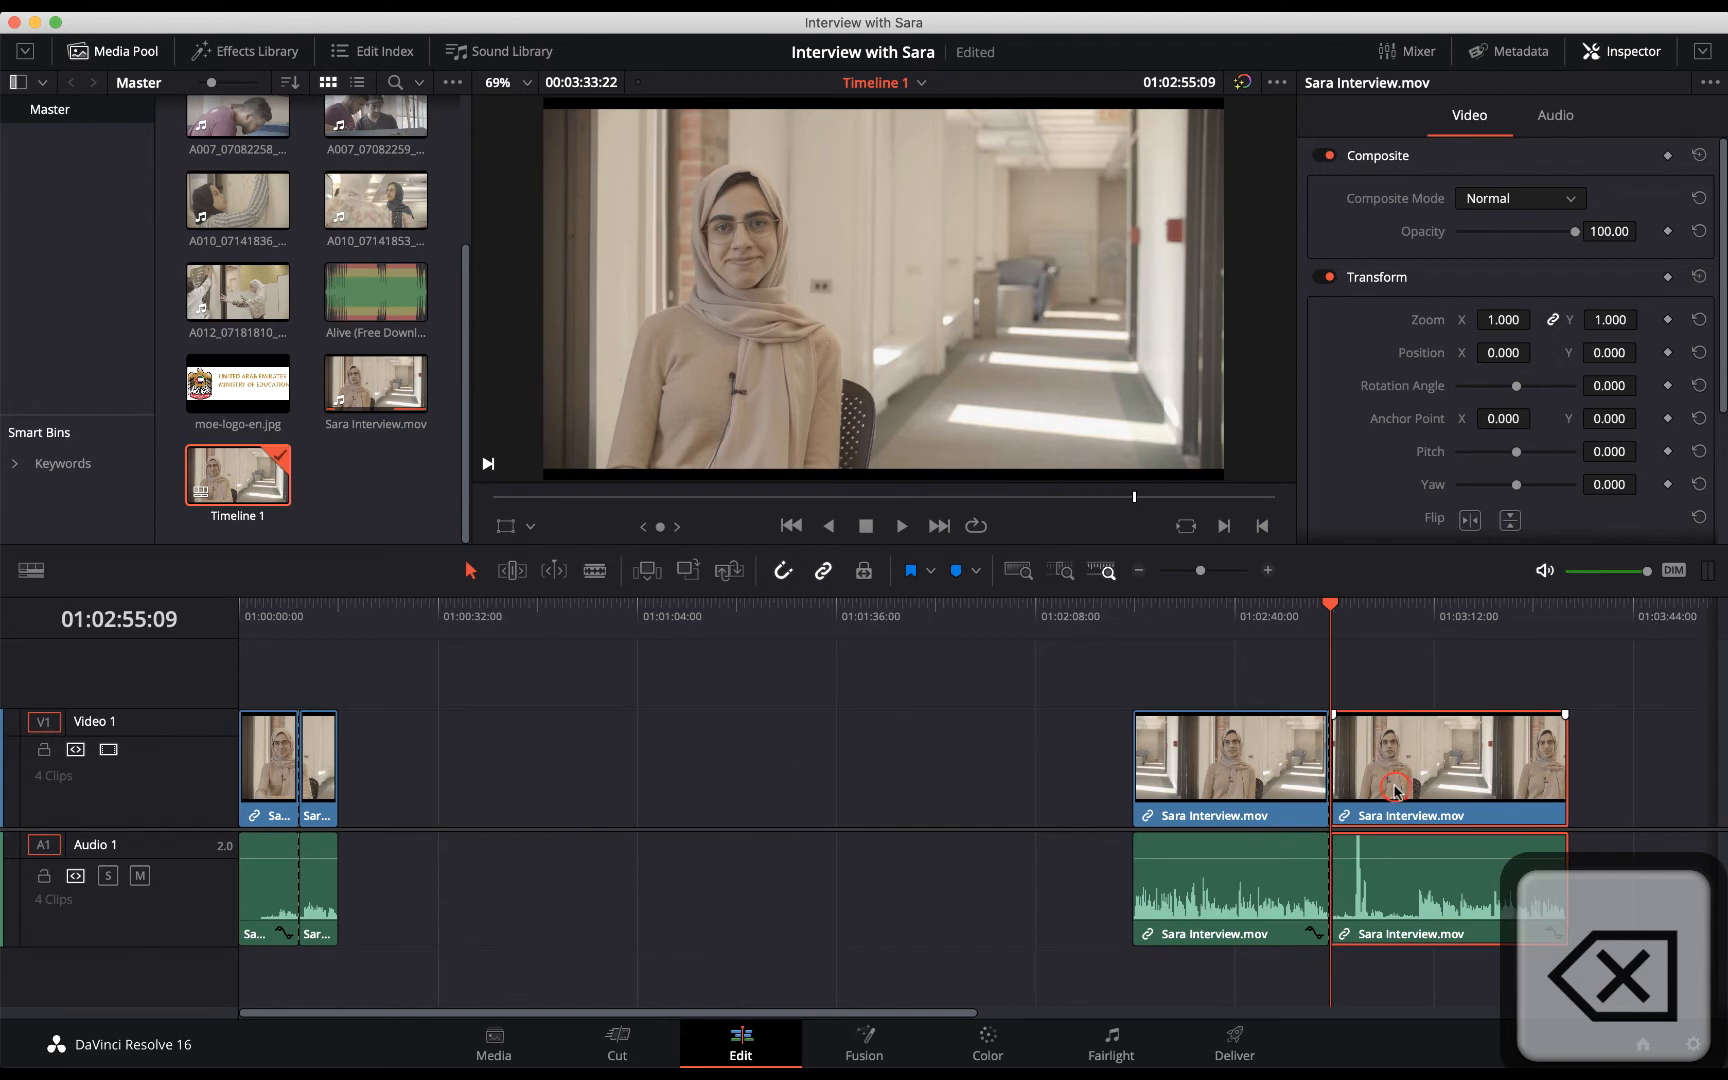
pyautogui.press('BackSpace')
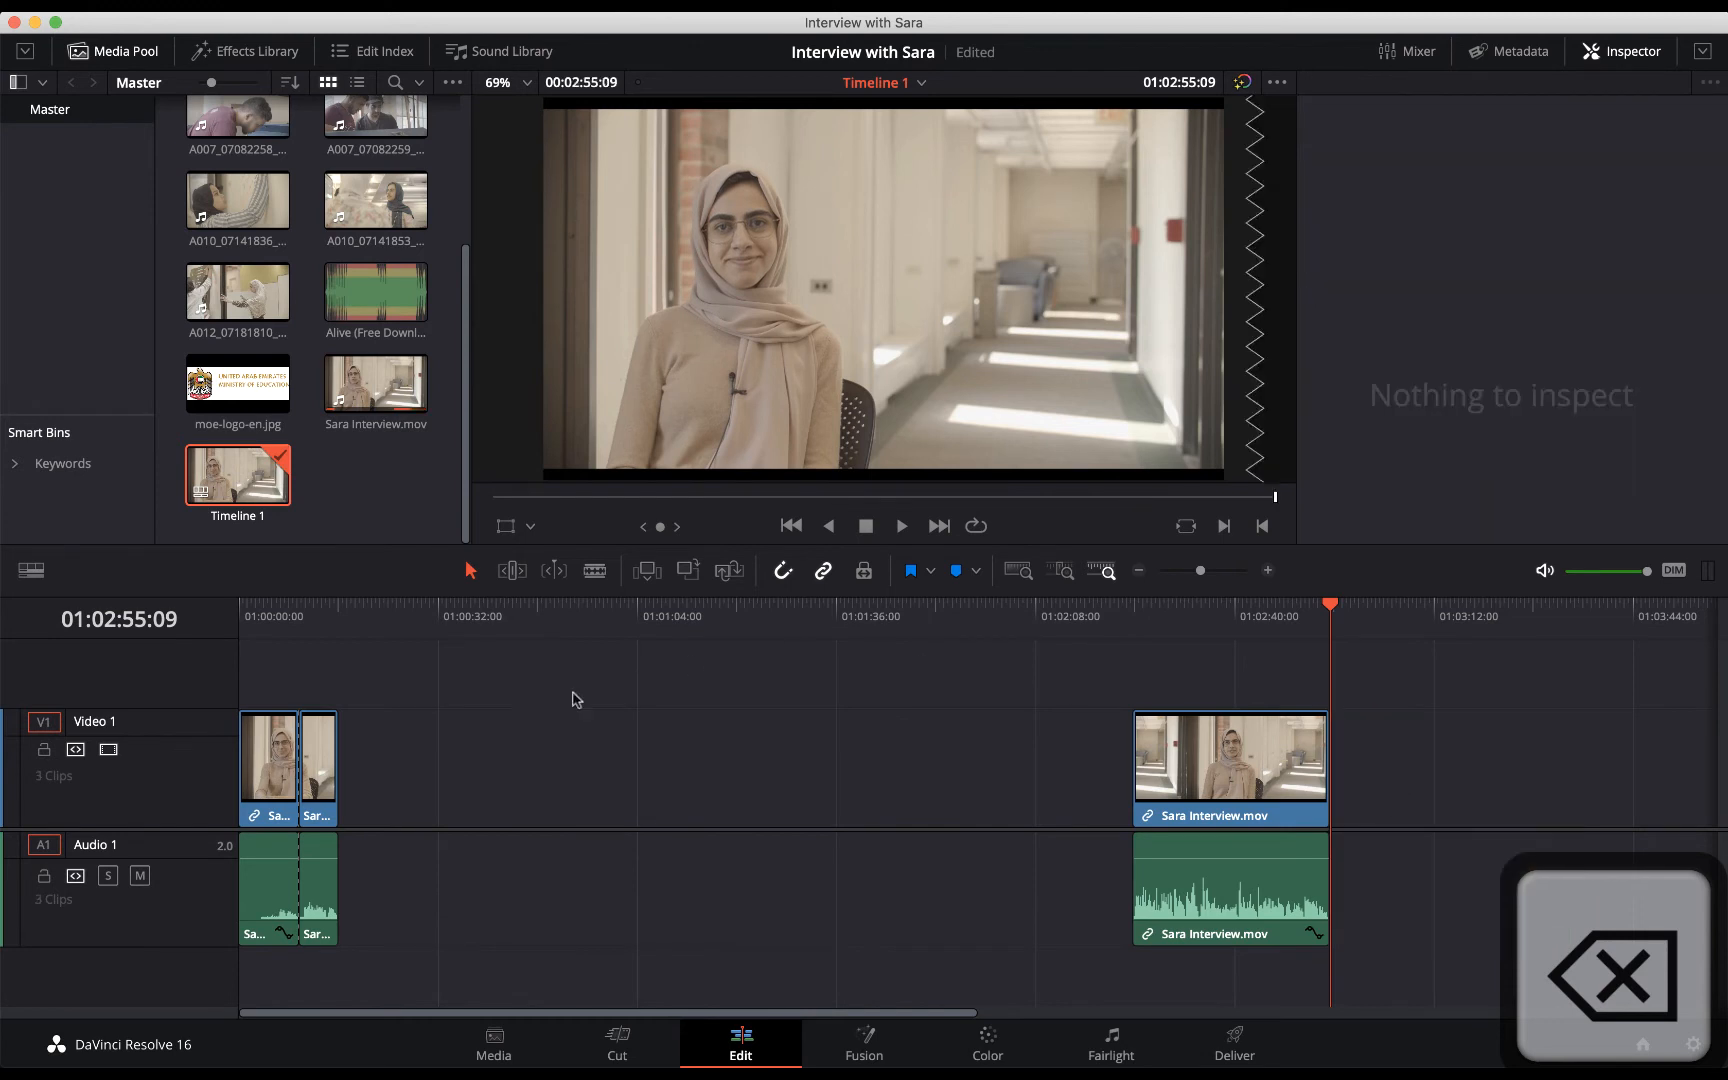
pyautogui.click(282, 781)
pyautogui.press('BackSpace')
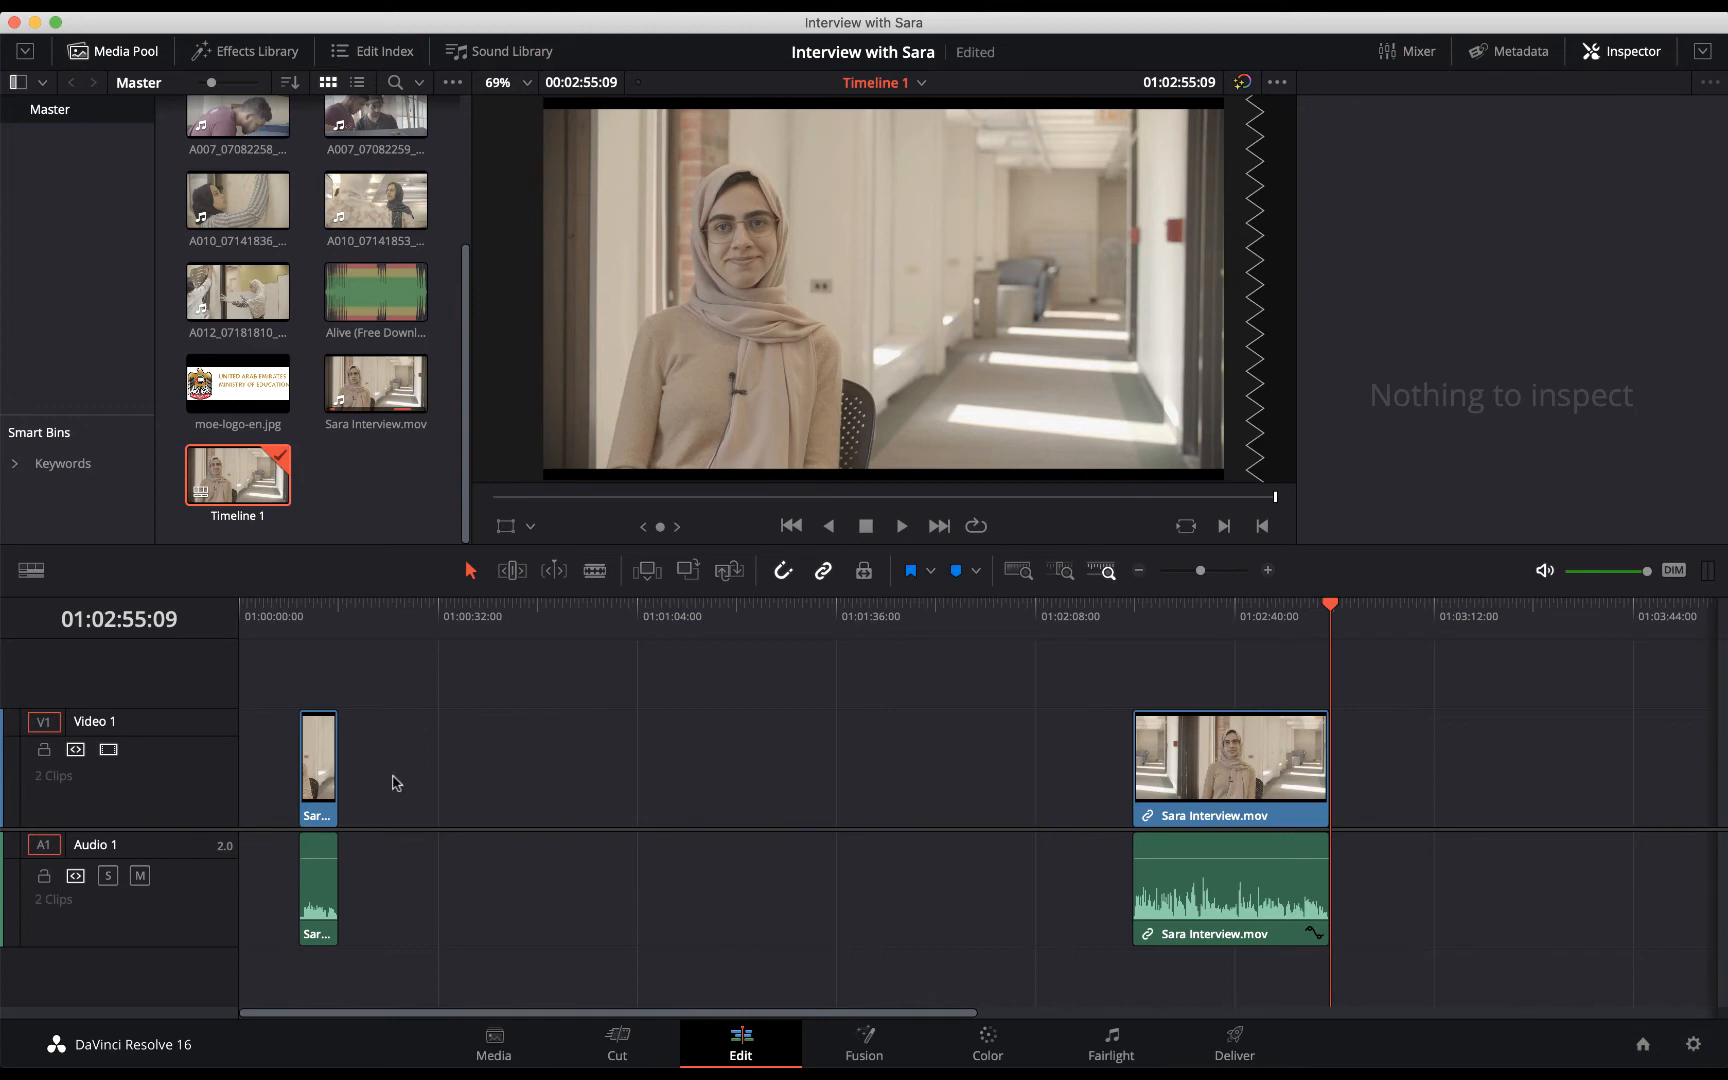
# Close the gap between the two remaining interview clips and fit the whole edit in the timeline.
pyautogui.click(727, 809)
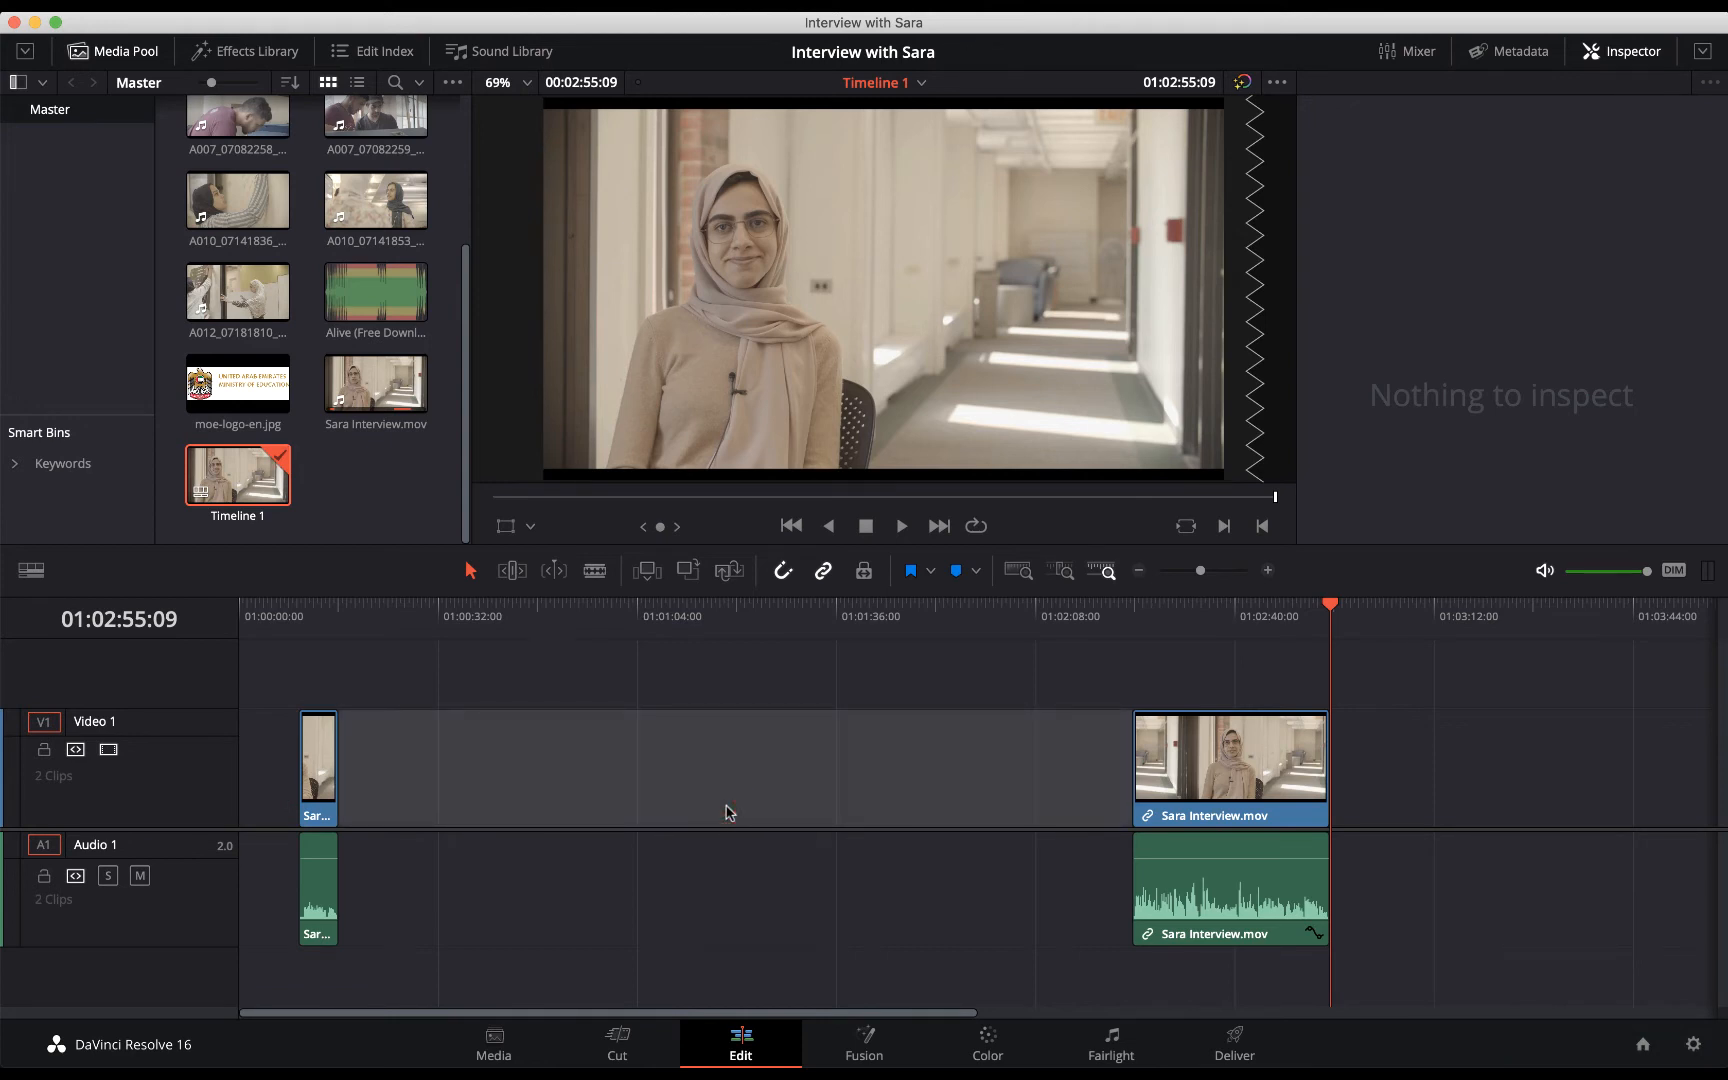
pyautogui.press('BackSpace')
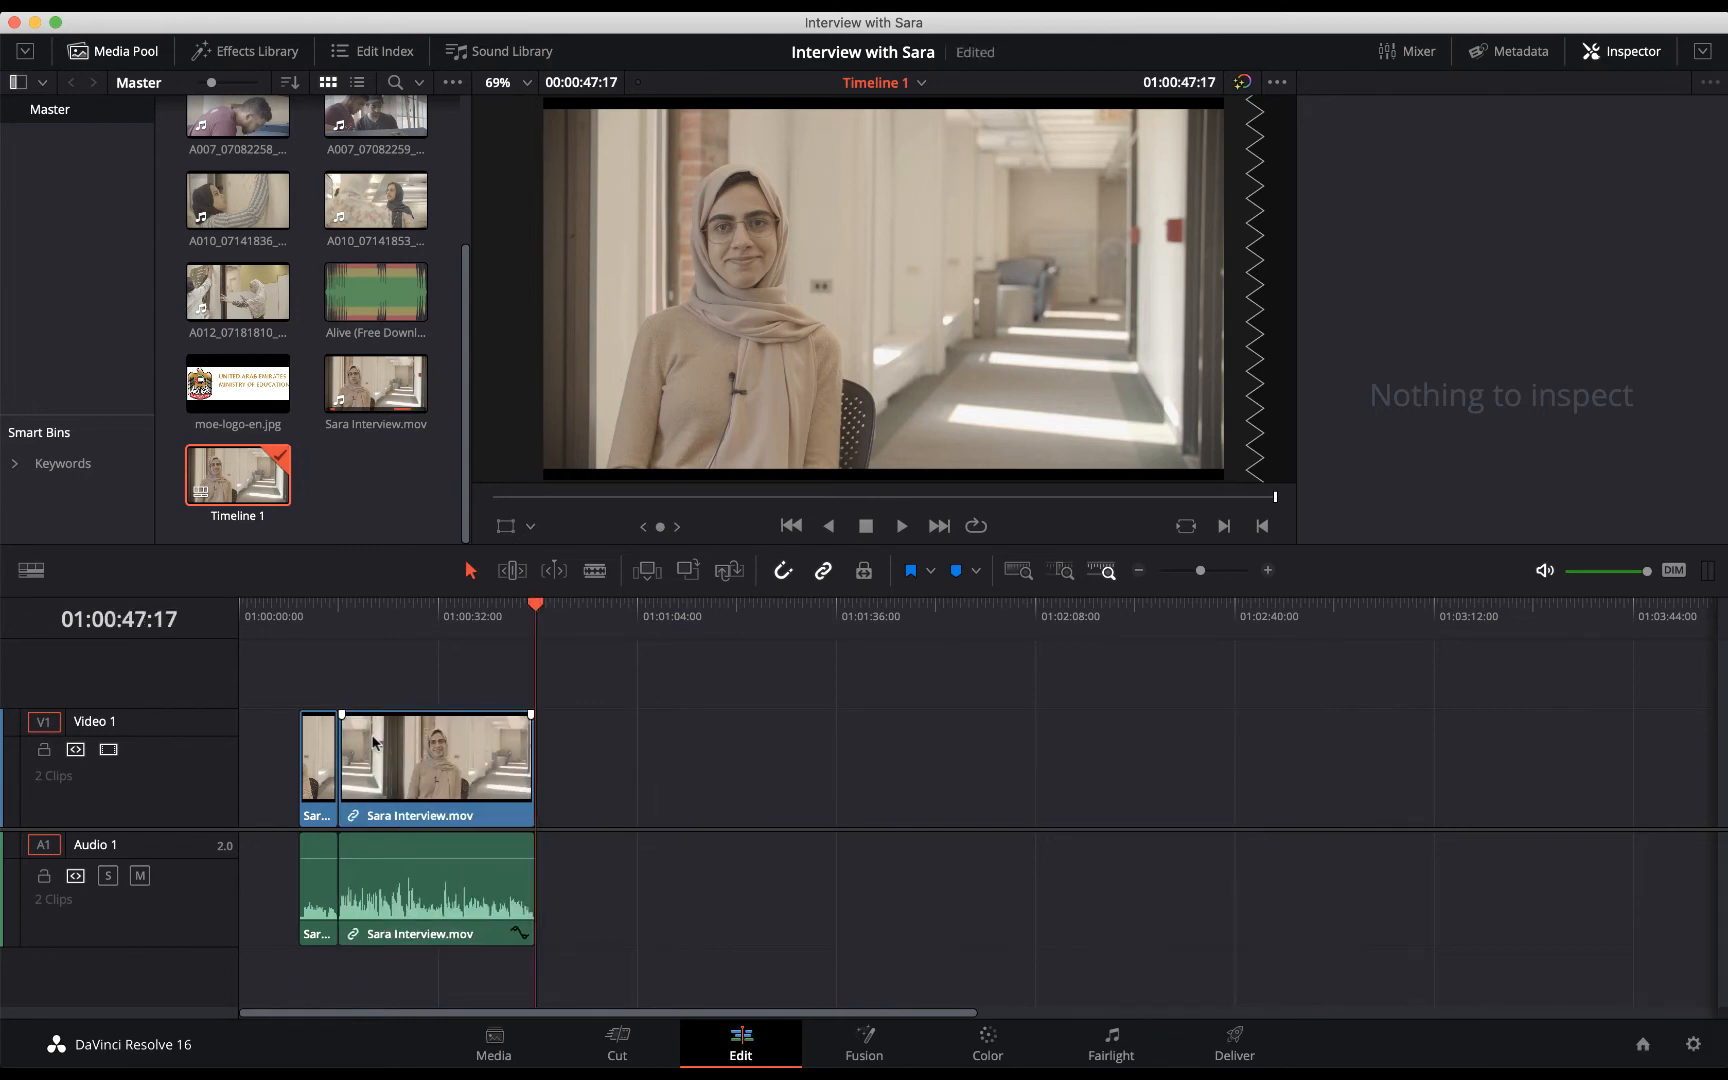
pyautogui.hotkey('shift', 'z')
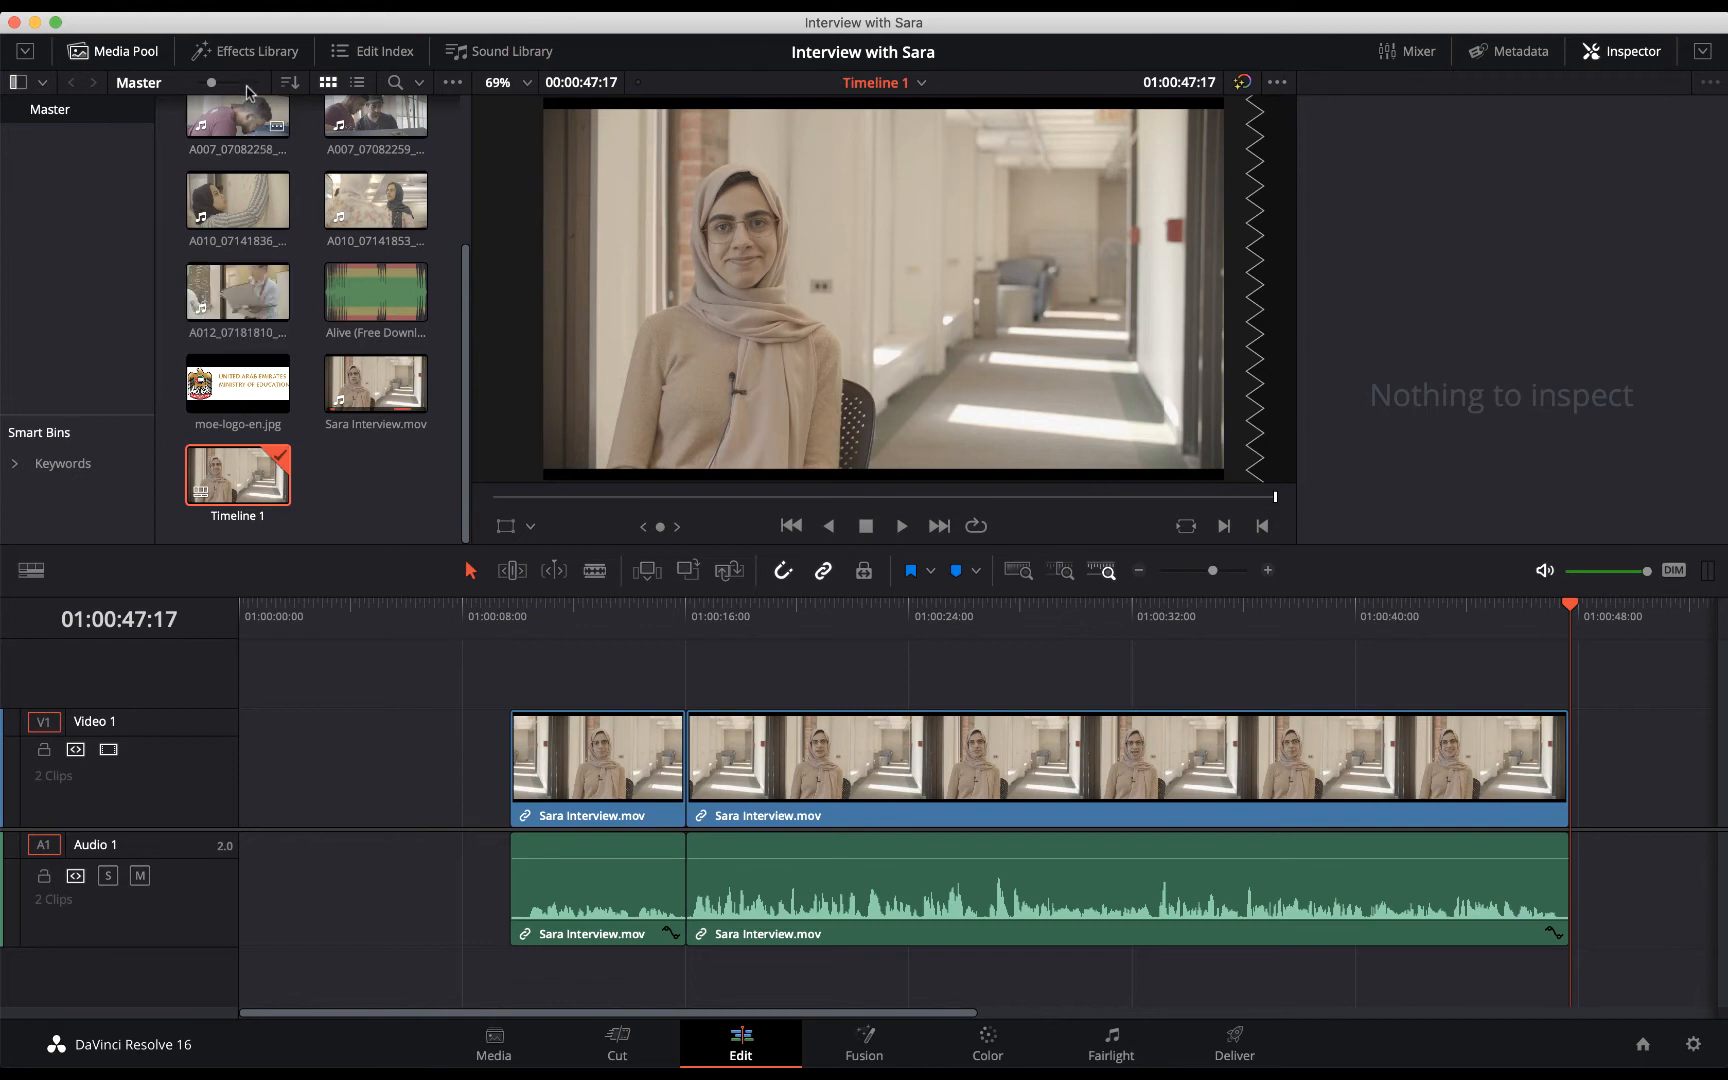
# Add a Text+ title at the very start of Video 1 and preview it at 01:00:02:10.
pyautogui.click(240, 51)
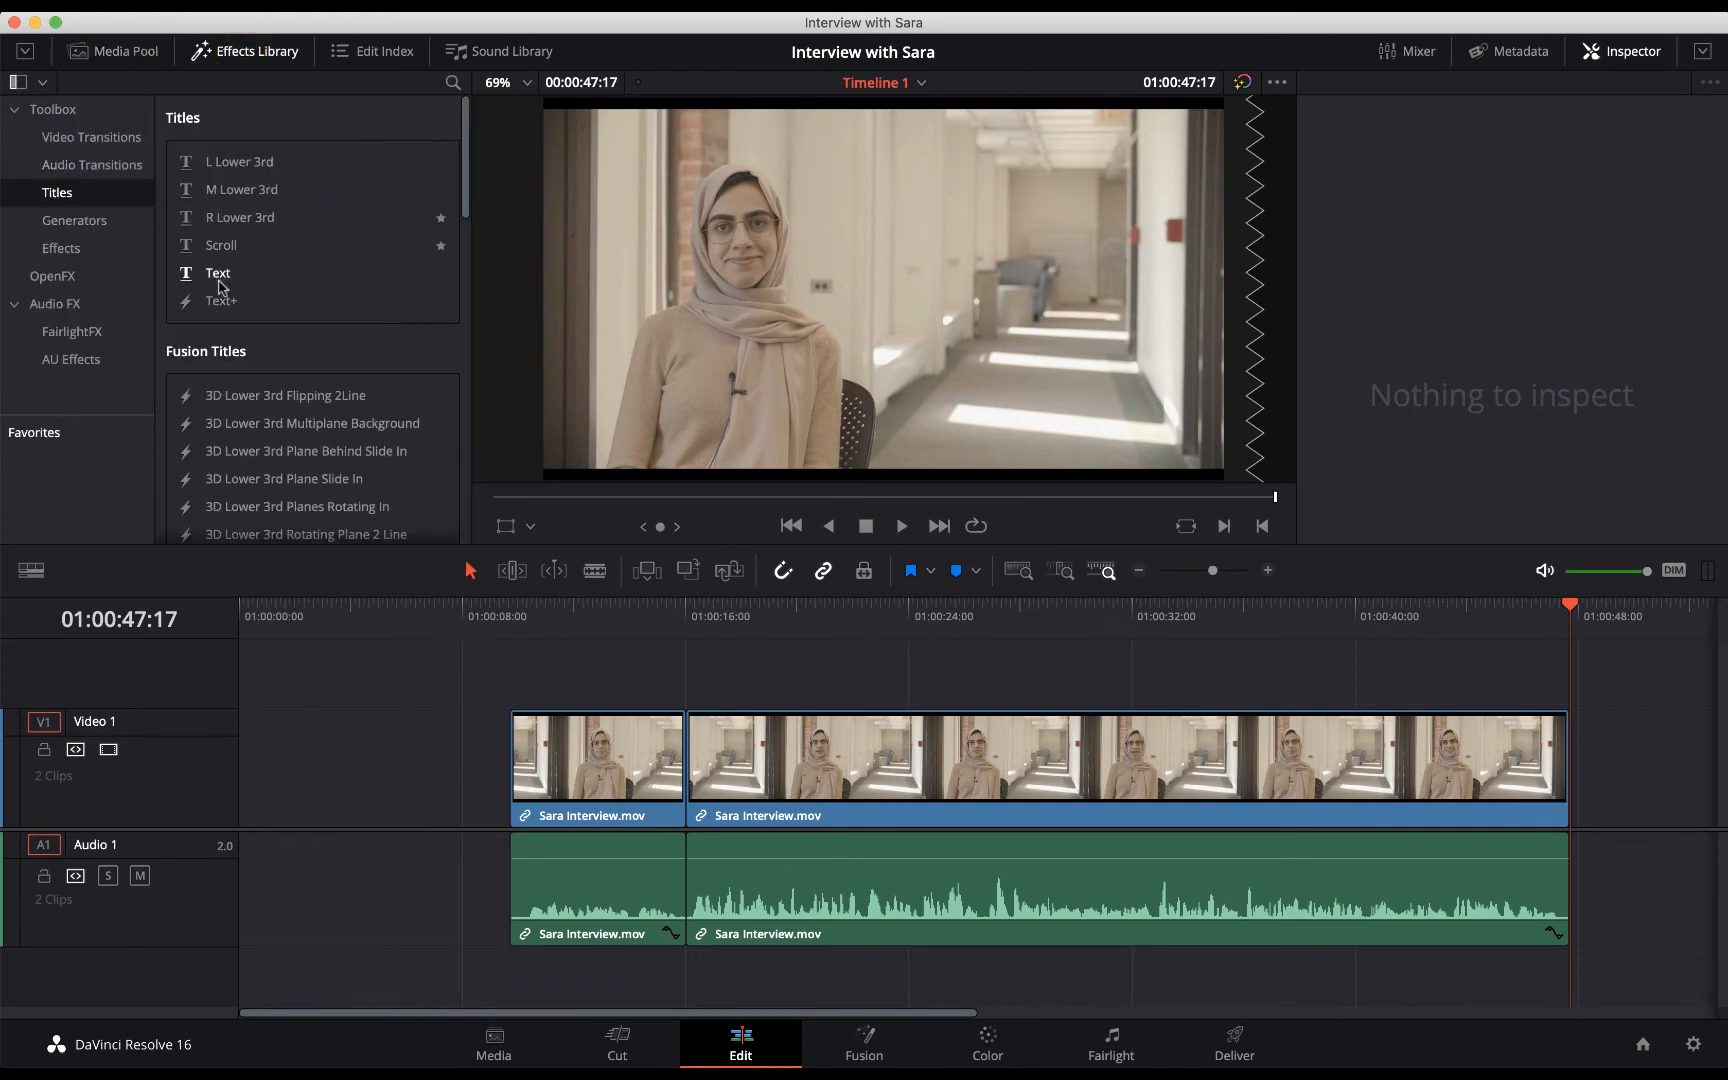
pyautogui.scroll(-3, 286, 298)
pyautogui.scroll(3, 286, 298)
pyautogui.moveTo(220, 300); pyautogui.dragTo(241, 790)
pyautogui.click(307, 628)
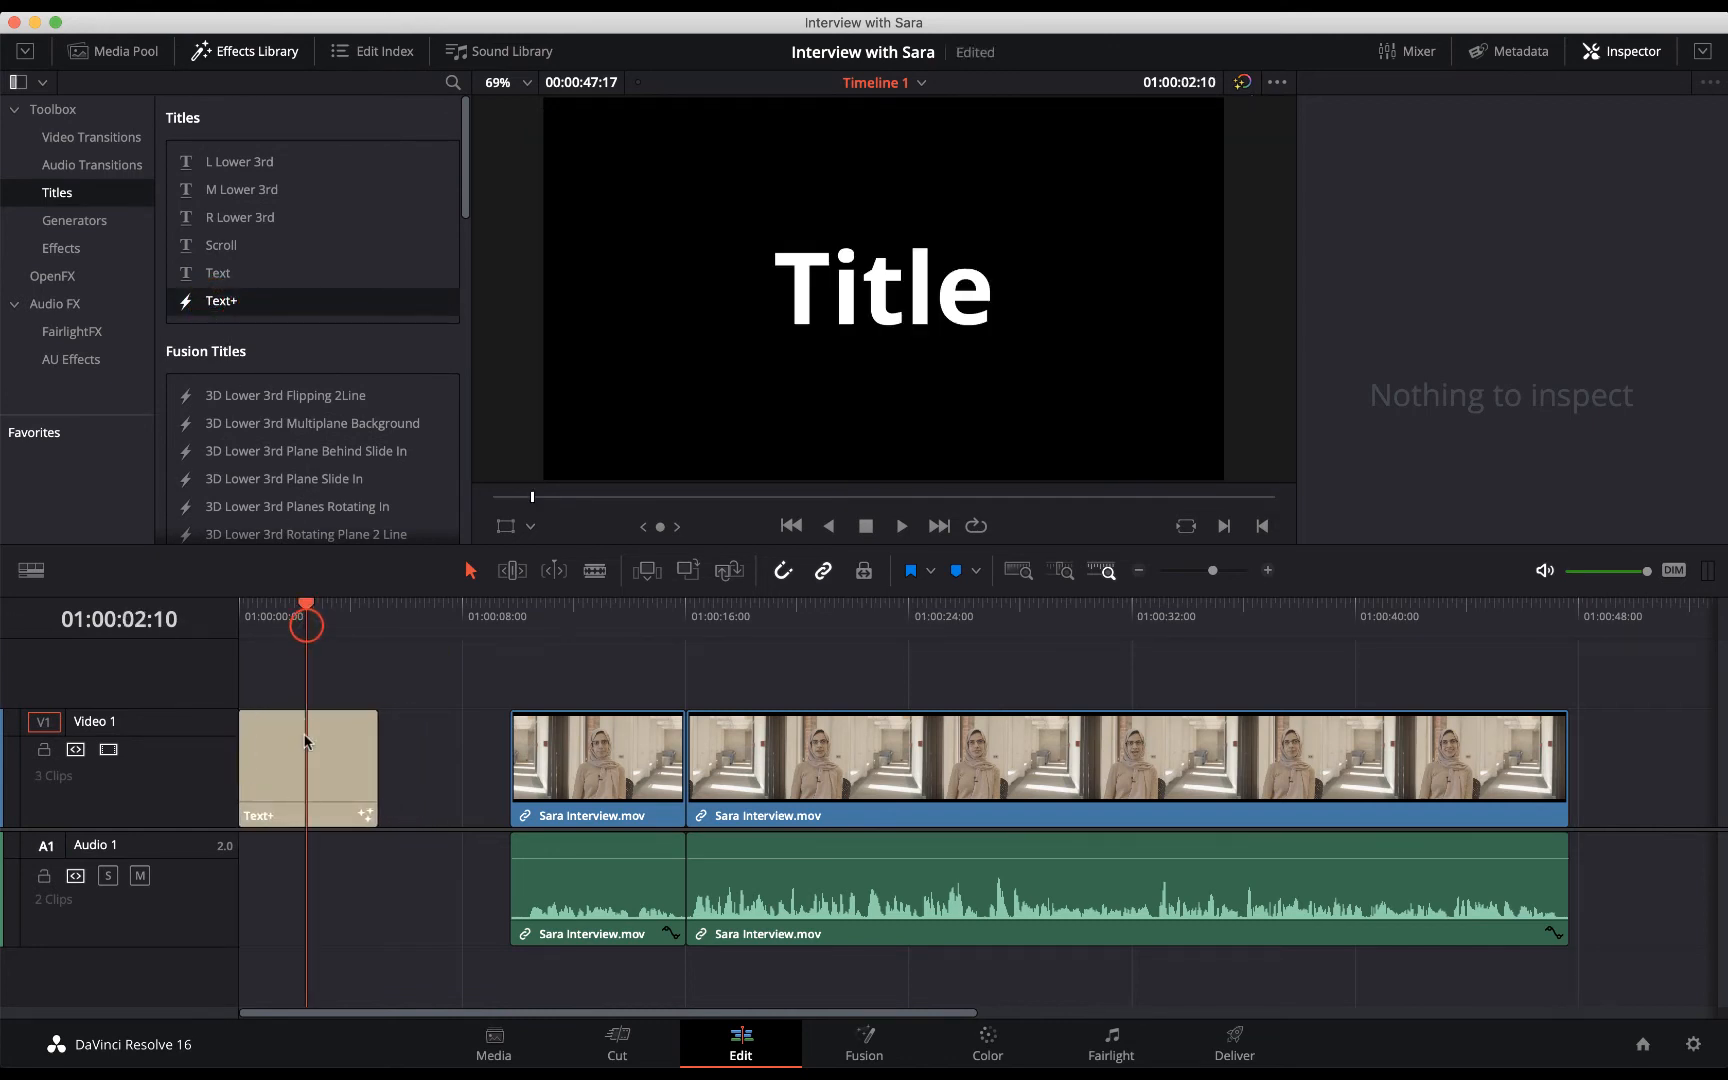
# Replace the Text+ placeholder text with "Interview with" followed by the interviewee's first name.
pyautogui.click(304, 737)
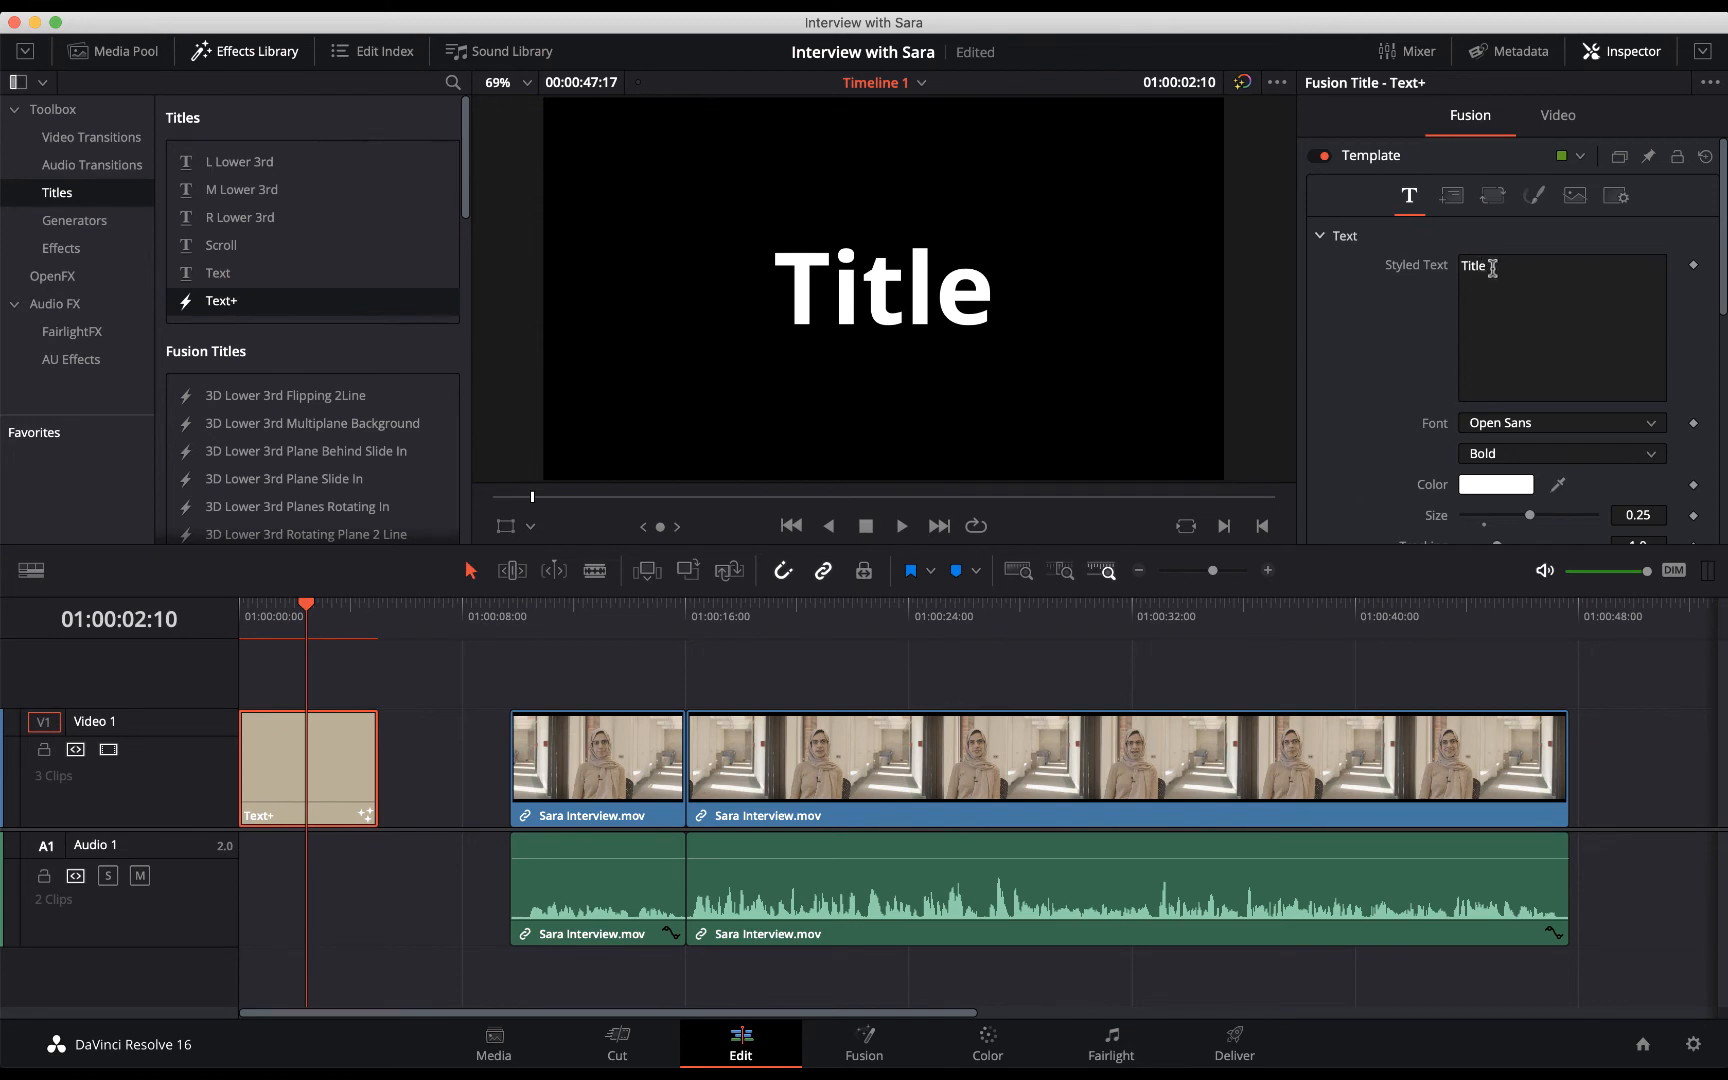
pyautogui.moveTo(1497, 270); pyautogui.dragTo(1464, 263)
pyautogui.moveTo(1724, 270); pyautogui.dragTo(1724, 285)
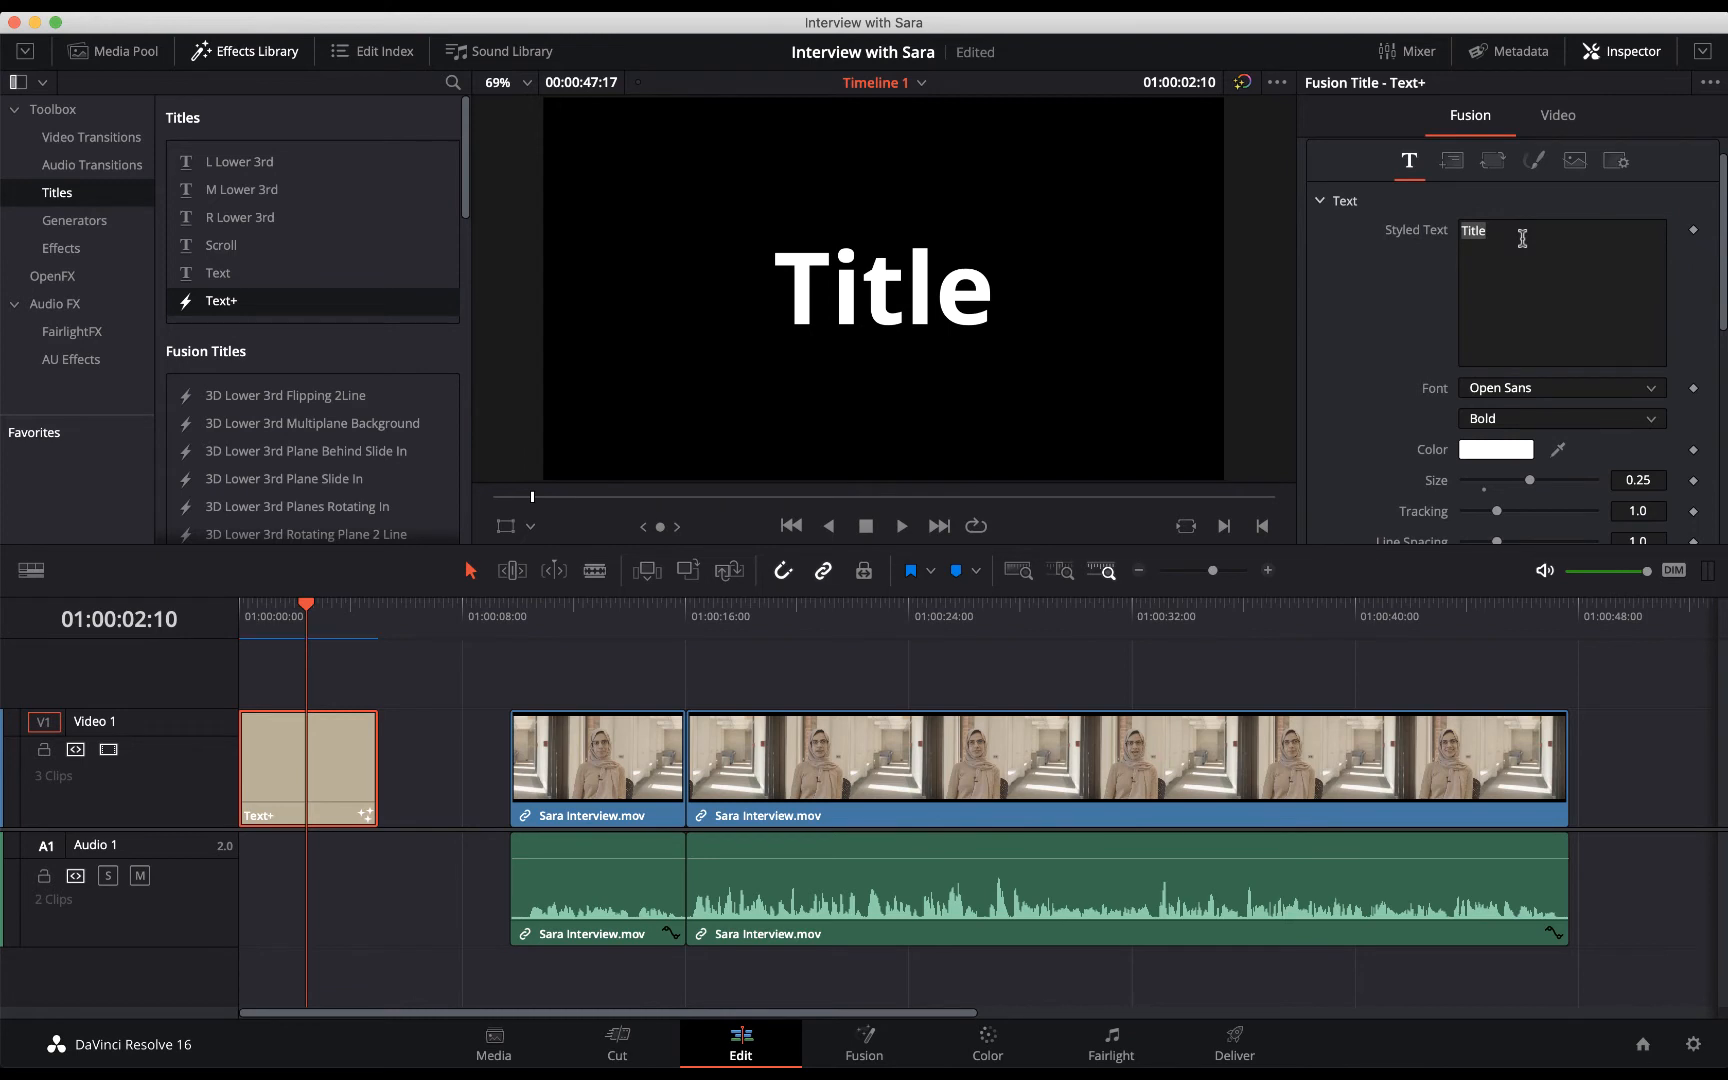
pyautogui.click(1522, 238)
pyautogui.press('BackSpace')
pyautogui.press('BackSpace')
pyautogui.press('BackSpace')
pyautogui.press('BackSpace')
pyautogui.press('BackSpace')
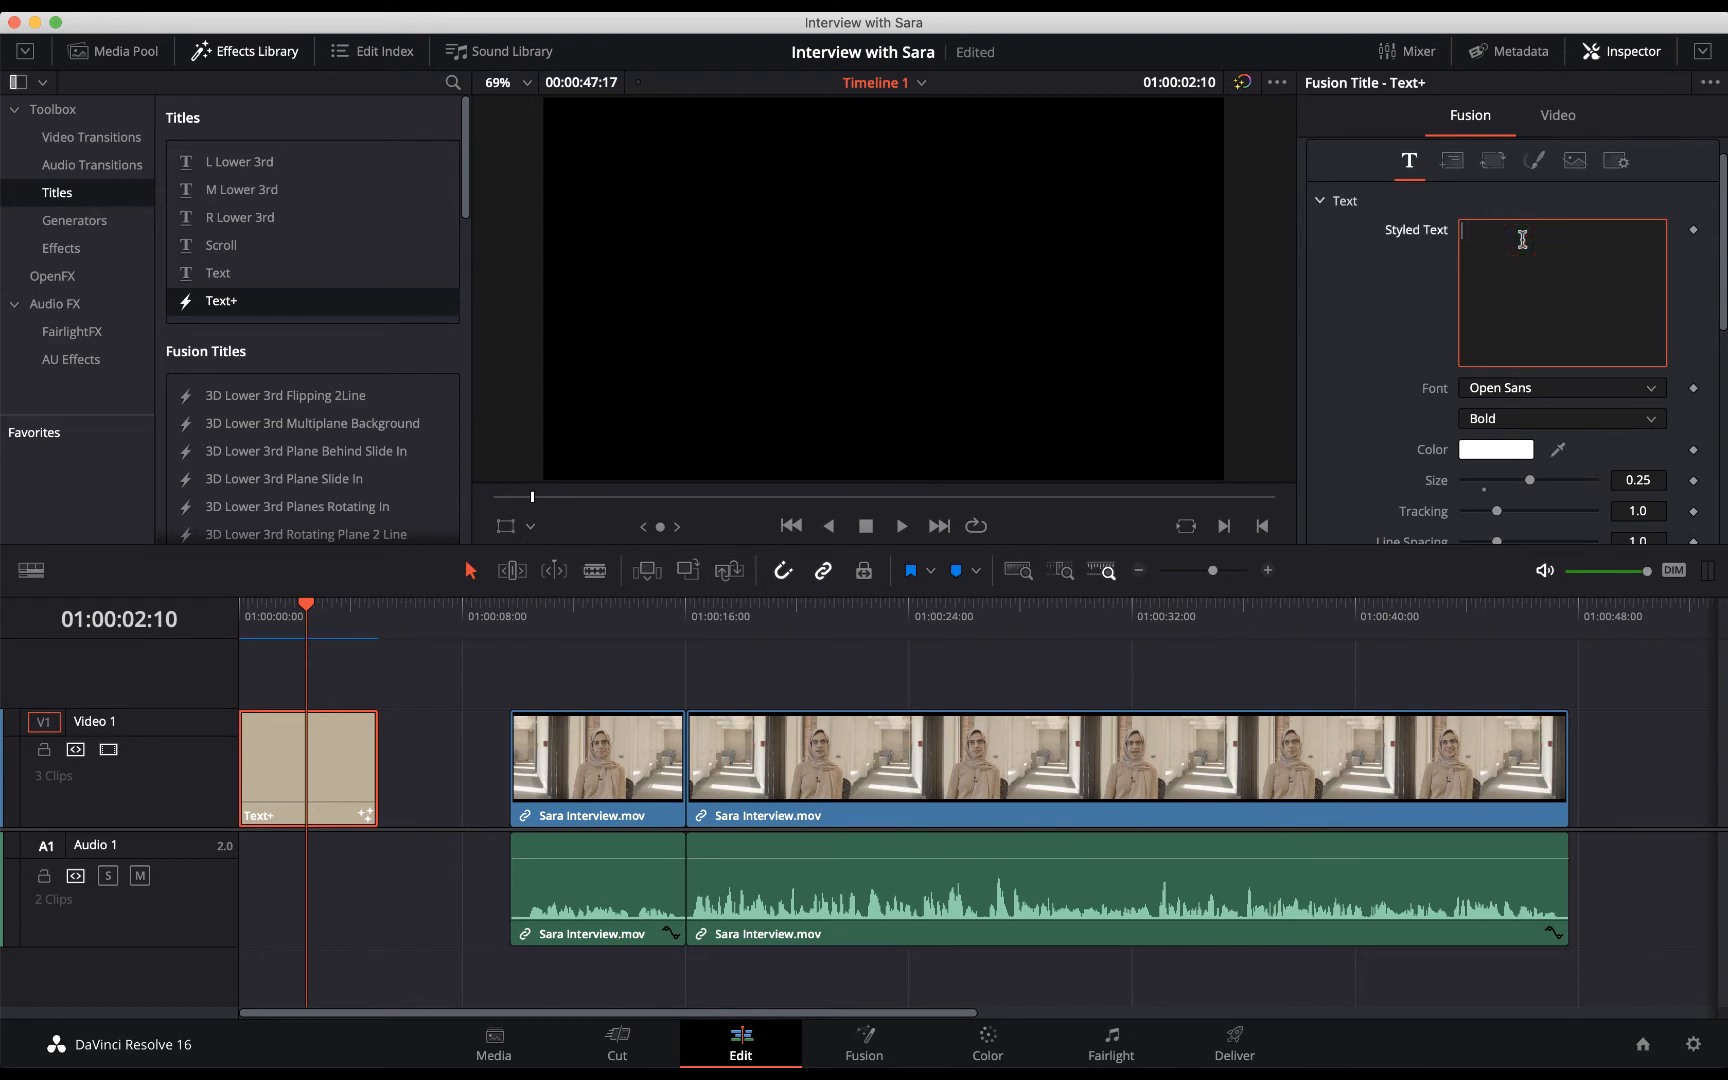
pyautogui.write('Intervi')
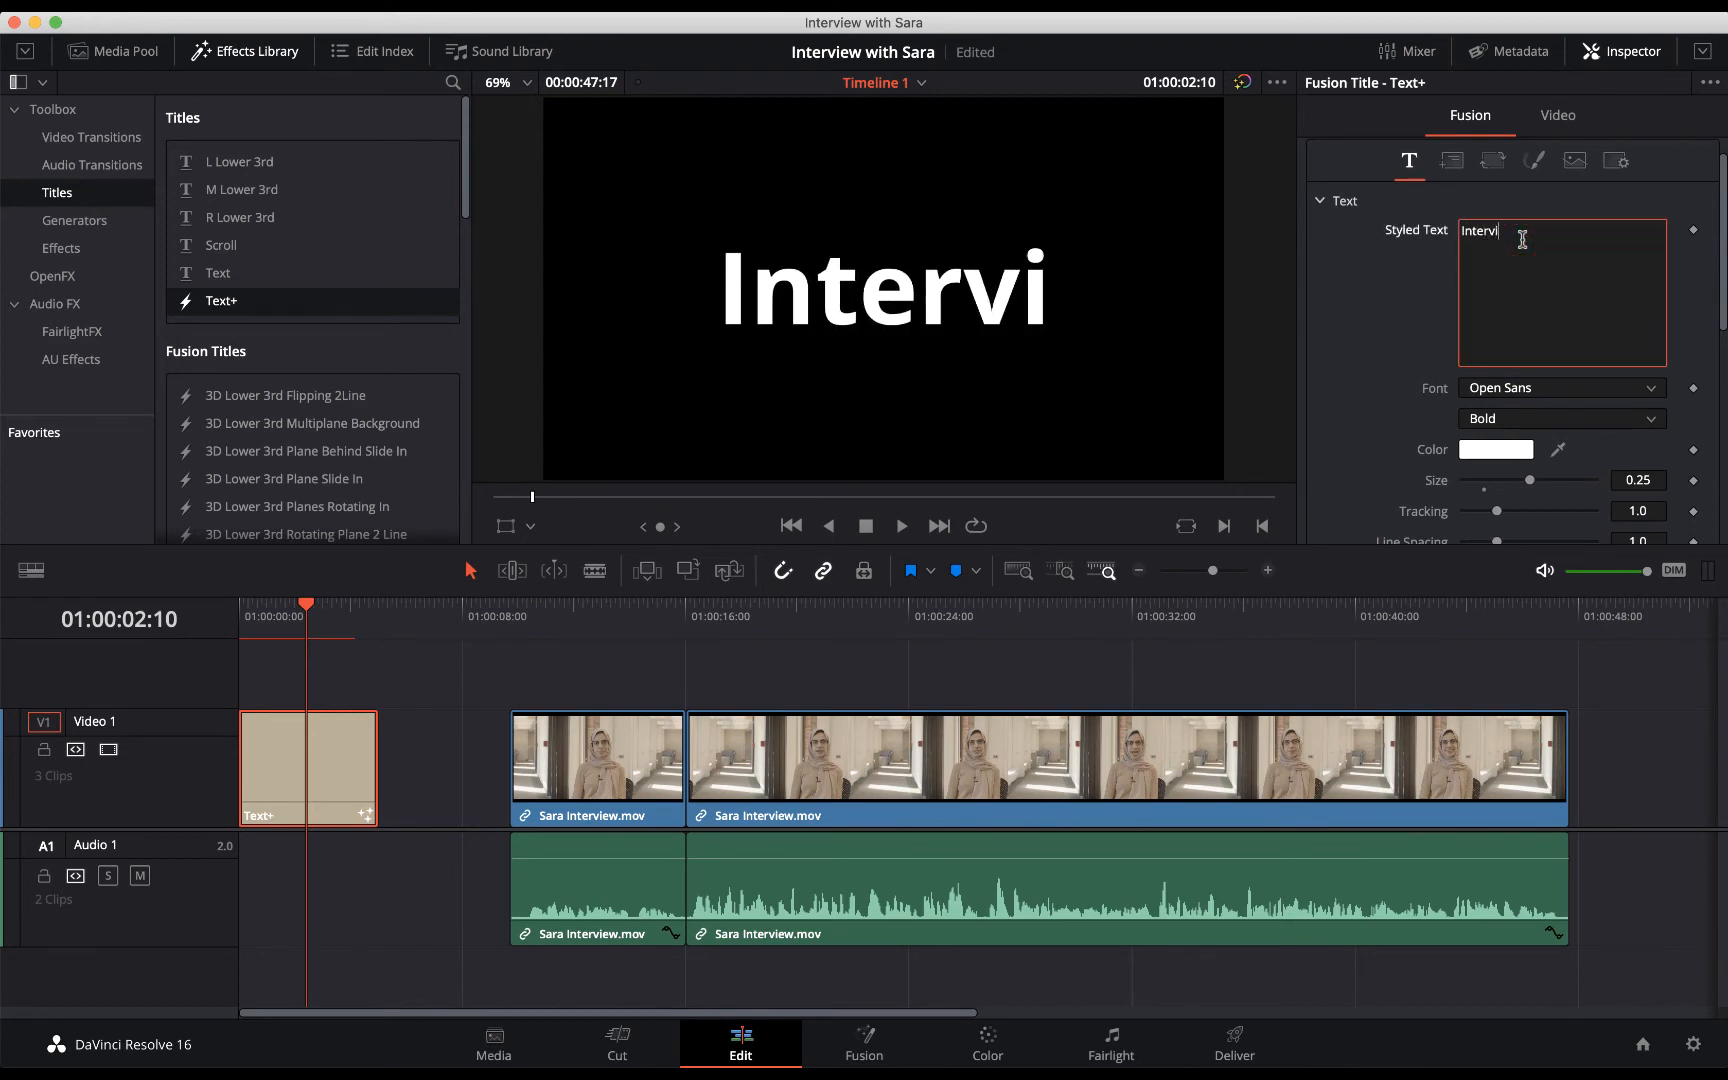
pyautogui.write('ew with Sara')
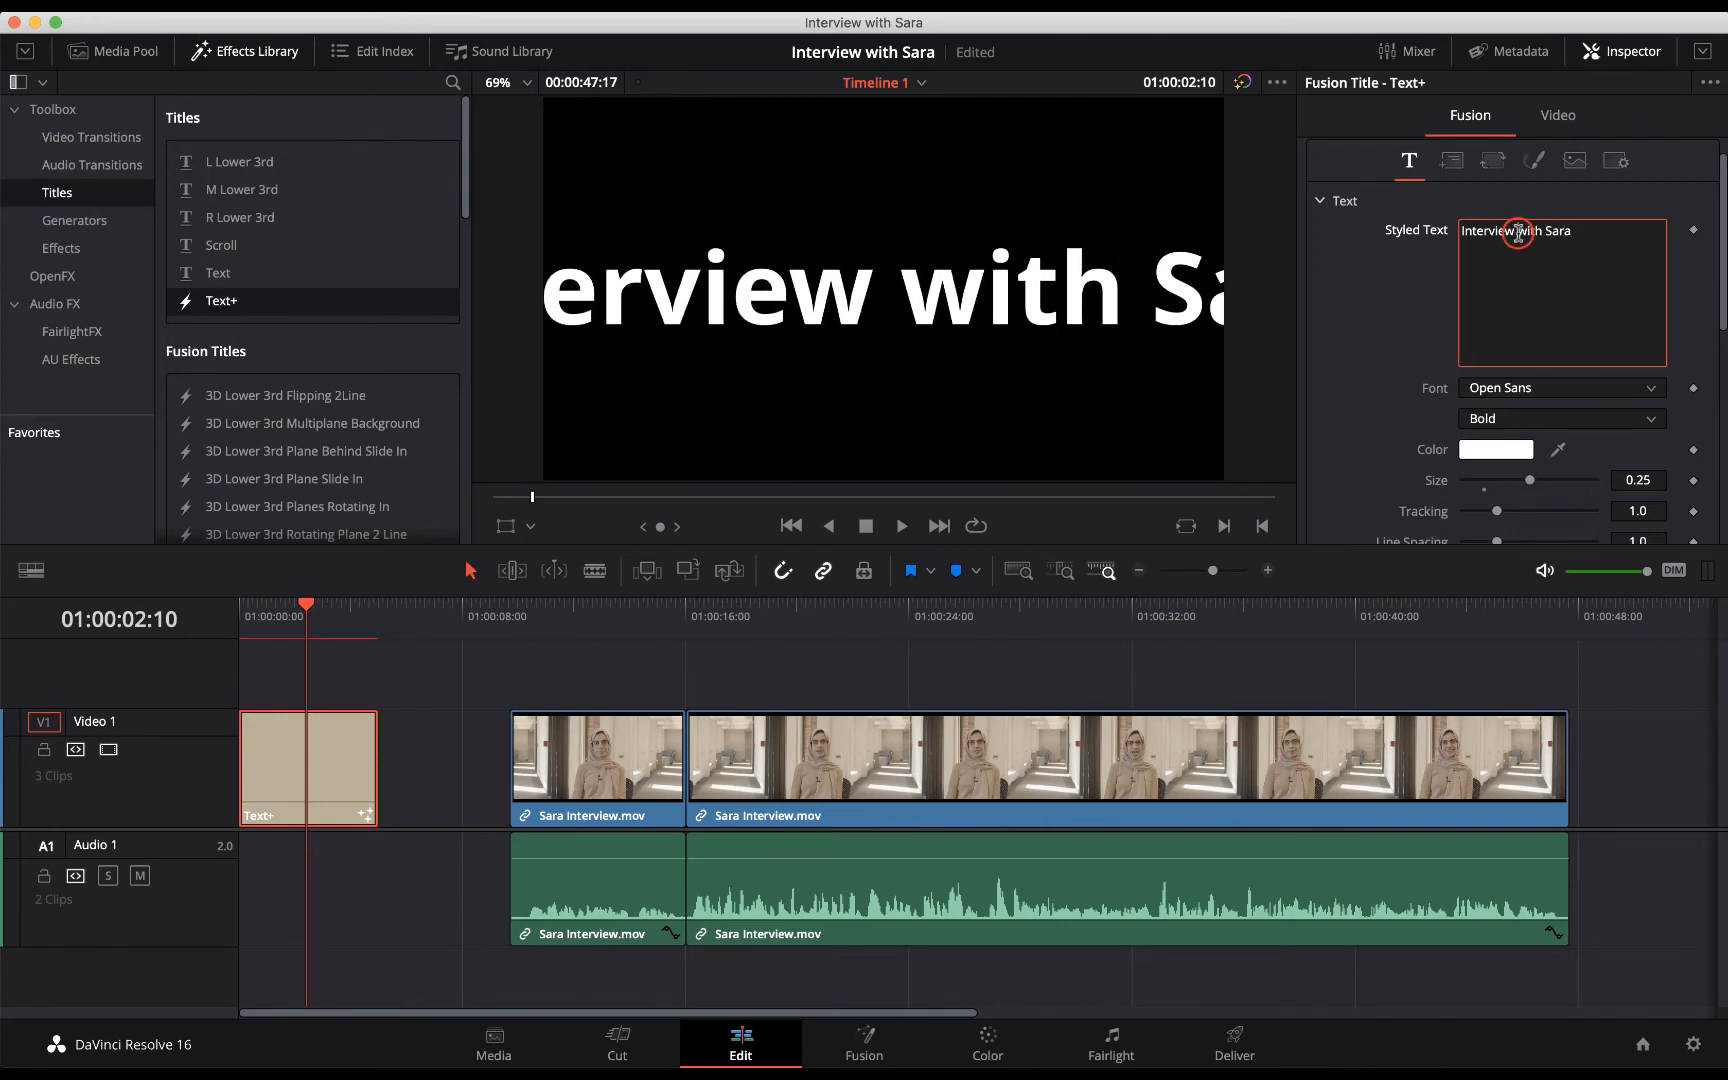
# Break the title into two lines before "with" and set its size to 0.1417, tracking to 1.071 and line spacing to 0.756.
pyautogui.press('Return')
pyautogui.moveTo(1529, 480); pyautogui.dragTo(1488, 537)
pyautogui.scroll(-1, 1497, 530)
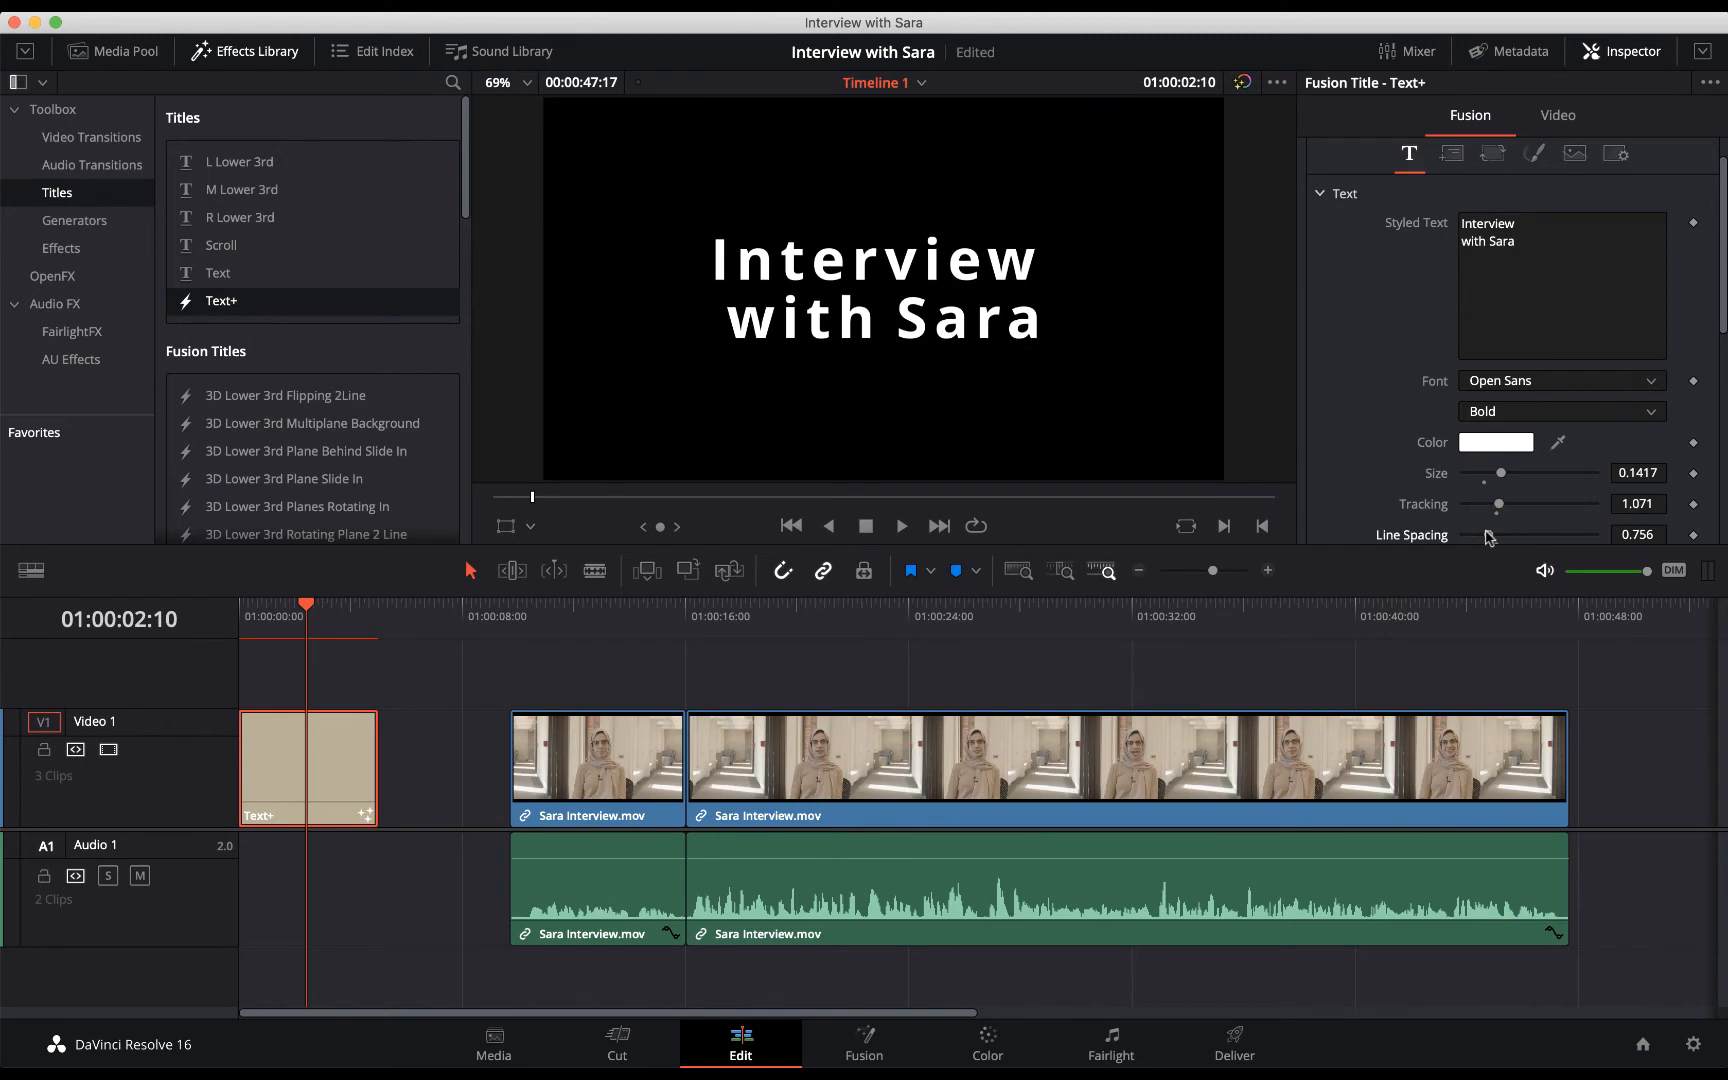
# Close the gap between the Text+ title and the first interview clip.
pyautogui.click(337, 697)
pyautogui.click(423, 762)
pyautogui.press('BackSpace')
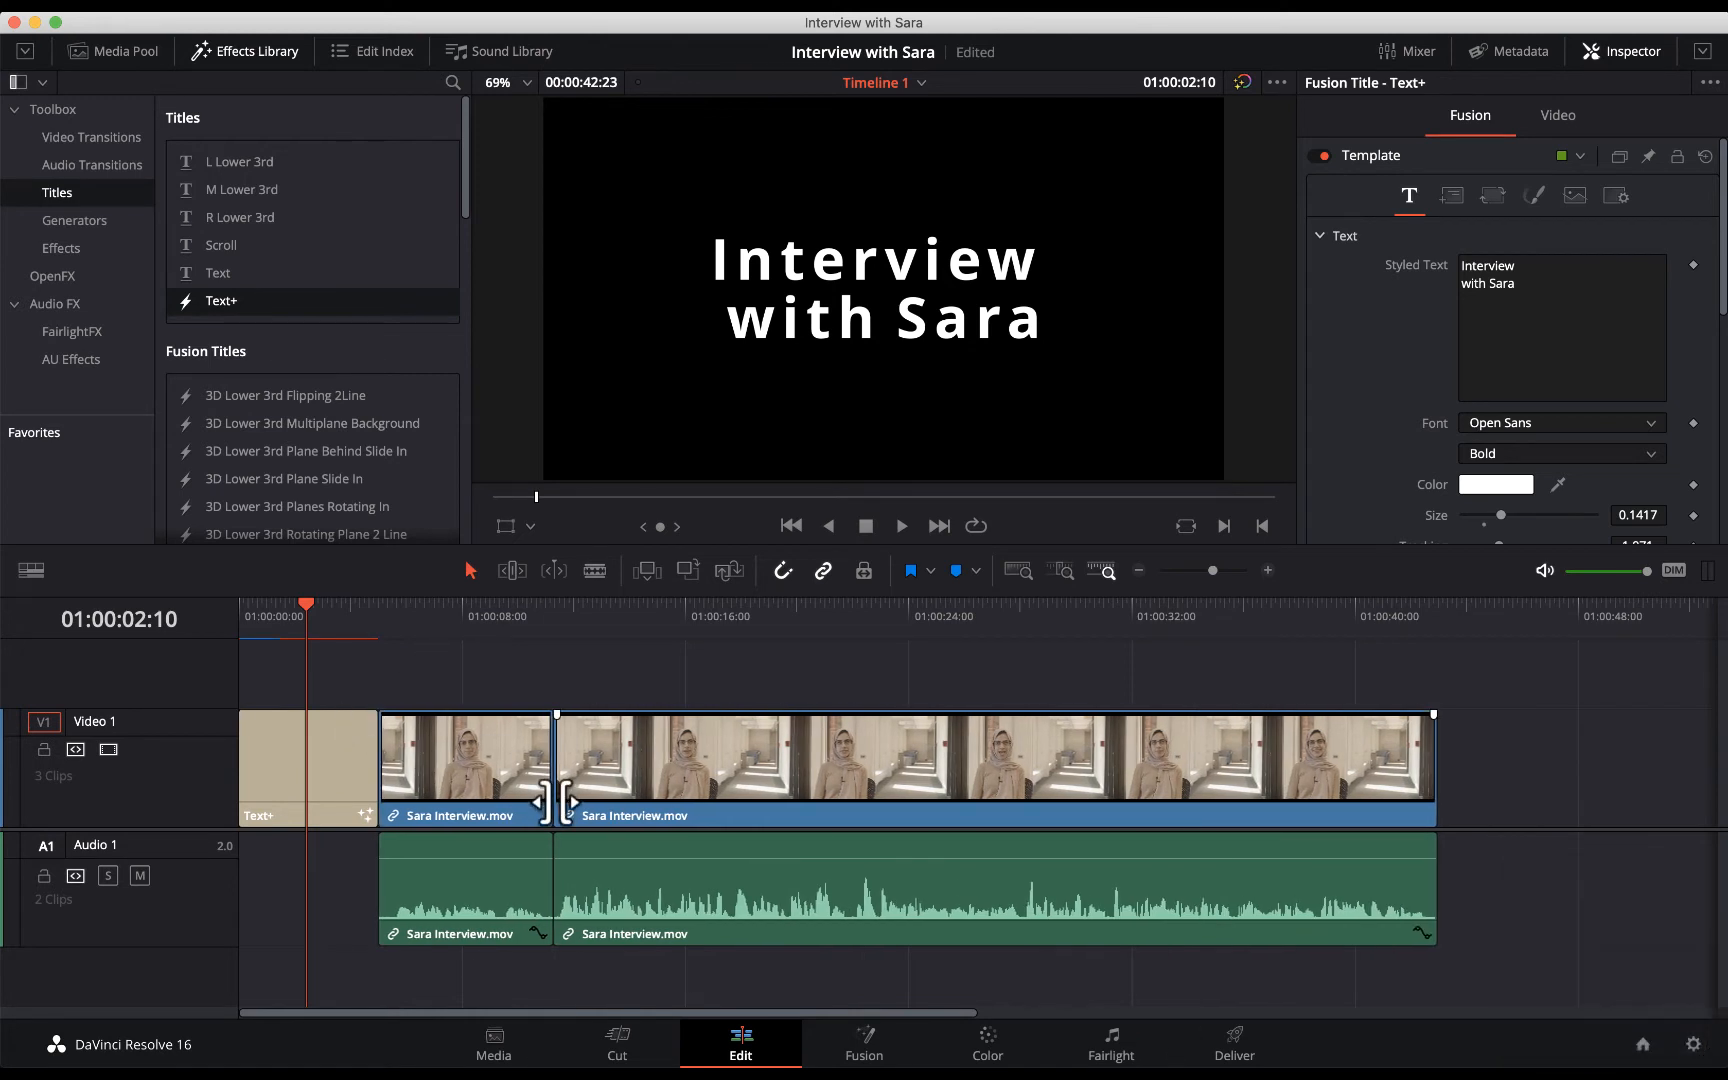
# Show the project's source clips and park the timeline playhead at 01:00:11:07, on the cut between the two interview clips.
pyautogui.click(110, 54)
pyautogui.scroll(5, 345, 462)
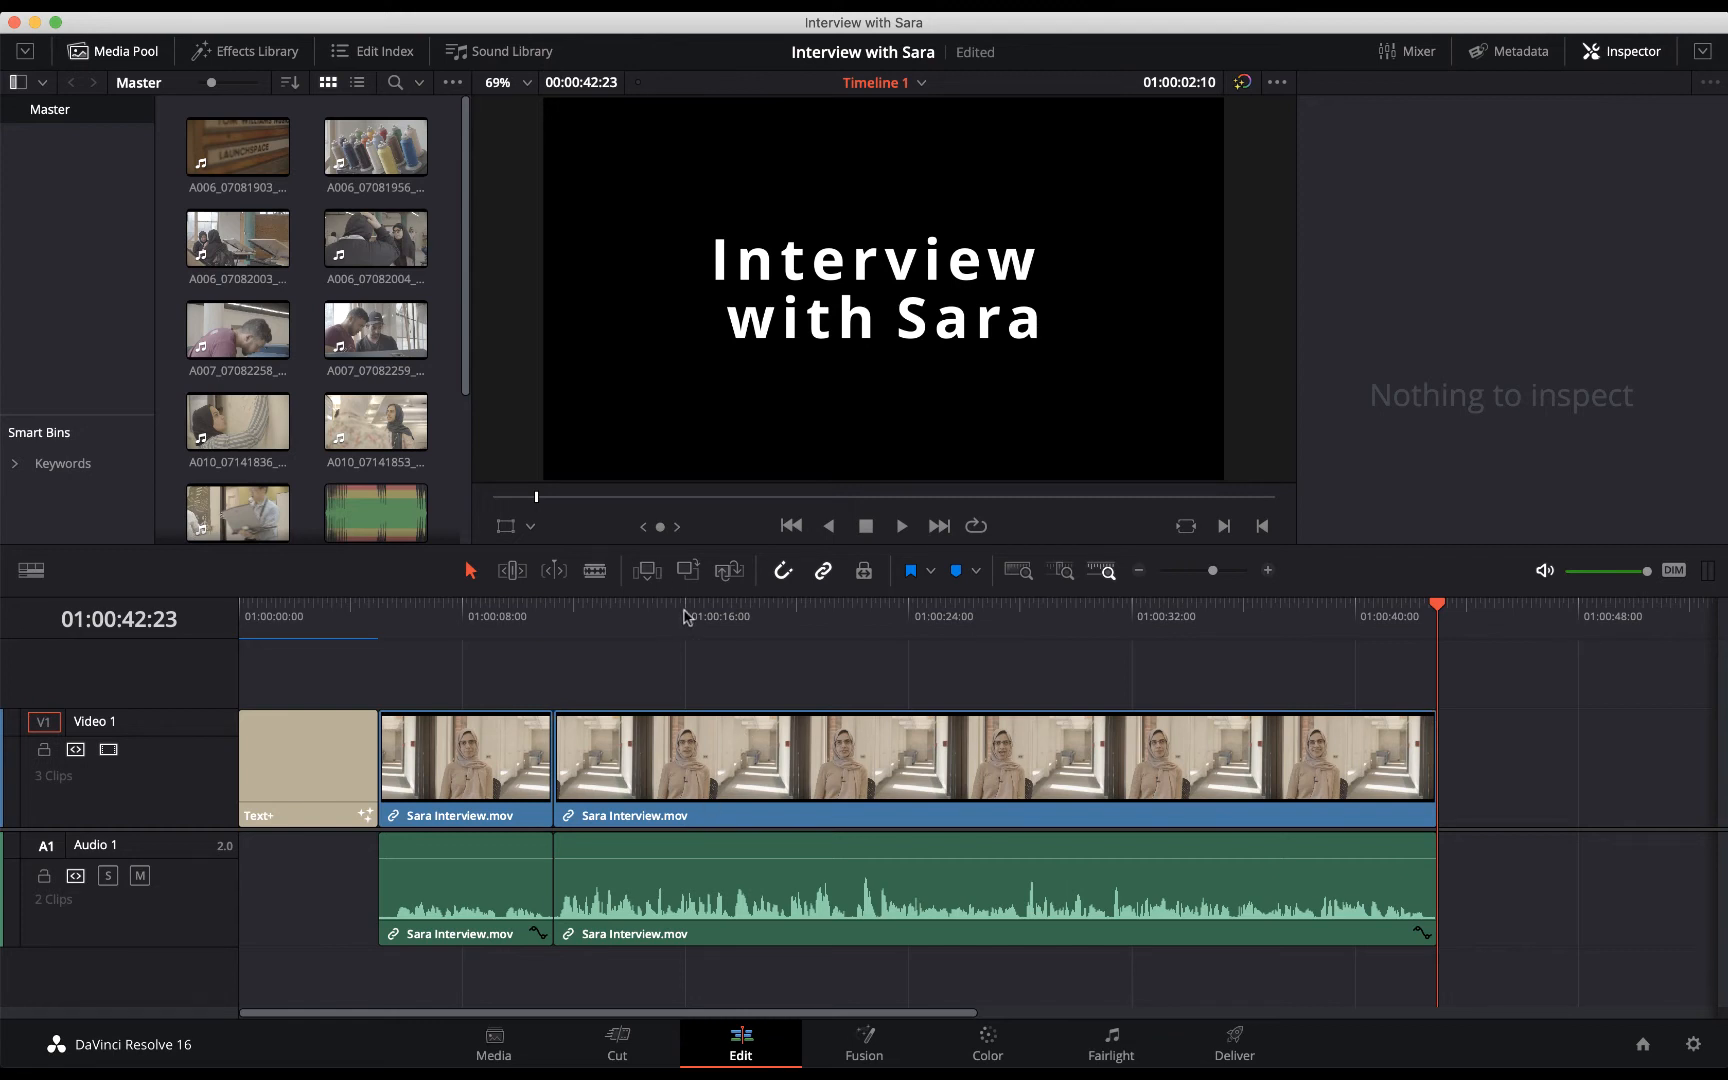
pyautogui.moveTo(538, 614); pyautogui.dragTo(622, 627)
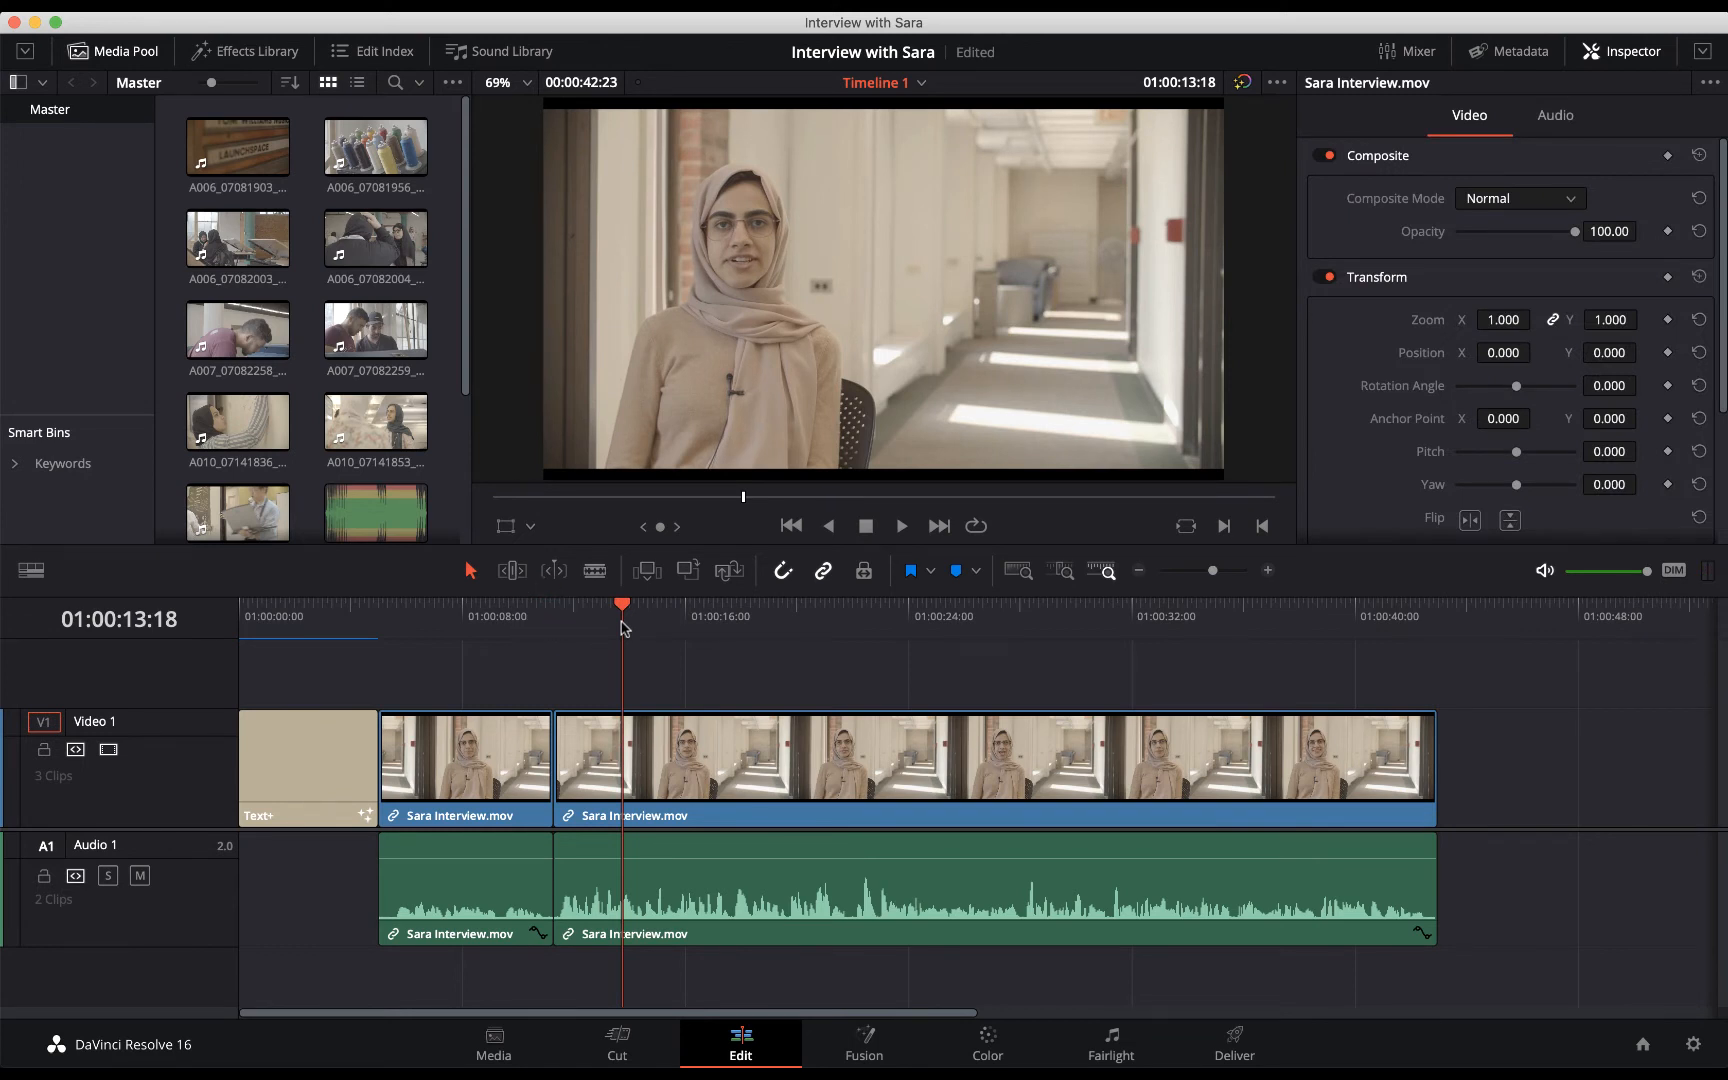
pyautogui.moveTo(545, 616)
pyautogui.mouseDown()
pyautogui.moveTo(610, 625)
pyautogui.moveTo(538, 630)
pyautogui.mouseUp()
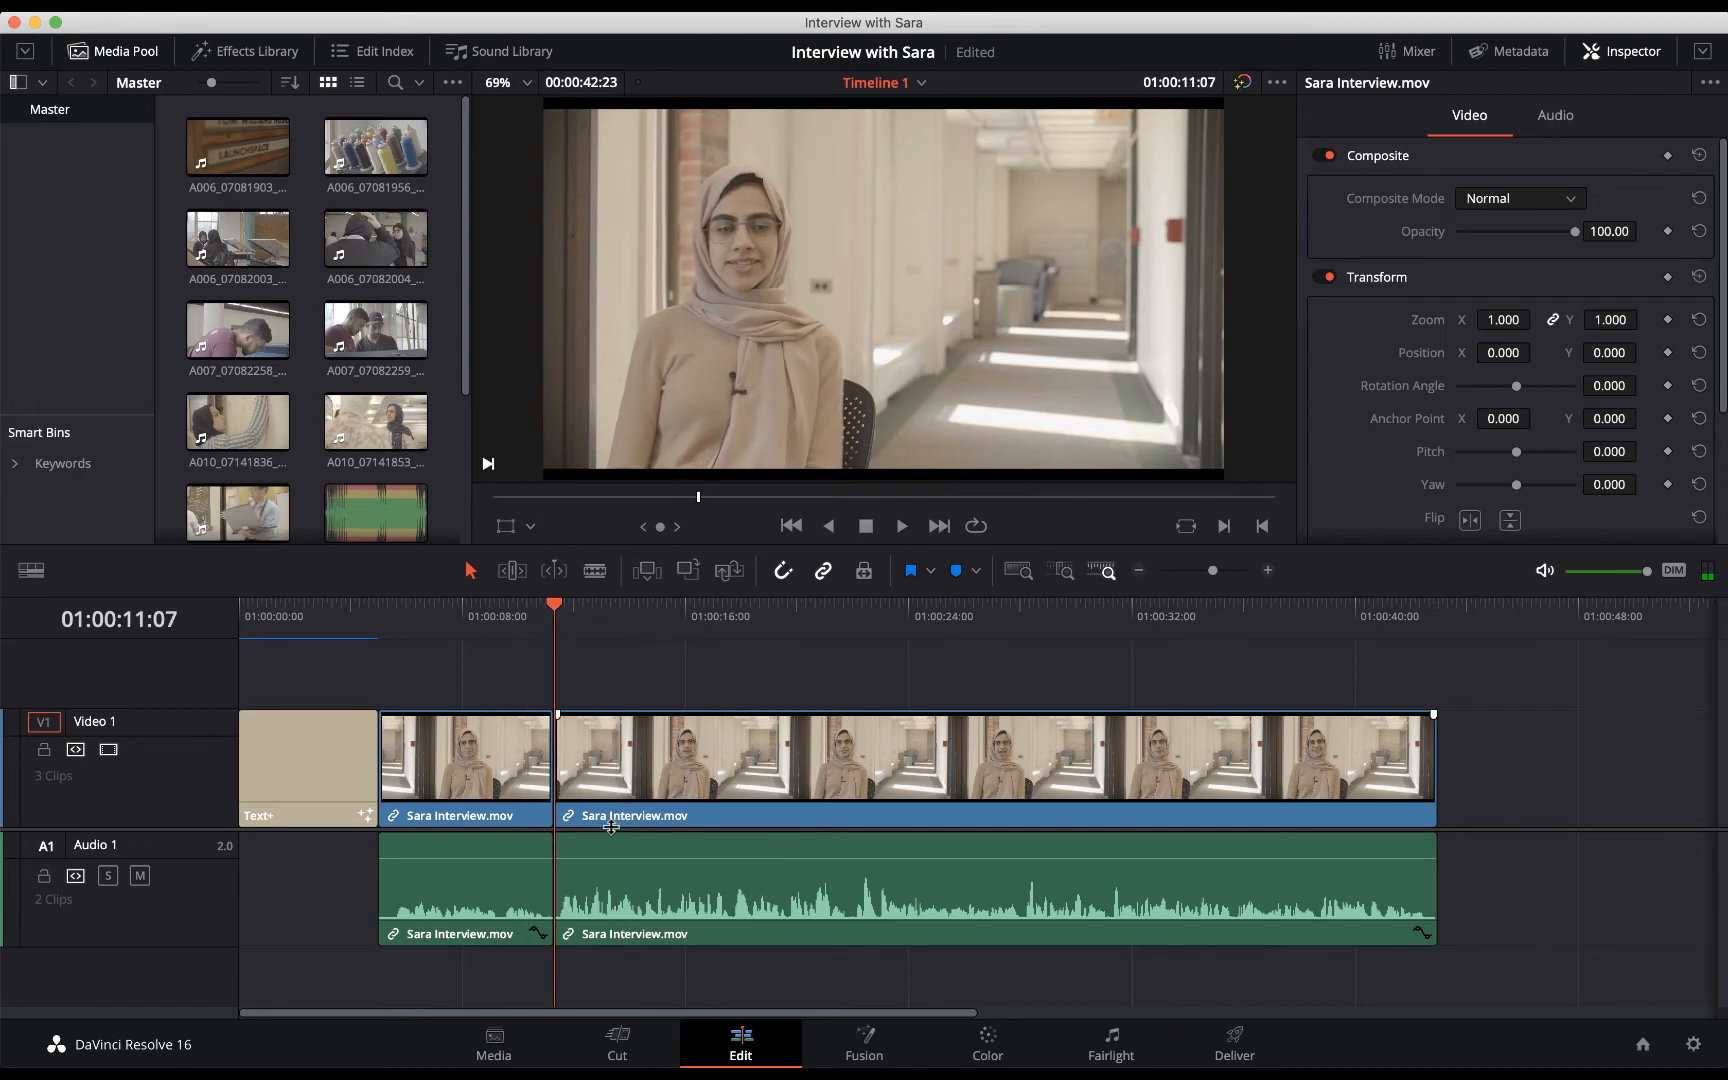
pyautogui.scroll(2, 611, 826)
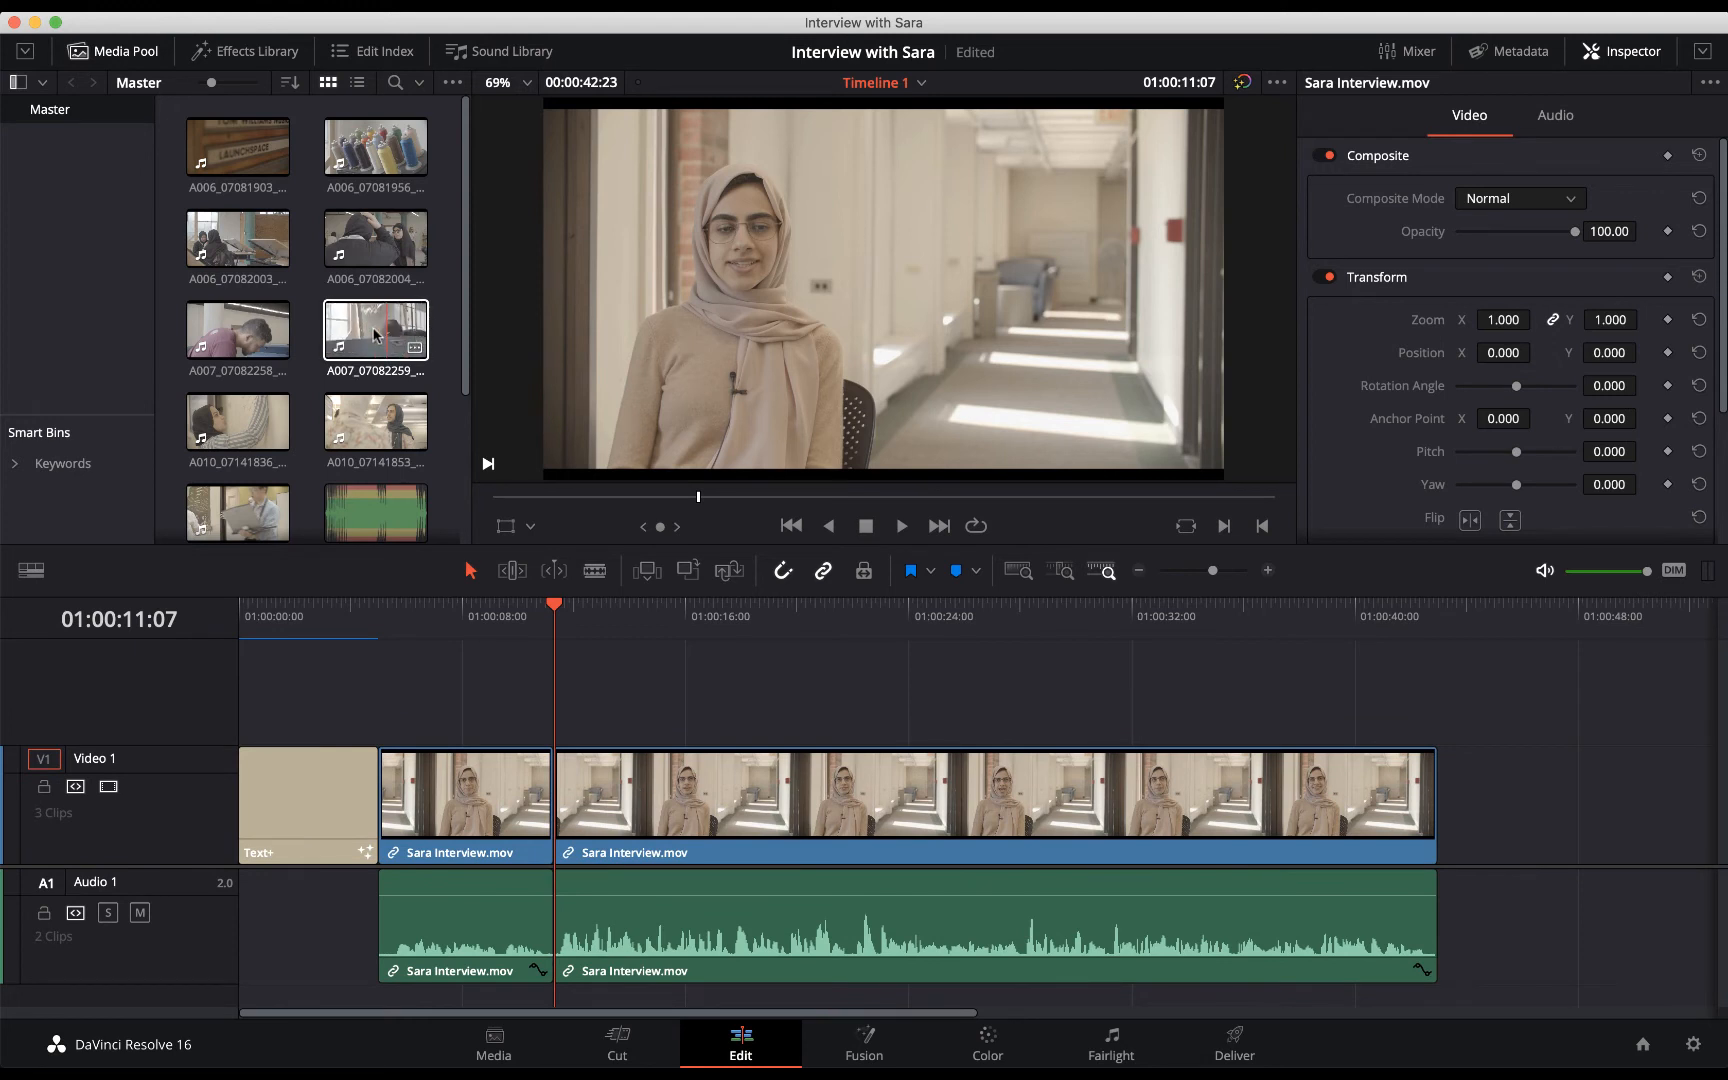
# Open A010_07141853_C050.mov in the viewer and mark its in point at 18:54:09:22 and its out point at 18:54:12:15.
pyautogui.doubleClick(368, 427)
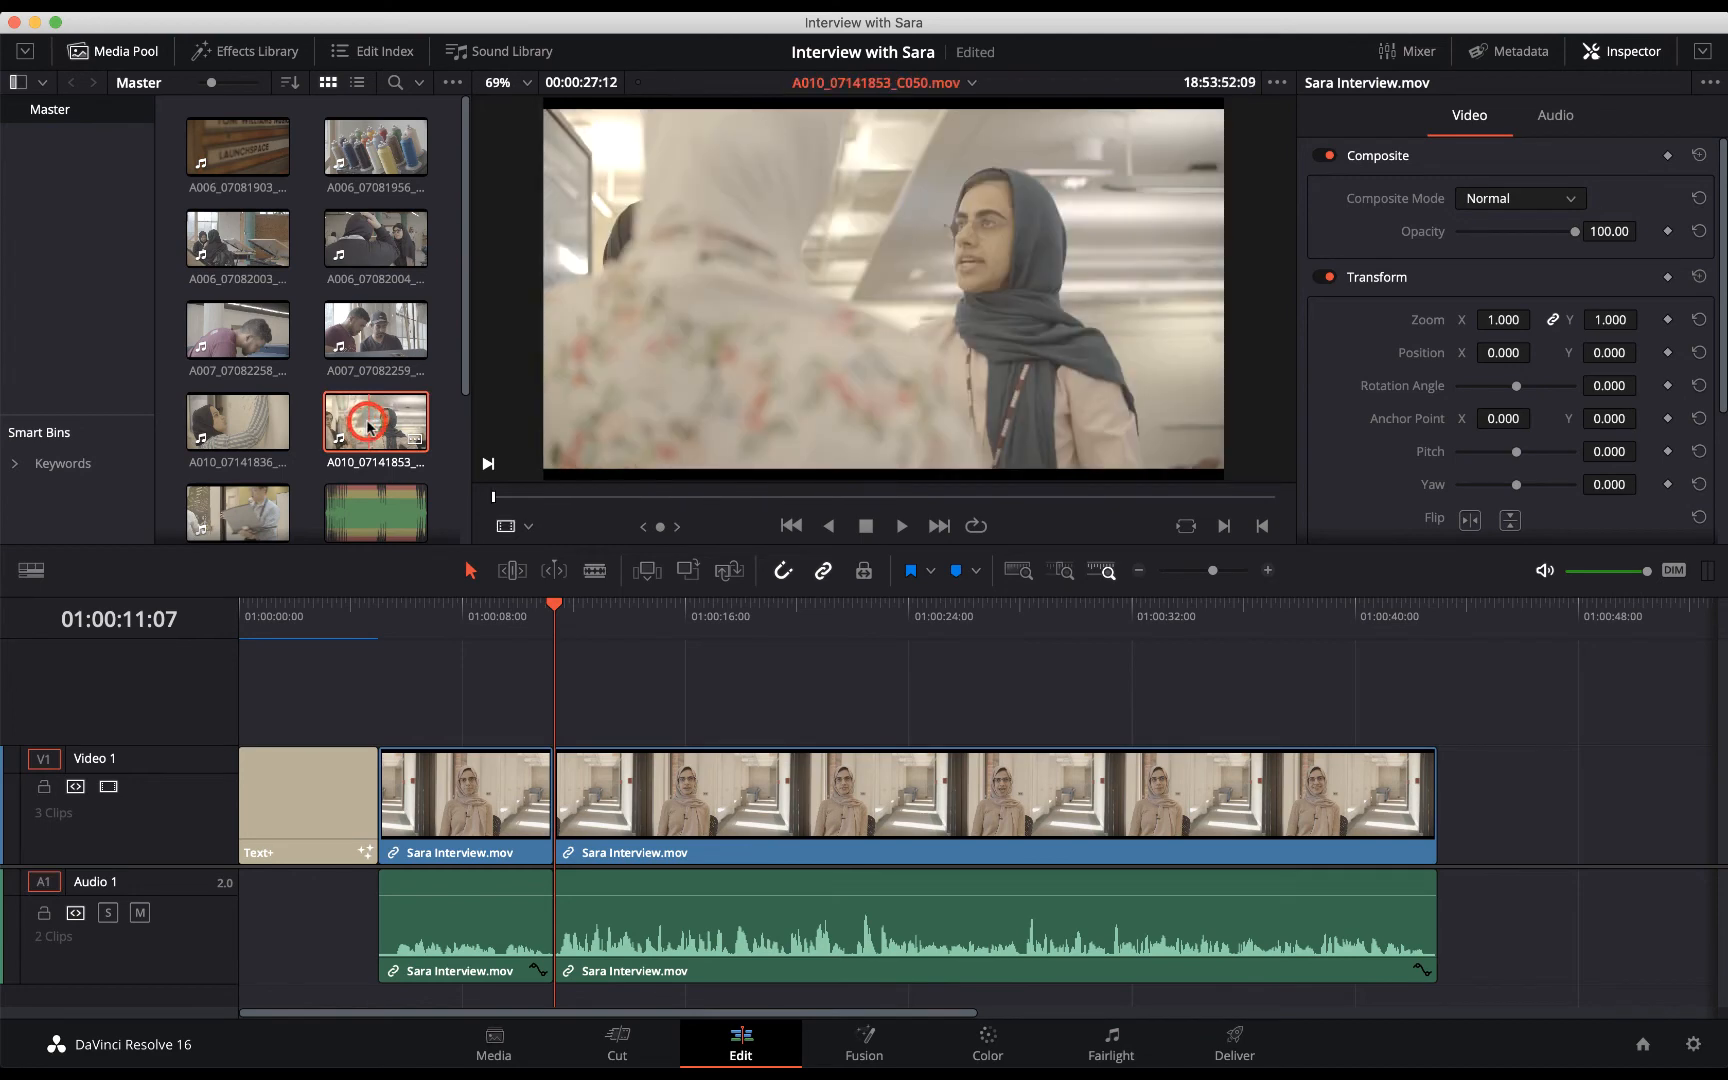
pyautogui.moveTo(567, 498); pyautogui.dragTo(862, 497)
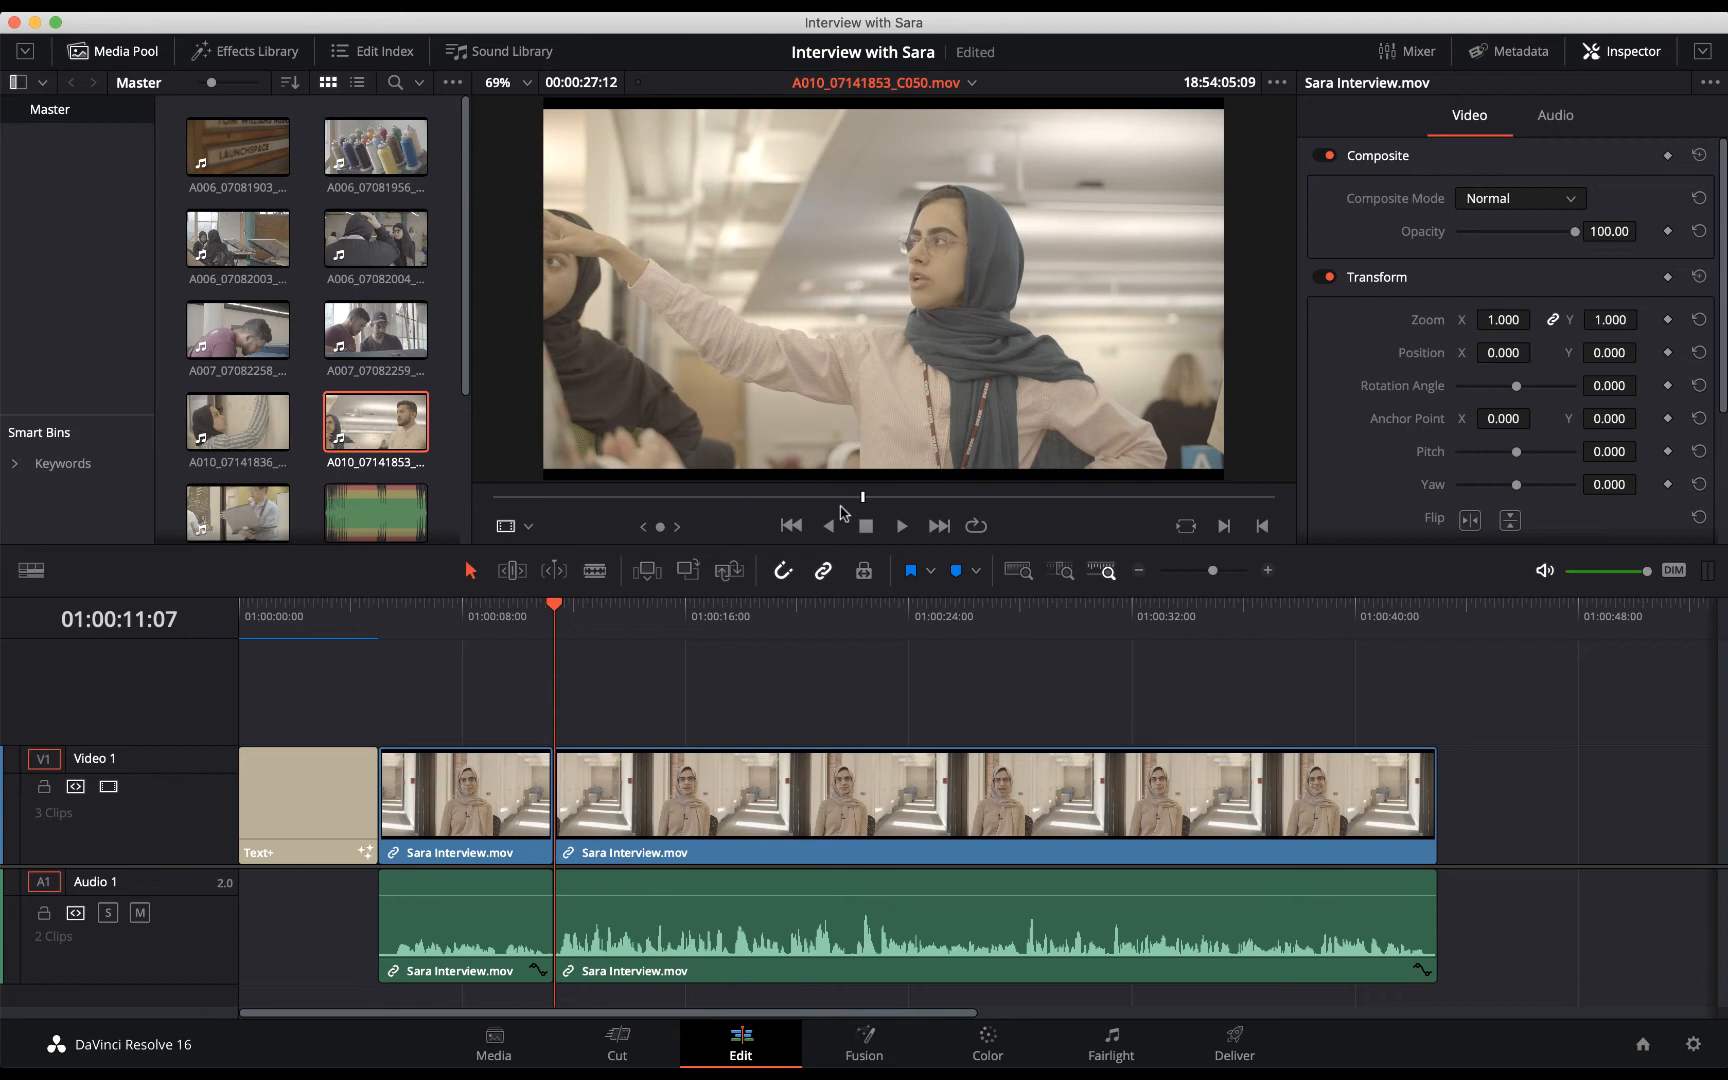
pyautogui.moveTo(866, 500); pyautogui.dragTo(994, 514)
pyautogui.press('i')
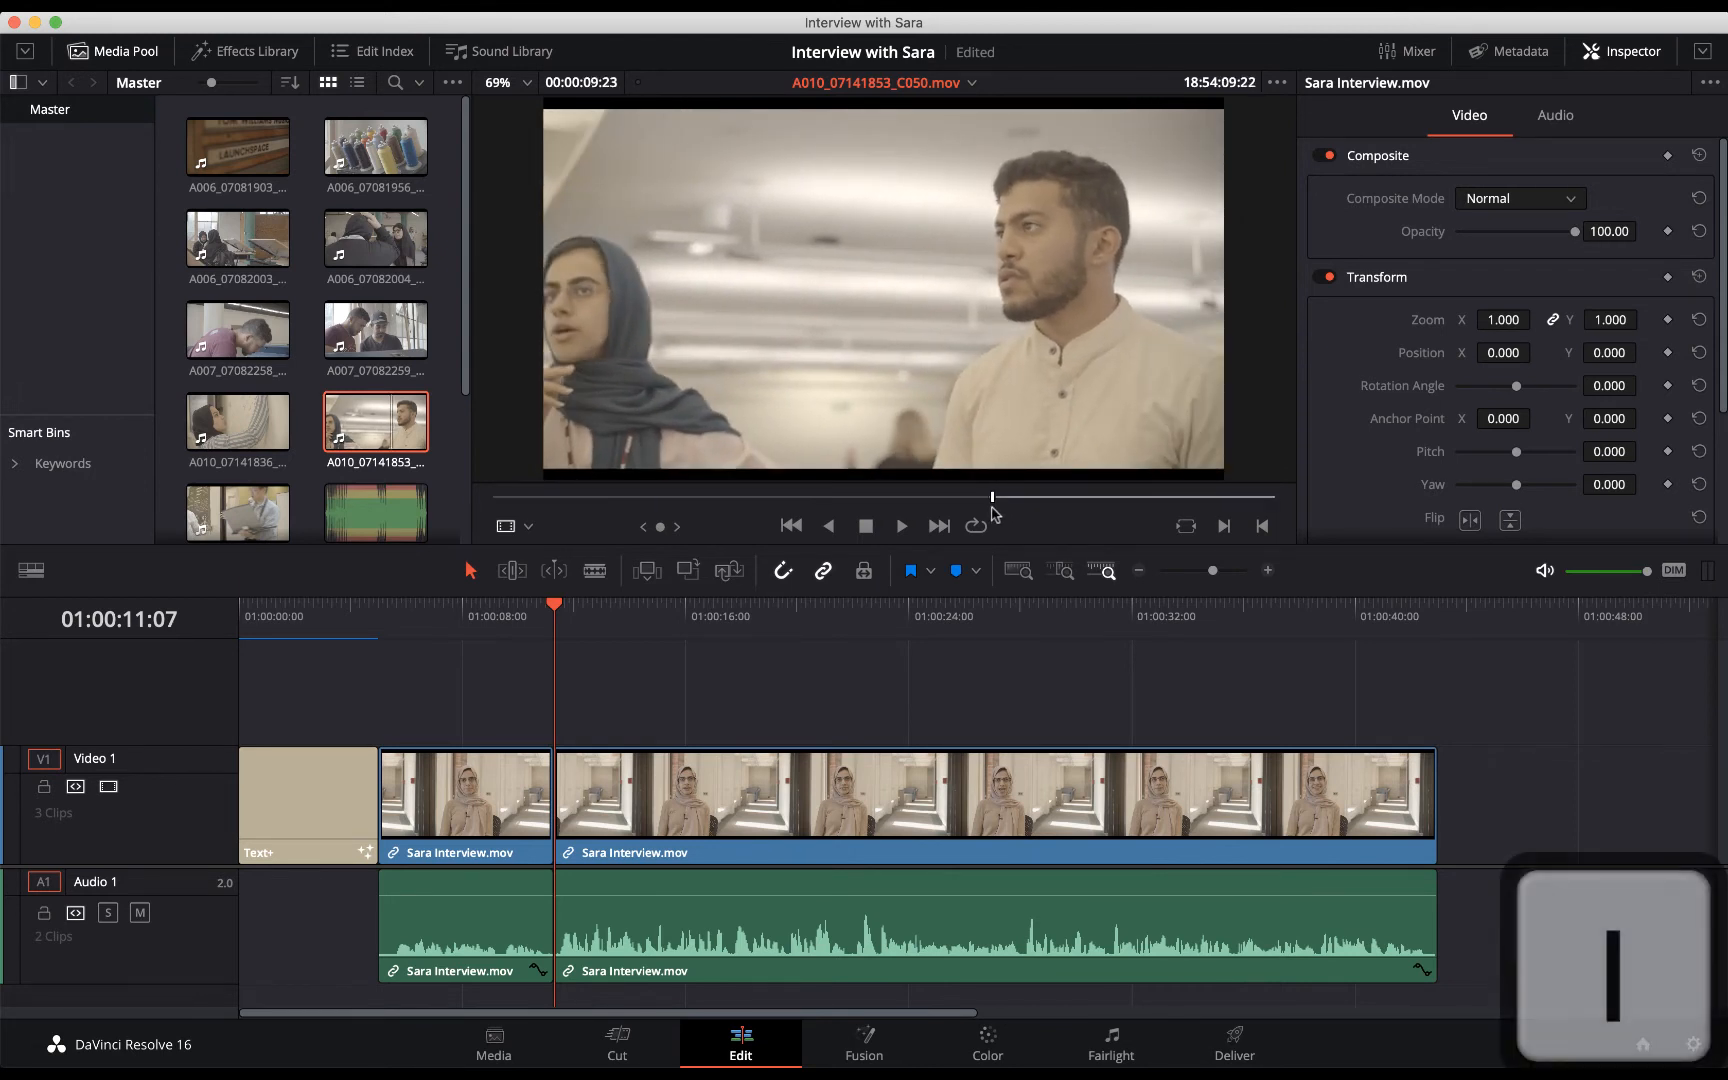
pyautogui.press('space')
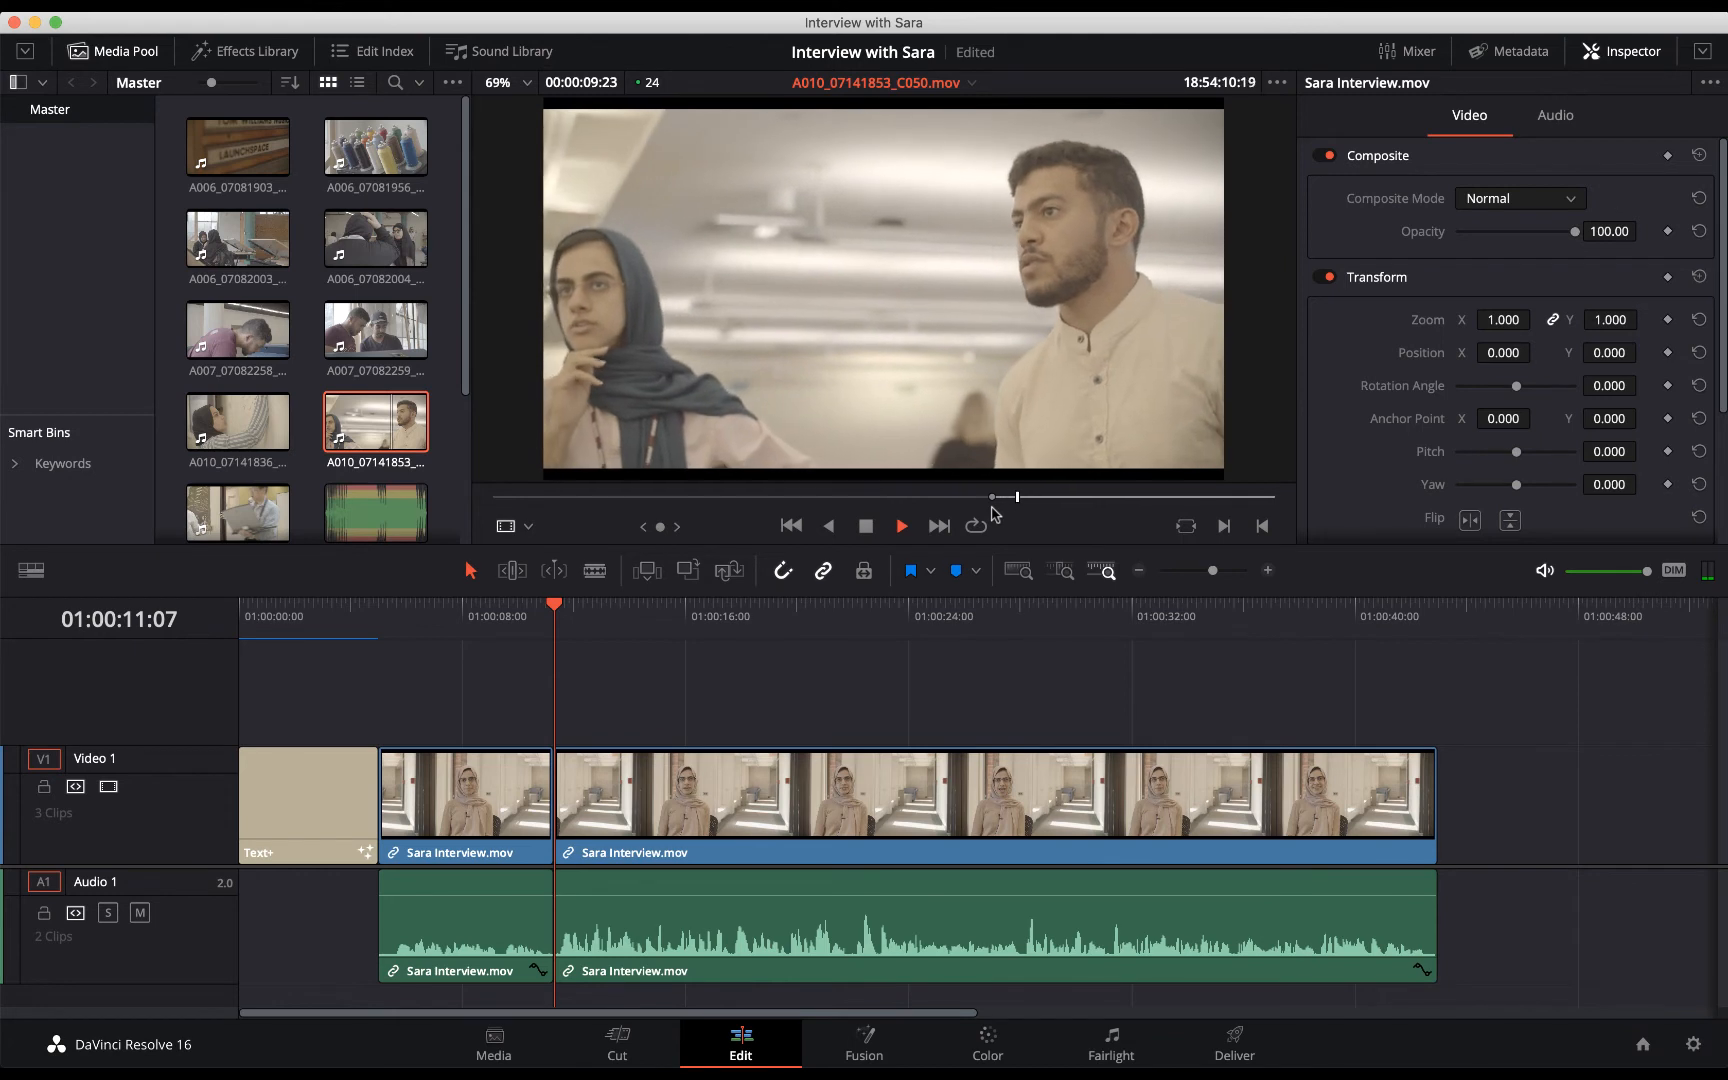
pyautogui.press('space')
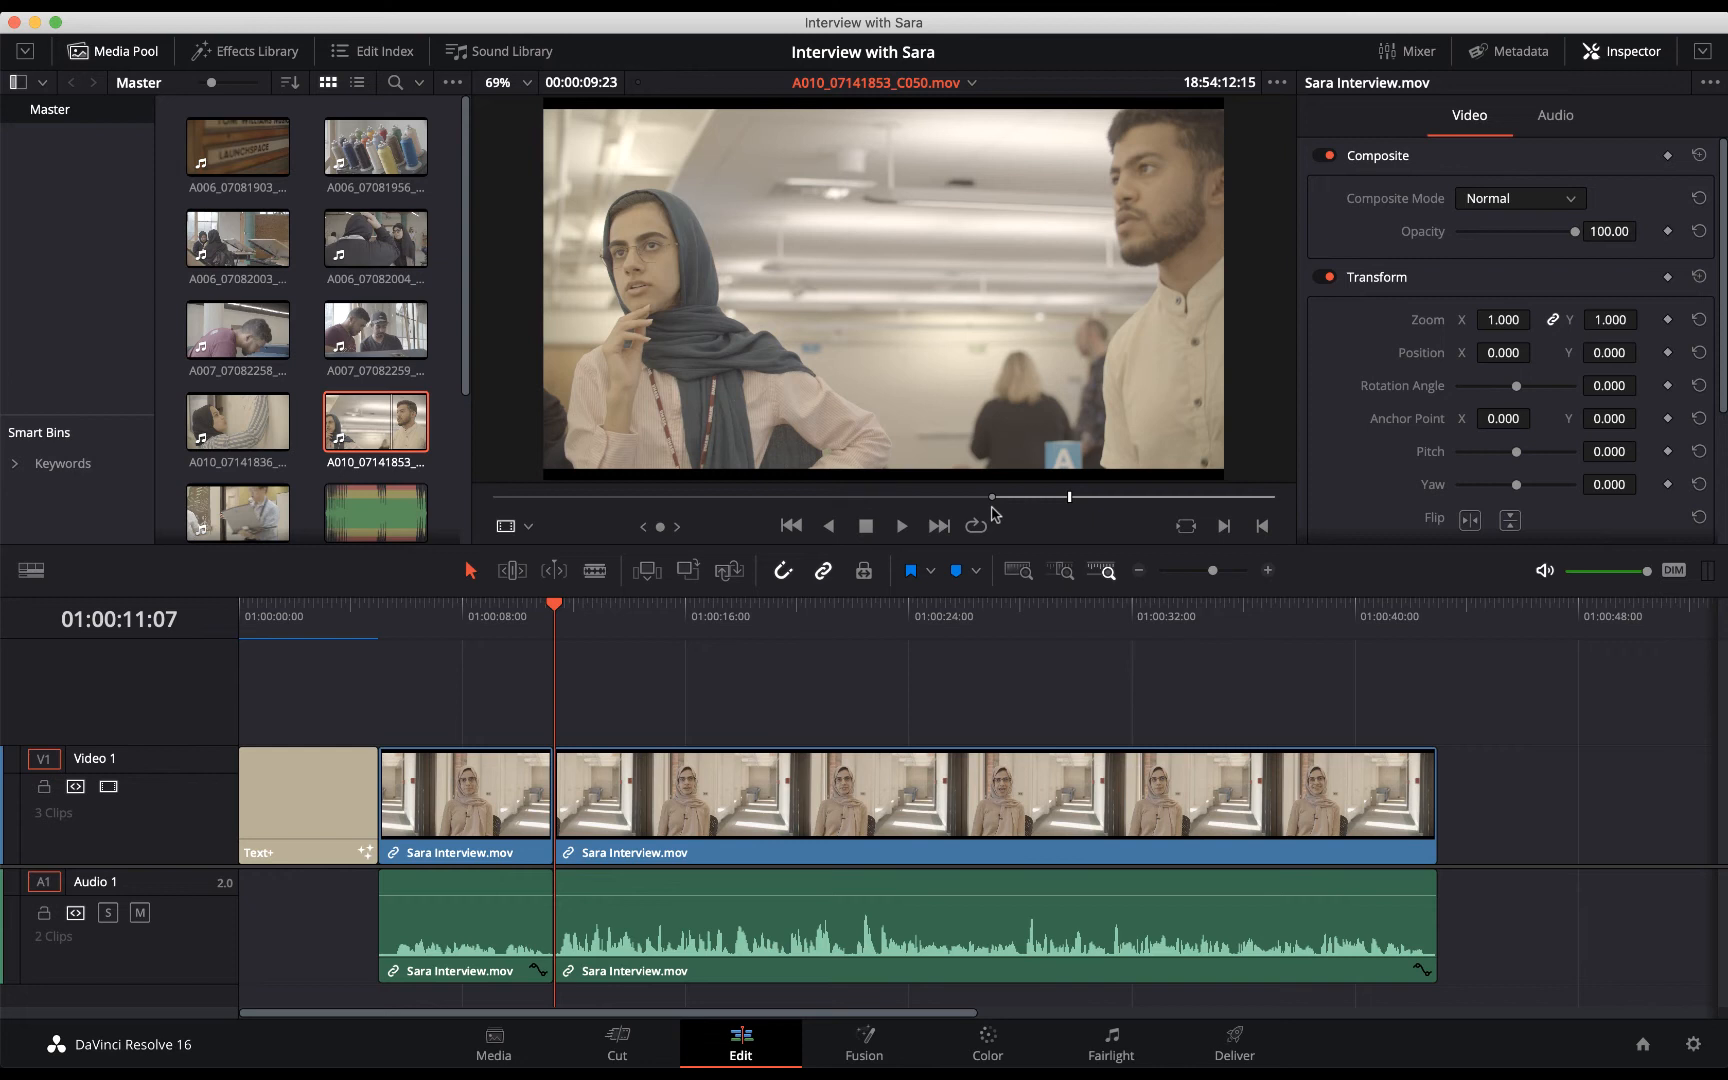
pyautogui.press('o')
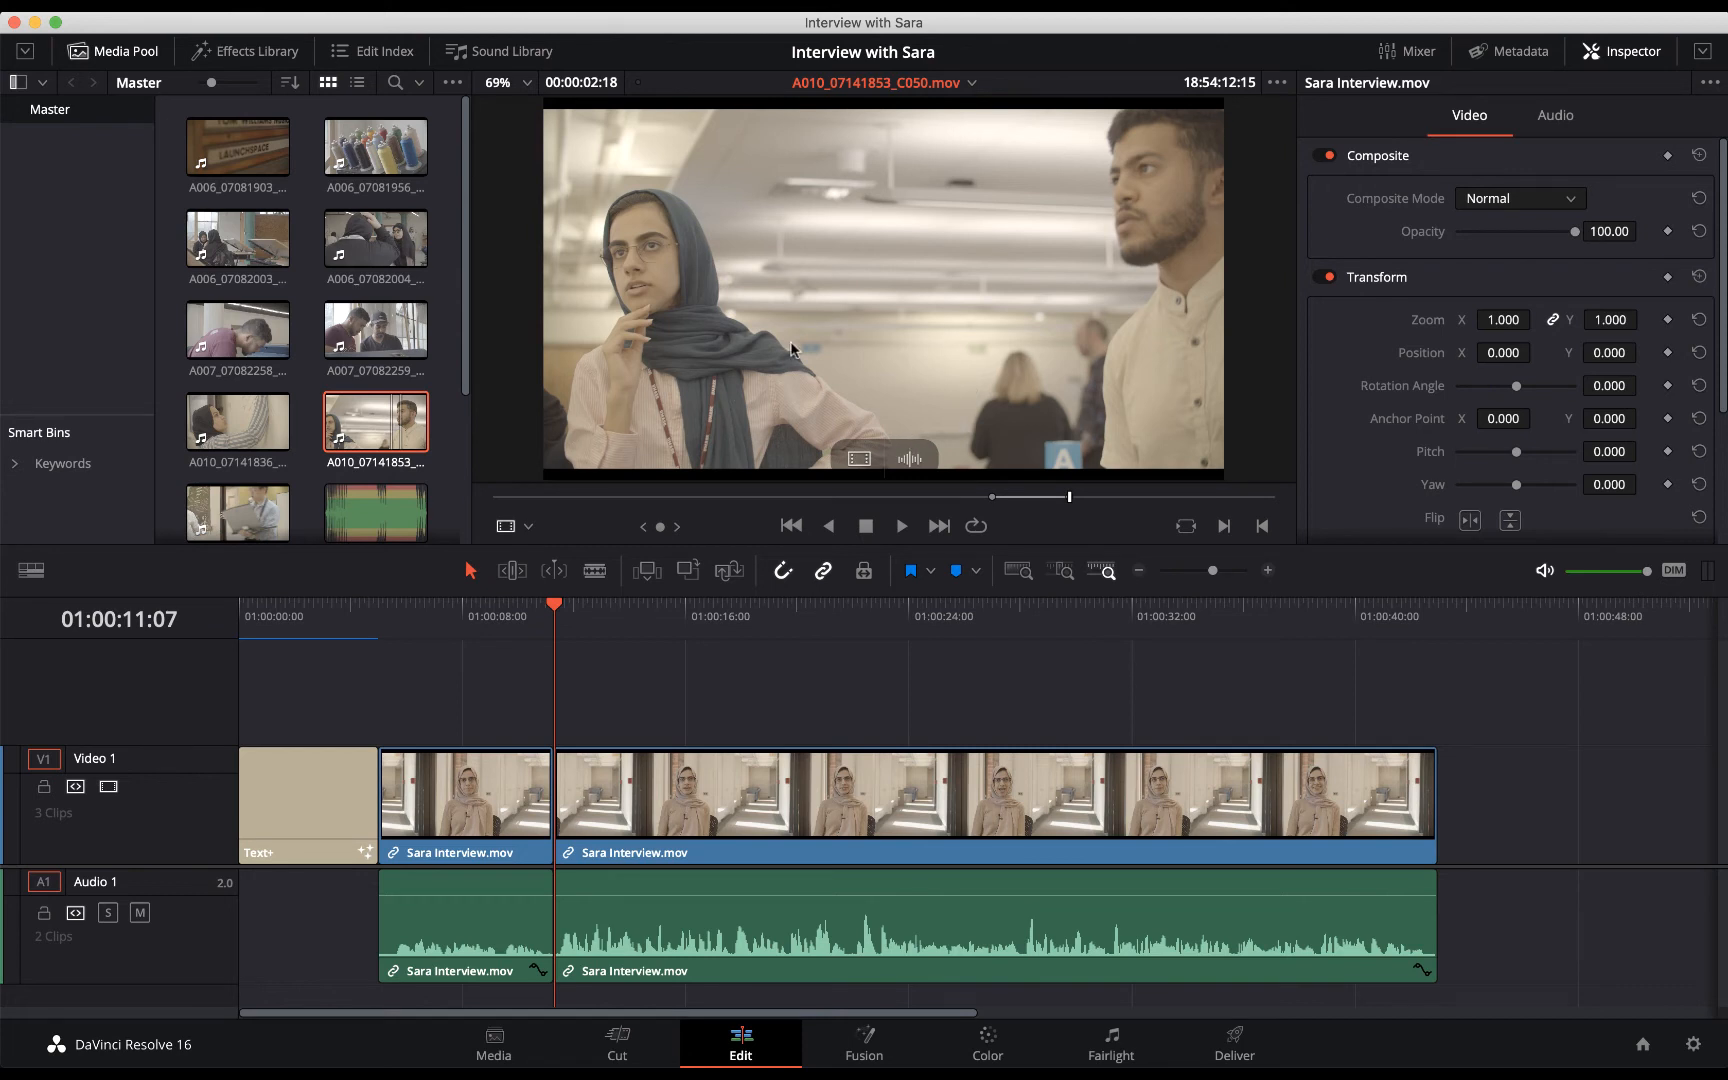
# Place only the video of the marked range on a new Video 2 track, starting at the interview cut, and play back the transition.
pyautogui.moveTo(840, 300); pyautogui.dragTo(720, 530)
pyautogui.moveTo(859, 463); pyautogui.dragTo(557, 725)
pyautogui.moveTo(553, 604); pyautogui.dragTo(531, 604)
pyautogui.click(897, 526)
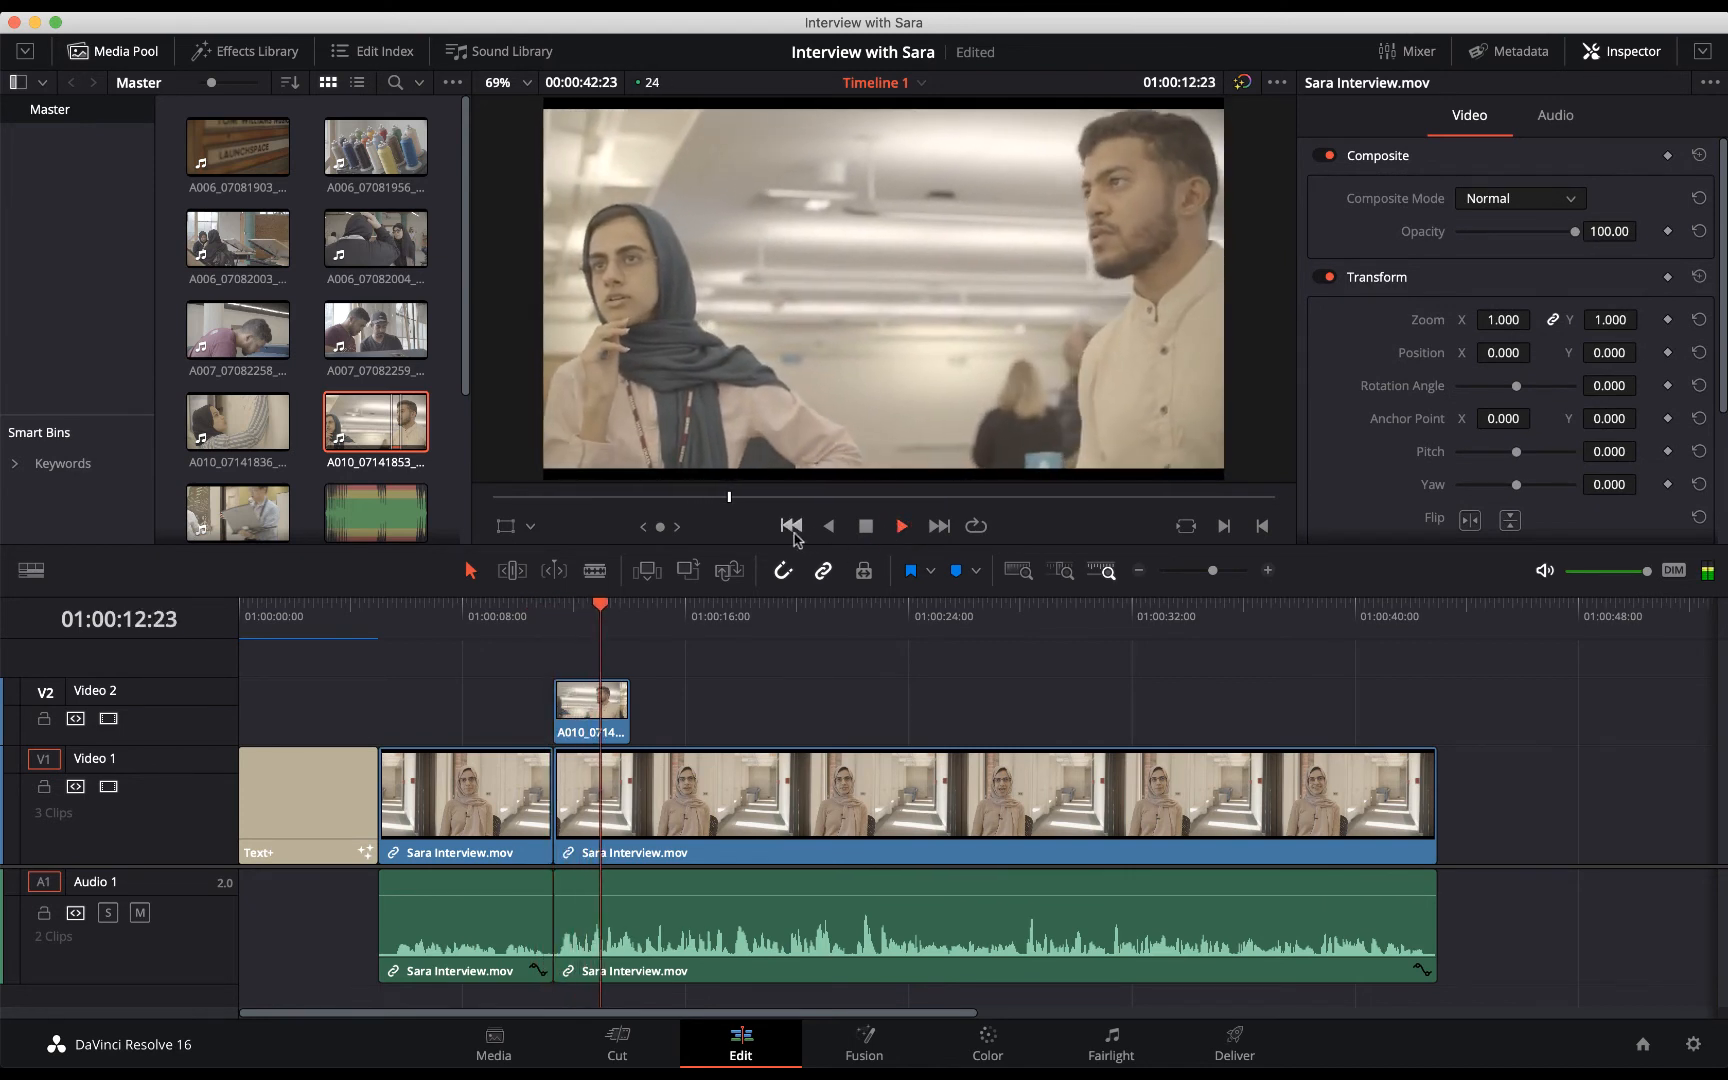
pyautogui.click(867, 527)
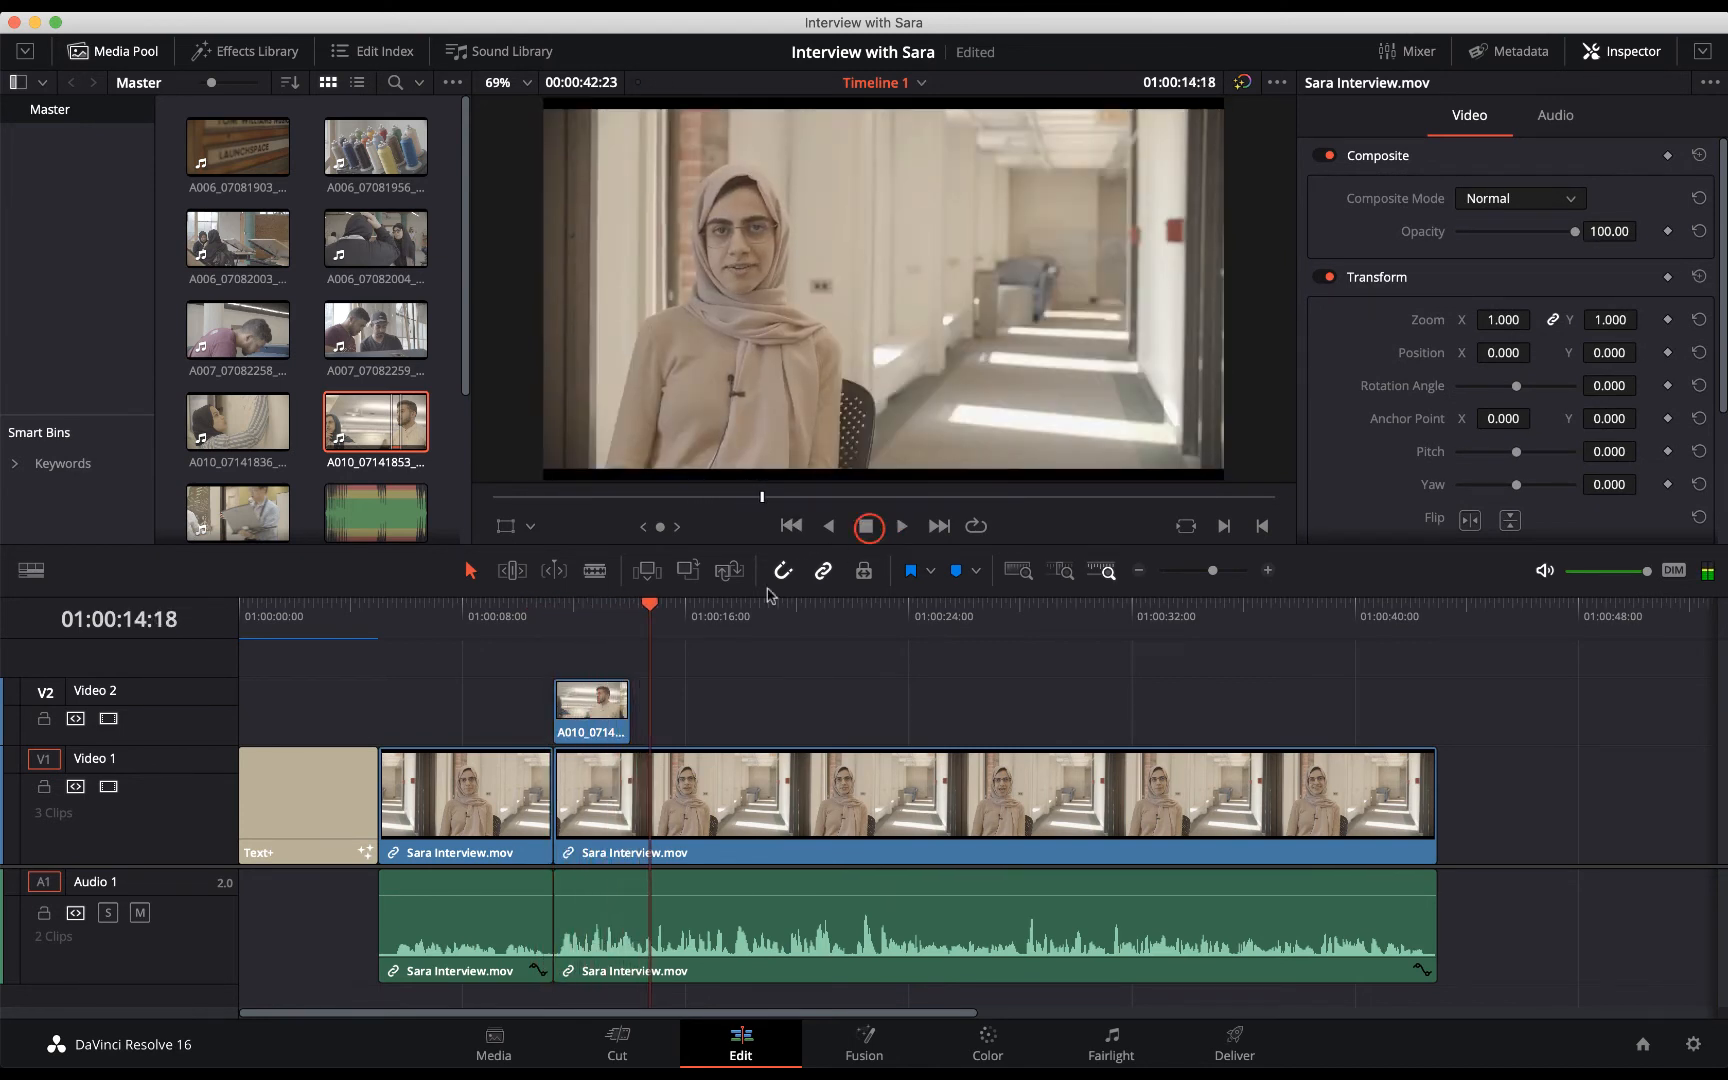
# Mark A010_07141836_C021.mov from 18:36:14:07 to 18:36:17:14 and add only its video to Video 2 at 01:00:14:01, directly after the first B-roll clip.
pyautogui.moveTo(650, 606); pyautogui.dragTo(631, 604)
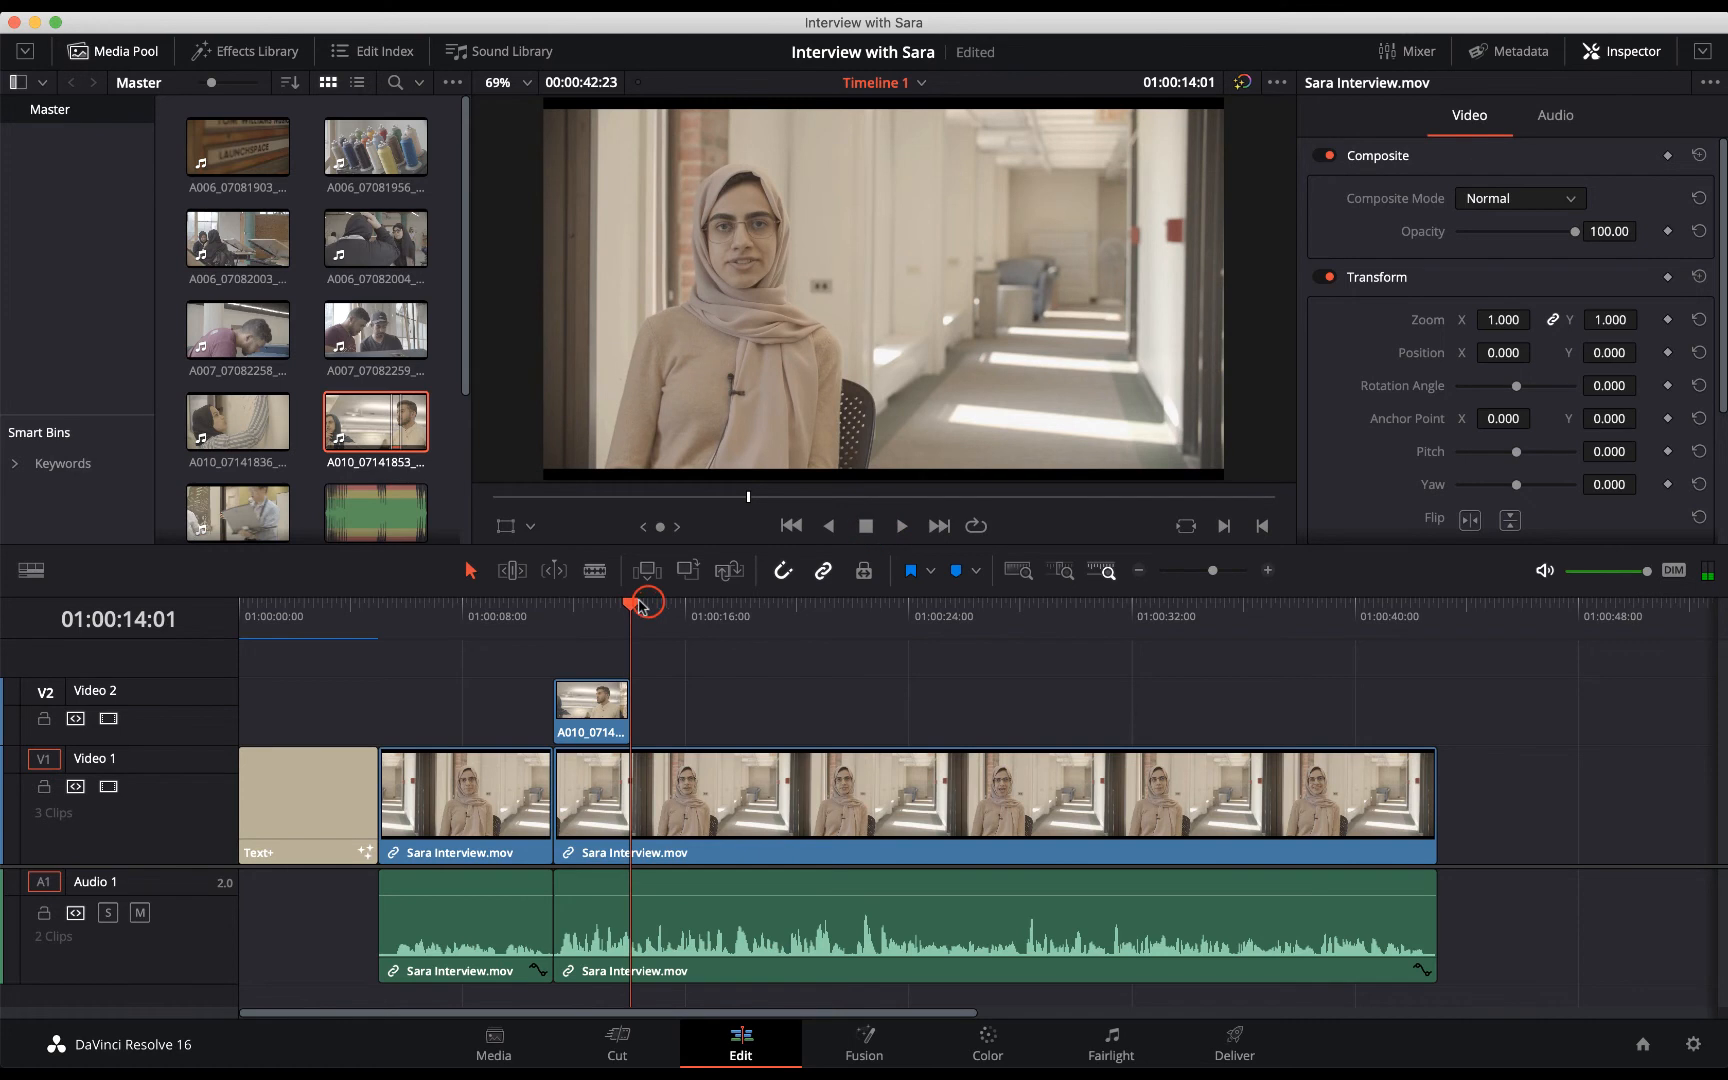
pyautogui.click(235, 421)
pyautogui.doubleClick(235, 421)
pyautogui.moveTo(603, 492); pyautogui.dragTo(847, 508)
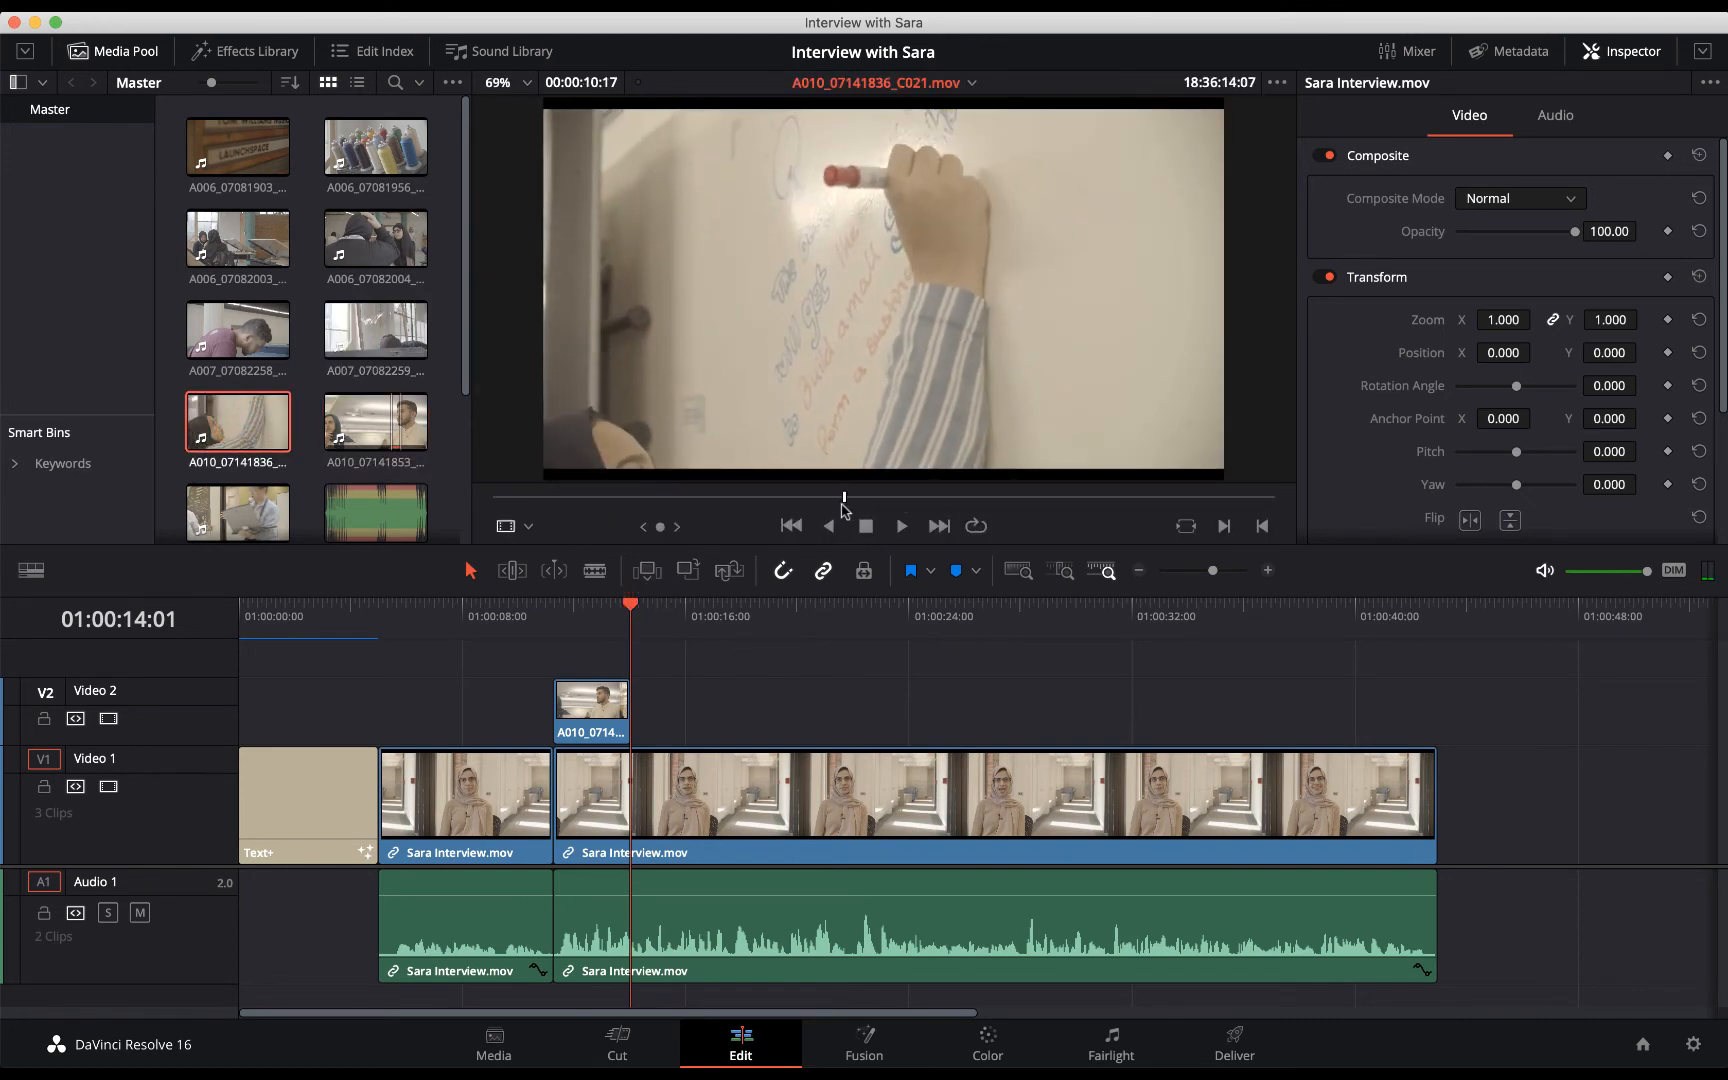
pyautogui.press('i')
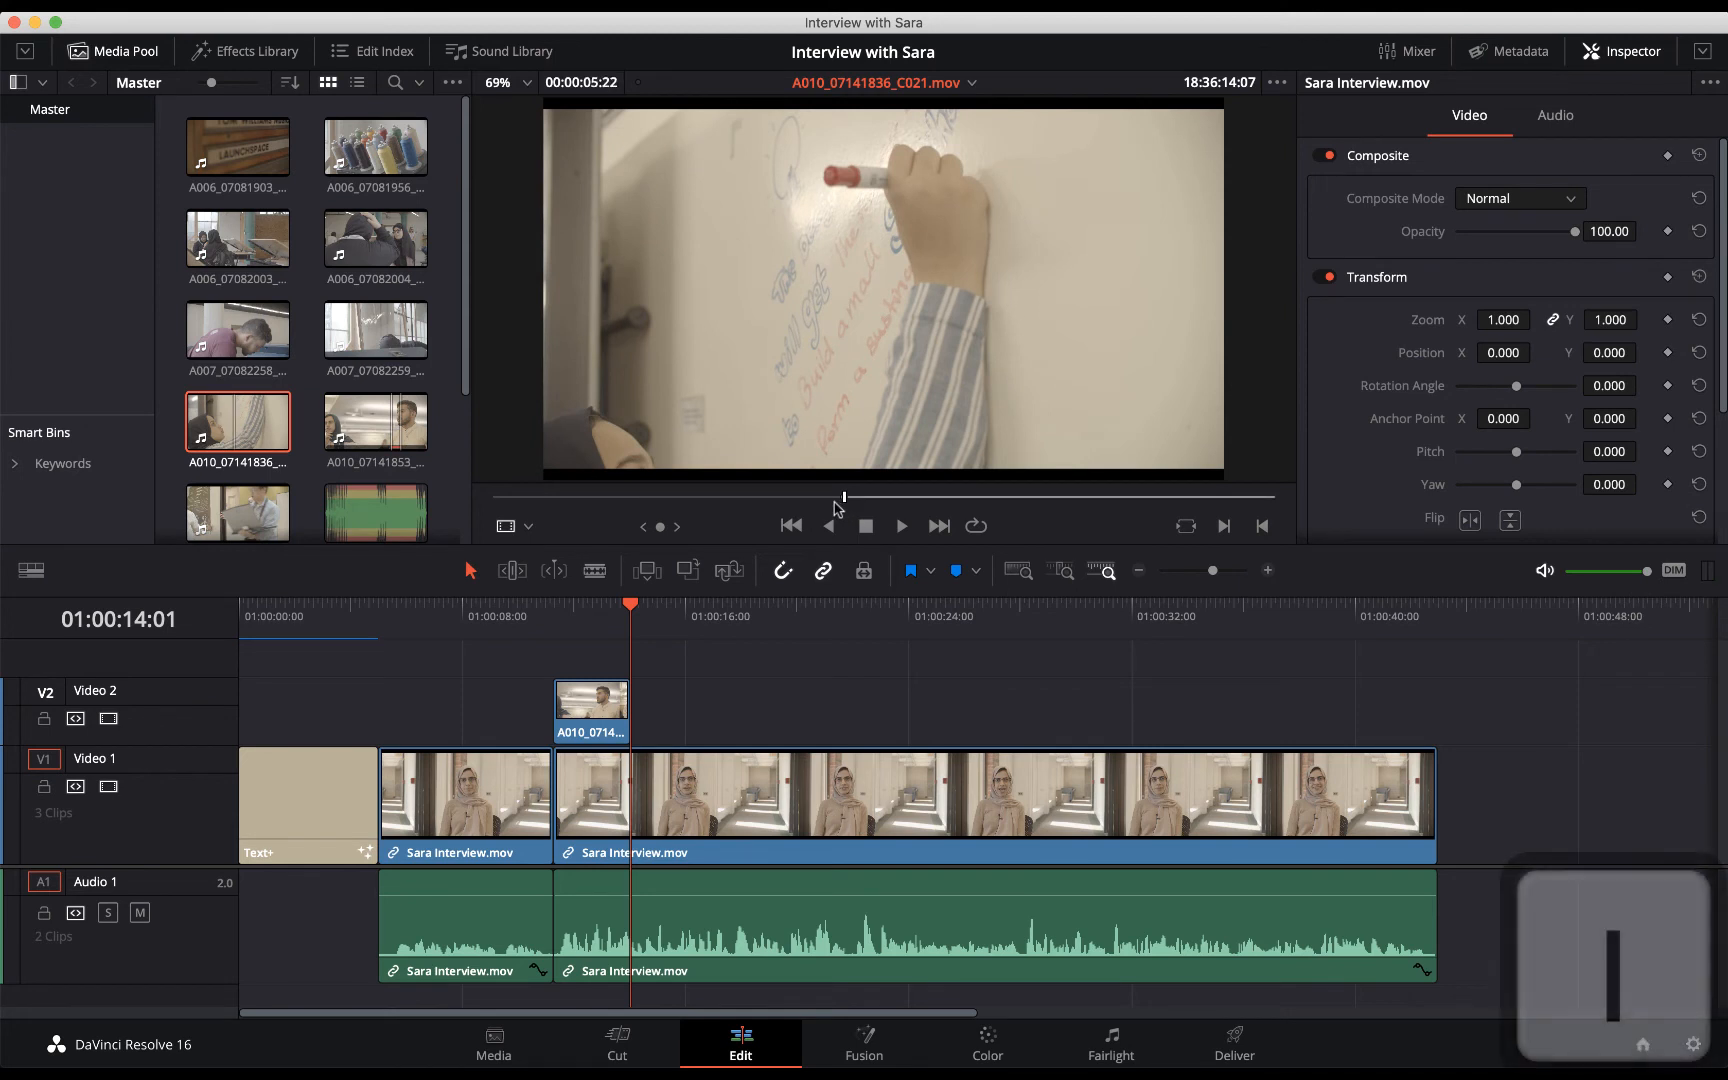
pyautogui.press('space')
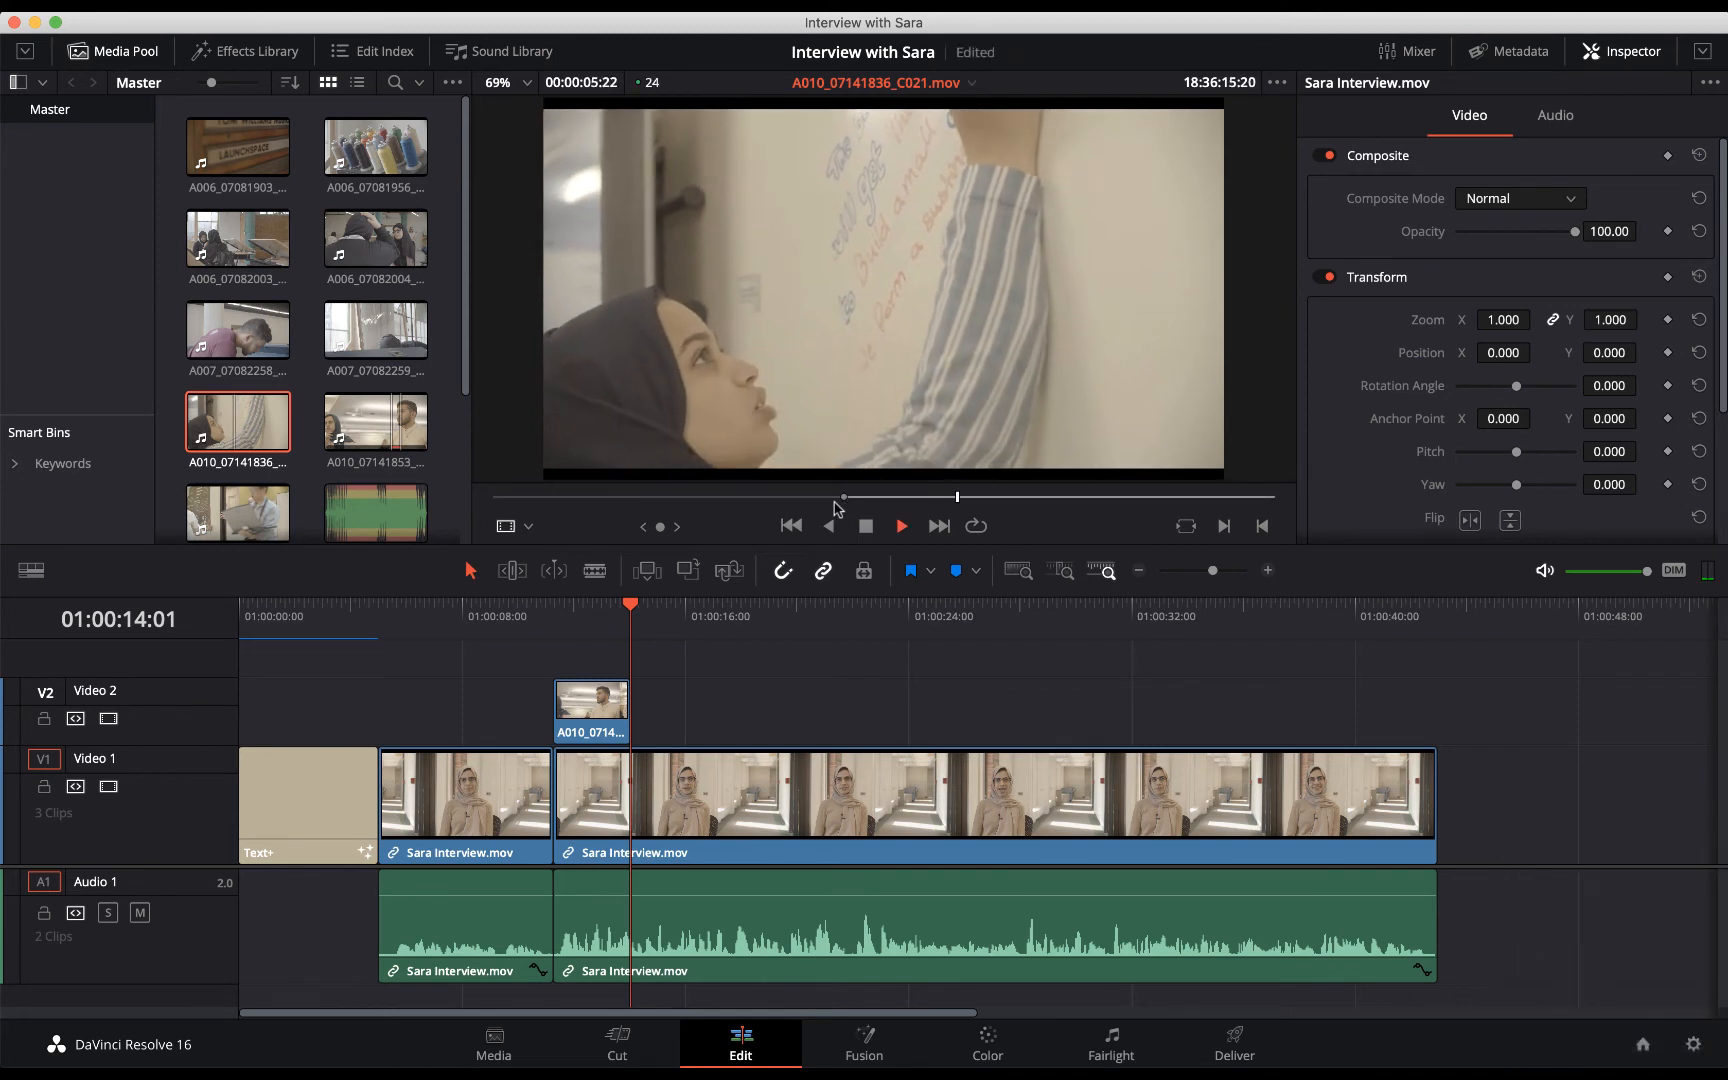
pyautogui.press('space')
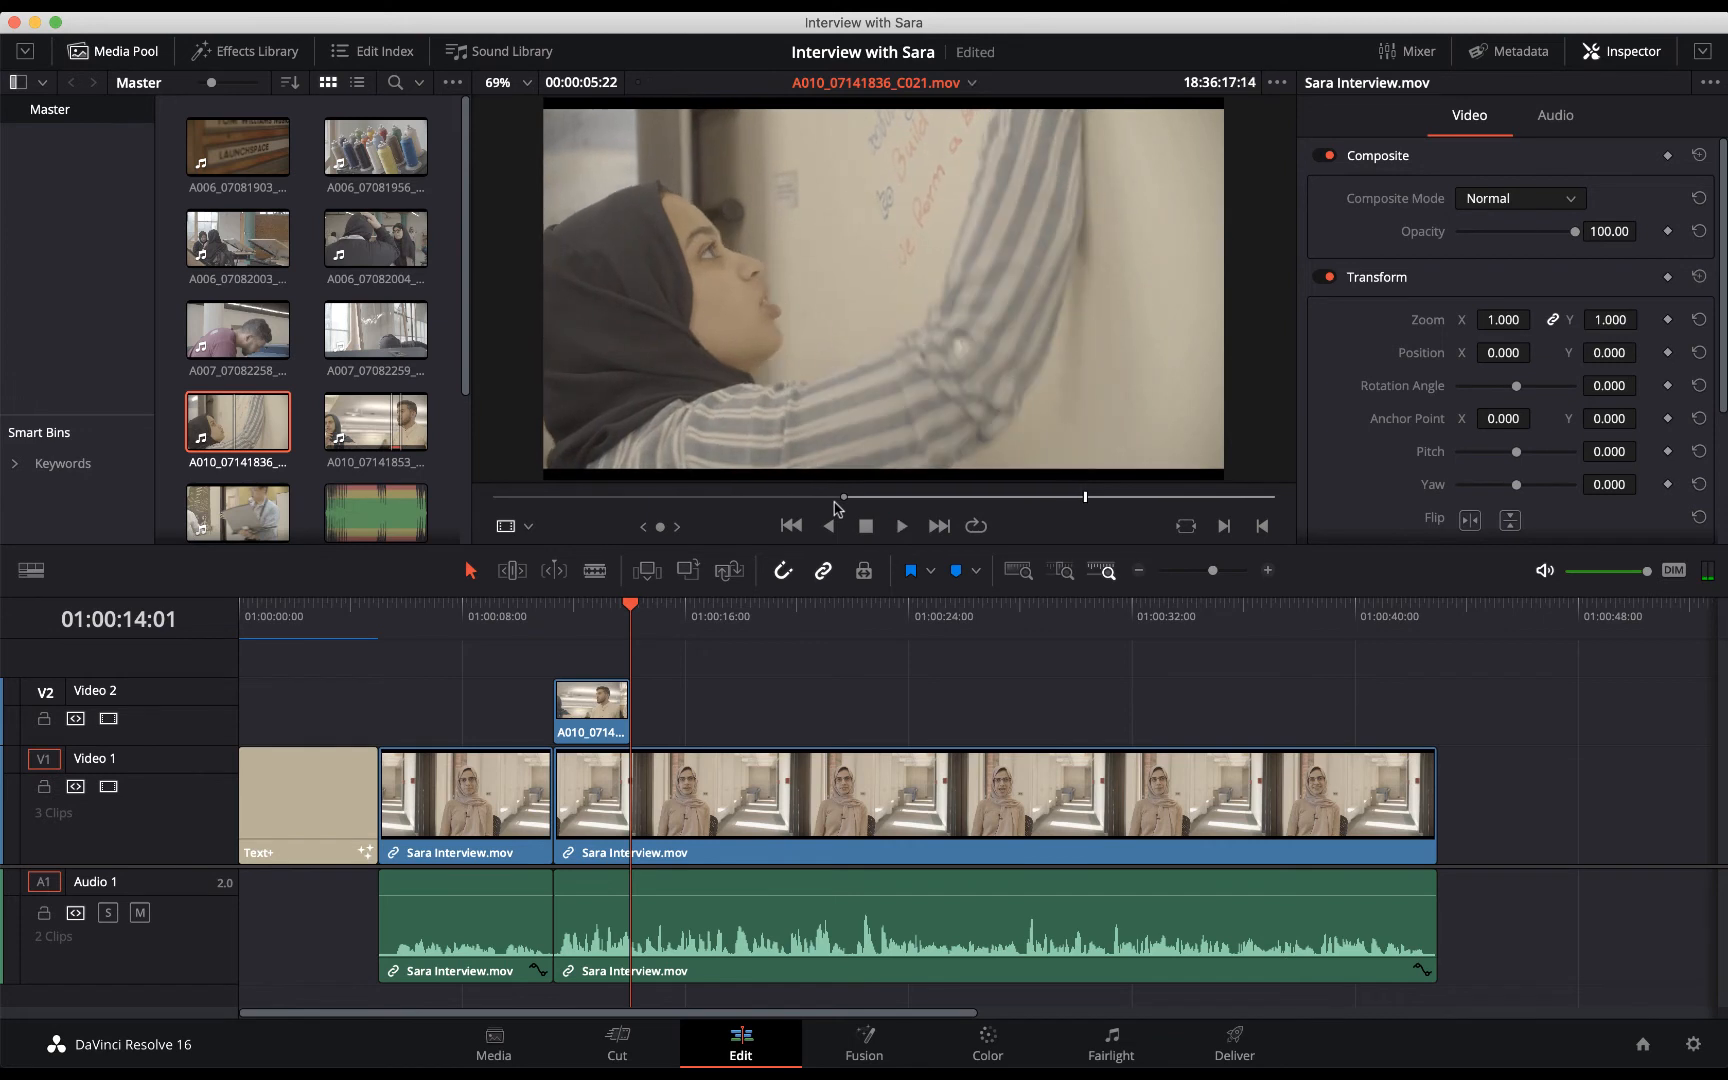
pyautogui.press('o')
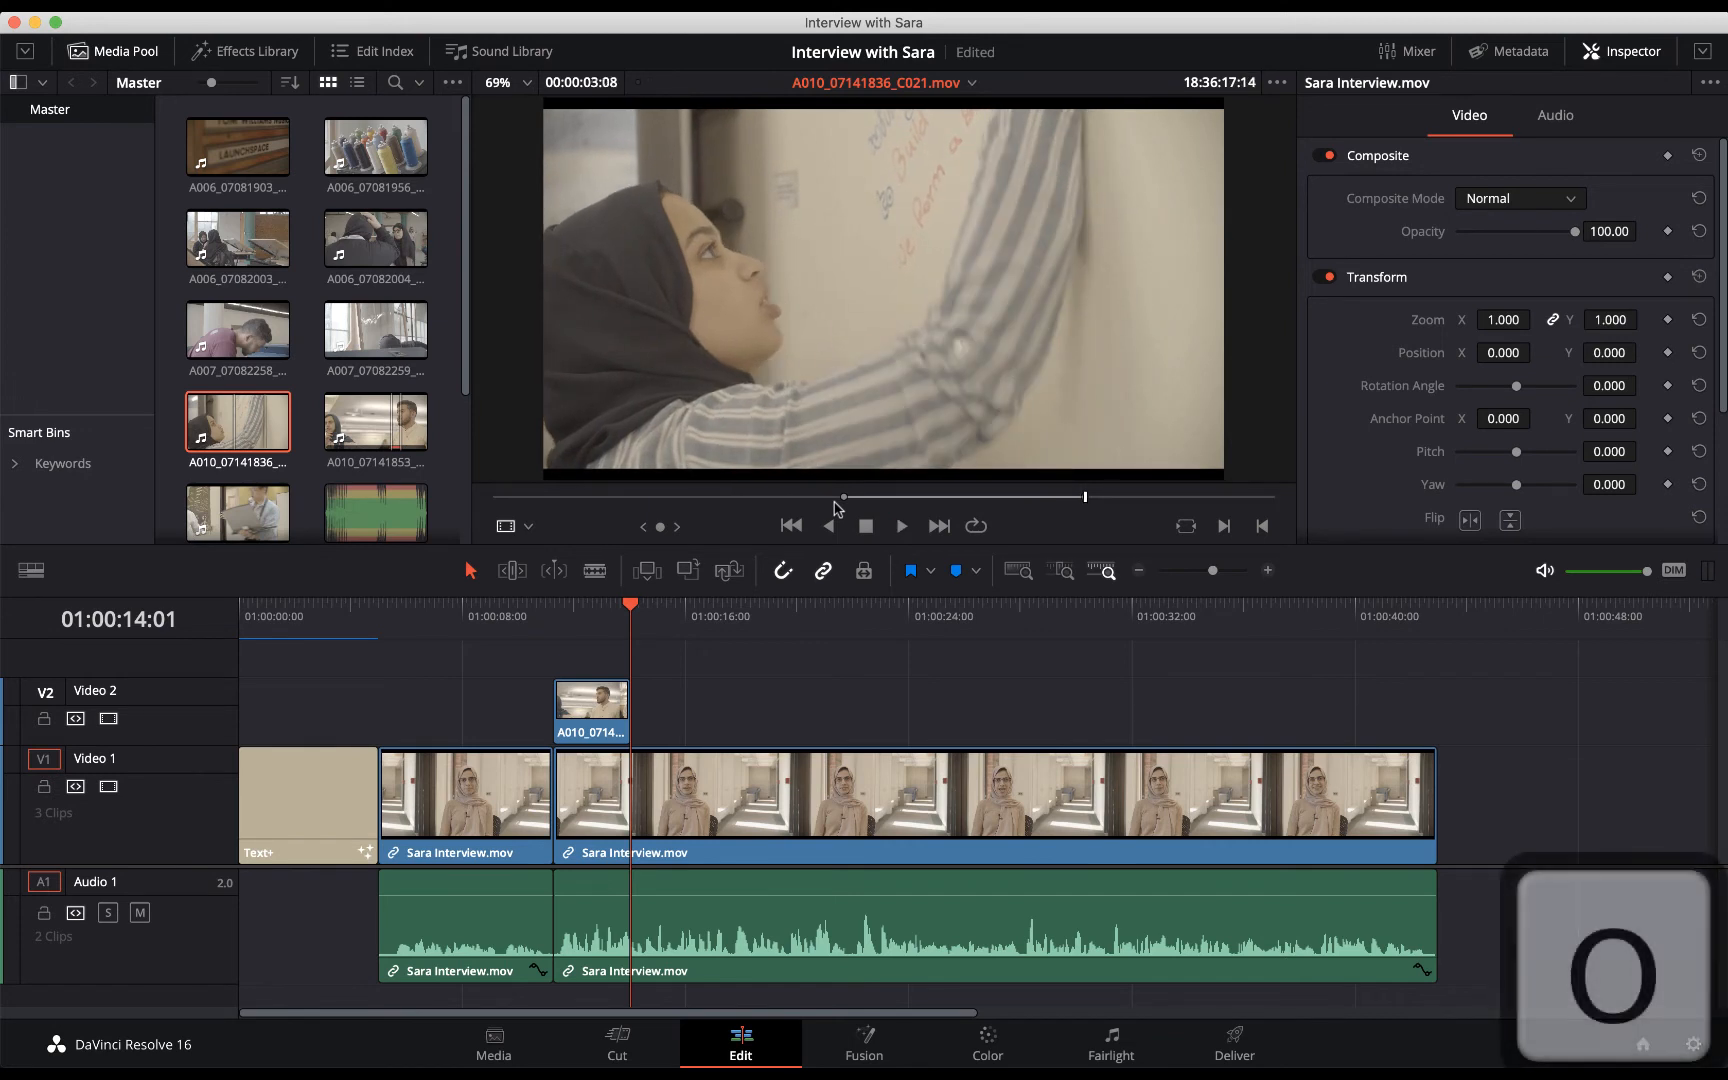
pyautogui.moveTo(858, 458); pyautogui.dragTo(660, 712)
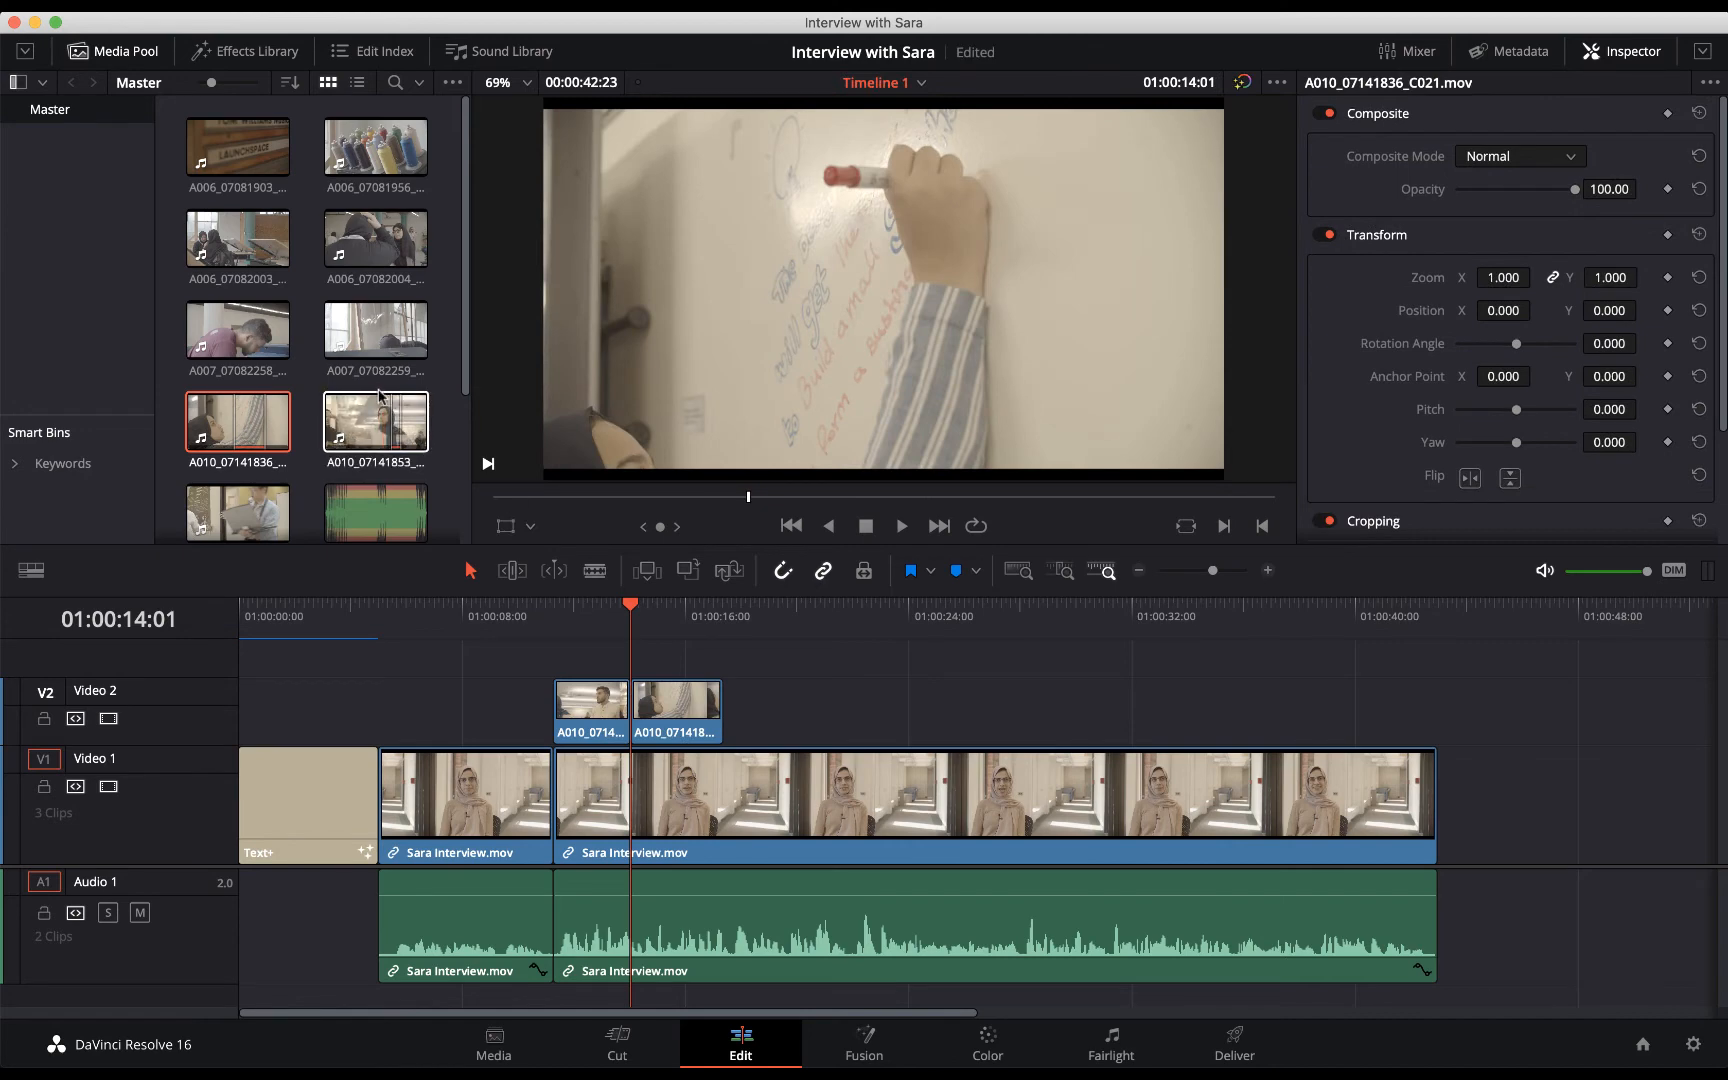
# Mark A006_07082003_C064.mov from 20:04:01:06 to 20:04:02:15 and add only its video to Video 2 directly after the whiteboard clip.
pyautogui.scroll(-2, 400, 420)
pyautogui.scroll(2, 378, 396)
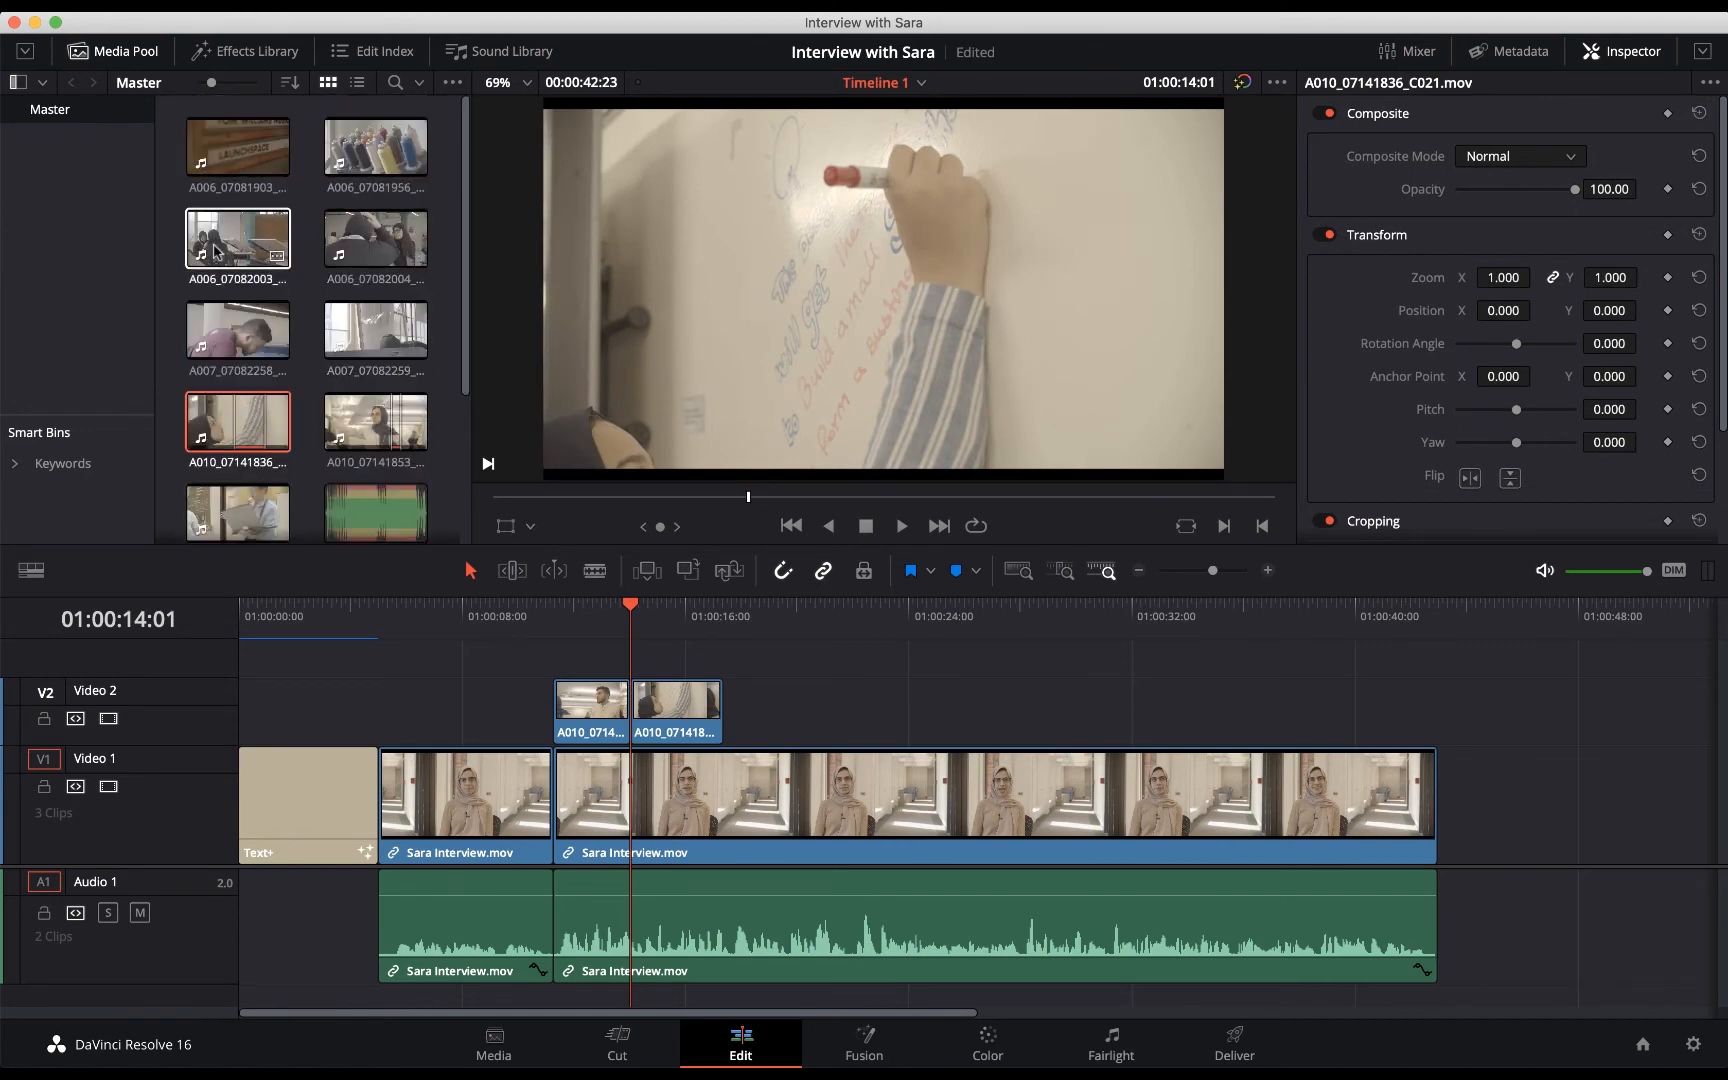
pyautogui.moveTo(240, 238); pyautogui.dragTo(729, 528)
pyautogui.press('i')
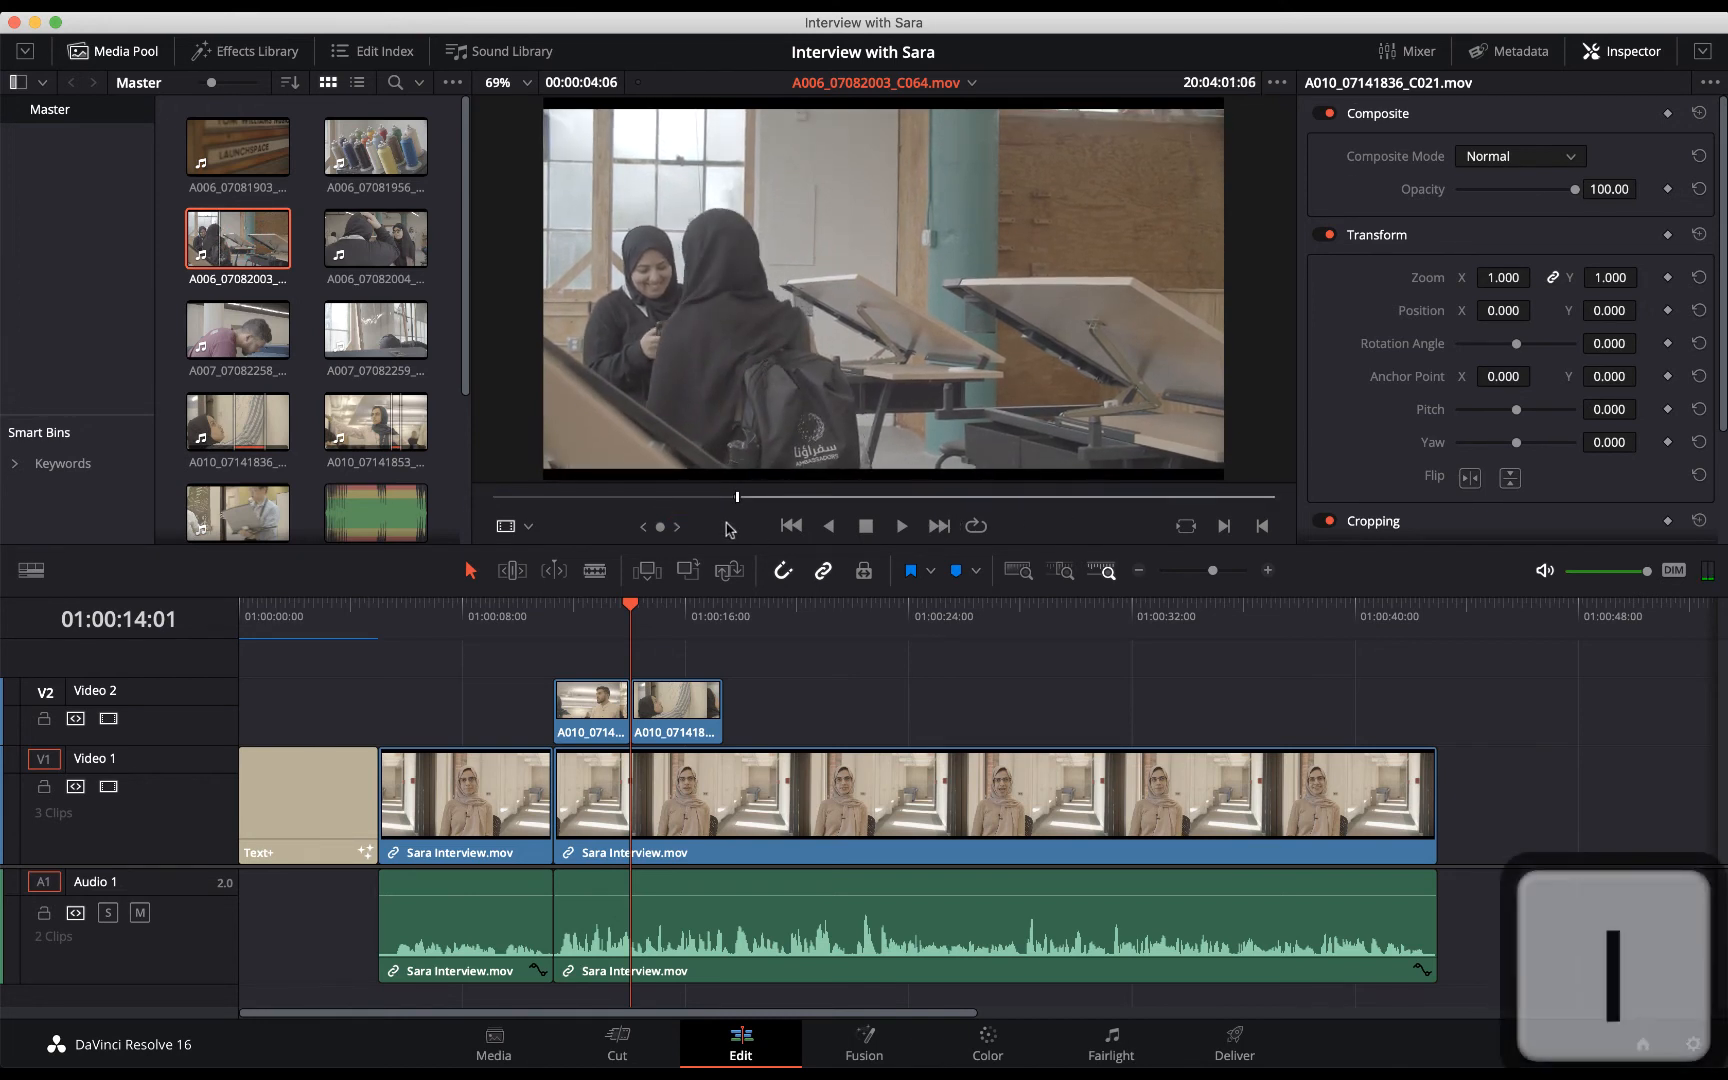
pyautogui.press('space')
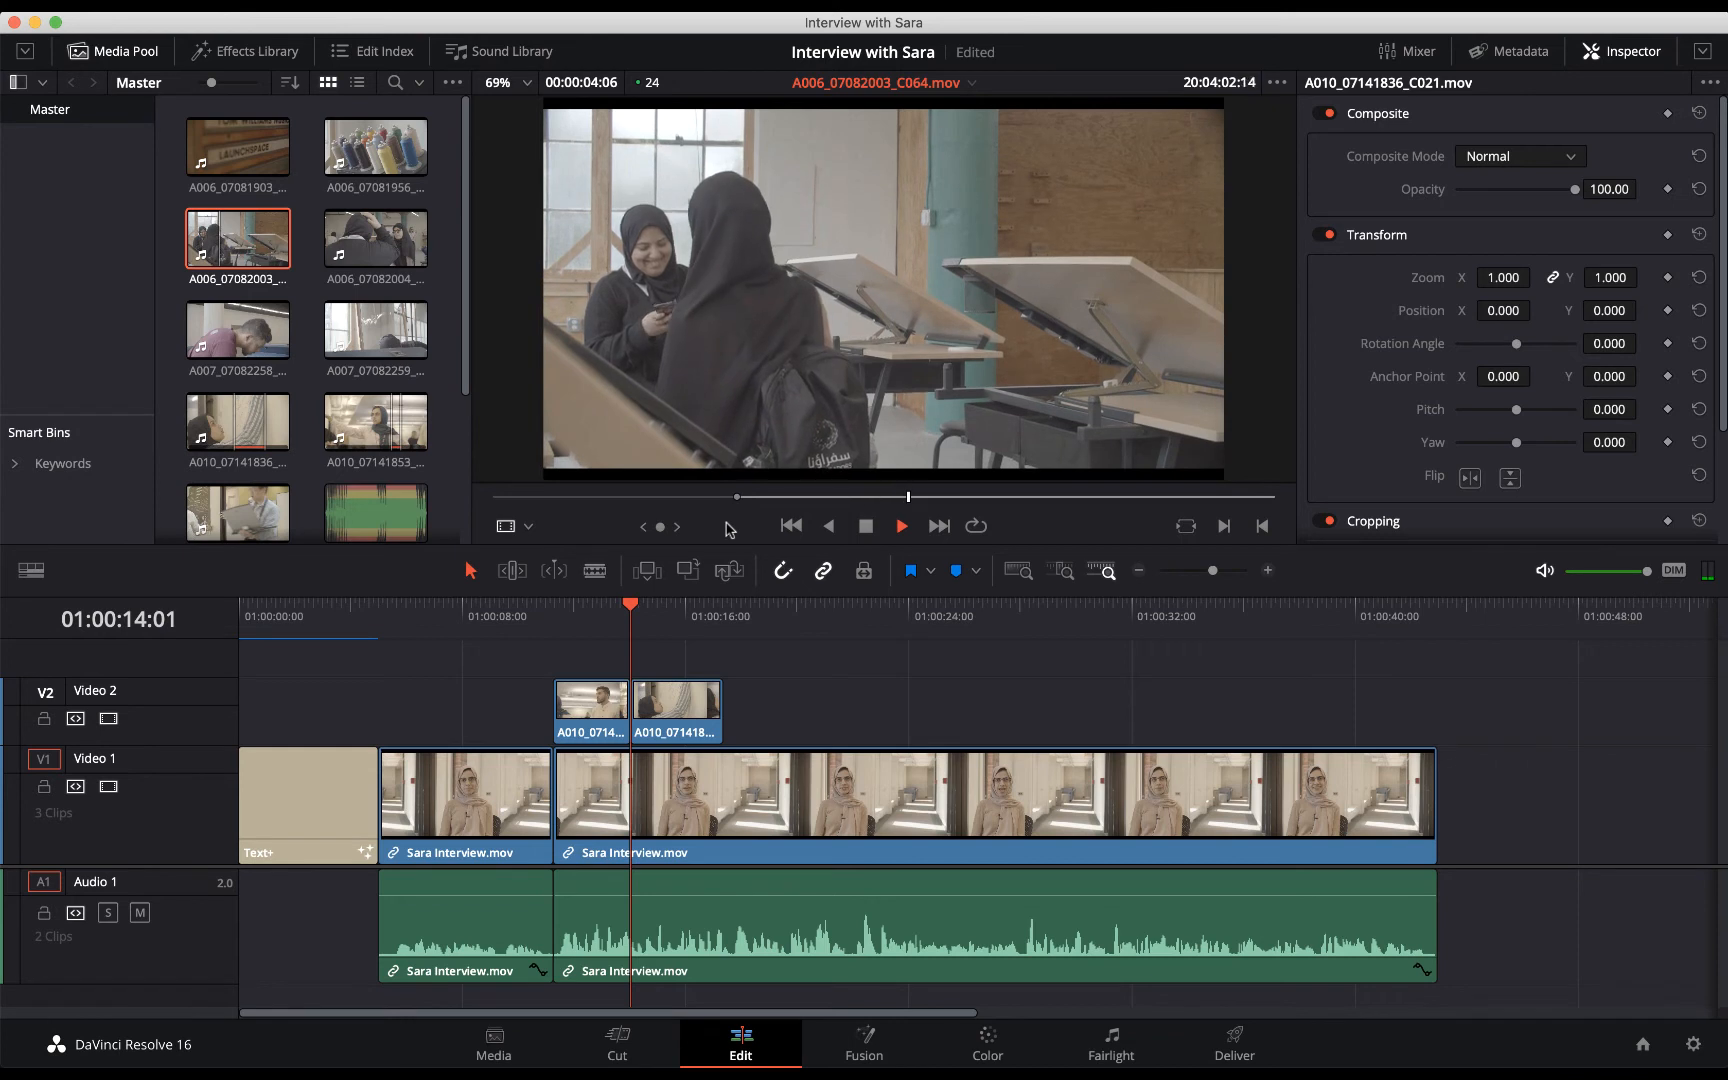
pyautogui.press('space')
pyautogui.press('o')
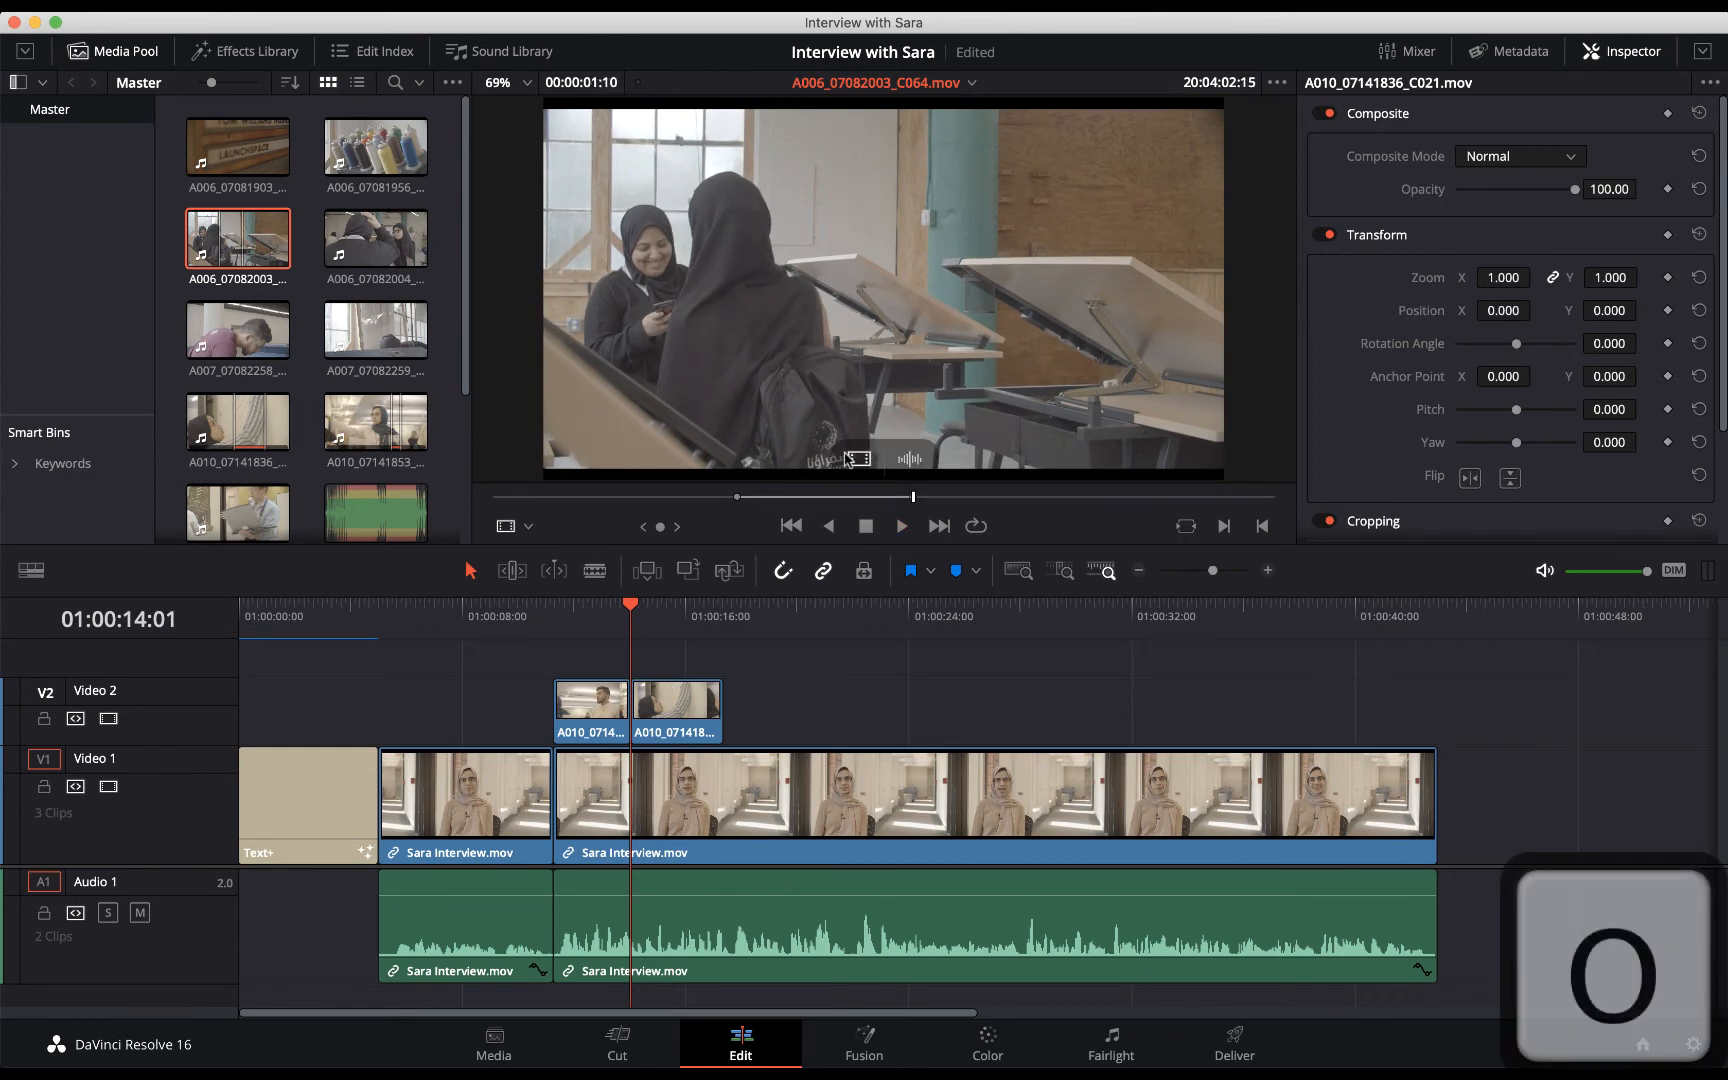
pyautogui.moveTo(848, 458); pyautogui.dragTo(742, 712)
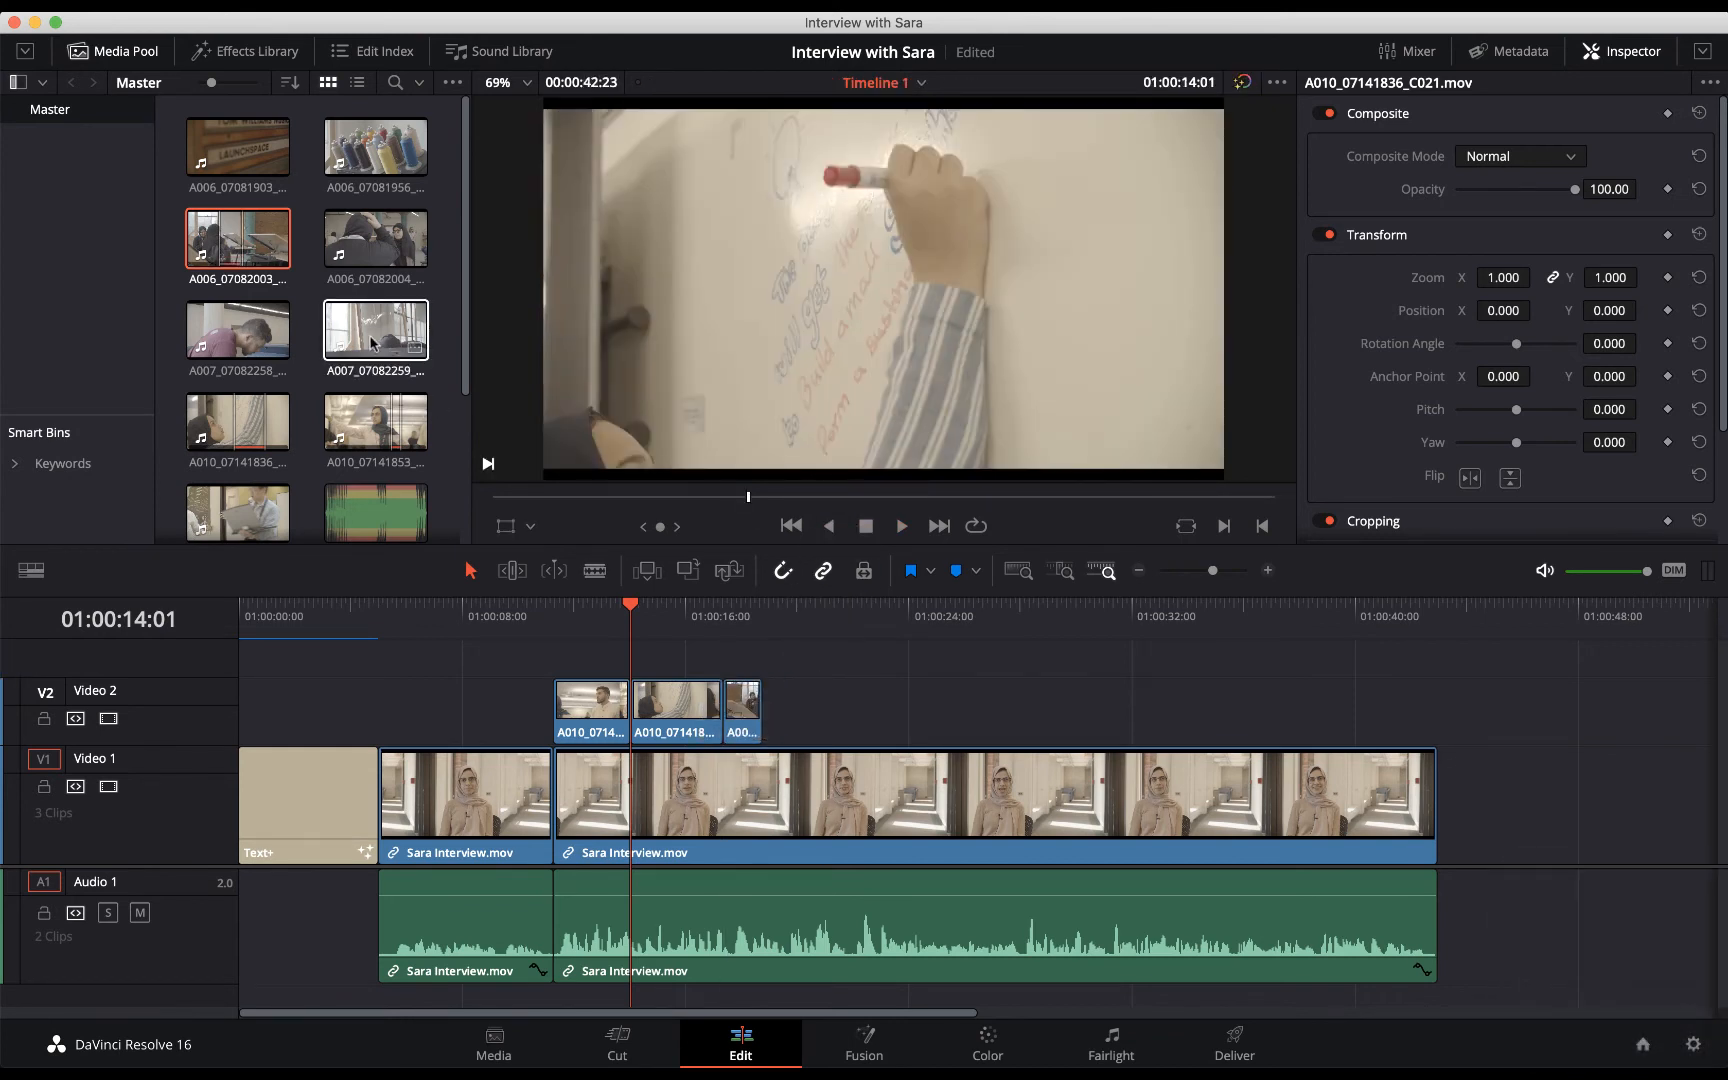
# Mark A006_07082004_C066.mov from 20:04:34:08 to 20:04:36:02 and add only its video at the end of the B-roll on Video 2.
pyautogui.doubleClick(368, 233)
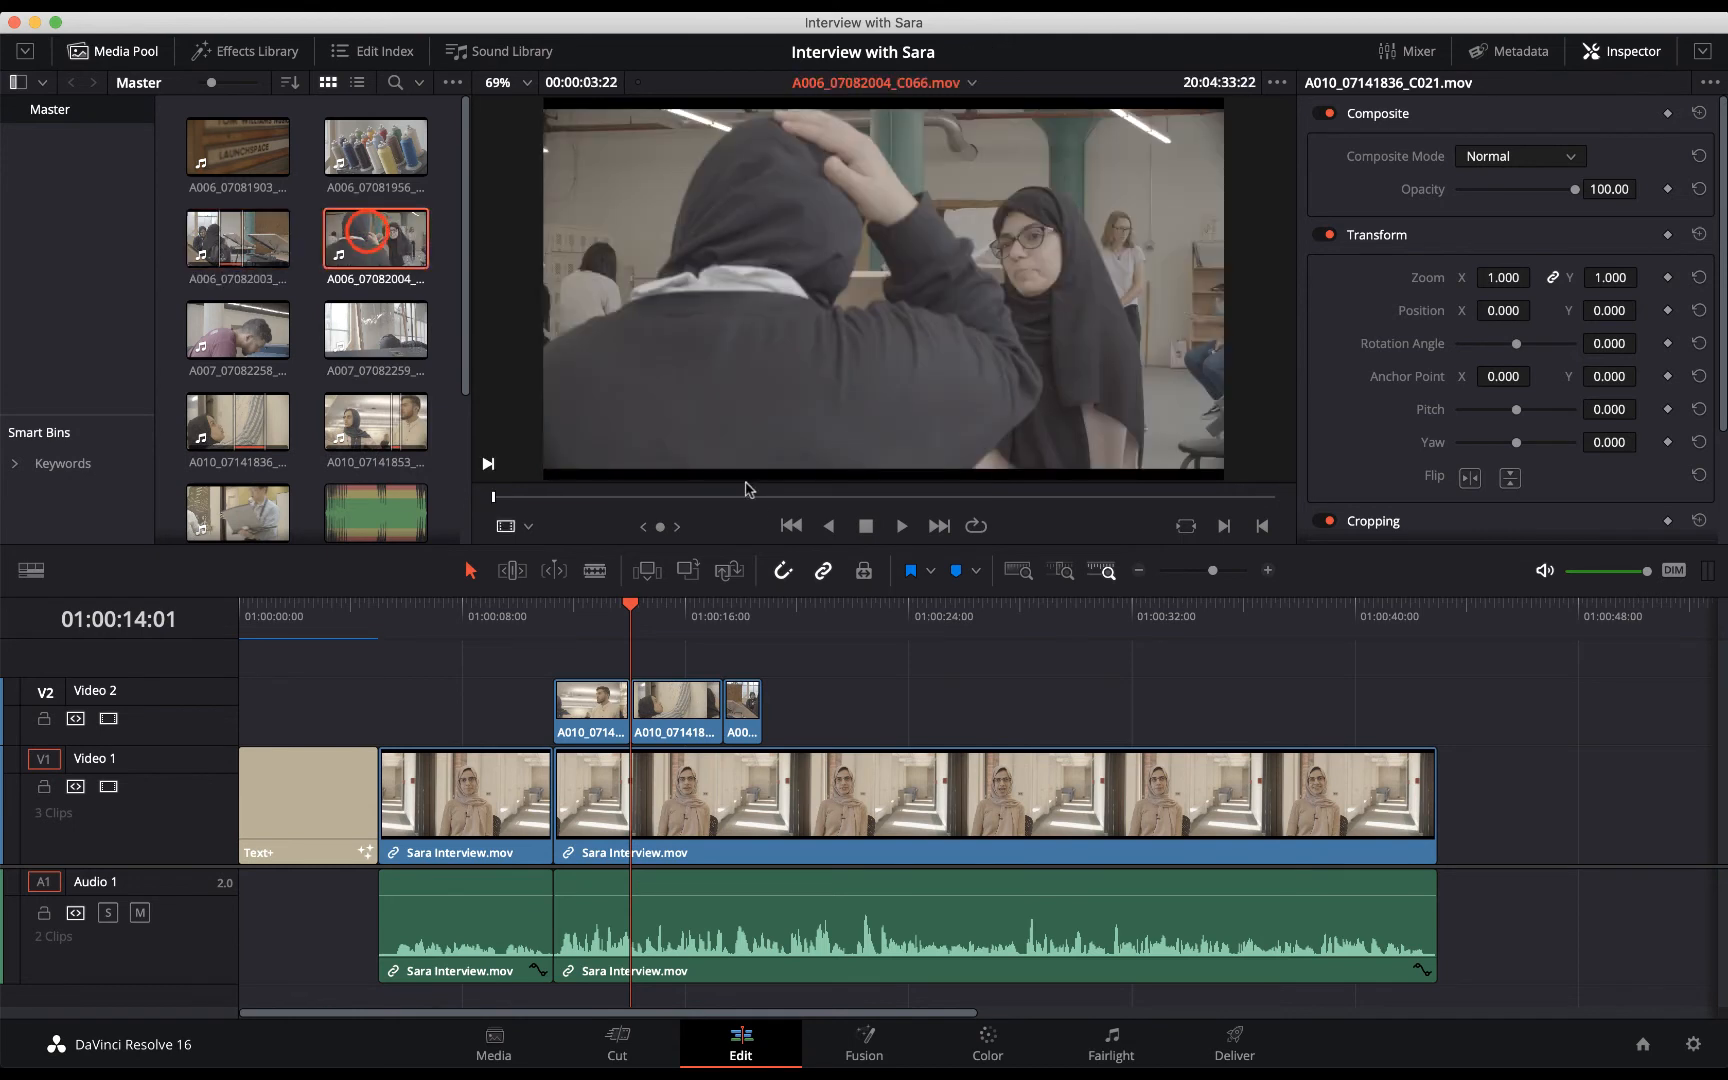
pyautogui.moveTo(760, 504); pyautogui.dragTo(575, 514)
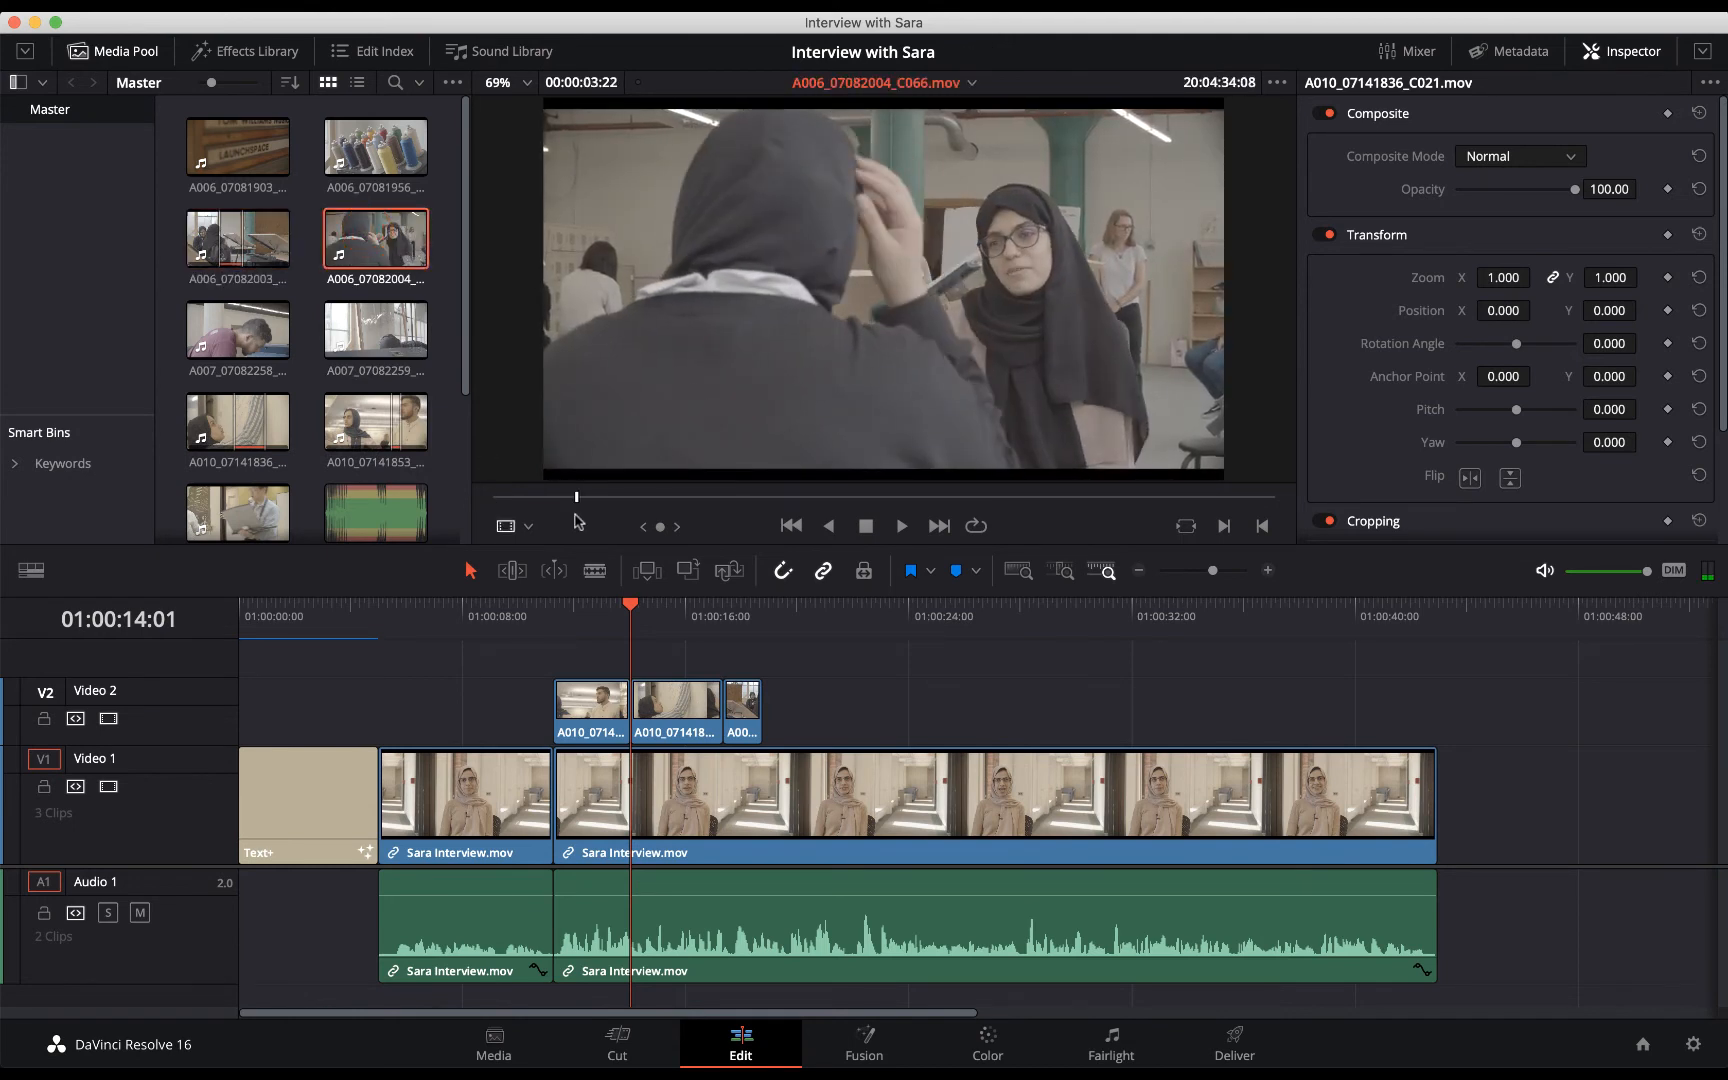
pyautogui.press('i')
pyautogui.press('space')
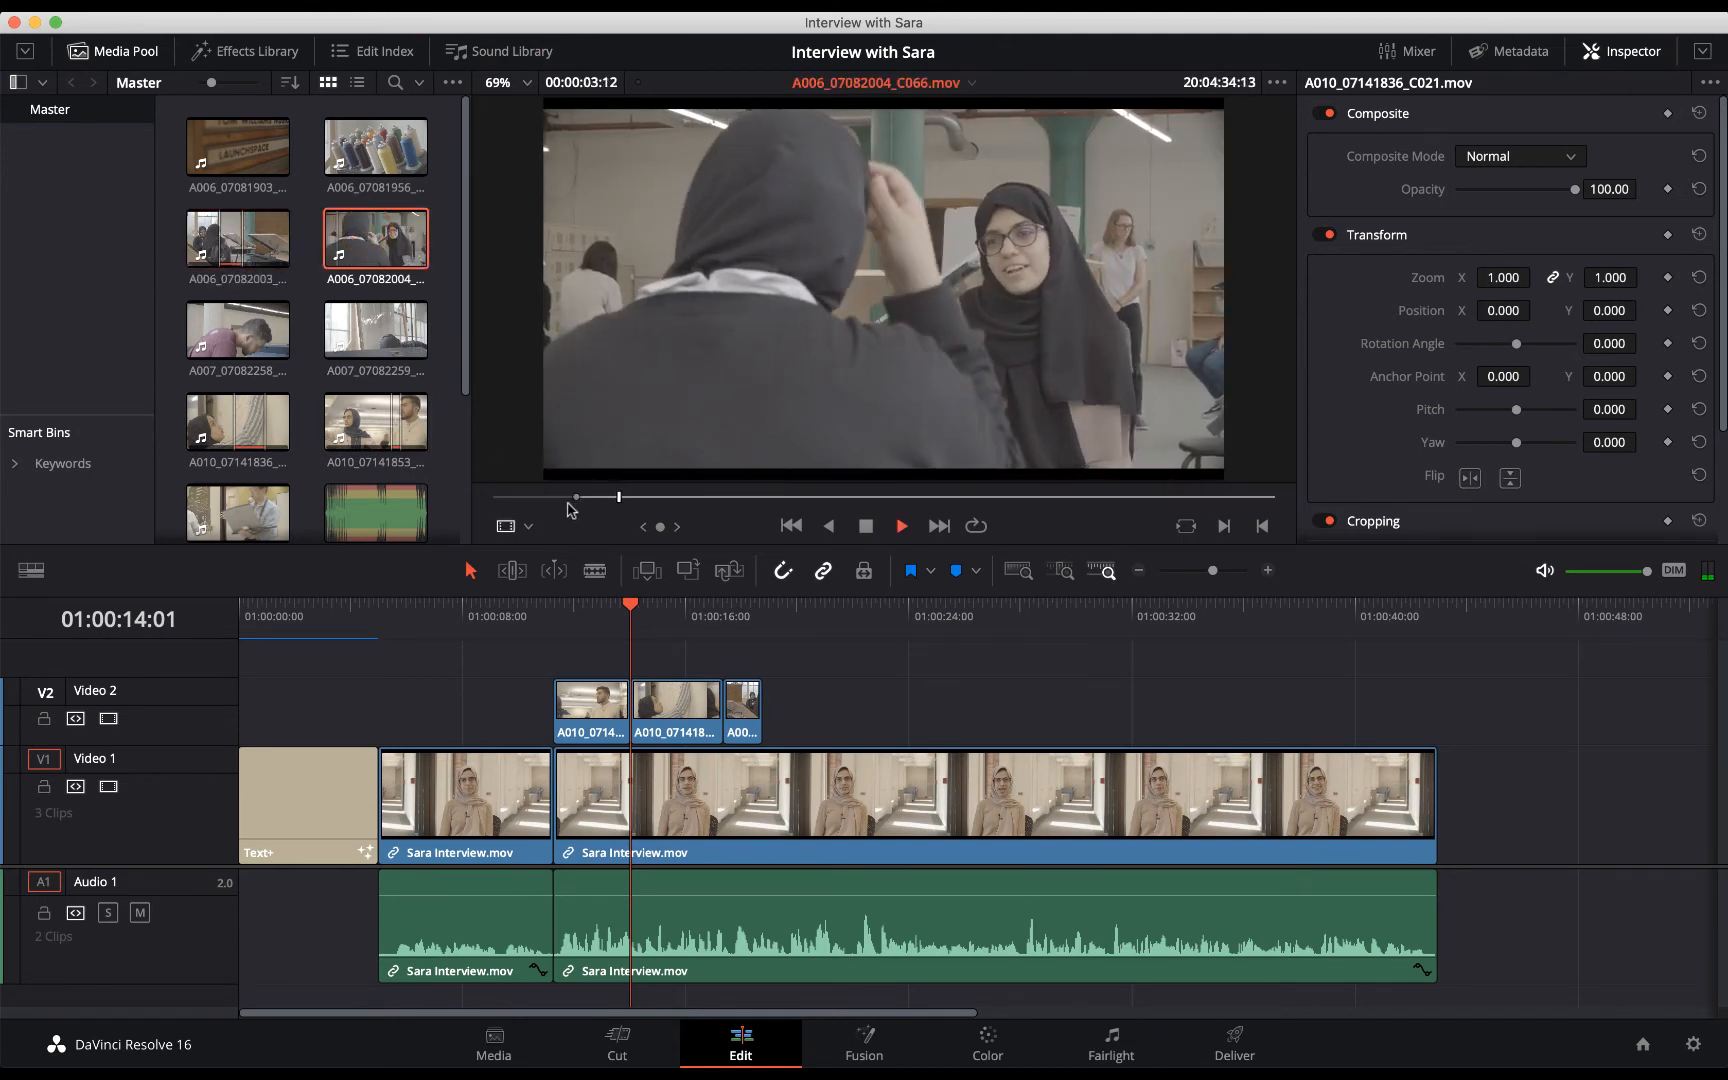
pyautogui.press('space')
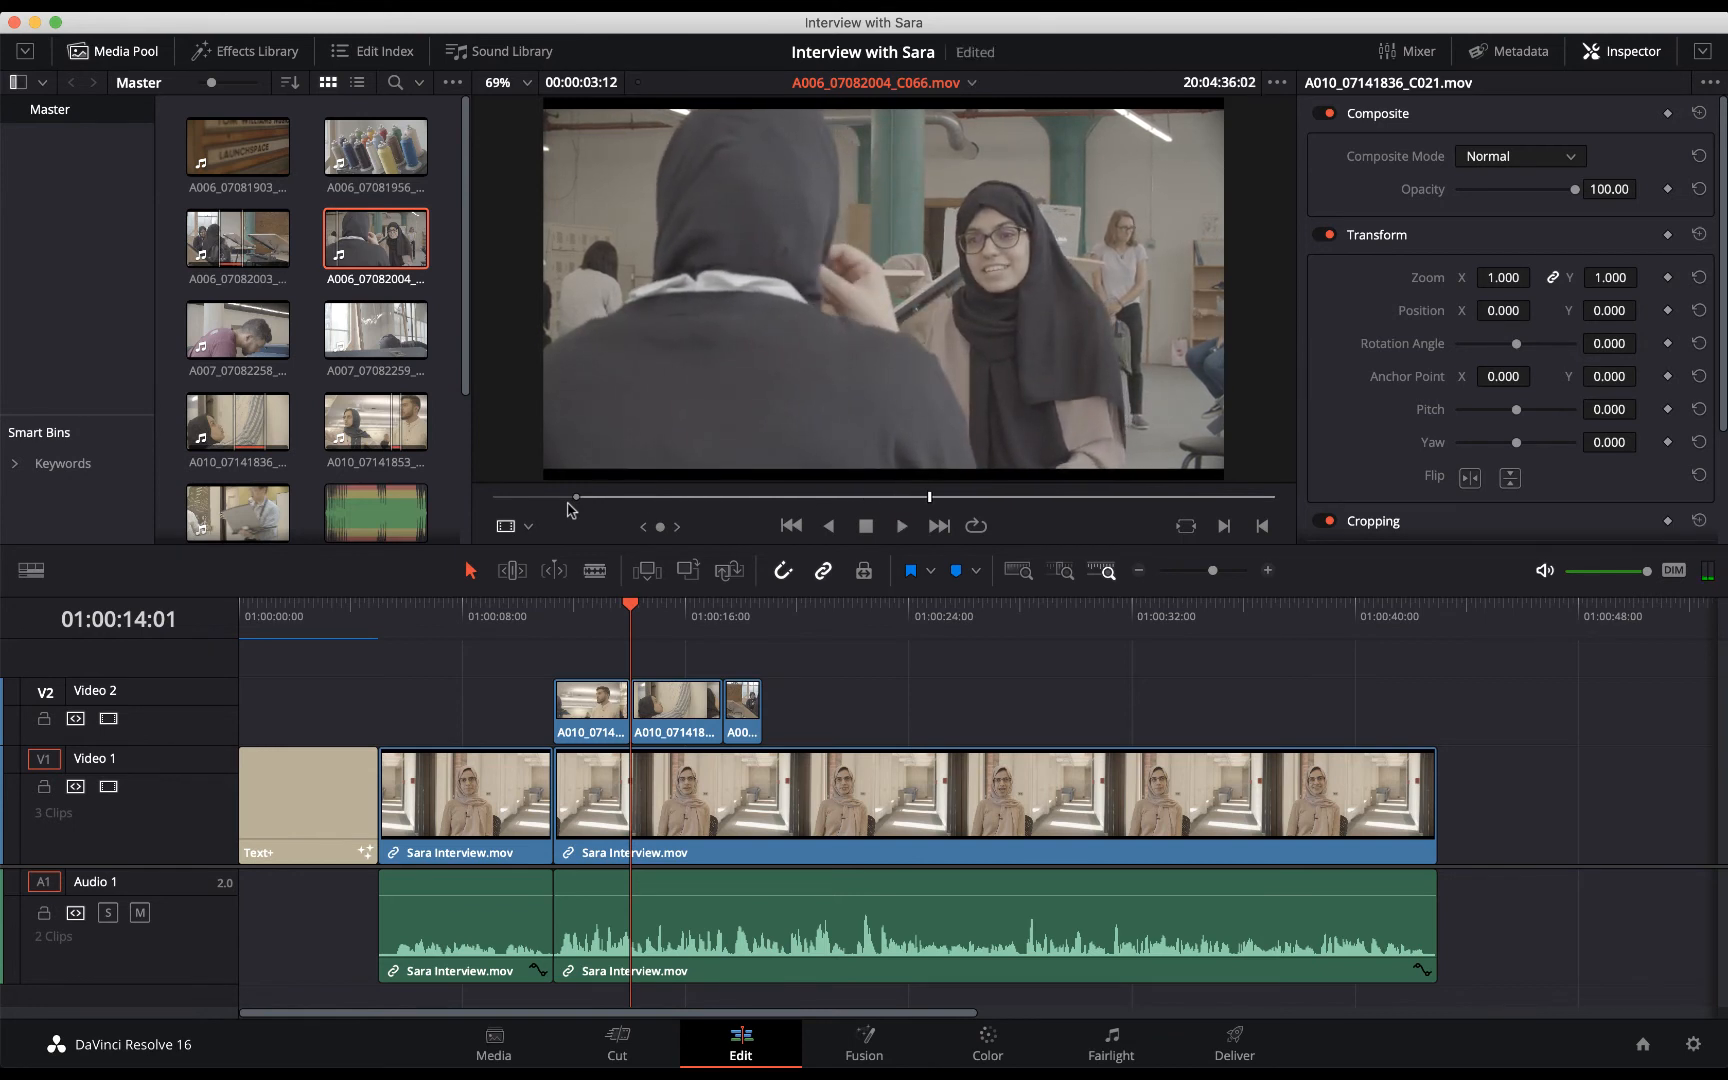
pyautogui.press('o')
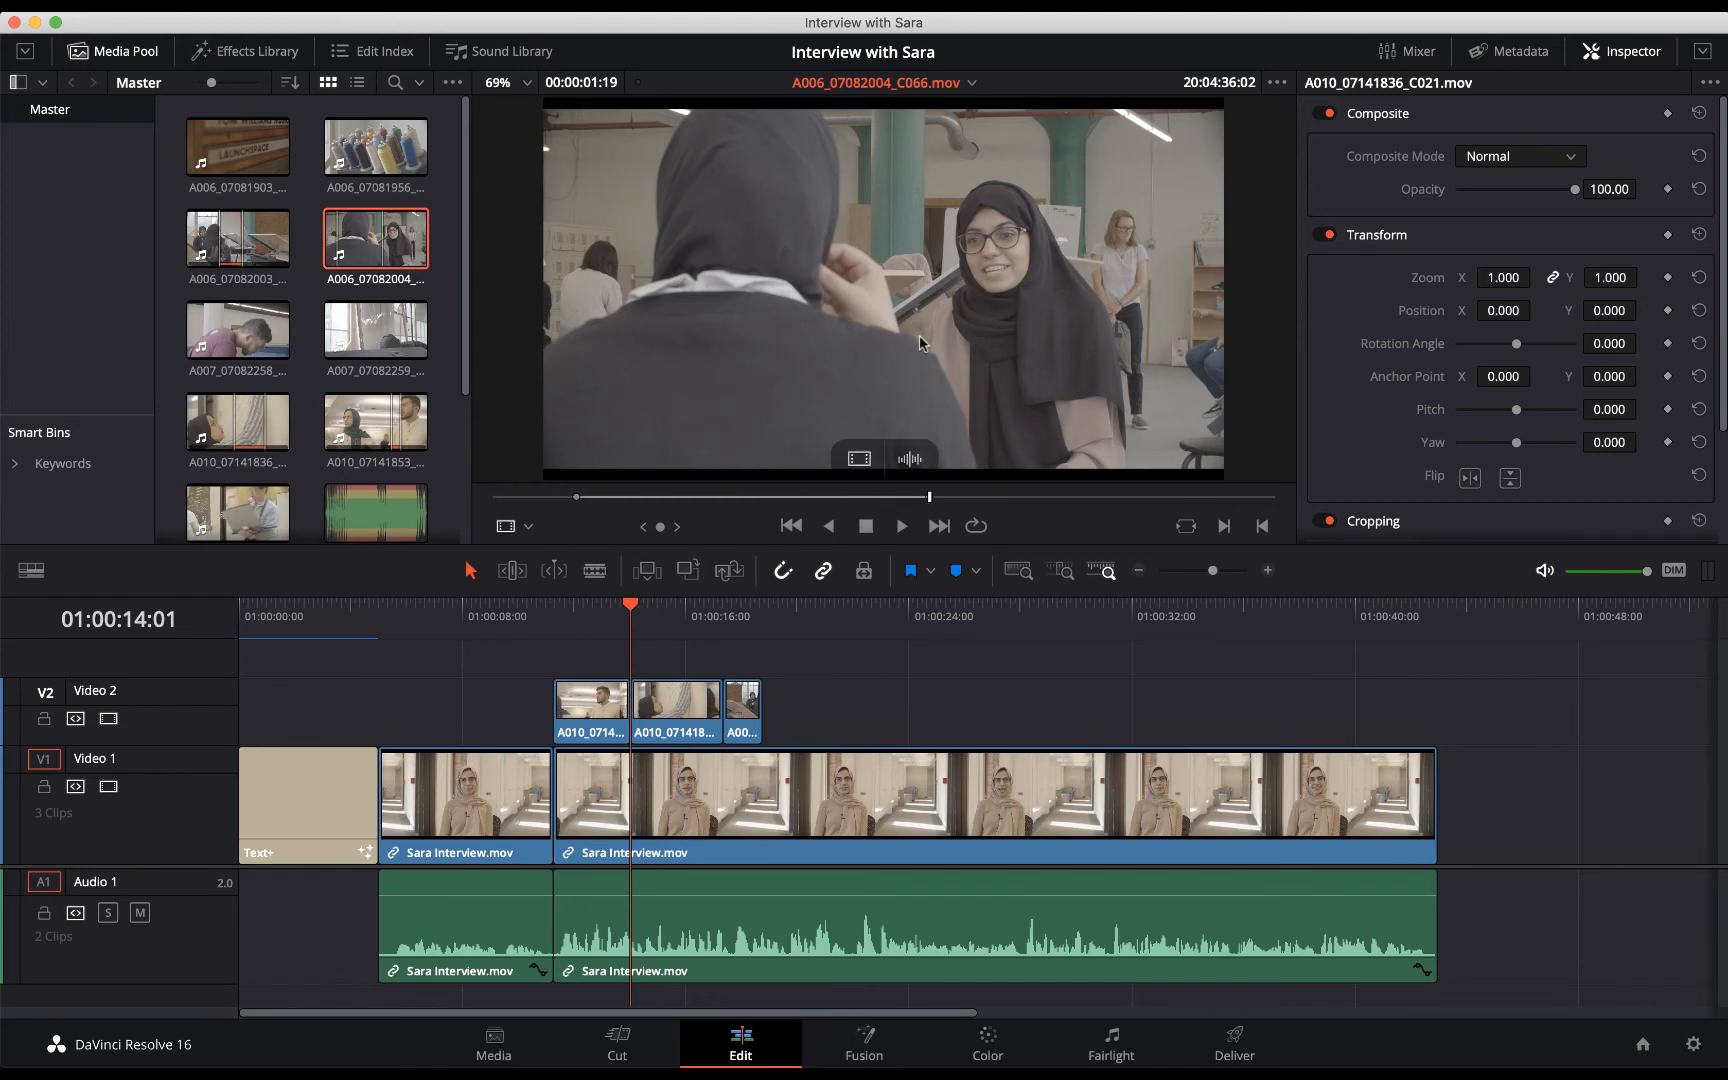
pyautogui.moveTo(860, 465)
pyautogui.moveTo(859, 459); pyautogui.dragTo(765, 690)
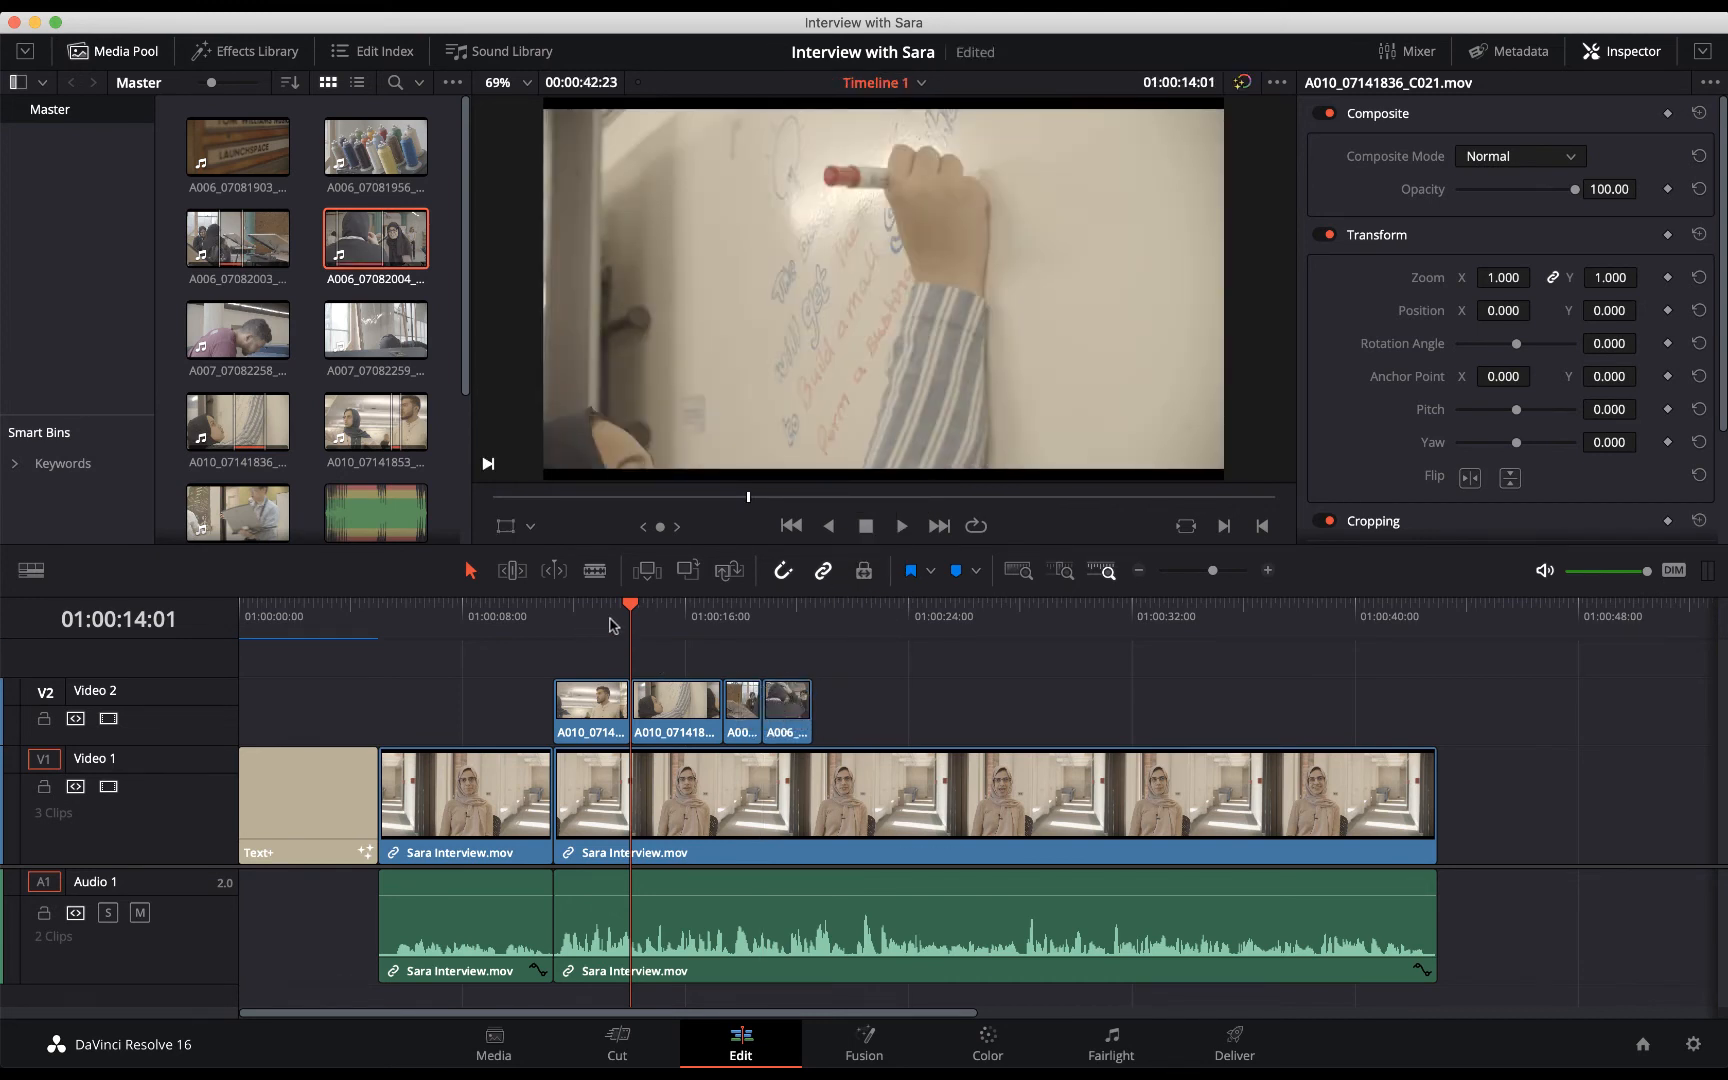
# Play the timeline from 01:00:08:01 through the B-roll section and stop at 01:00:24:07.
pyautogui.moveTo(637, 611); pyautogui.dragTo(462, 608)
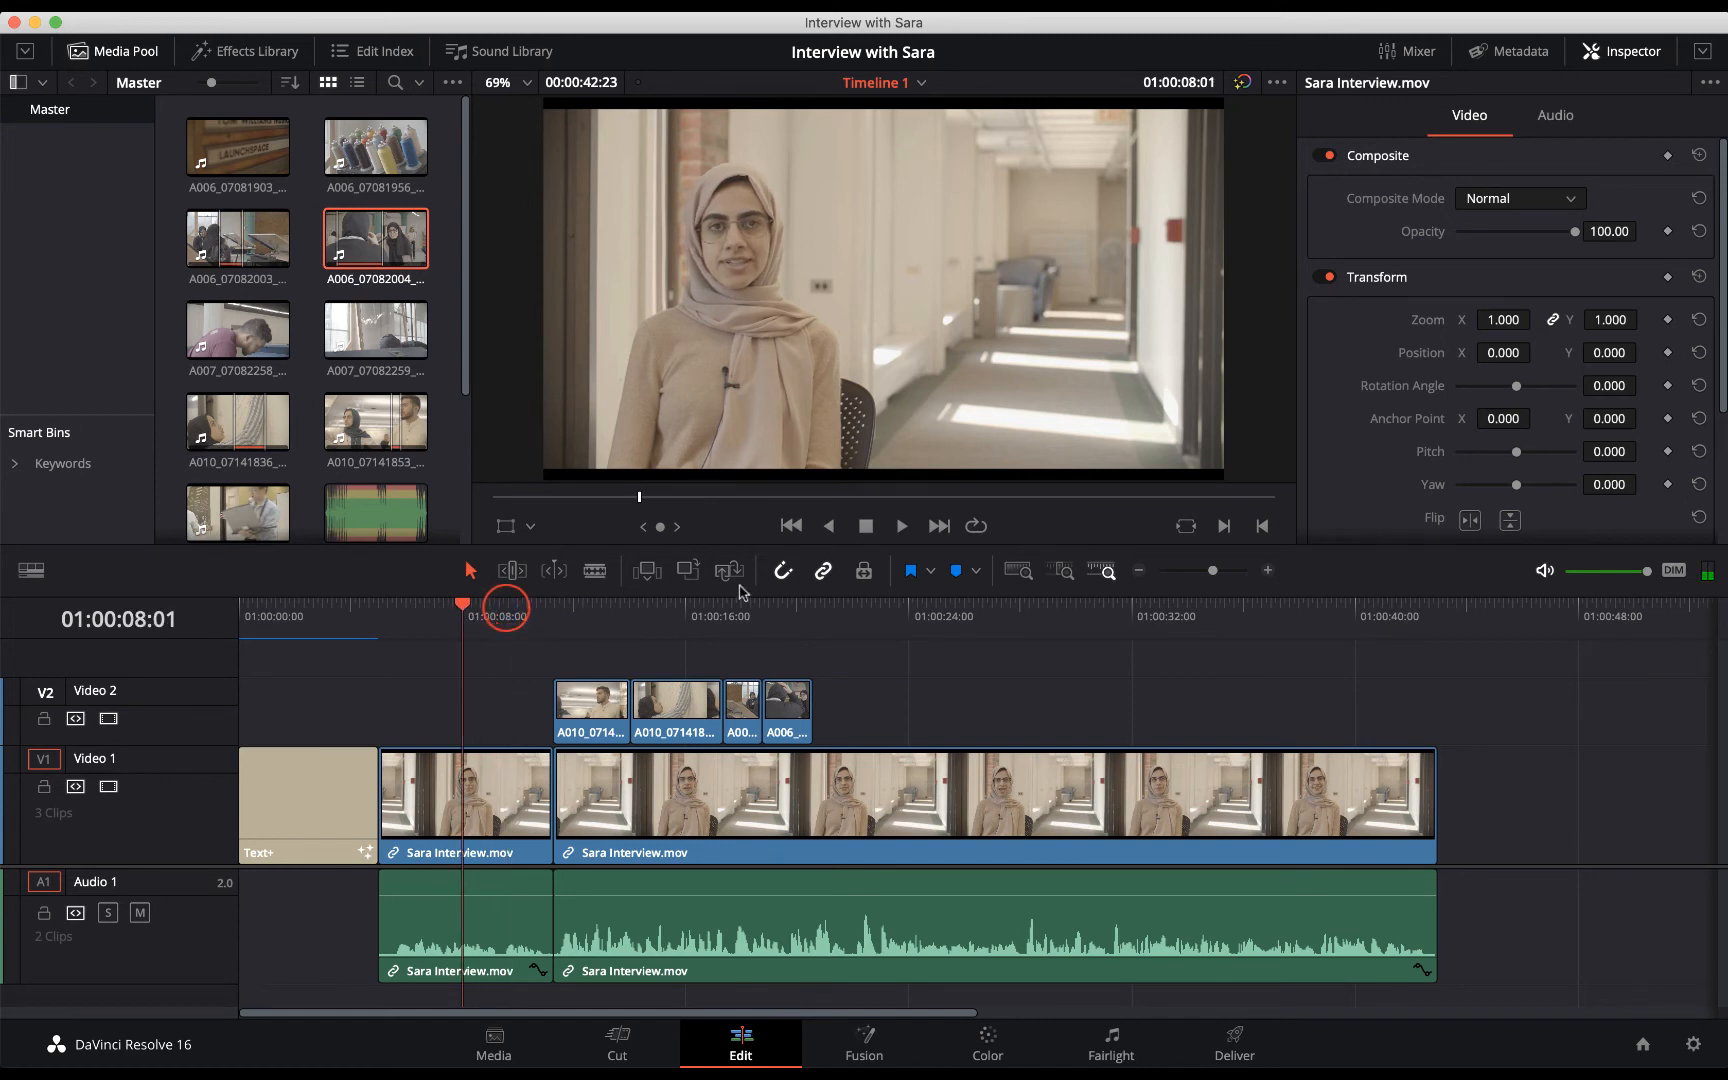
pyautogui.press('space')
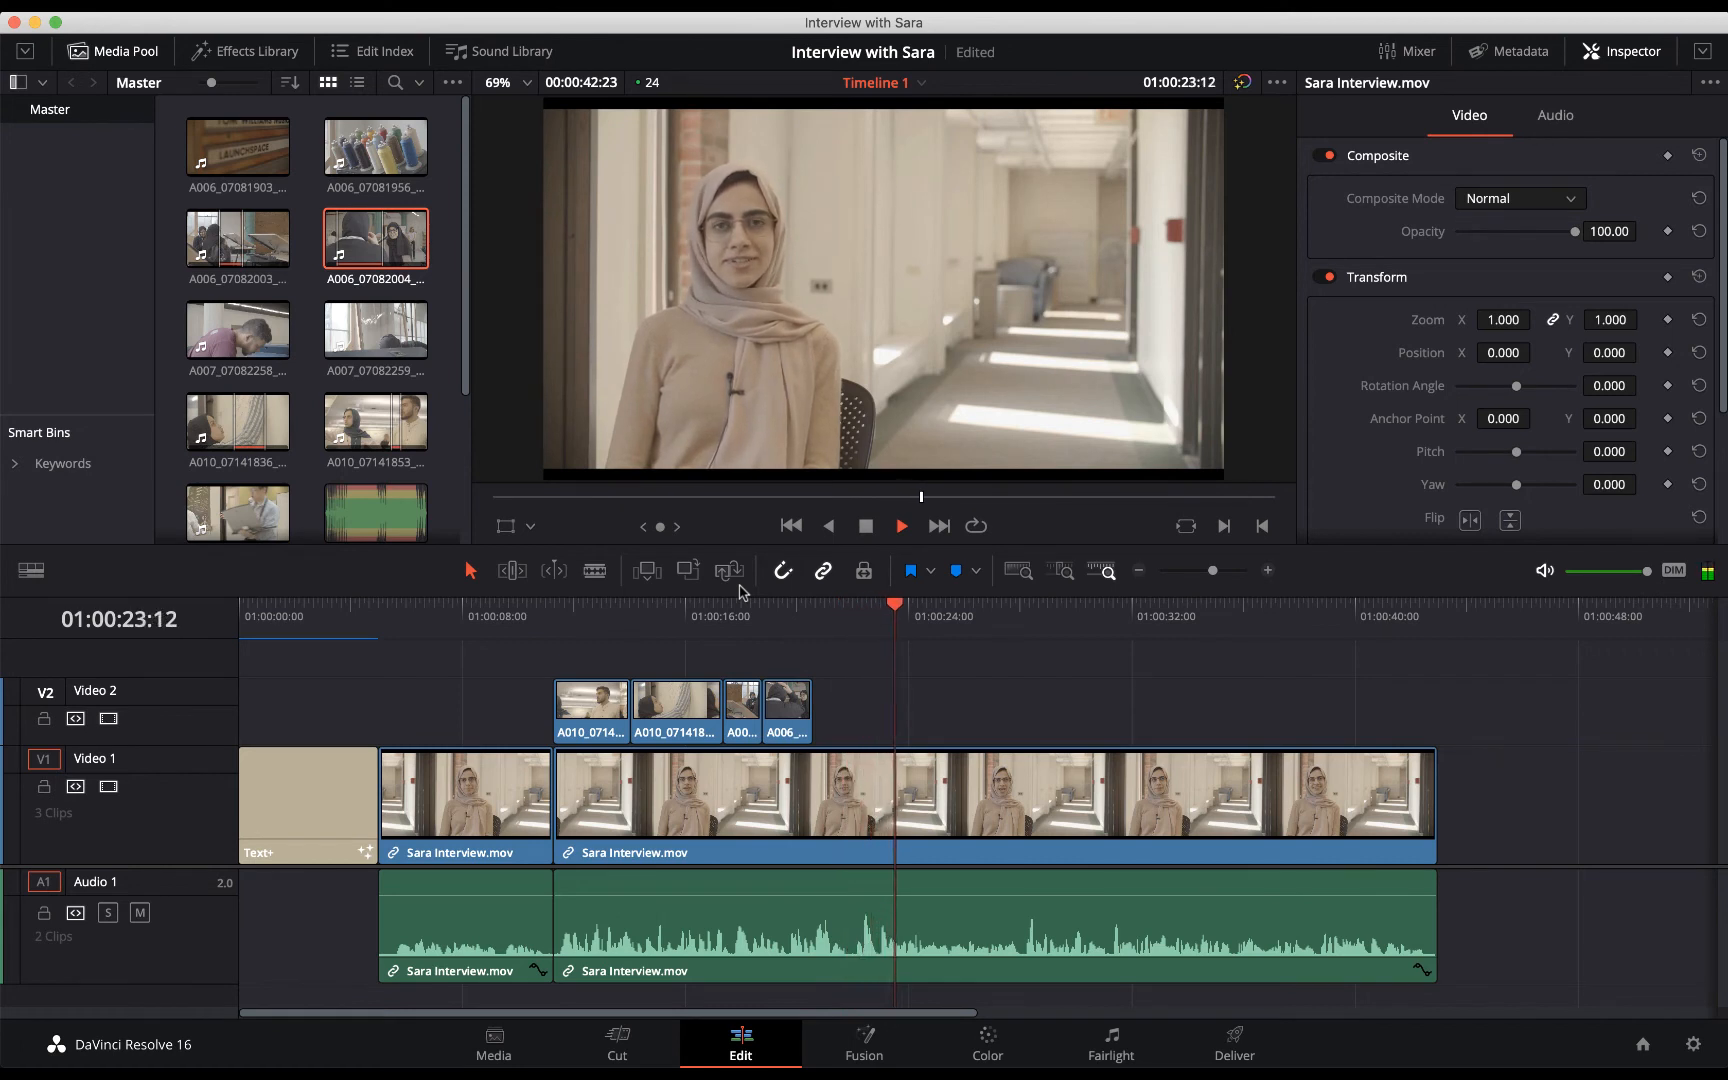
pyautogui.press('space')
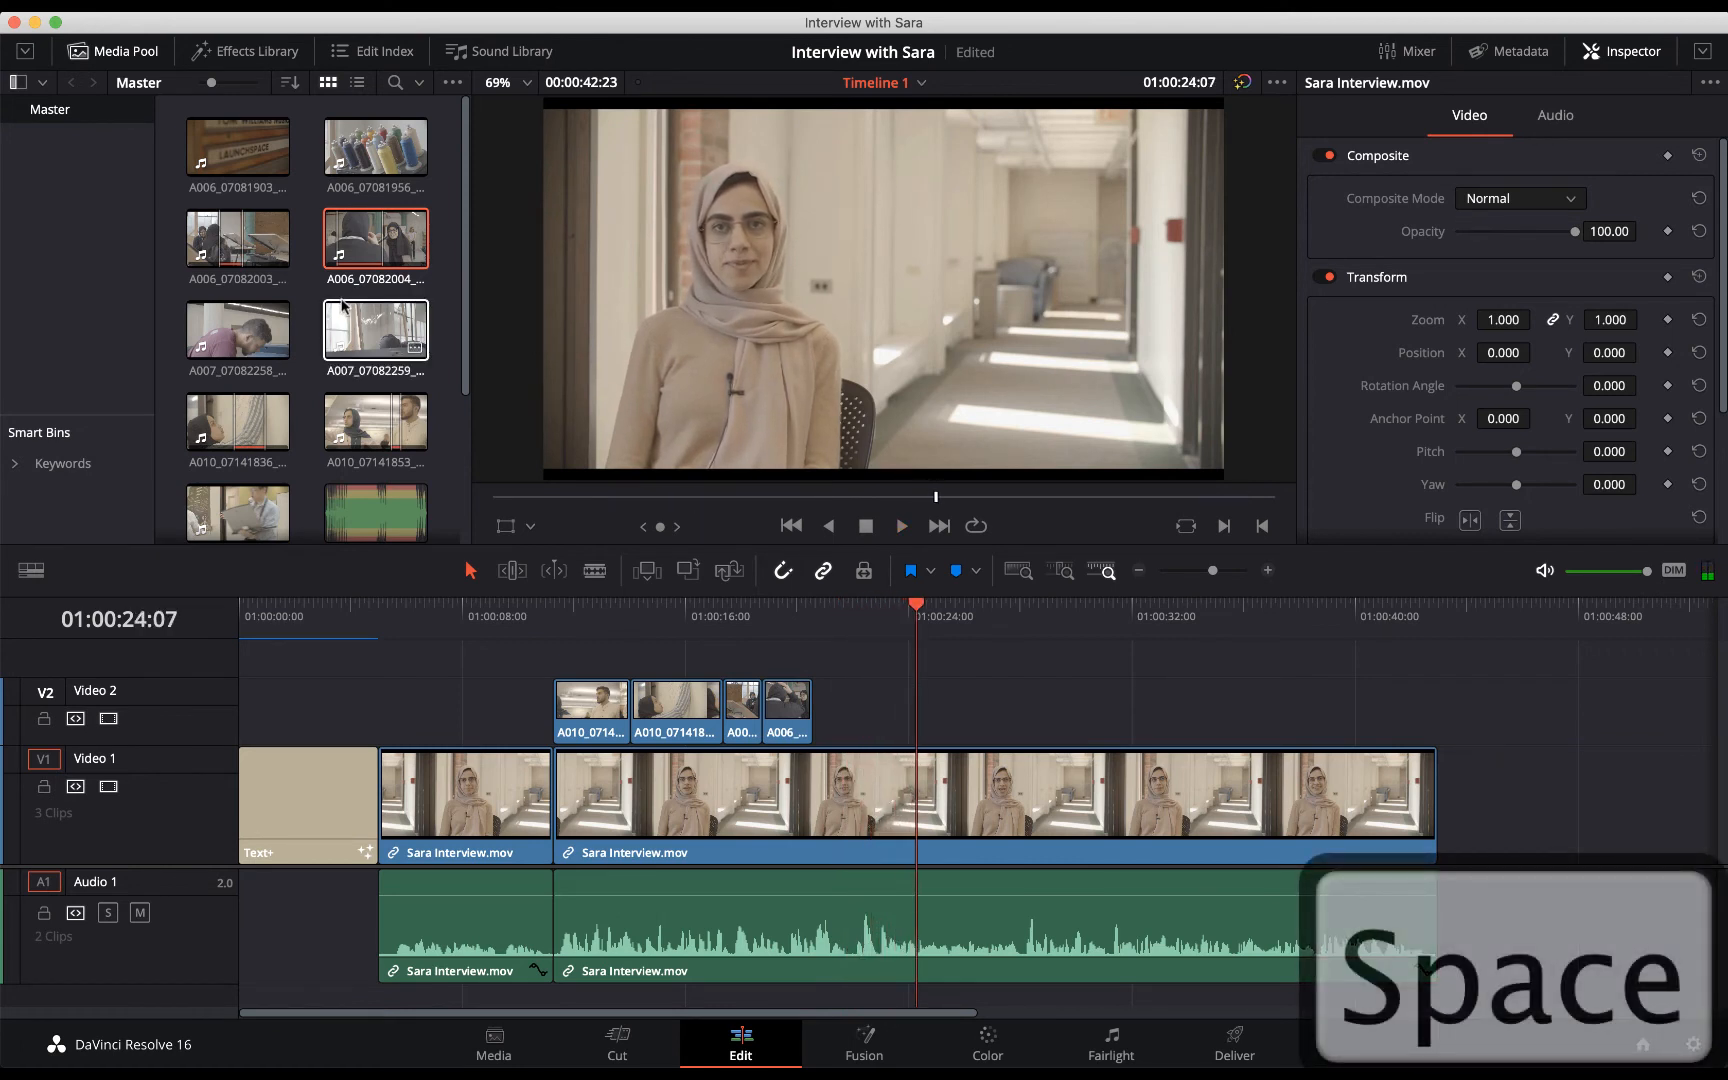
# Mark A006_07081903_C021.mov from 19:04:49:16 to 19:04:56:23 and add only its video to Video 2 at about 01:00:22:13.
pyautogui.click(240, 150)
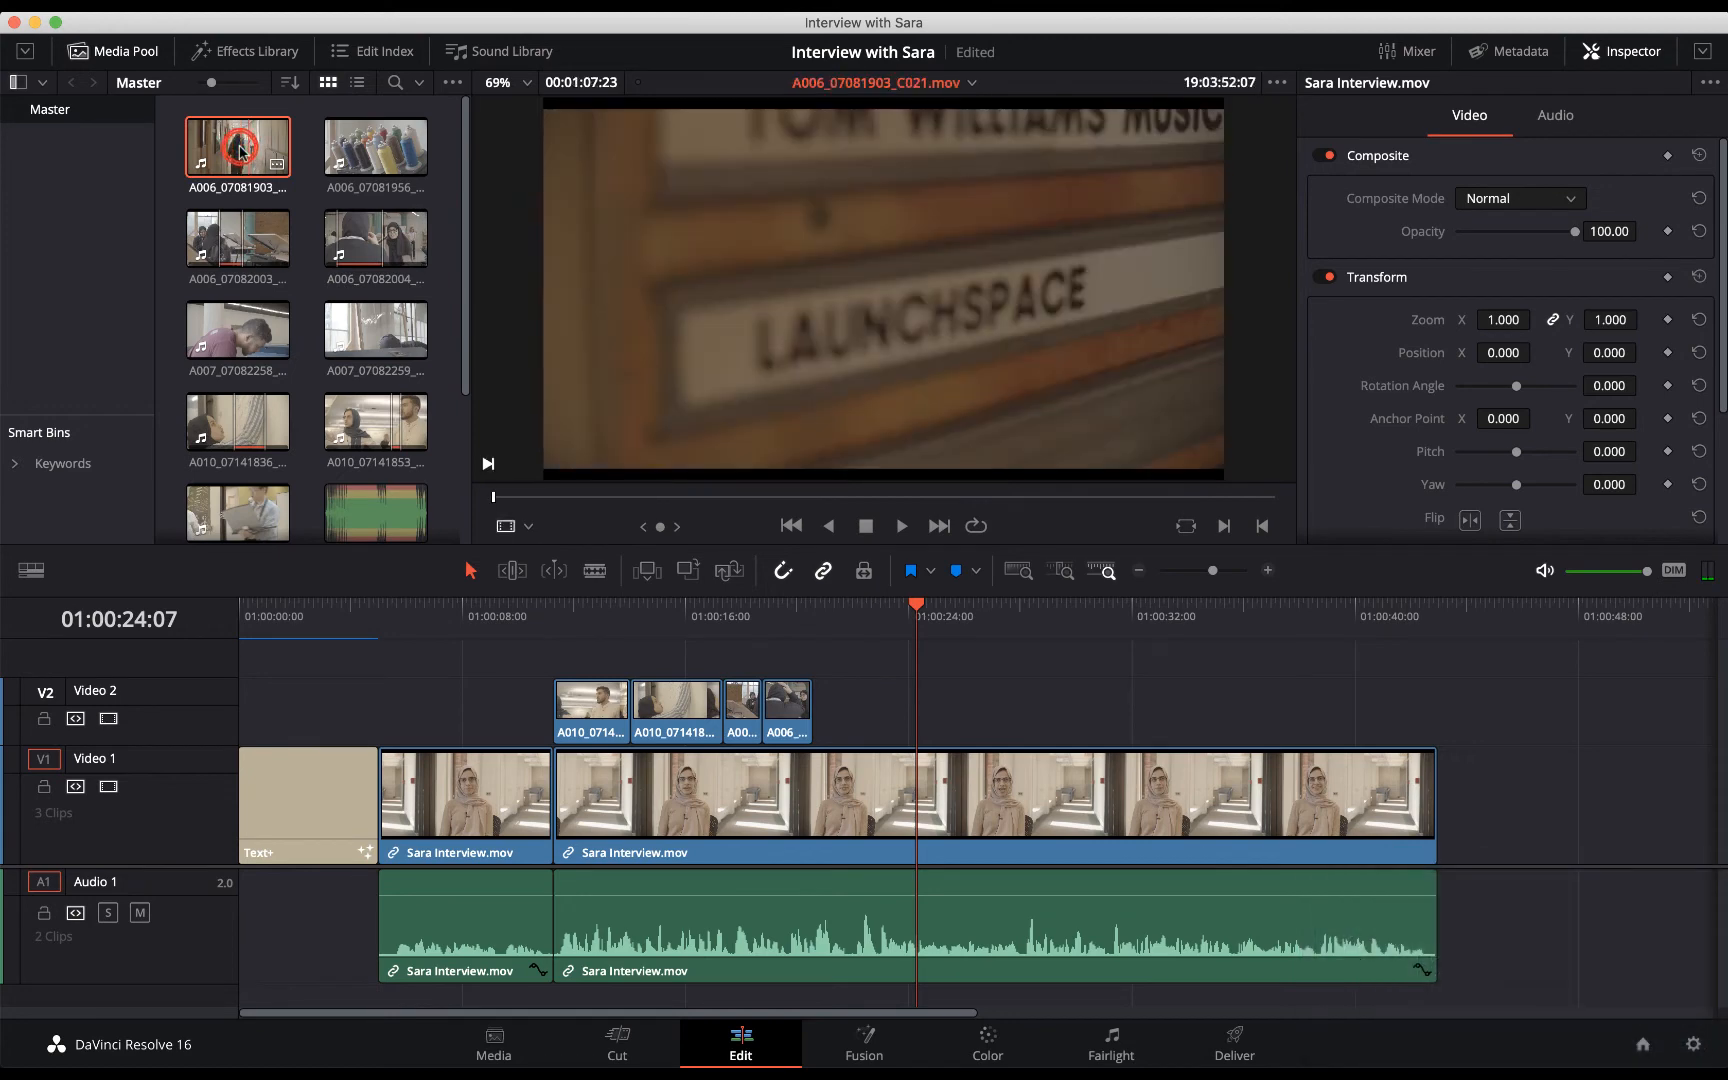
pyautogui.moveTo(641, 496); pyautogui.dragTo(1161, 536)
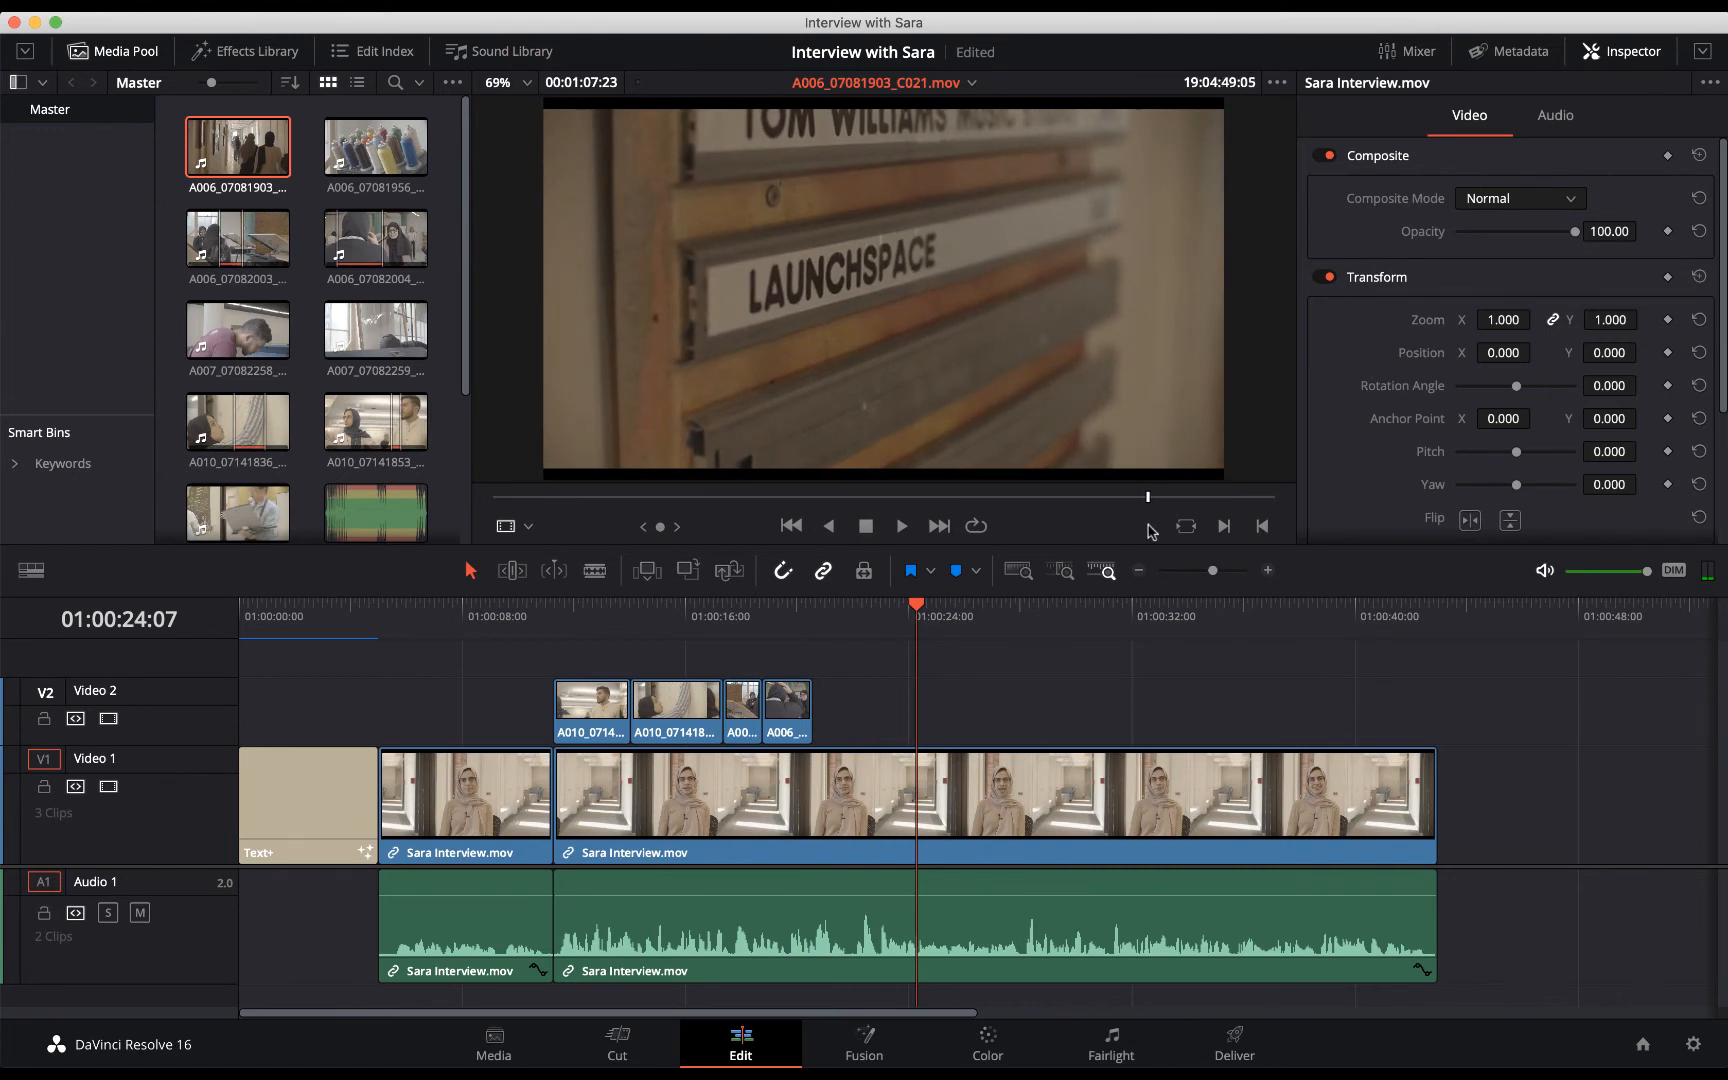
pyautogui.moveTo(1148, 524)
pyautogui.mouseDown()
pyautogui.moveTo(1129, 524)
pyautogui.moveTo(1153, 521)
pyautogui.mouseUp()
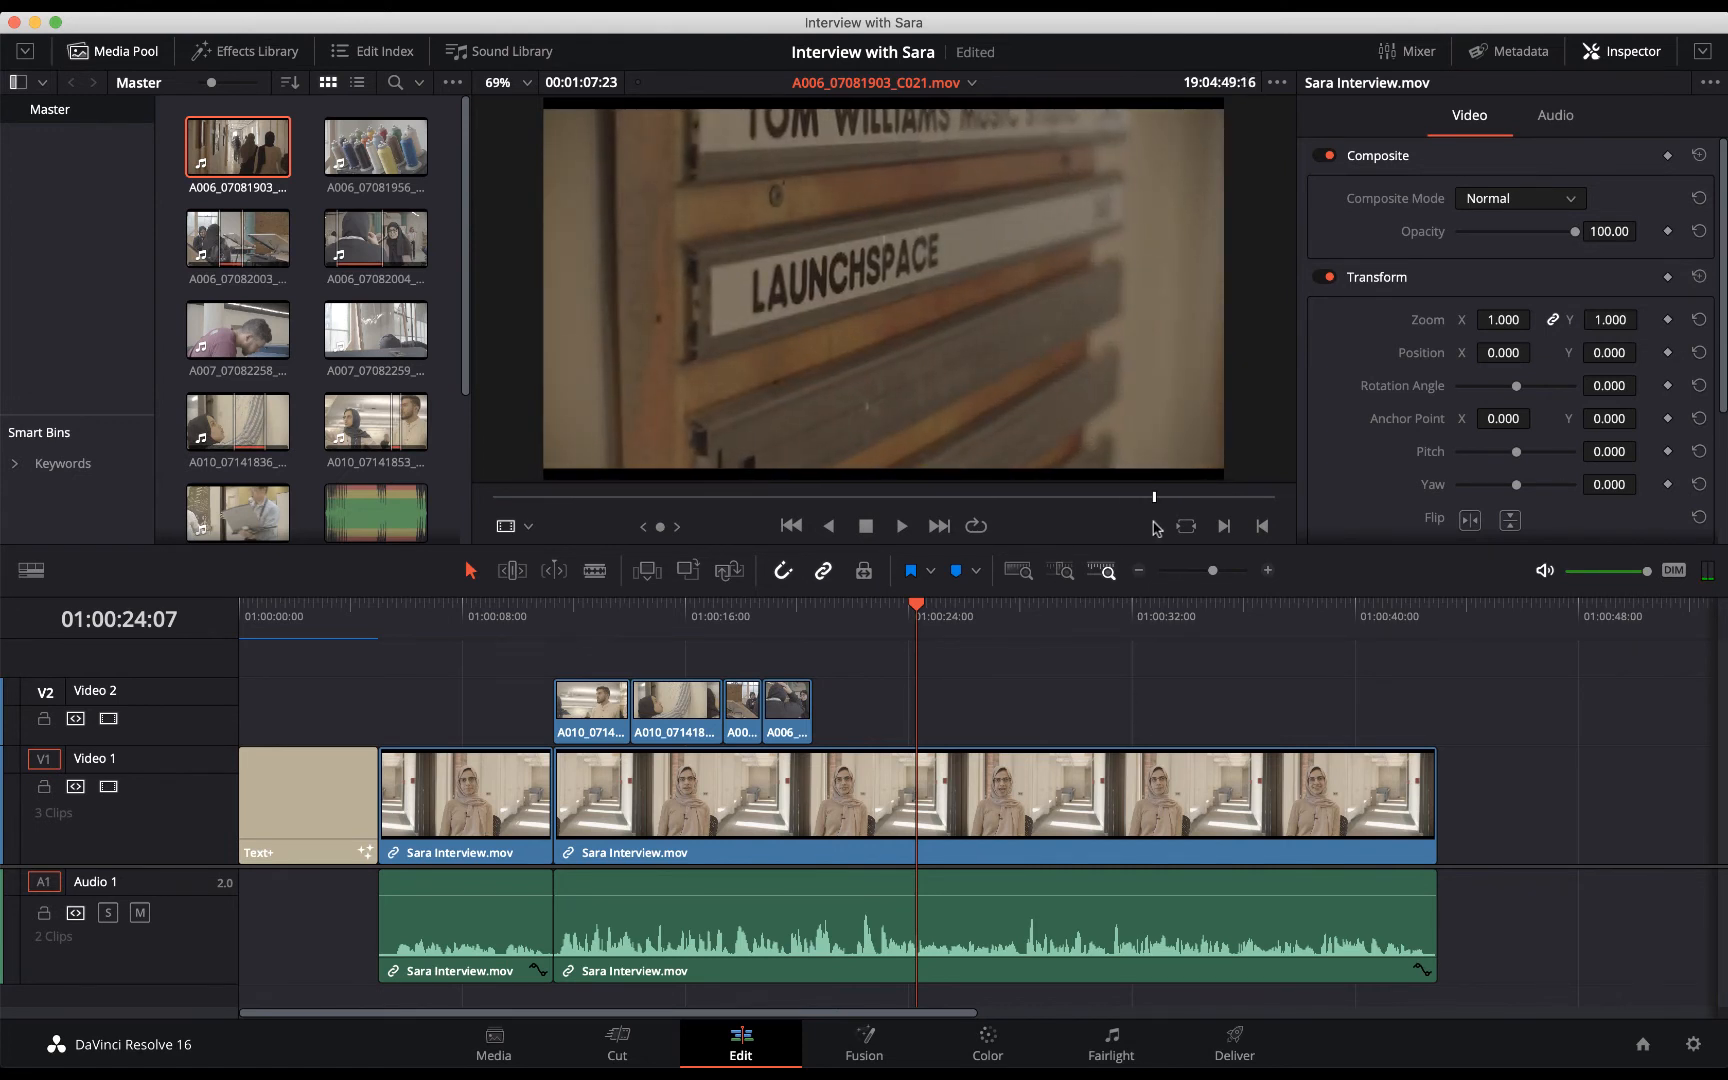
pyautogui.press('i')
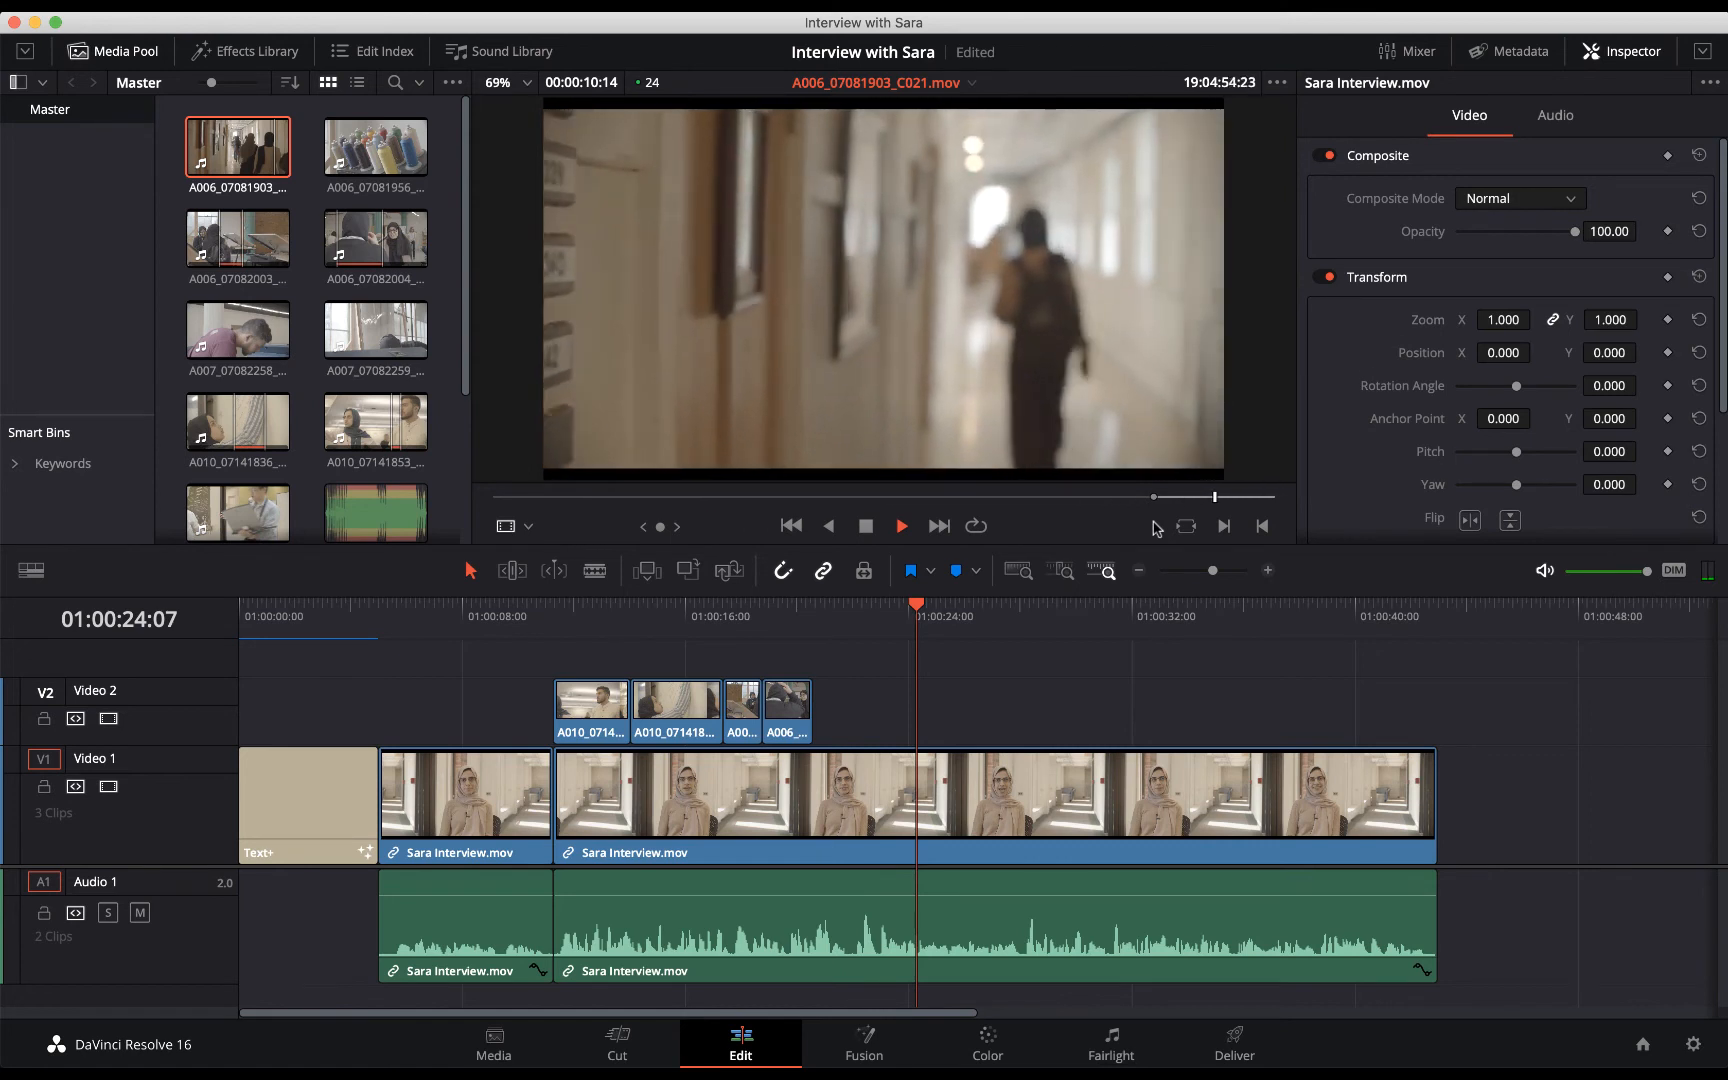
pyautogui.press('space')
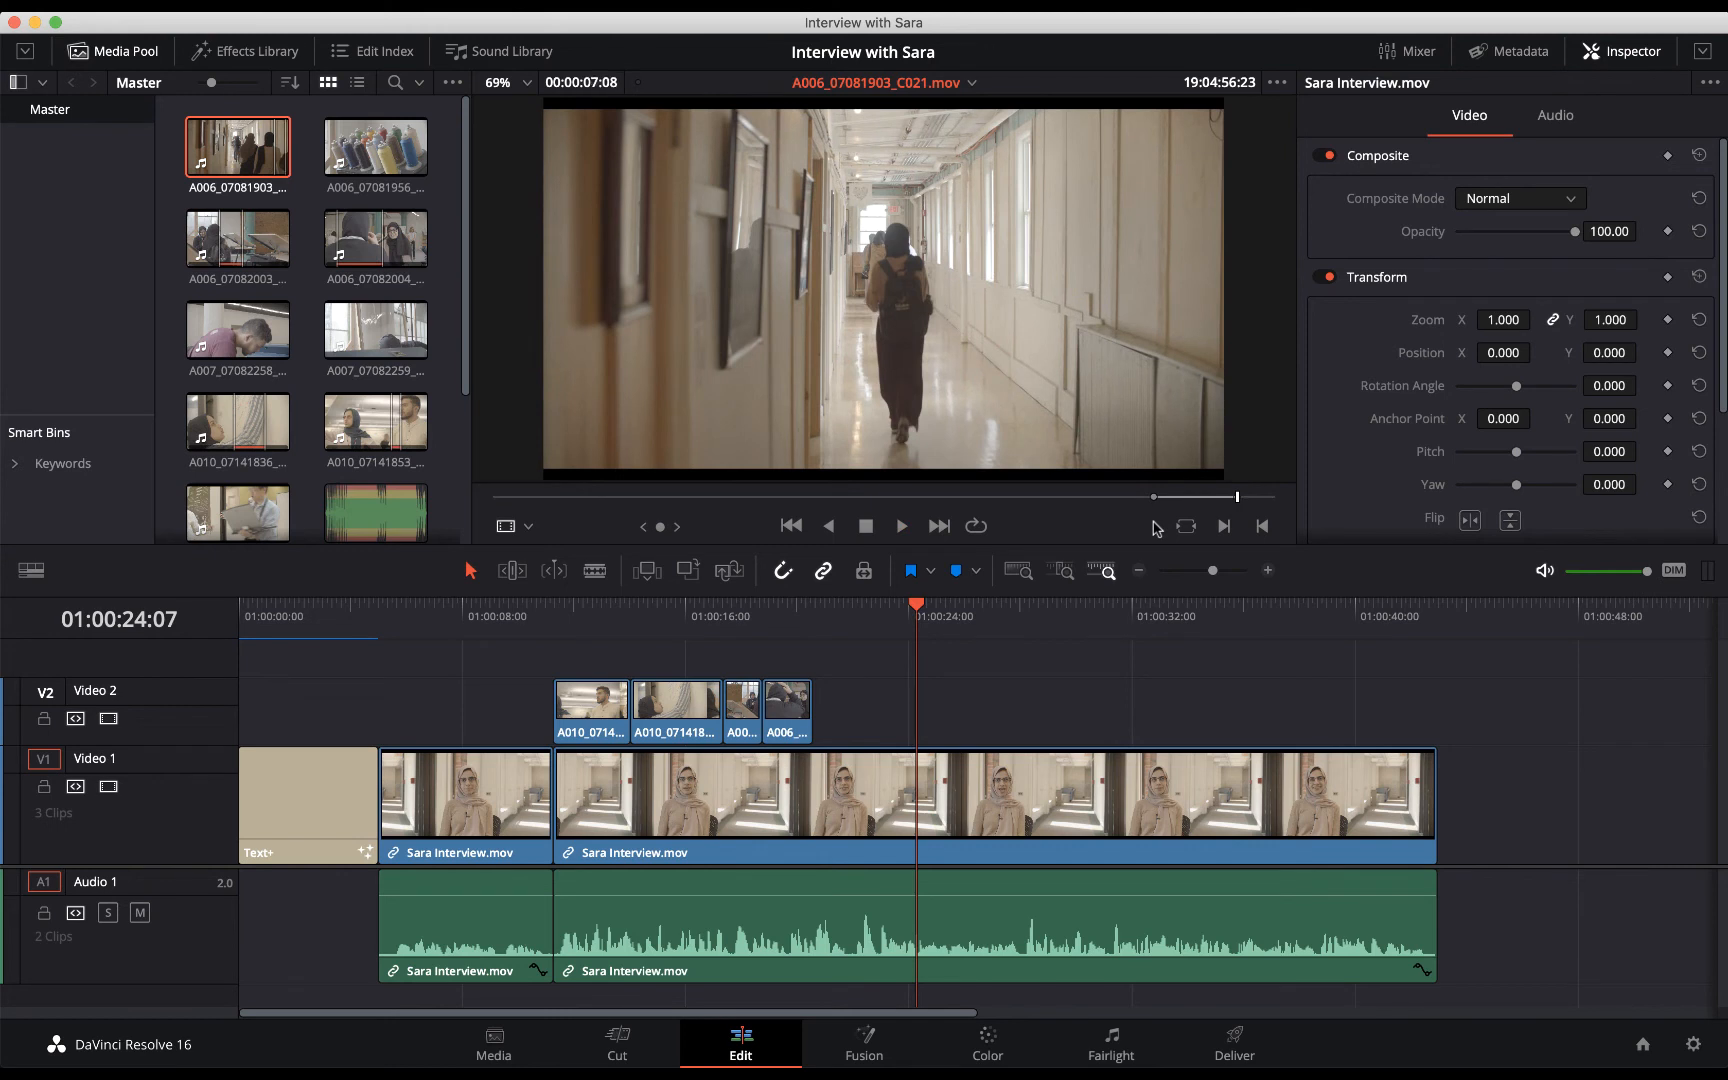
pyautogui.moveTo(855, 458); pyautogui.dragTo(869, 717)
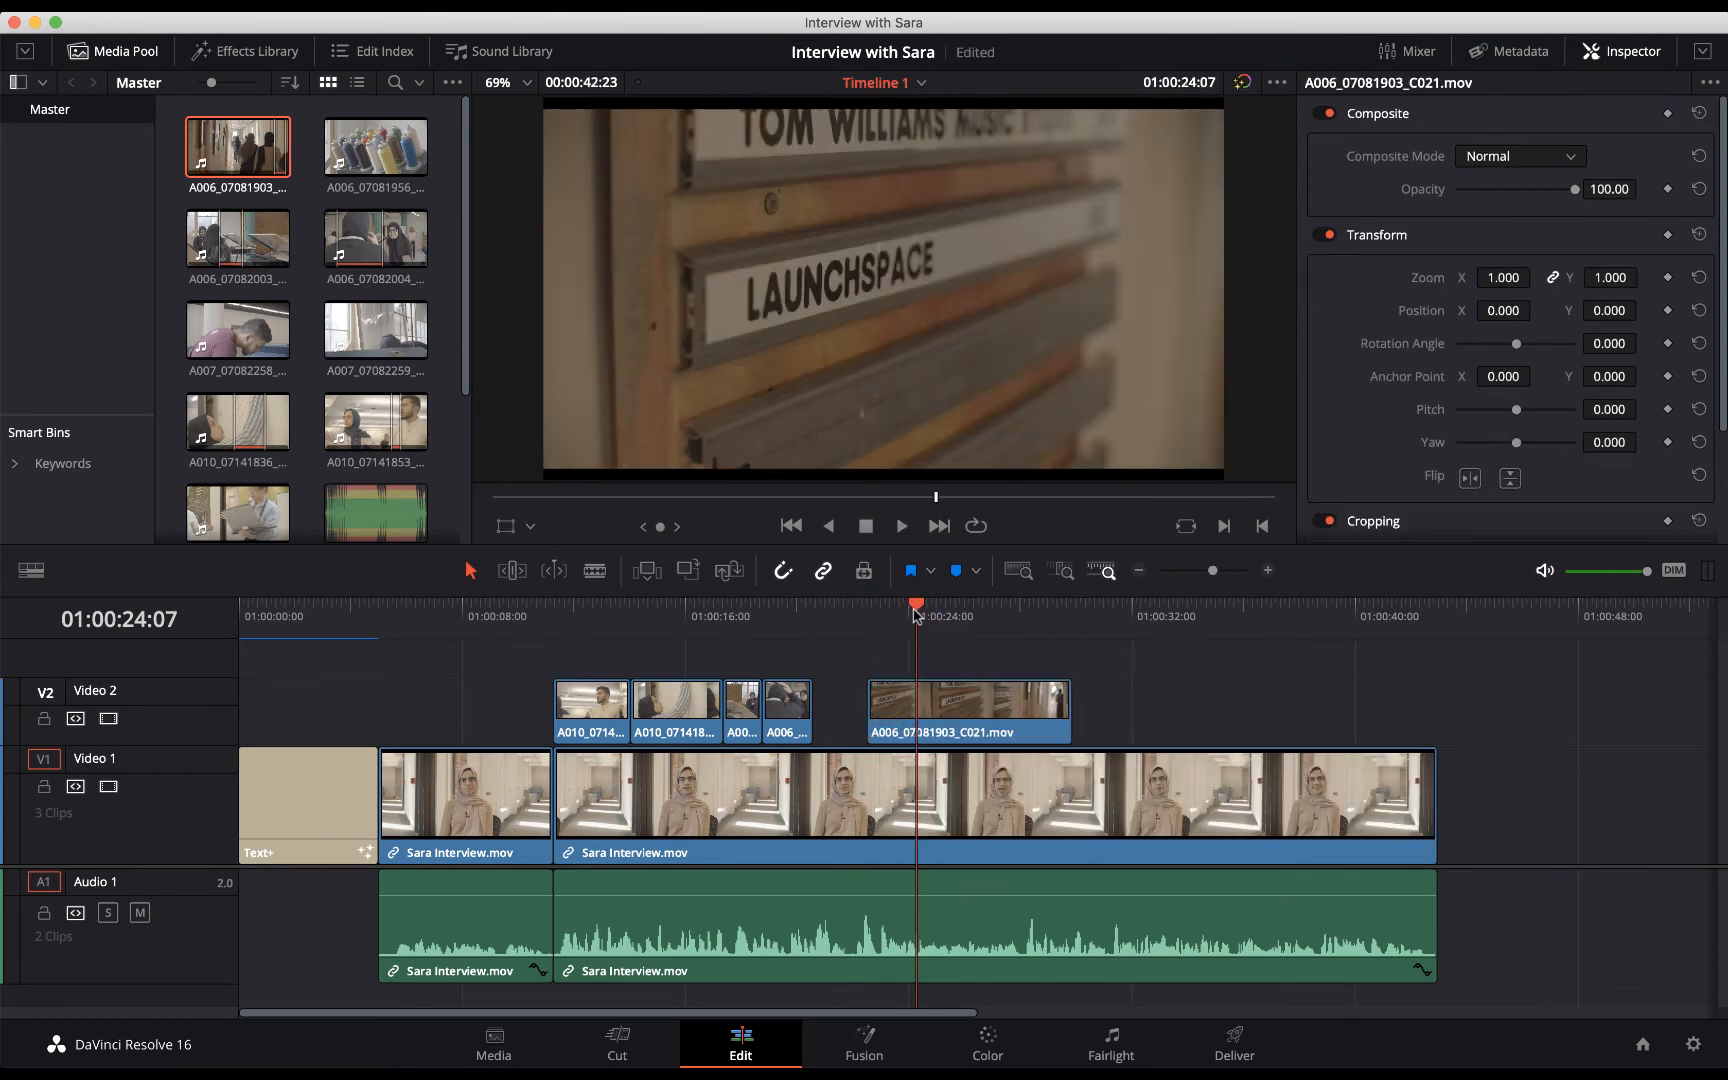
# Trim the start of A006_07081903_C021.mov on Video 2 to about 01:00:25:10 and move the clip directly after A006_07082004_C066.mov.
pyautogui.click(908, 605)
pyautogui.moveTo(906, 604); pyautogui.dragTo(948, 620)
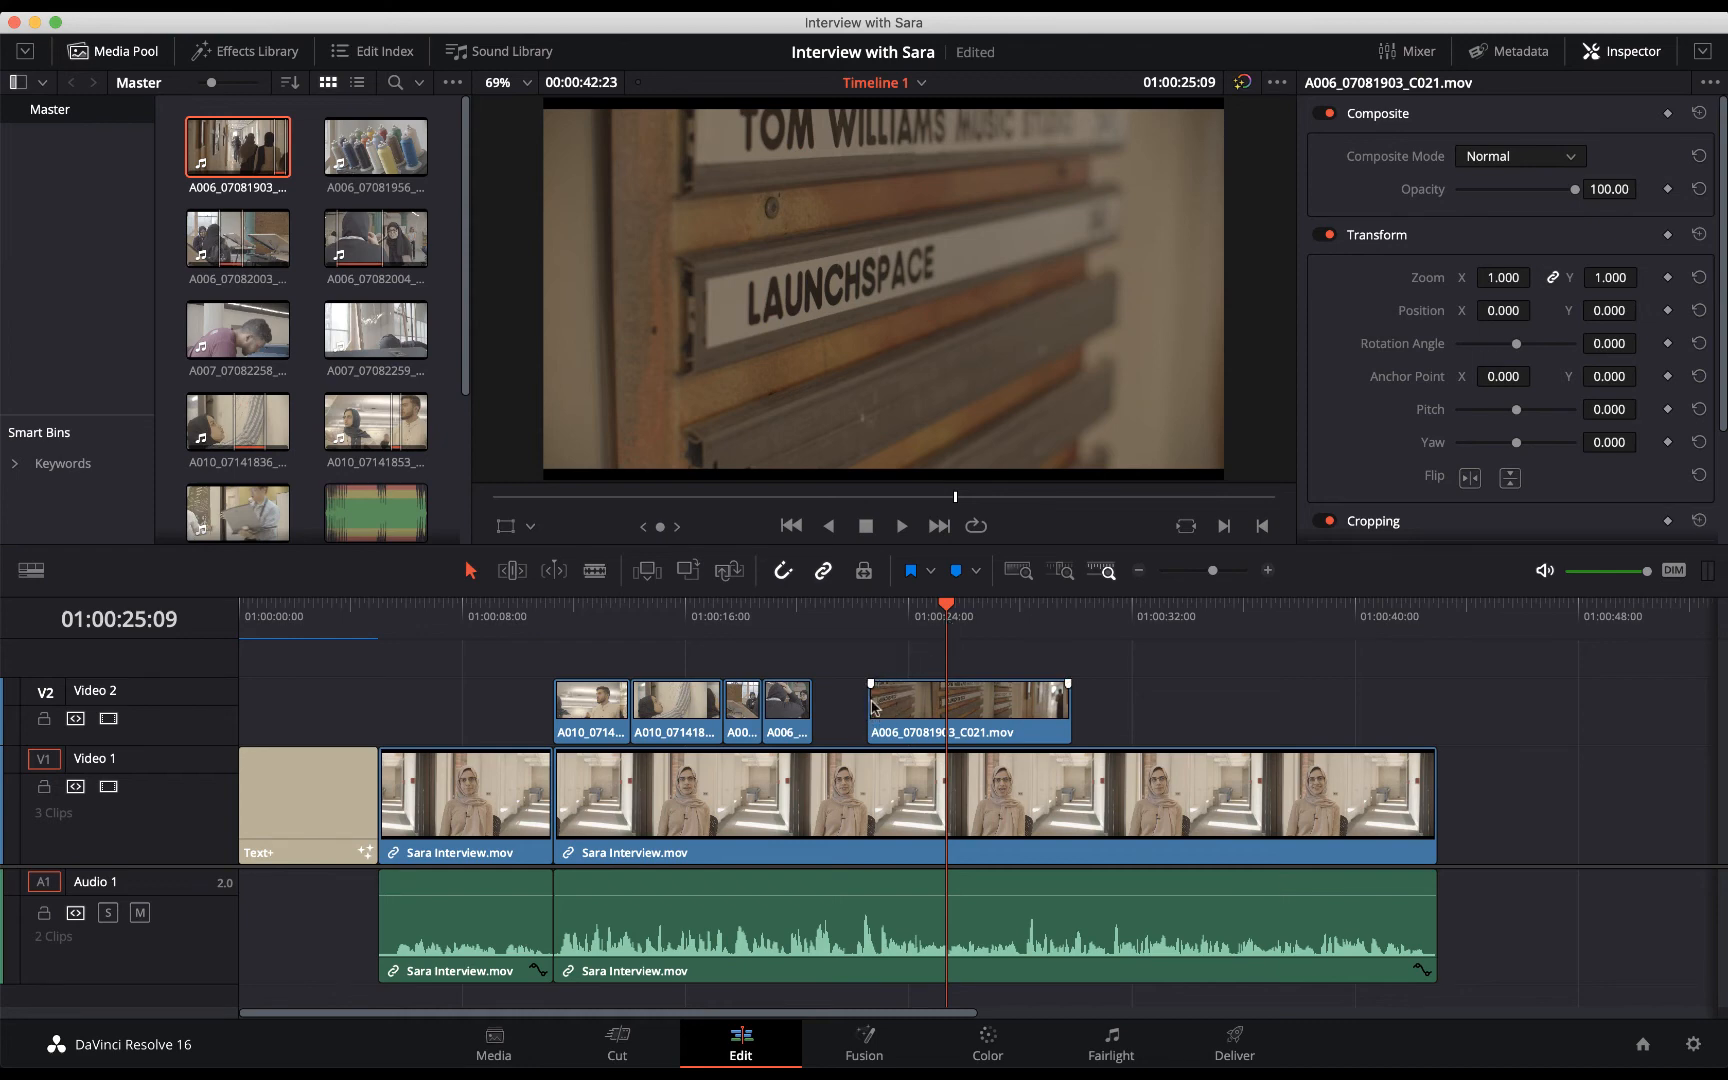
pyautogui.press('super+plus')
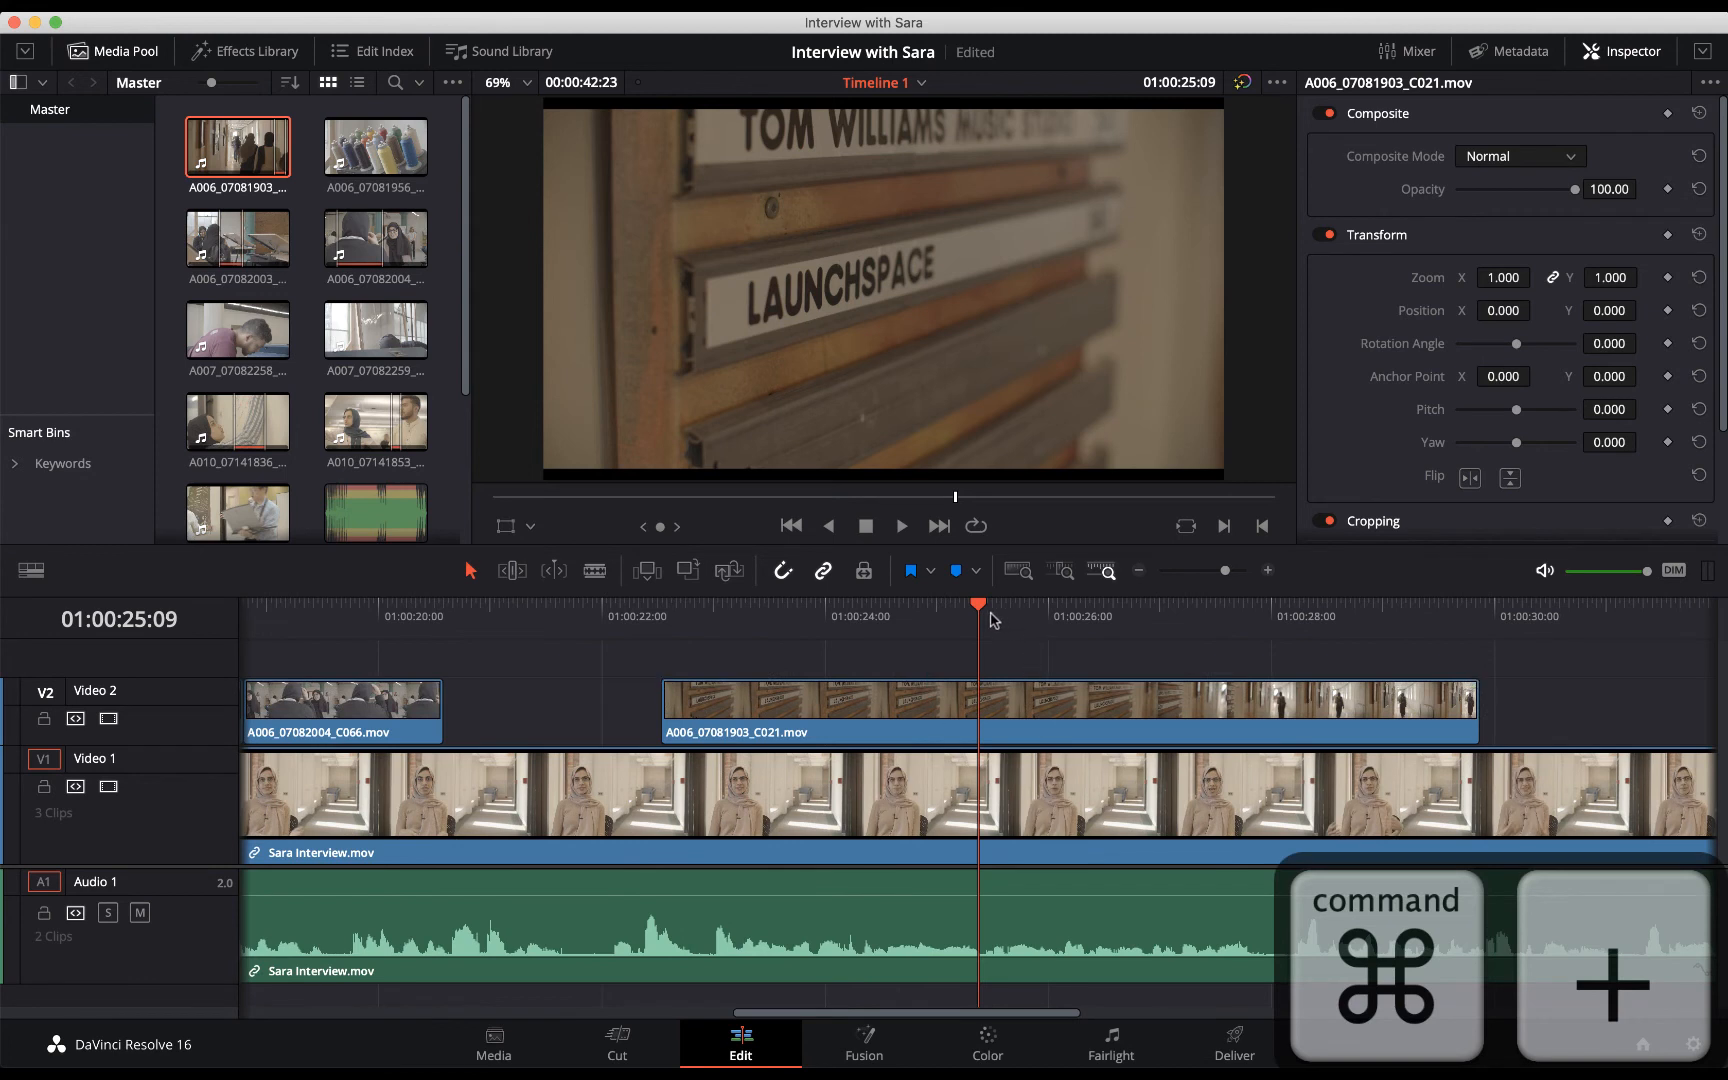
pyautogui.moveTo(978, 607); pyautogui.dragTo(695, 616)
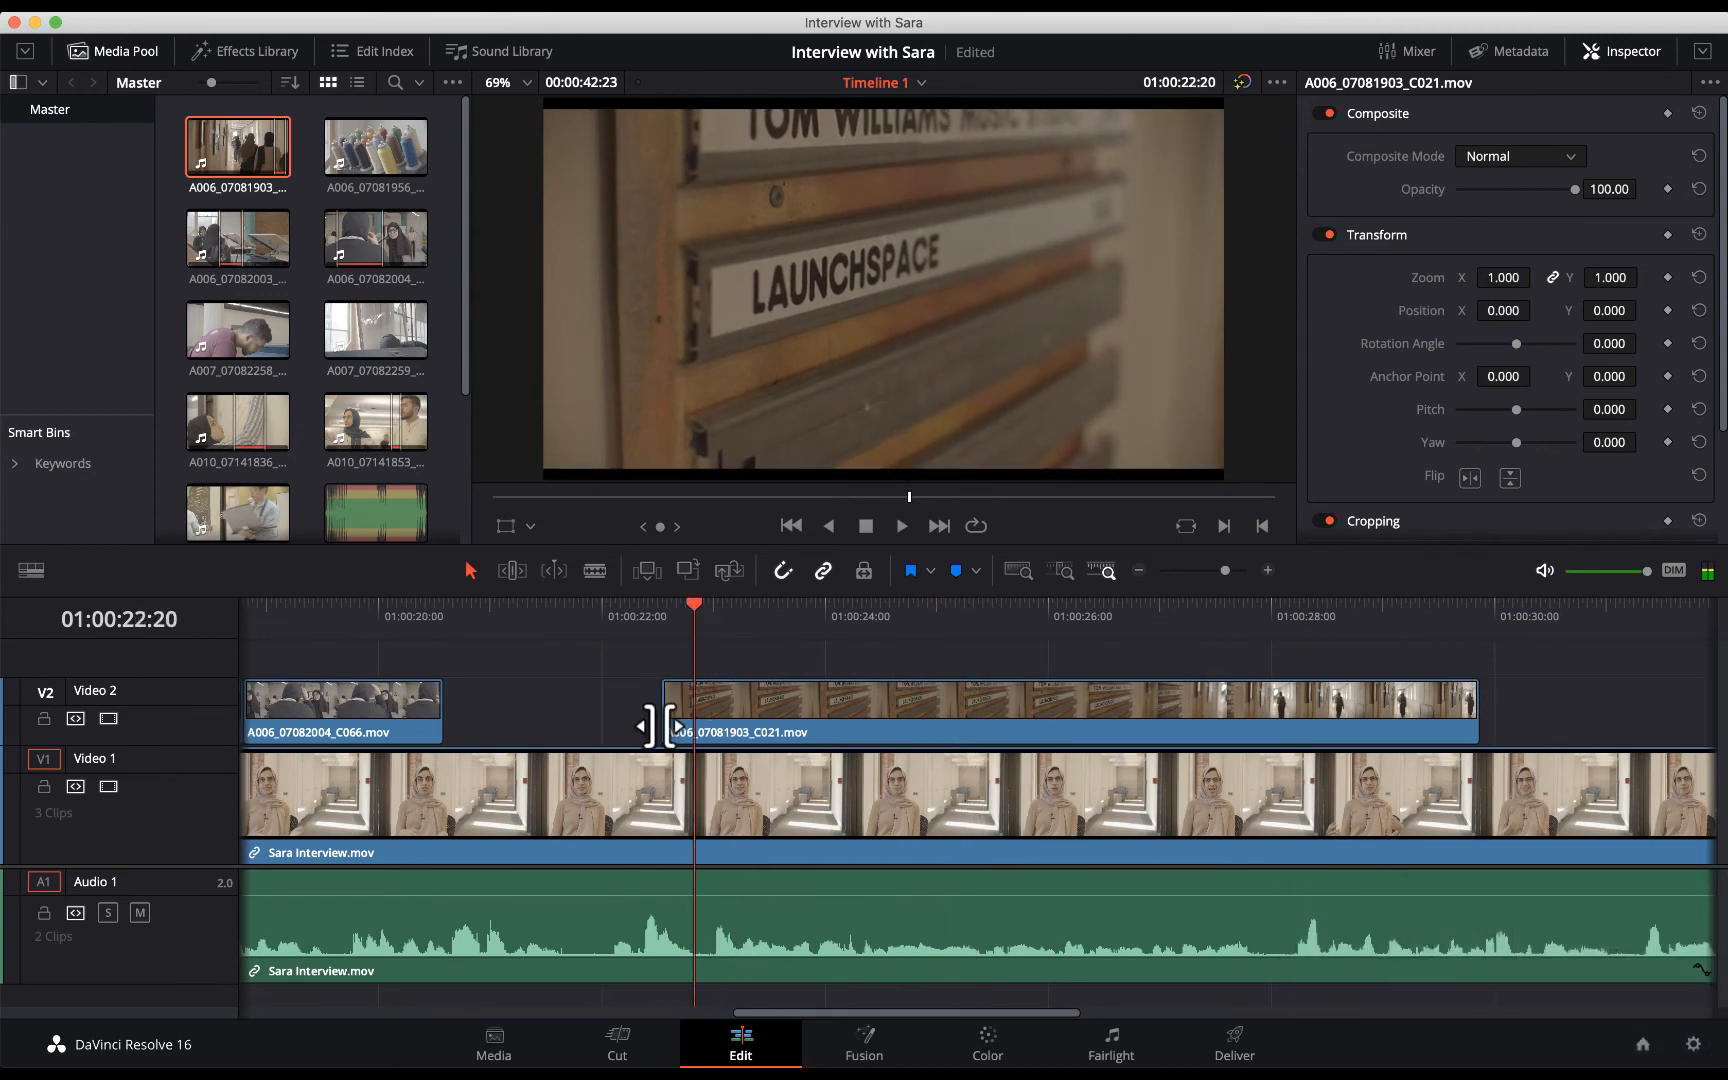
pyautogui.moveTo(665, 710); pyautogui.dragTo(990, 742)
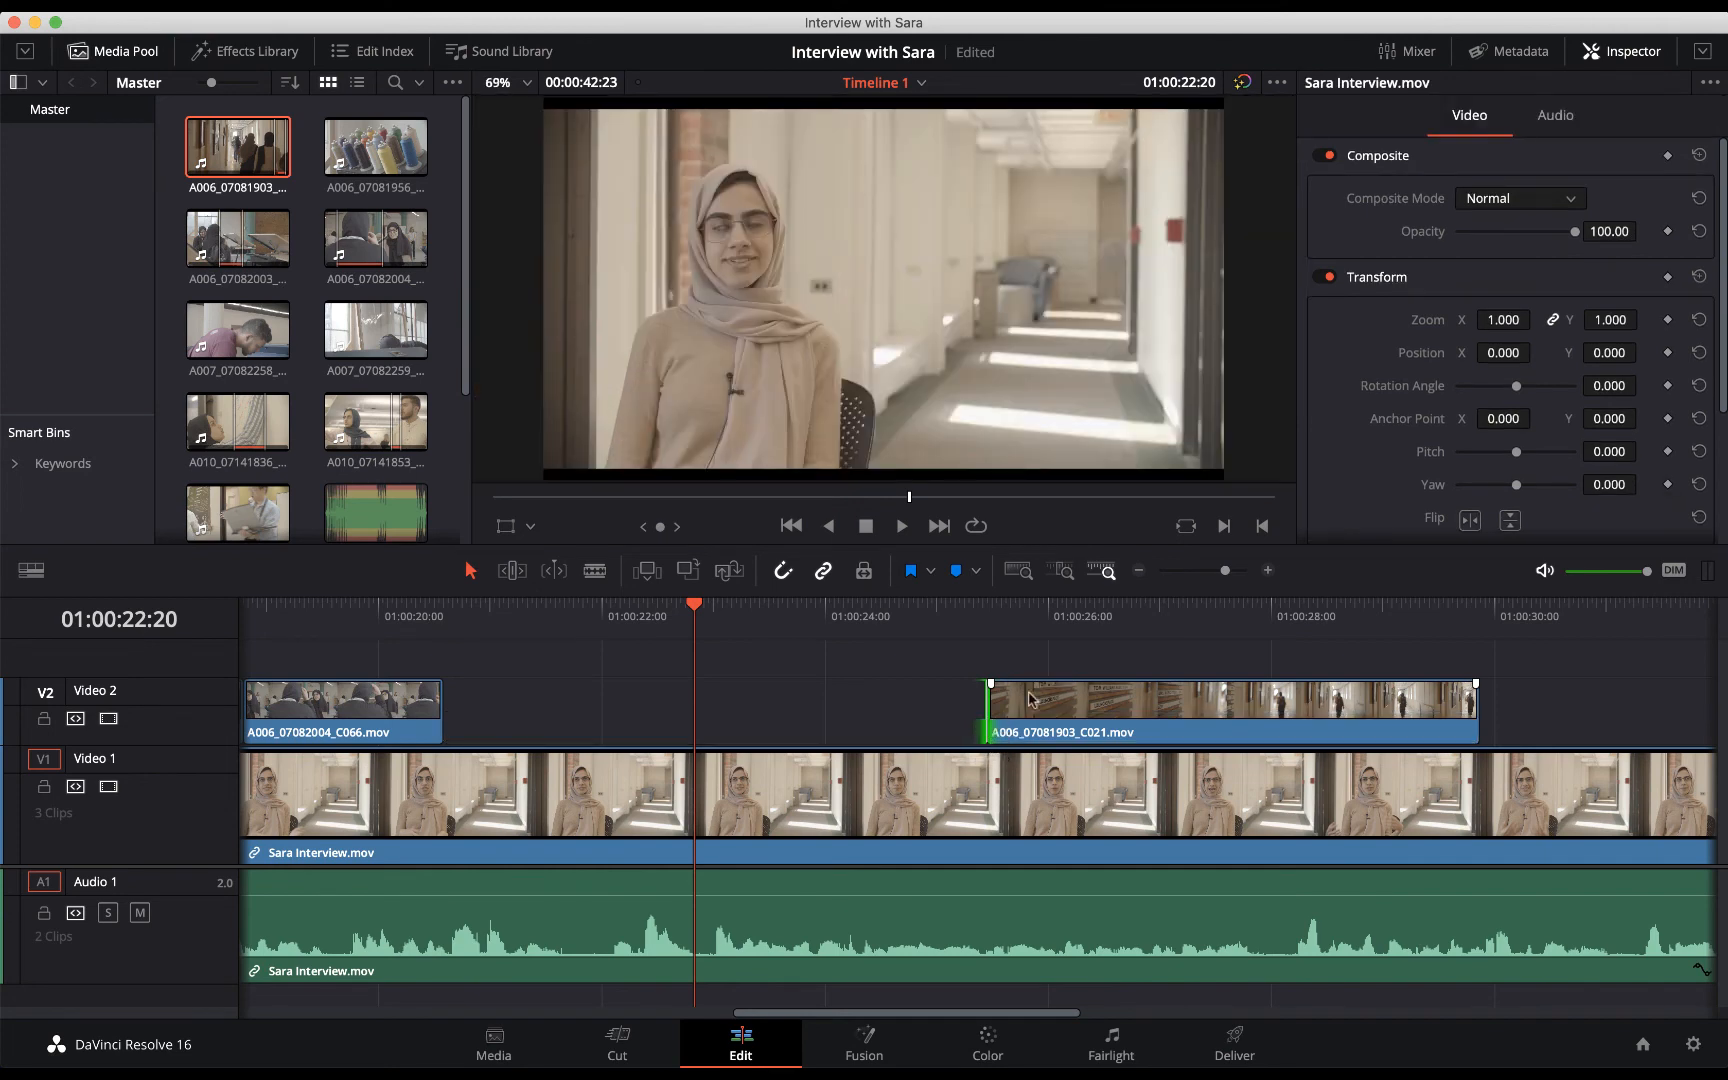
pyautogui.moveTo(1146, 714); pyautogui.dragTo(605, 726)
# Play the timeline from 01:00:19:23 past the end of the B-roll and check the hallway shot near 01:00:24:13.
pyautogui.moveTo(785, 1012); pyautogui.dragTo(710, 1012)
pyautogui.click(682, 618)
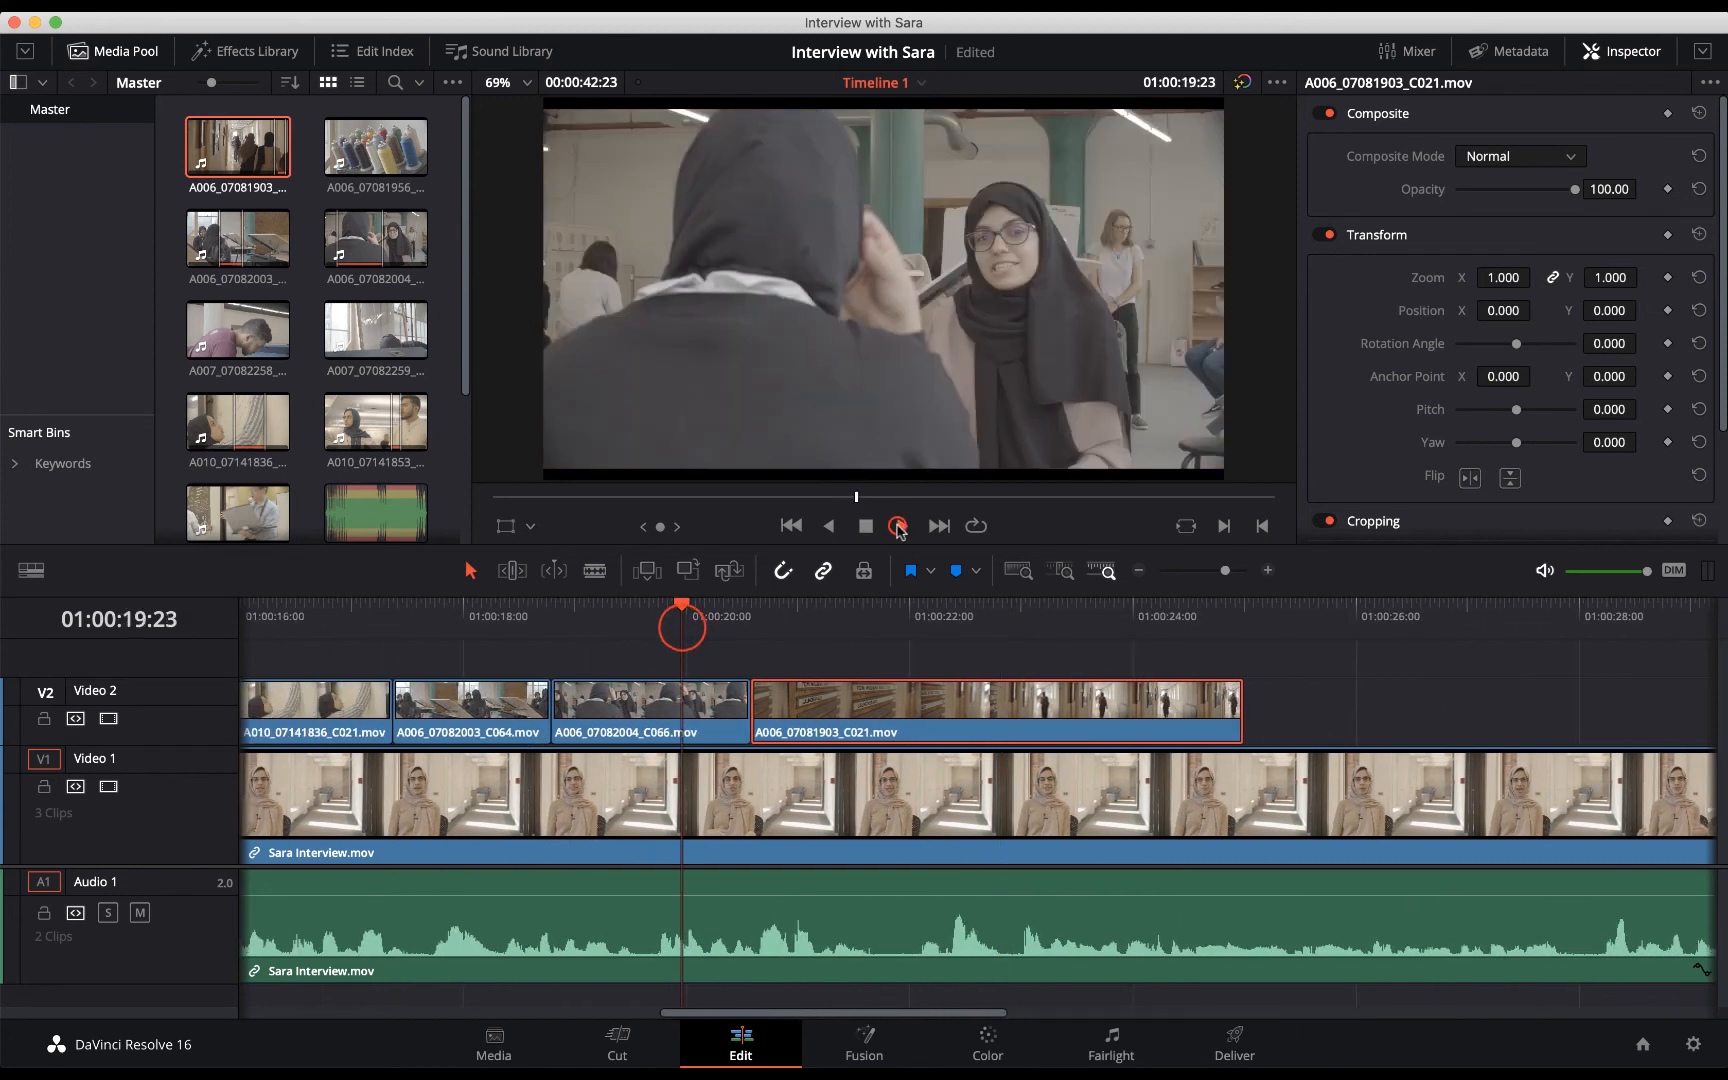
pyautogui.click(898, 527)
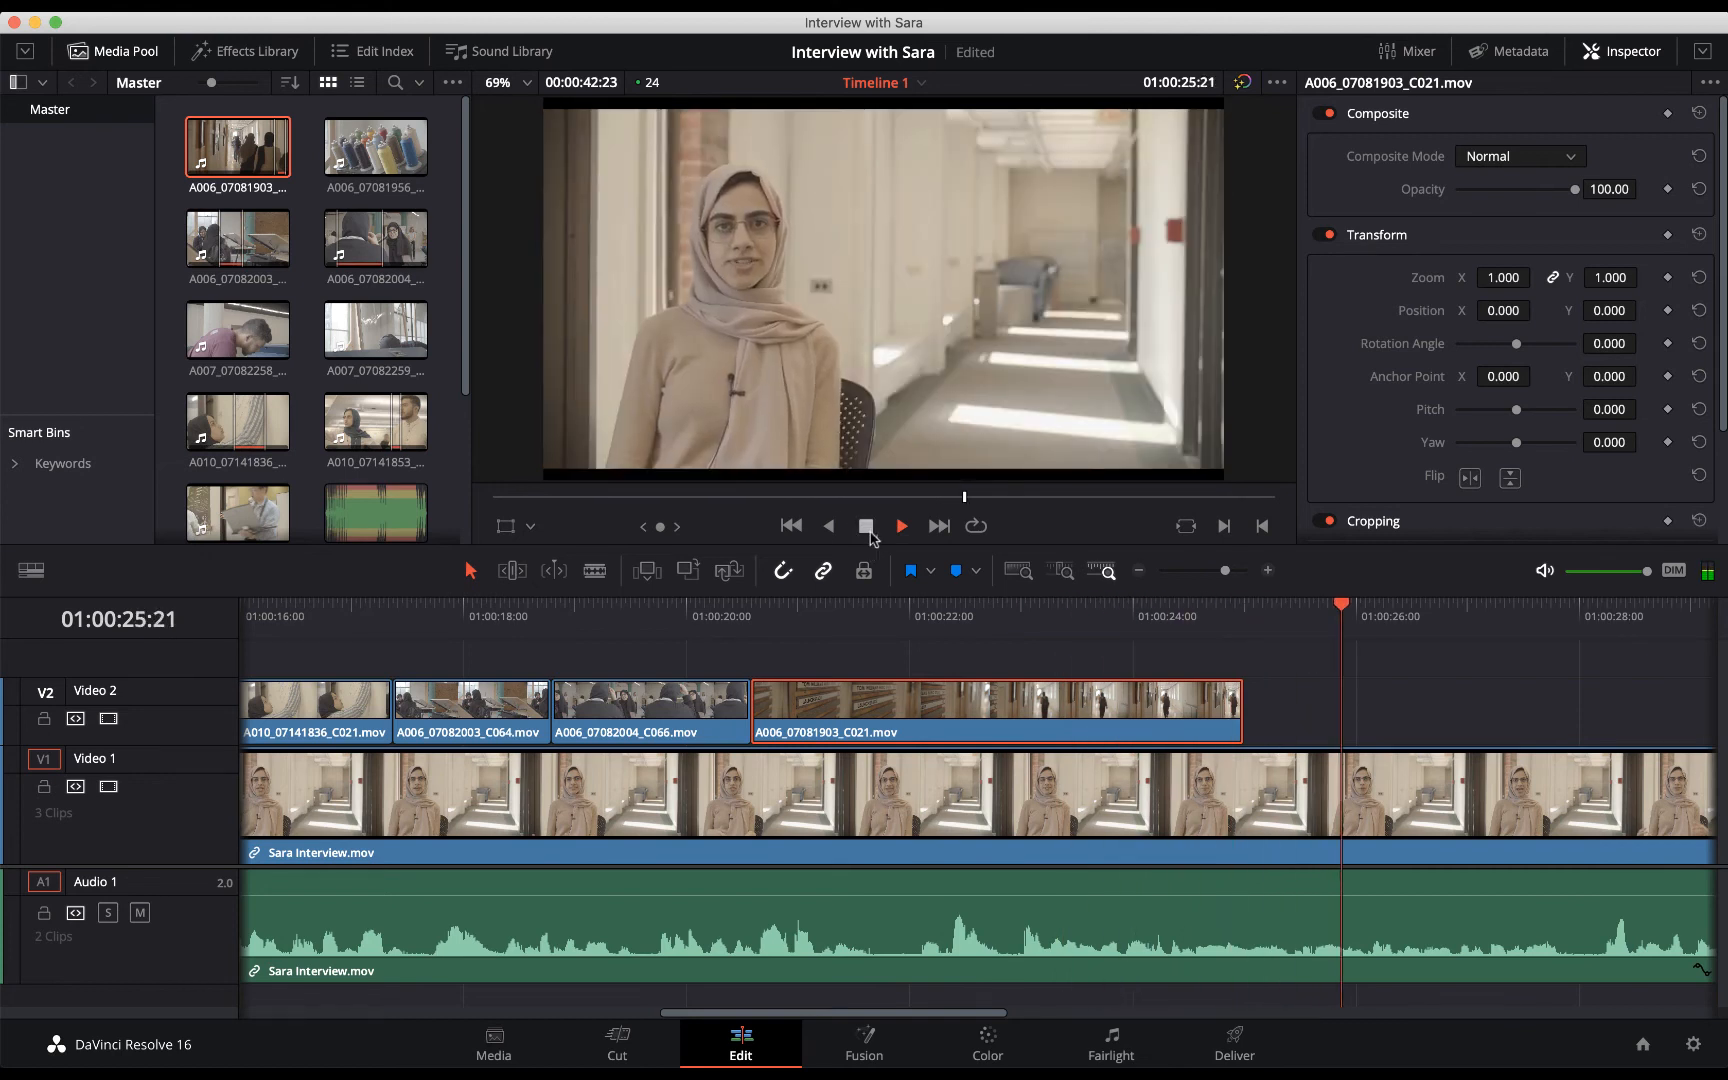
pyautogui.click(868, 530)
pyautogui.moveTo(866, 617); pyautogui.dragTo(1193, 693)
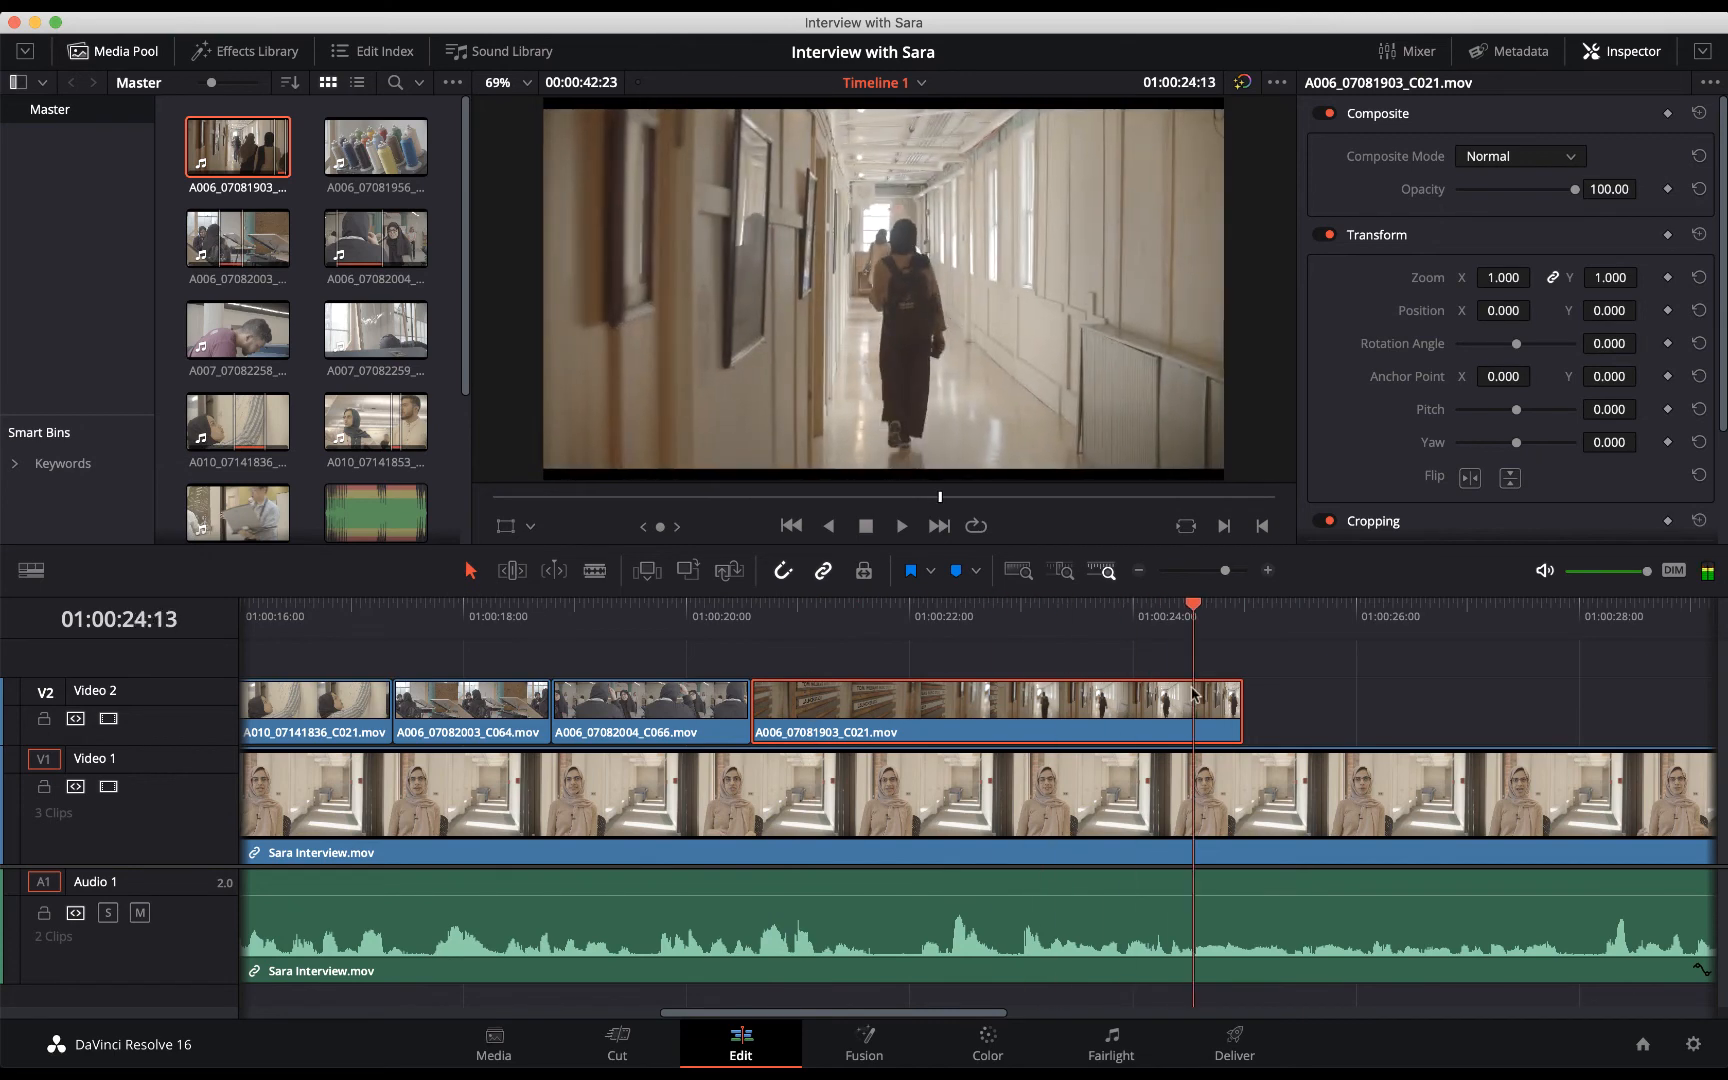
# Add a Cross Dissolve on Video 2 at the cuts before and after A010_07141836_C021.mov.
pyautogui.click(1016, 662)
pyautogui.hotkey('shift', 'z')
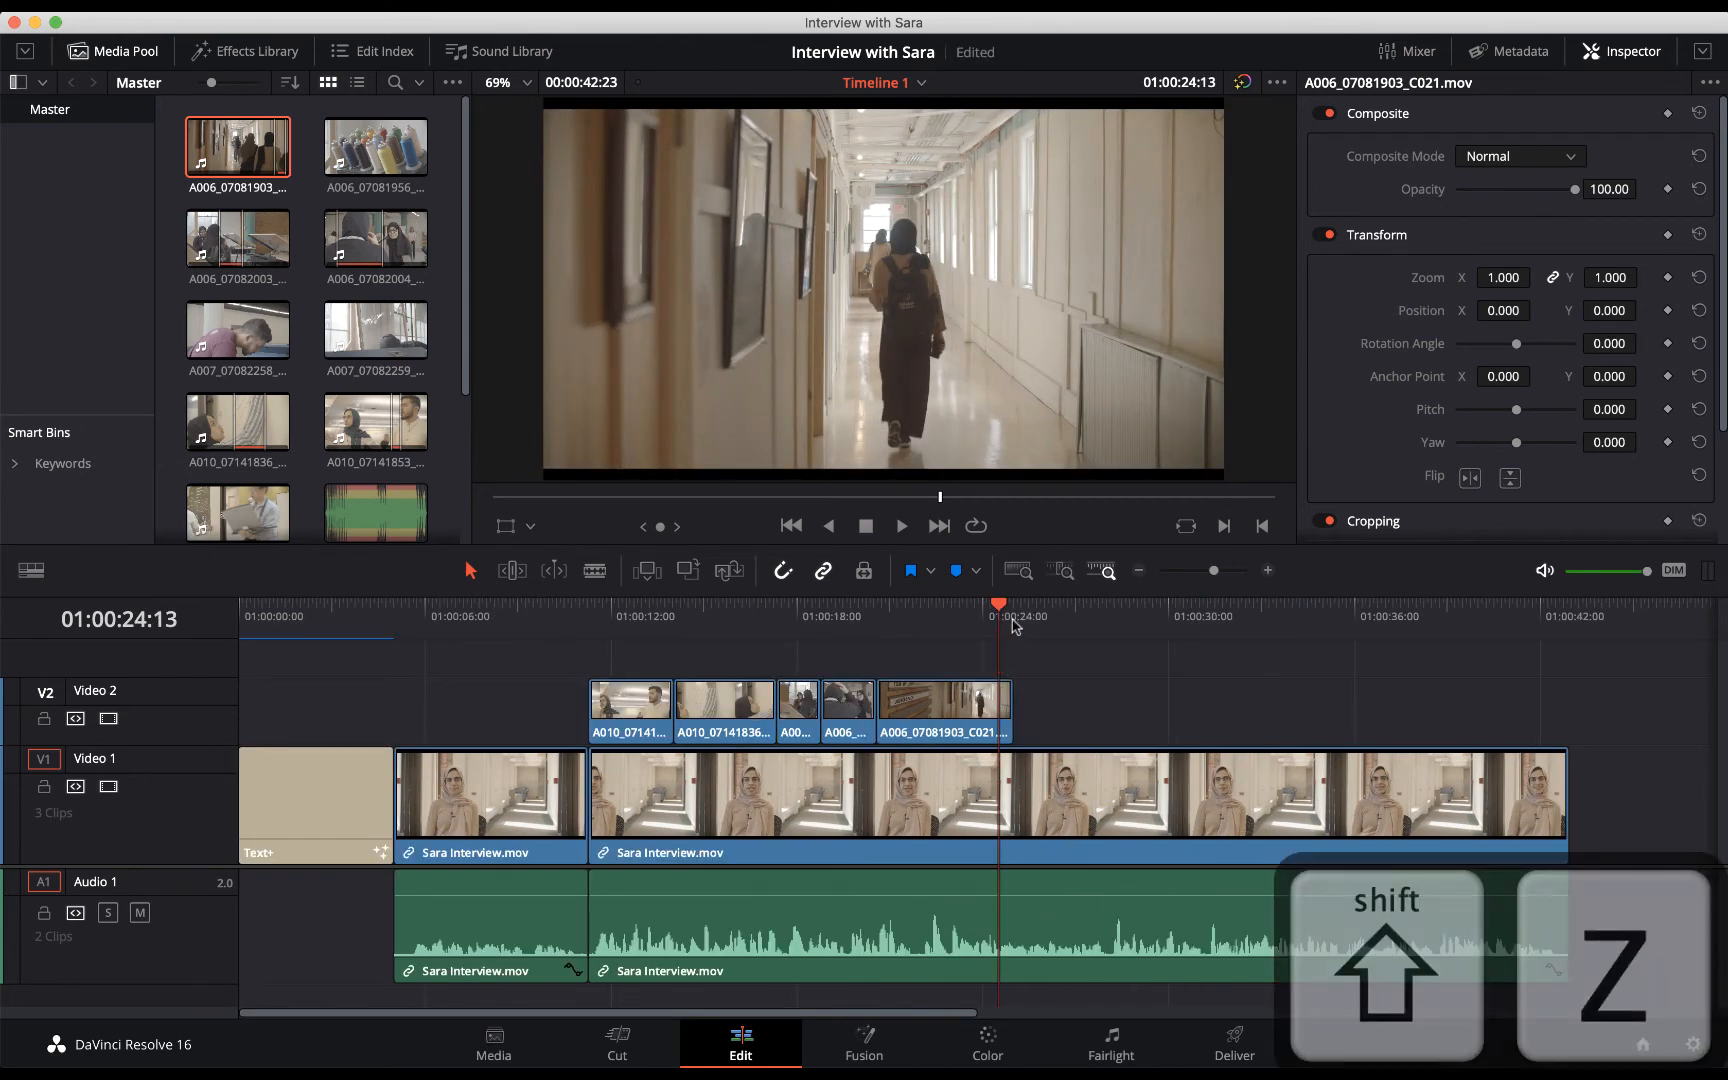
pyautogui.moveTo(995, 610); pyautogui.dragTo(641, 626)
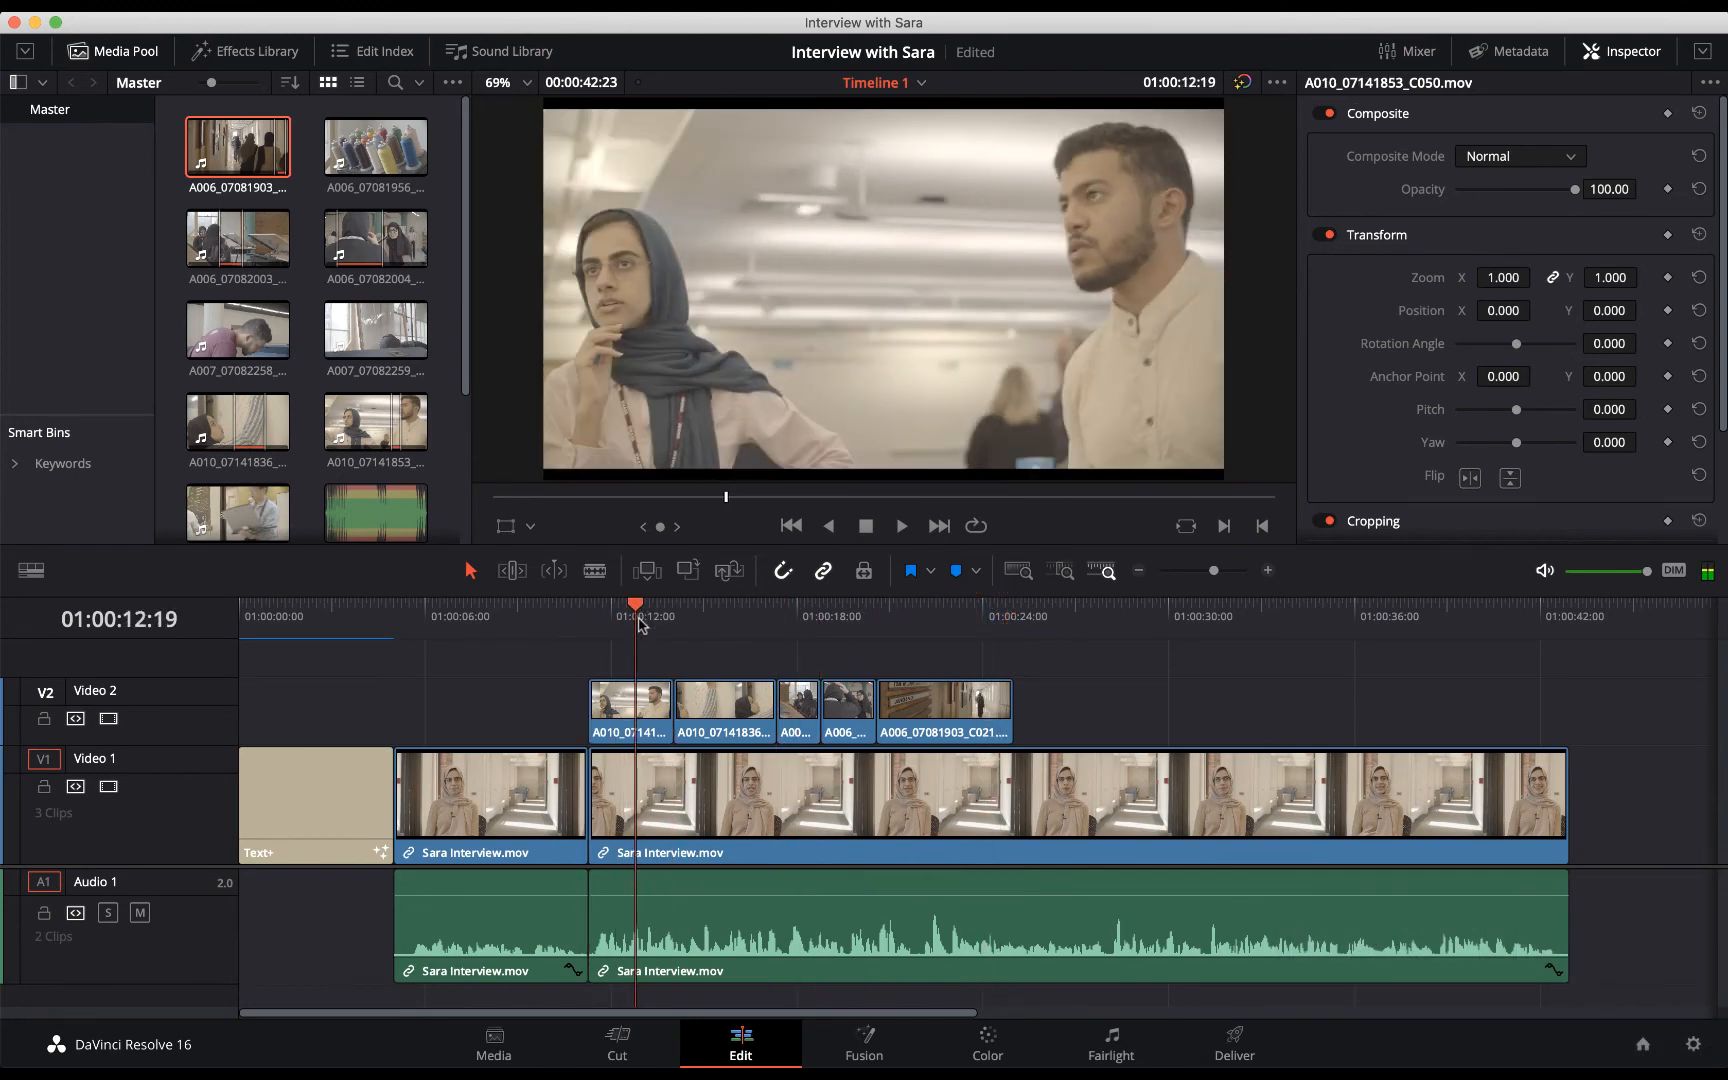
pyautogui.click(239, 53)
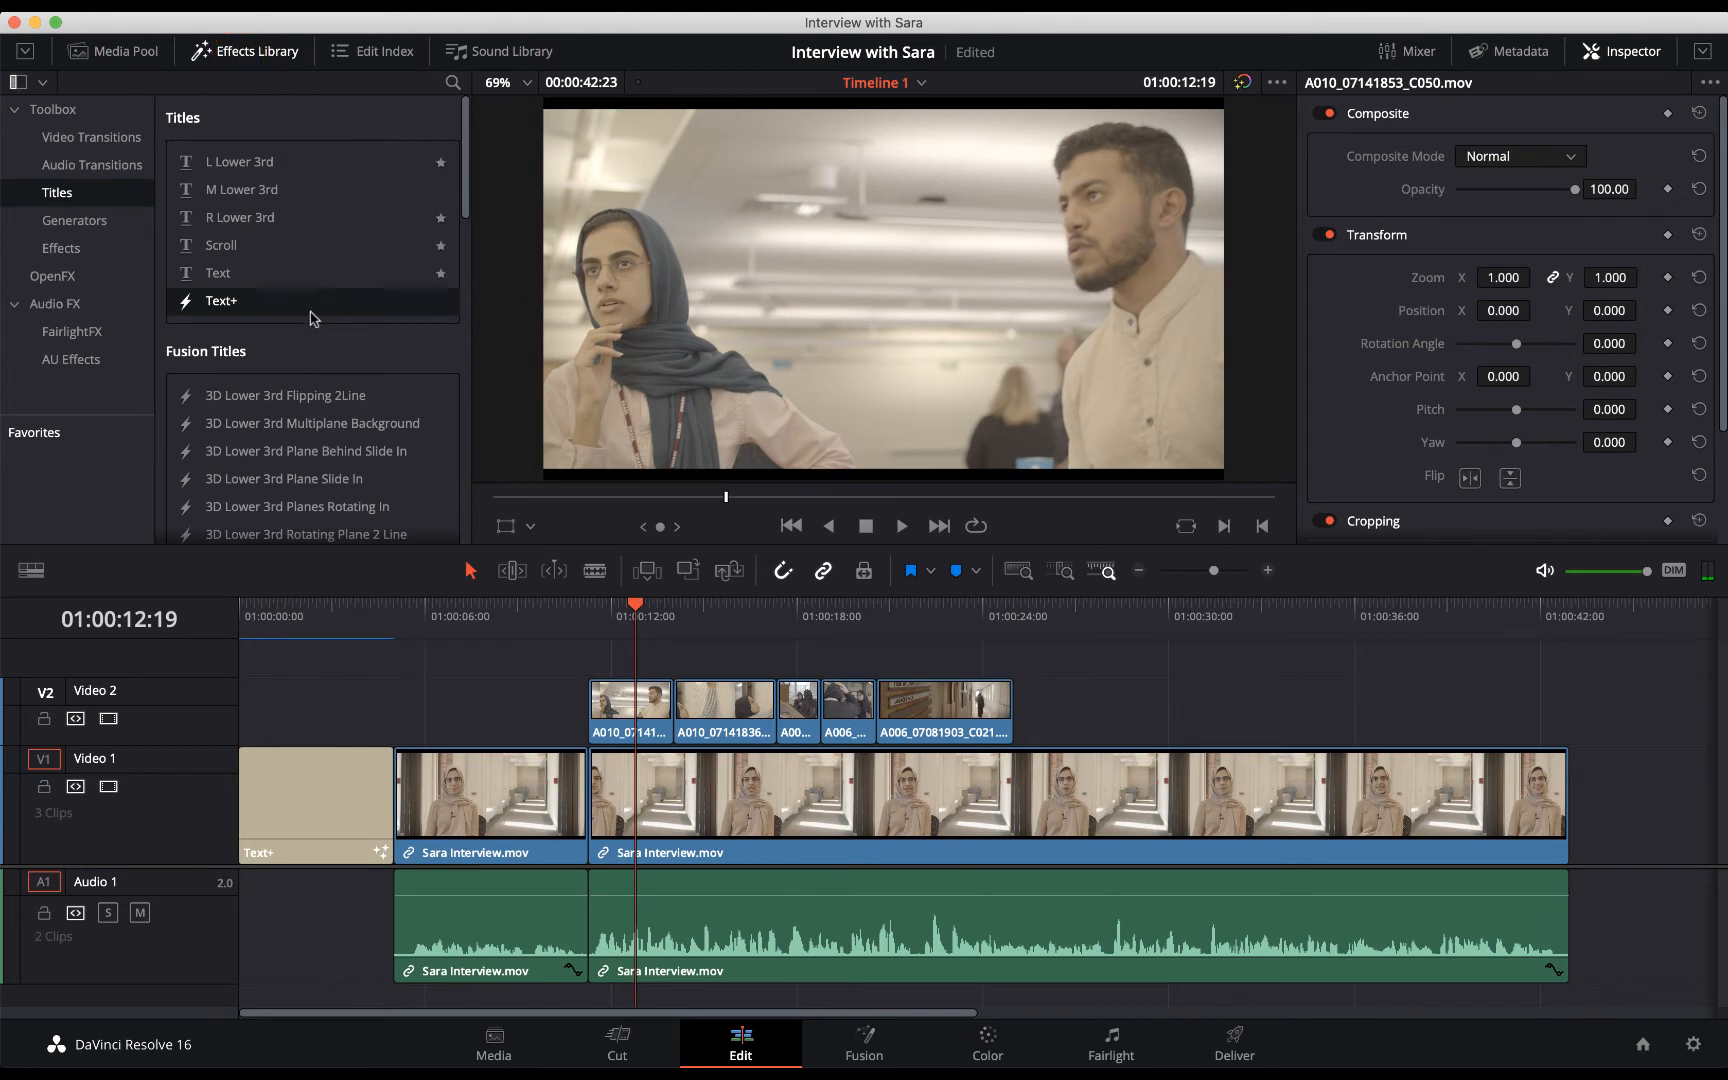
pyautogui.scroll(-1, 465, 190)
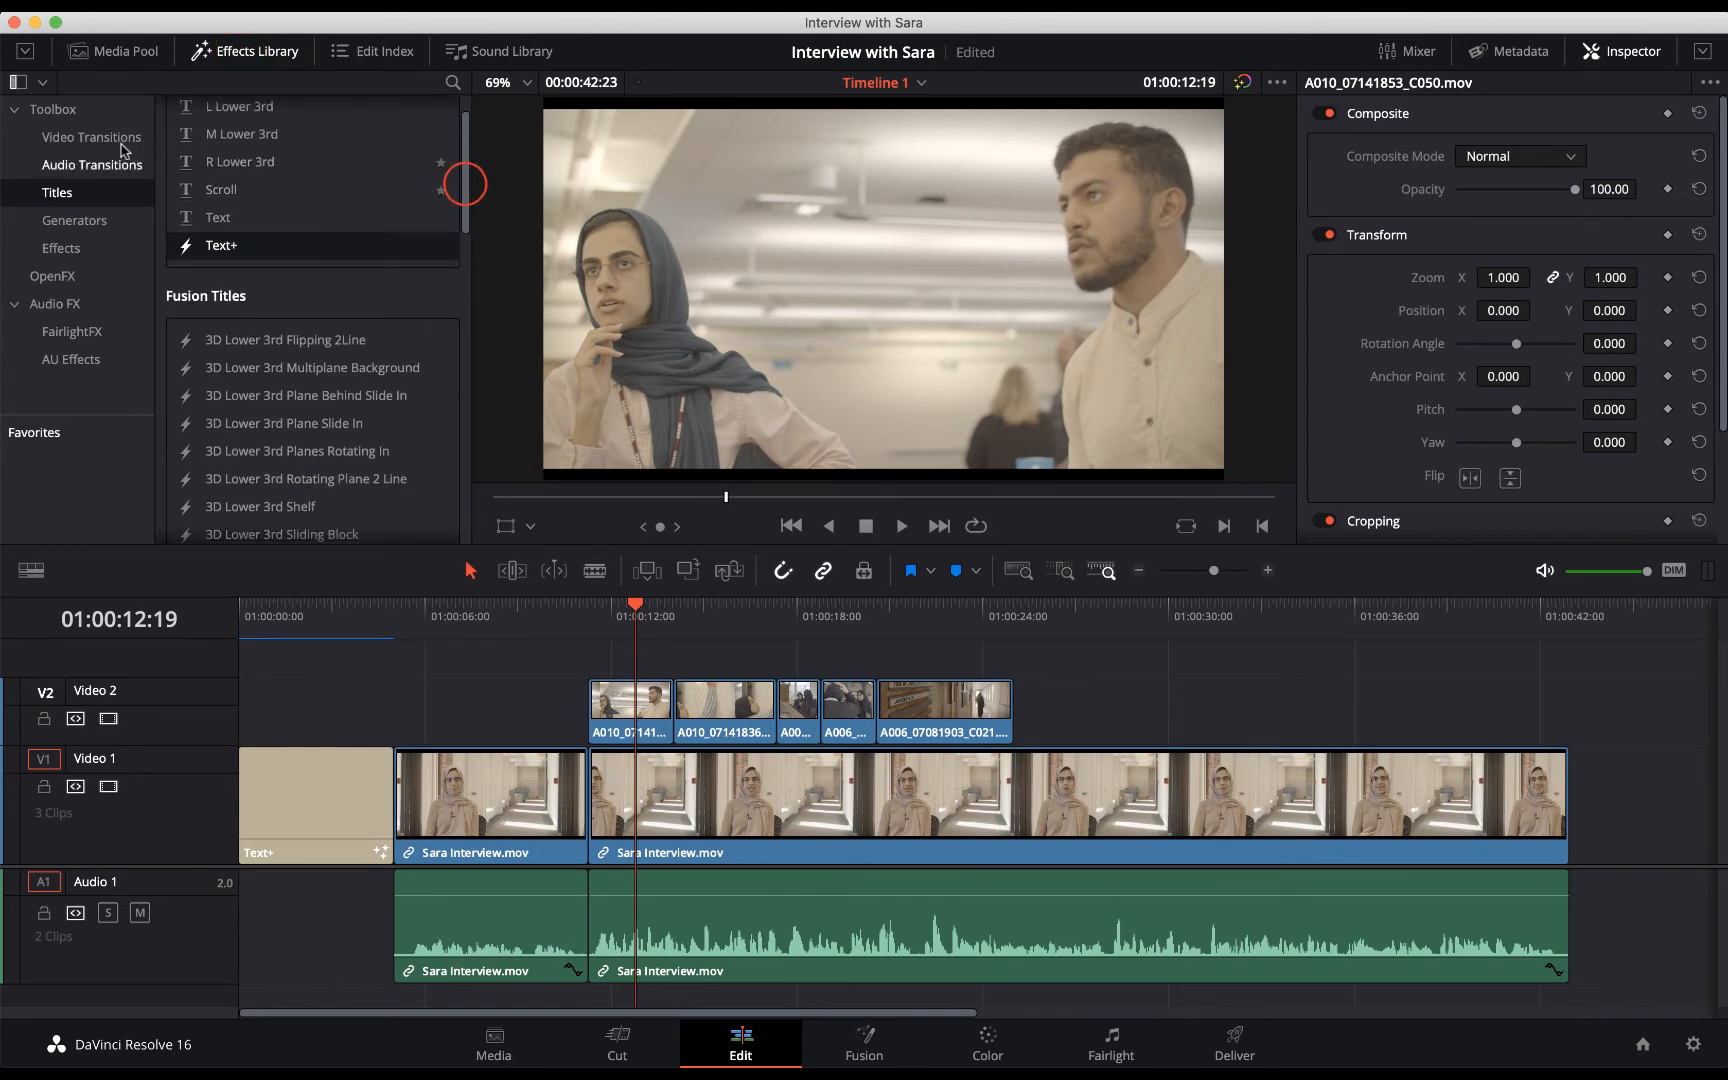
pyautogui.click(105, 140)
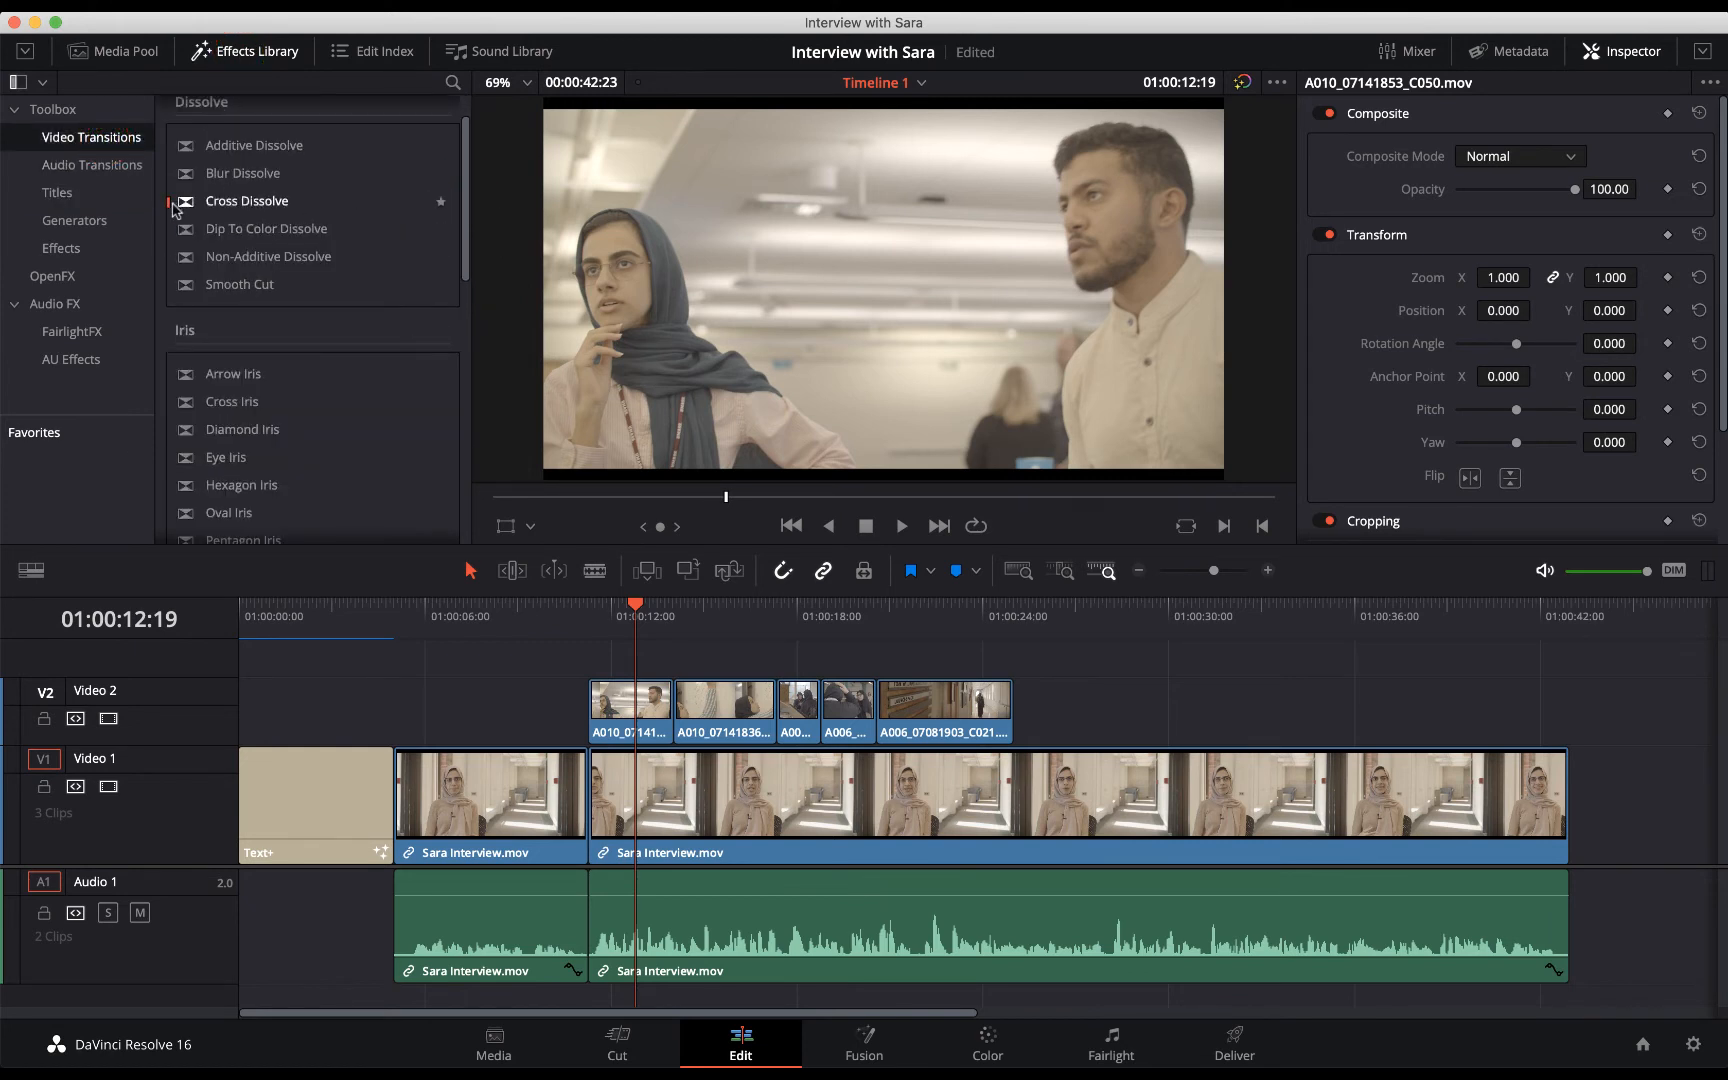
pyautogui.click(249, 205)
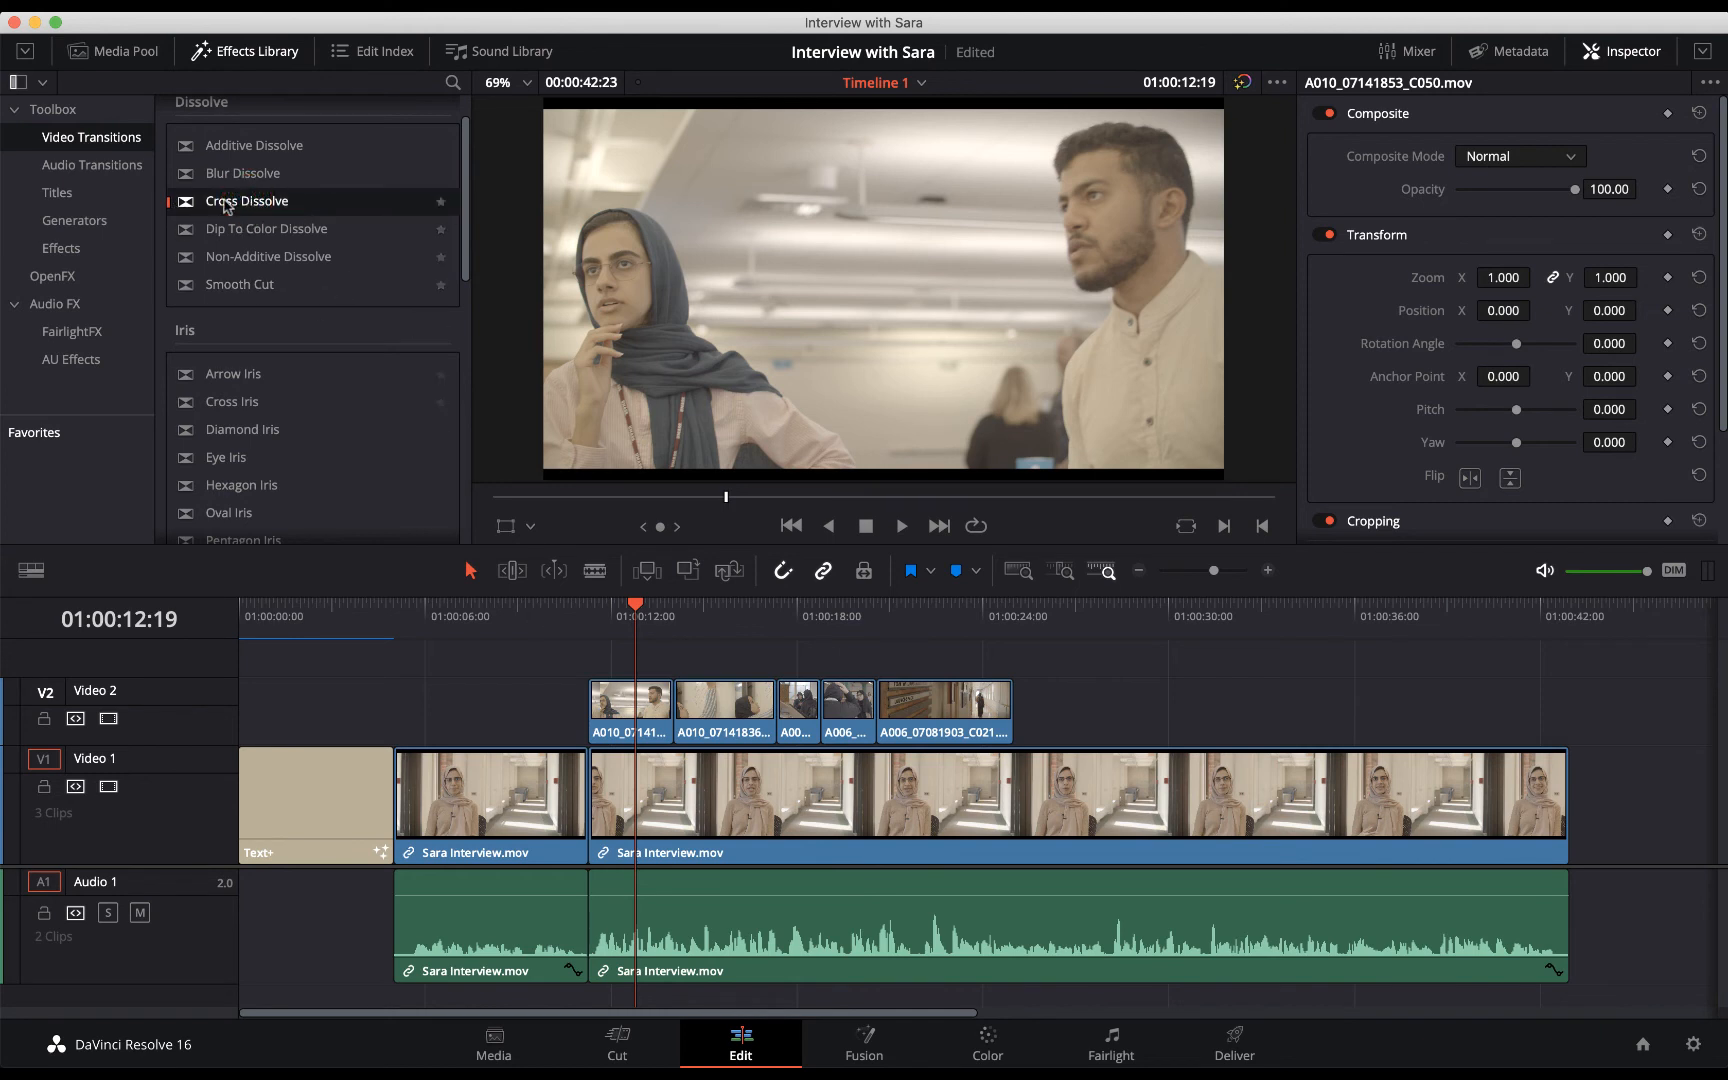
pyautogui.moveTo(224, 200); pyautogui.dragTo(672, 713)
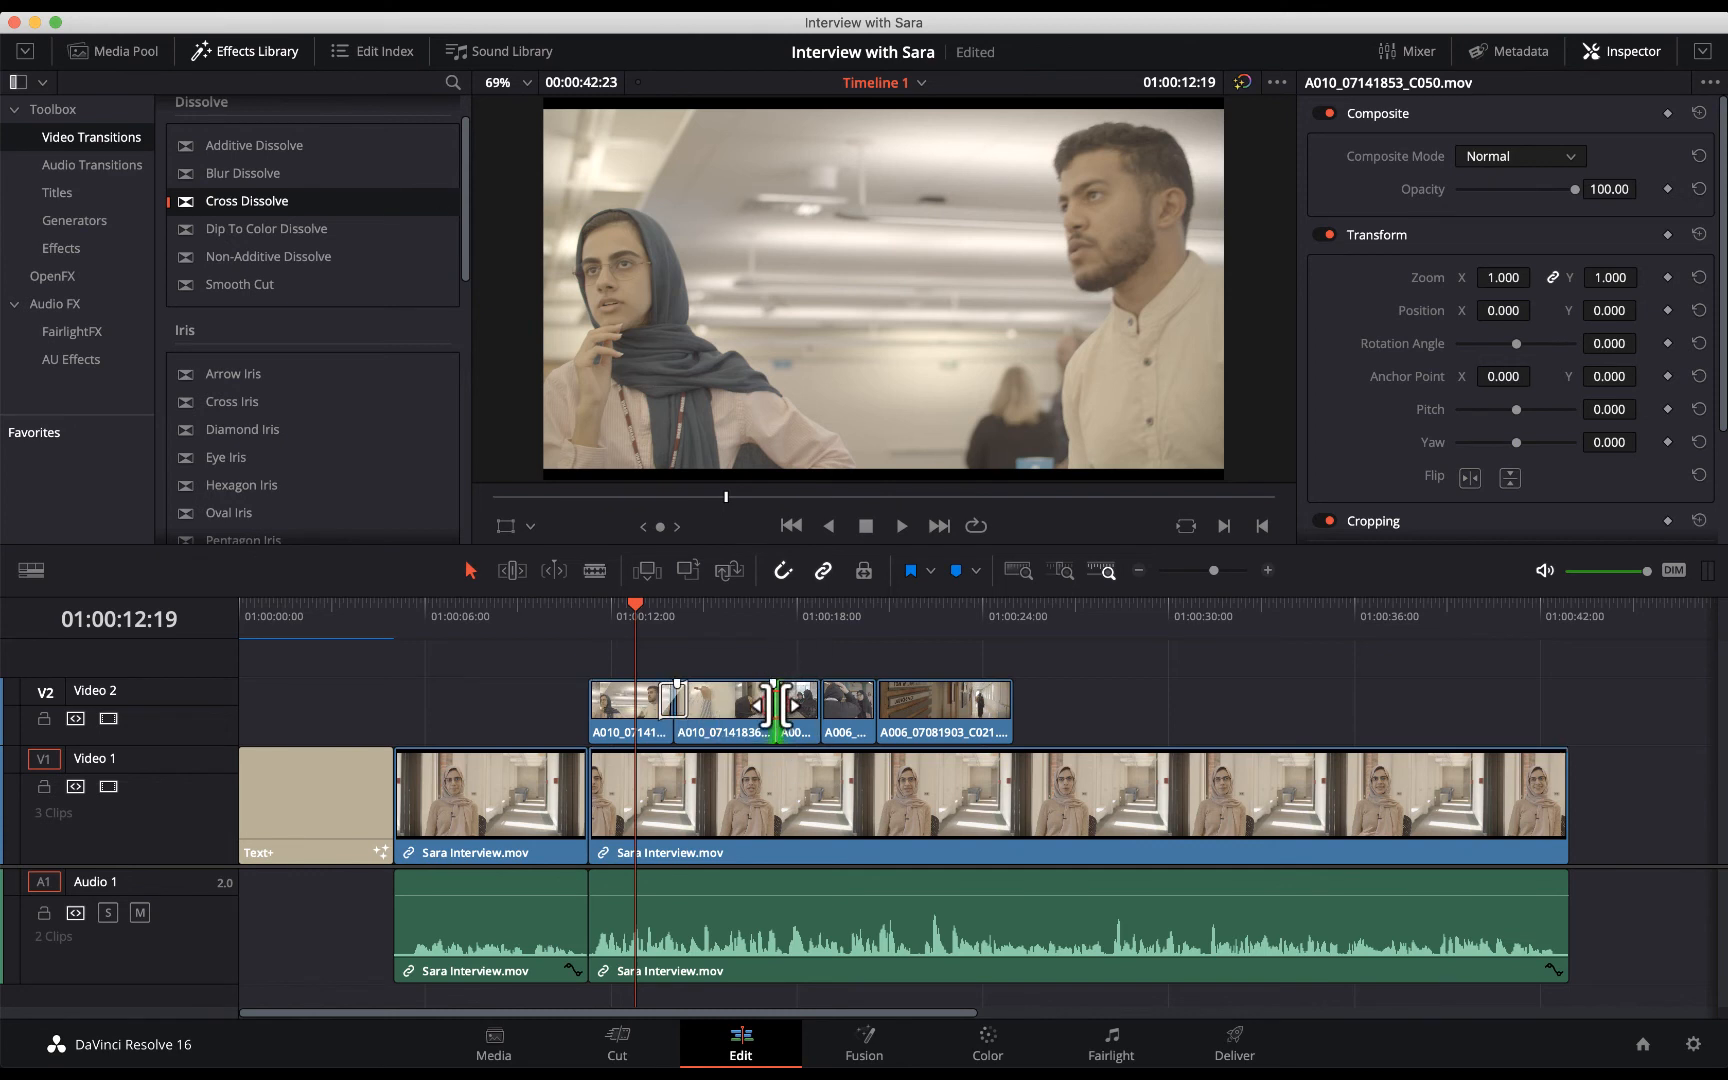
pyautogui.press('super+equal')
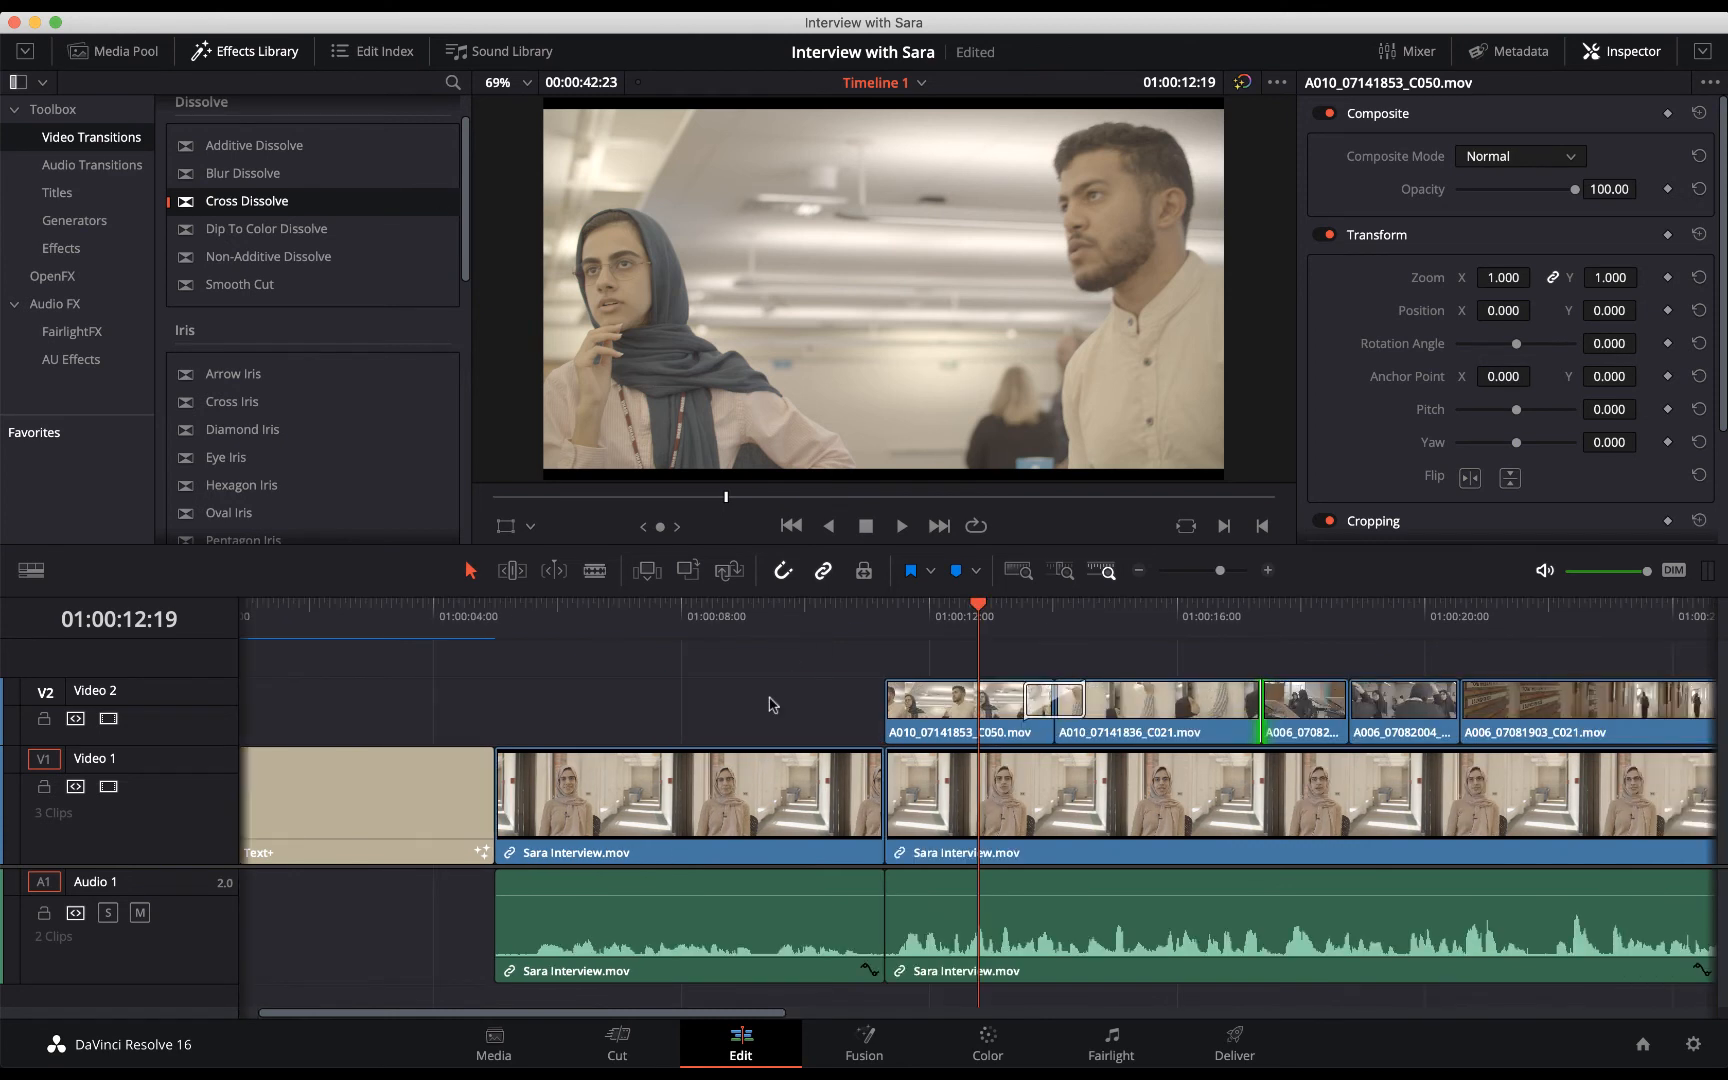
pyautogui.press('super+t')
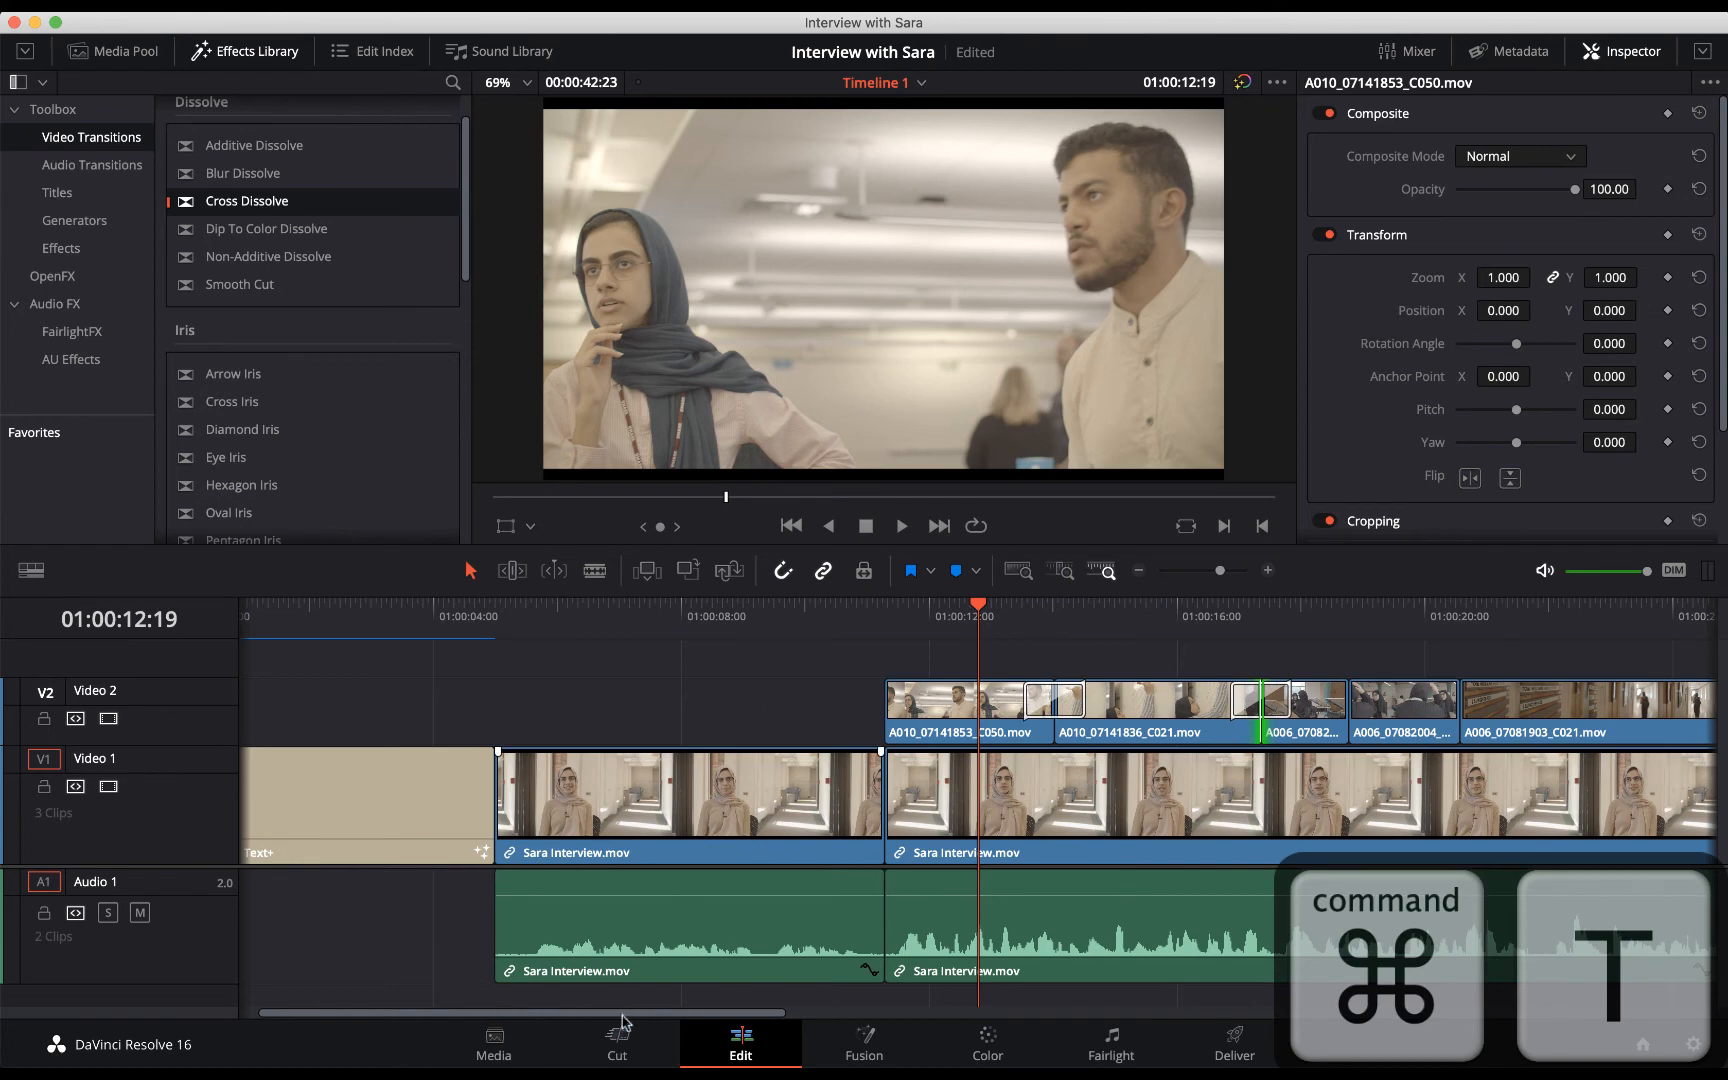
# Play the timeline from just before the first B-roll clip to 01:00:22:22 to review the dissolves.
pyautogui.hscroll(5, 622, 1020)
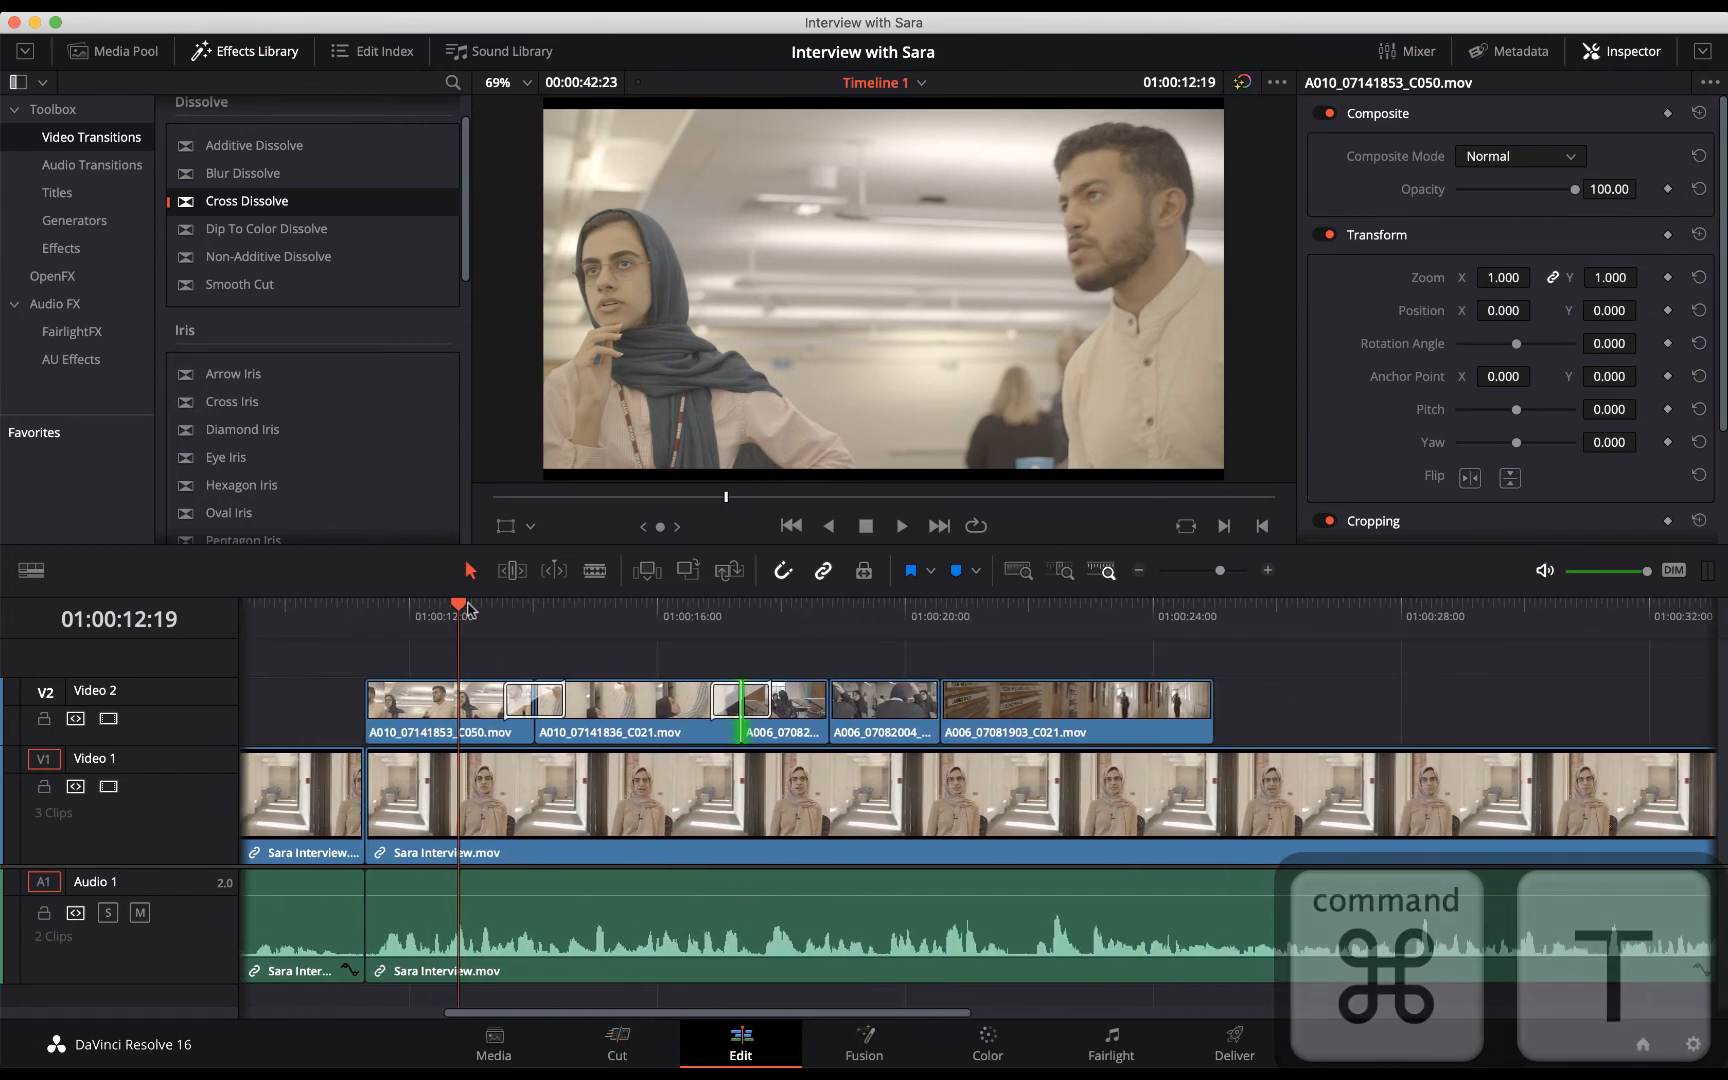
pyautogui.moveTo(467, 606); pyautogui.dragTo(328, 606)
pyautogui.press('space')
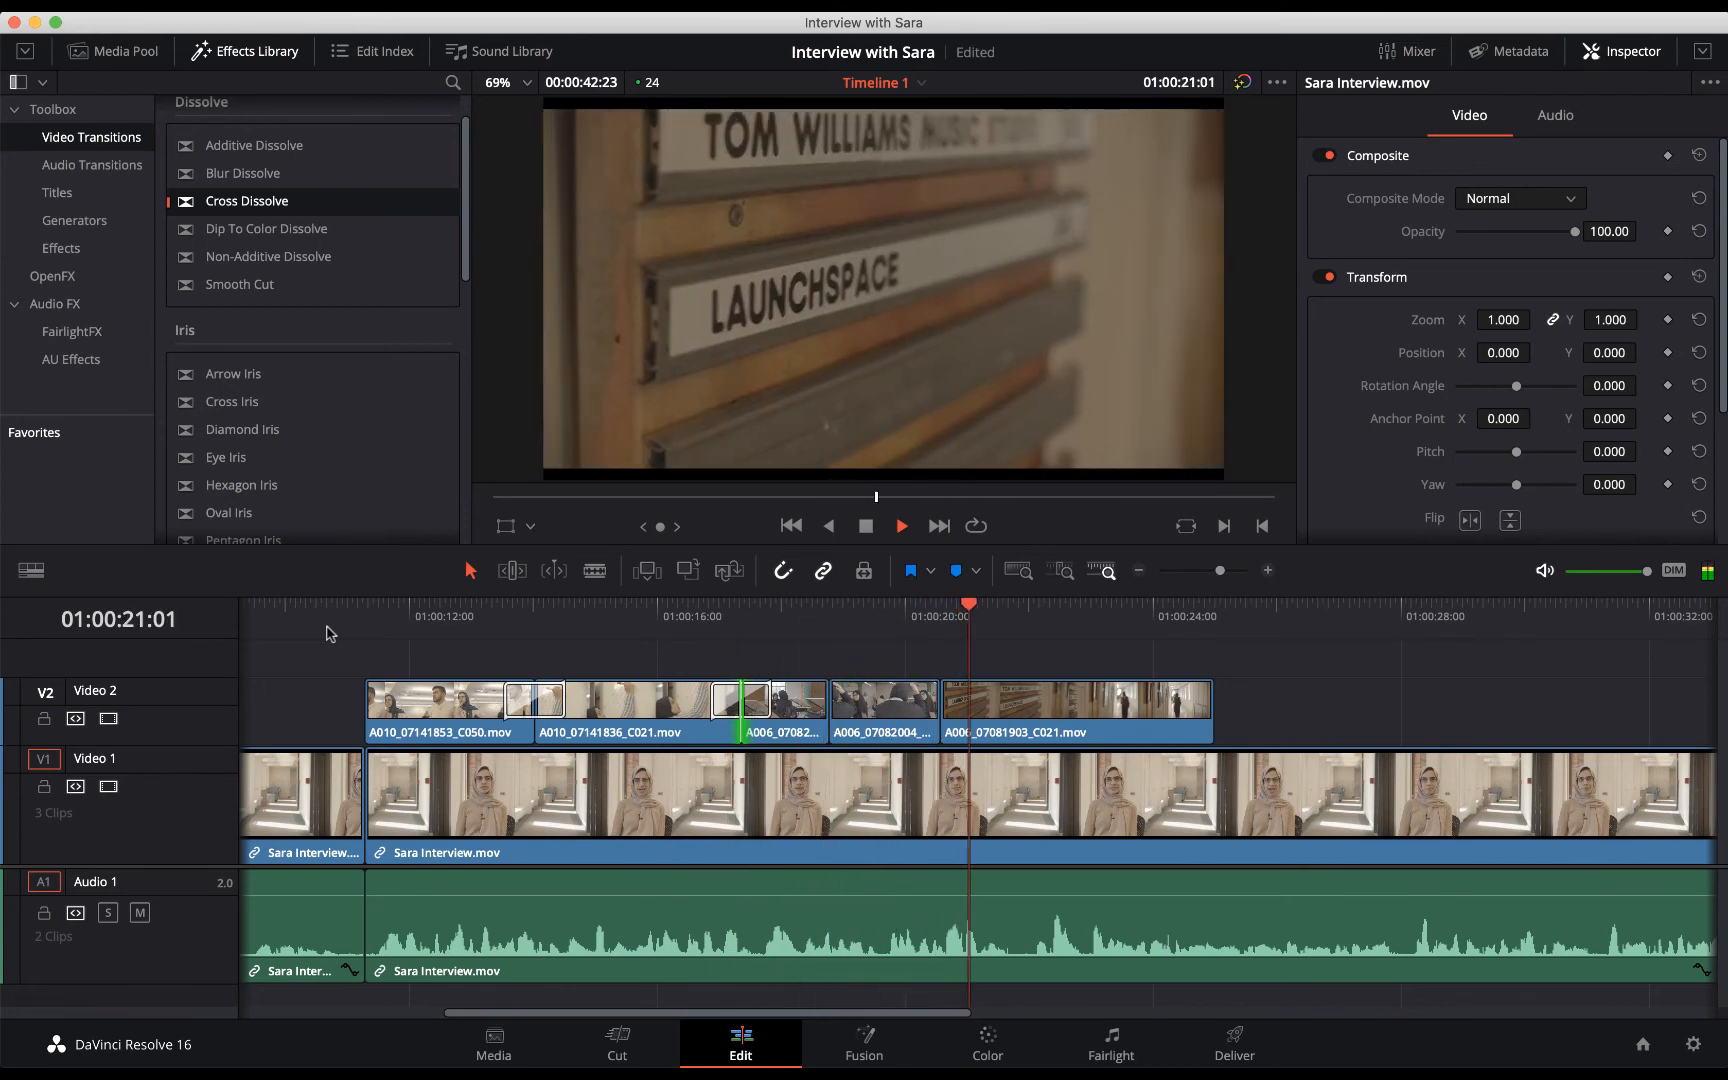
pyautogui.press('space')
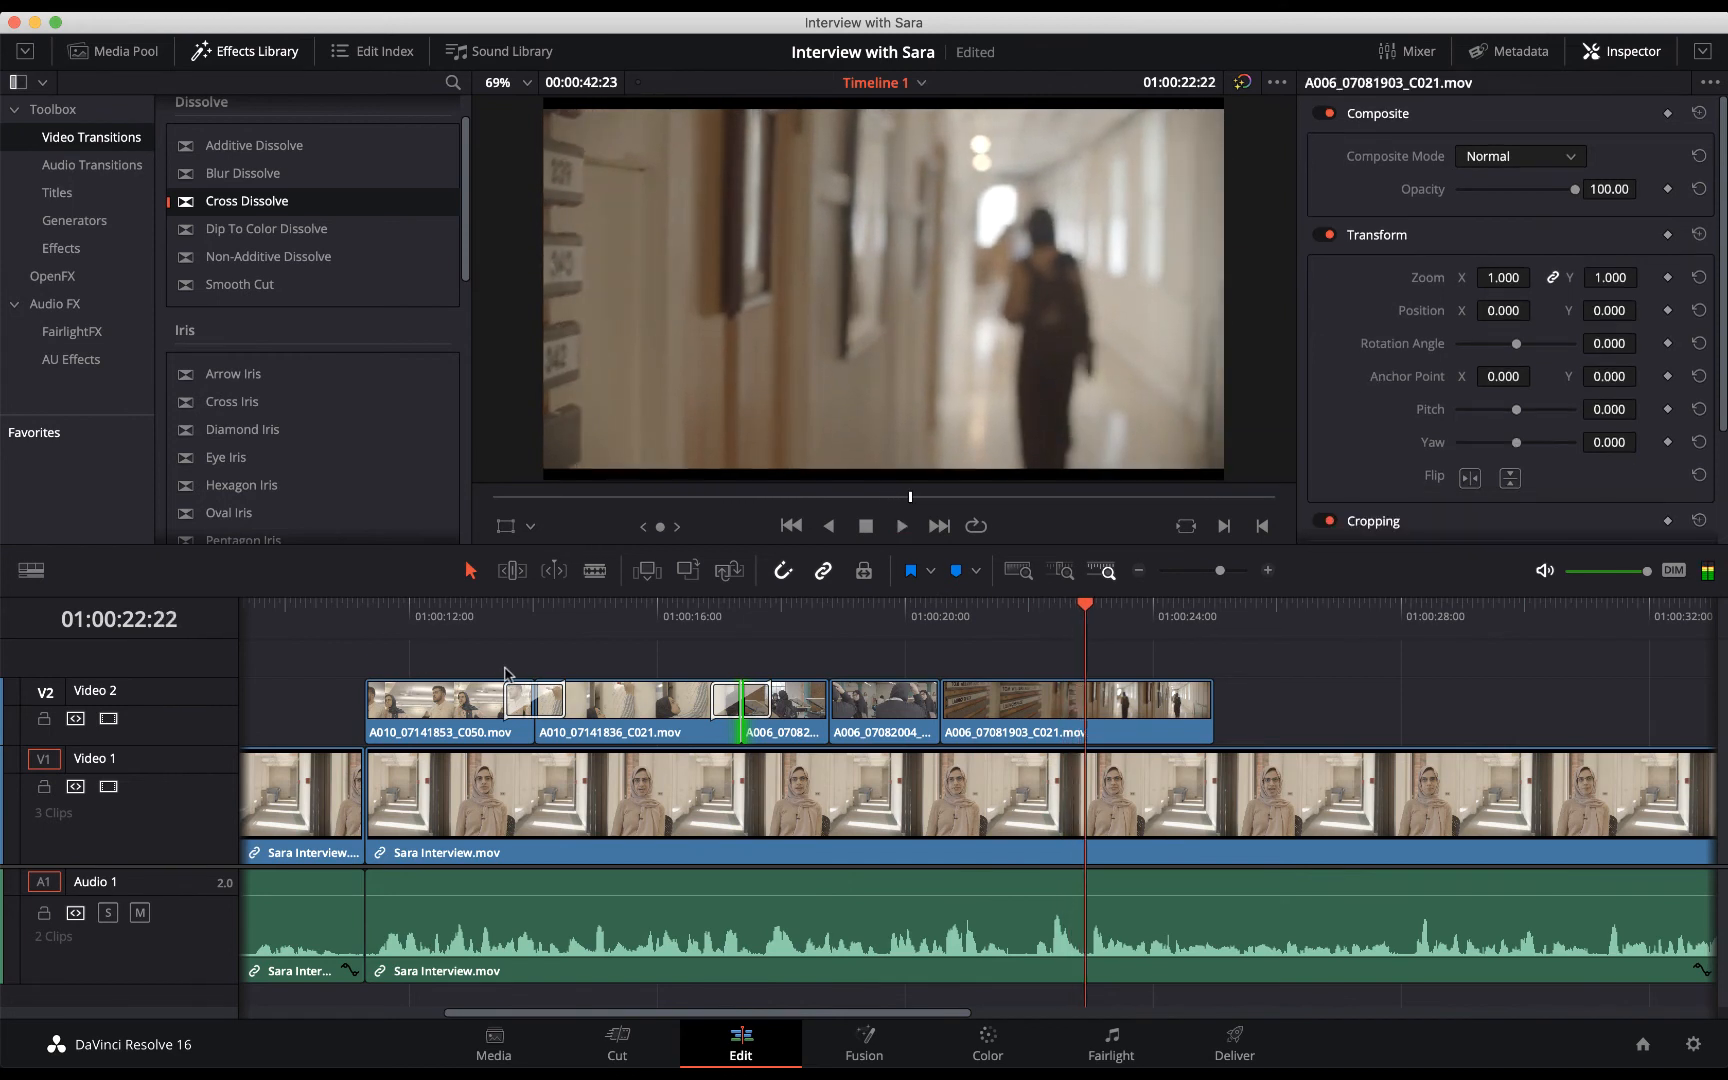
# Add a Cross Dissolve to the end of A006_07081903_C021.mov on Video 2 and play through it to 01:00:26:10.
pyautogui.moveTo(242, 201); pyautogui.dragTo(1199, 711)
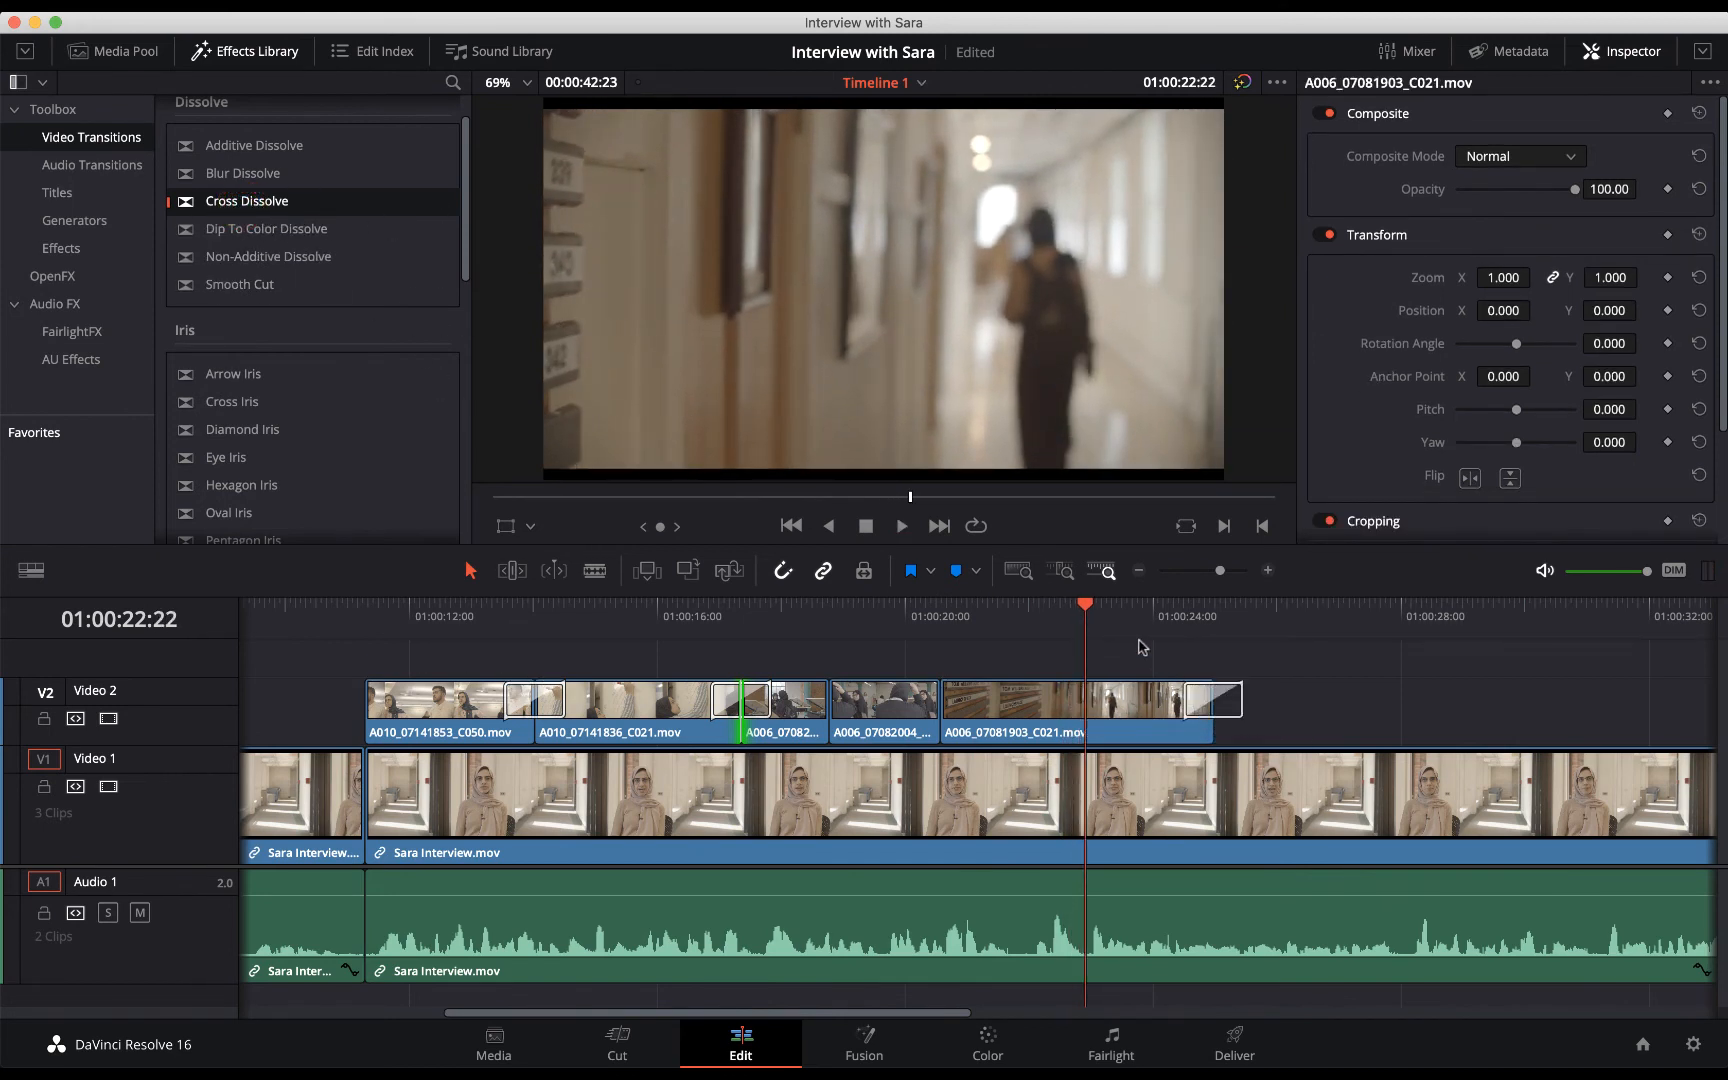
pyautogui.press('space')
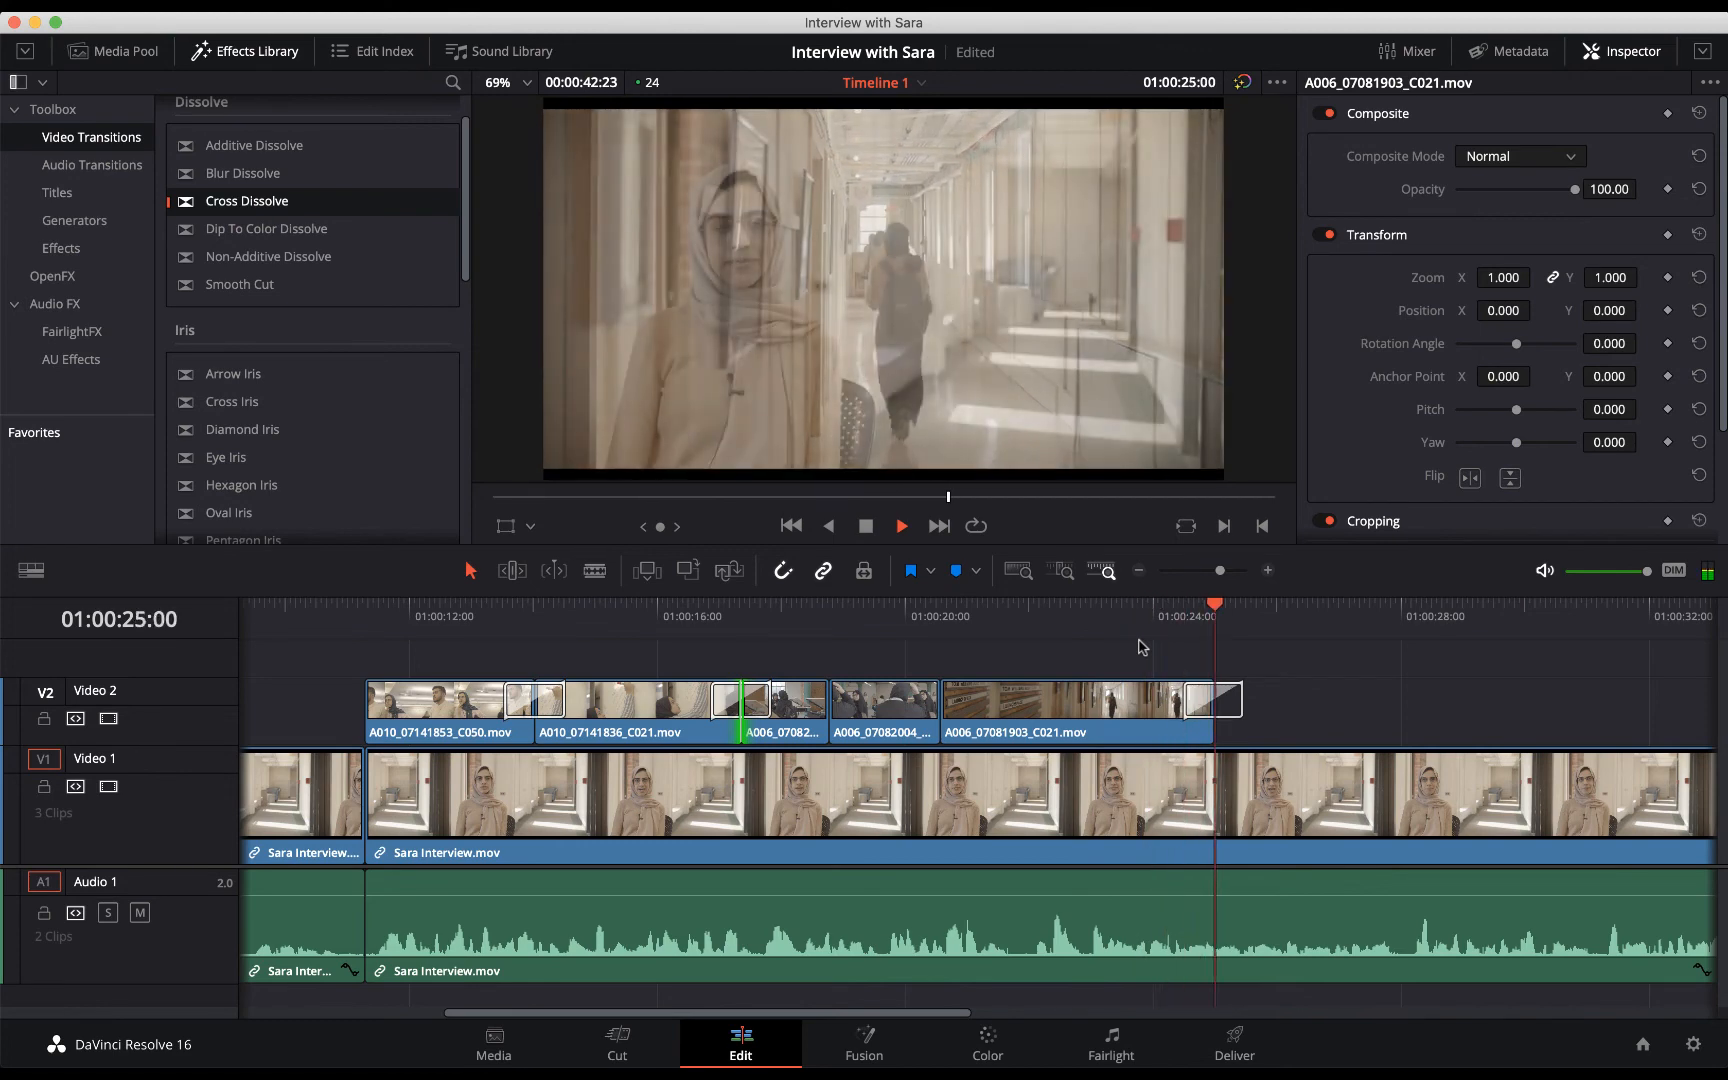
pyautogui.press('space')
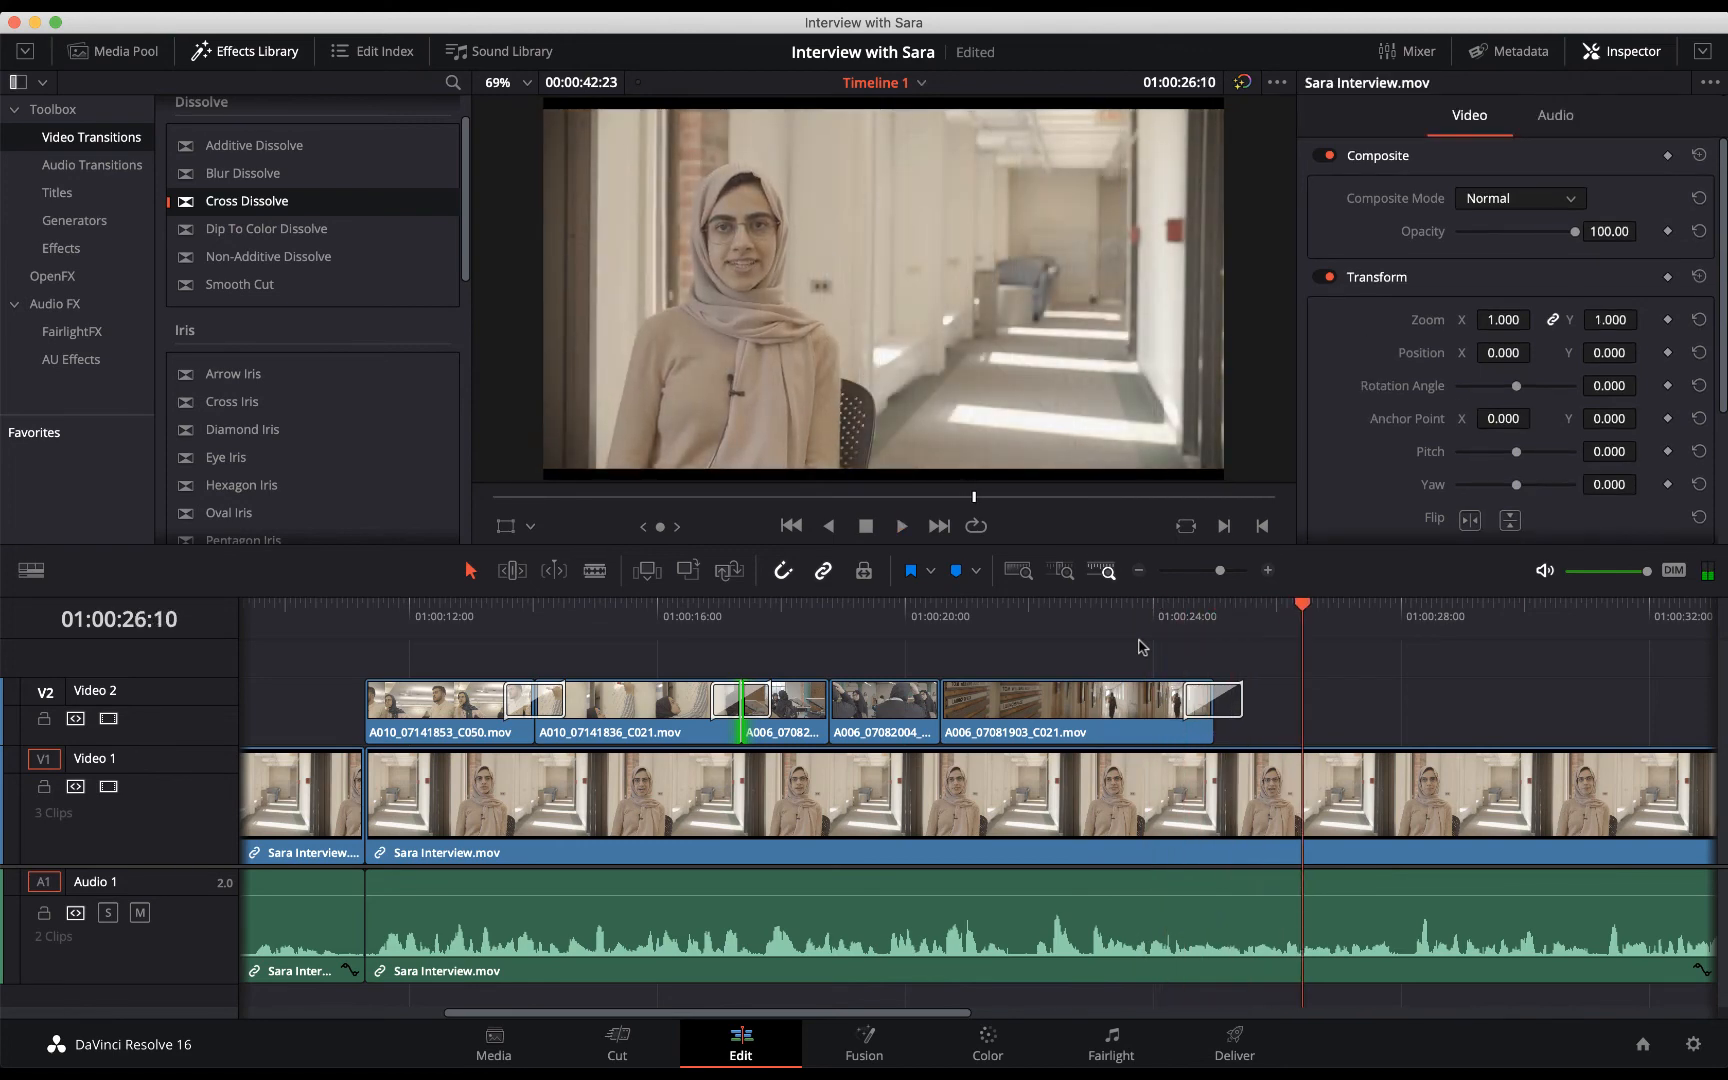
# Add a Cross Dissolve to the end of the last interview clip on Video 1 and place the playhead at 01:00:39:06.
pyautogui.press('super+minus')
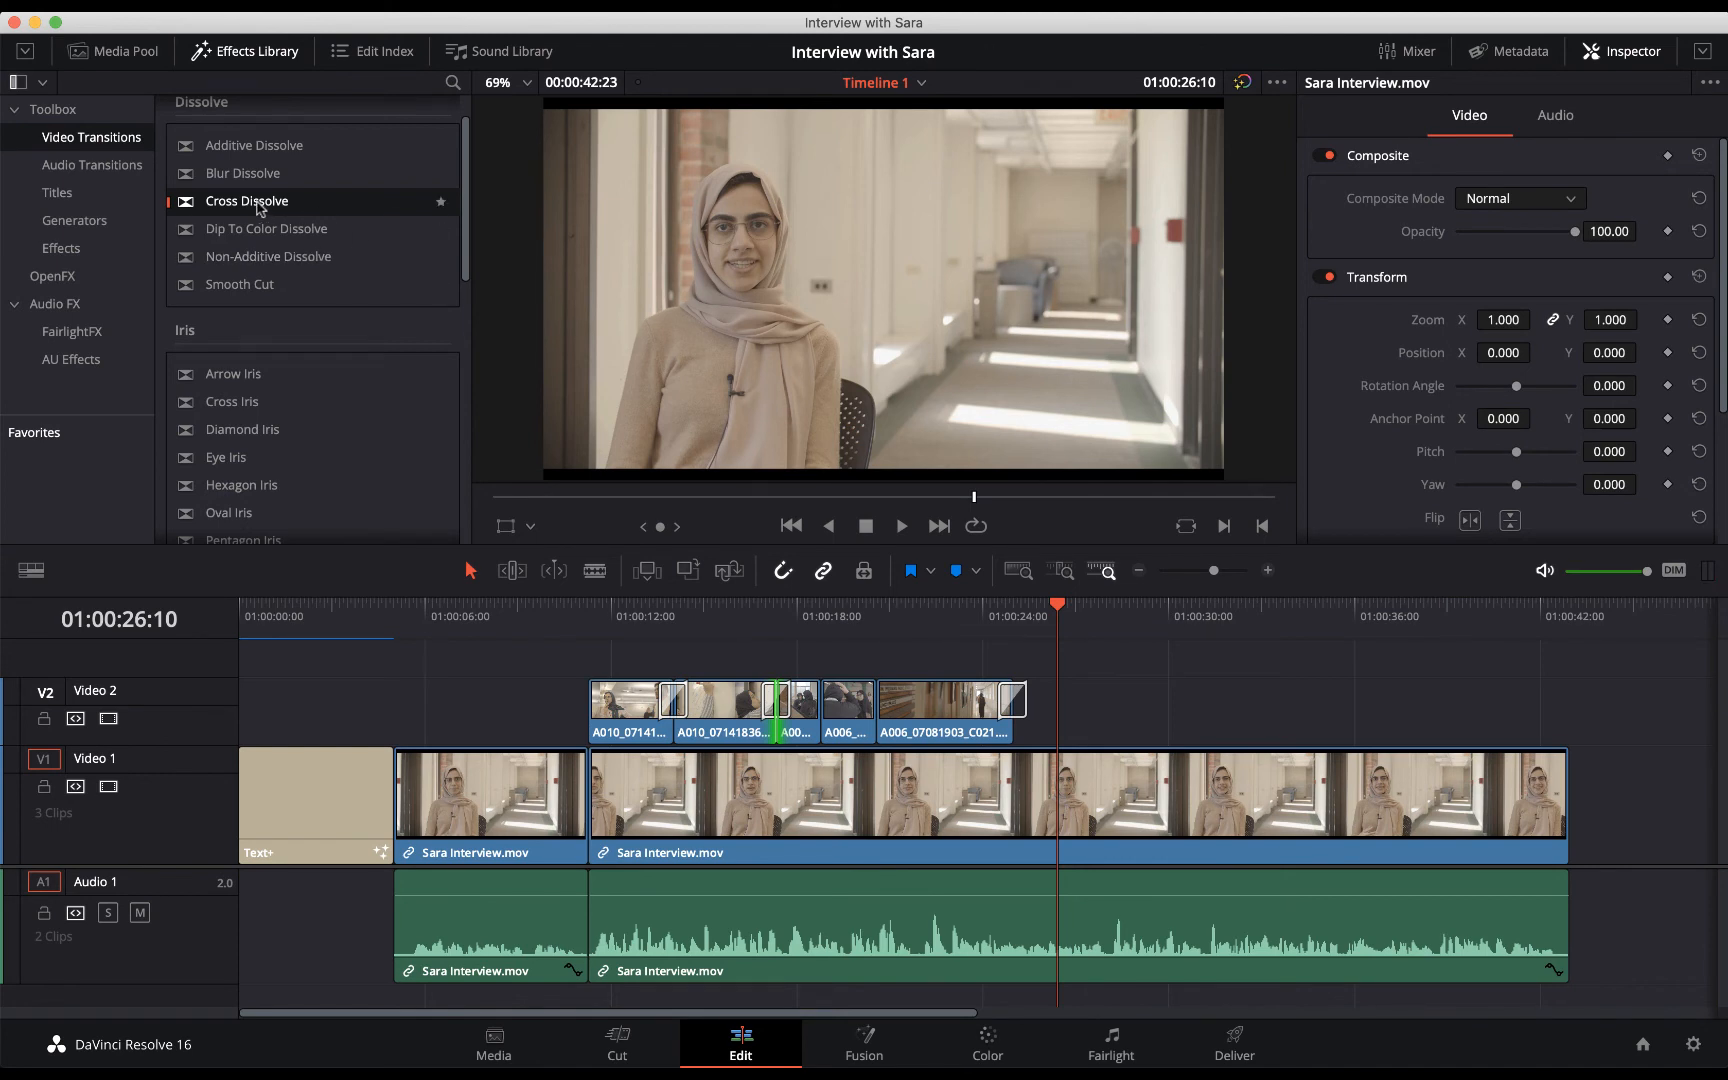
pyautogui.hscroll(10, 882, 1012)
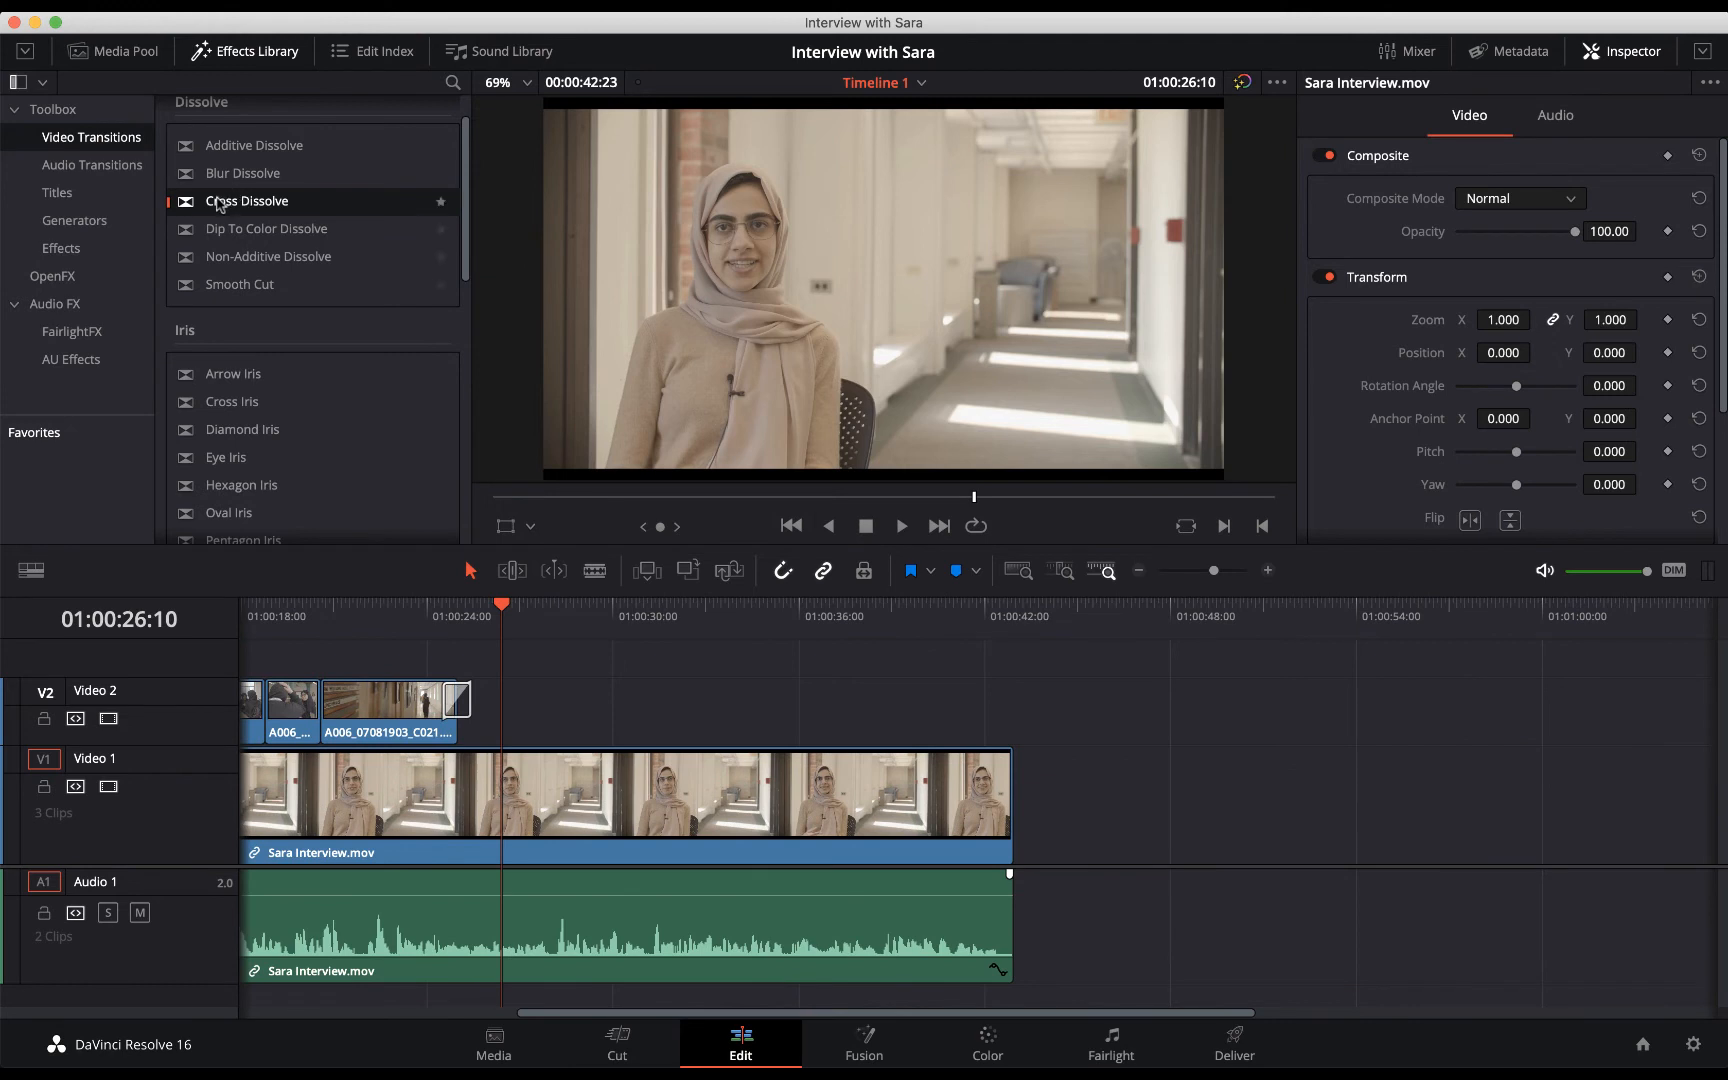
pyautogui.moveTo(214, 205); pyautogui.dragTo(1012, 803)
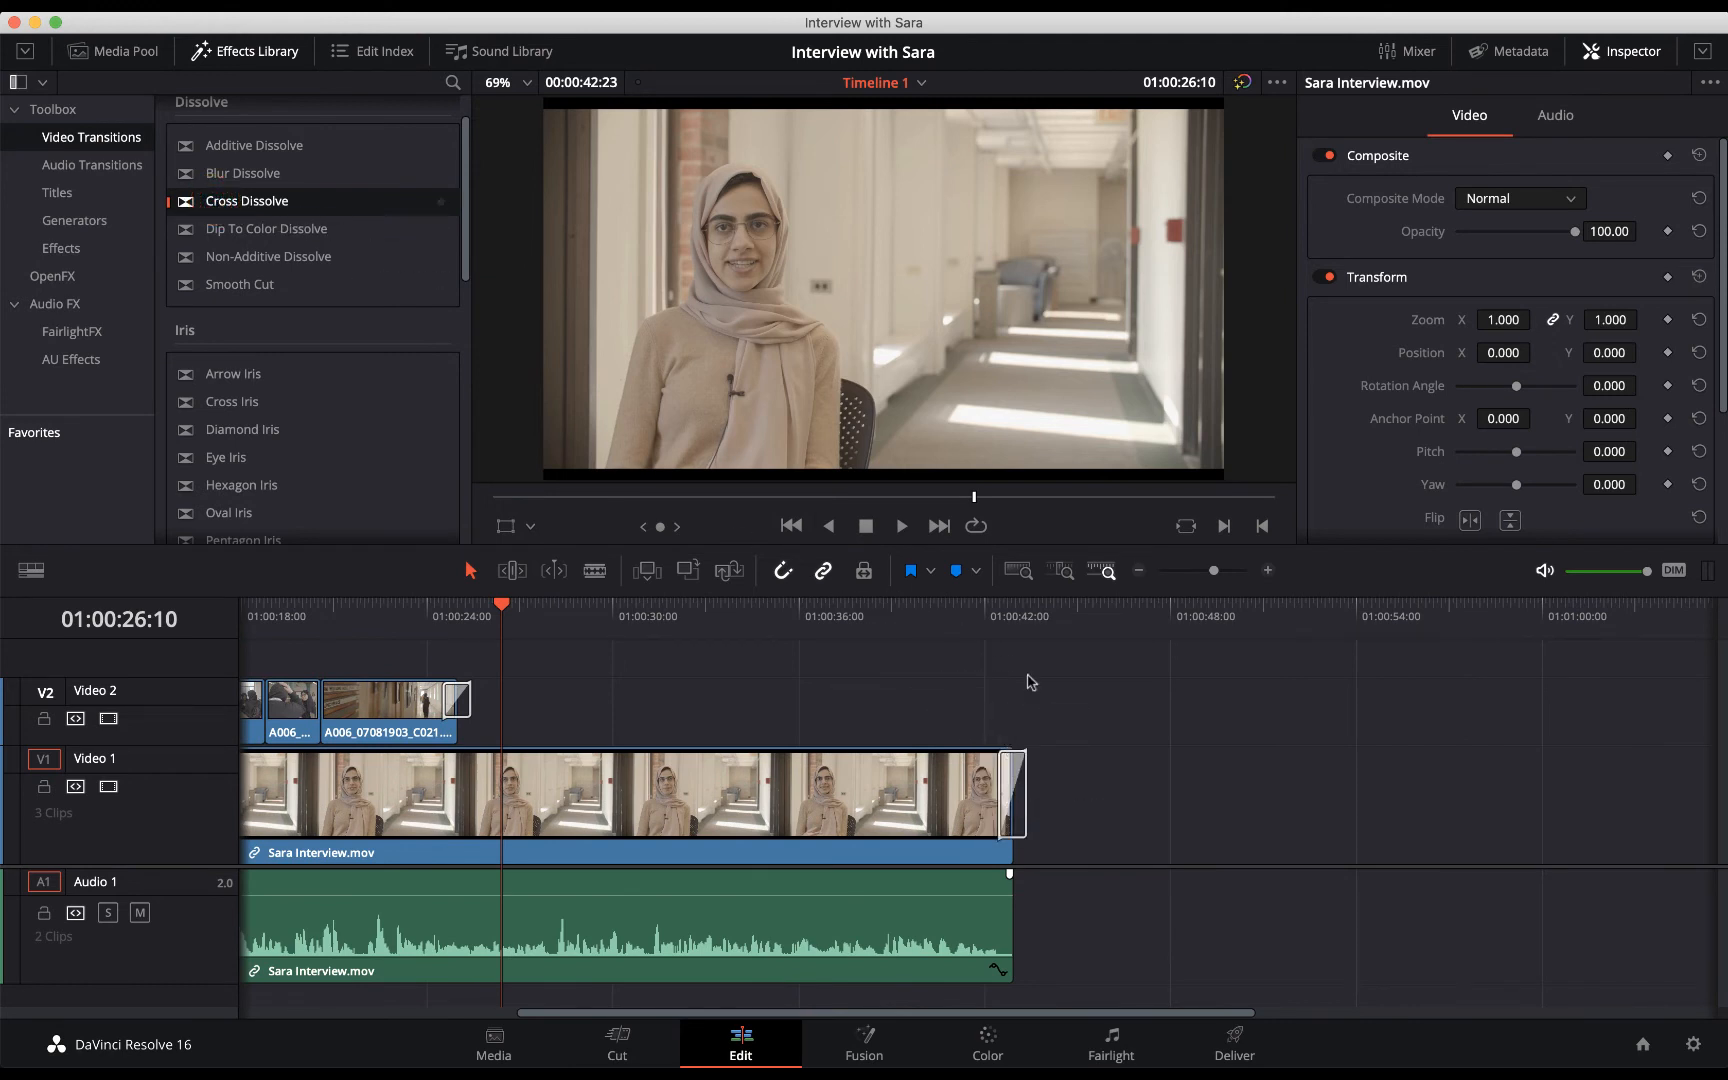
pyautogui.moveTo(962, 610); pyautogui.dragTo(899, 610)
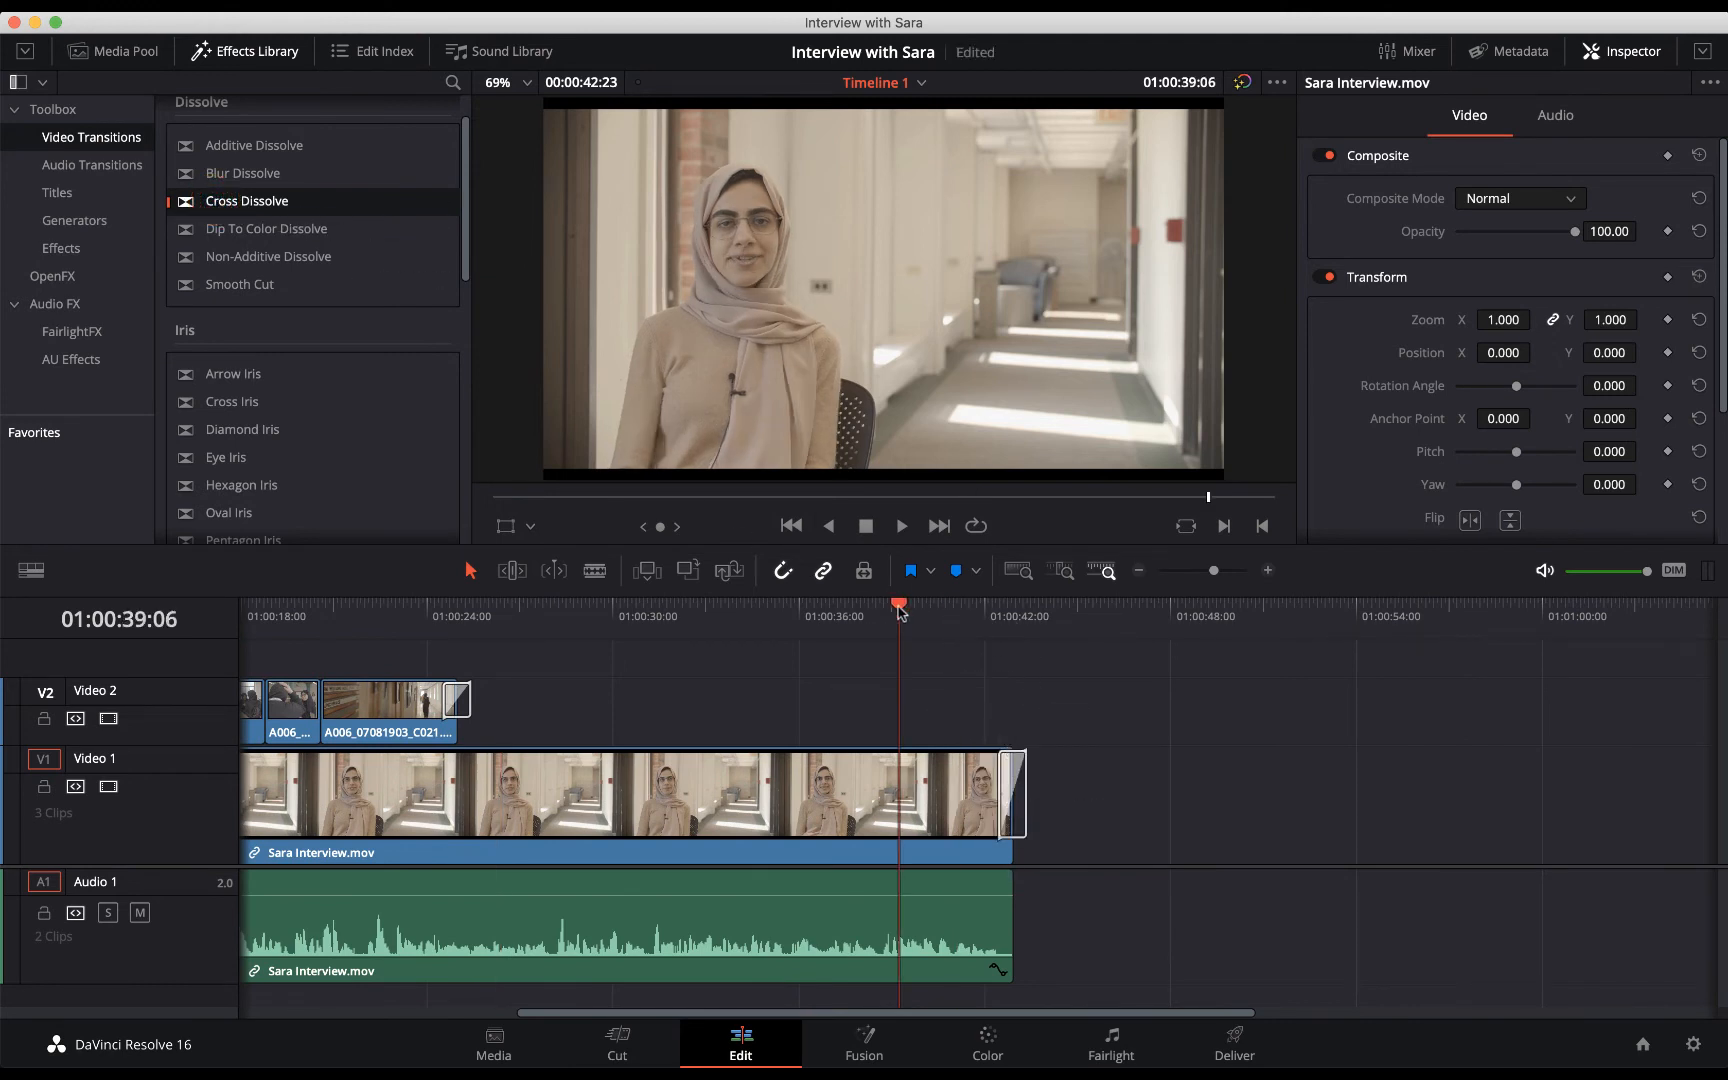
# Open the Alive music track from the media pool and preview a passage of it from 00:00:19:06.
pyautogui.hscroll(-10, 860, 694)
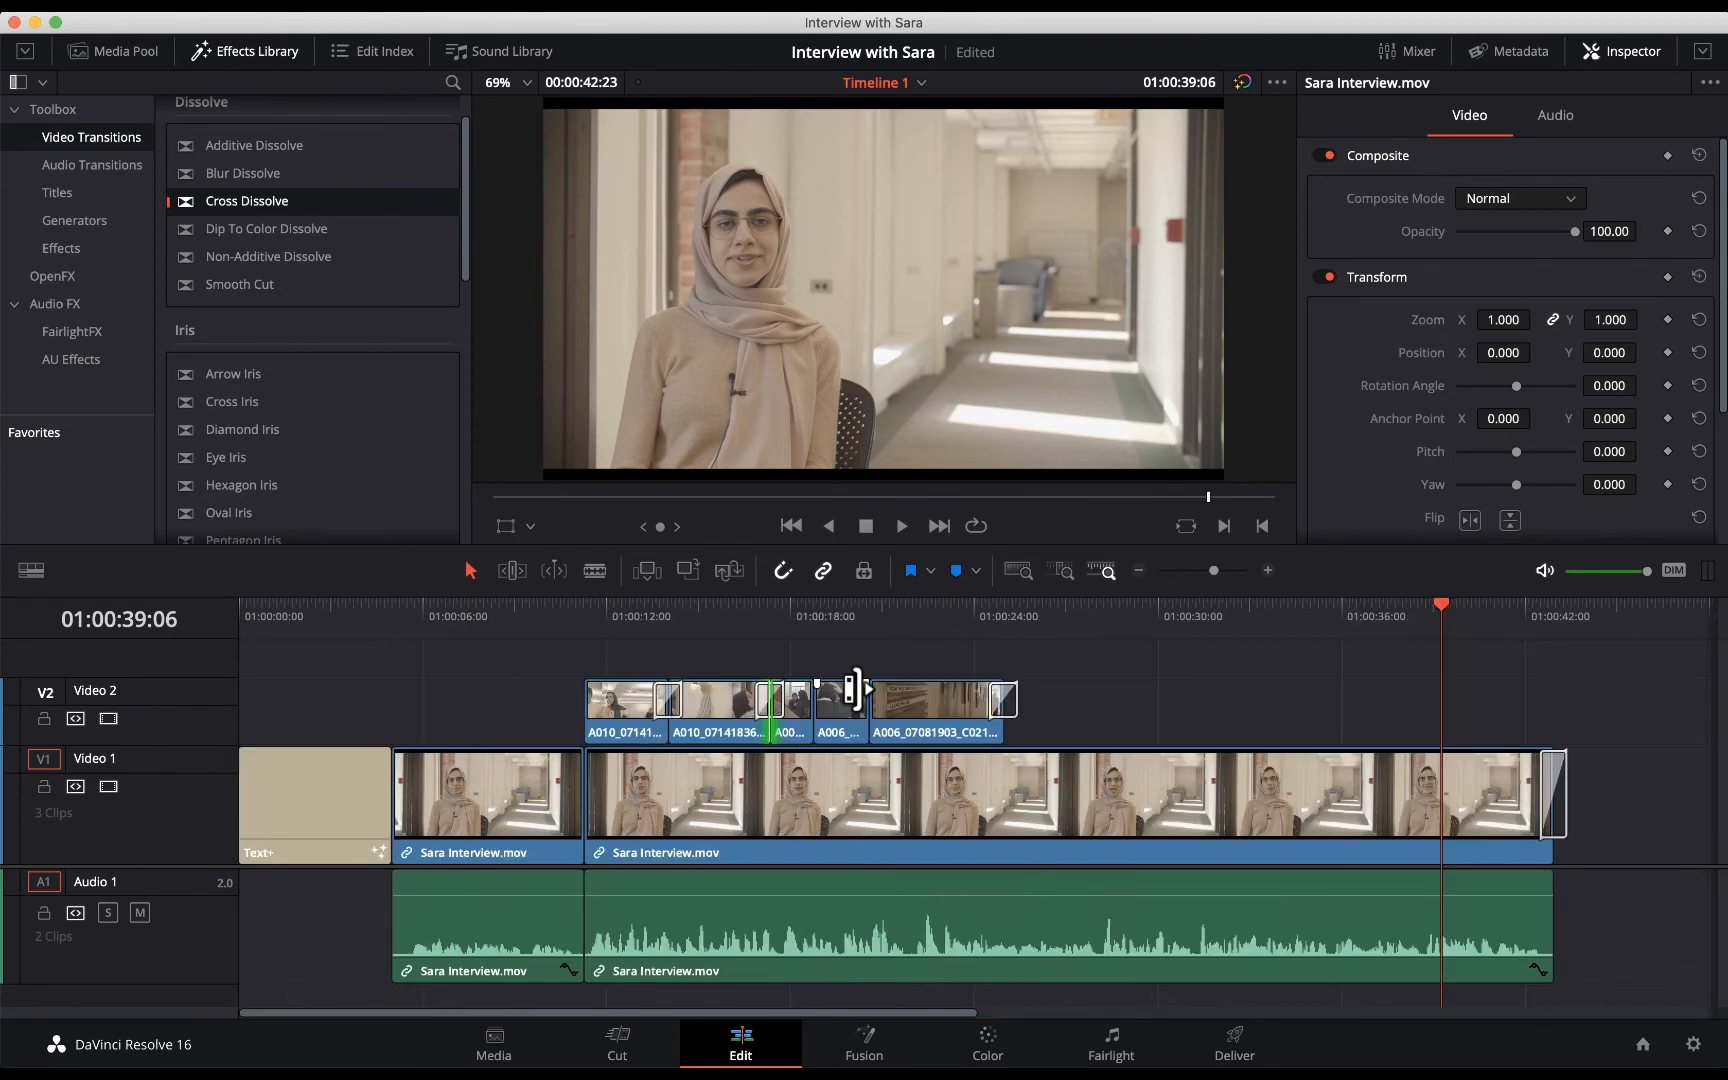
pyautogui.scroll(-3, 1138, 864)
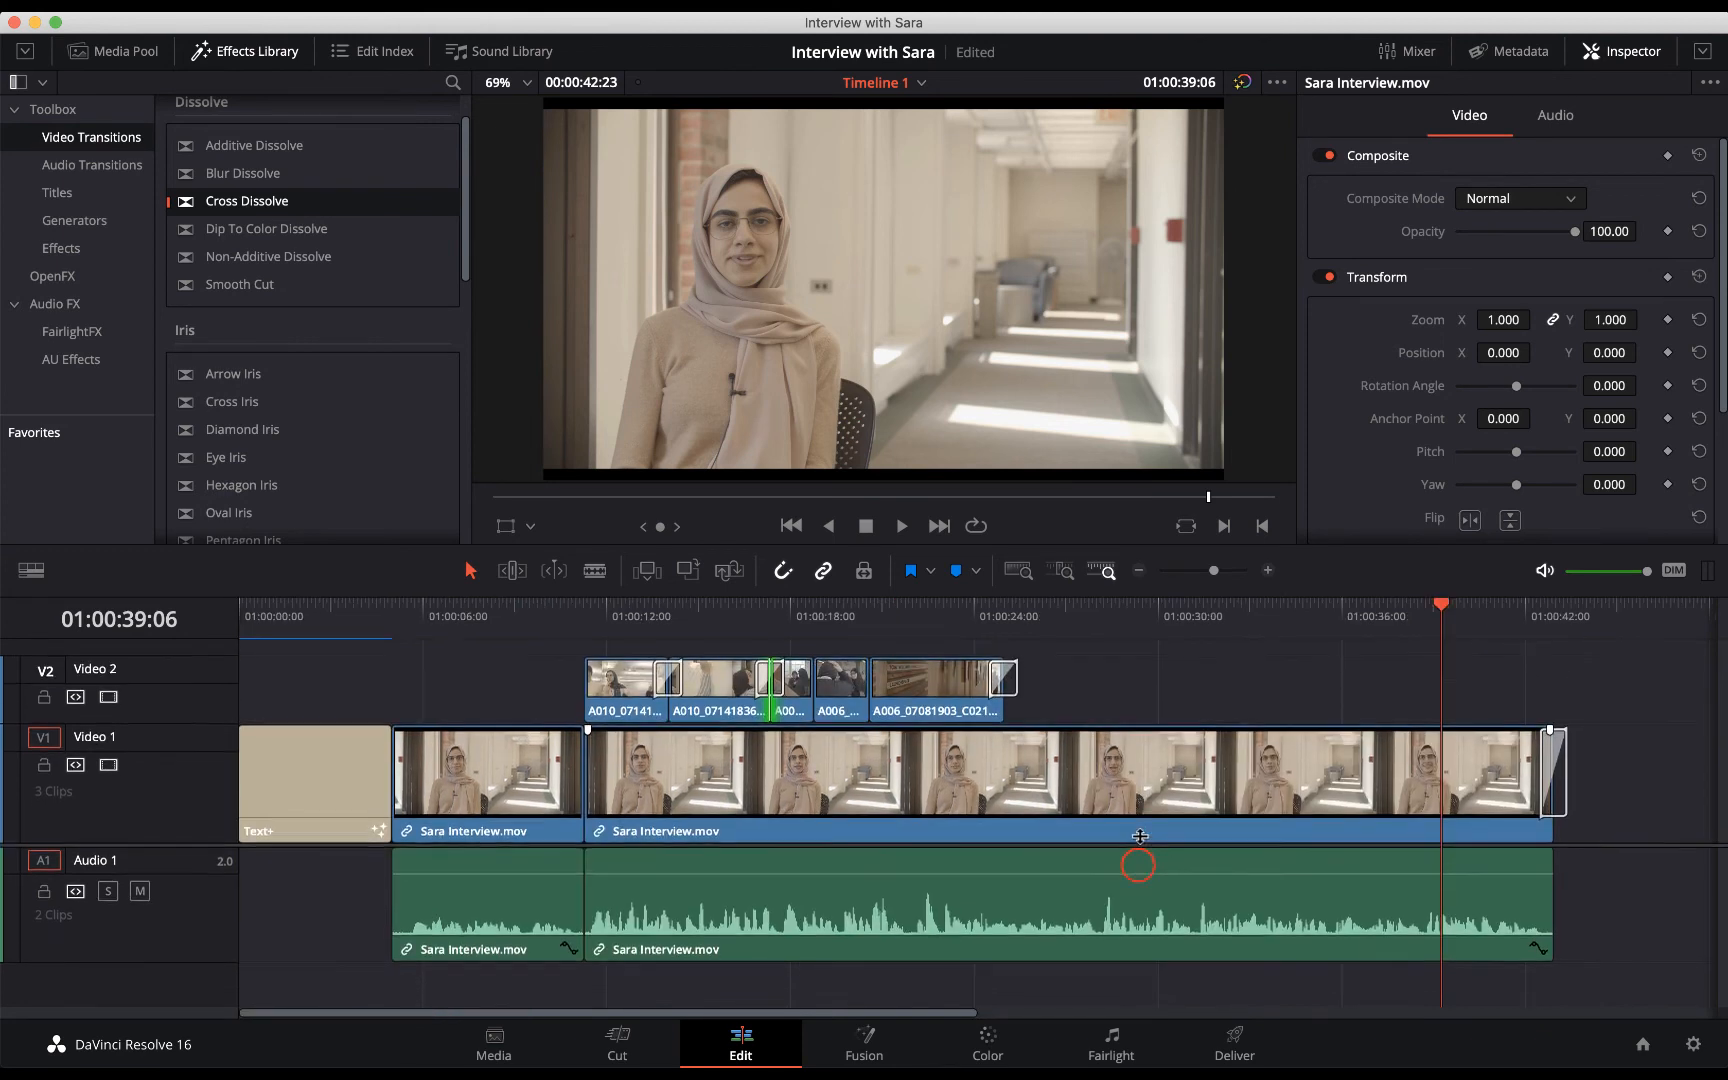
pyautogui.click(100, 50)
pyautogui.scroll(-4, 463, 372)
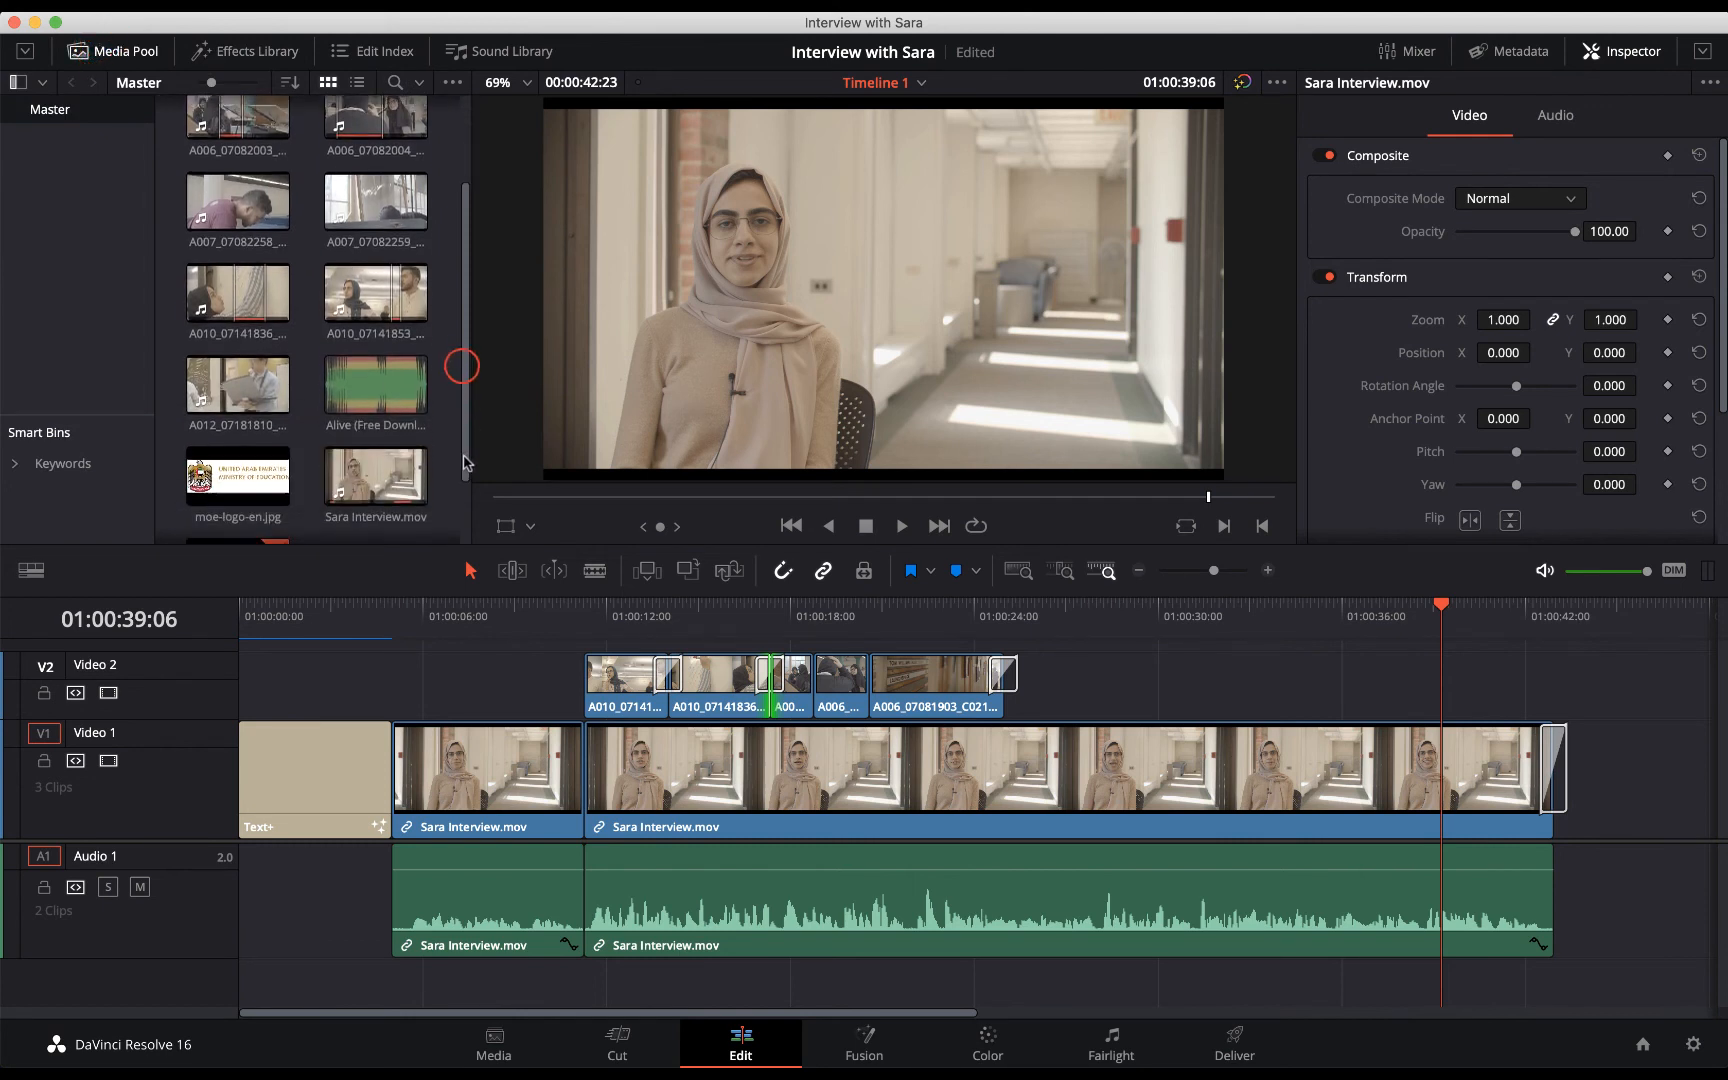
pyautogui.click(373, 385)
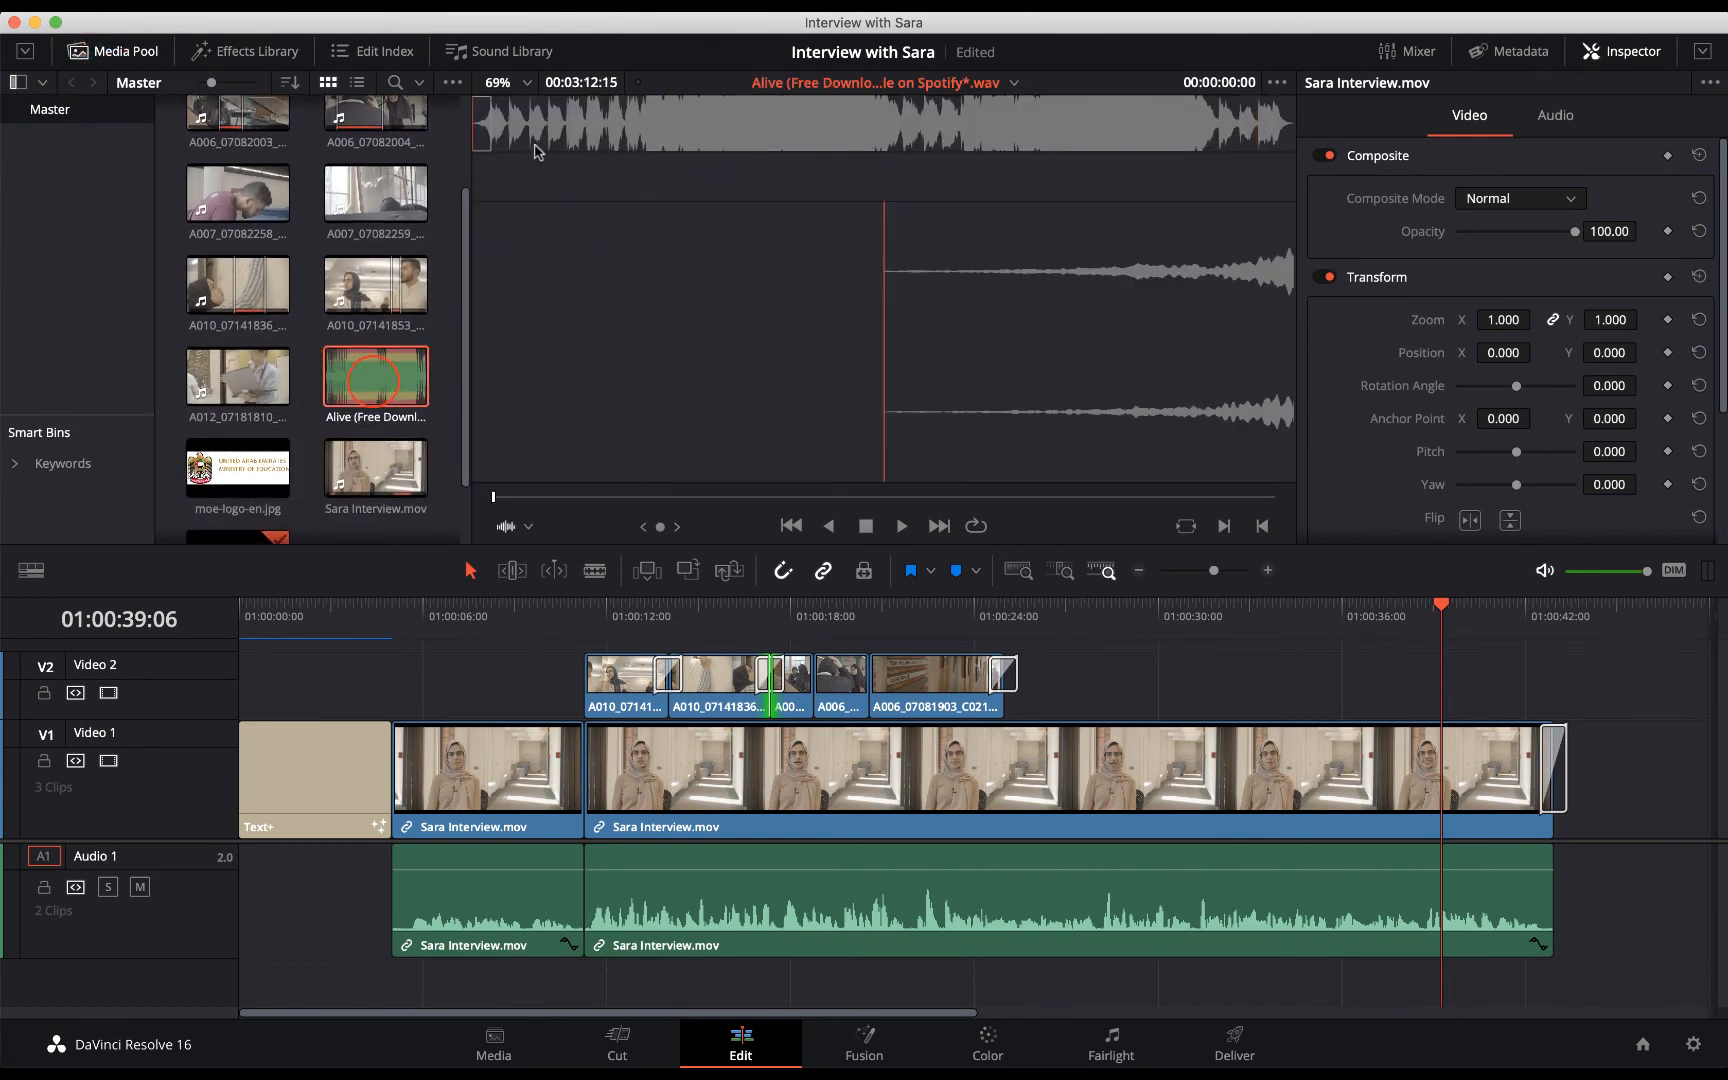
pyautogui.moveTo(482, 127); pyautogui.dragTo(555, 137)
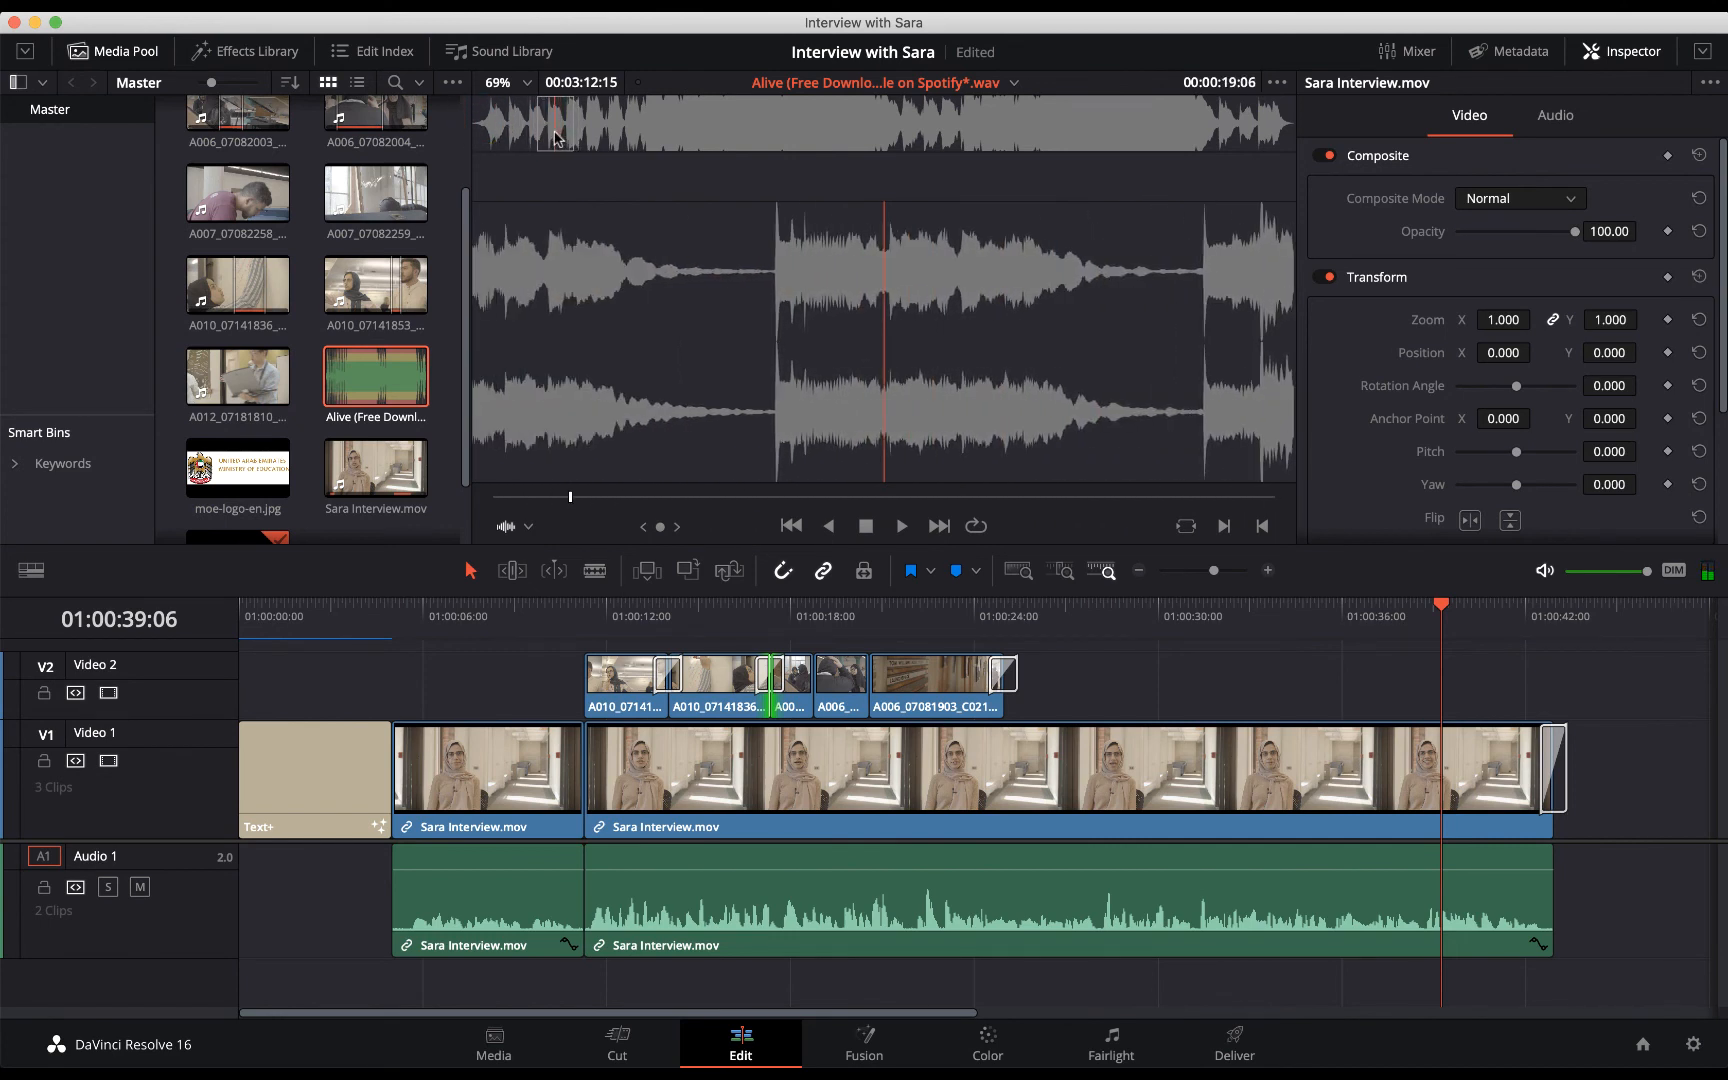
pyautogui.press('space')
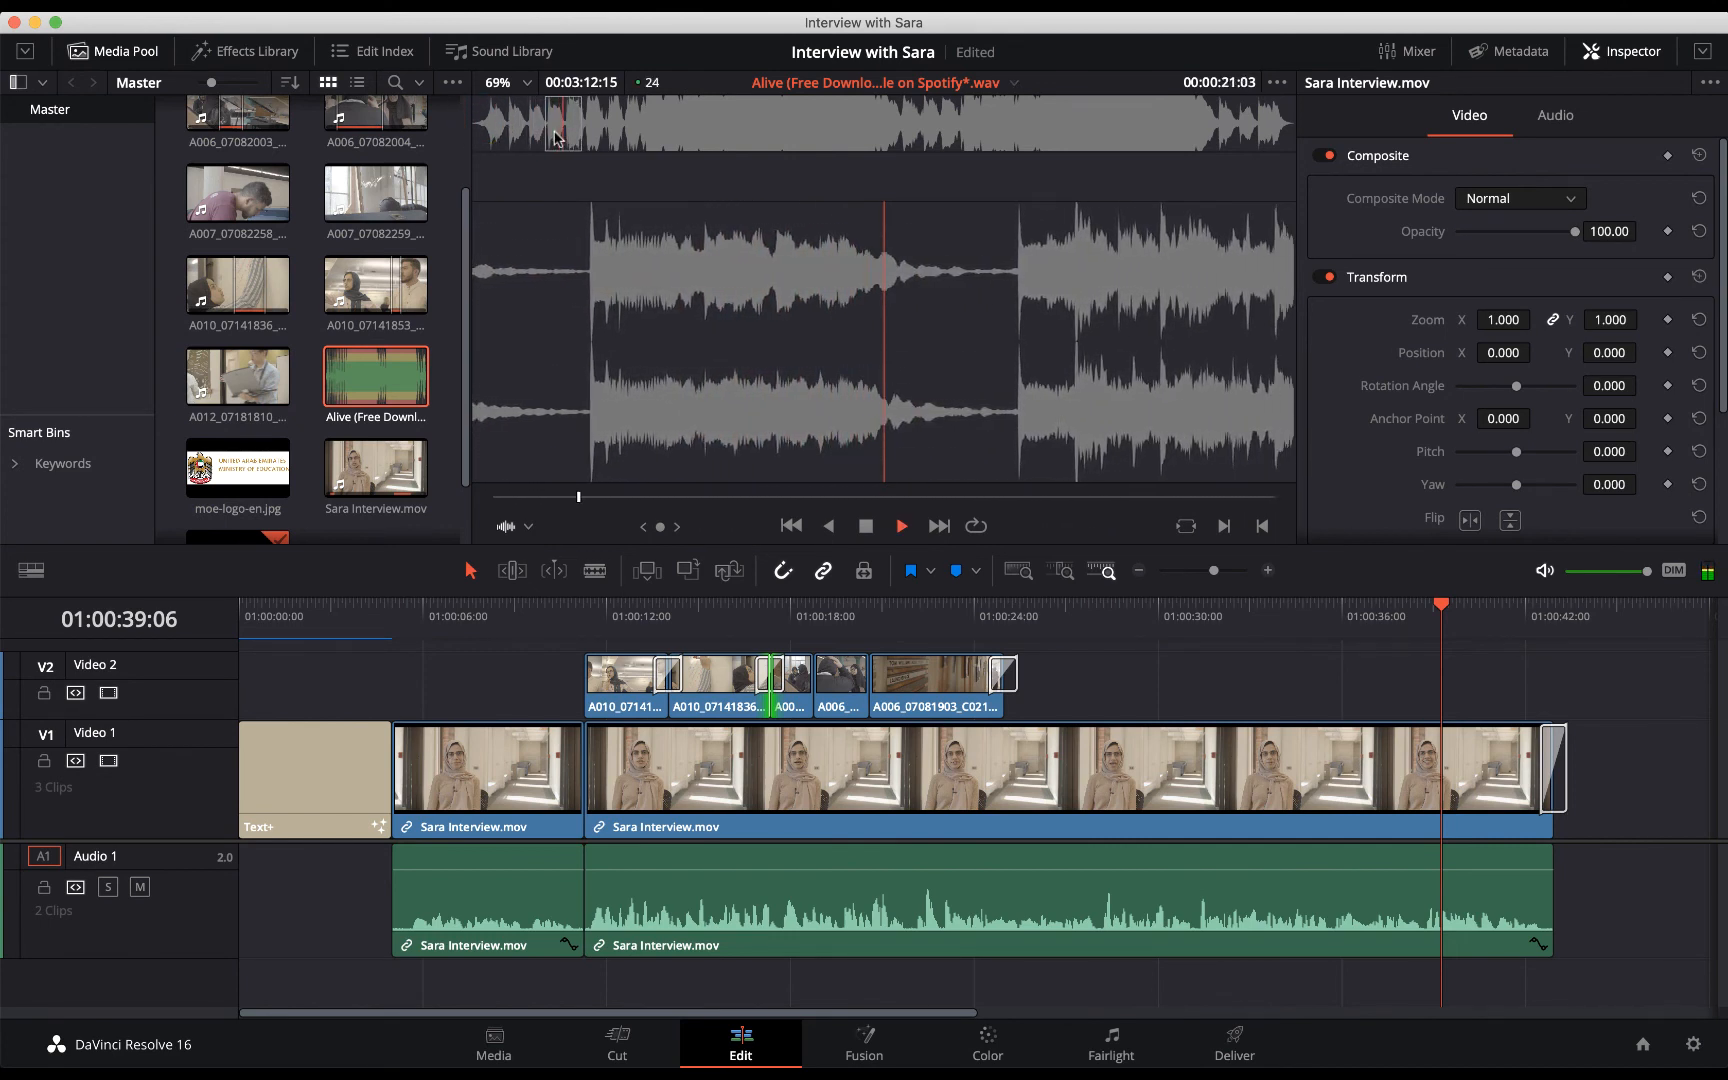
pyautogui.press('space')
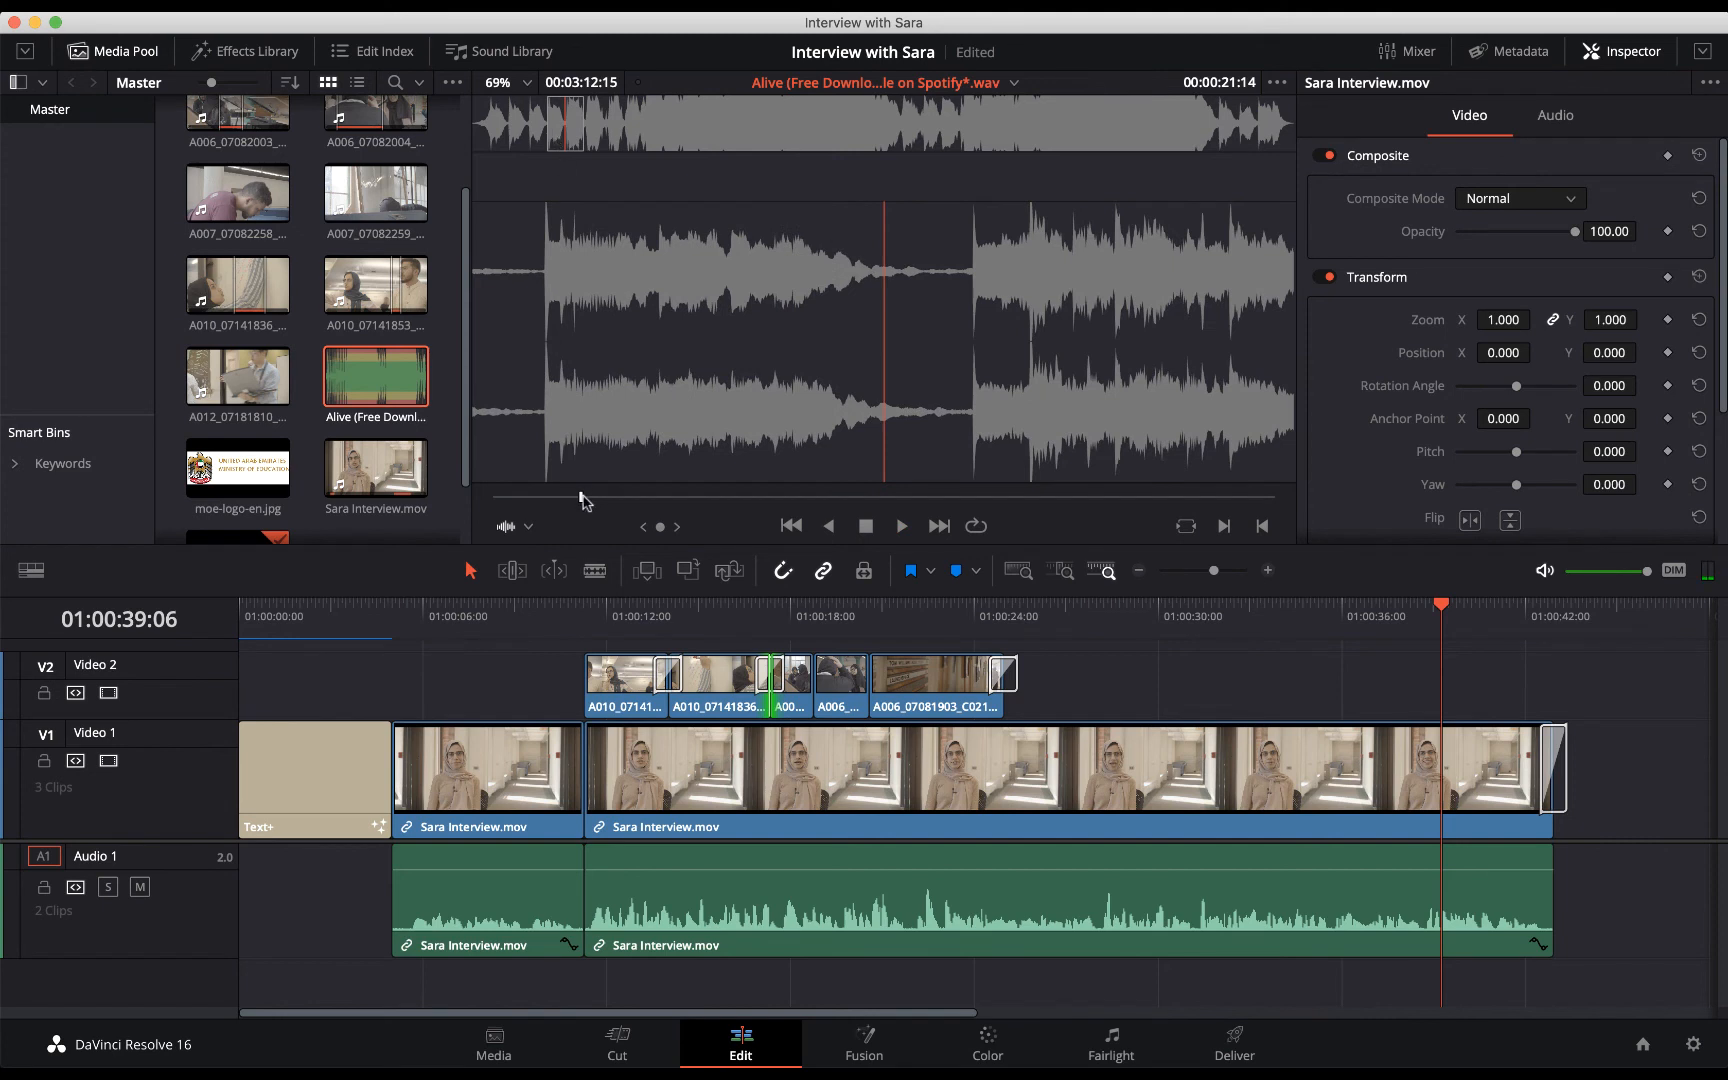
# Mark the music track's in point at its start and its out point at 00:00:25:07.
pyautogui.moveTo(582, 497); pyautogui.dragTo(560, 496)
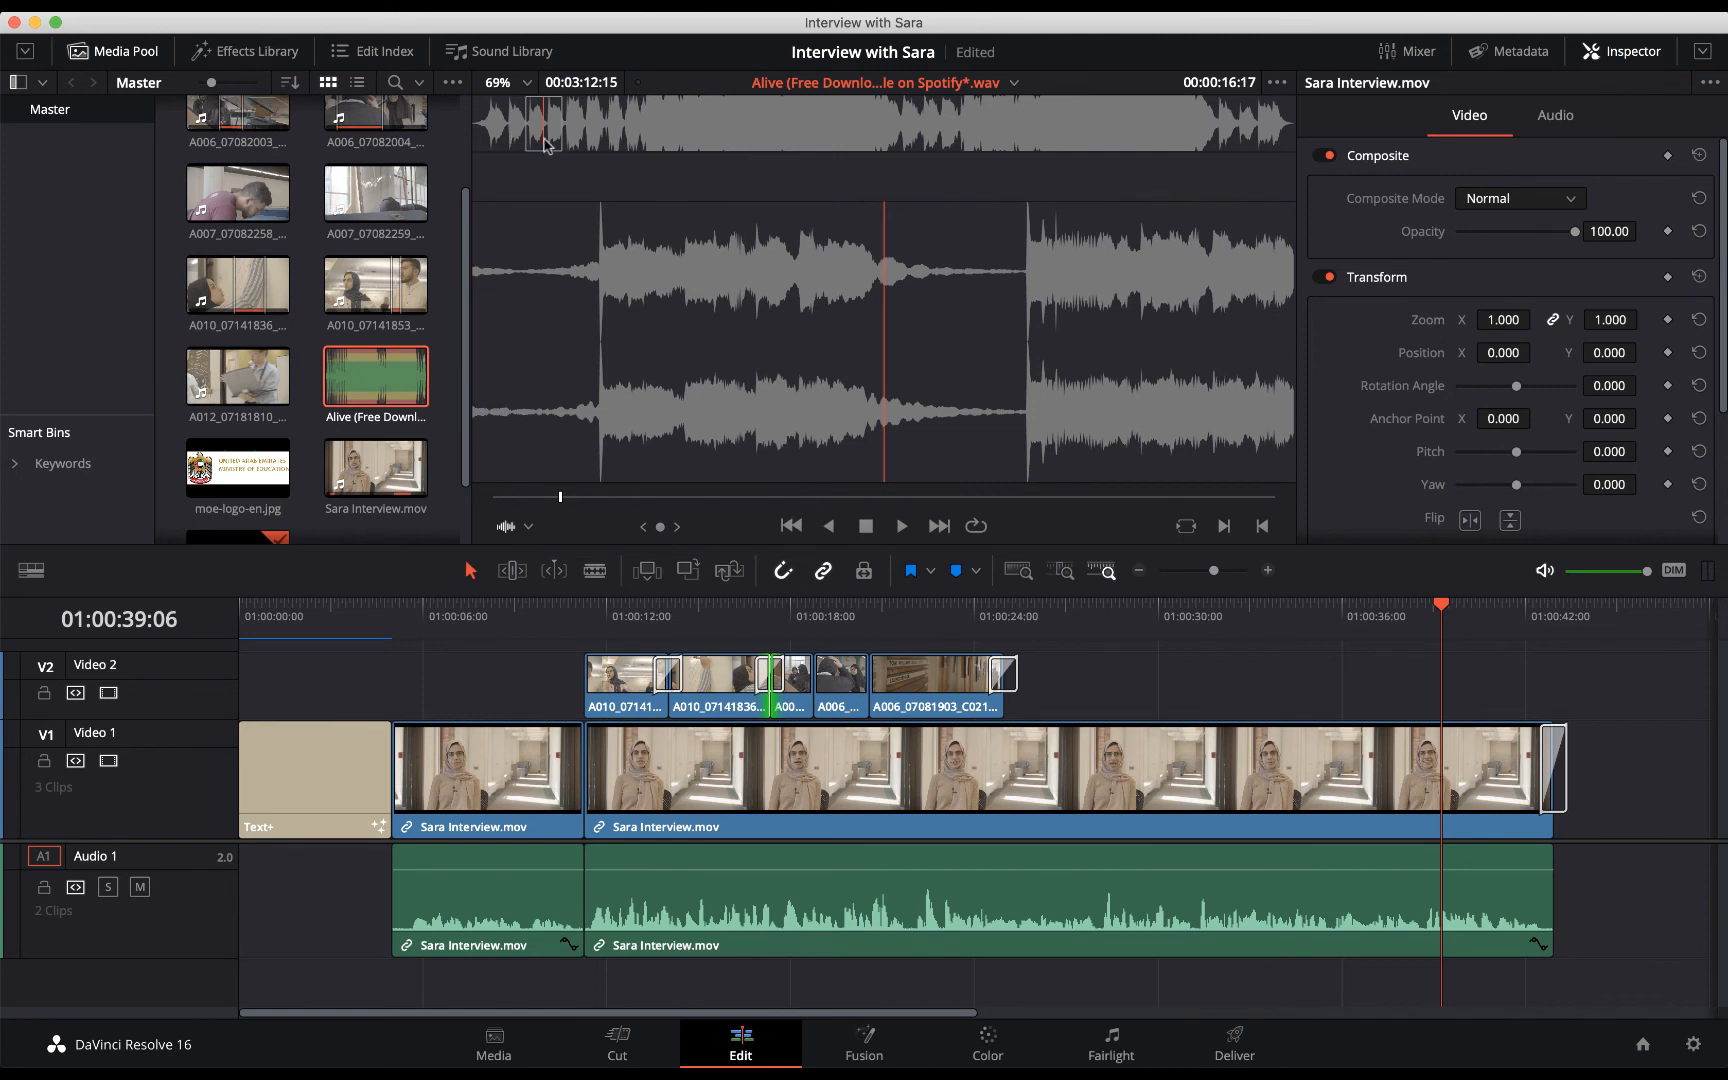
pyautogui.moveTo(546, 143); pyautogui.dragTo(582, 143)
pyautogui.press('i')
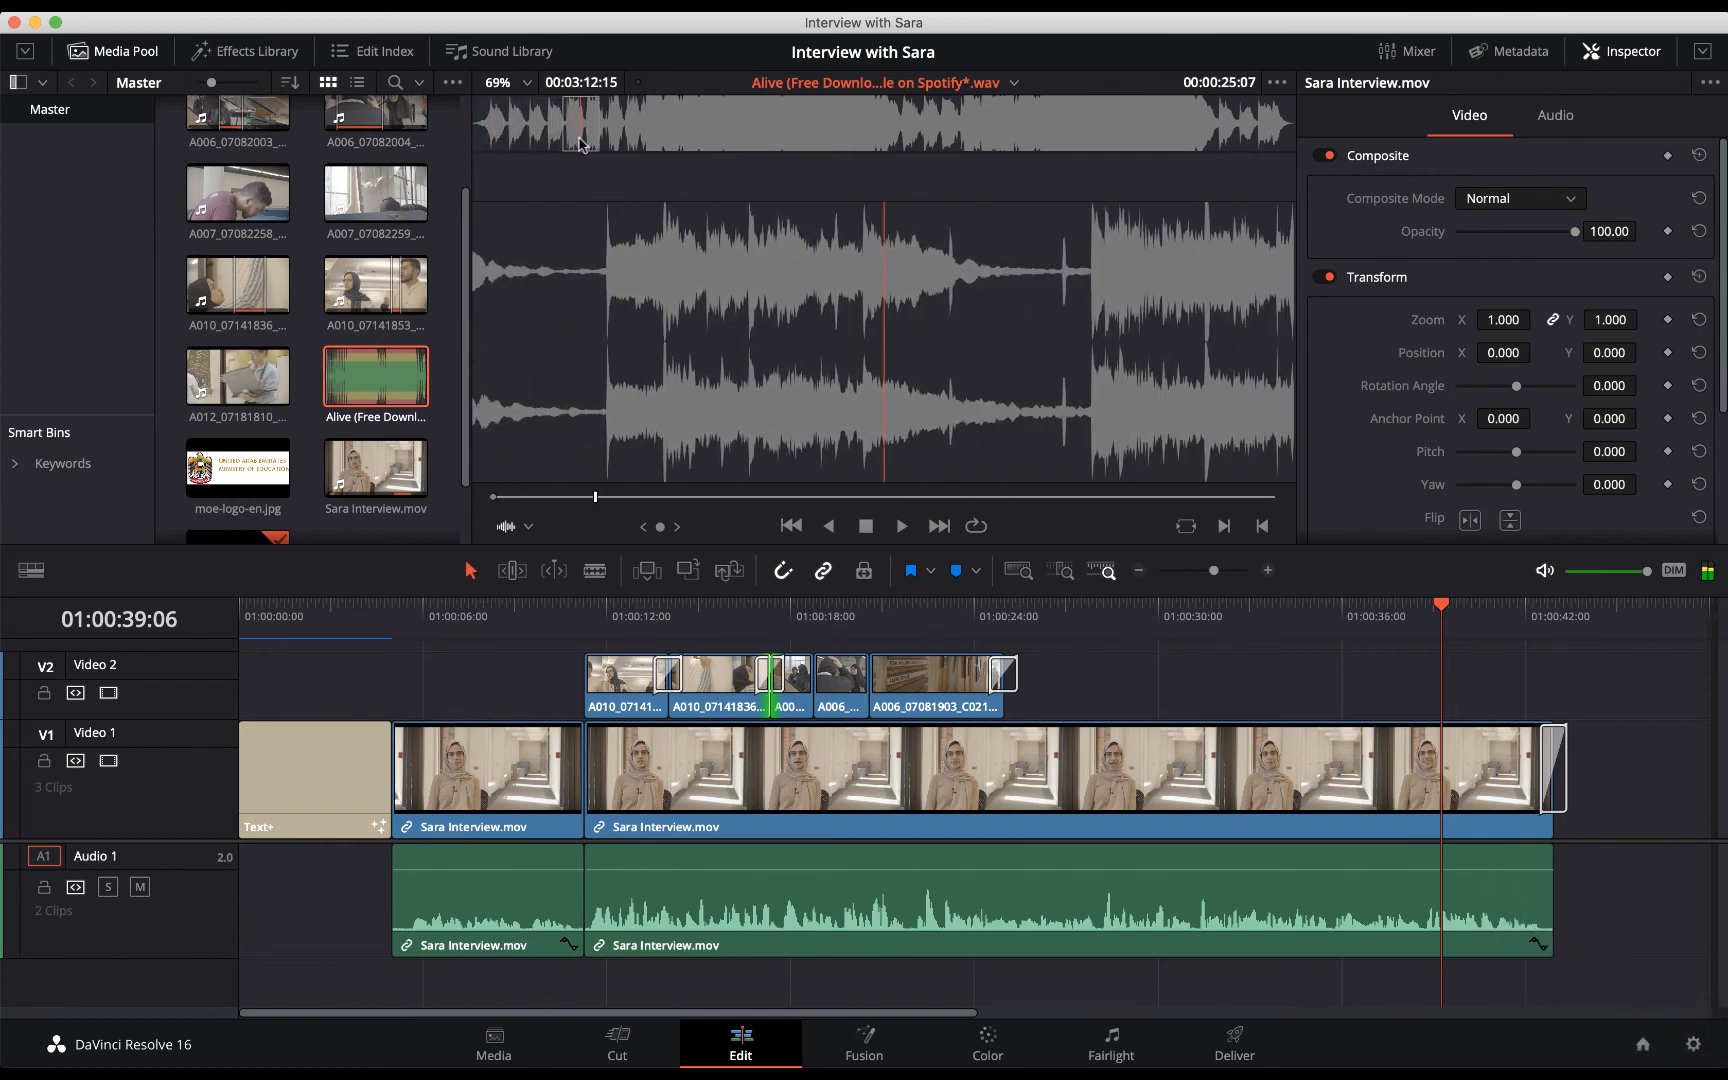
pyautogui.press('o')
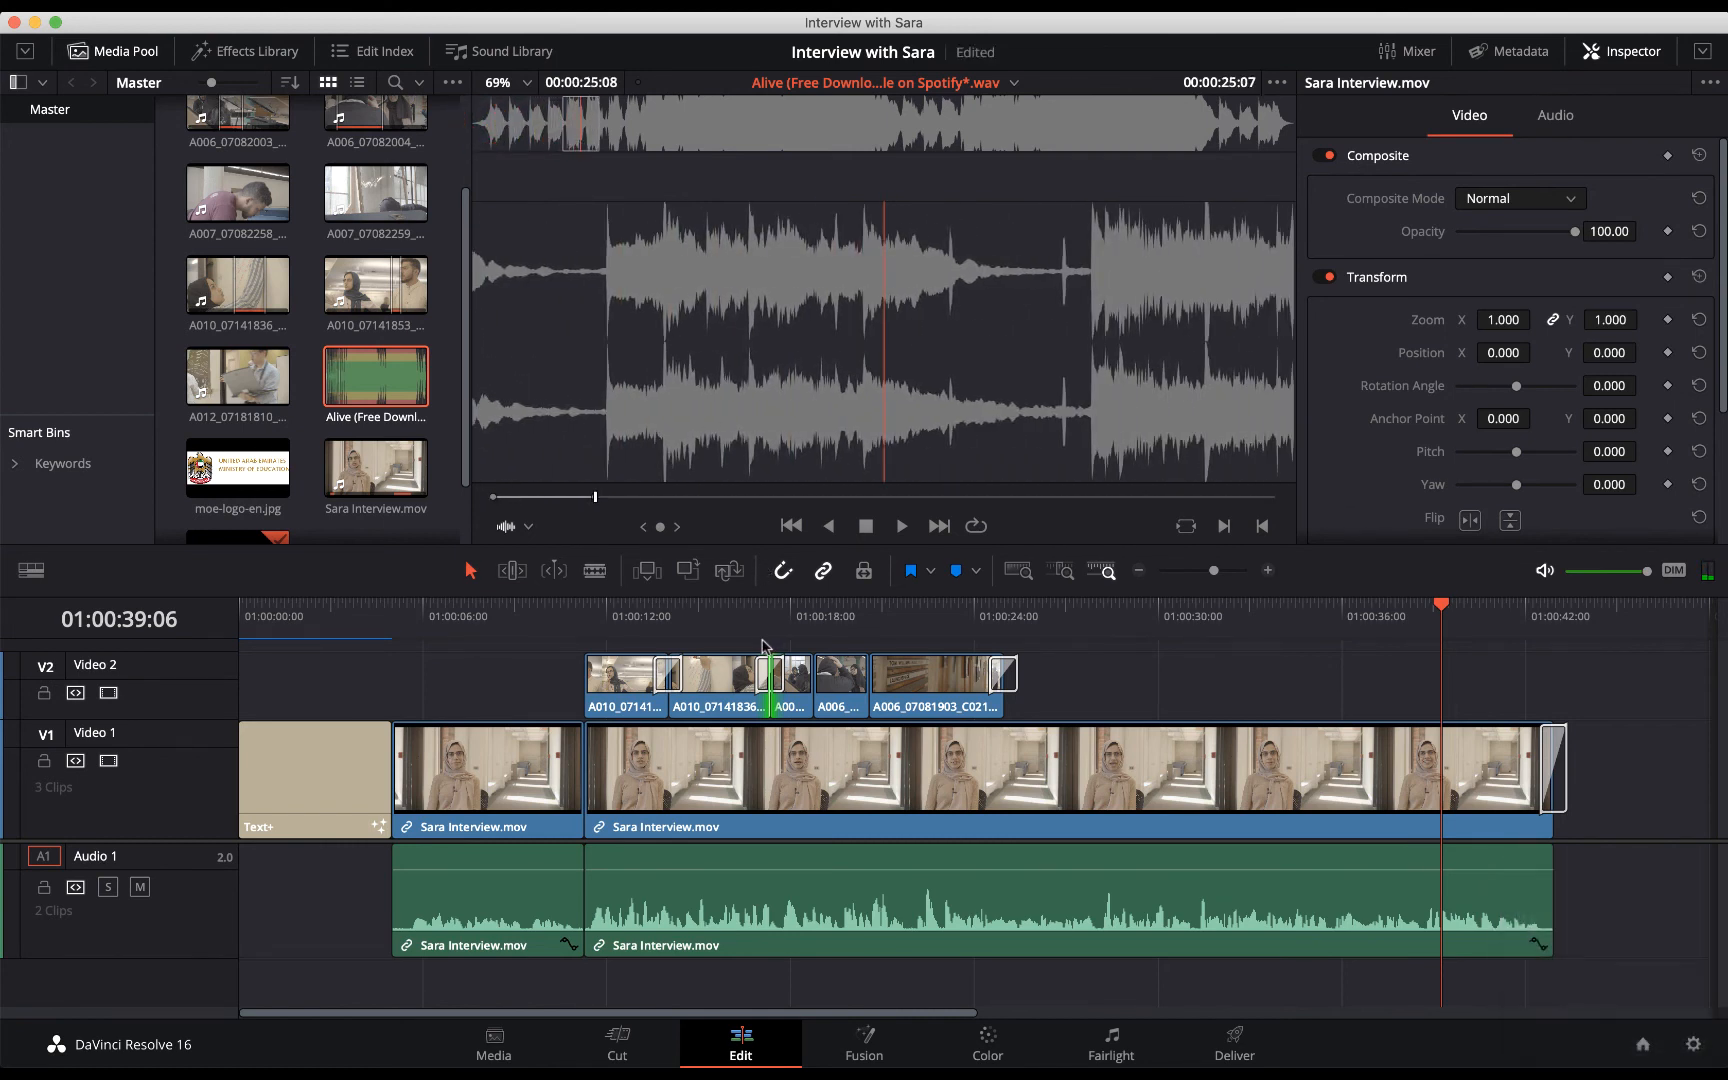
# Place the marked music at the start of the timeline on a new Audio 2 track below the interview audio.
pyautogui.moveTo(713, 838); pyautogui.dragTo(722, 815)
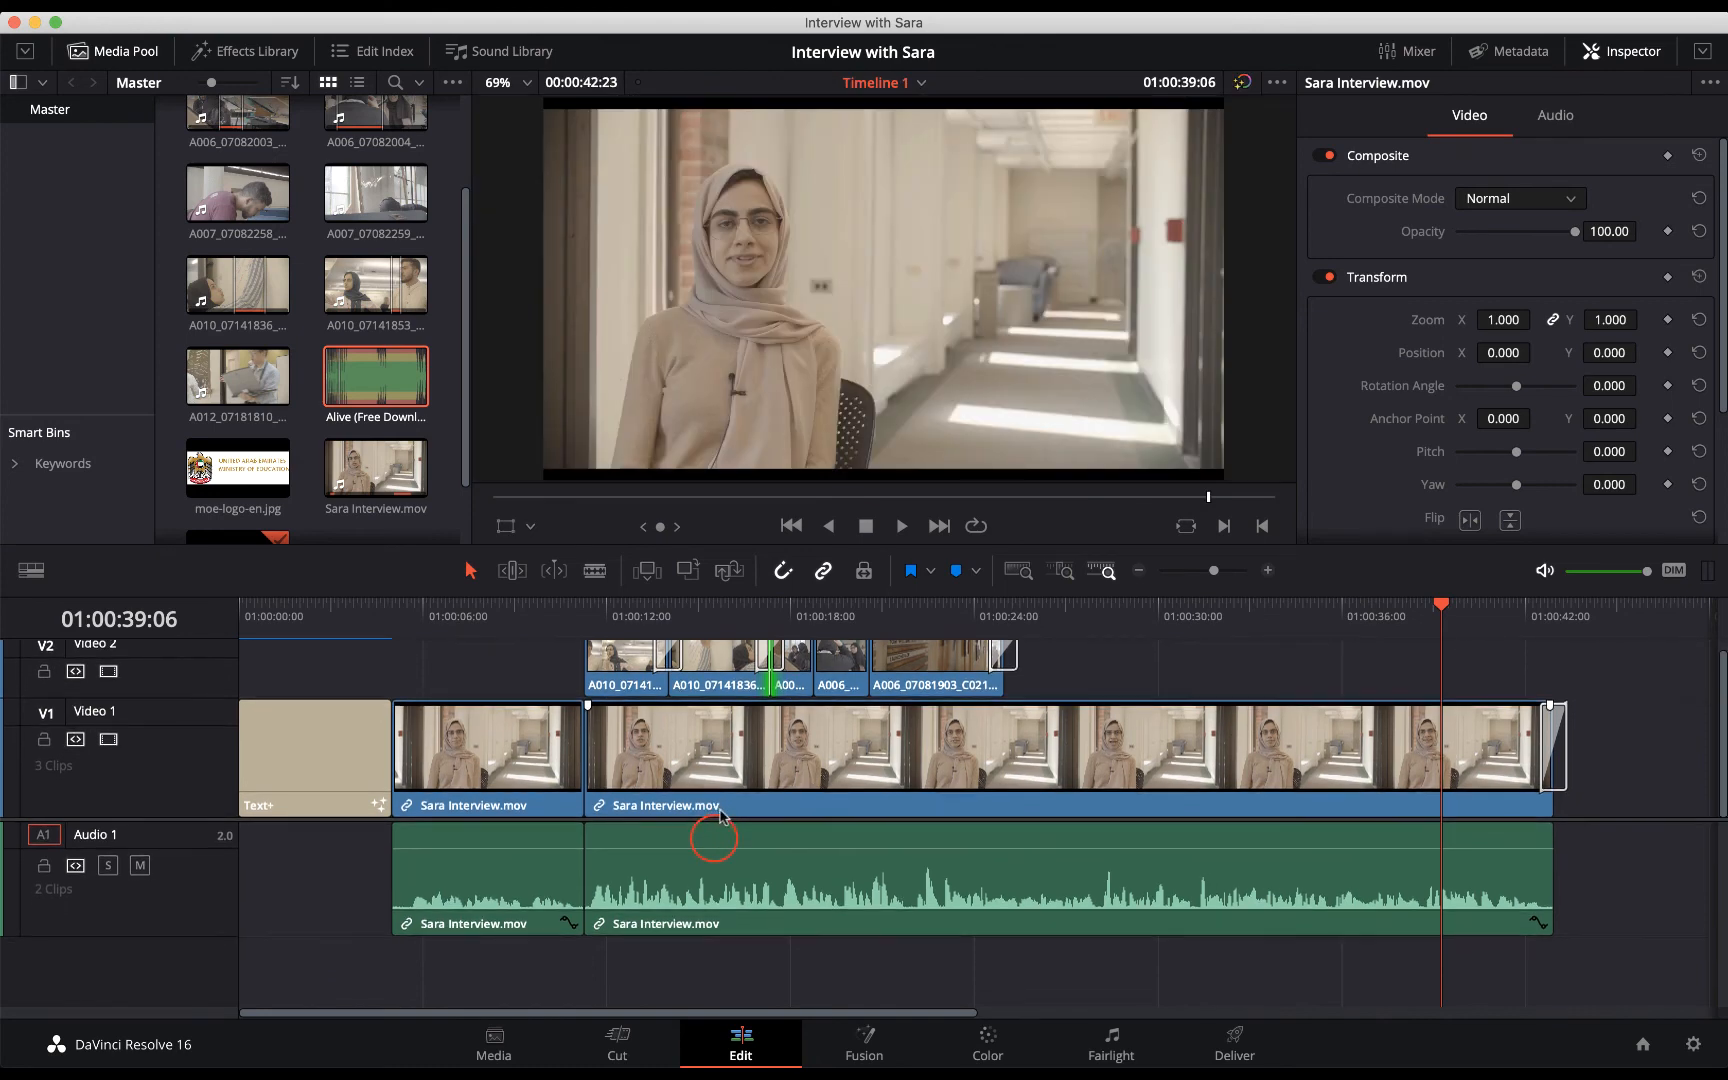
pyautogui.click(378, 355)
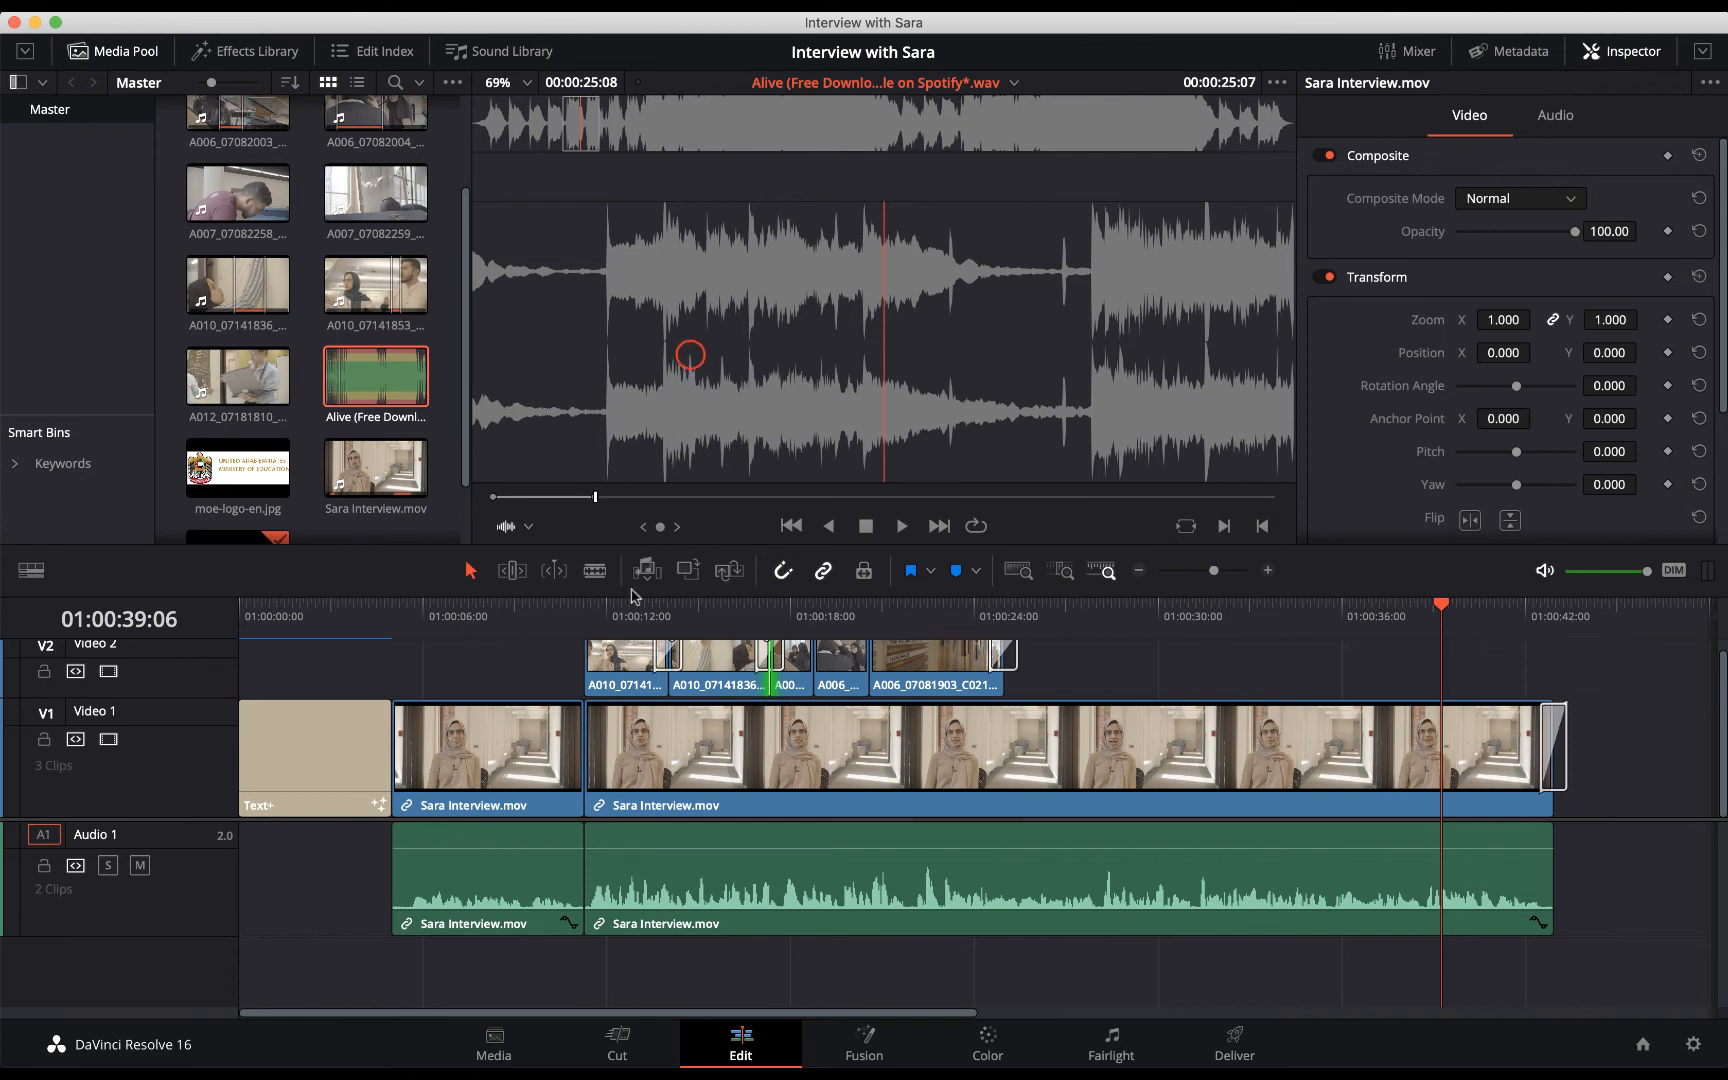
pyautogui.moveTo(632, 590); pyautogui.dragTo(258, 988)
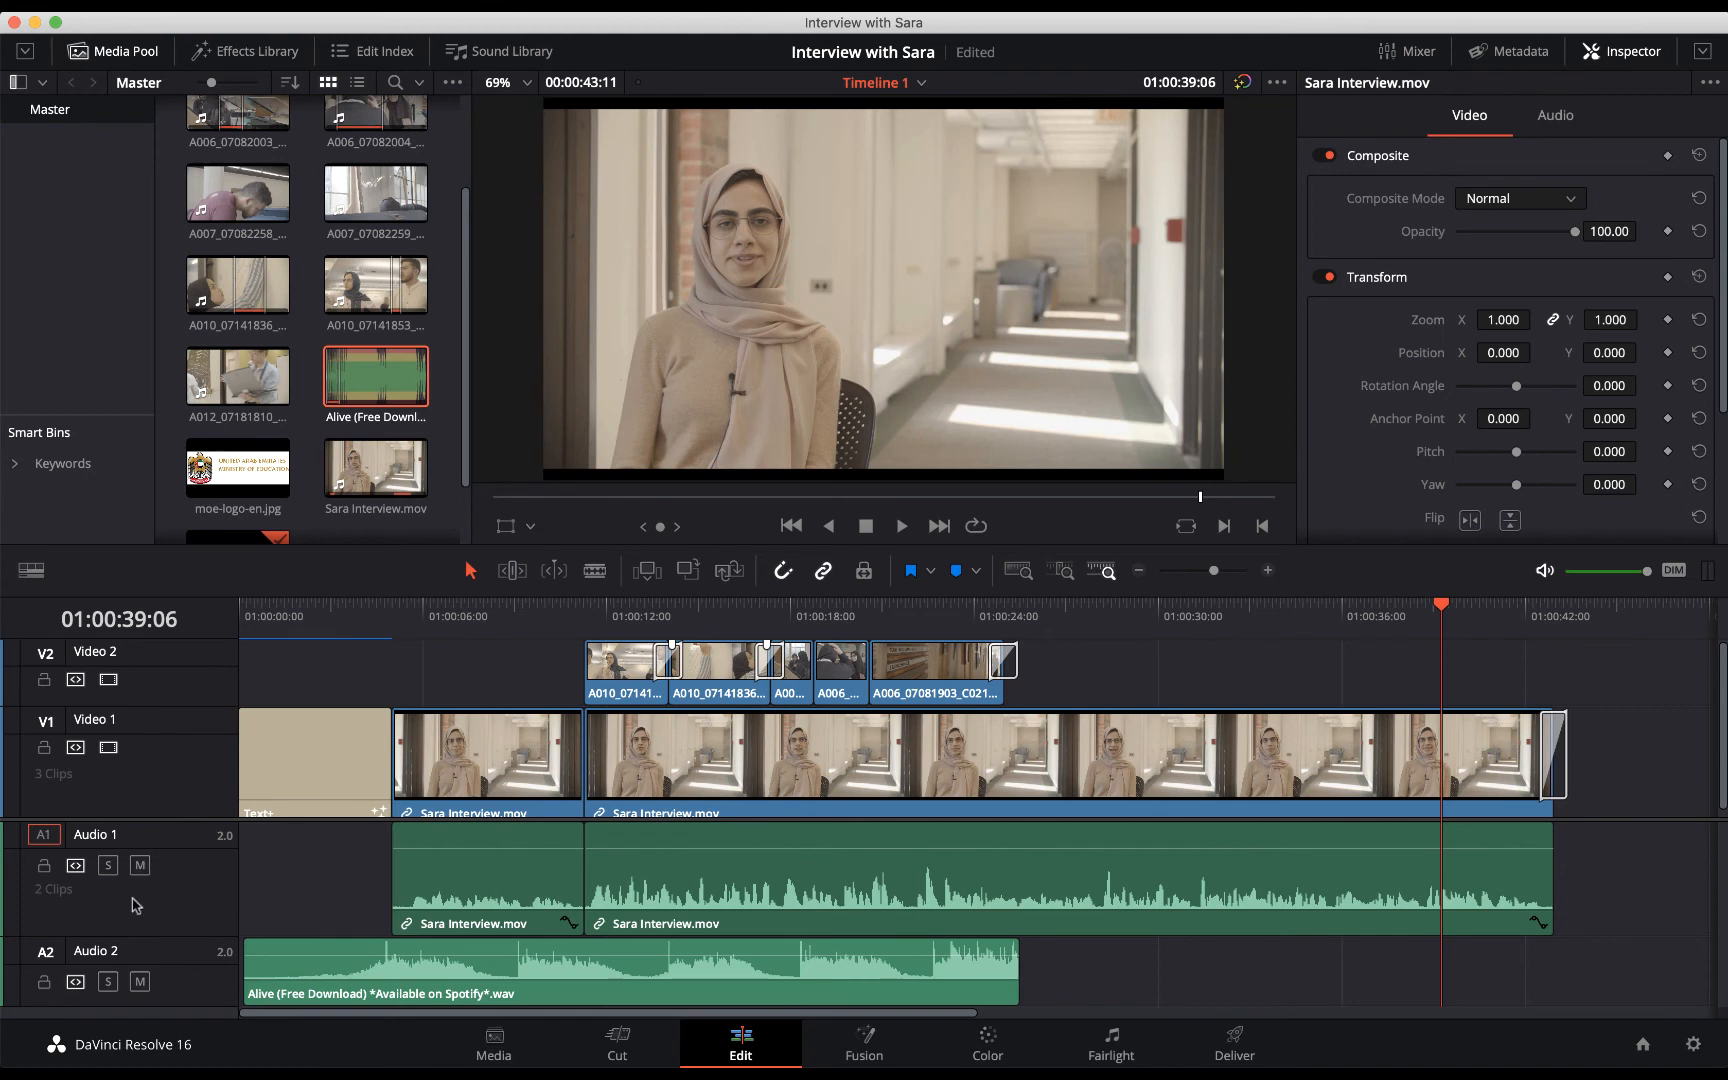
# Reduce the heights of Audio 1 and Video 1, and extend the music clip's end past the interview to 01:00:44:21.
pyautogui.moveTo(146, 933); pyautogui.dragTo(146, 901)
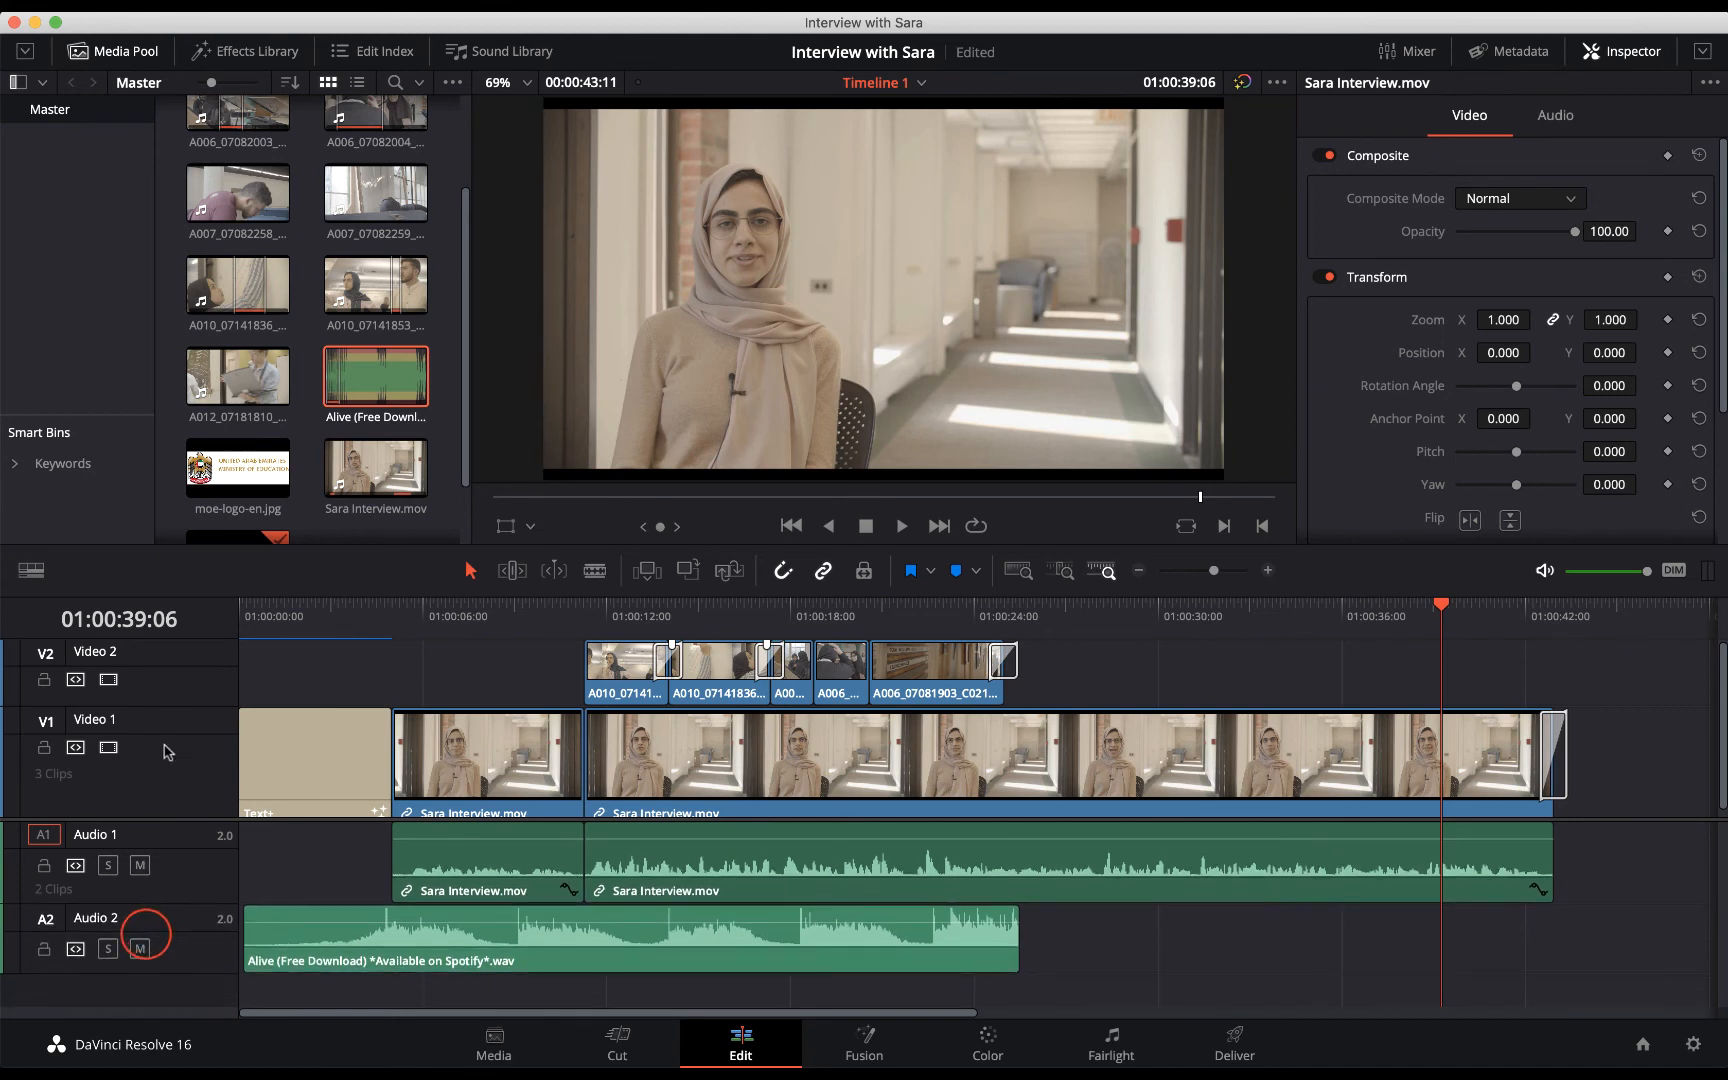
pyautogui.moveTo(174, 711); pyautogui.dragTo(179, 741)
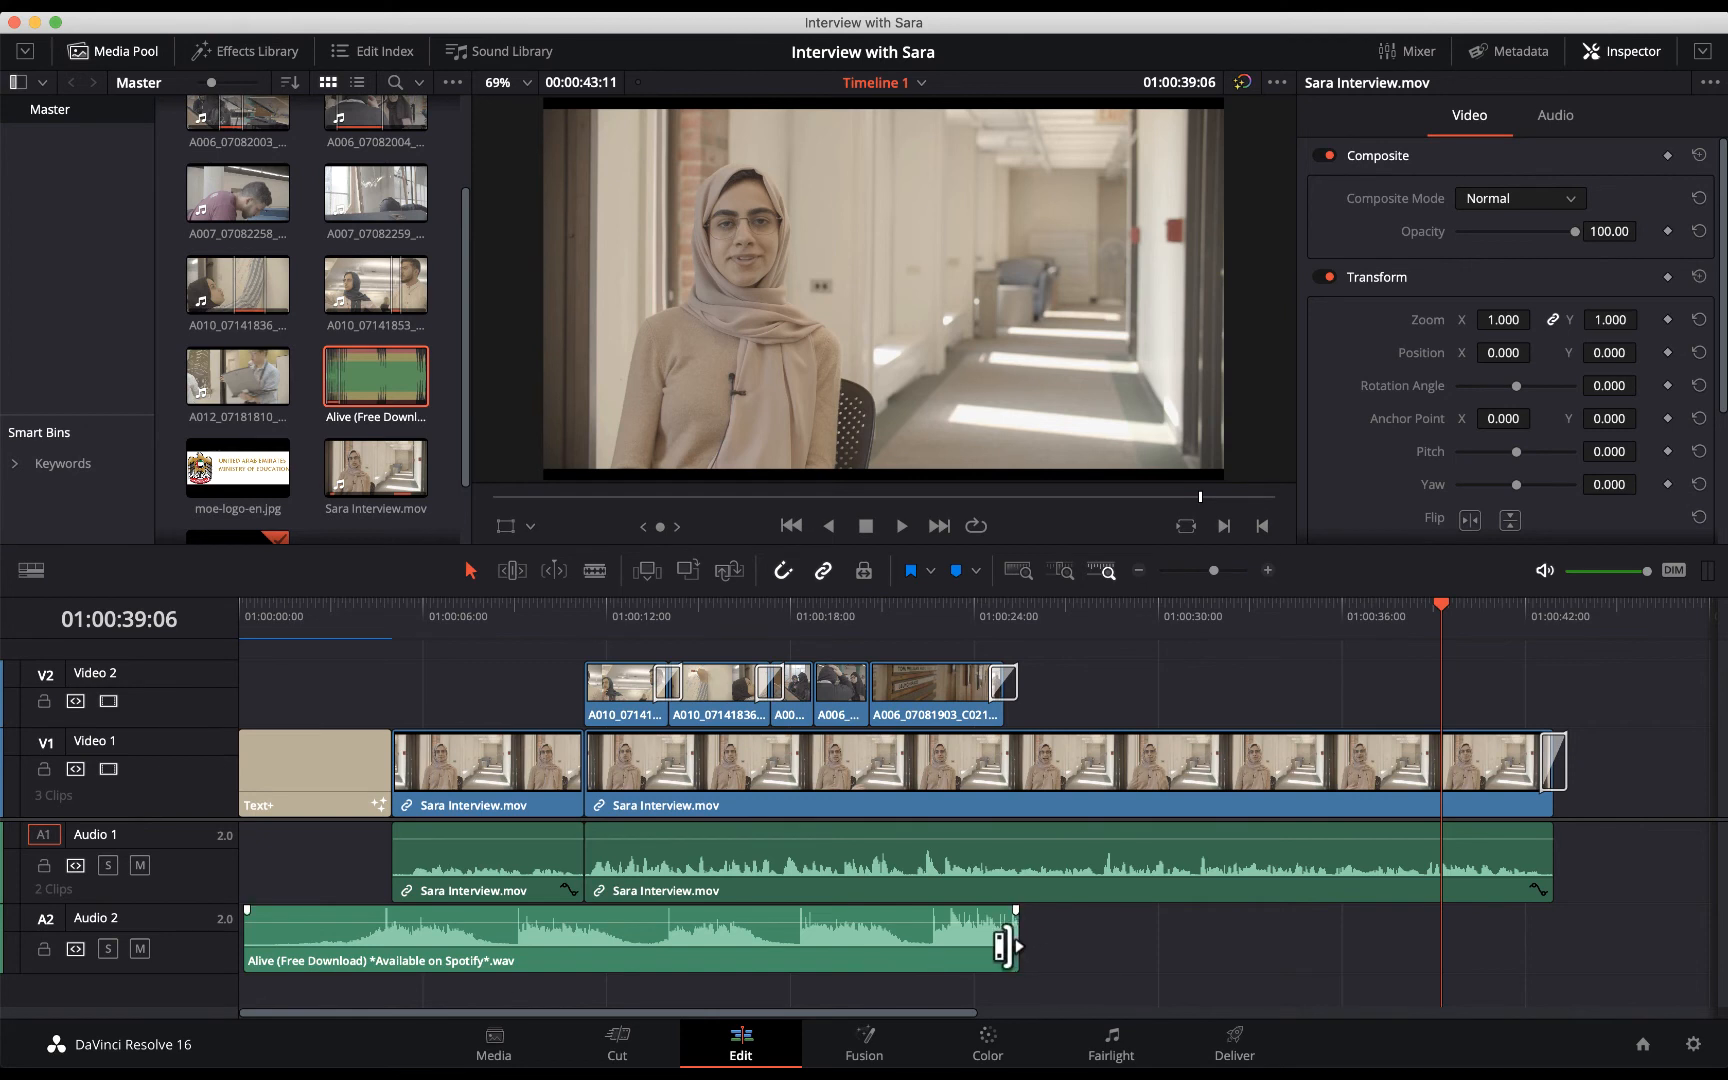
pyautogui.moveTo(1025, 943); pyautogui.dragTo(1614, 943)
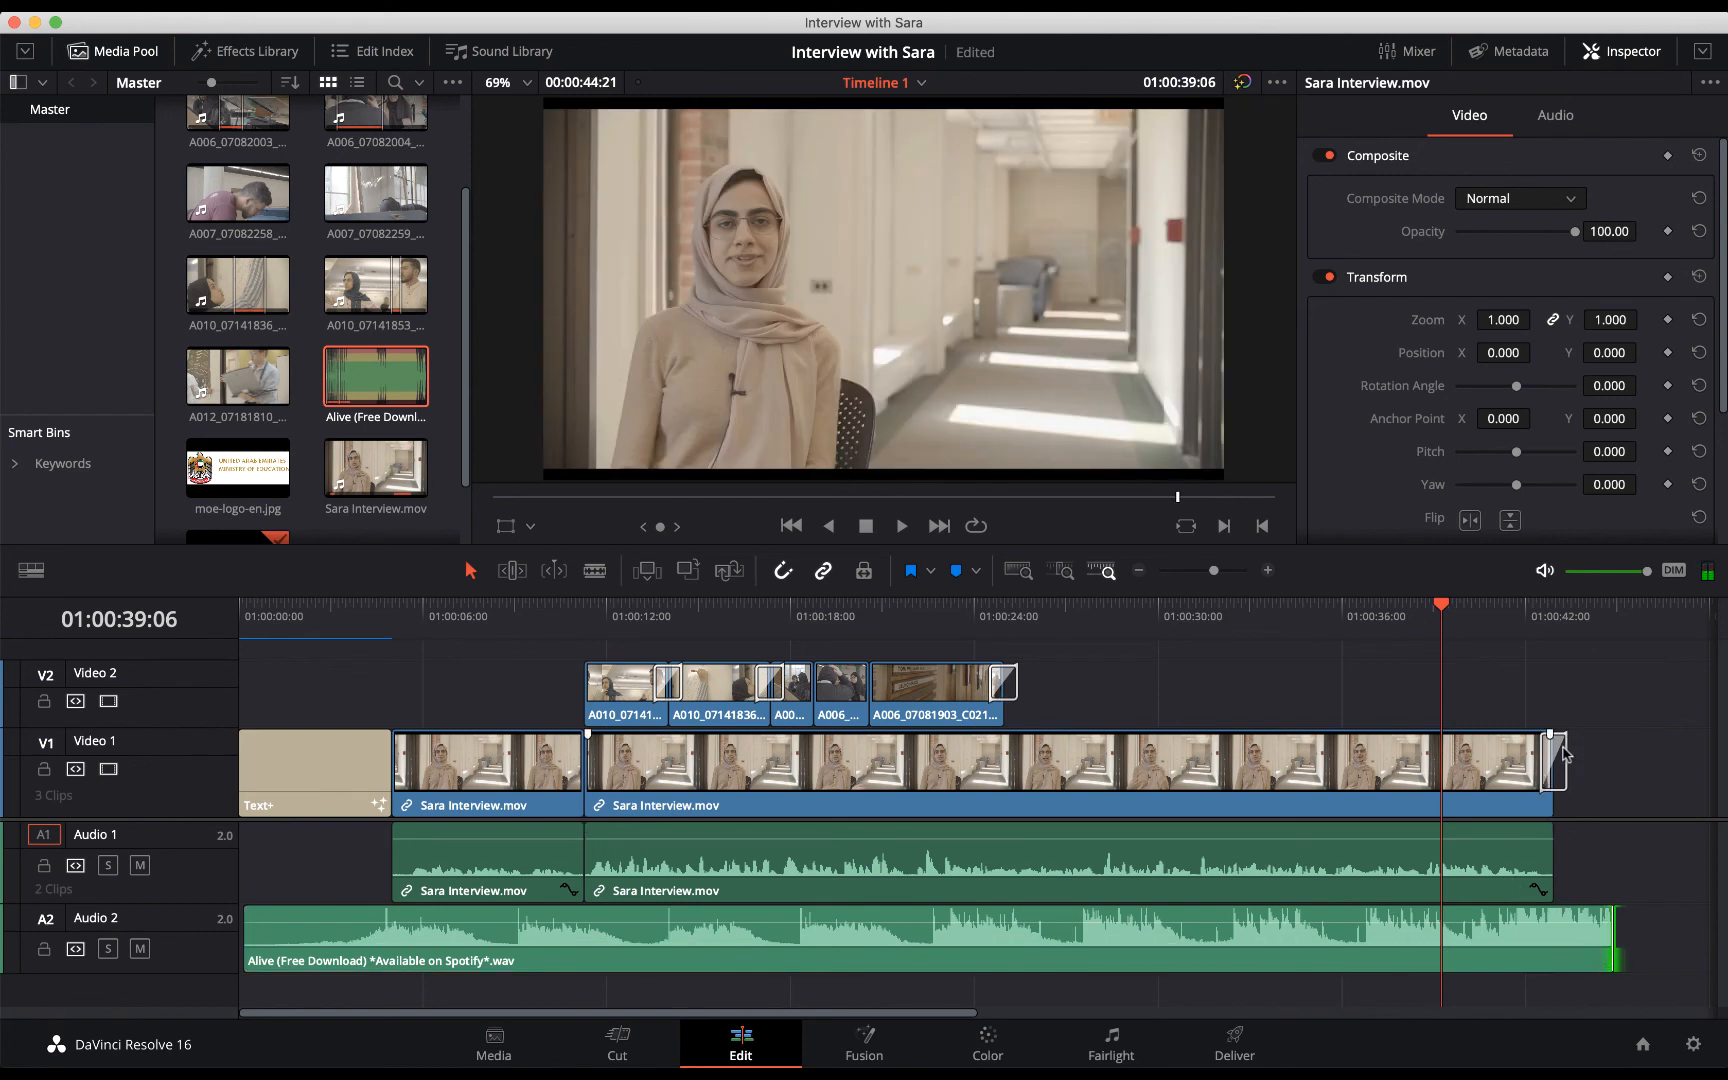
# Lower the music clip's volume on Audio 2 to -24.38 dB, playing the B-roll section between adjustments to judge the balance with the voice.
pyautogui.click(1447, 644)
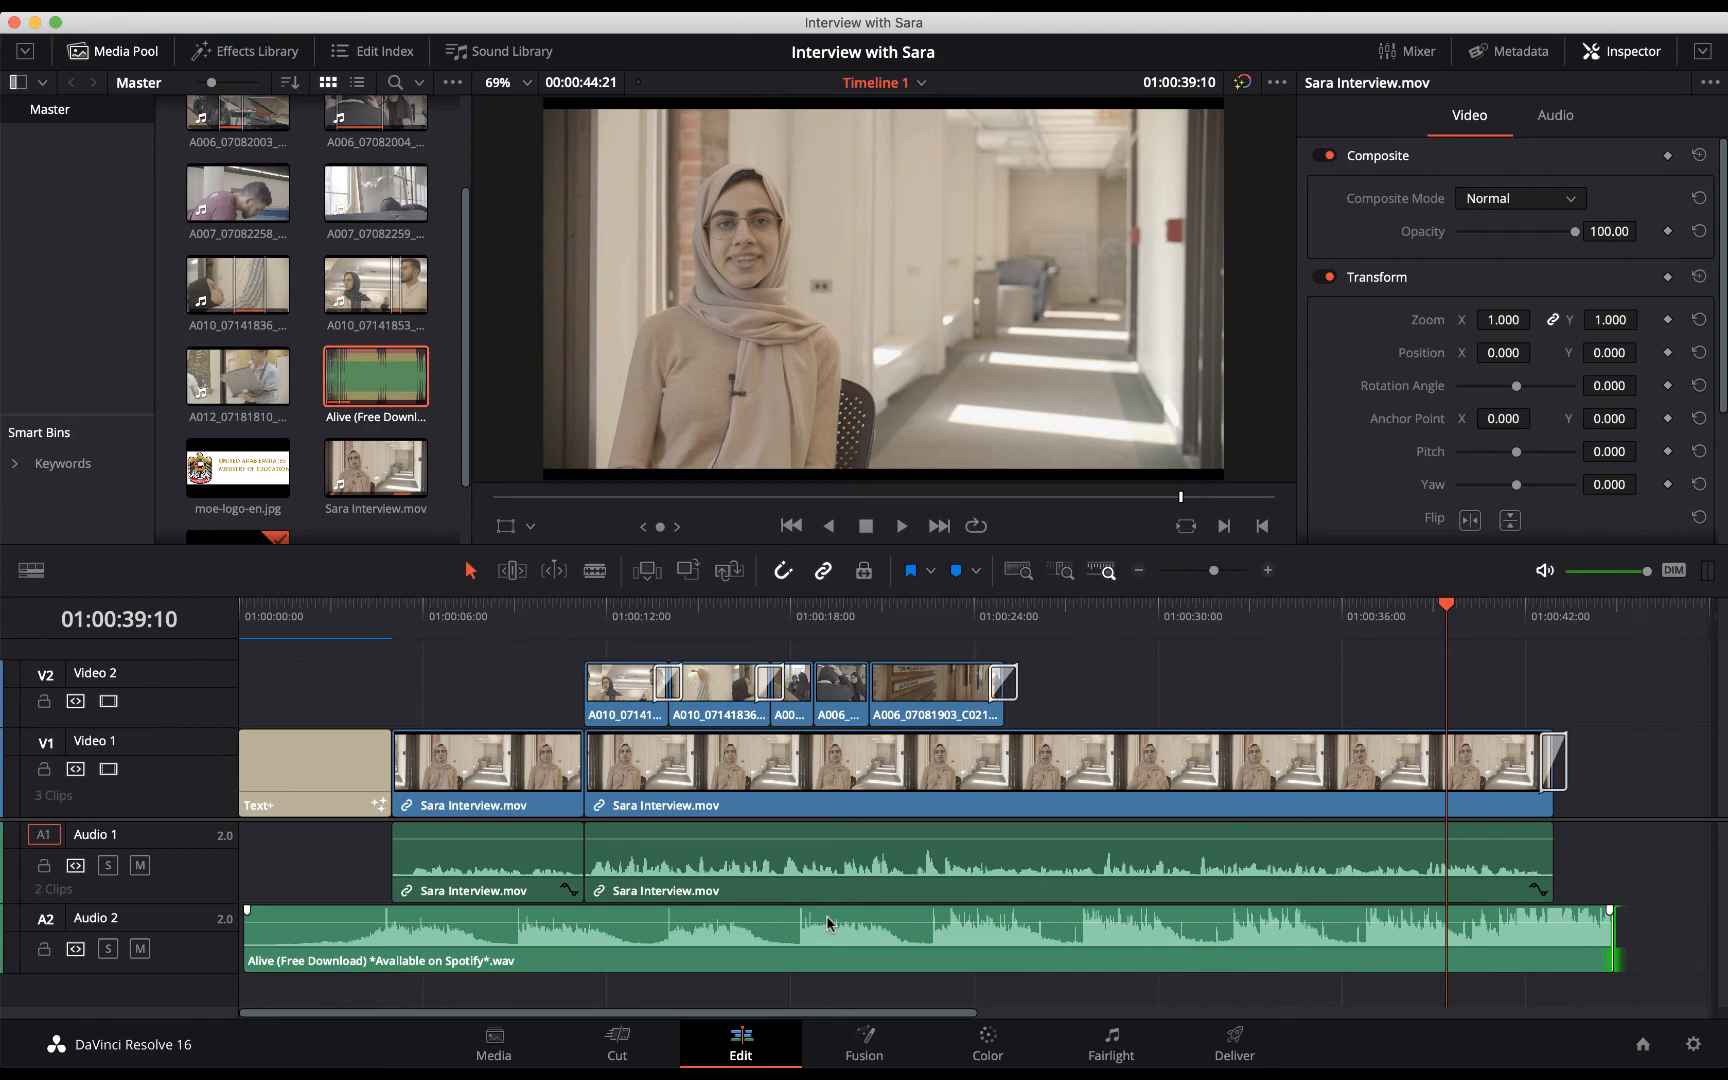
pyautogui.click(716, 632)
pyautogui.press('space')
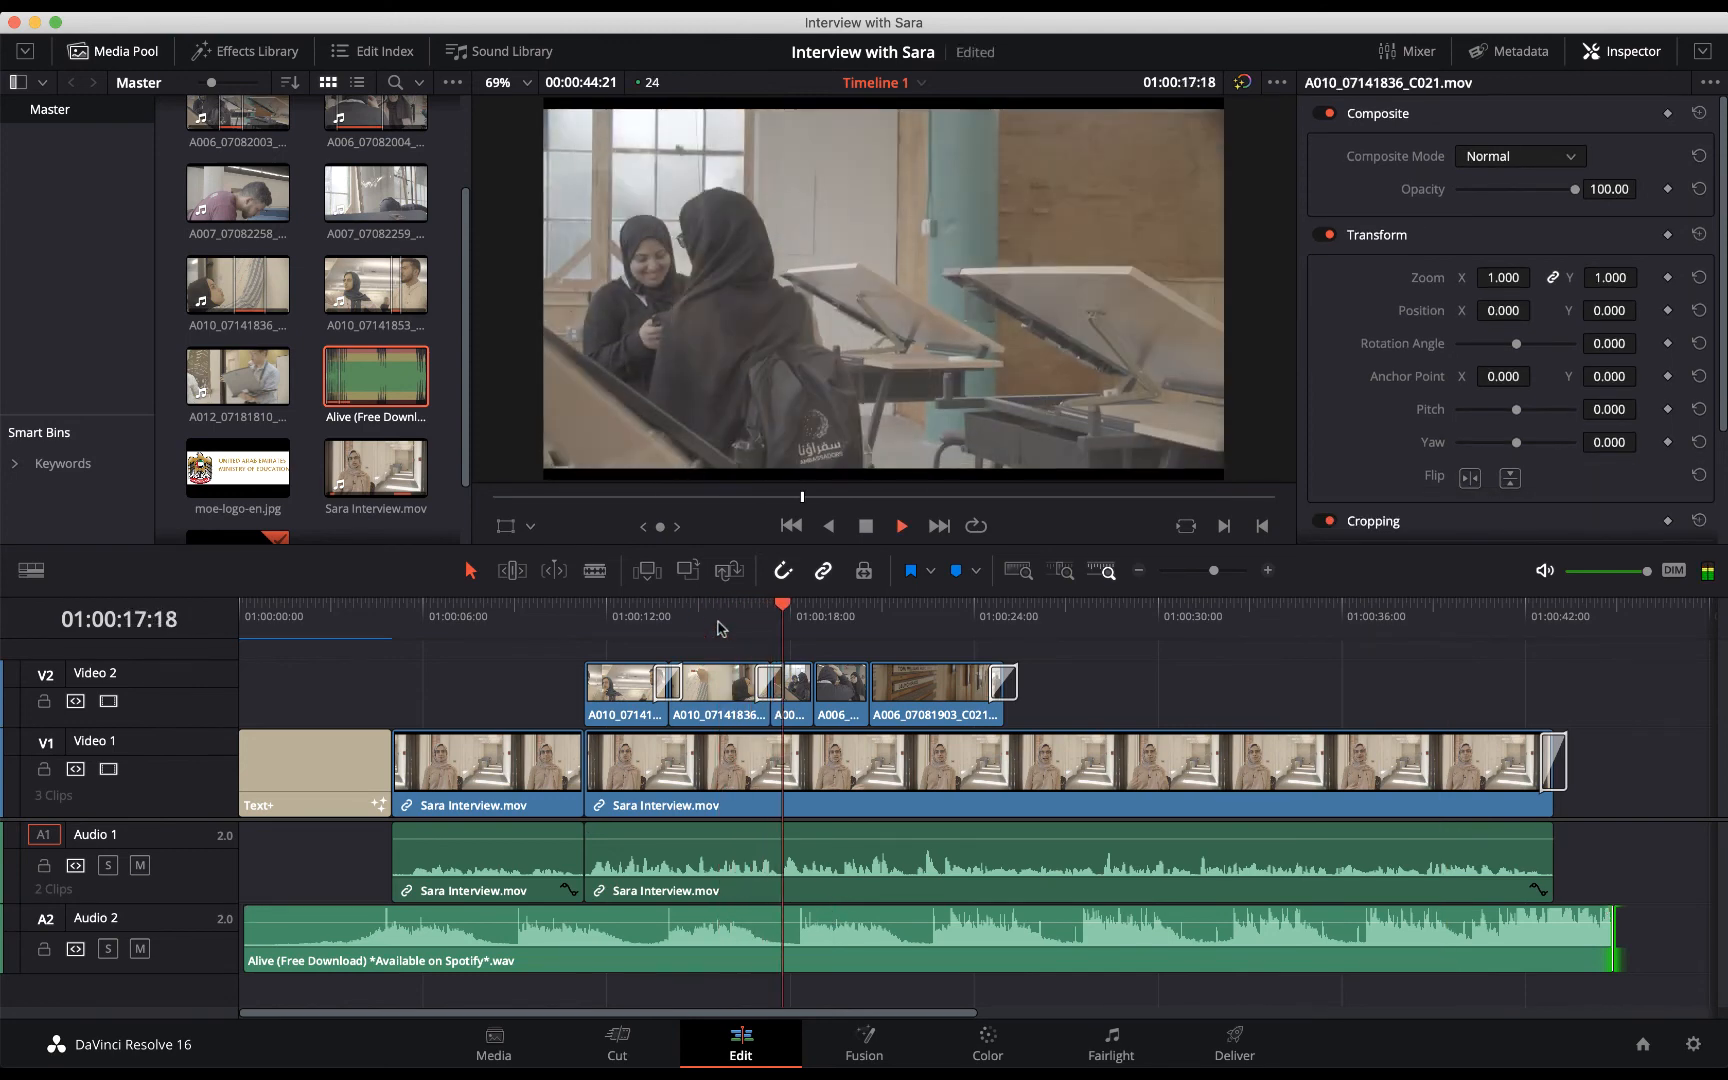
pyautogui.press('space')
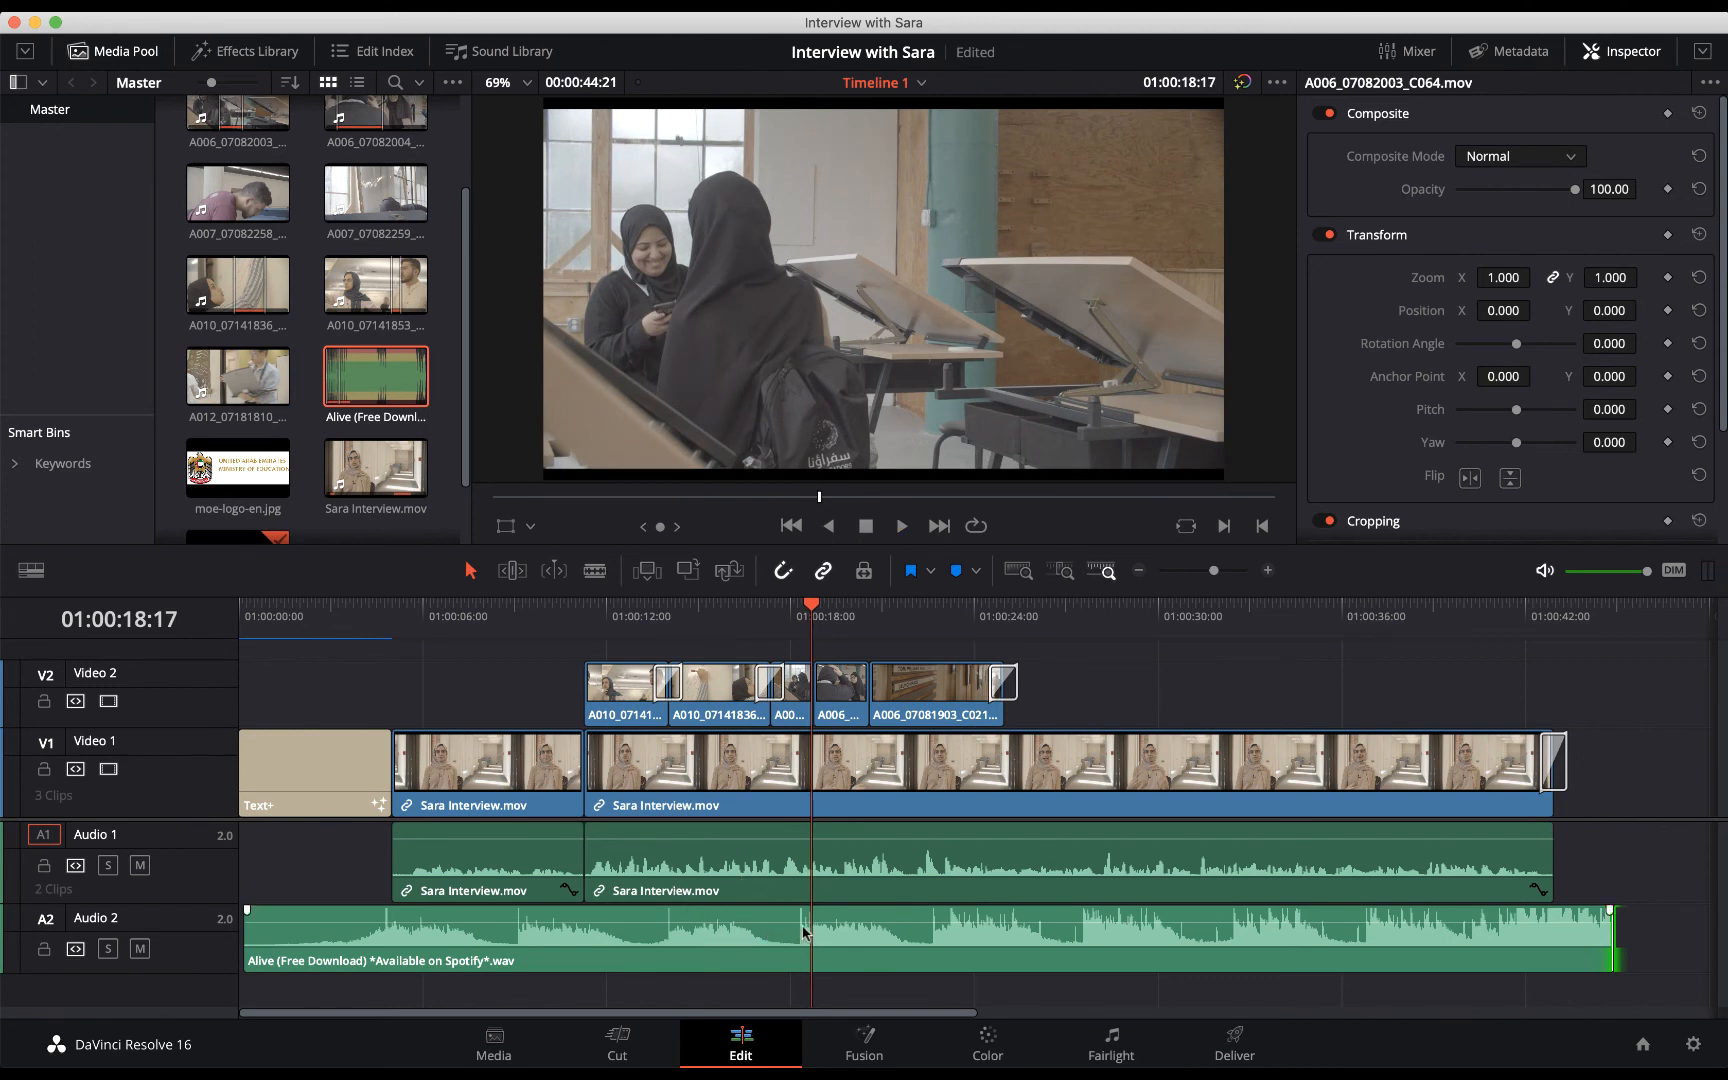
pyautogui.moveTo(799, 921); pyautogui.dragTo(798, 928)
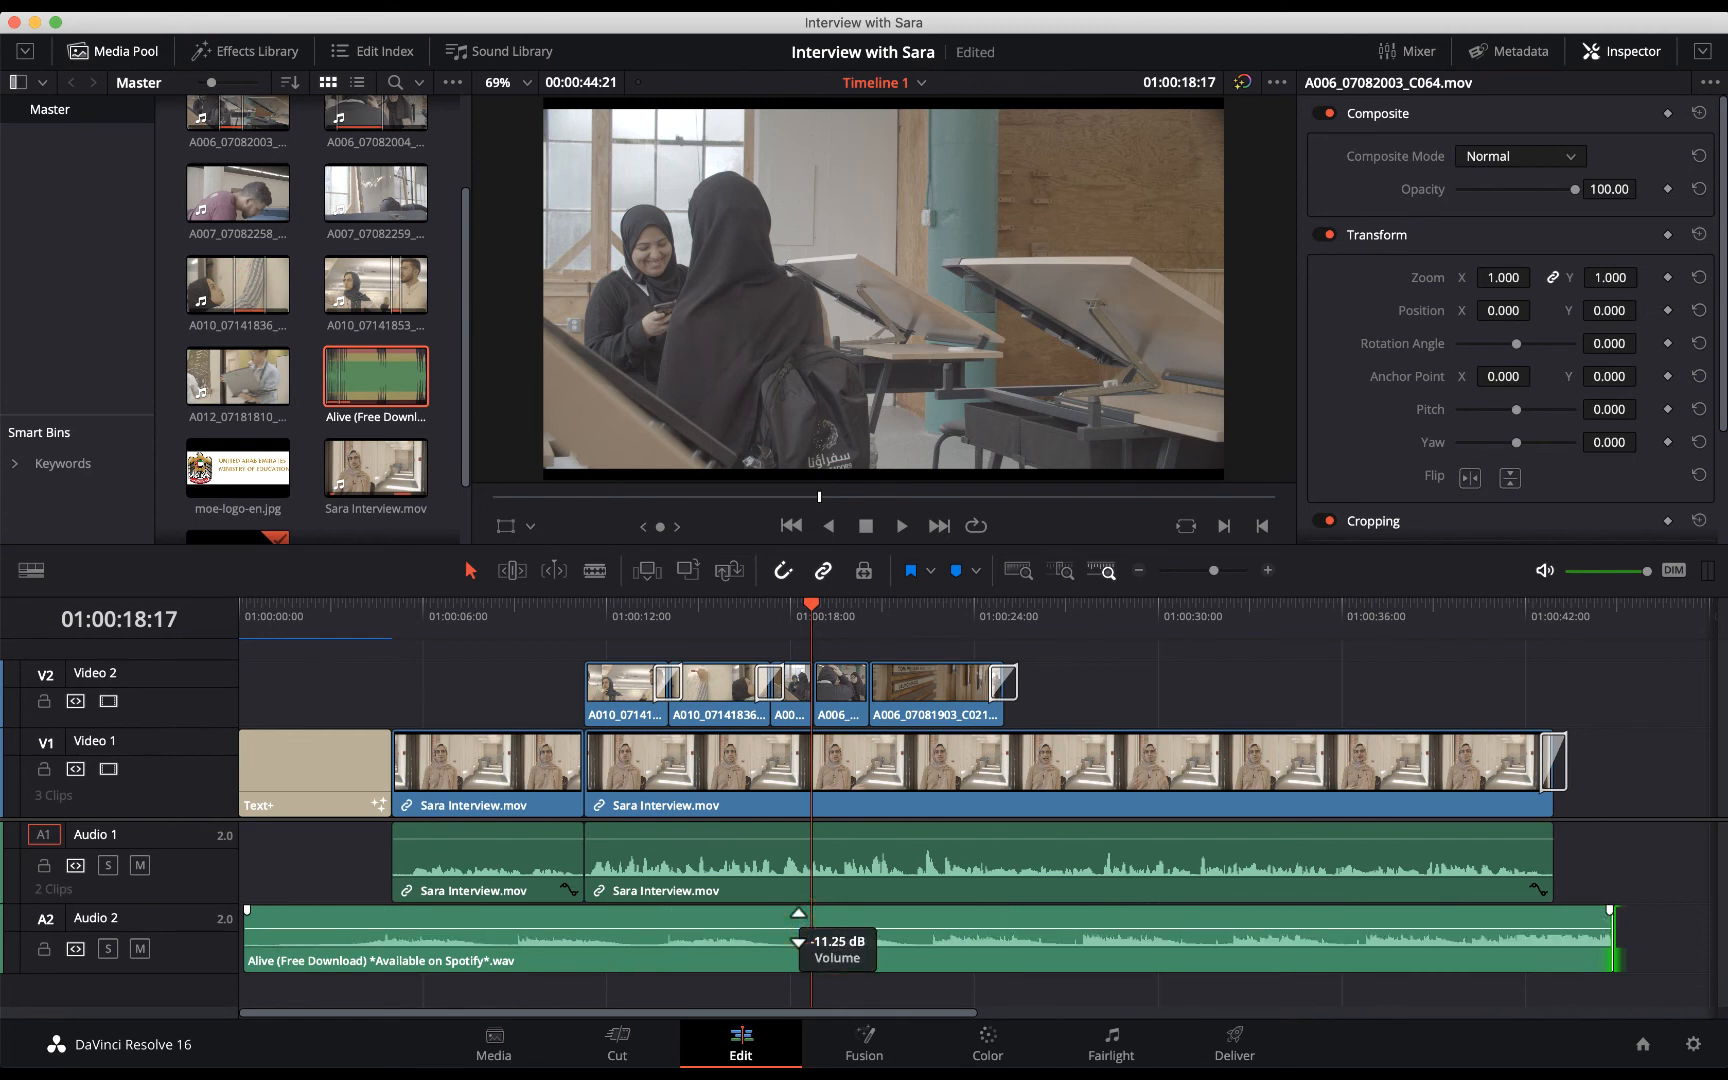
pyautogui.press('space')
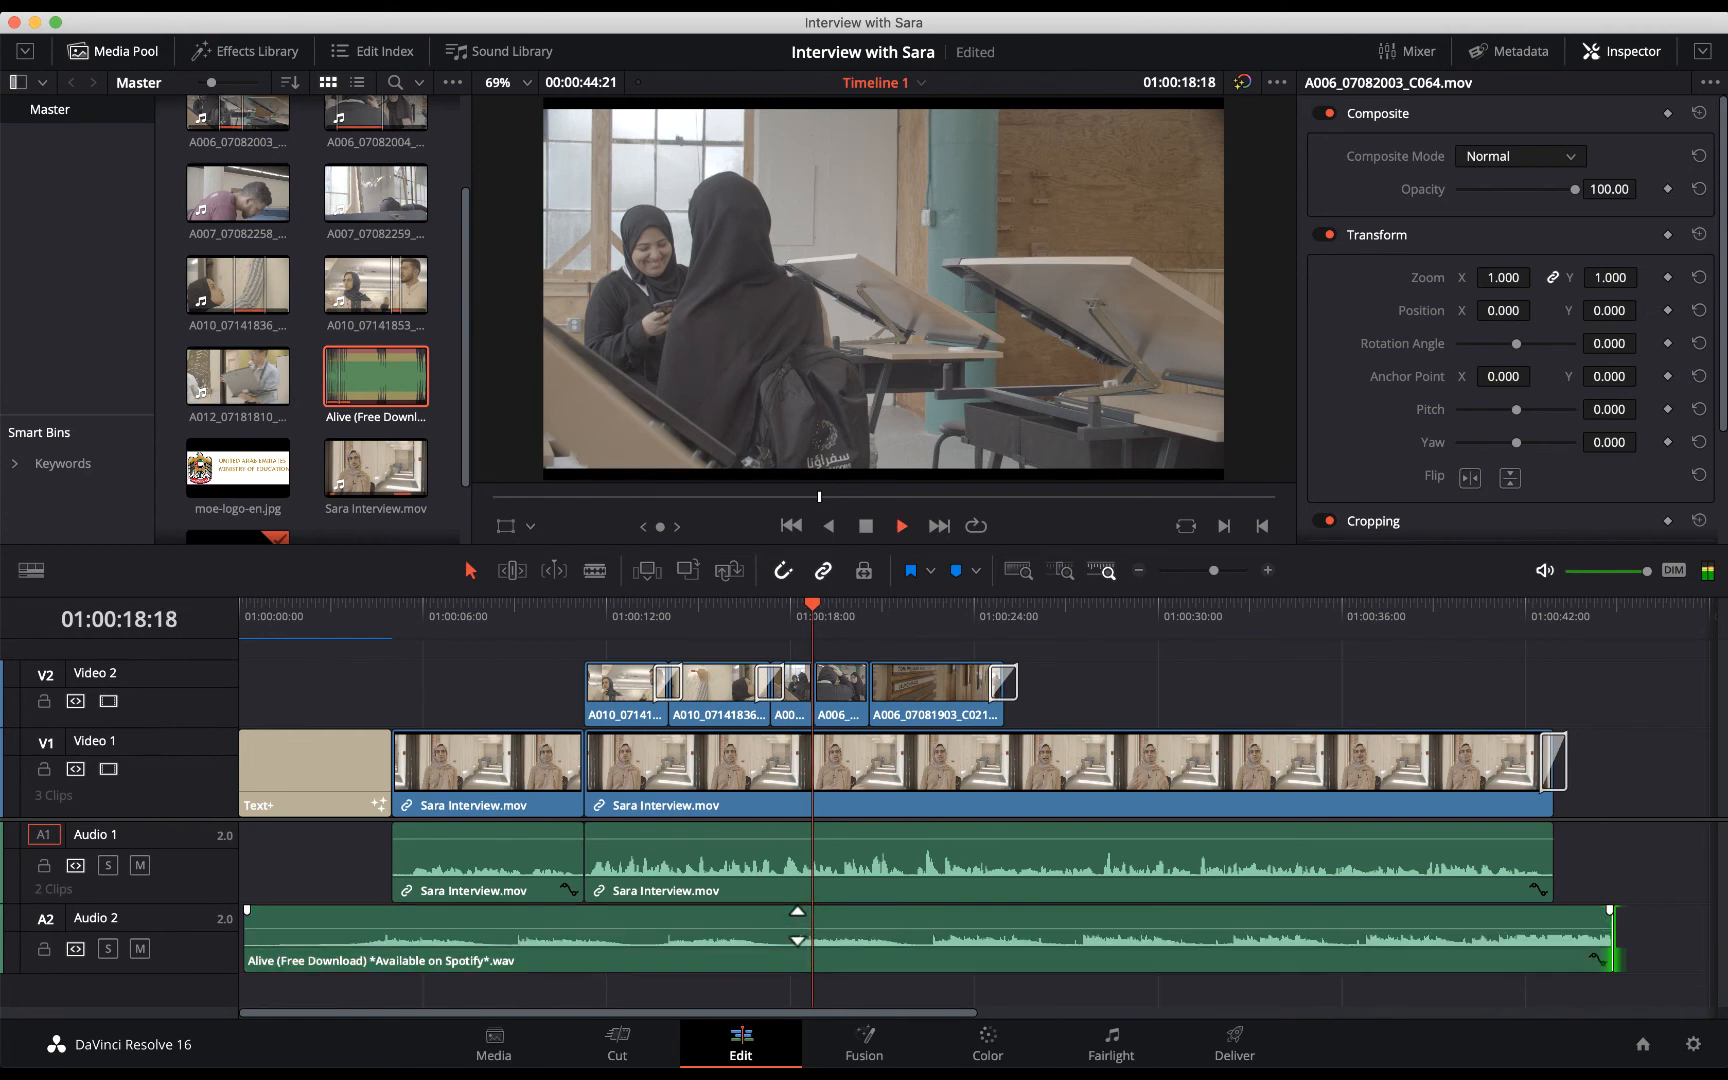
pyautogui.moveTo(797, 926); pyautogui.dragTo(797, 929)
pyautogui.press('space')
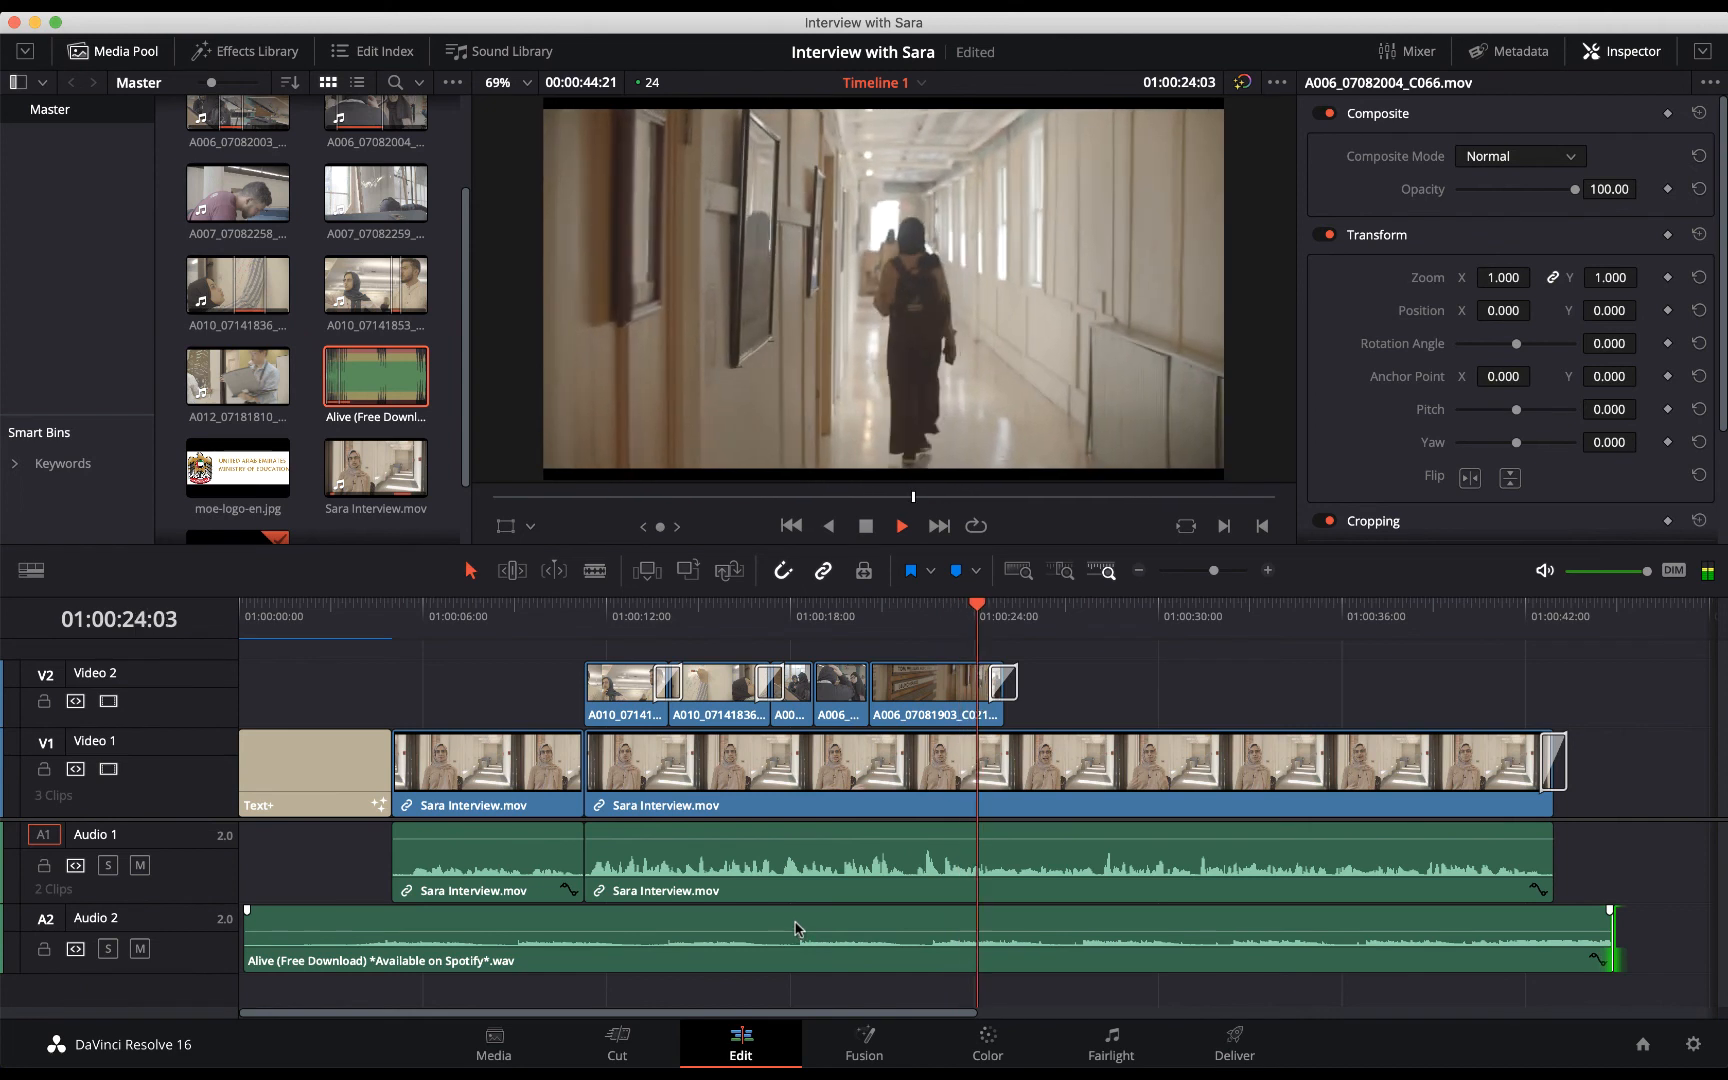
pyautogui.press('space')
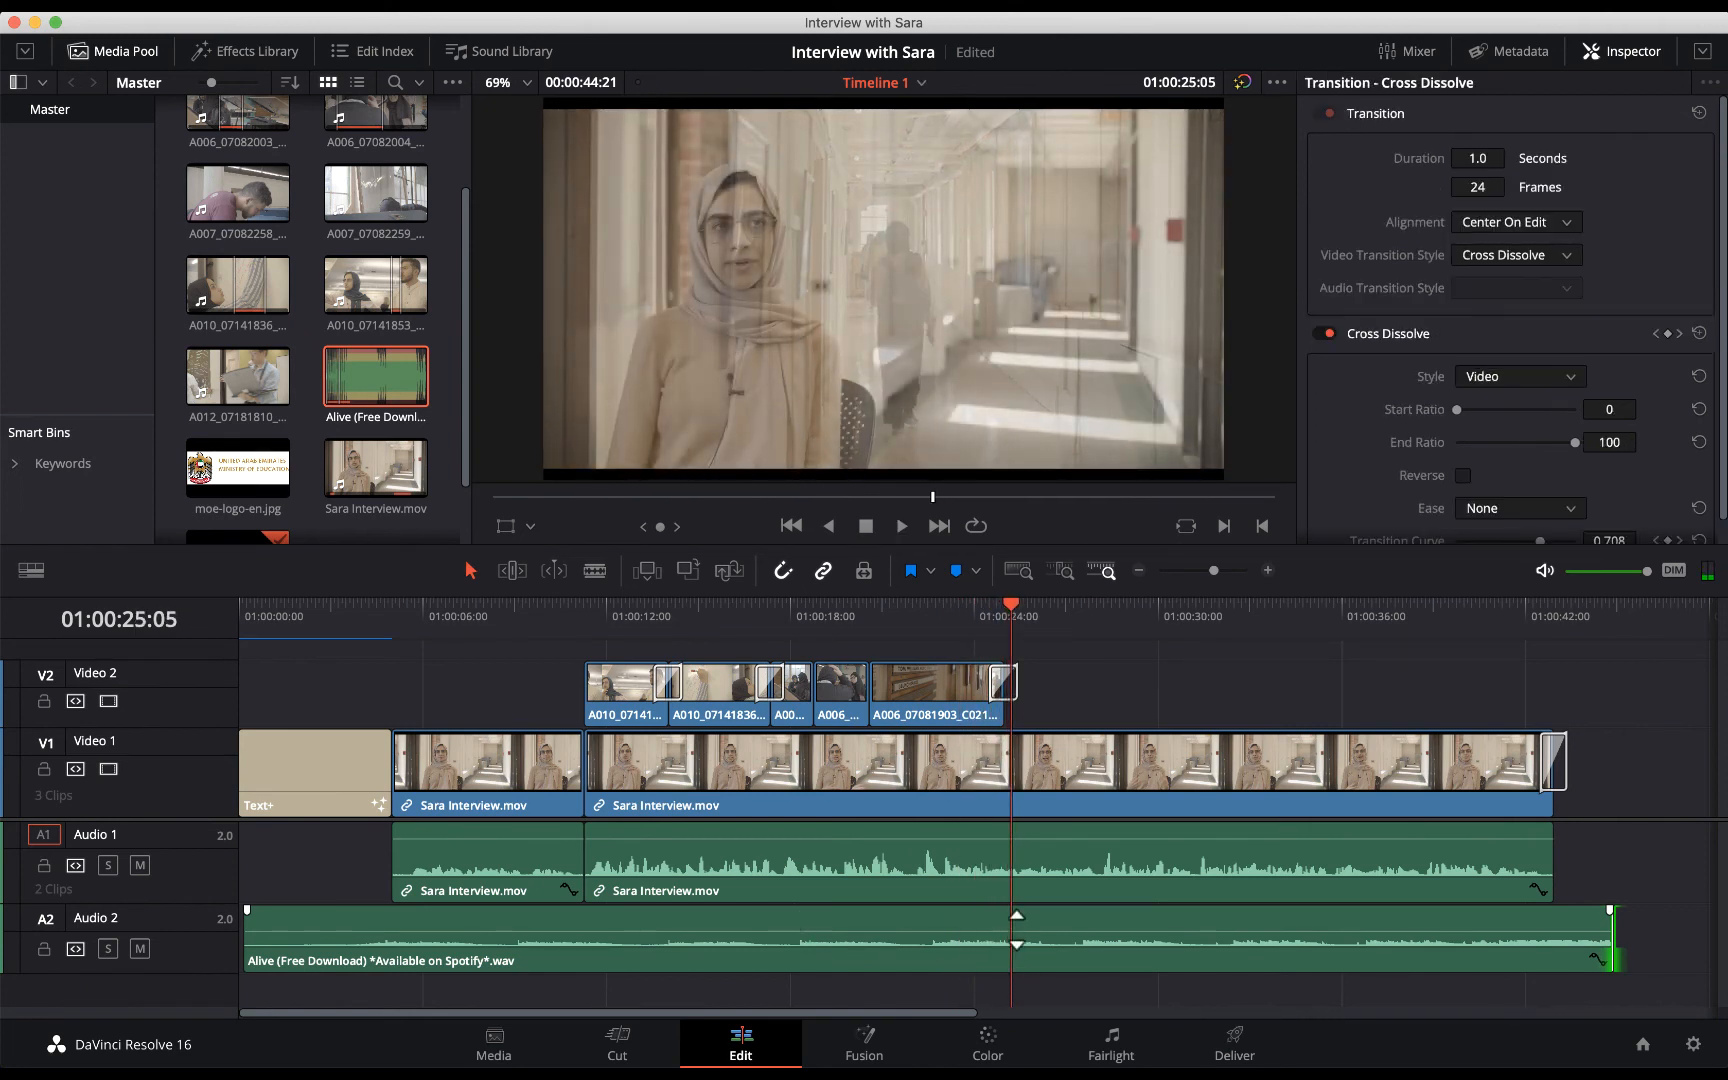
pyautogui.moveTo(1016, 930); pyautogui.dragTo(1017, 936)
pyautogui.press('space')
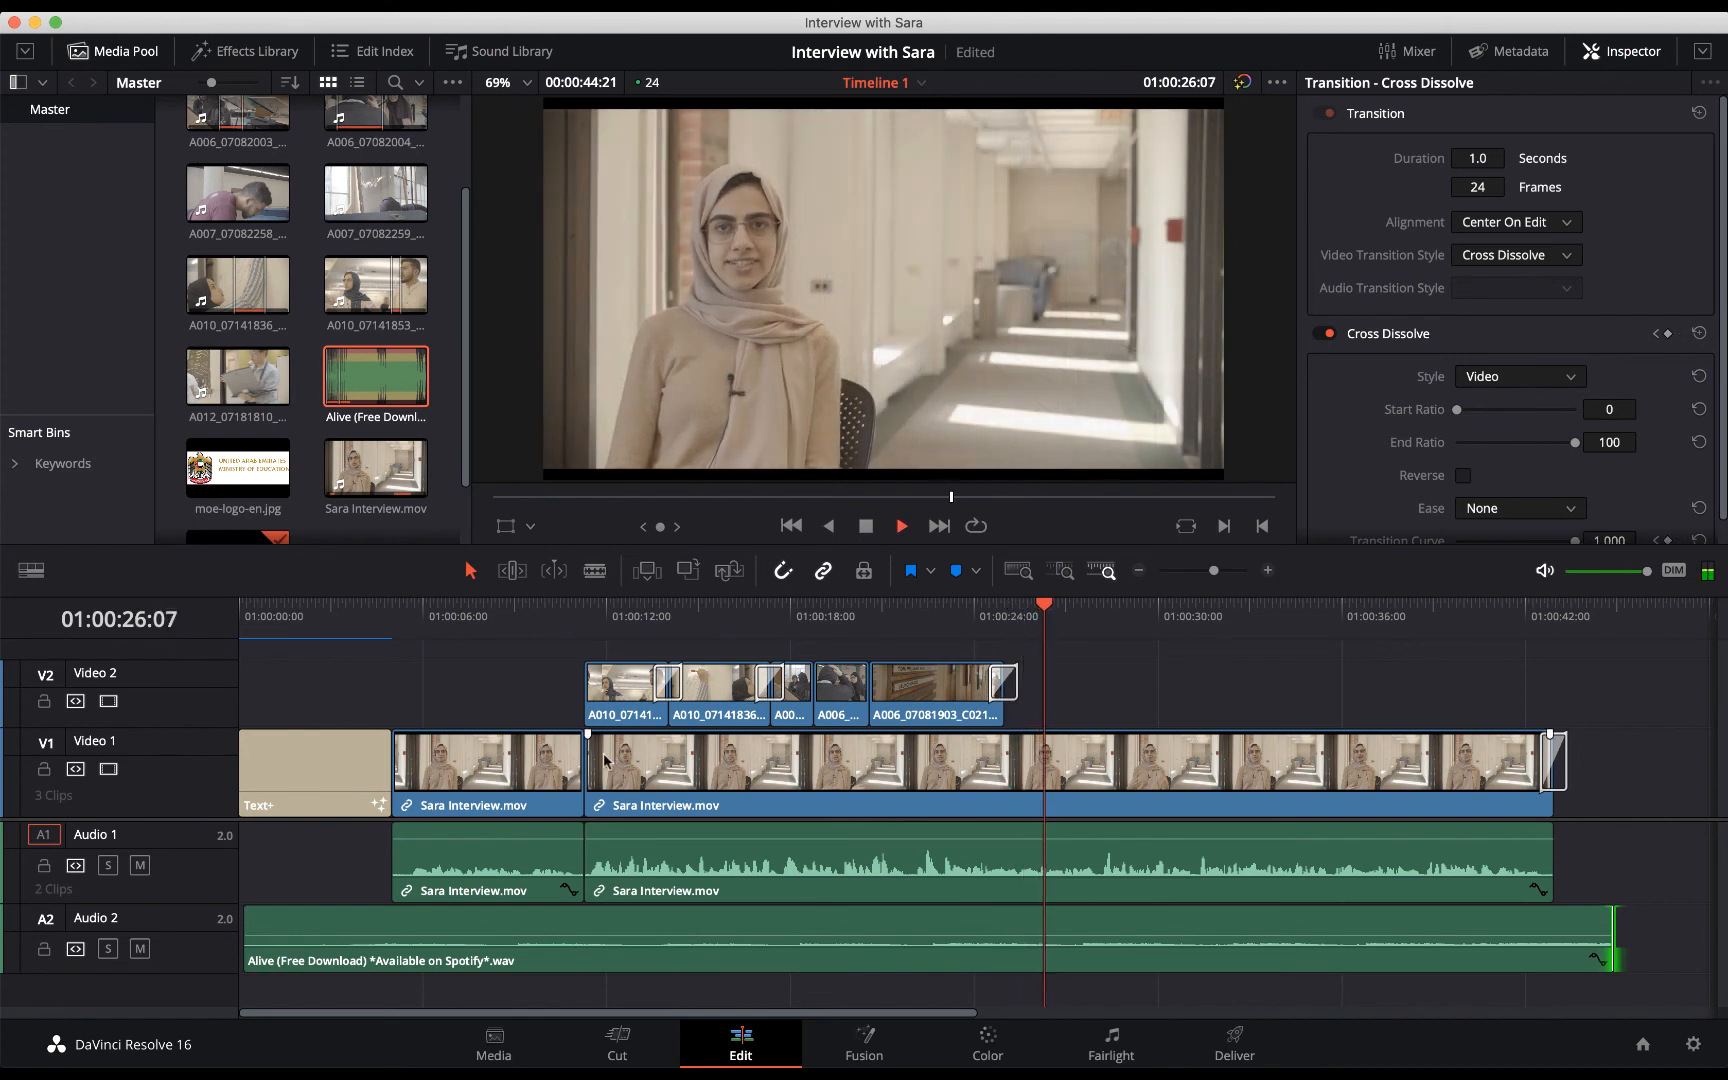
pyautogui.press('space')
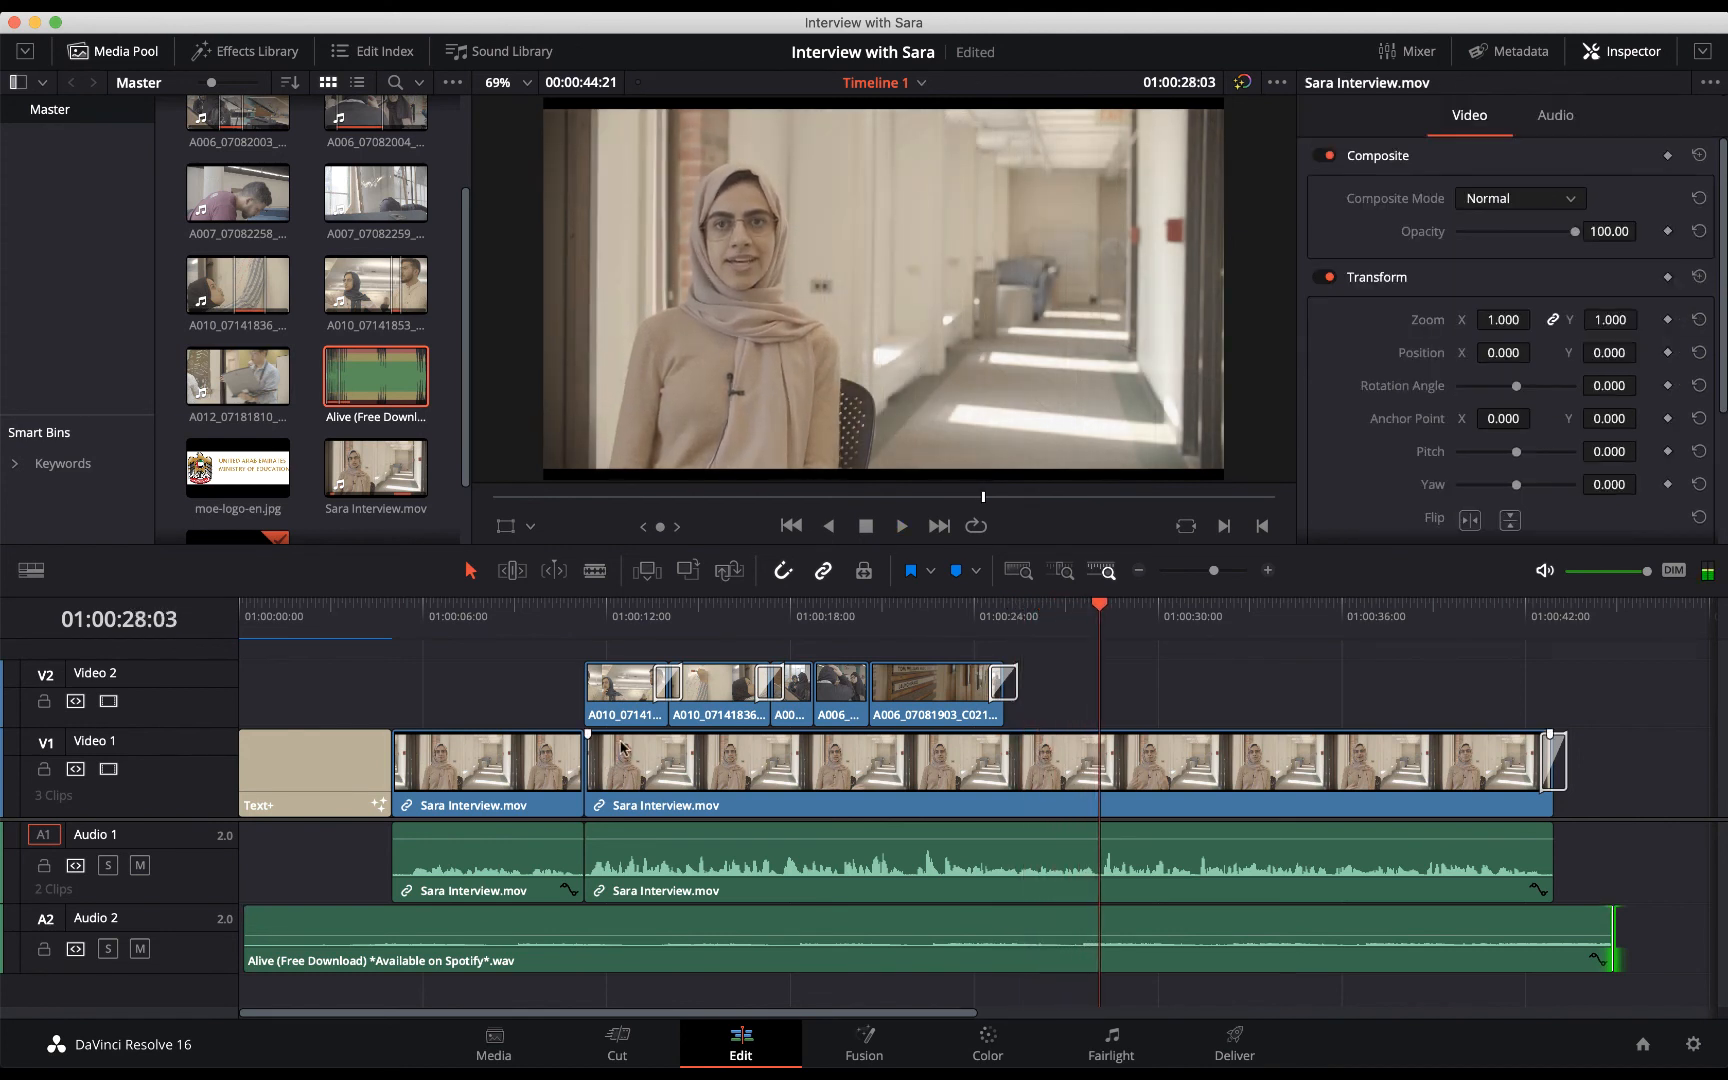
# Play the timeline from its start to 01:00:12:01, and play the ending through to 01:00:44:21.
pyautogui.moveTo(688, 636); pyautogui.dragTo(237, 617)
pyautogui.press('space')
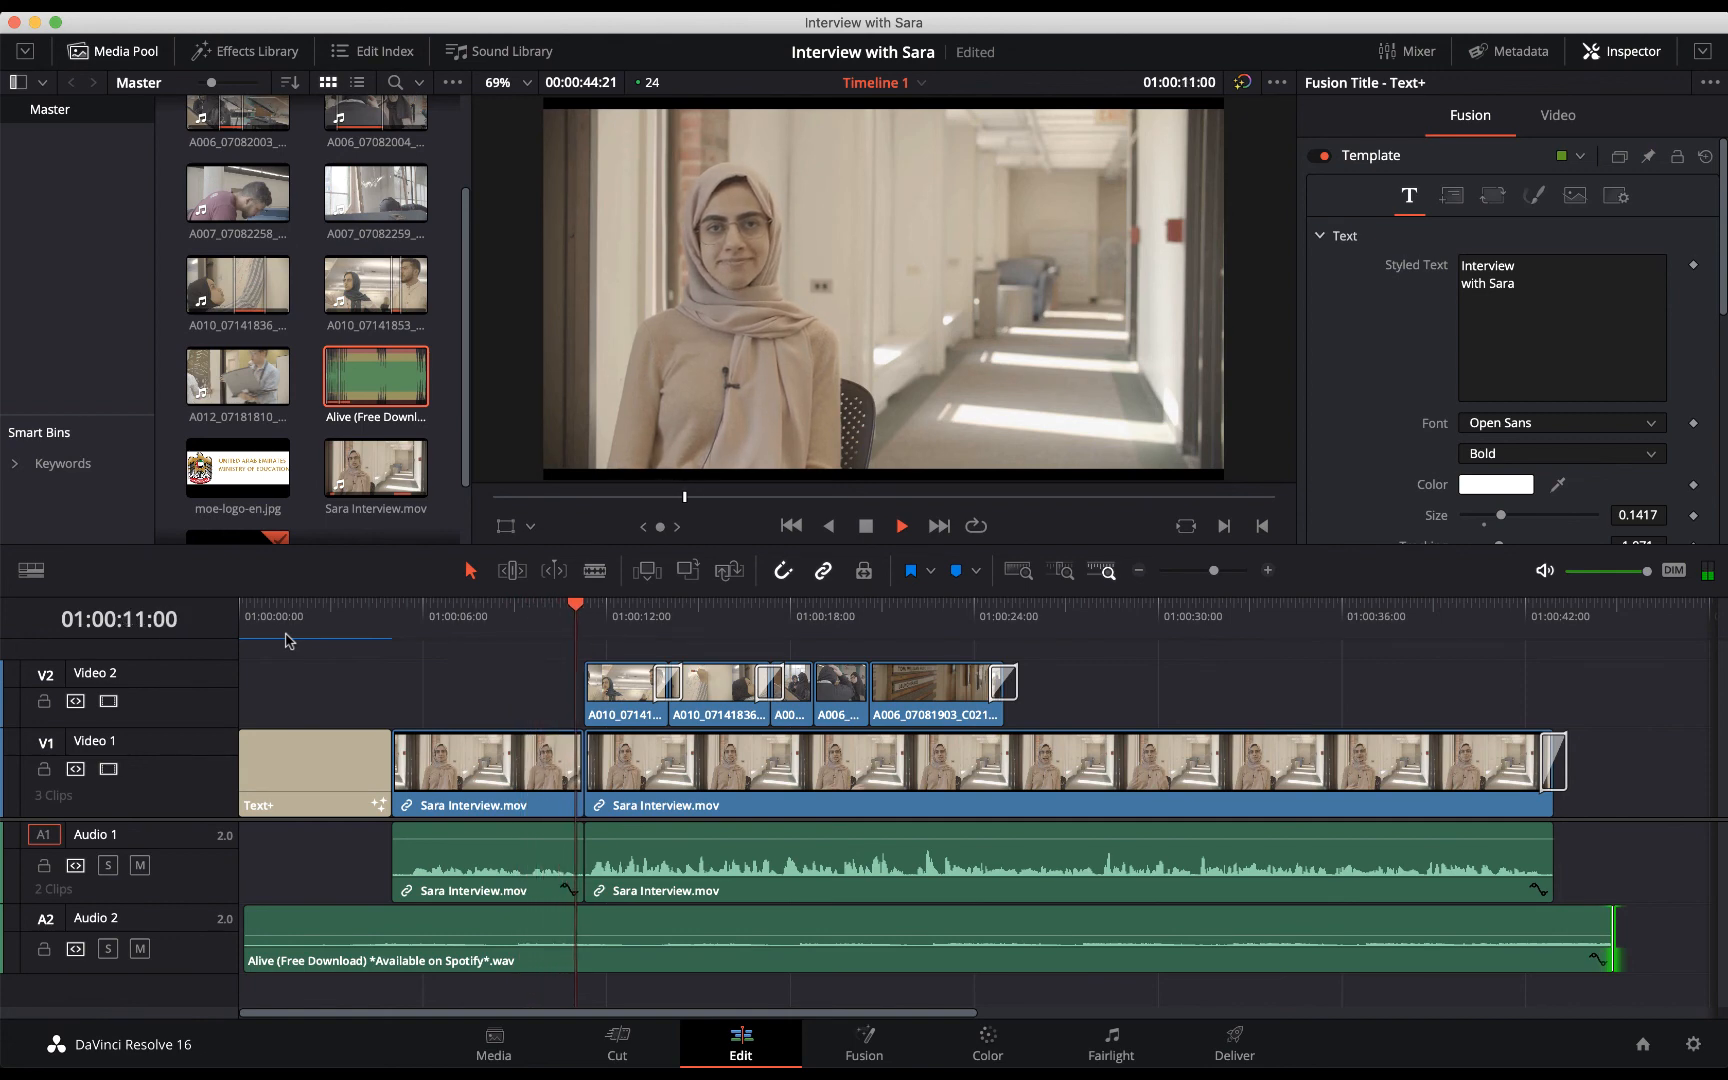
pyautogui.press('space')
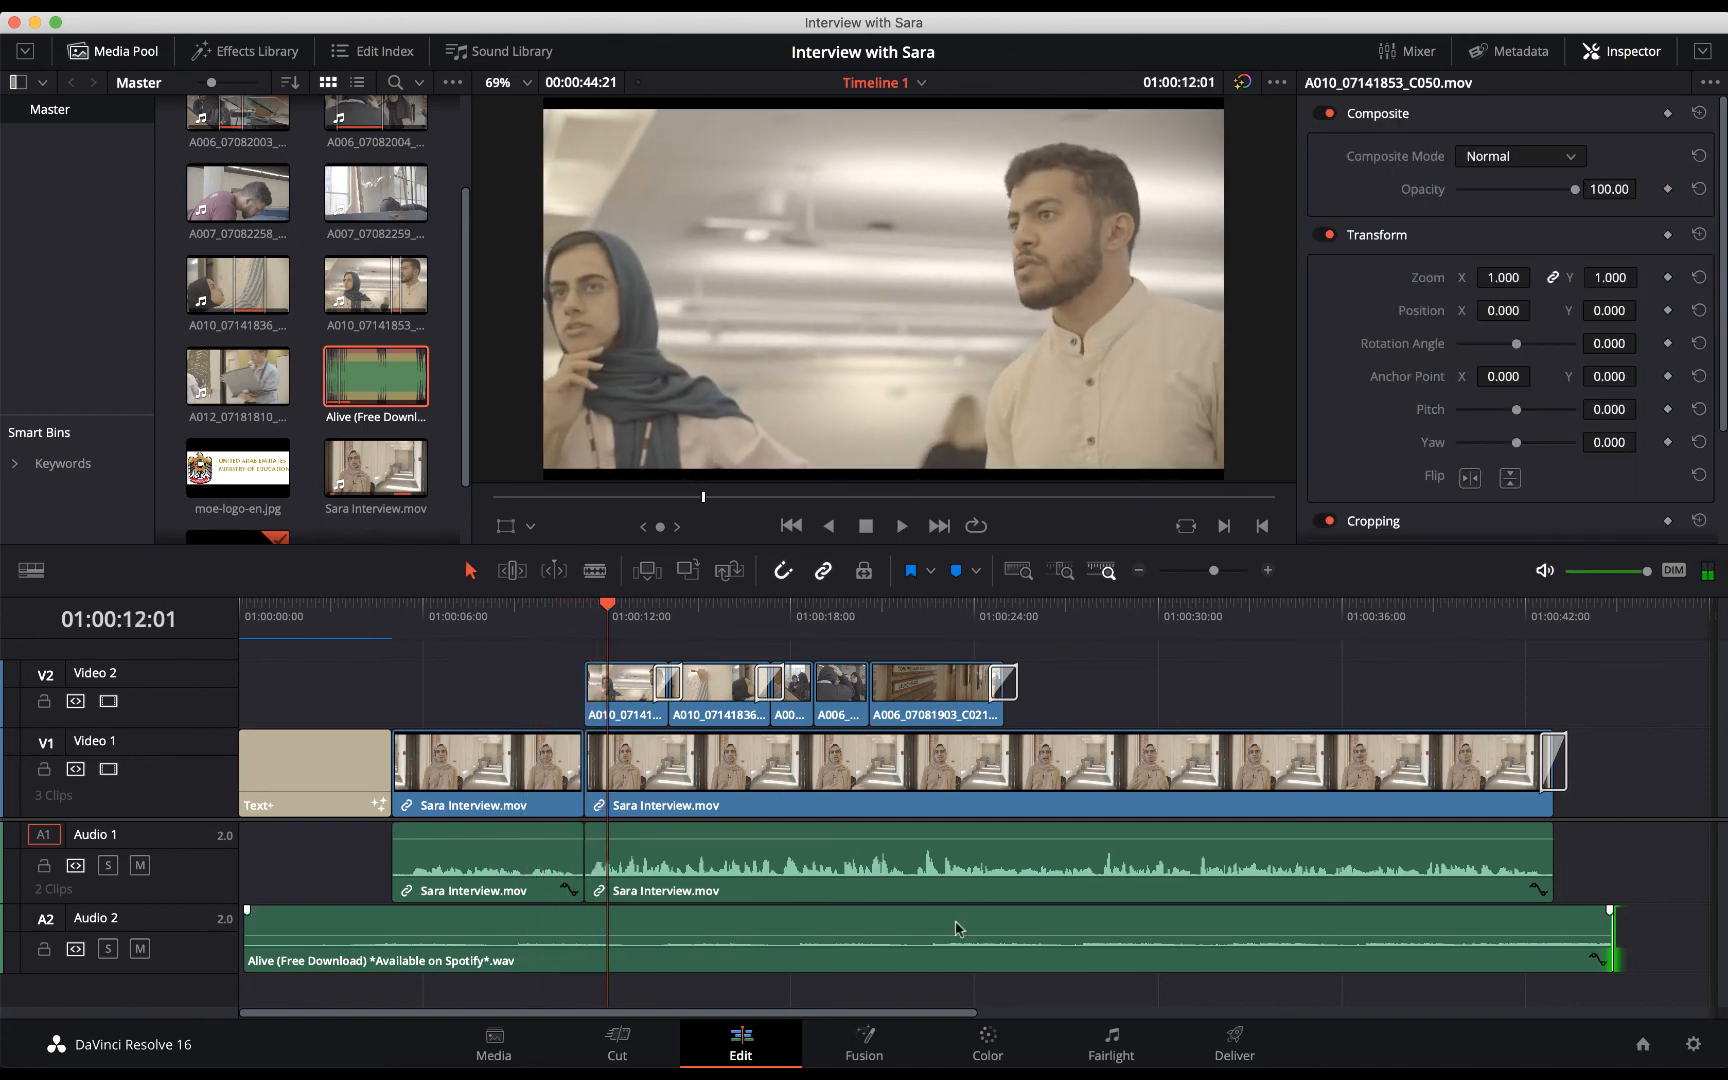
pyautogui.hscroll(5, 893, 1012)
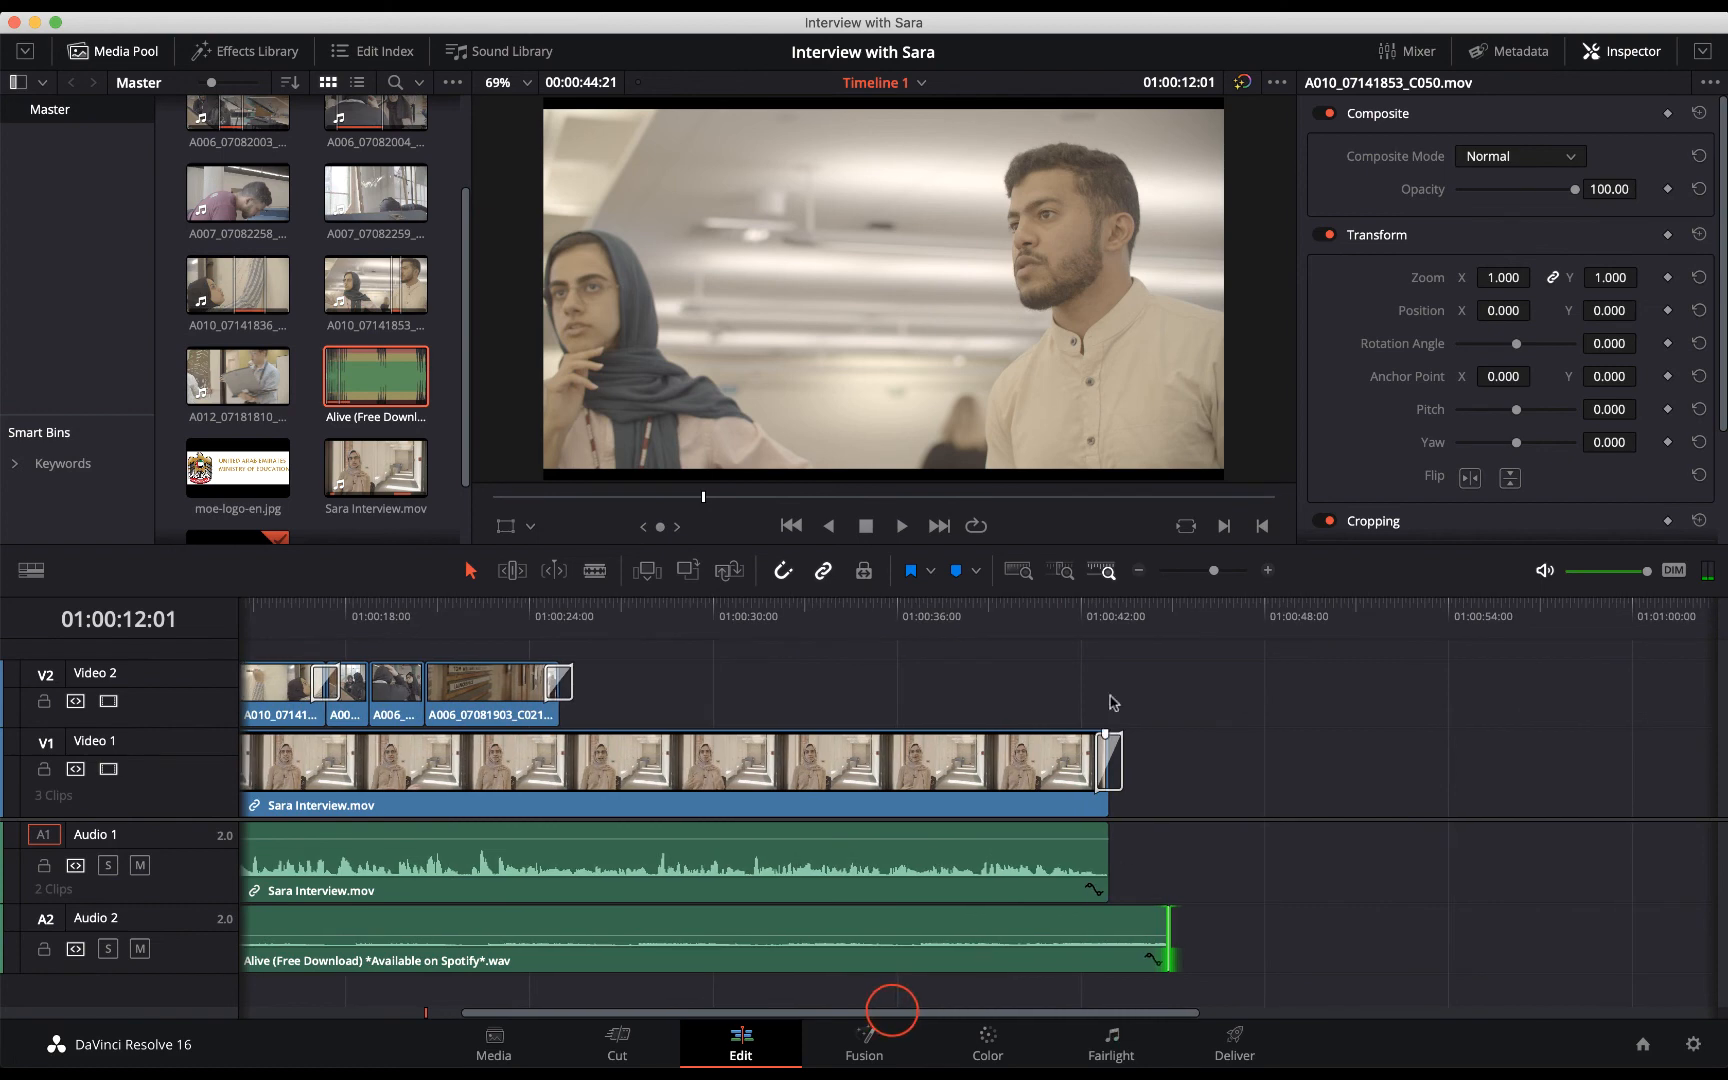
pyautogui.click(1070, 619)
pyautogui.press('space')
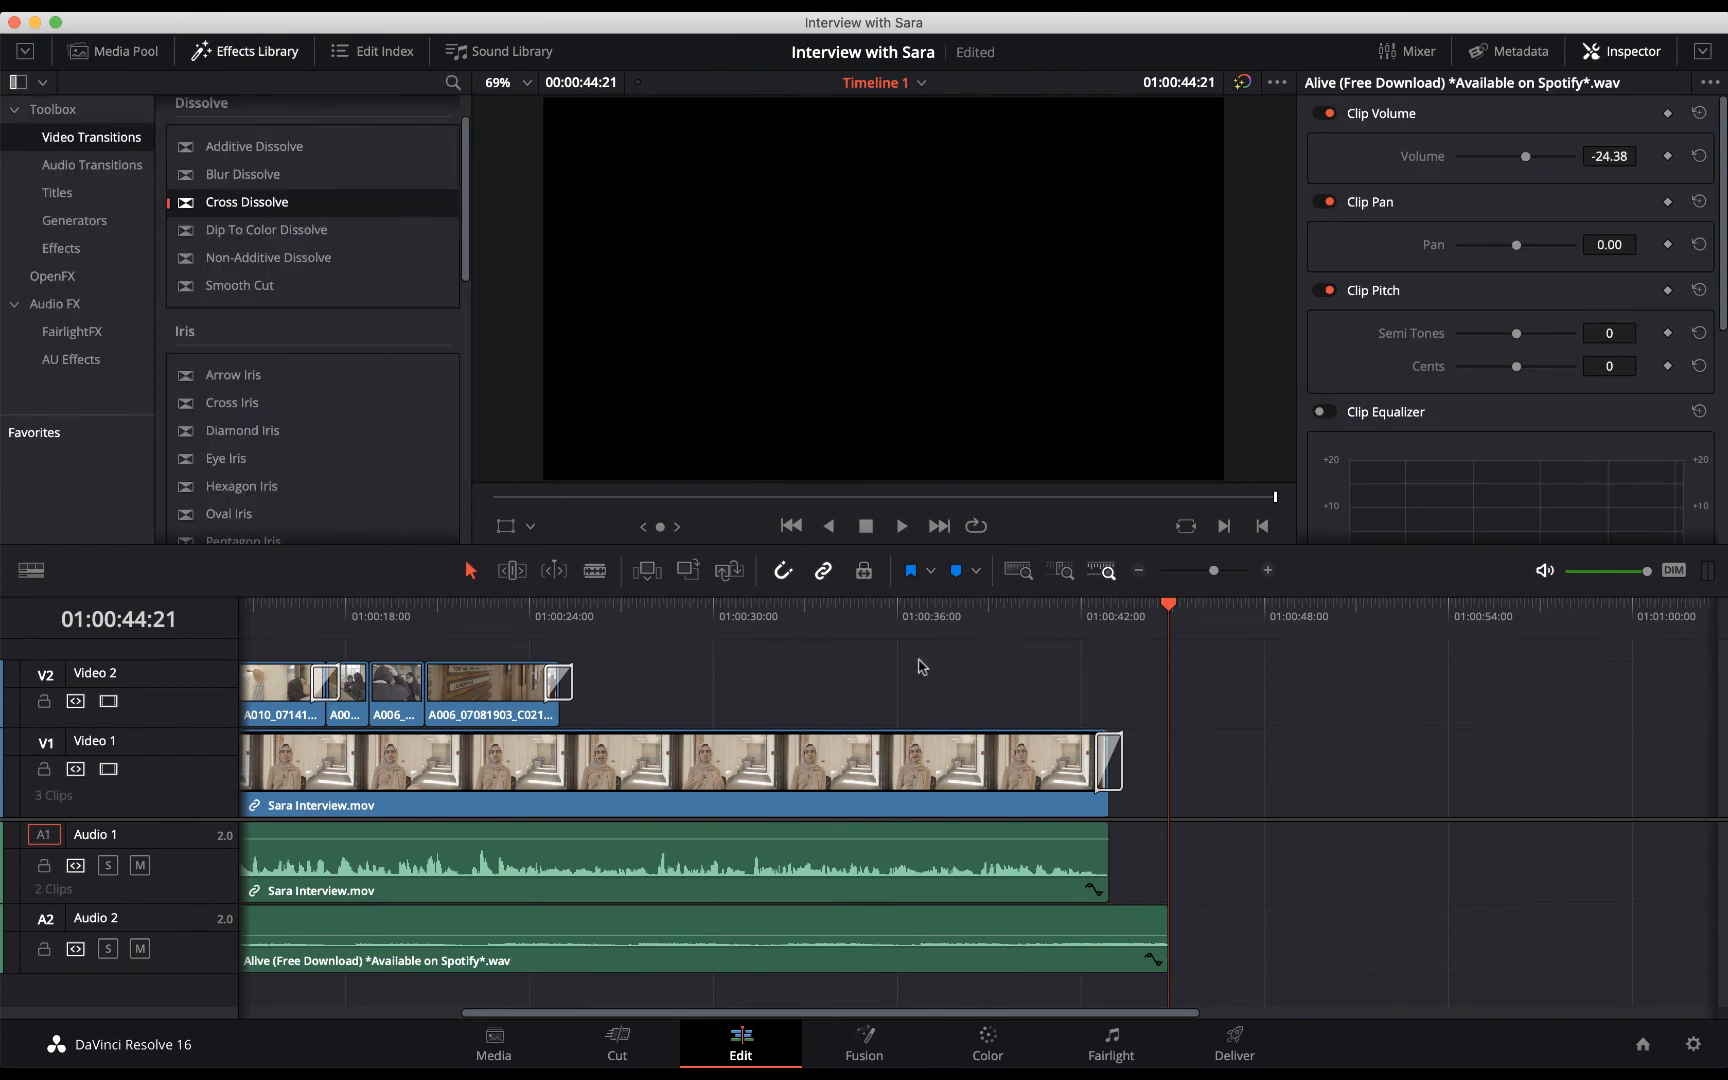
# Add a fade-out of about 6 seconds to the end of the music clip on Audio 2.
pyautogui.moveTo(1060, 629); pyautogui.dragTo(1046, 630)
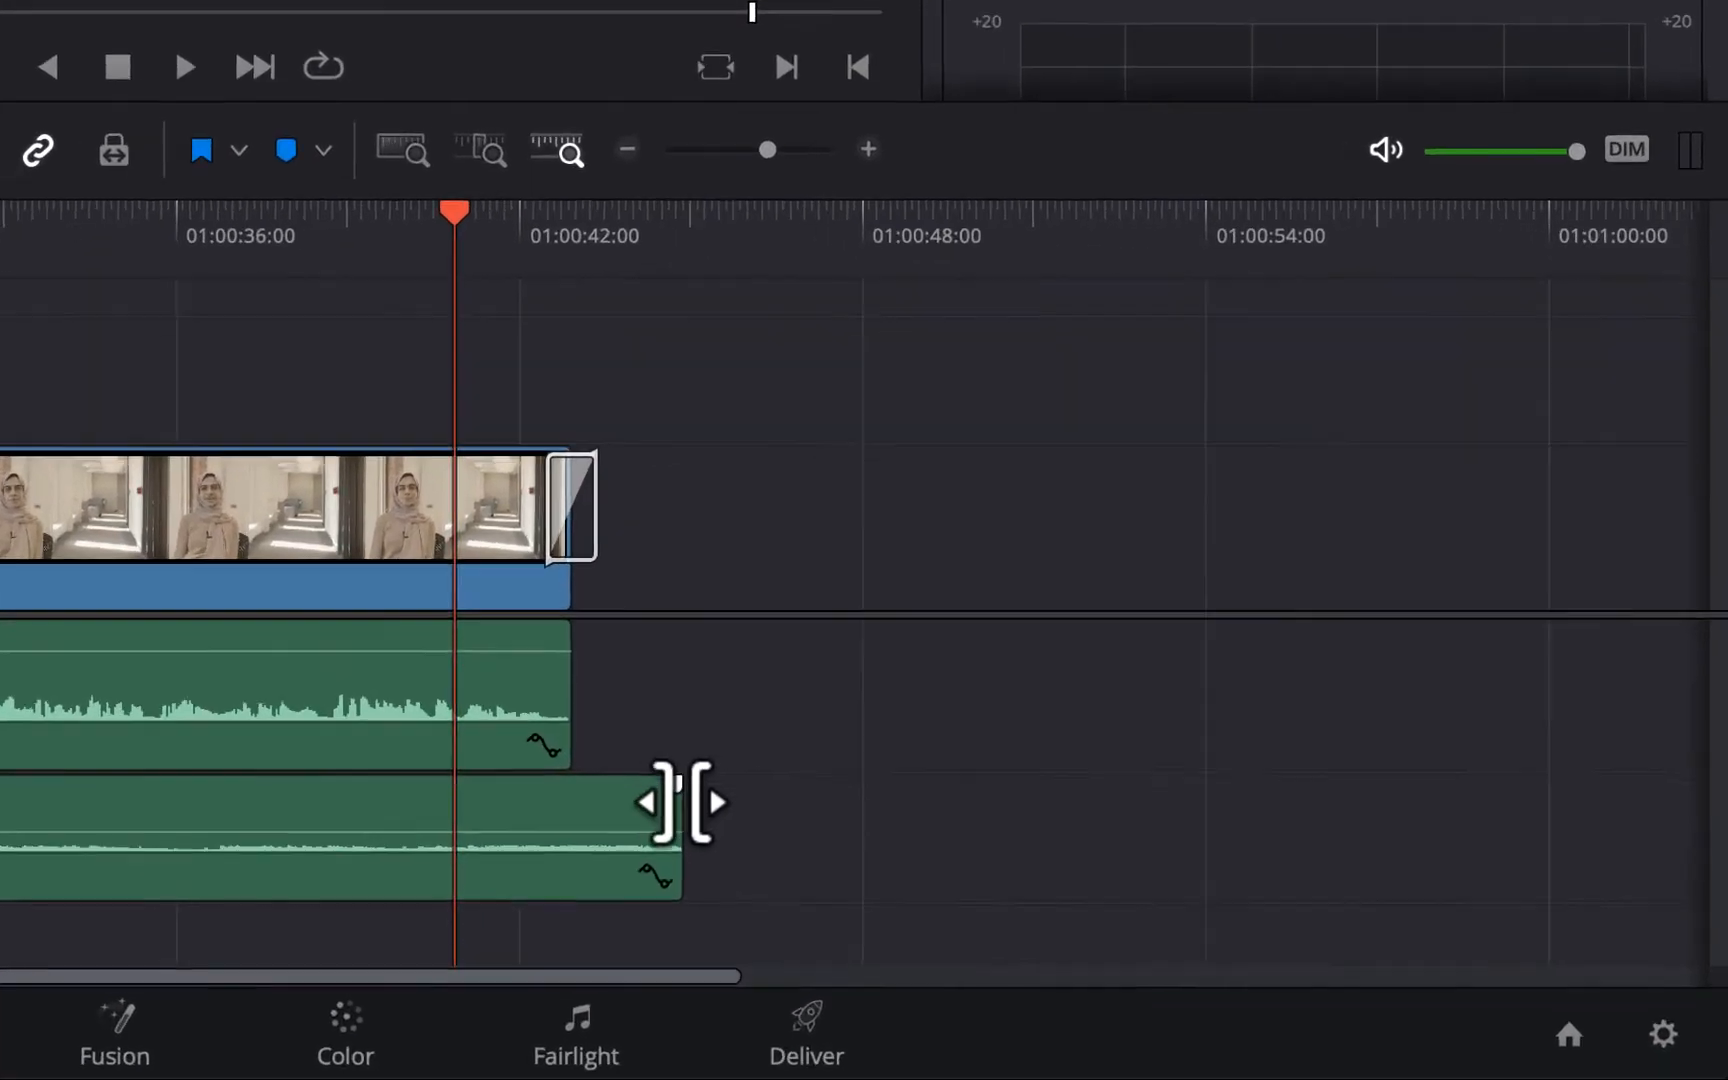
pyautogui.moveTo(1166, 910); pyautogui.dragTo(1155, 910)
pyautogui.moveTo(630, 770); pyautogui.dragTo(260, 719)
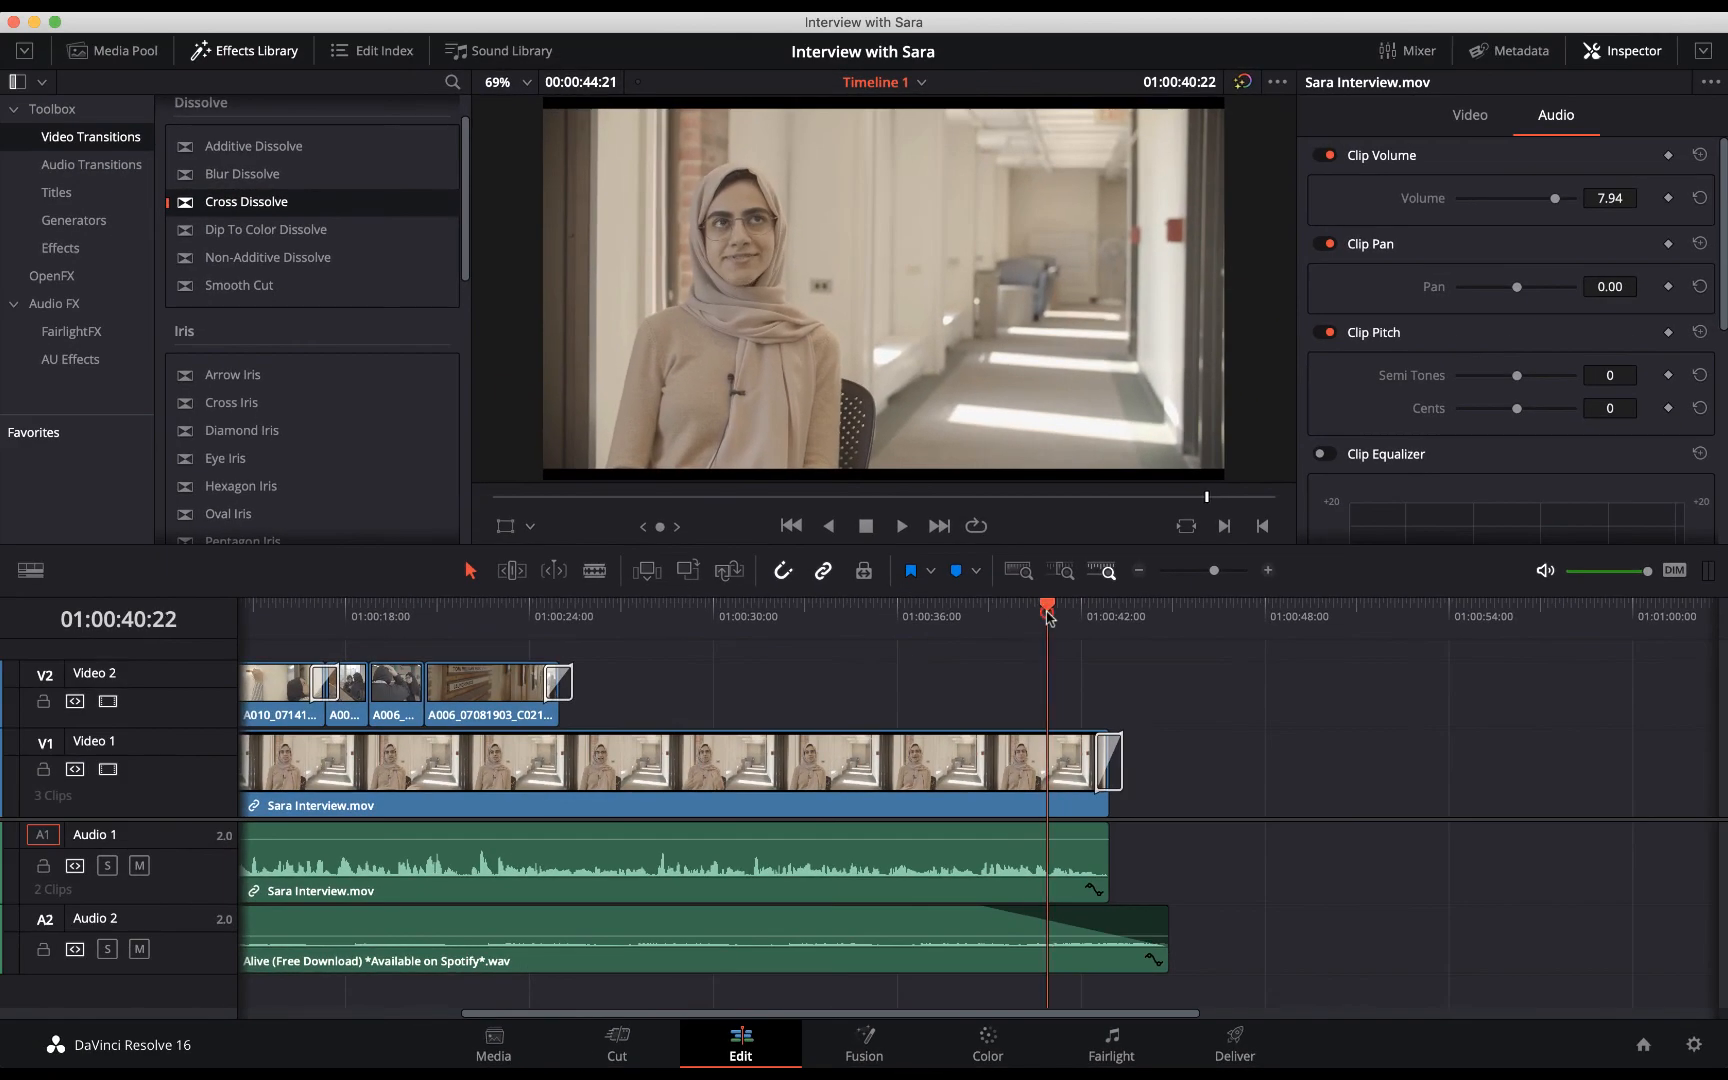
# Play the ending through to 01:00:44:21 to check the fade-out, return the playhead to 01:00:36:15, and fit the whole timeline in view.
pyautogui.moveTo(1046, 612); pyautogui.dragTo(922, 605)
pyautogui.press('space')
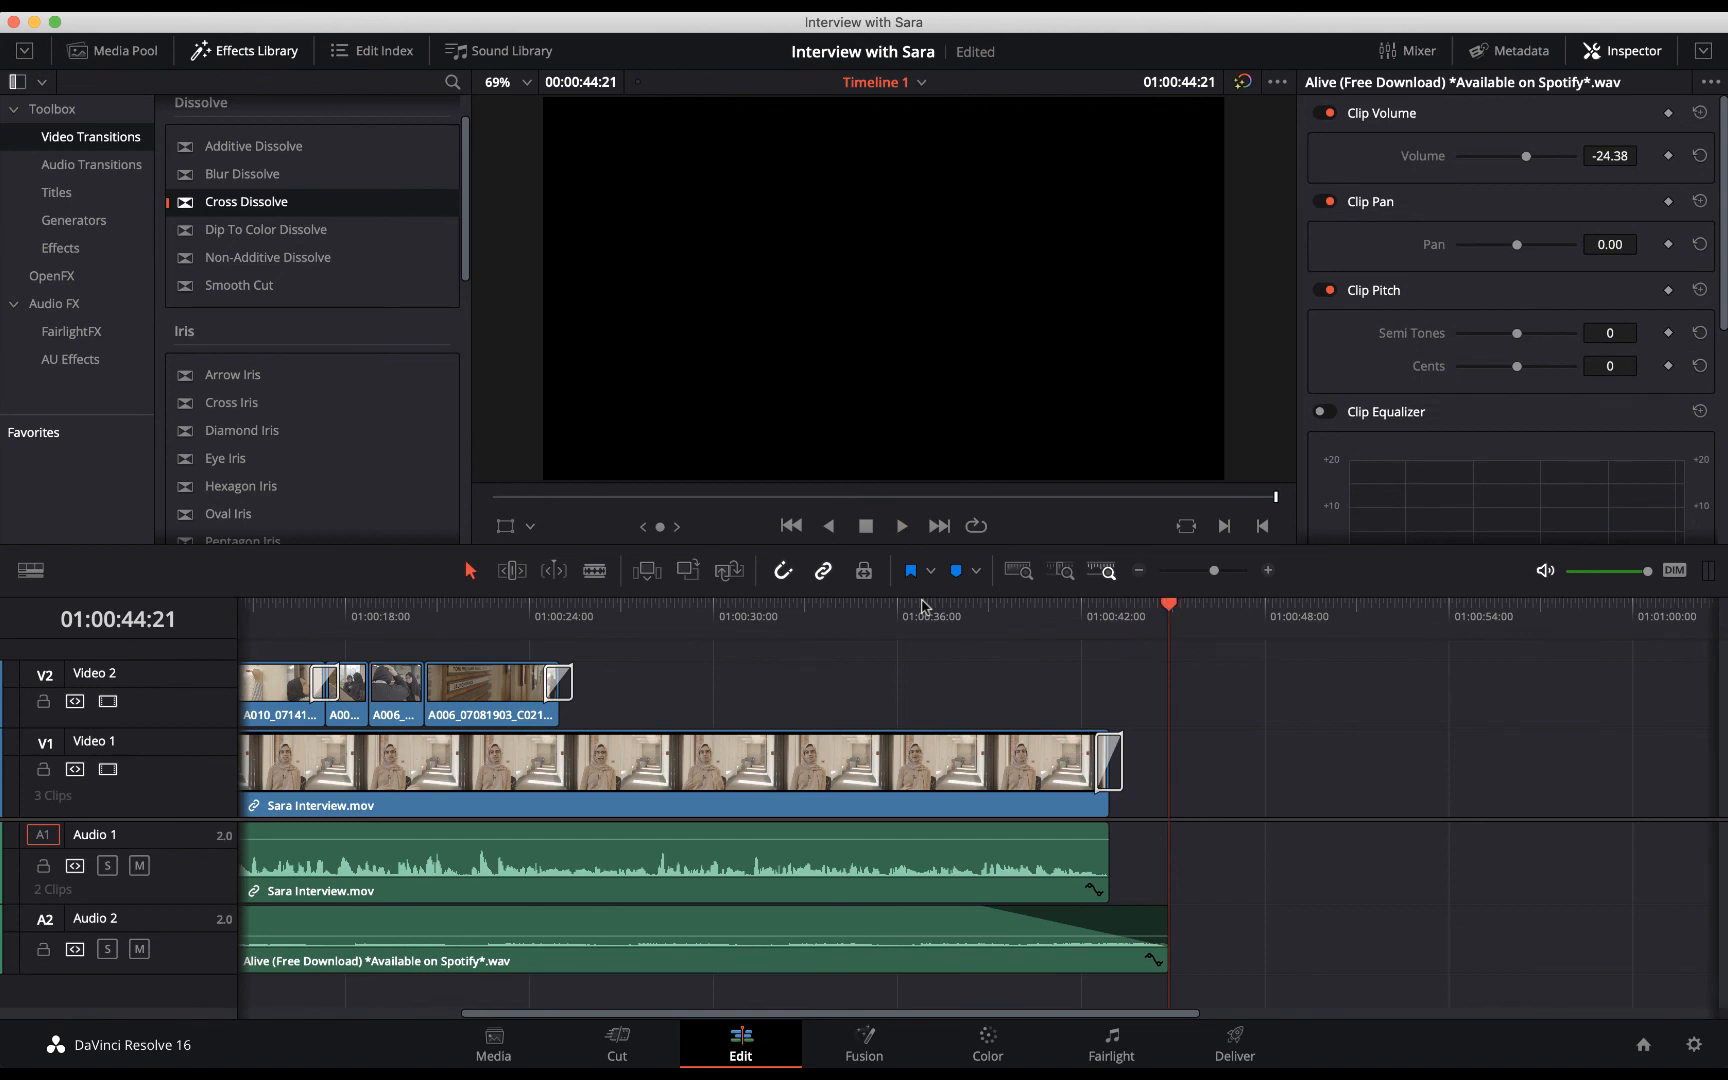
pyautogui.click(922, 624)
pyautogui.hotkey('shift', 'z')
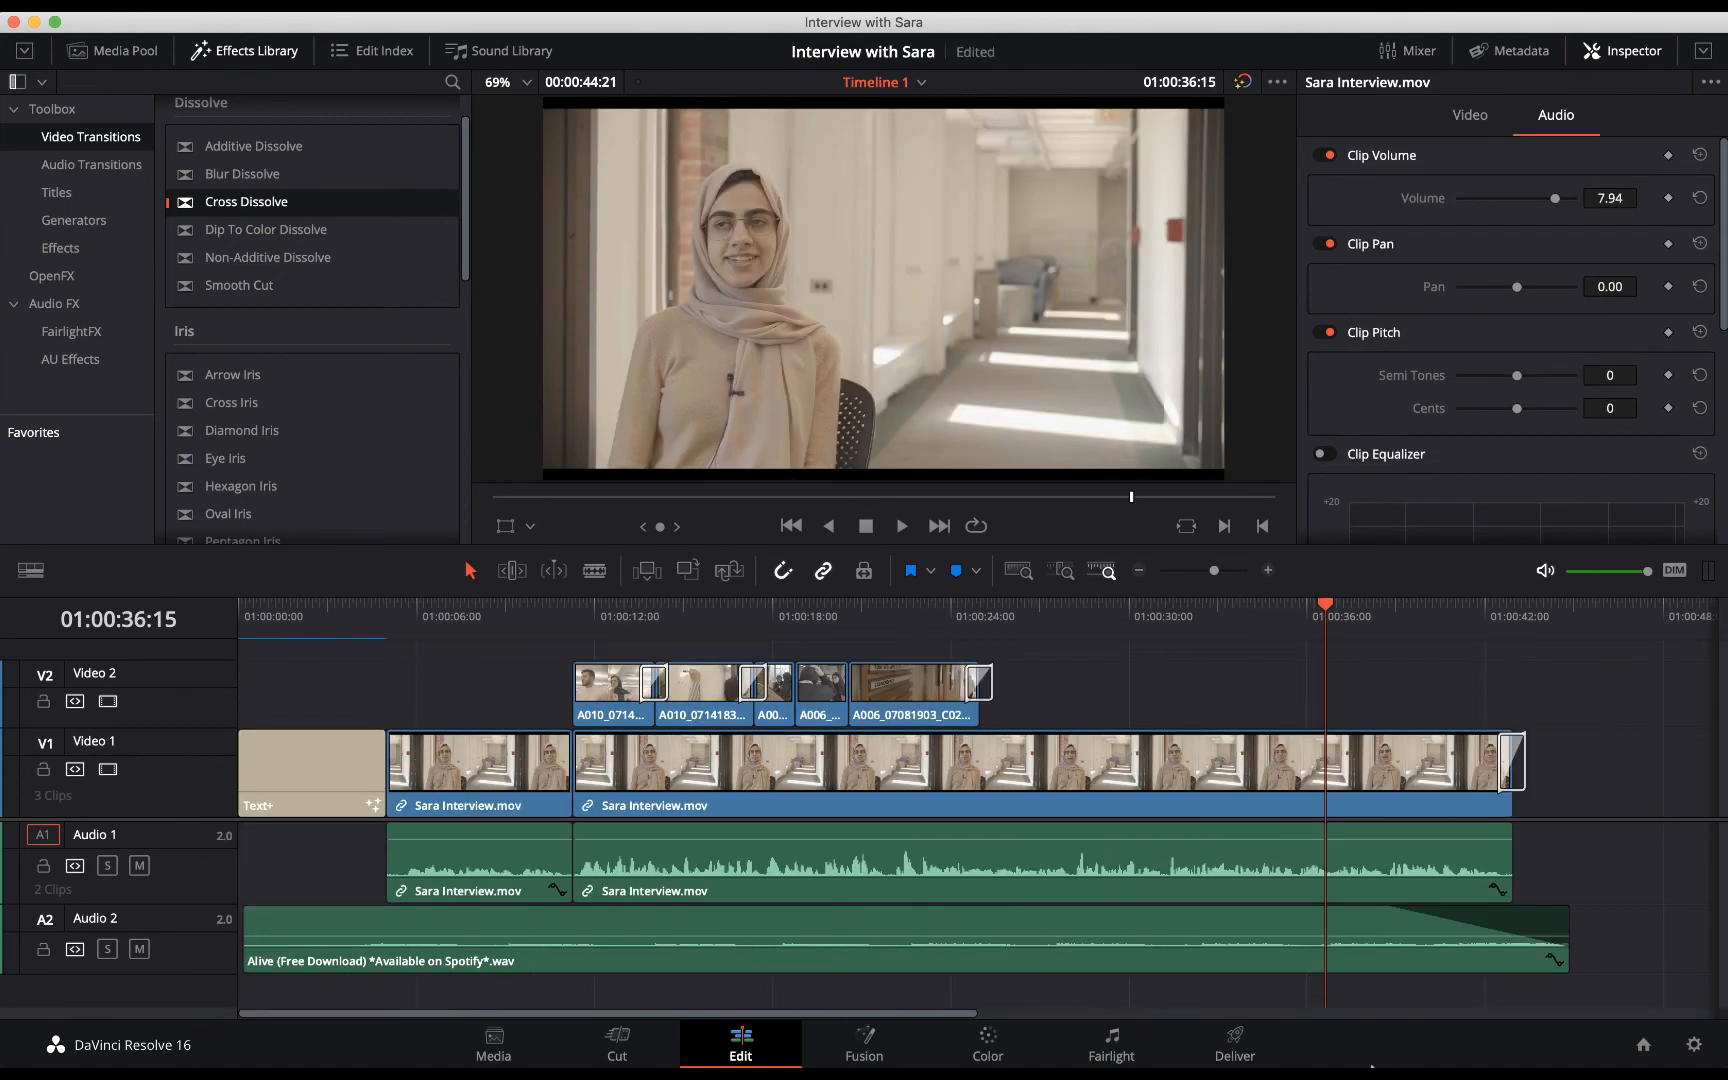
# Go to the Deliver page and look through the render presets, from YouTube and Vimeo to IMF and Premiere XML.
pyautogui.click(1234, 1038)
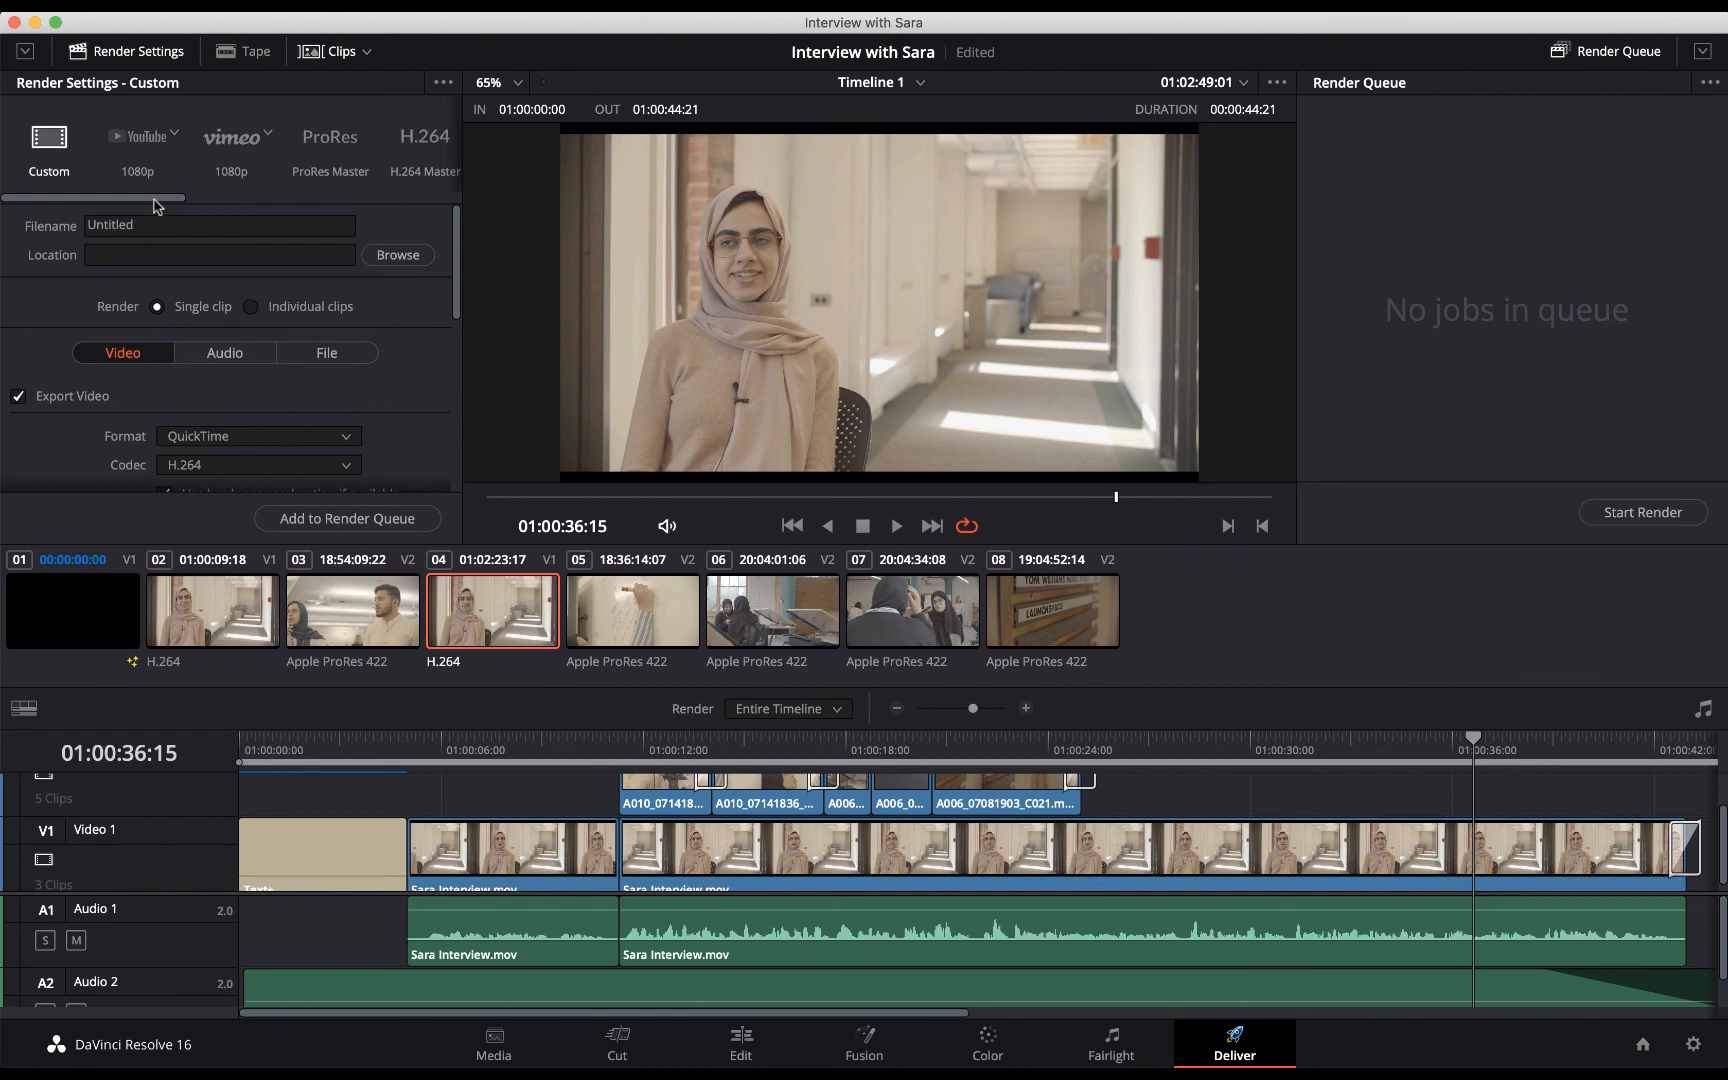
pyautogui.moveTo(154, 199)
pyautogui.mouseDown()
pyautogui.moveTo(204, 195)
pyautogui.moveTo(138, 189)
pyautogui.mouseUp()
pyautogui.click(139, 141)
pyautogui.click(221, 141)
pyautogui.moveTo(165, 193); pyautogui.dragTo(251, 201)
pyautogui.click(175, 150)
pyautogui.click(175, 140)
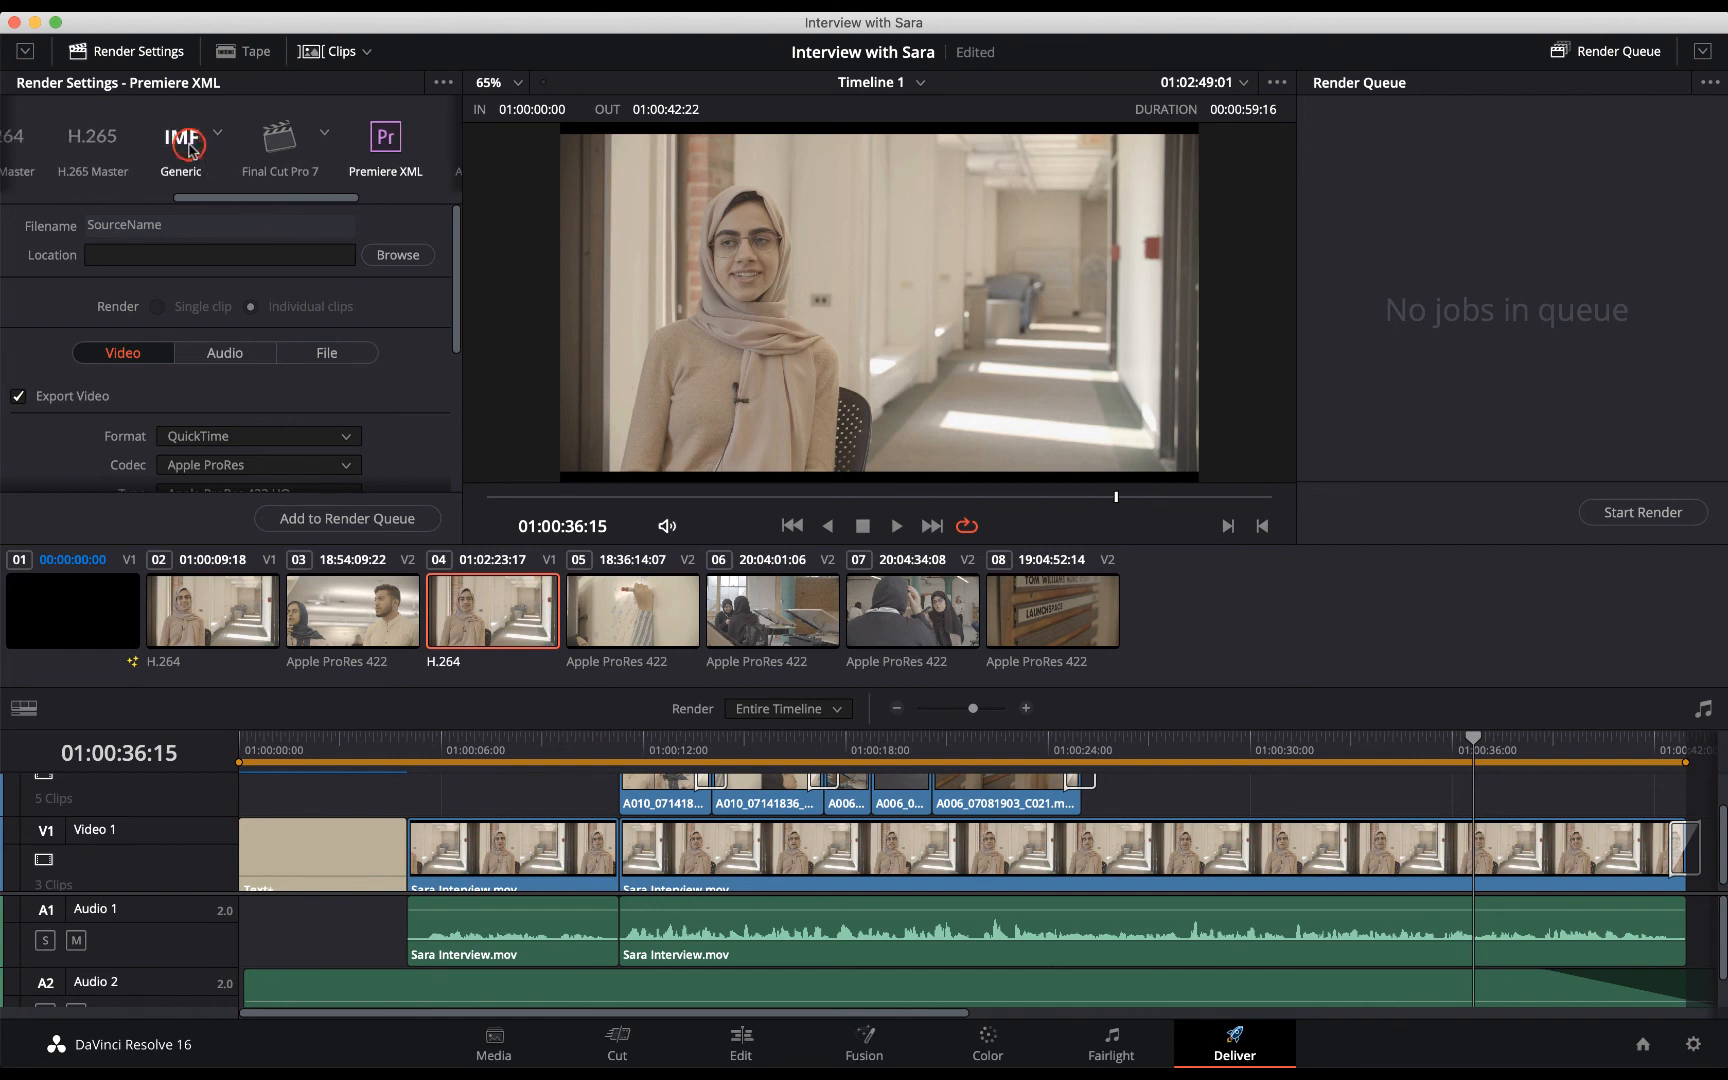
# Select the Custom render preset after viewing the IMF preset, and name the output file after the project.
pyautogui.click(190, 148)
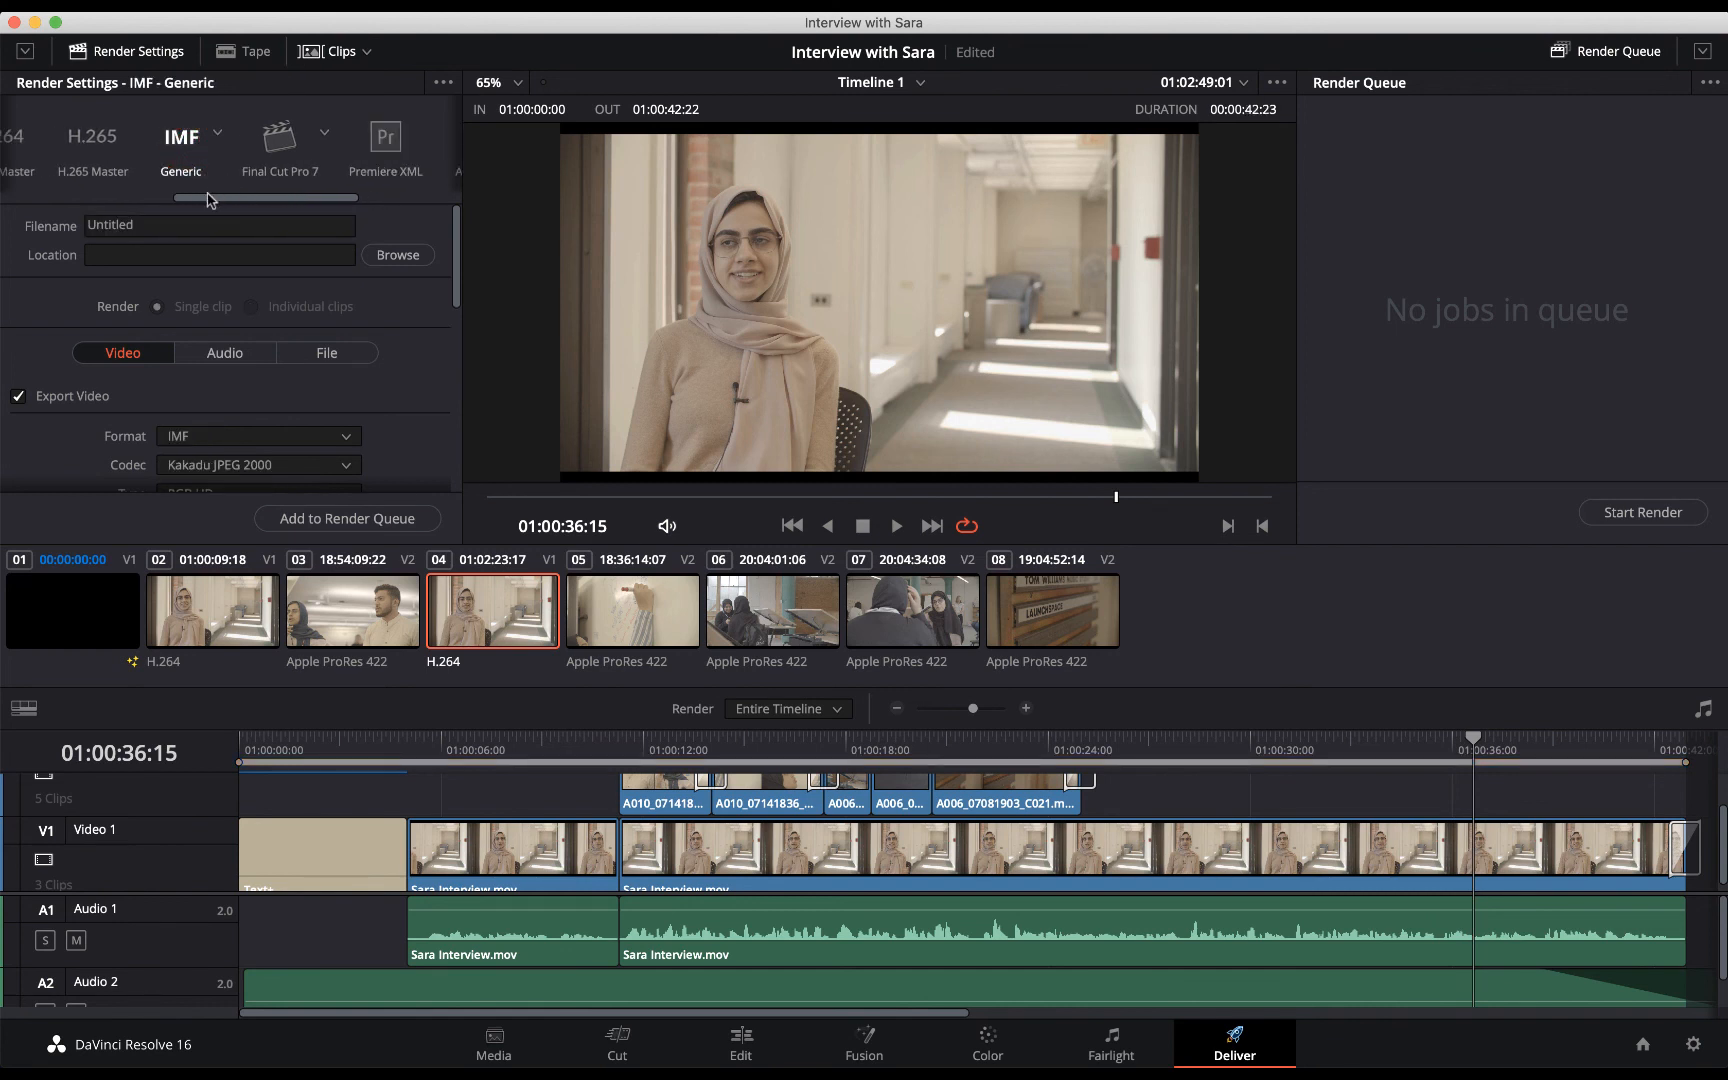
pyautogui.hscroll(-5, 210, 200)
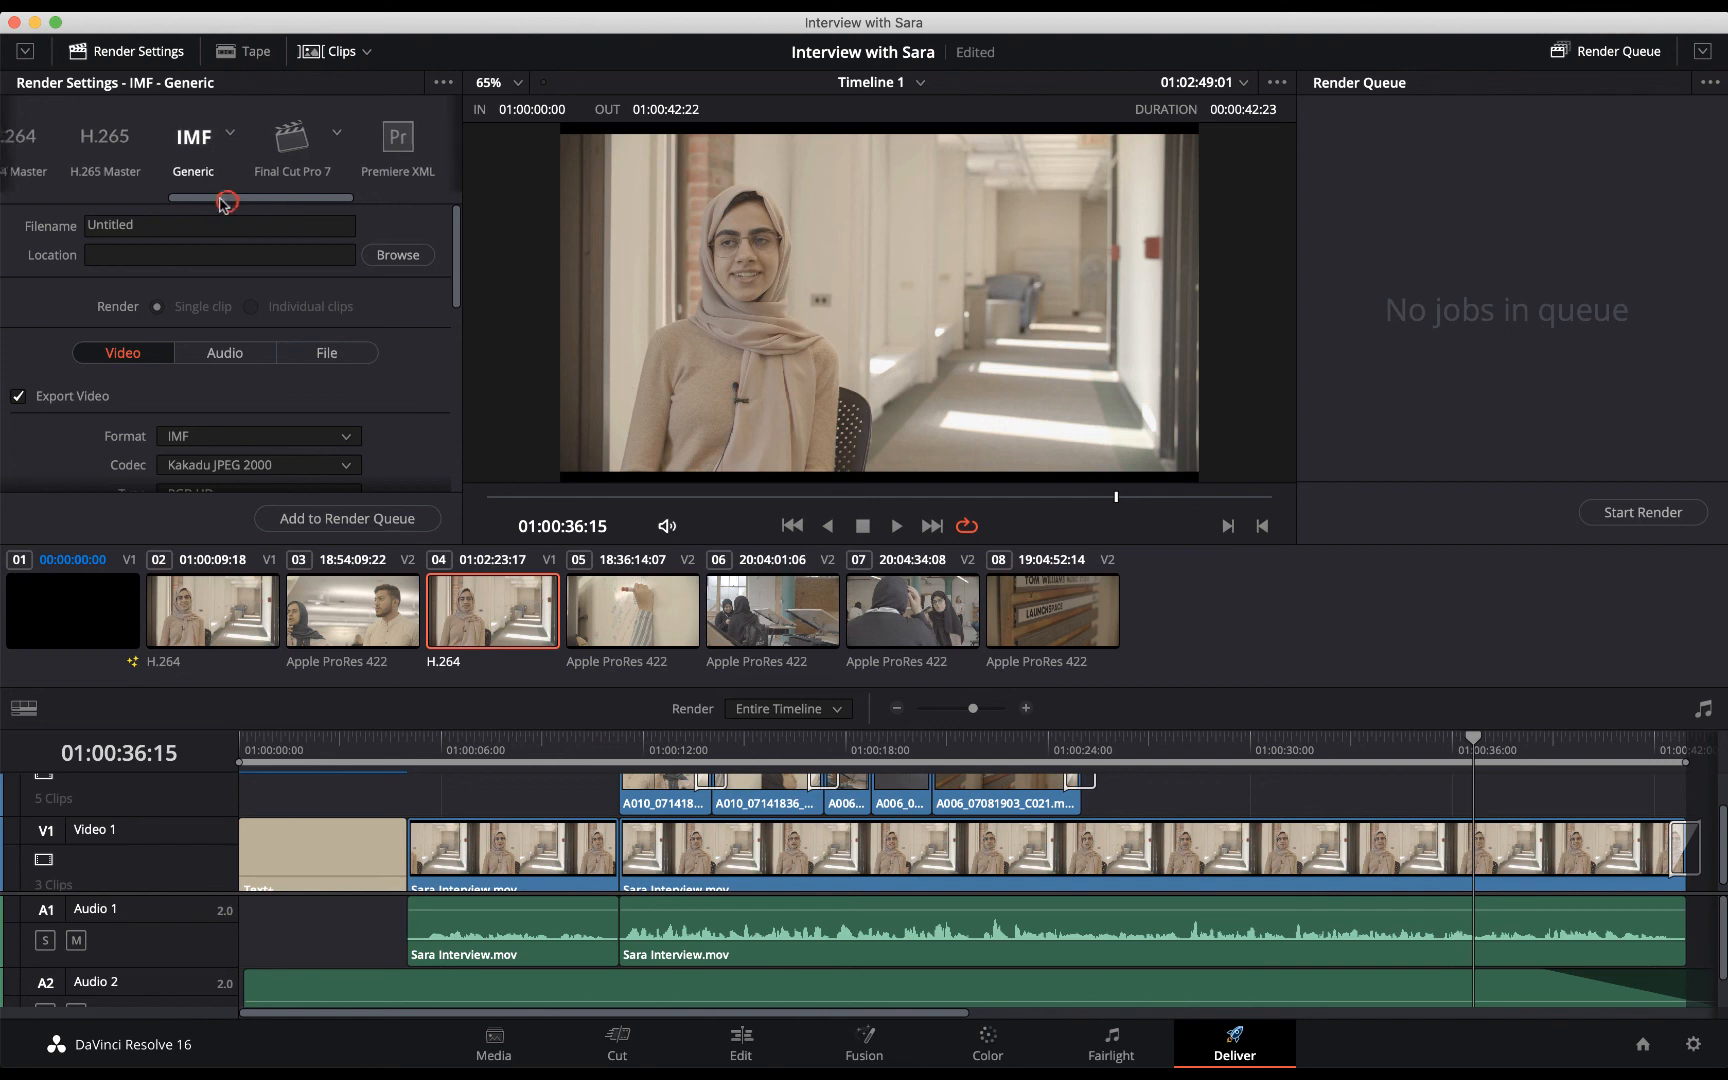
pyautogui.click(60, 140)
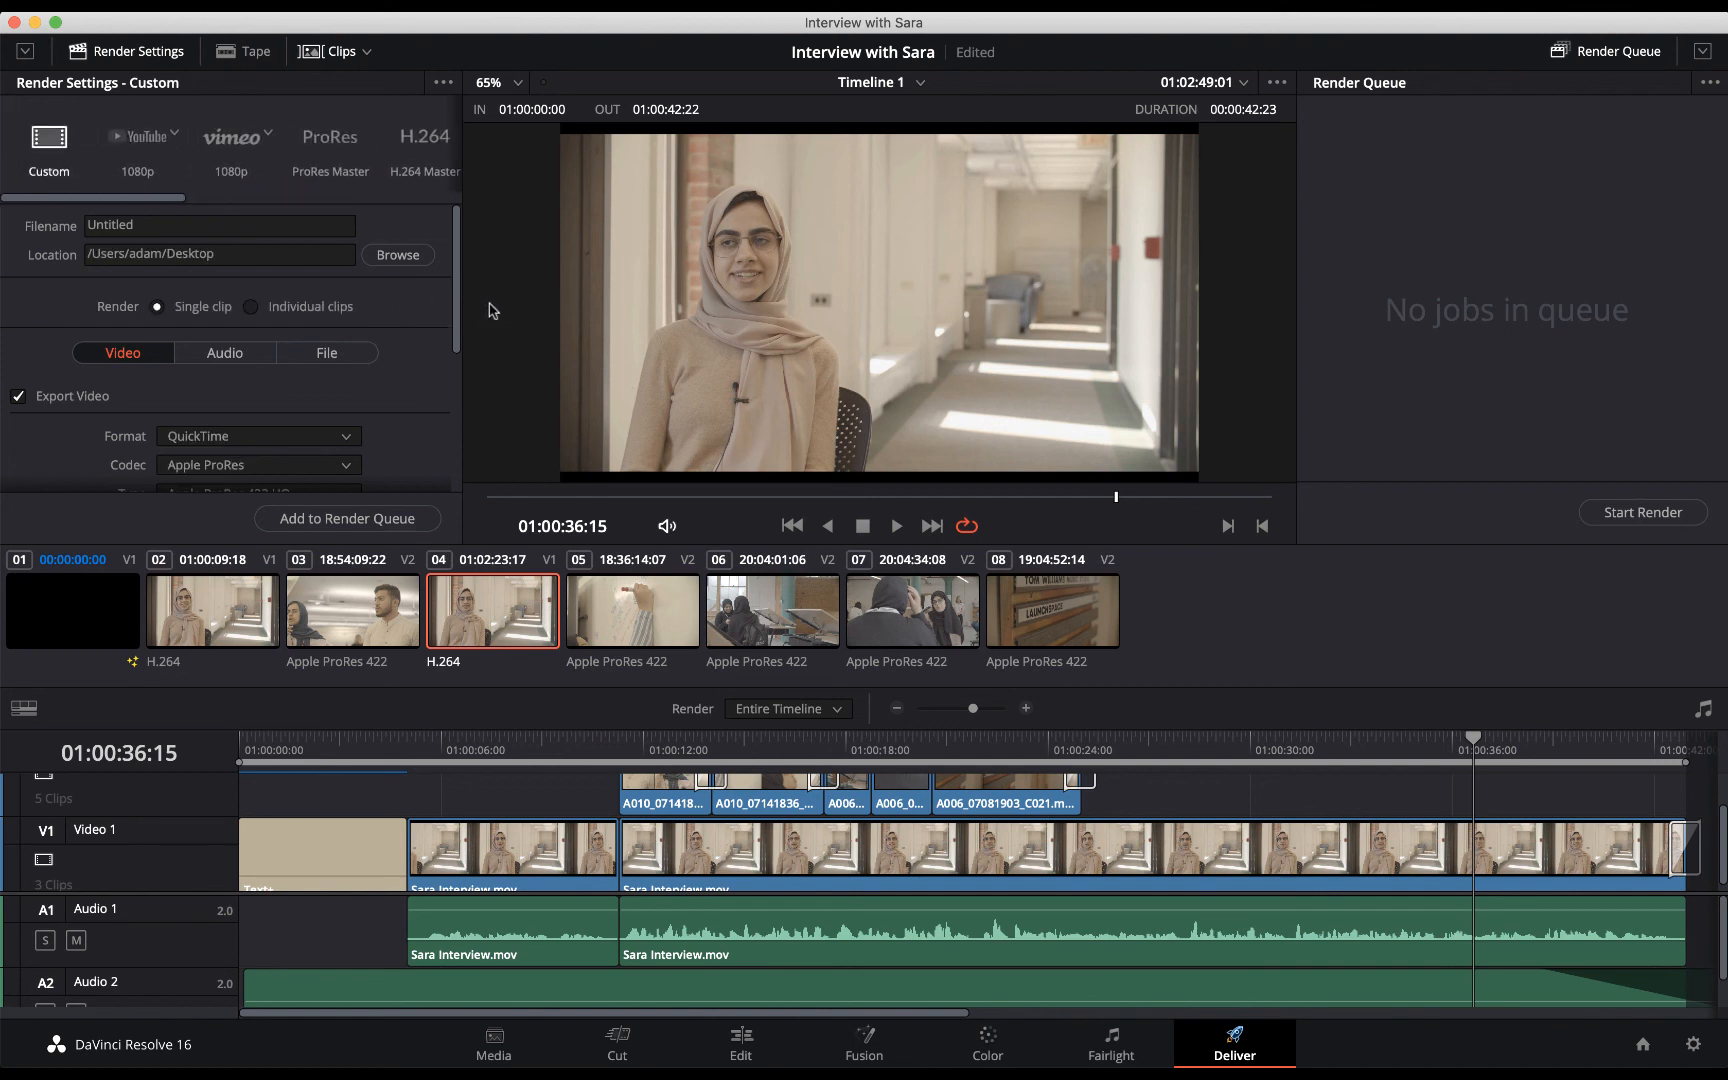
pyautogui.doubleClick(253, 225)
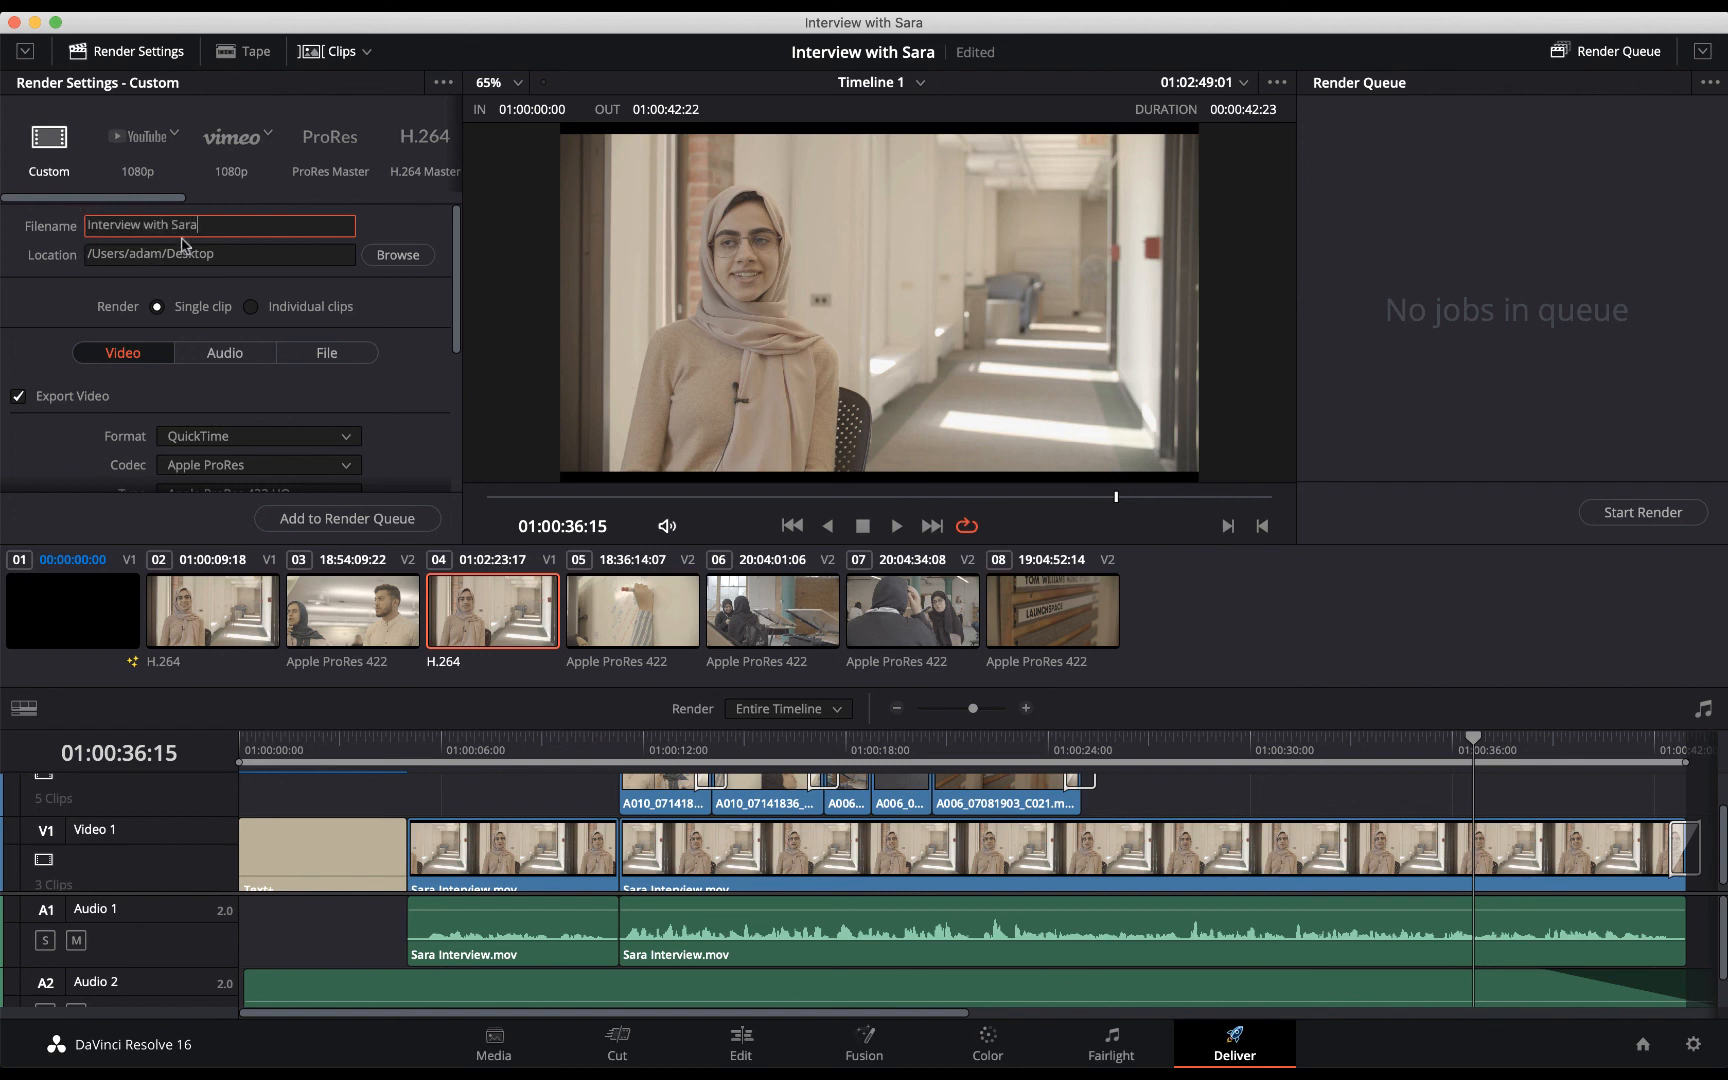
# Set the export codec to H.264, keeping the QuickTime format, and review the resolution, frame rate and quality settings.
pyautogui.scroll(-2, 455, 290)
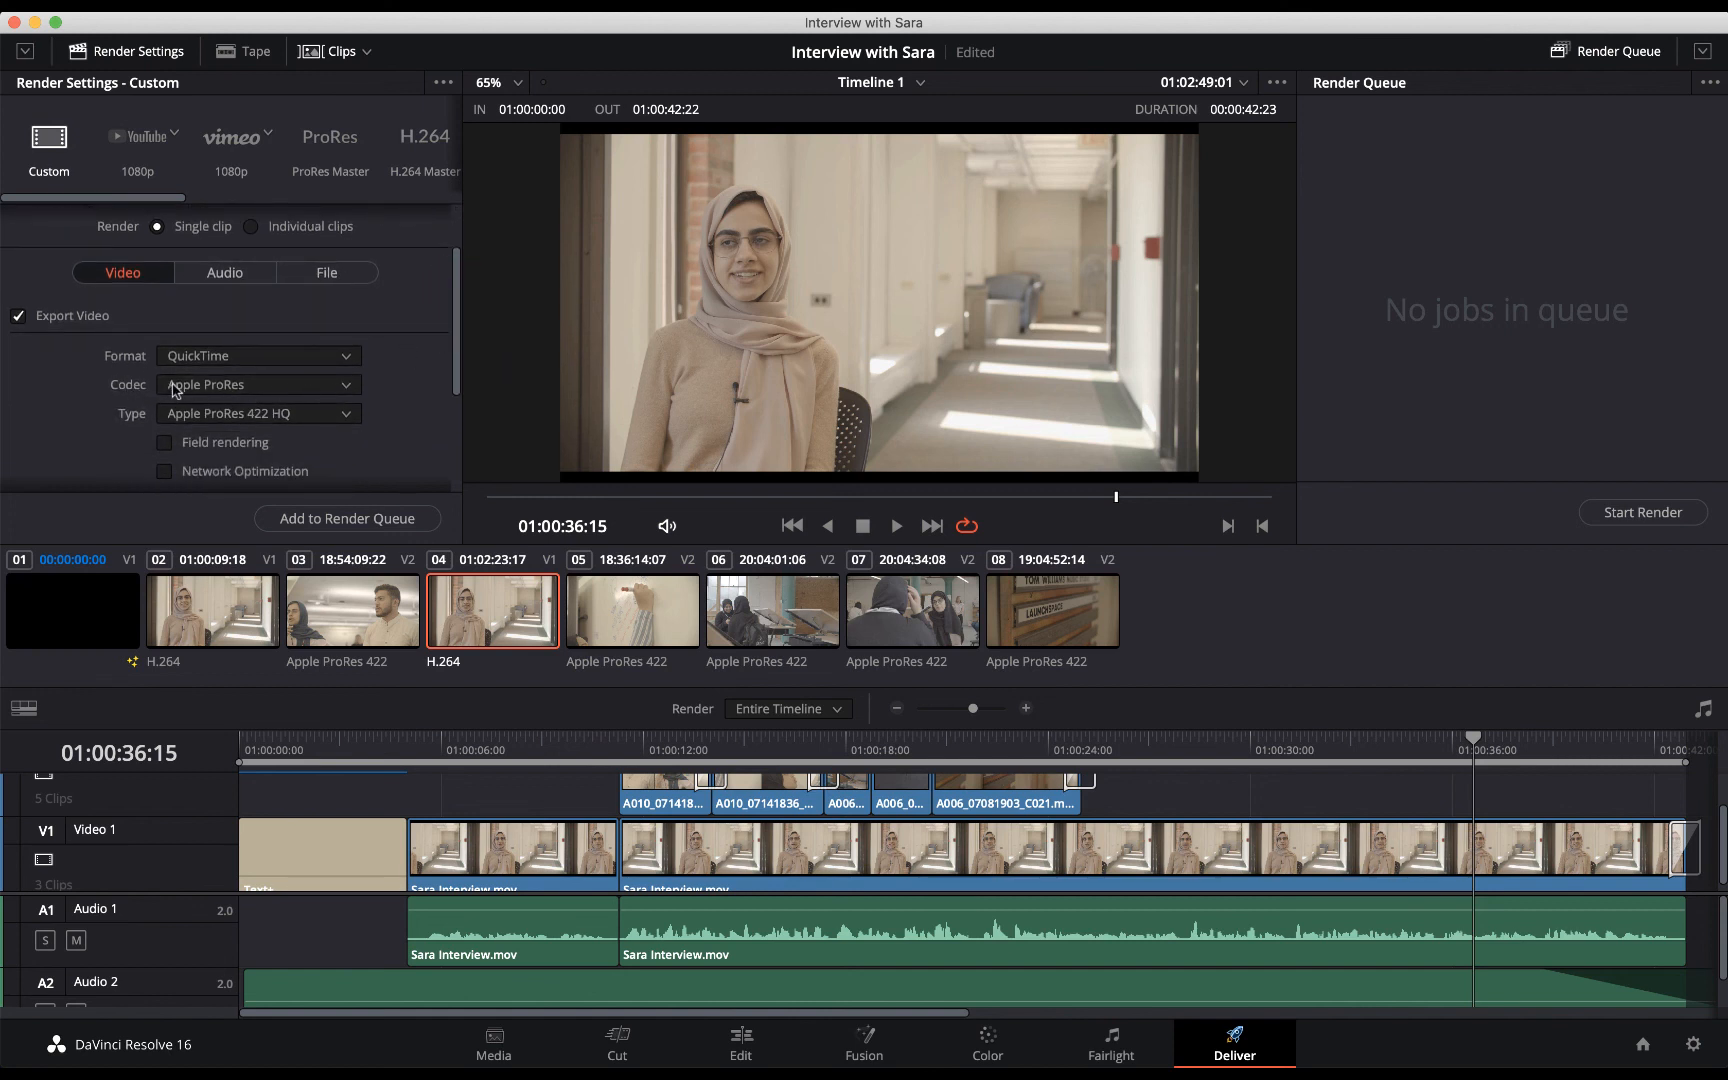
pyautogui.click(326, 386)
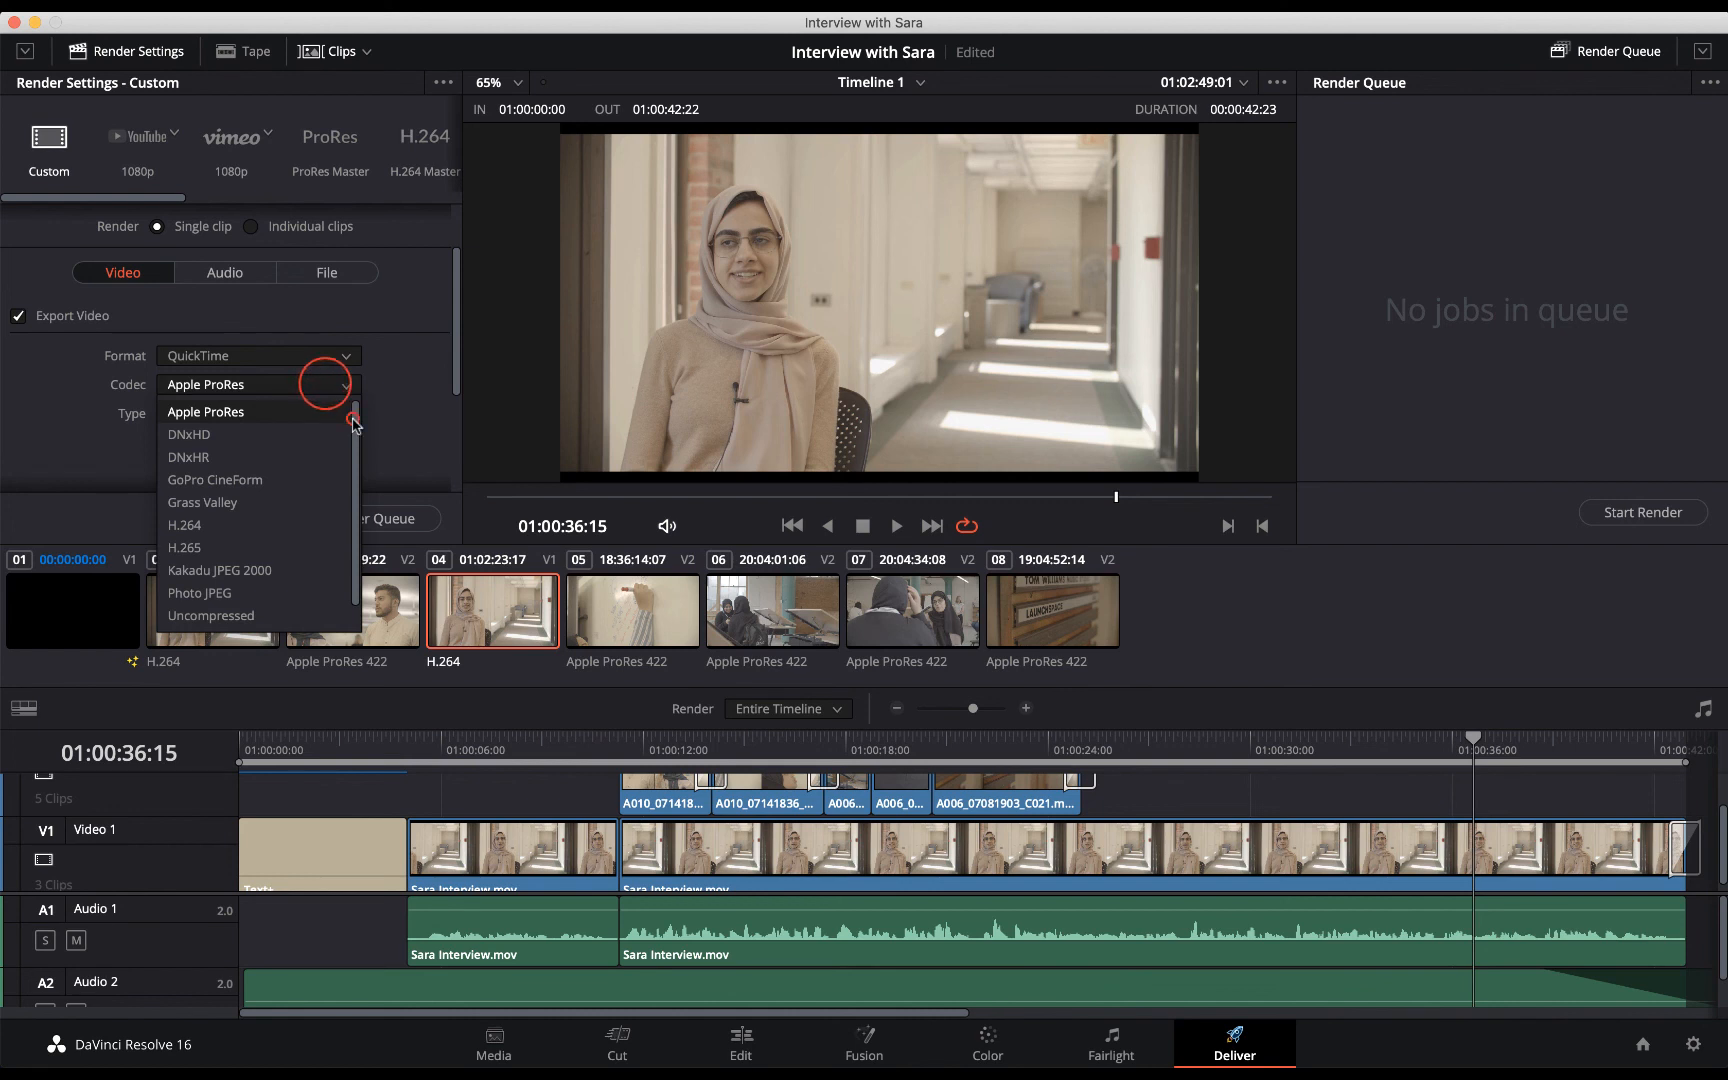
pyautogui.moveTo(352, 418); pyautogui.dragTo(355, 448)
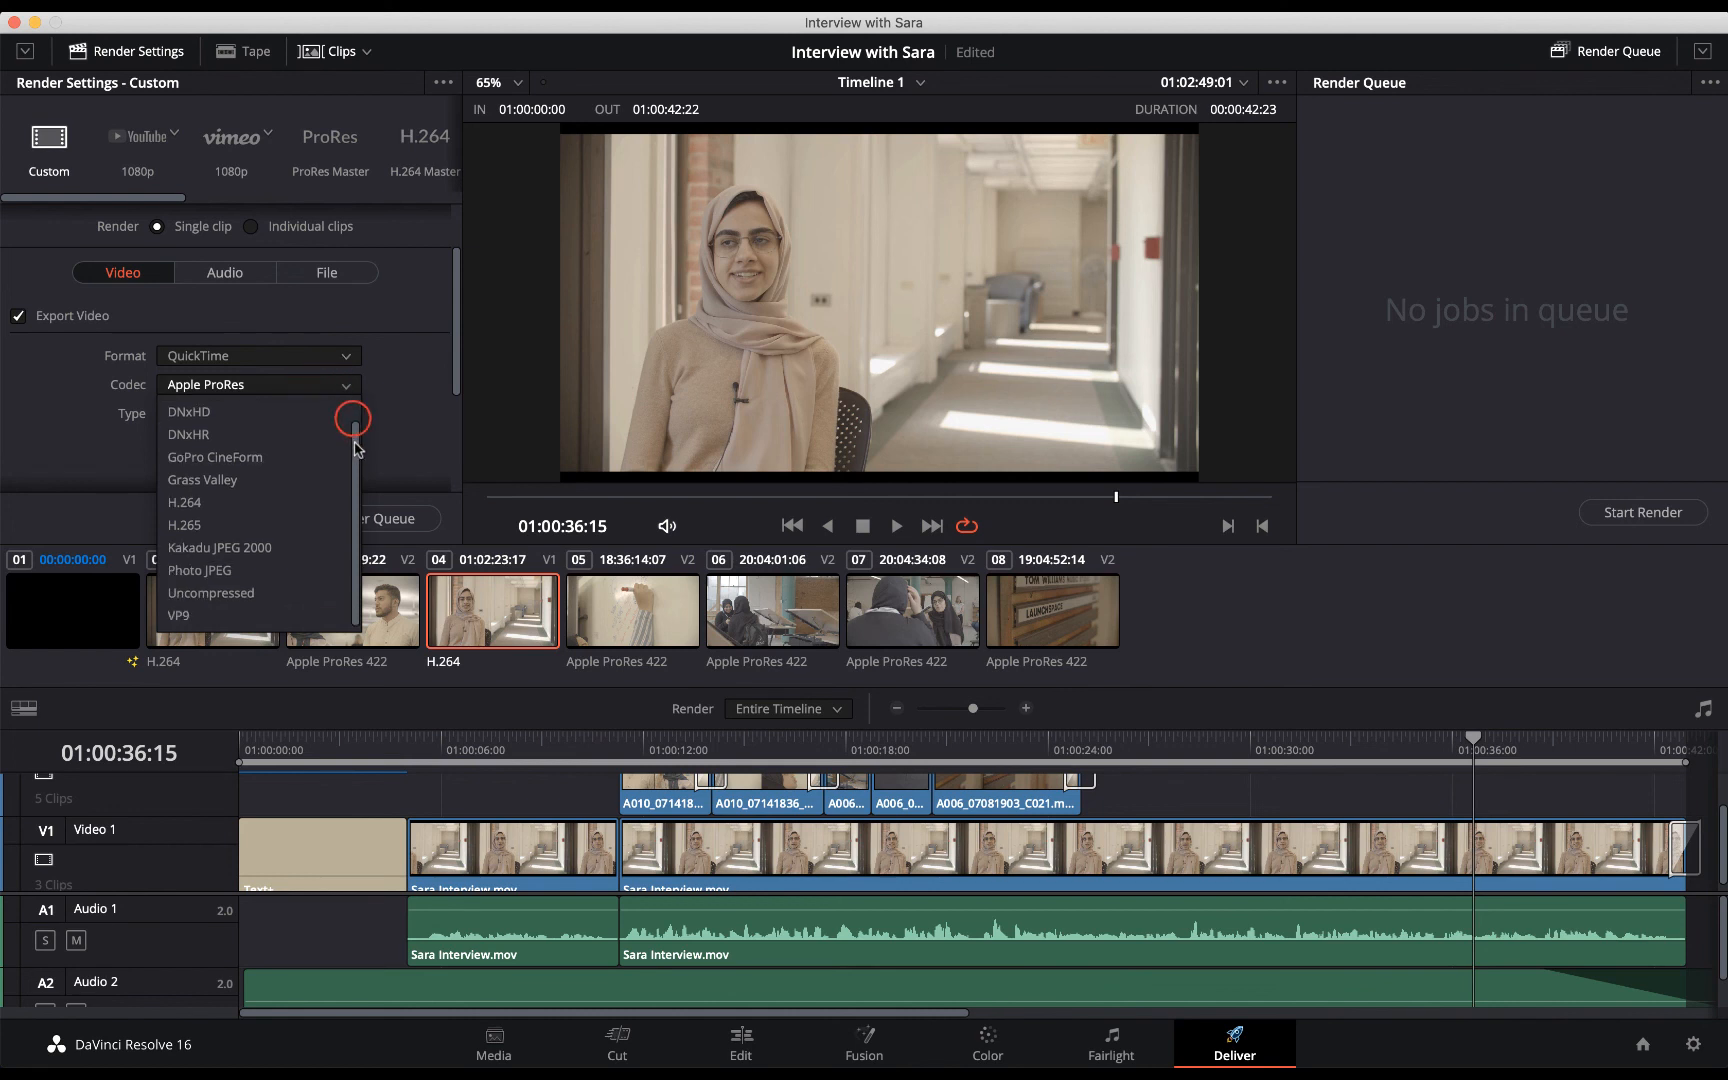
pyautogui.click(193, 505)
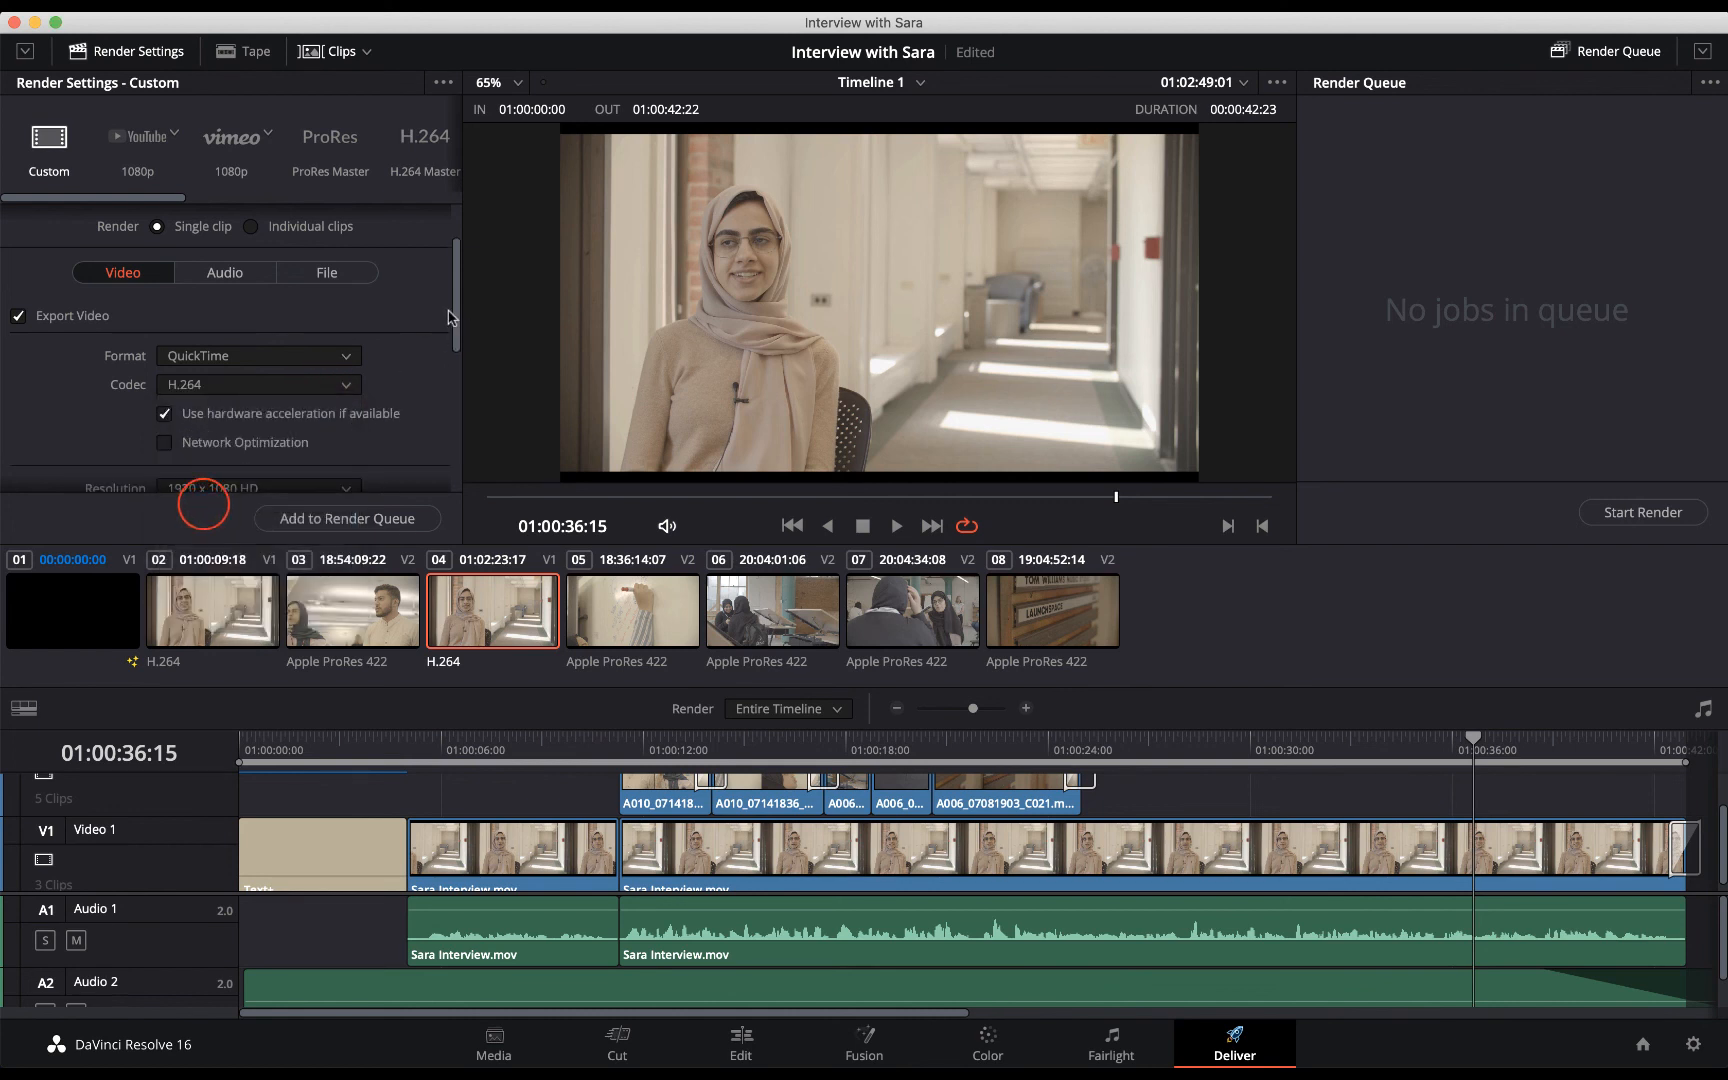
pyautogui.moveTo(453, 313); pyautogui.dragTo(453, 383)
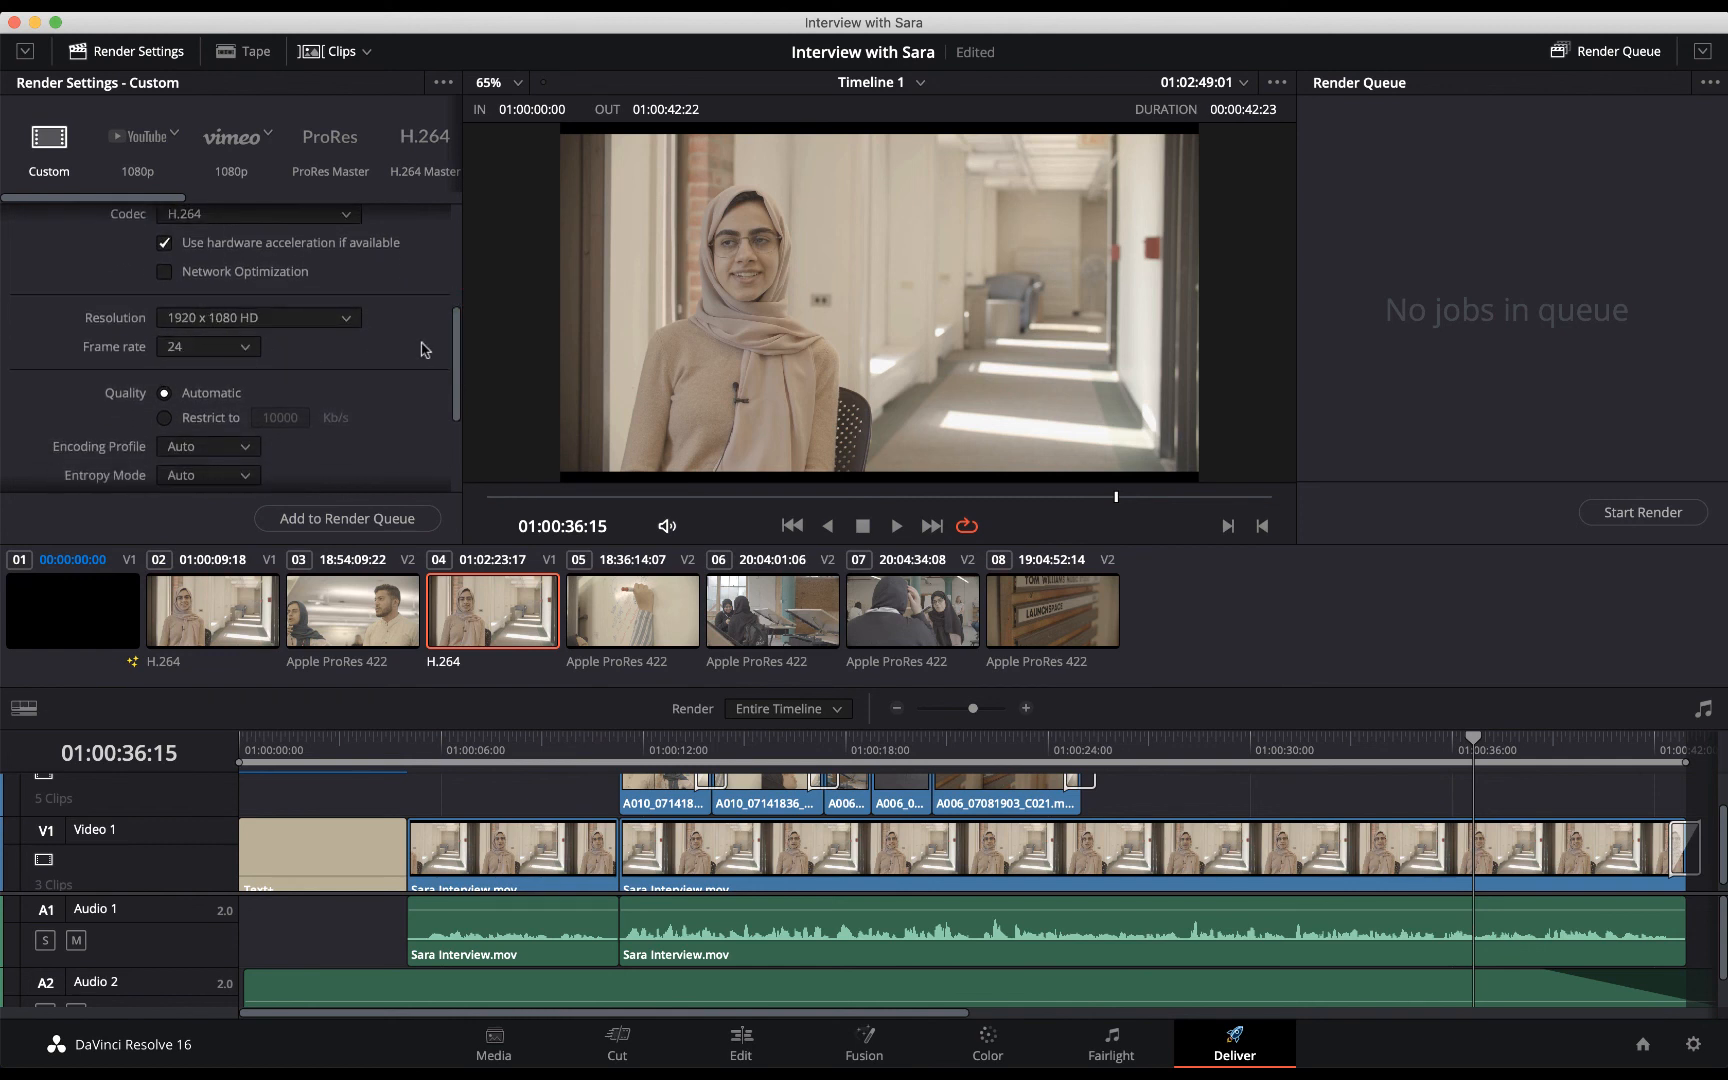
pyautogui.moveTo(457, 345); pyautogui.dragTo(477, 220)
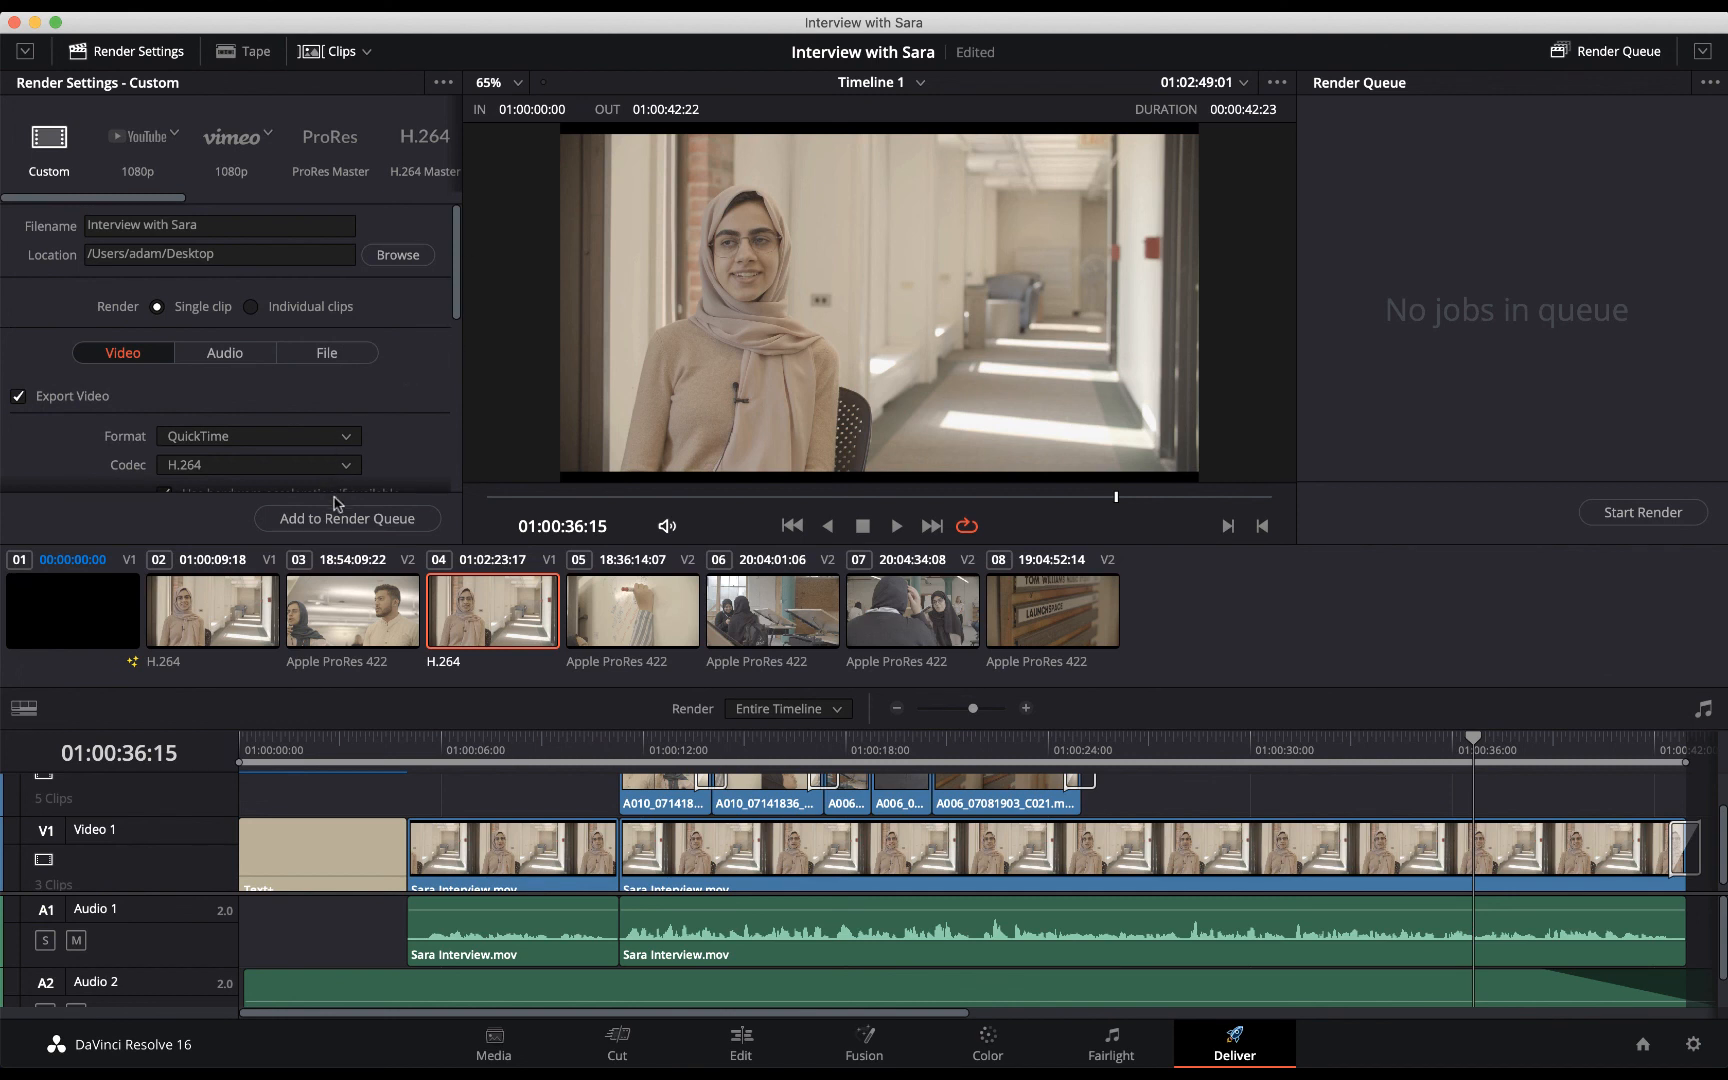
# Add the timeline to the render queue and render it, and minimize the project window to reach the exported file.
pyautogui.click(346, 527)
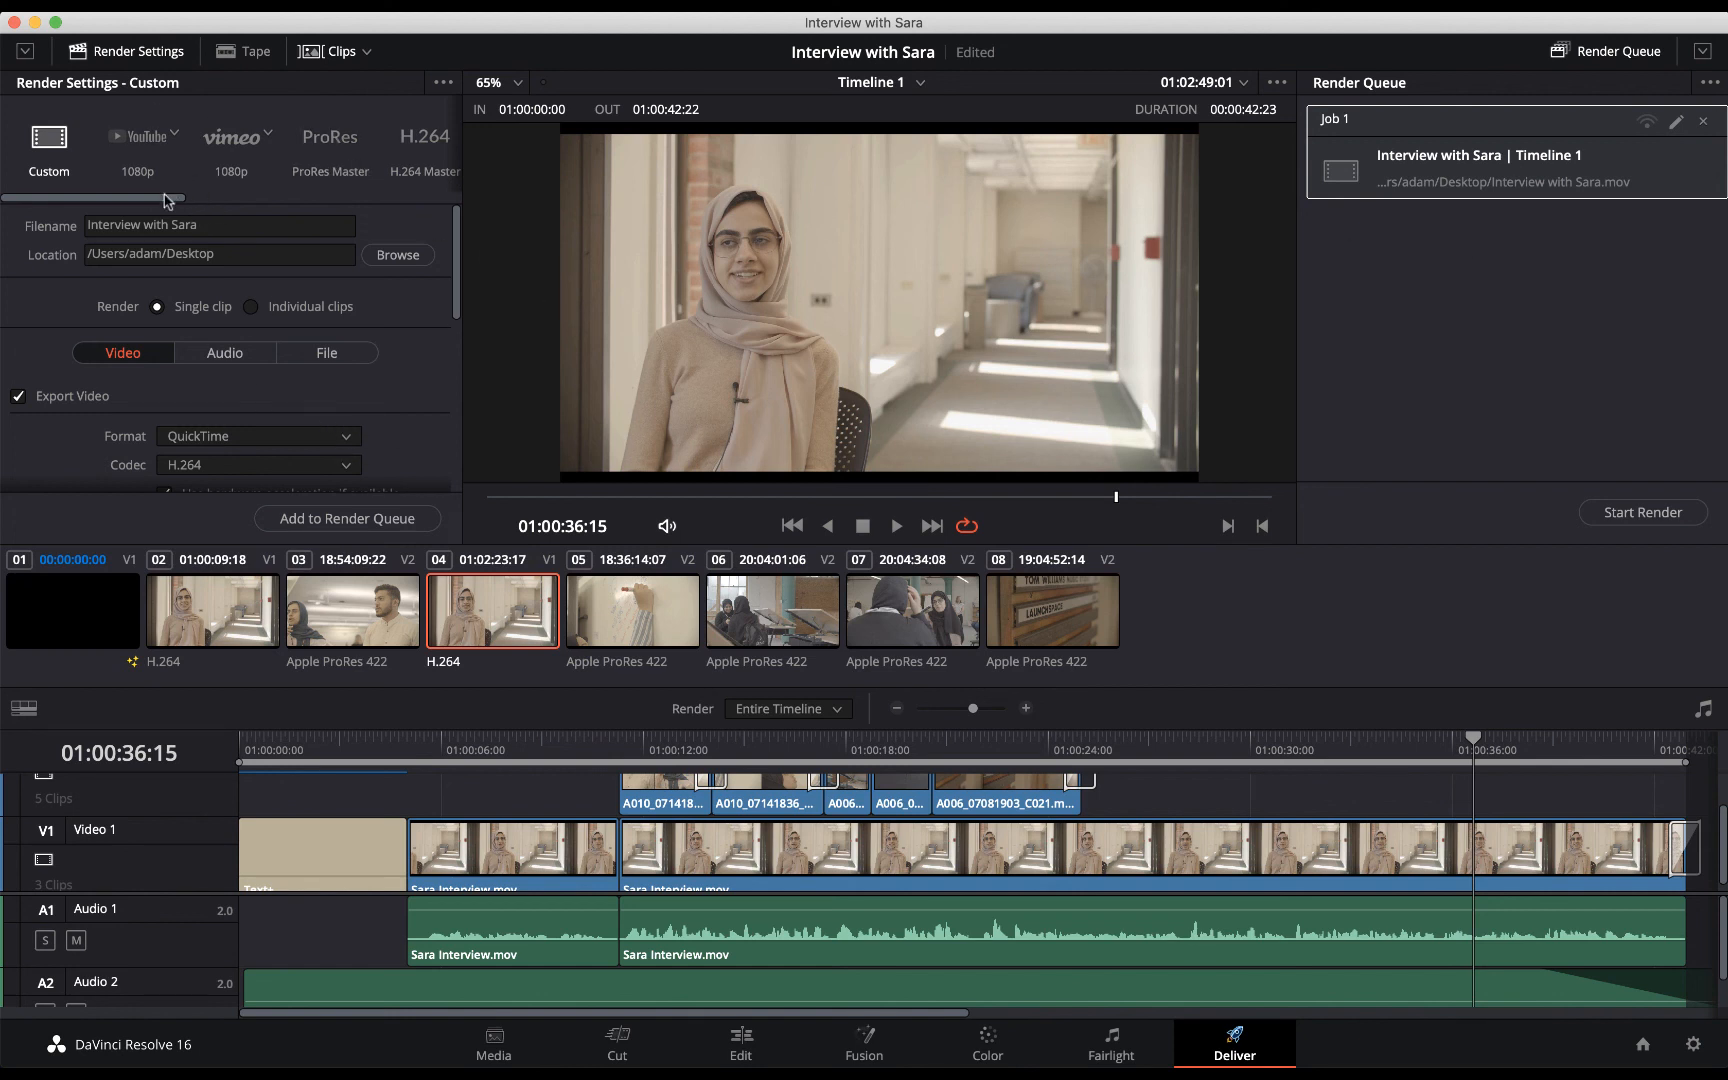
pyautogui.moveTo(167, 200); pyautogui.dragTo(102, 200)
pyautogui.click(1640, 512)
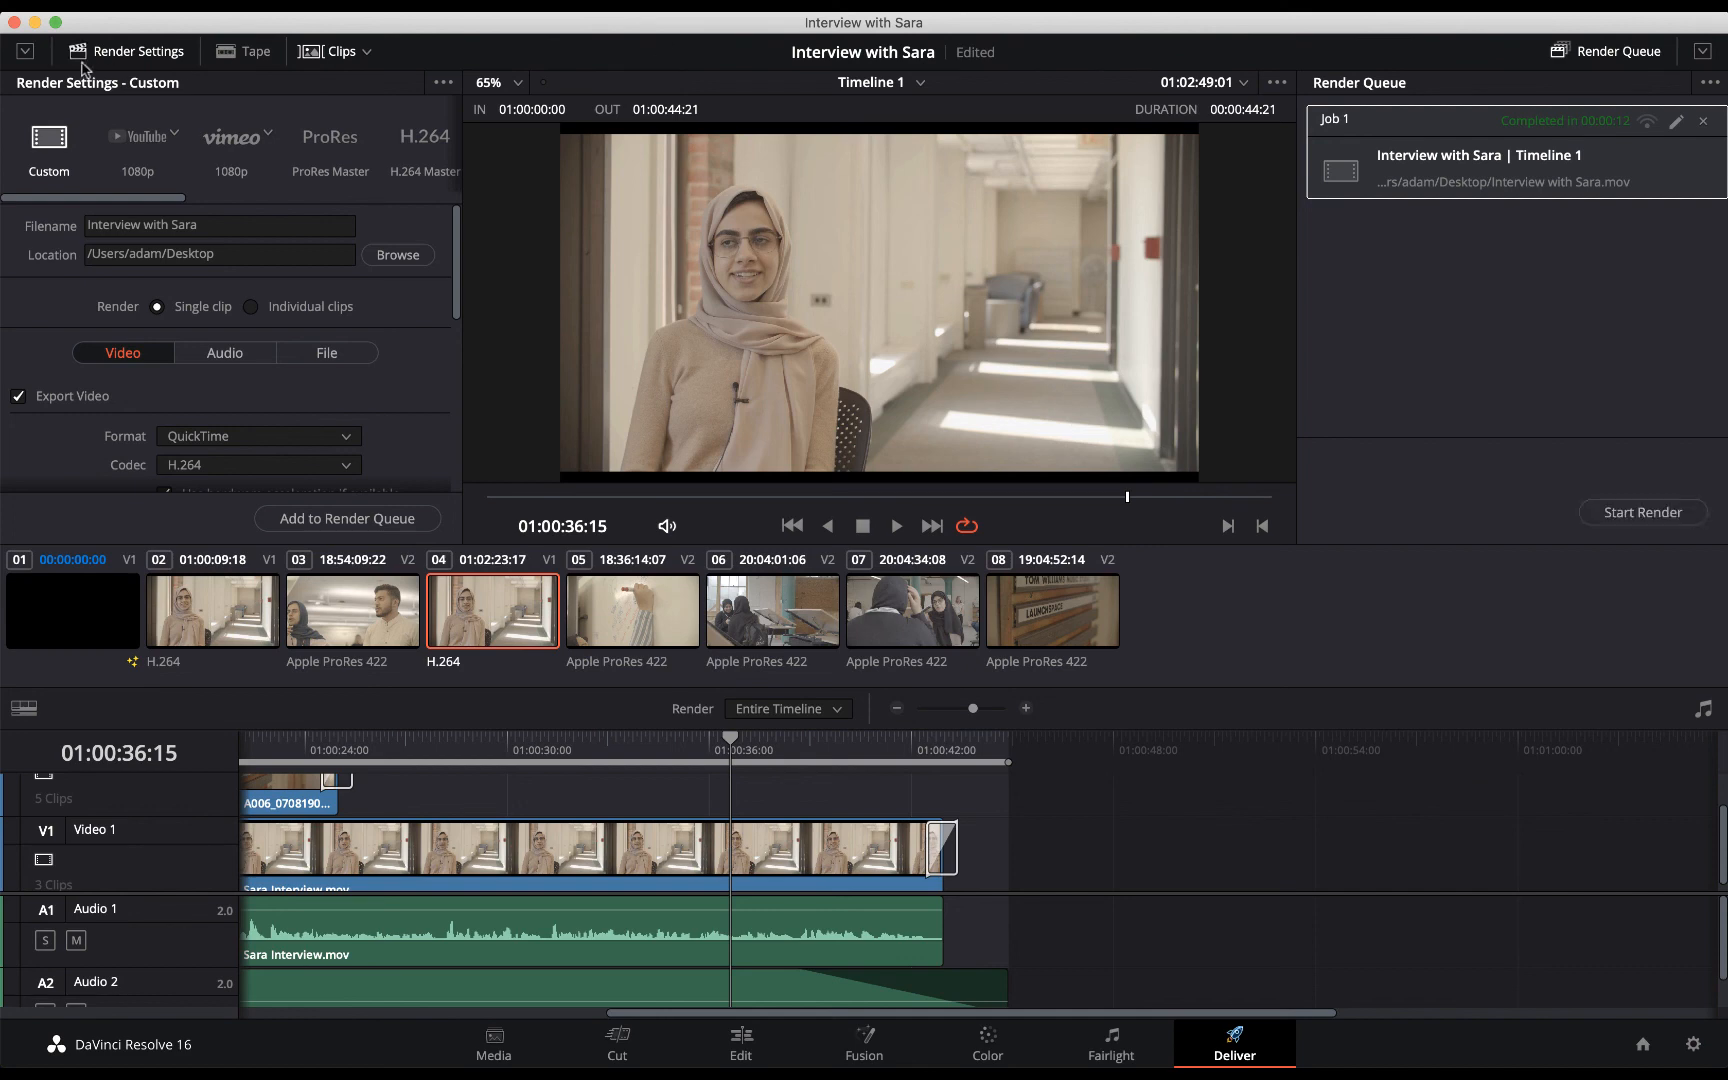
pyautogui.click(35, 22)
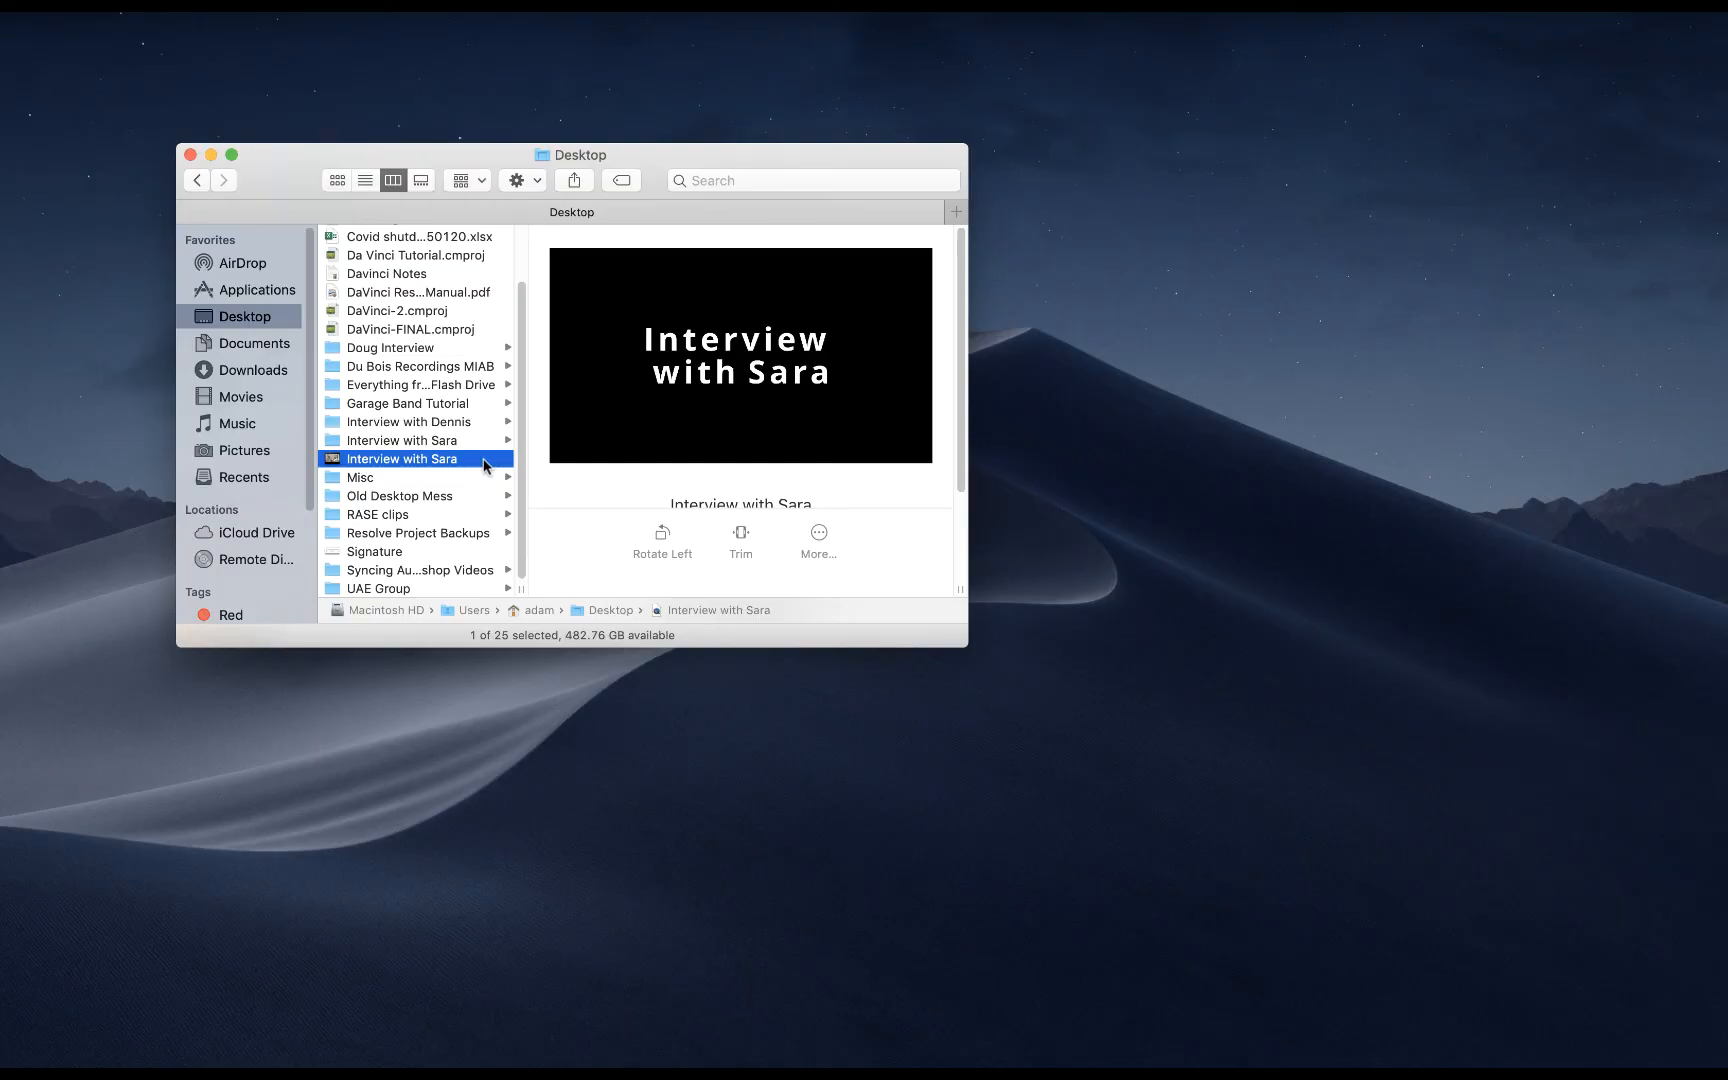